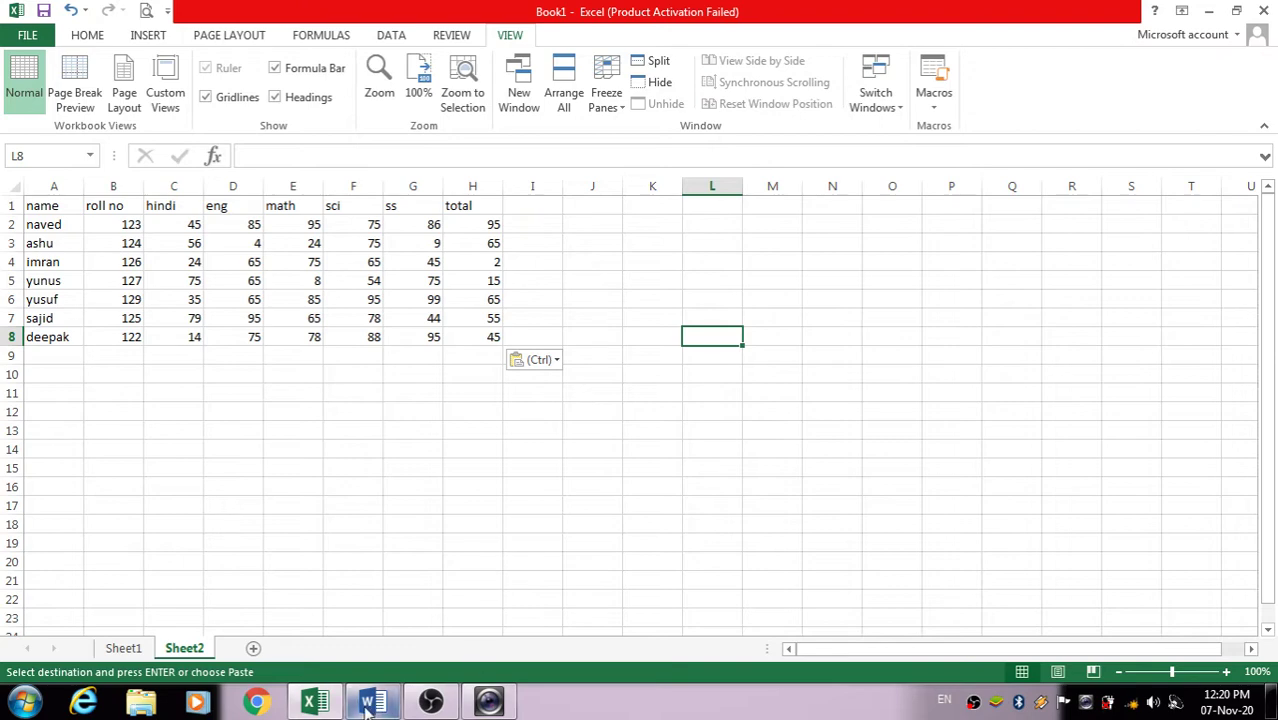
Read the Normal and Page Break View notes in the Word document "8 view tab", then return to the Excel workbook
click(370, 702)
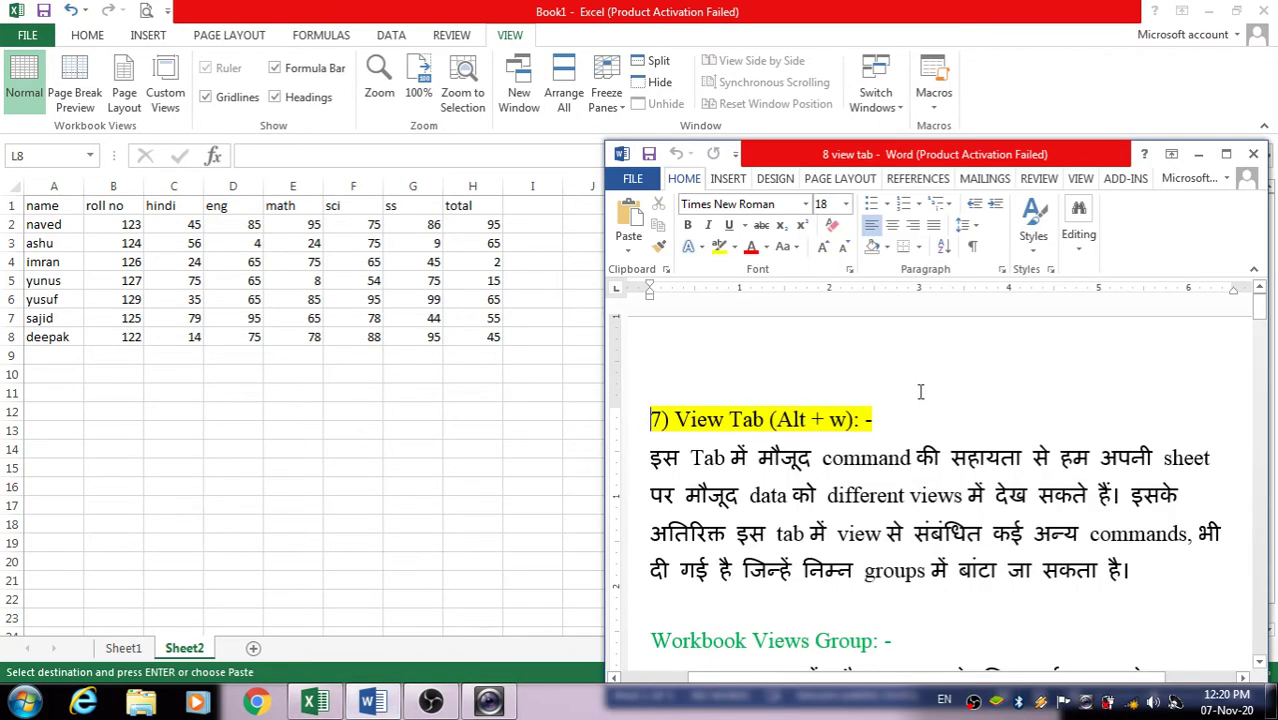
scroll(920, 392, down, 10)
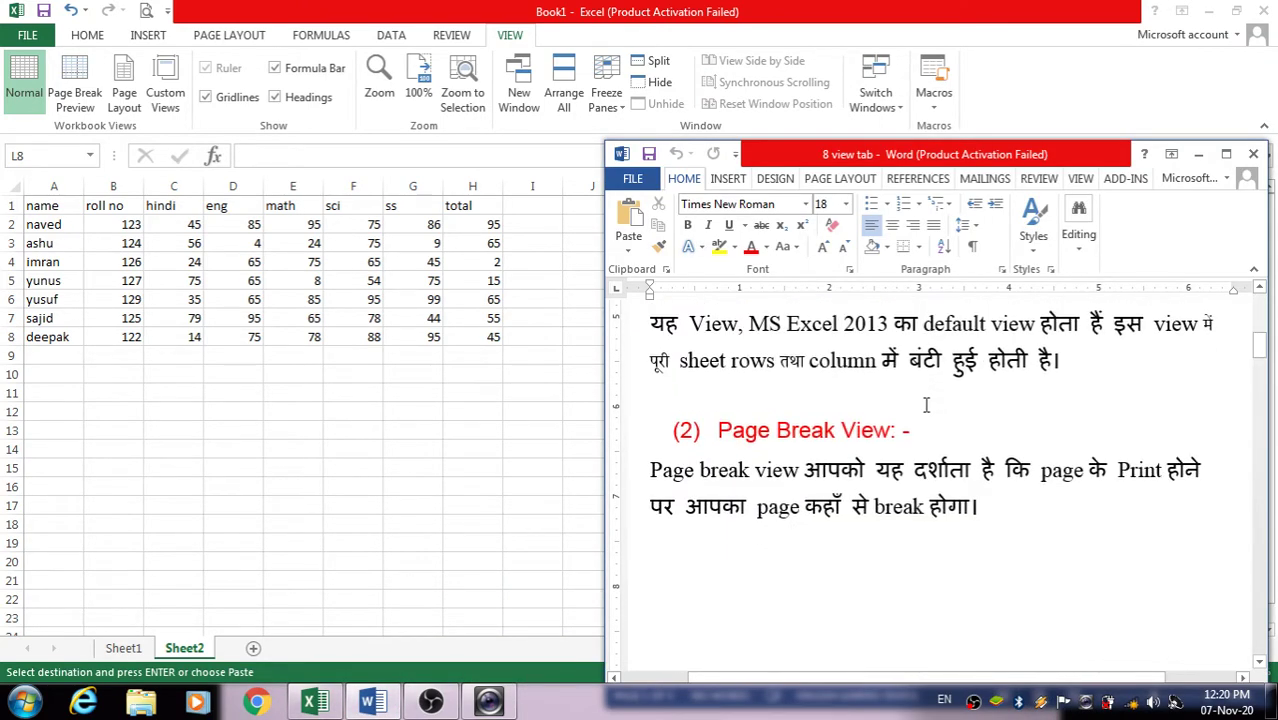
scroll(925, 405, down, 3)
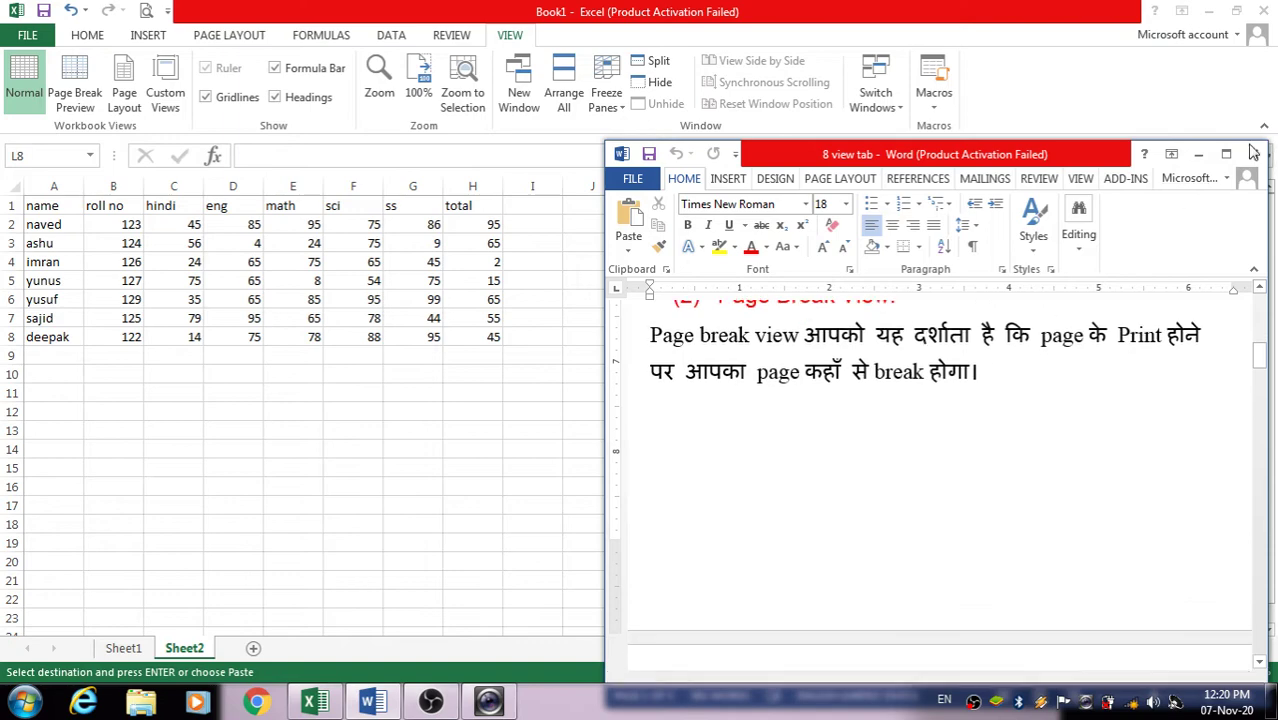
click(1201, 157)
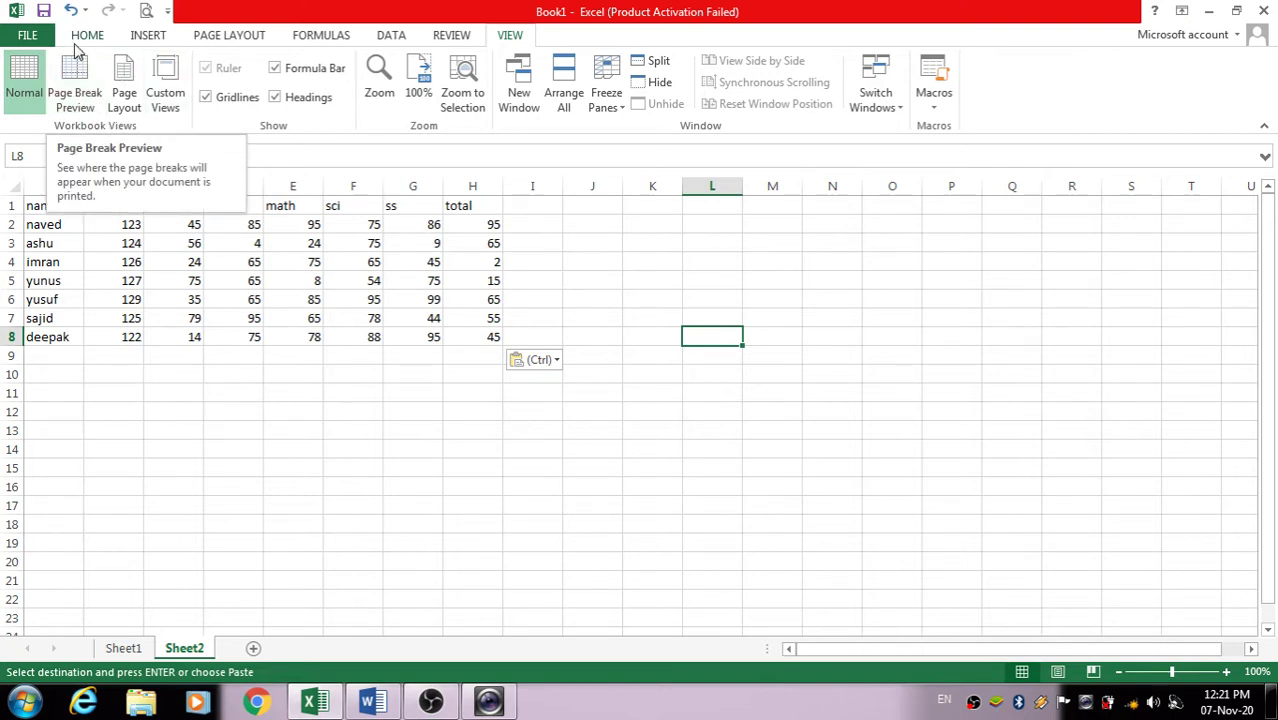
Toggle Sheet2 between Page Break Preview and Normal view, ending in Normal view
click(83, 74)
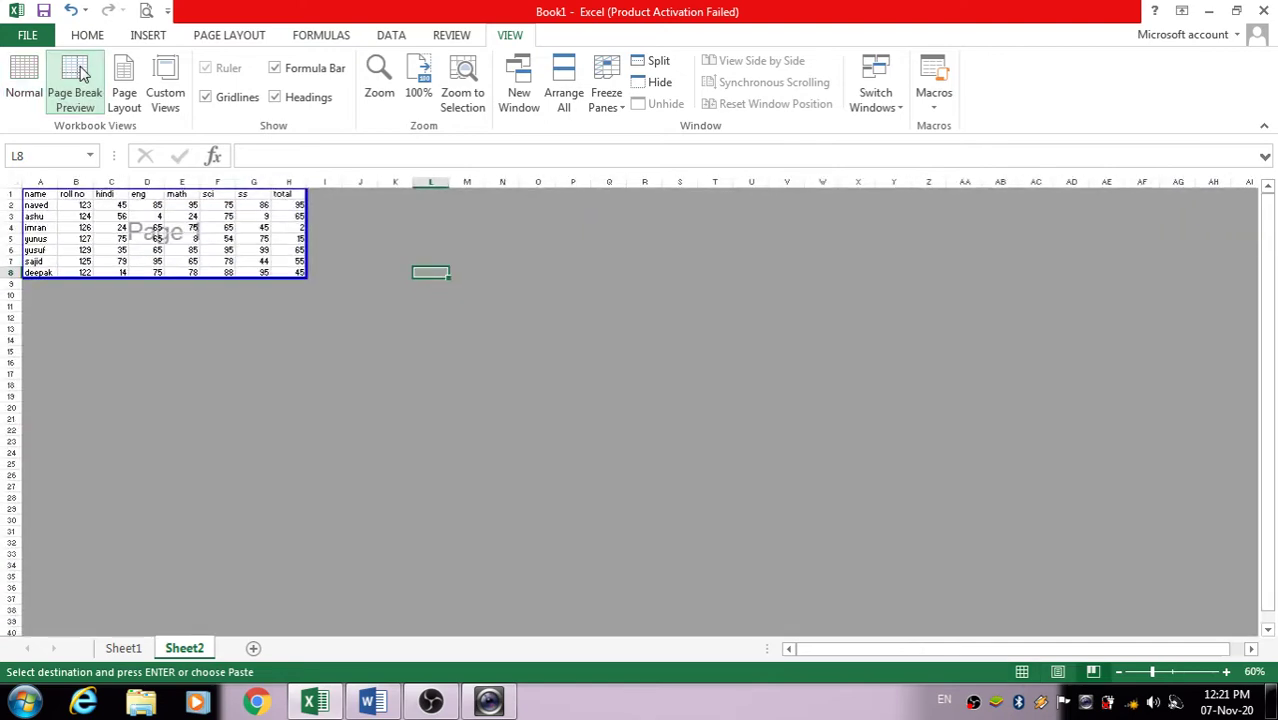
click(24, 80)
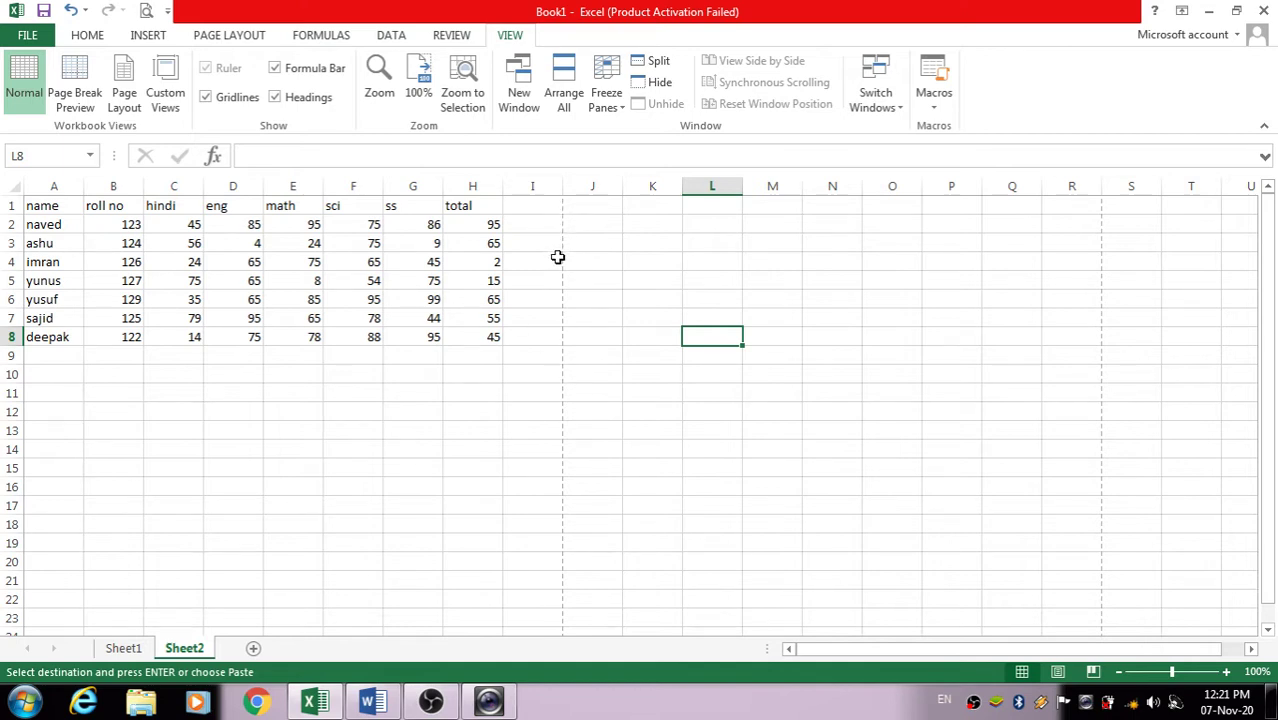
click(72, 82)
click(24, 80)
Examine the dashed page break lines on Sheet2, checking cells in the page areas on either side of them
scroll(559, 432, down, 9)
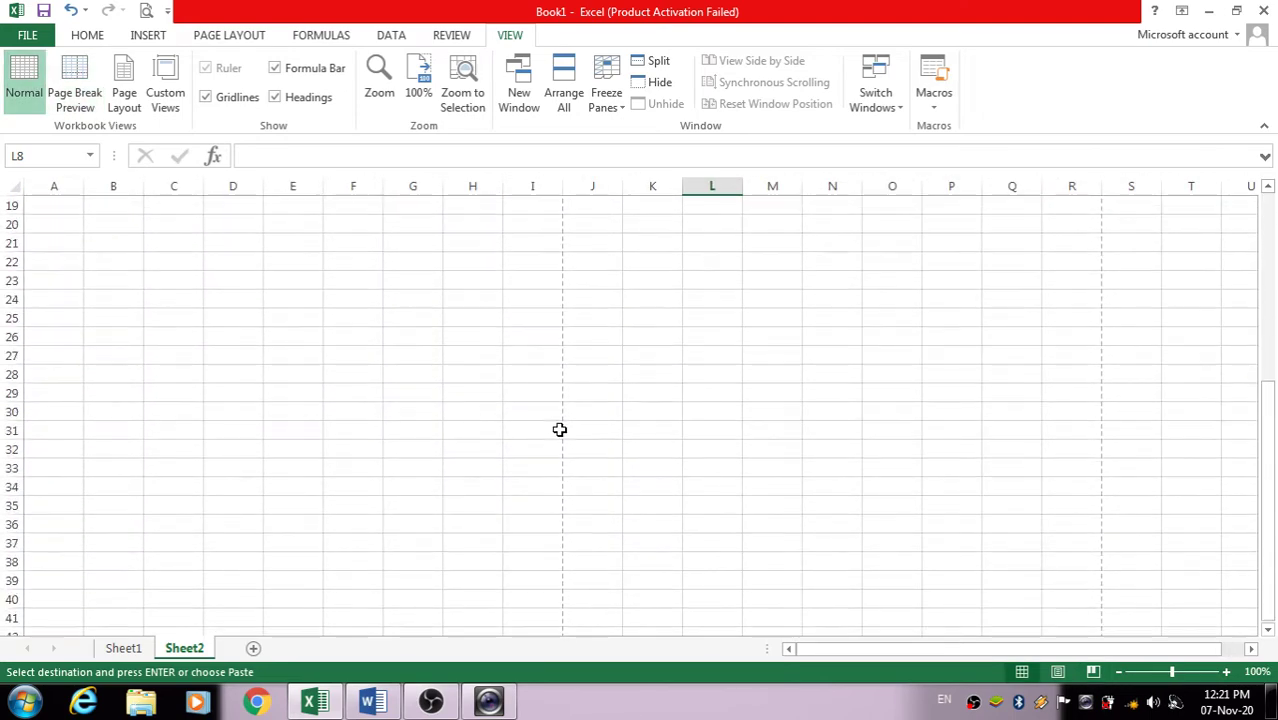
scroll(559, 428, down, 2)
scroll(570, 380, up, 1)
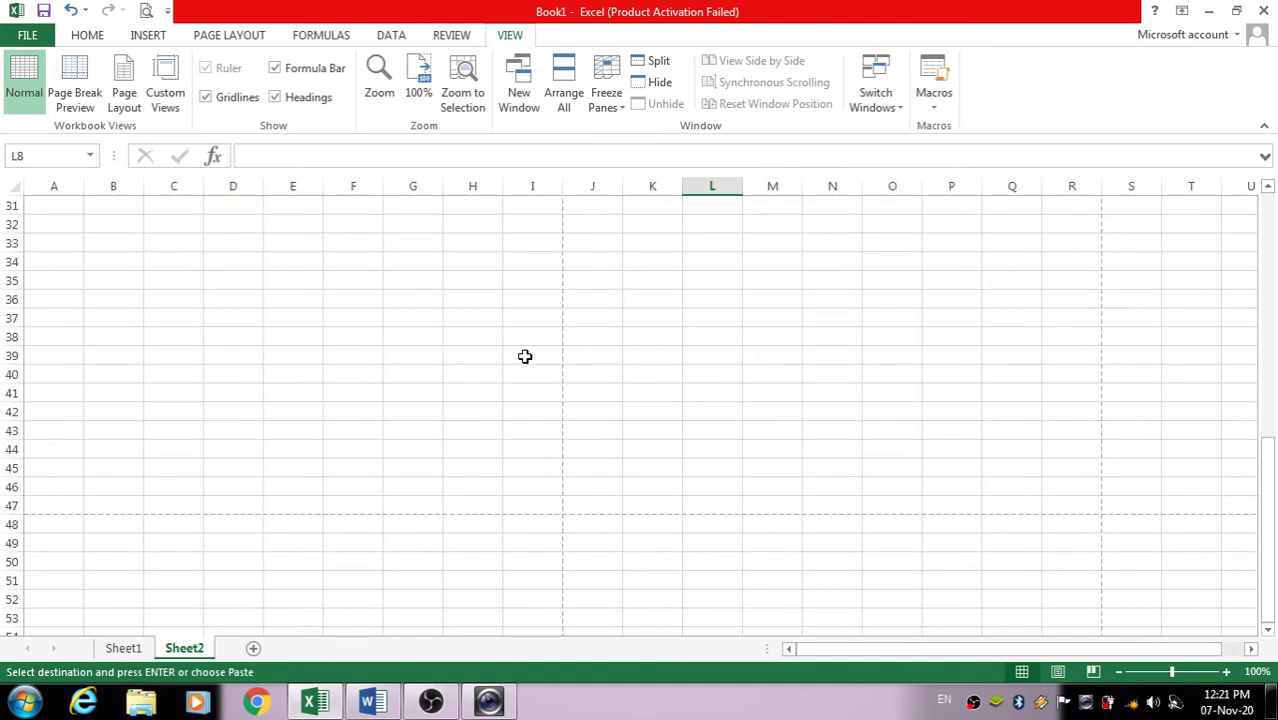
click(326, 315)
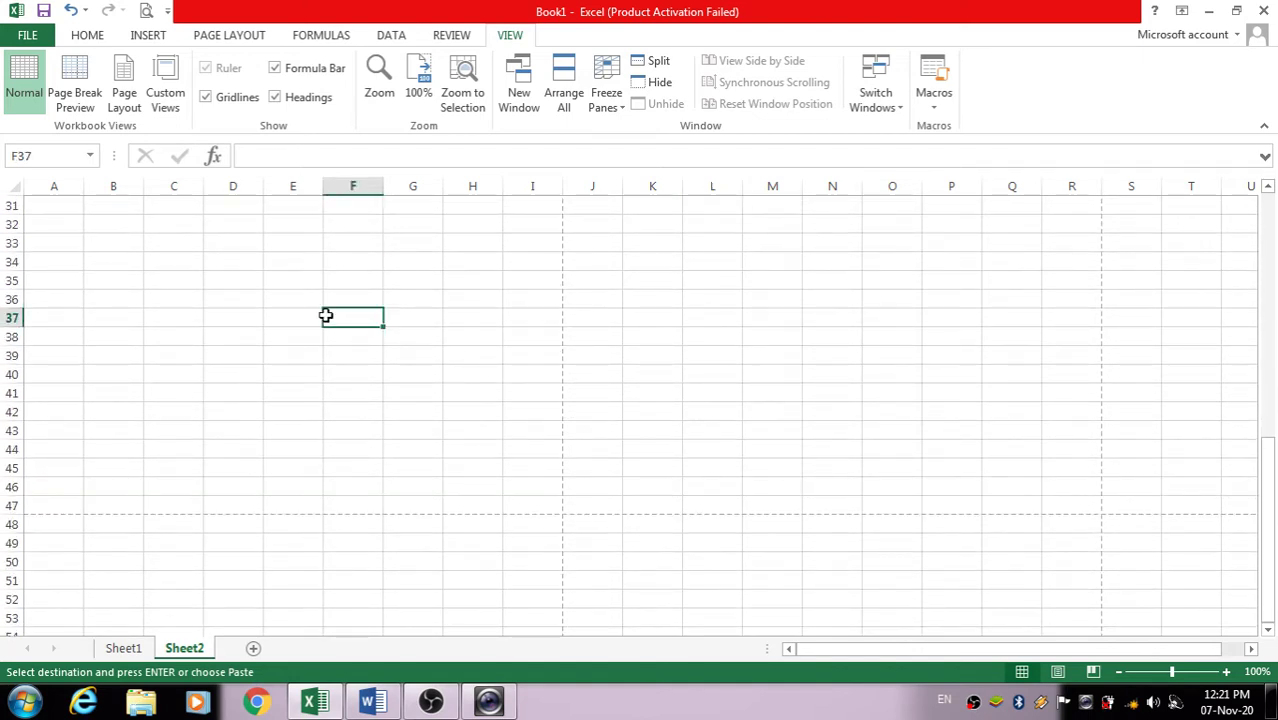
click(435, 588)
click(762, 357)
click(750, 553)
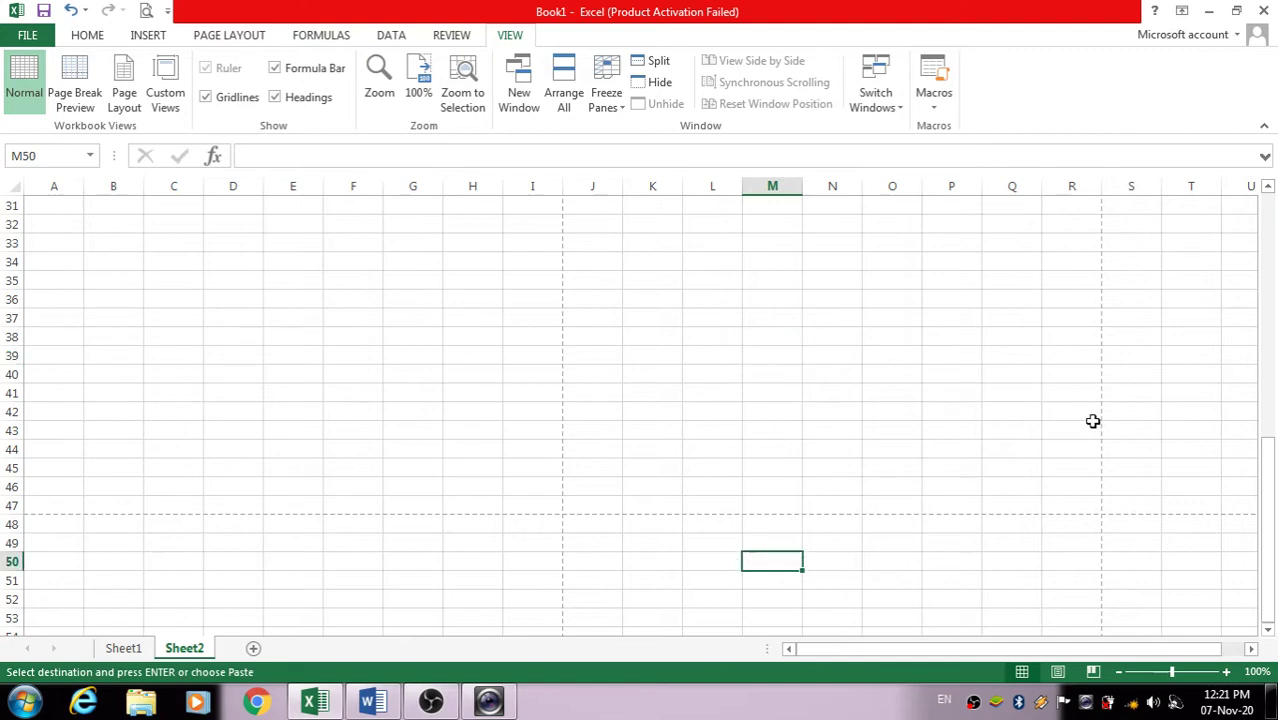
click(1163, 333)
click(1195, 555)
scroll(700, 440, down, 2)
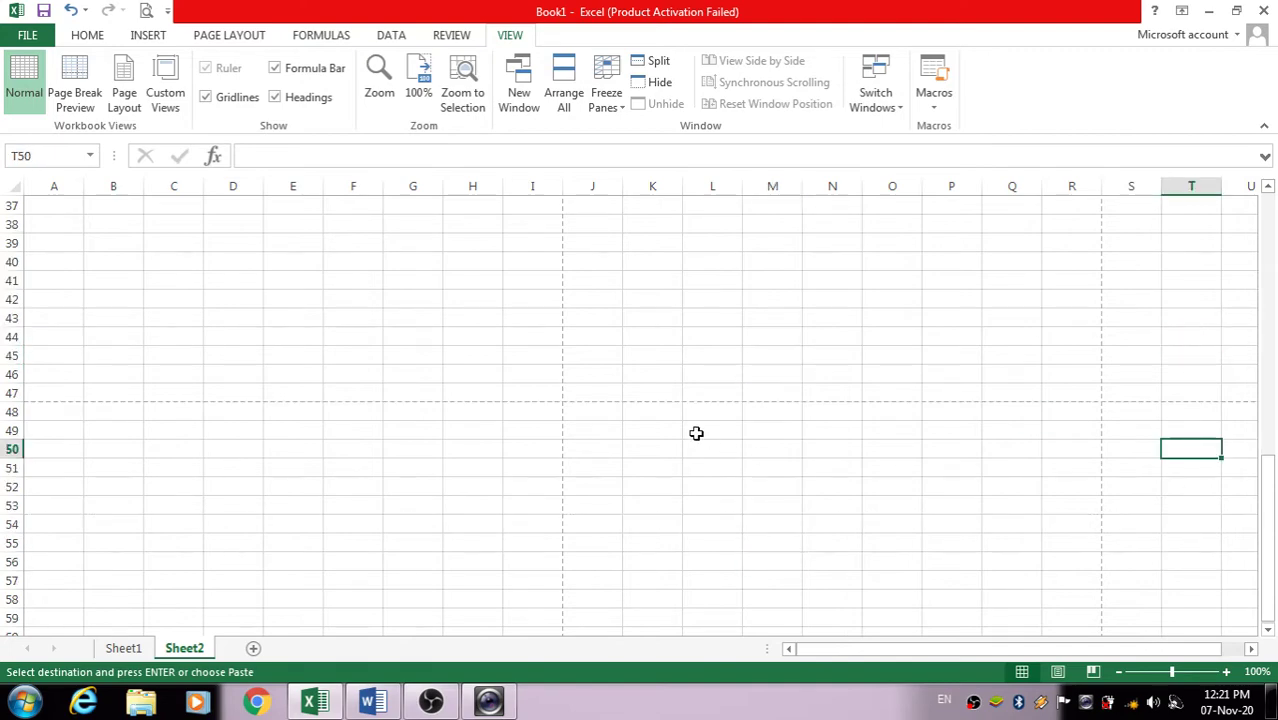
scroll(696, 433, up, 3)
scroll(696, 433, up, 9)
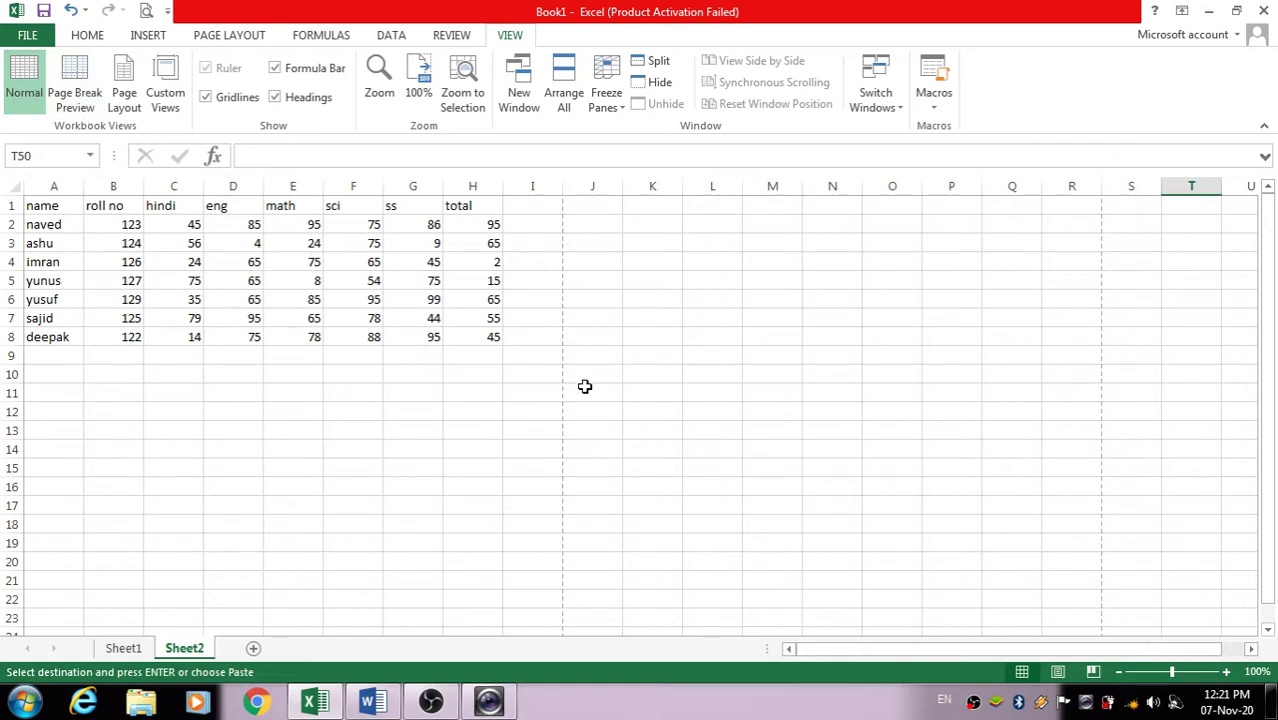
Examine the Page 1 area around Sheet2's marks table in Page Break Preview, and return to Normal view with cell E3 selected
click(88, 104)
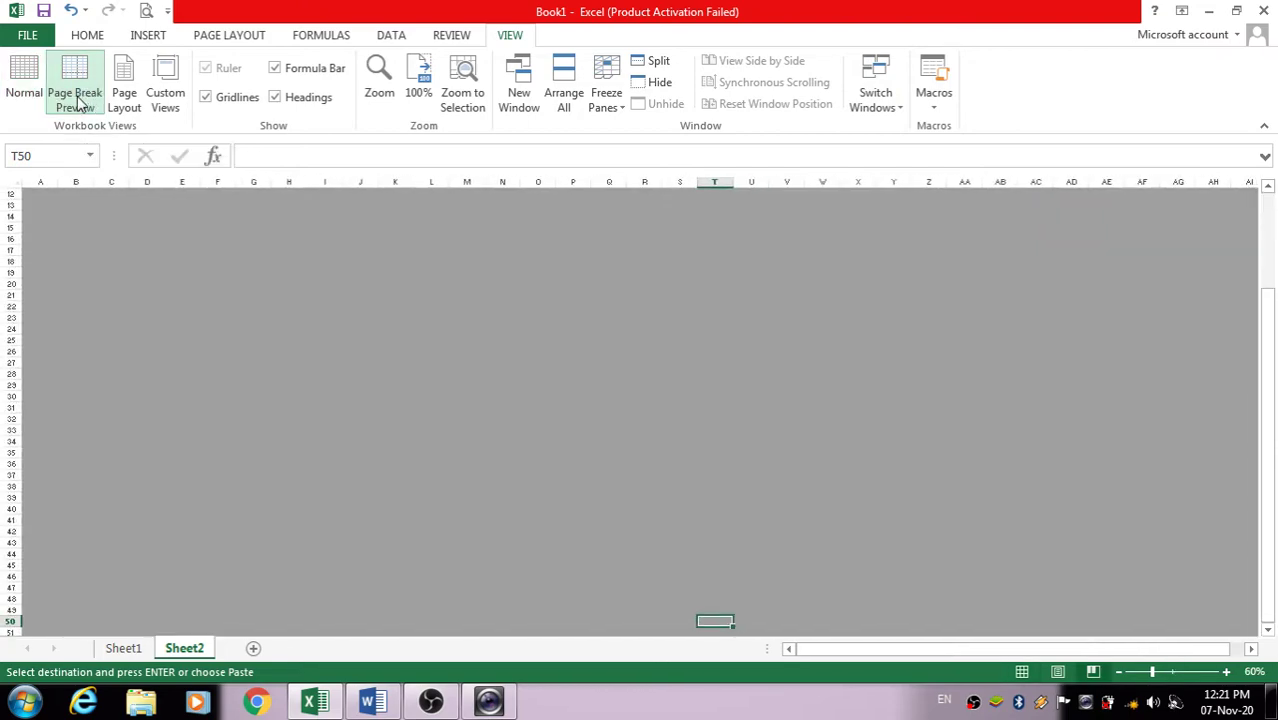
click(24, 88)
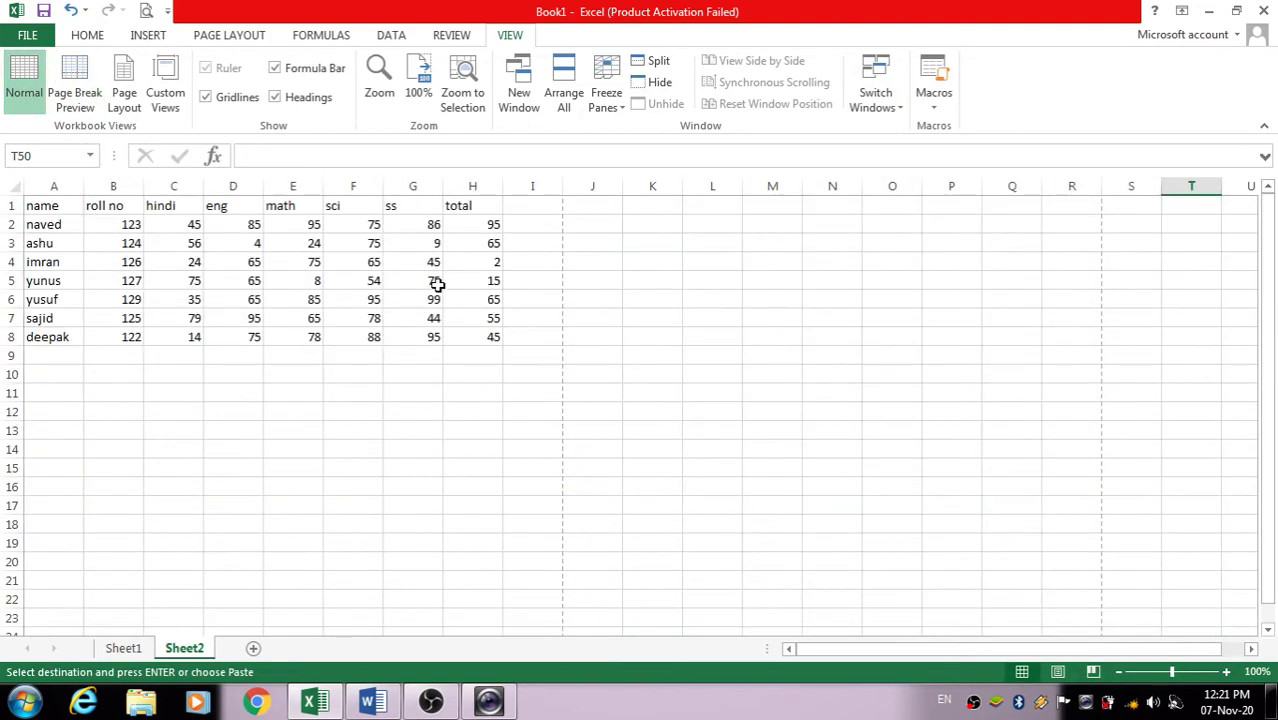
click(100, 104)
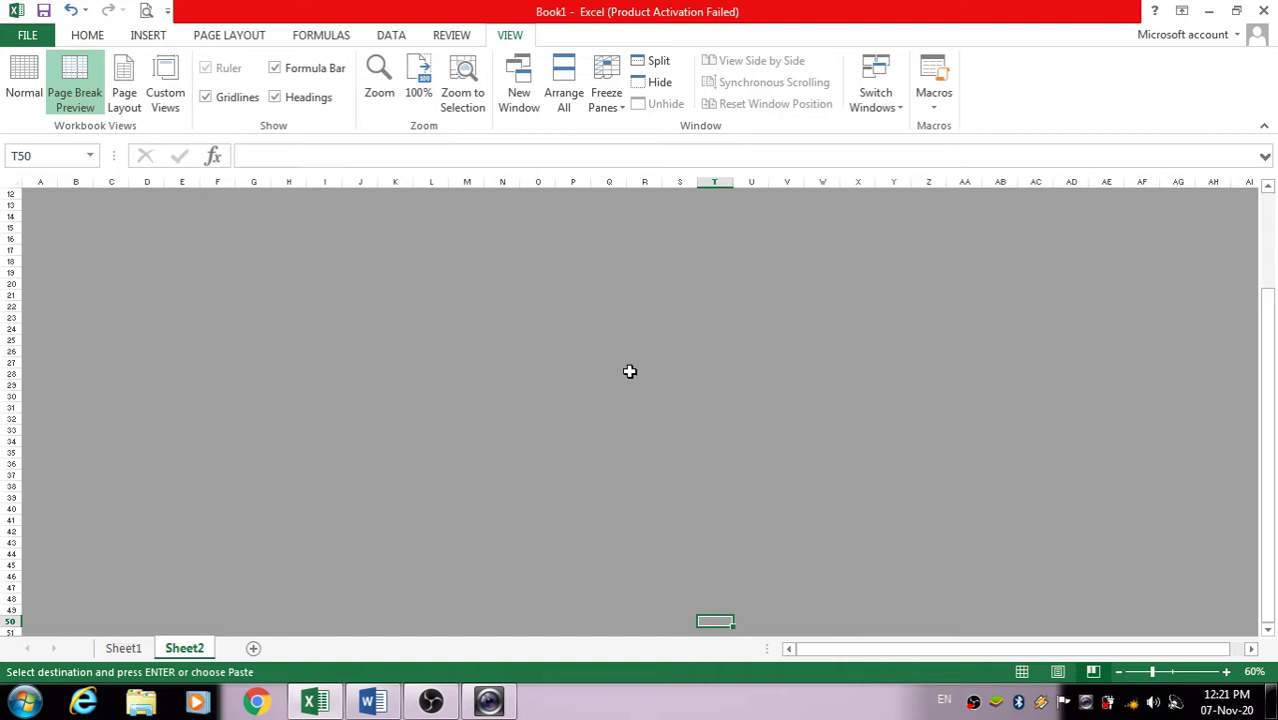
scroll(629, 371, up, 4)
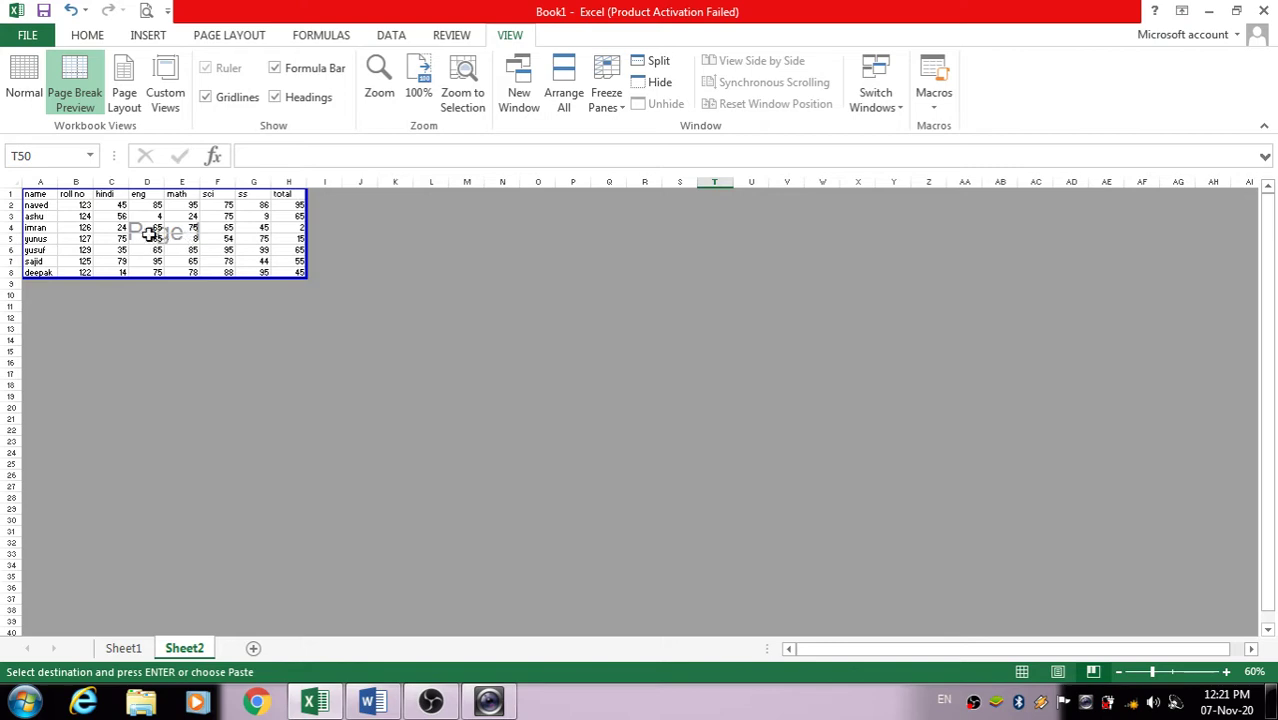
click(14, 92)
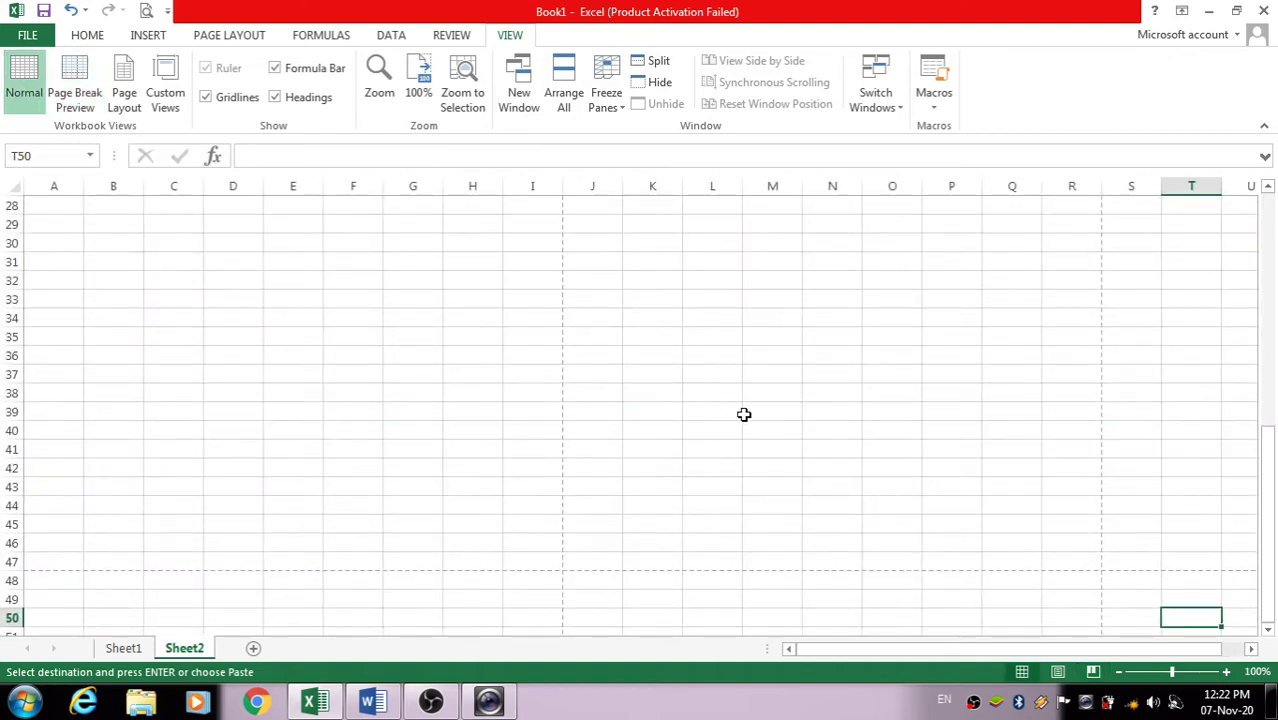
scroll(740, 405, up, 3)
scroll(732, 394, up, 3)
click(292, 243)
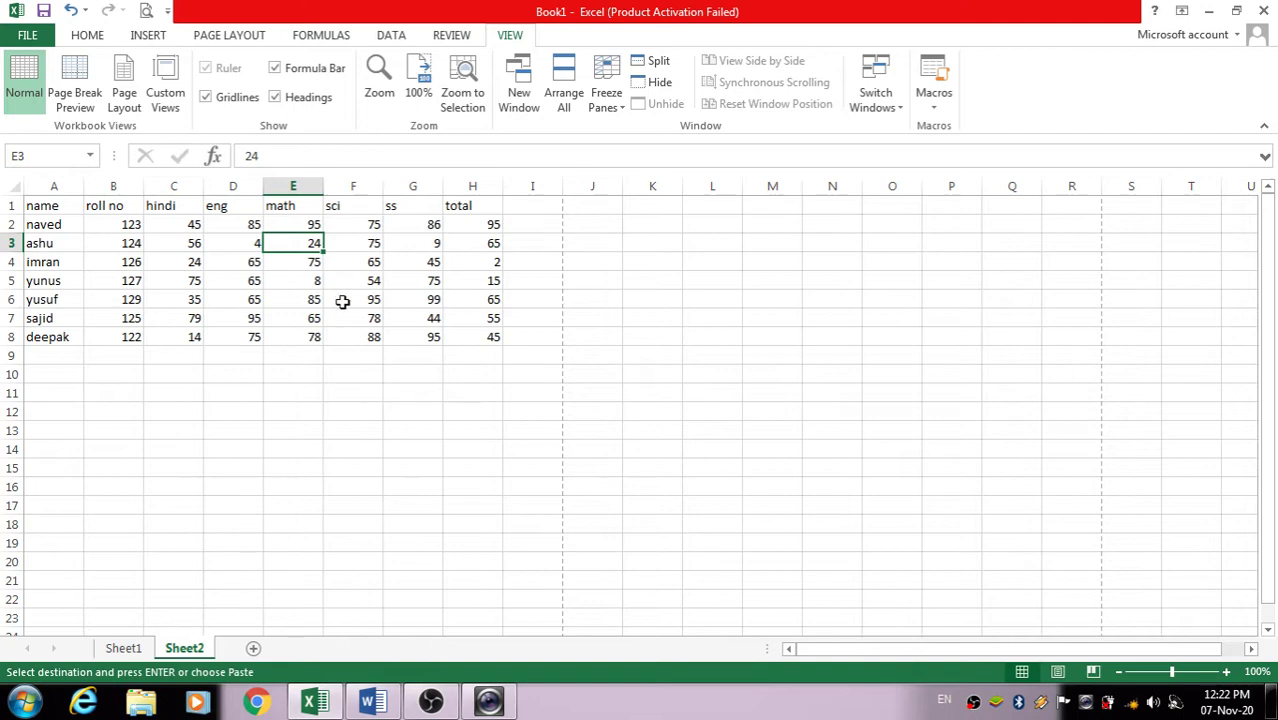
Switch to Sheet1, cancel the pending copy of the marks table and select cell C2
click(124, 648)
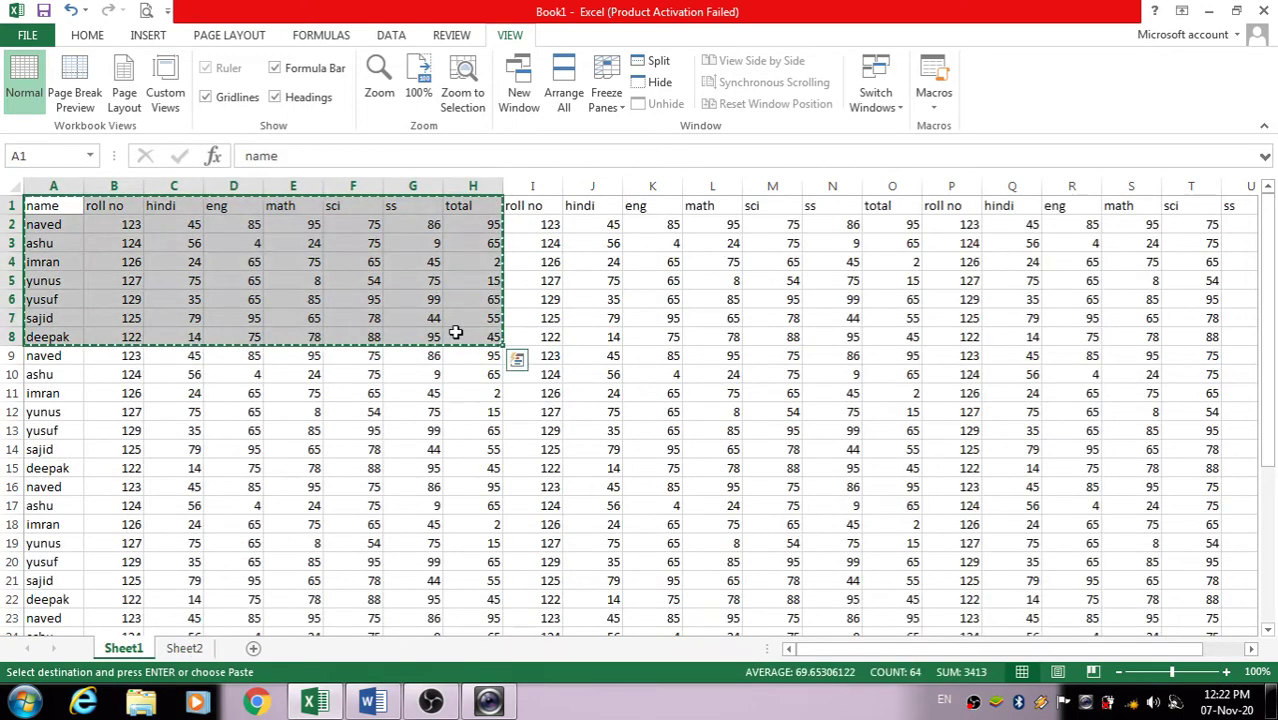
click(643, 368)
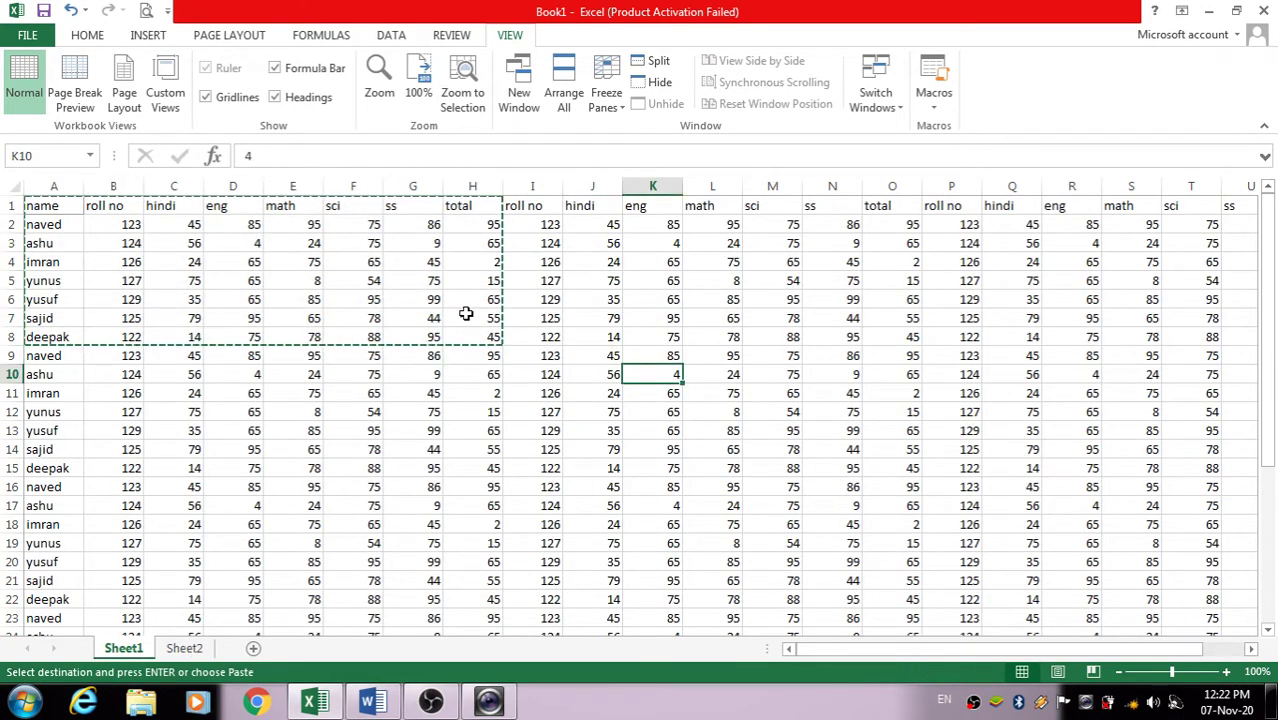
key(Up)
key(Up)
key(F2)
click(196, 220)
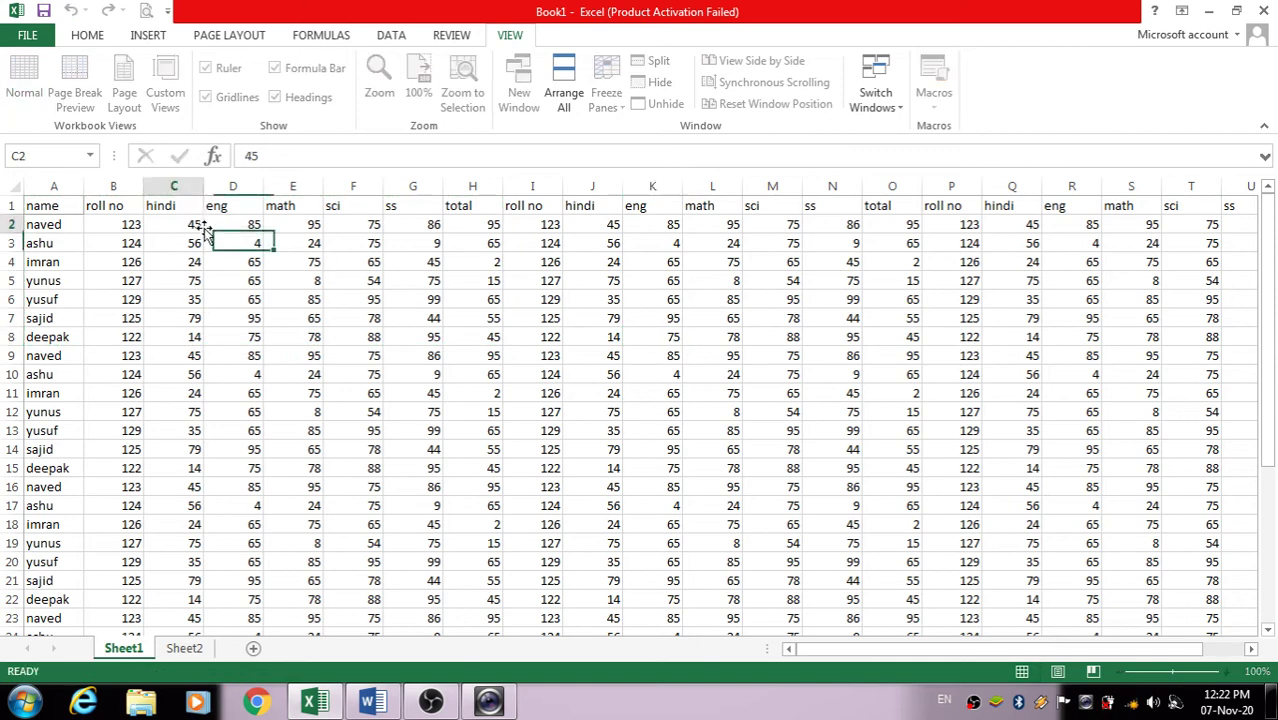
Review the extent of Sheet1's marks data, inspect it in Page Break Preview, and return to Normal view
click(1250, 648)
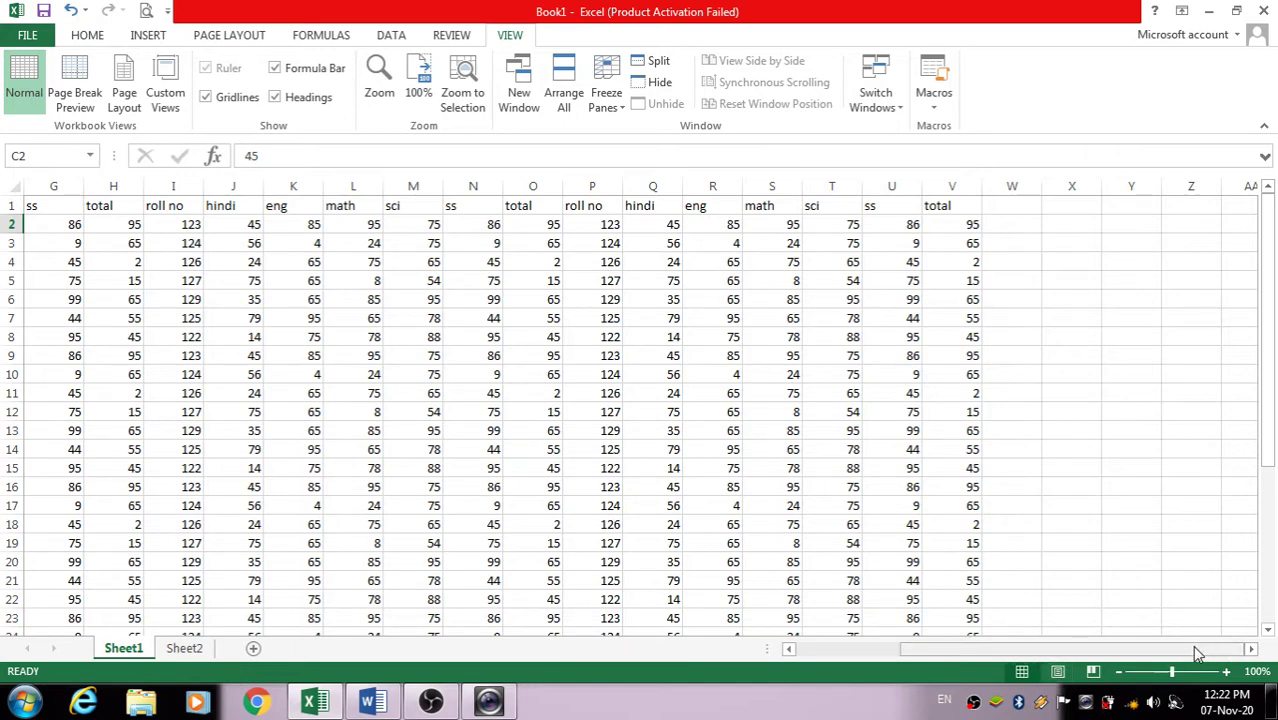
drag(1192, 645, 1092, 658)
mouse_move(1268, 400)
mouse_down()
mouse_move(1266, 553)
mouse_move(1268, 390)
mouse_up()
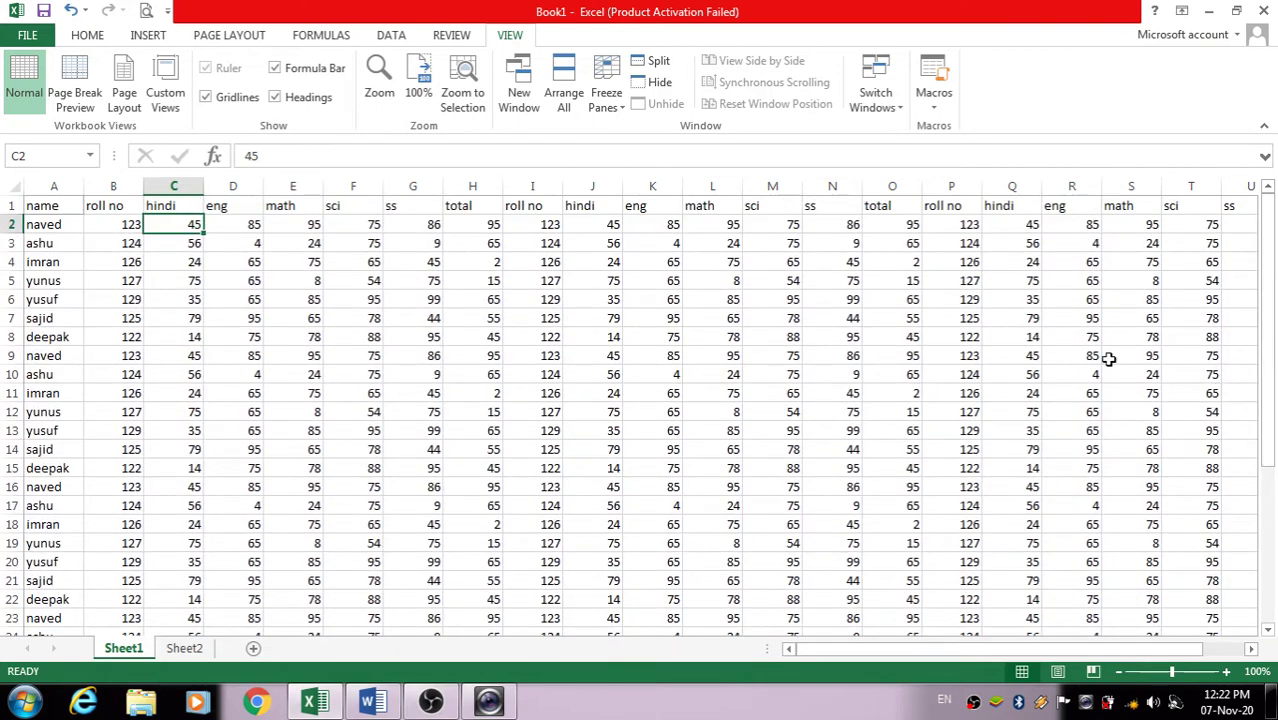
click(88, 92)
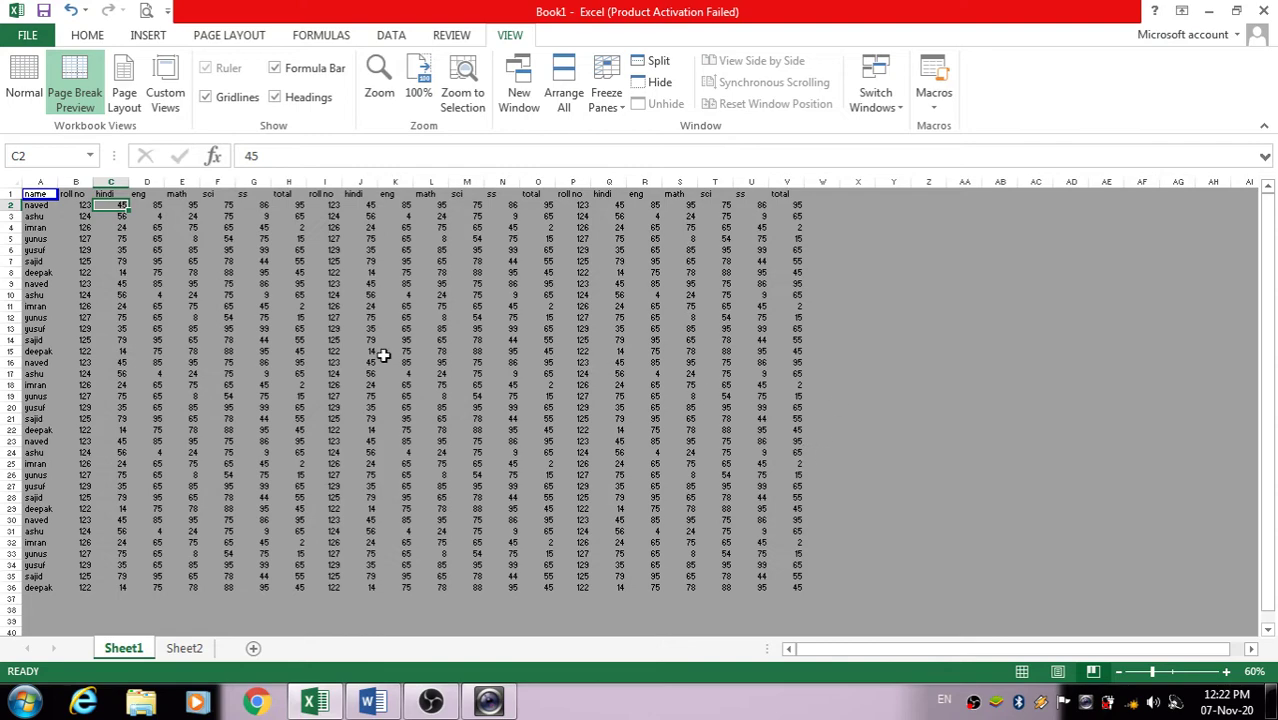
scroll(394, 369, down, 5)
scroll(402, 374, up, 5)
click(318, 347)
click(407, 394)
click(195, 303)
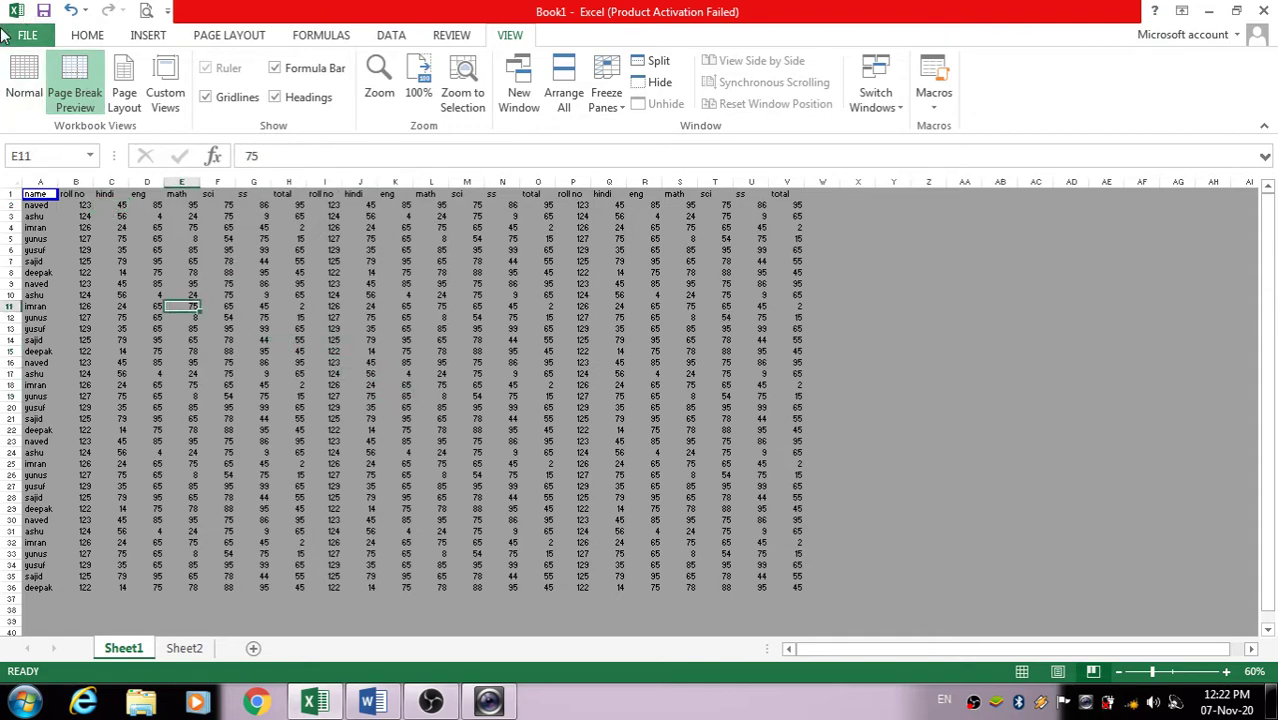
click(24, 82)
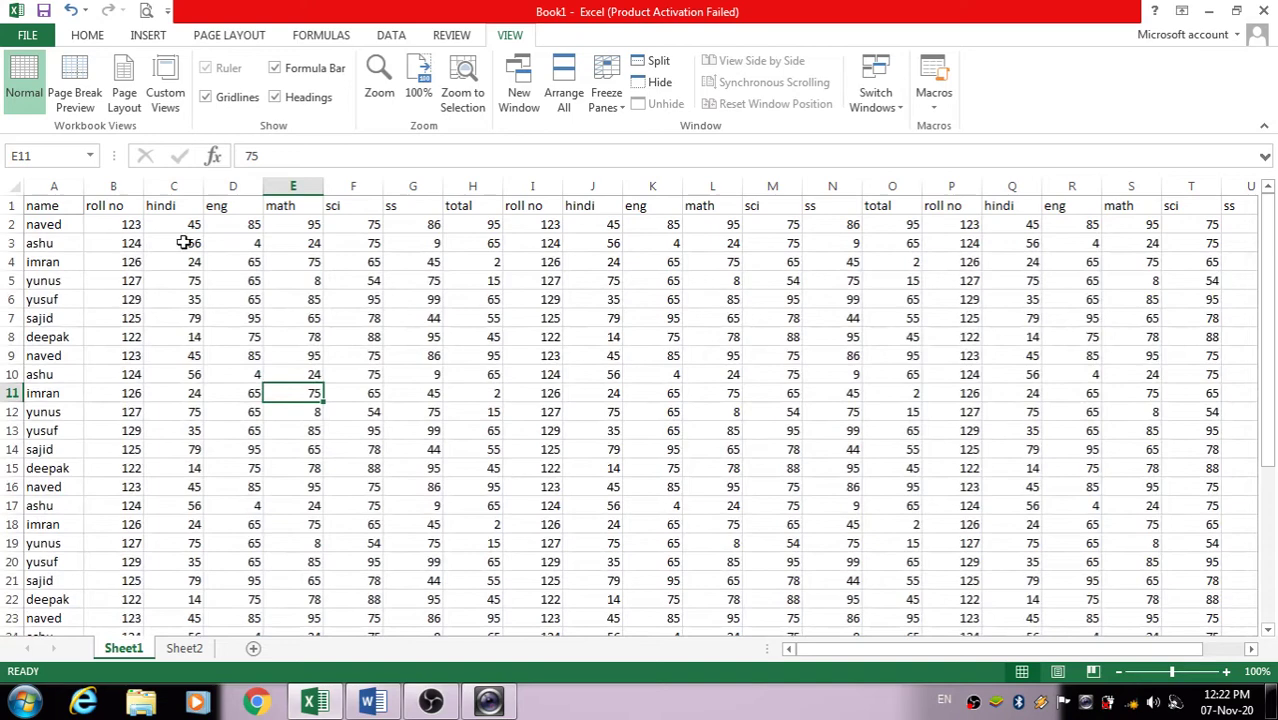
Select cell A2 on Sheet1 and compare the marks data in Page Break Preview and Normal view
click(70, 209)
click(76, 228)
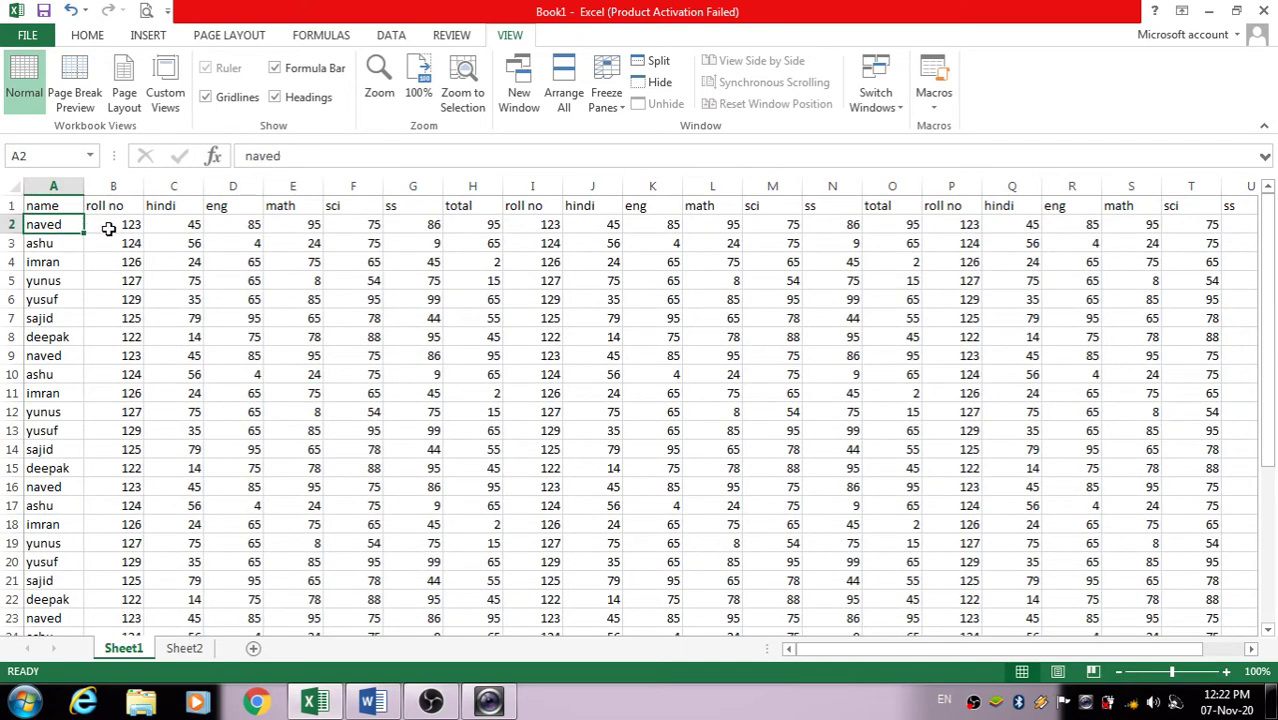
click(71, 78)
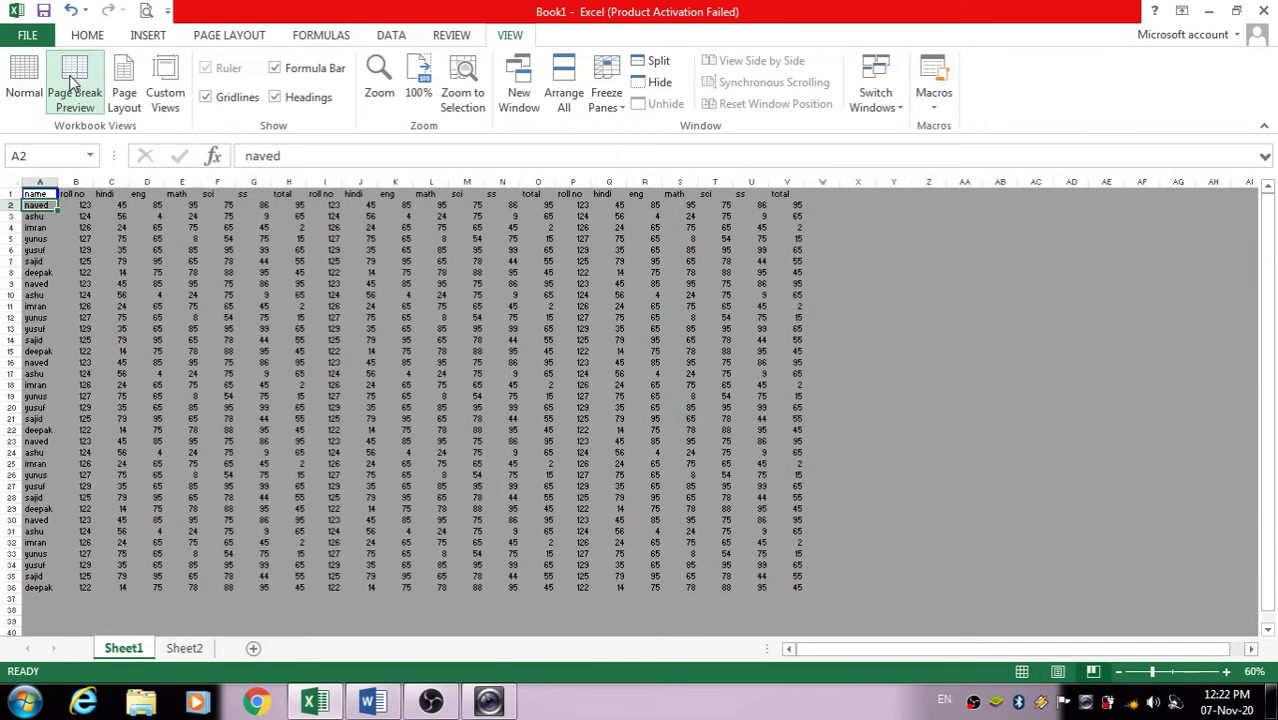
click(24, 80)
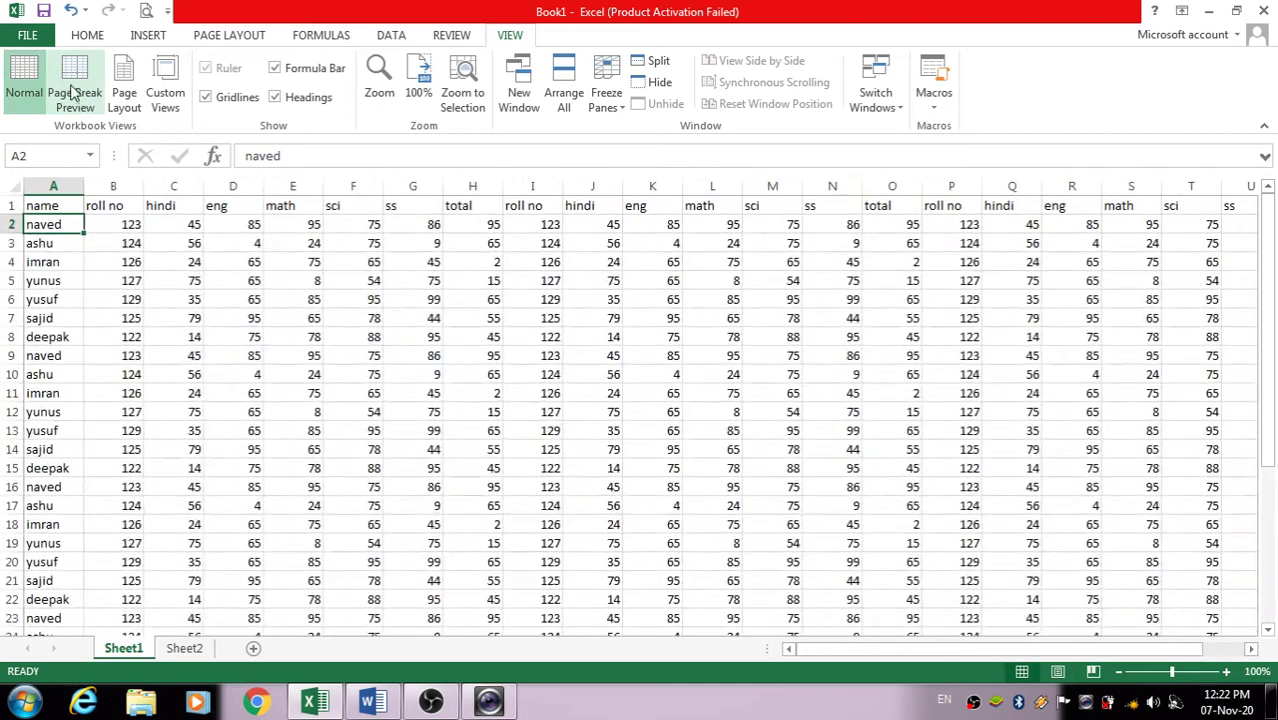
scroll(593, 380, down, 4)
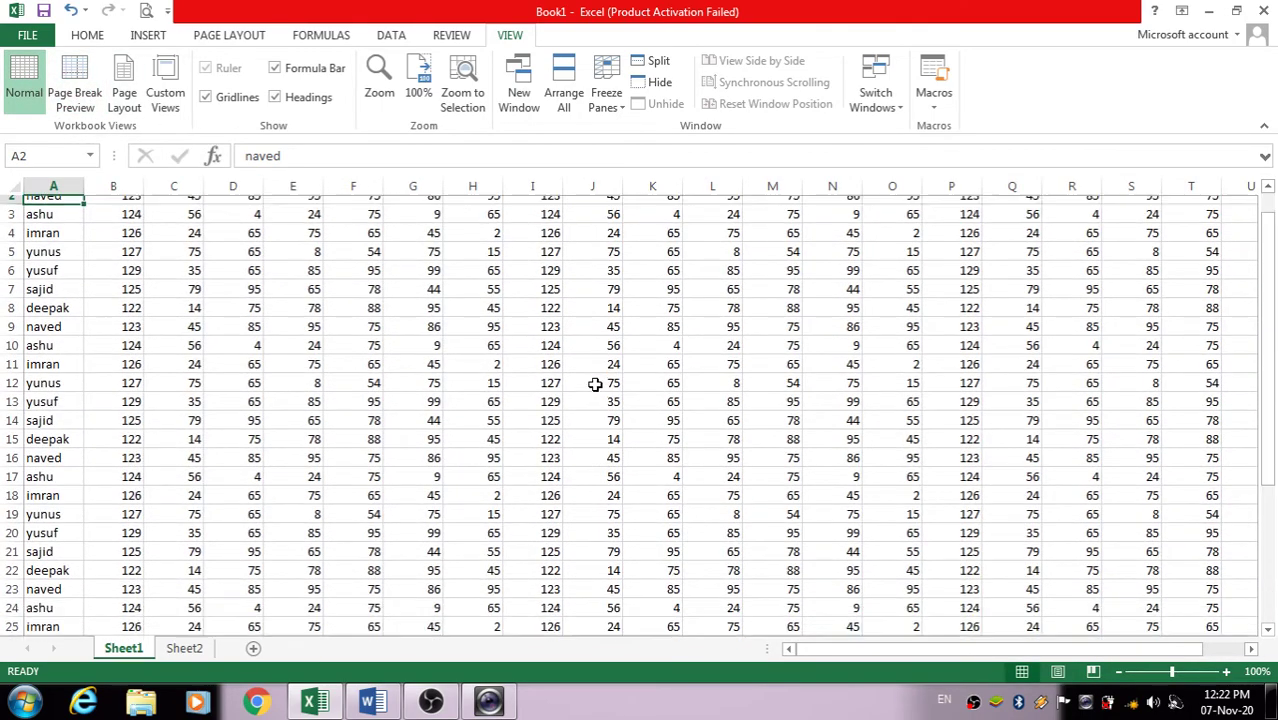
scroll(590, 375, down, 4)
scroll(585, 370, up, 8)
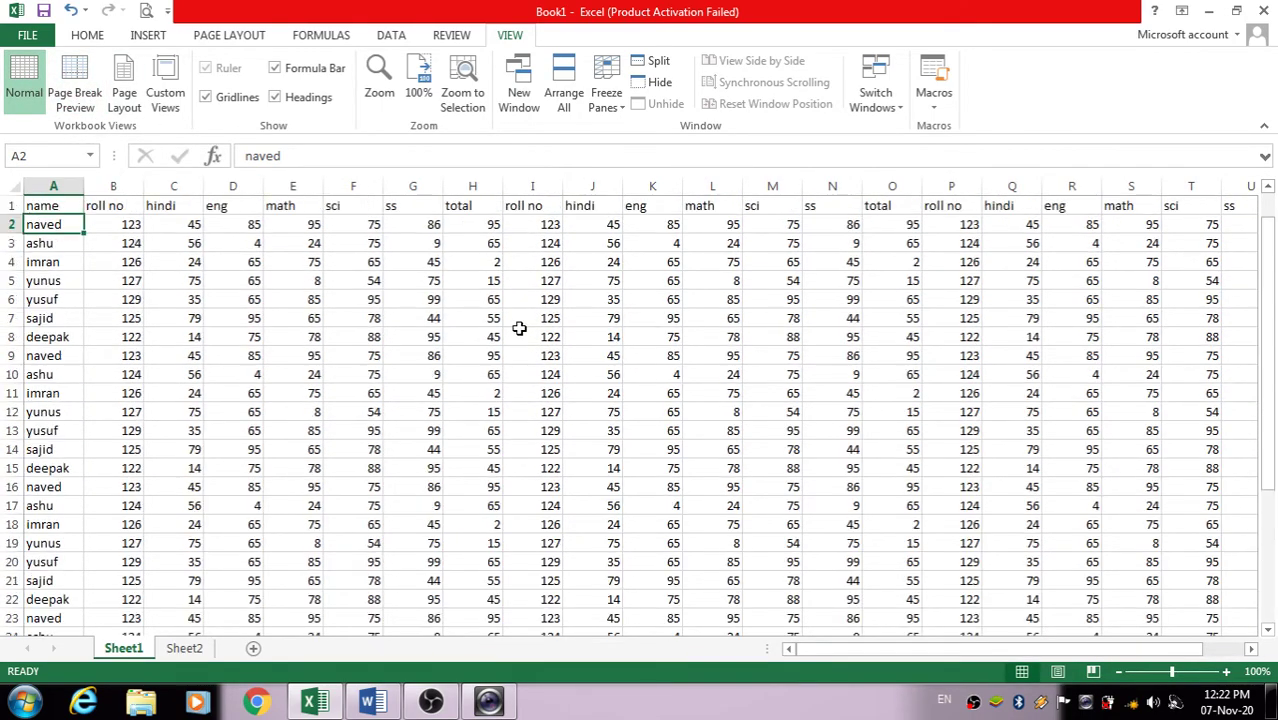
Switch Sheet1 to Page Layout view and examine its pages, including the header, footer and empty page areas
click(124, 88)
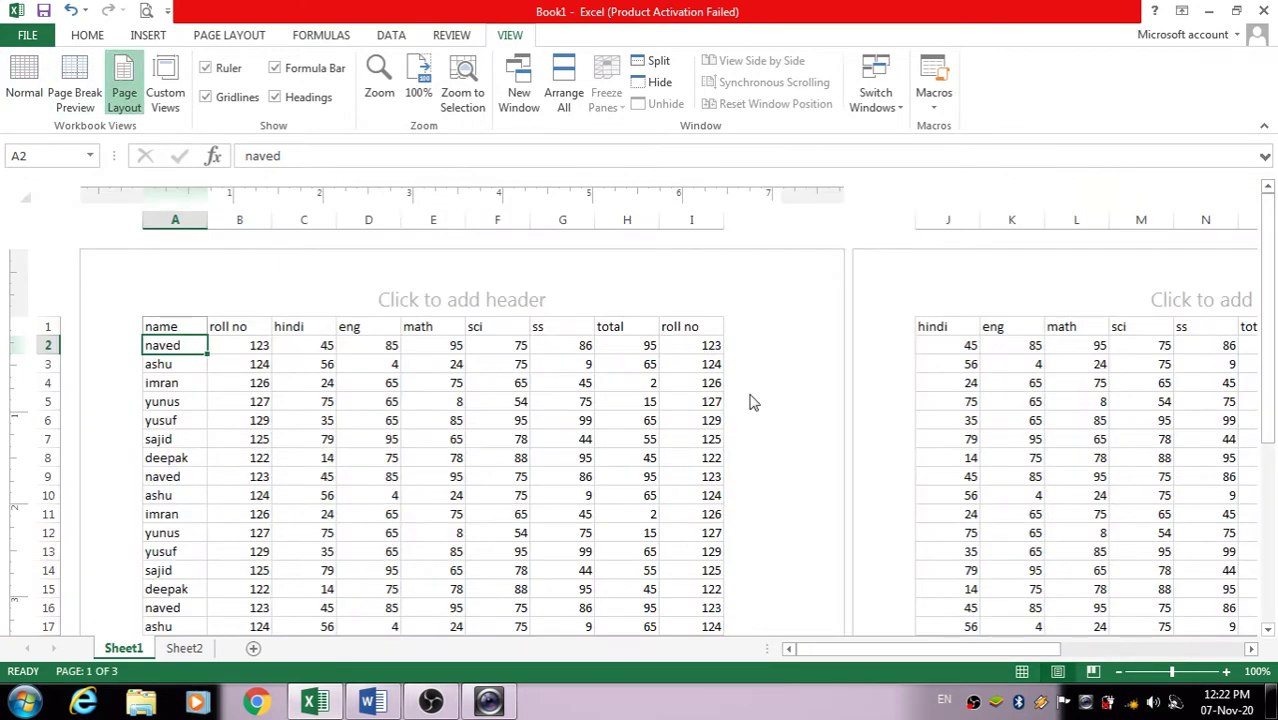
scroll(753, 402, down, 2)
scroll(753, 402, up, 2)
scroll(753, 402, down, 2)
scroll(753, 395, up, 2)
scroll(447, 381, down, 2)
scroll(447, 381, down, 9)
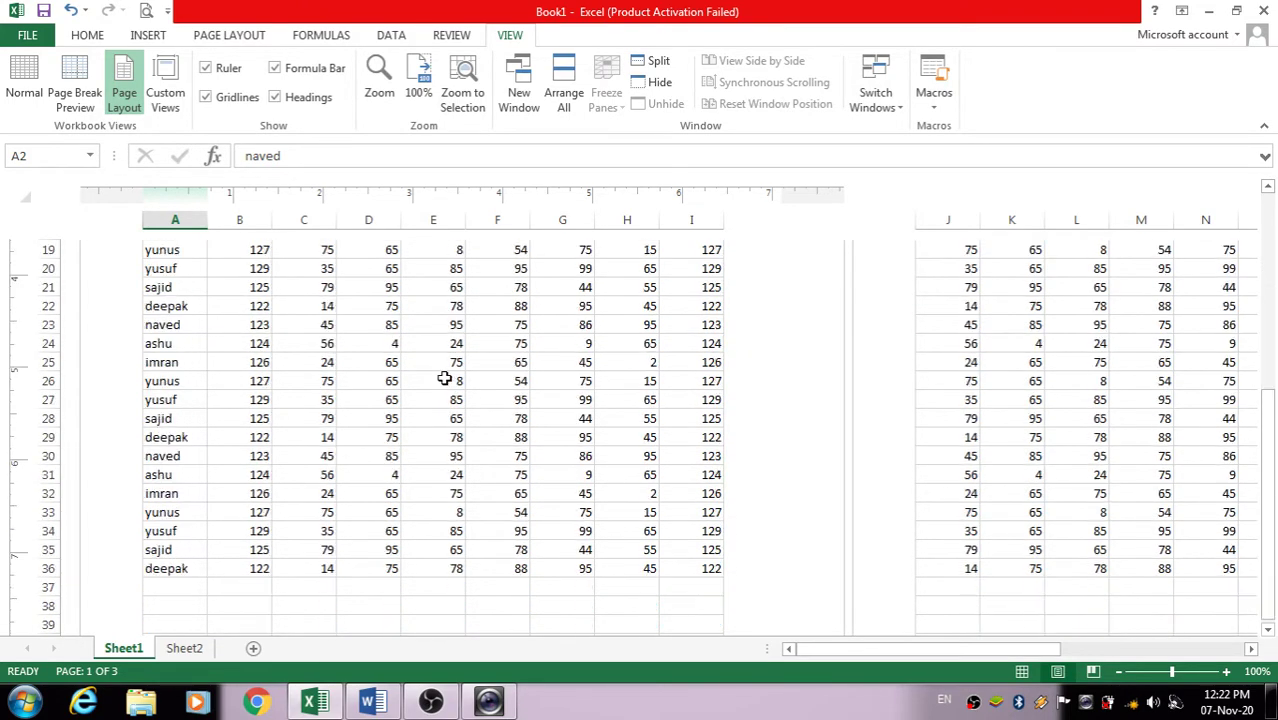
scroll(445, 378, down, 9)
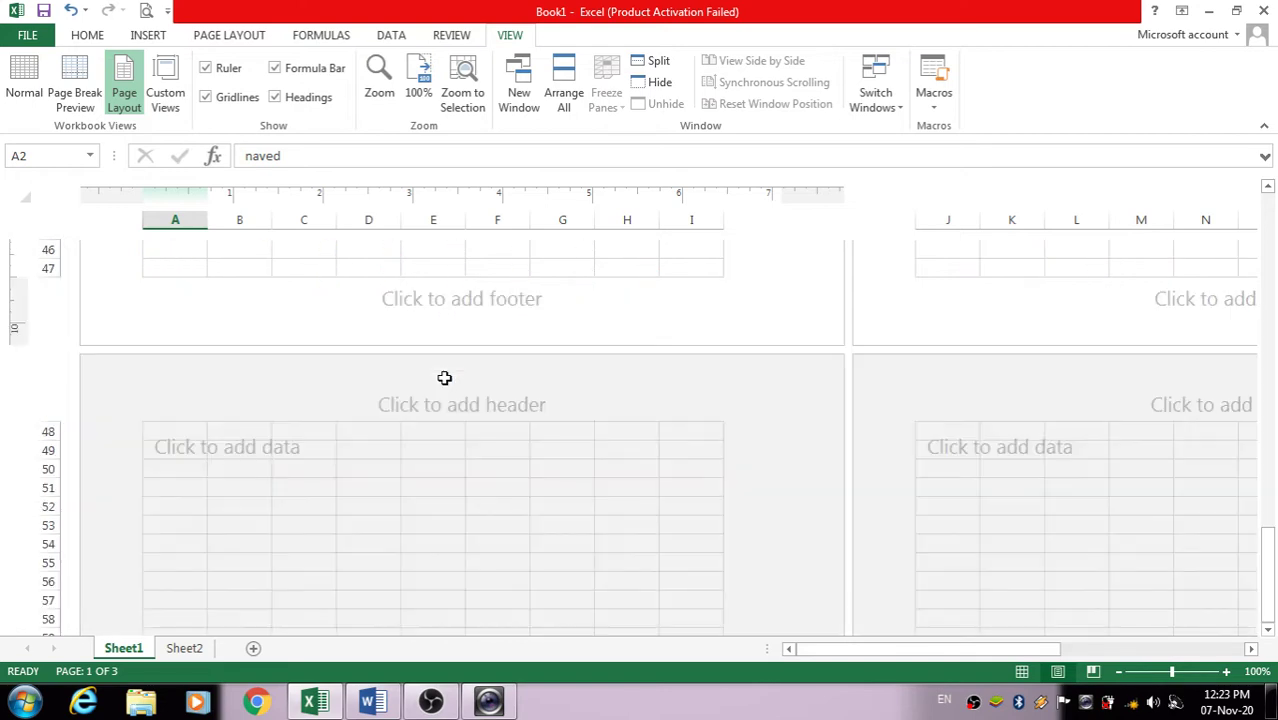
scroll(445, 370, up, 11)
scroll(445, 368, up, 10)
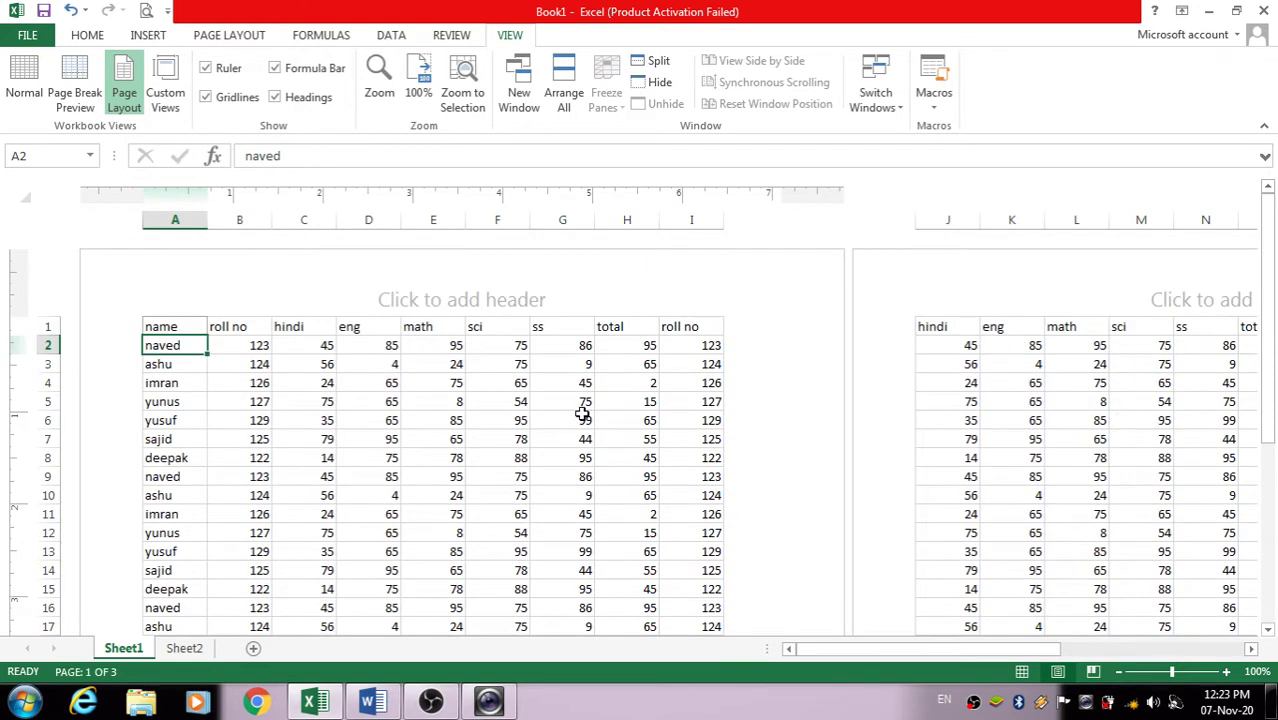
Examine Sheet1's marks pages in Page Layout view from the header down to the footer, selecting cells M4 and F6
scroll(582, 414, down, 10)
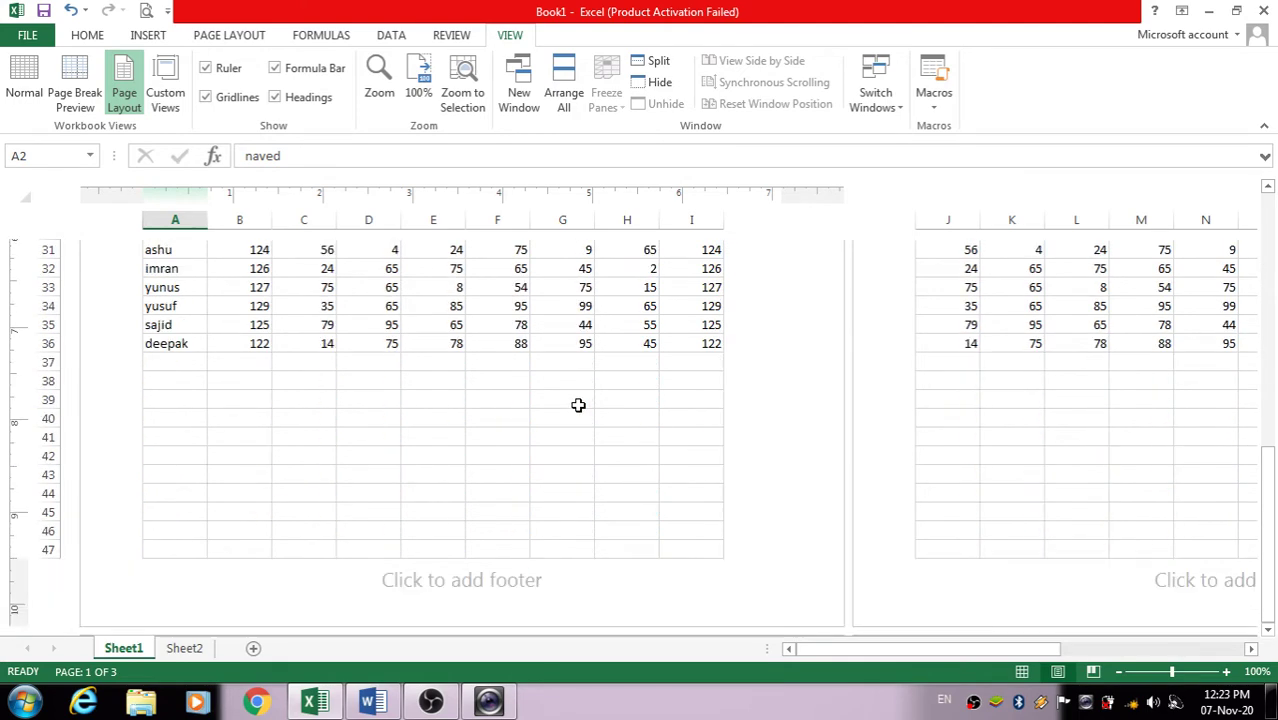
scroll(578, 405, down, 3)
scroll(580, 400, up, 6)
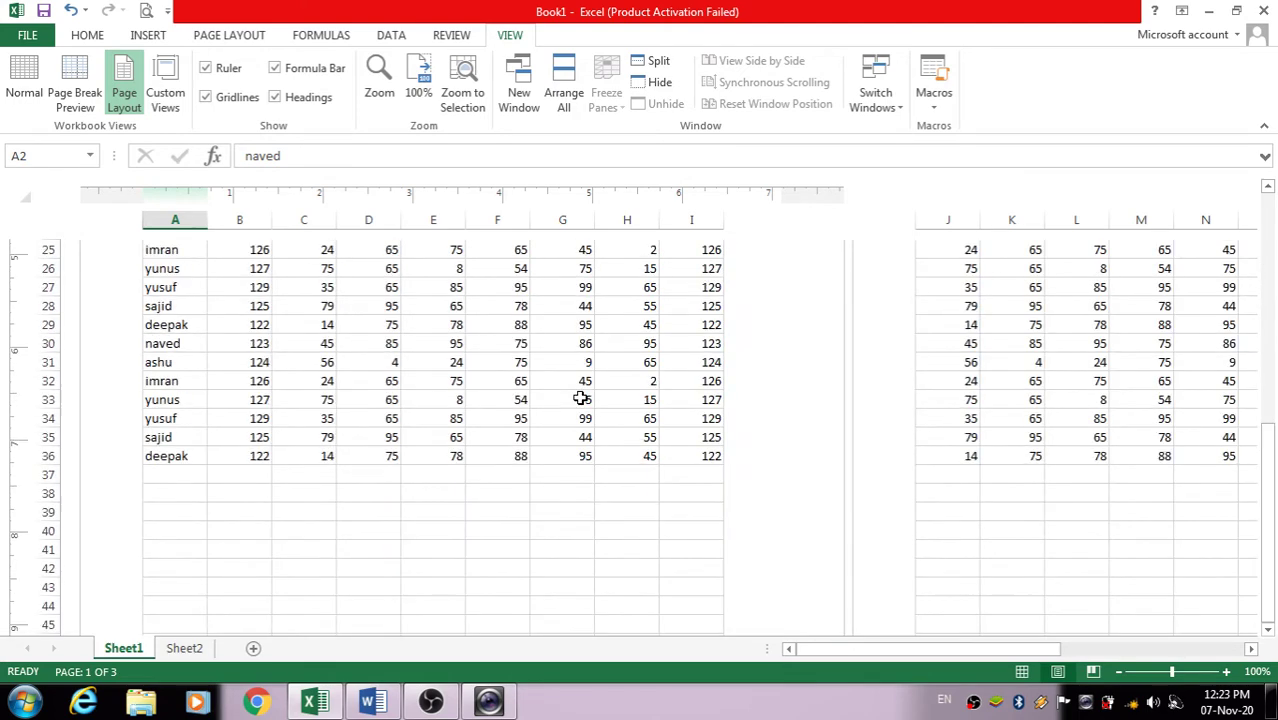
scroll(580, 398, up, 3)
scroll(621, 367, up, 6)
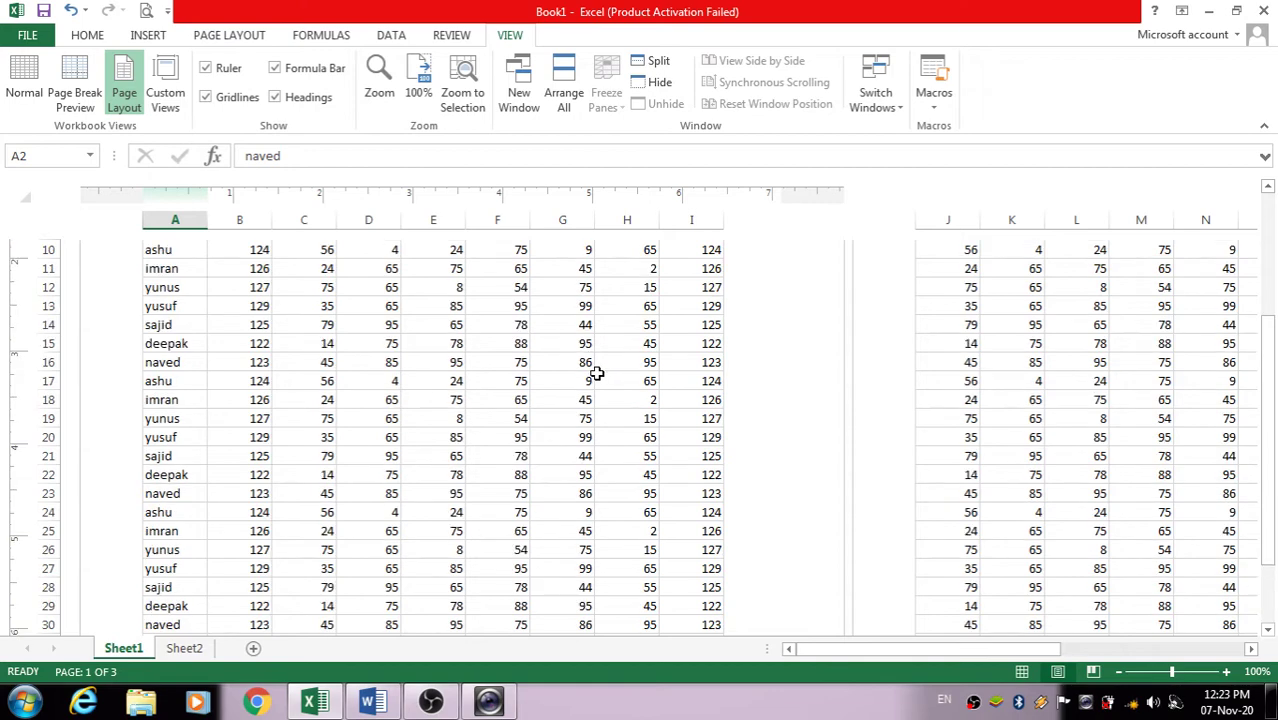
click(1131, 378)
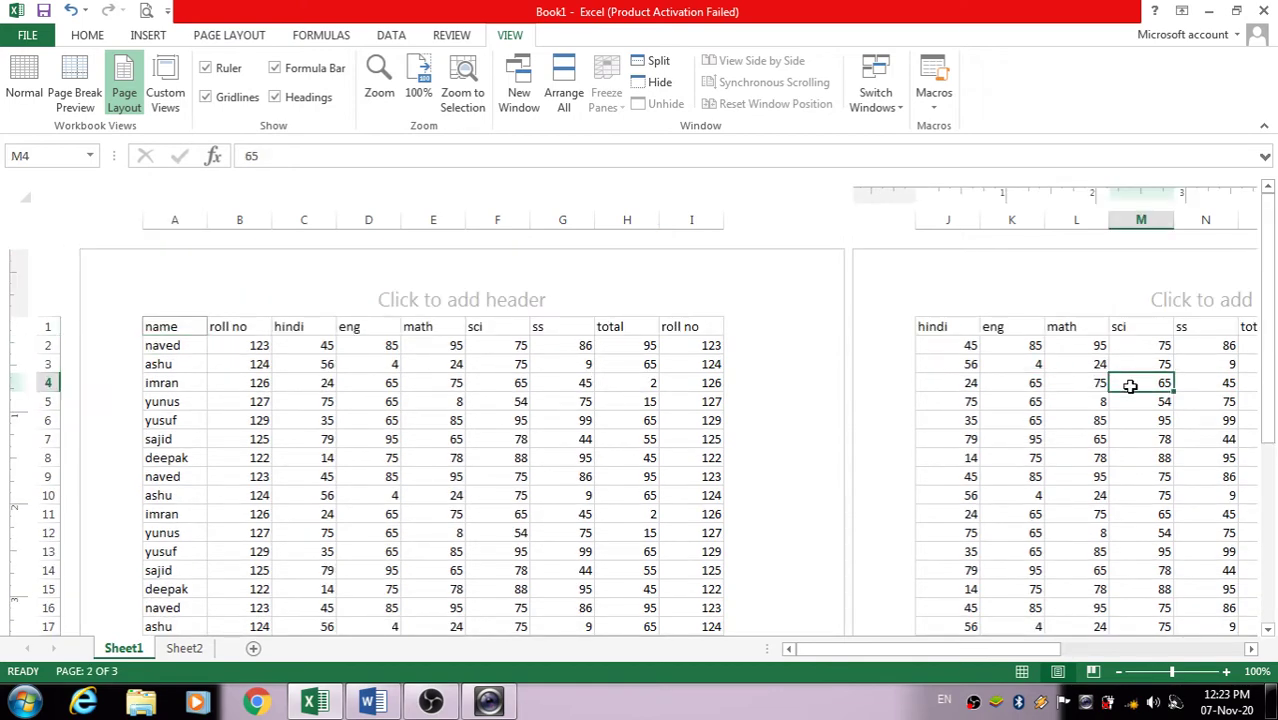
click(494, 421)
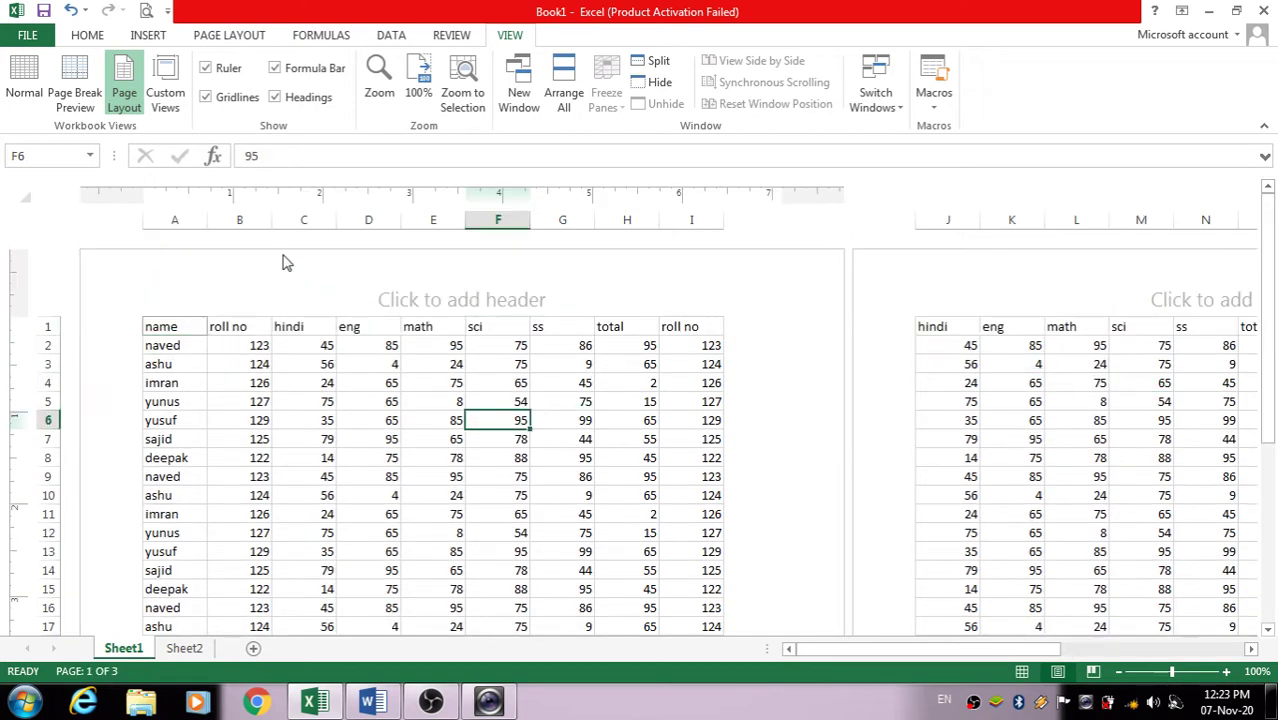
scroll(500, 400, down, 3)
scroll(453, 303, up, 3)
Open the first page's centre header and centre footer for editing, leaving both empty
click(455, 300)
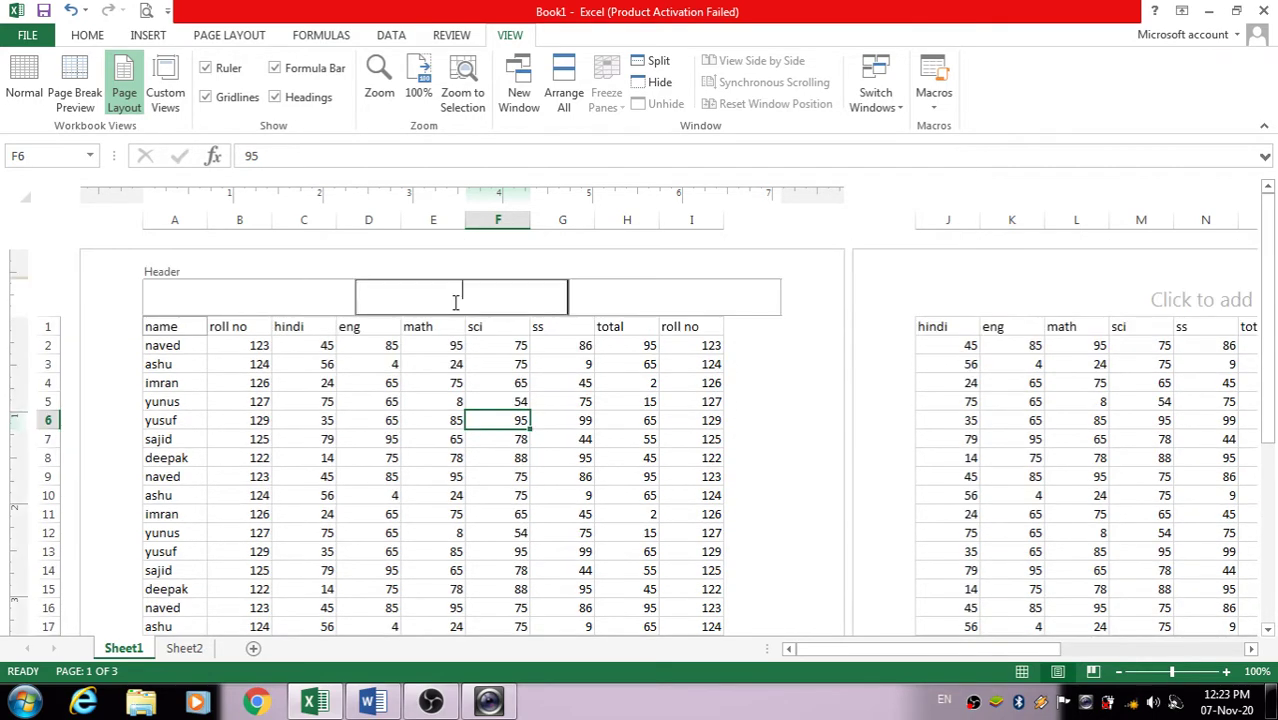
scroll(595, 400, down, 15)
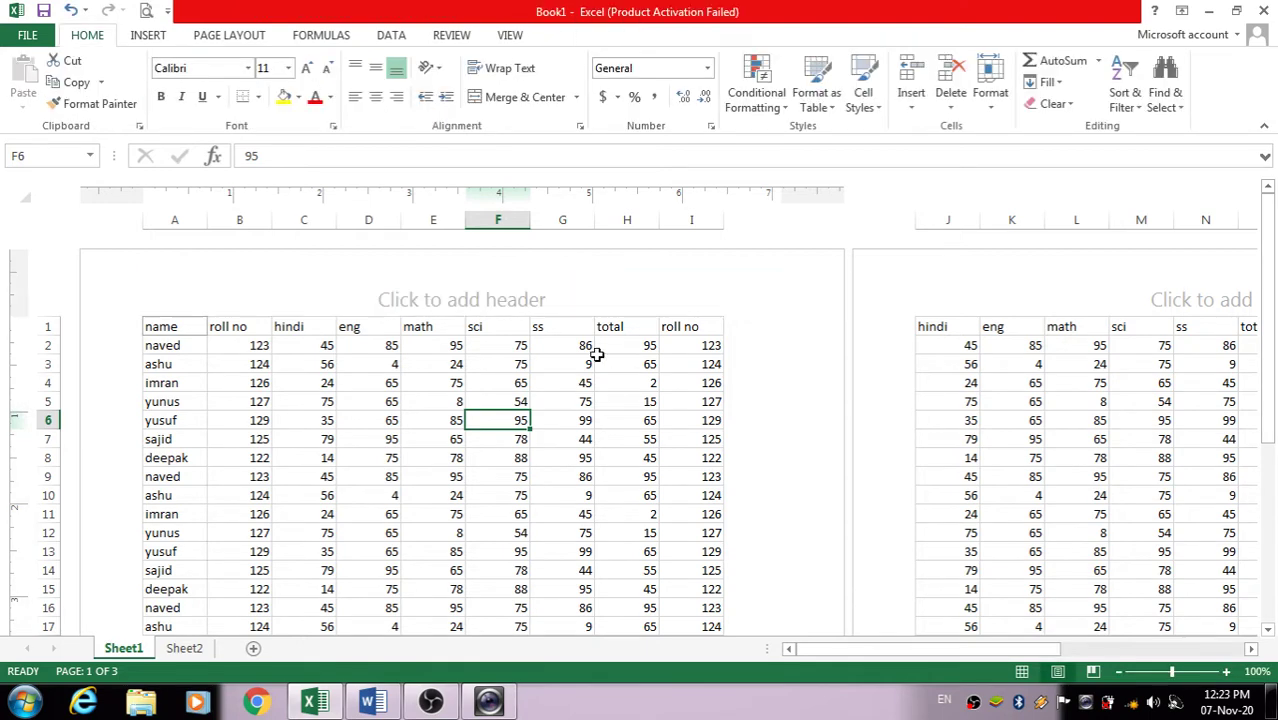
click(507, 357)
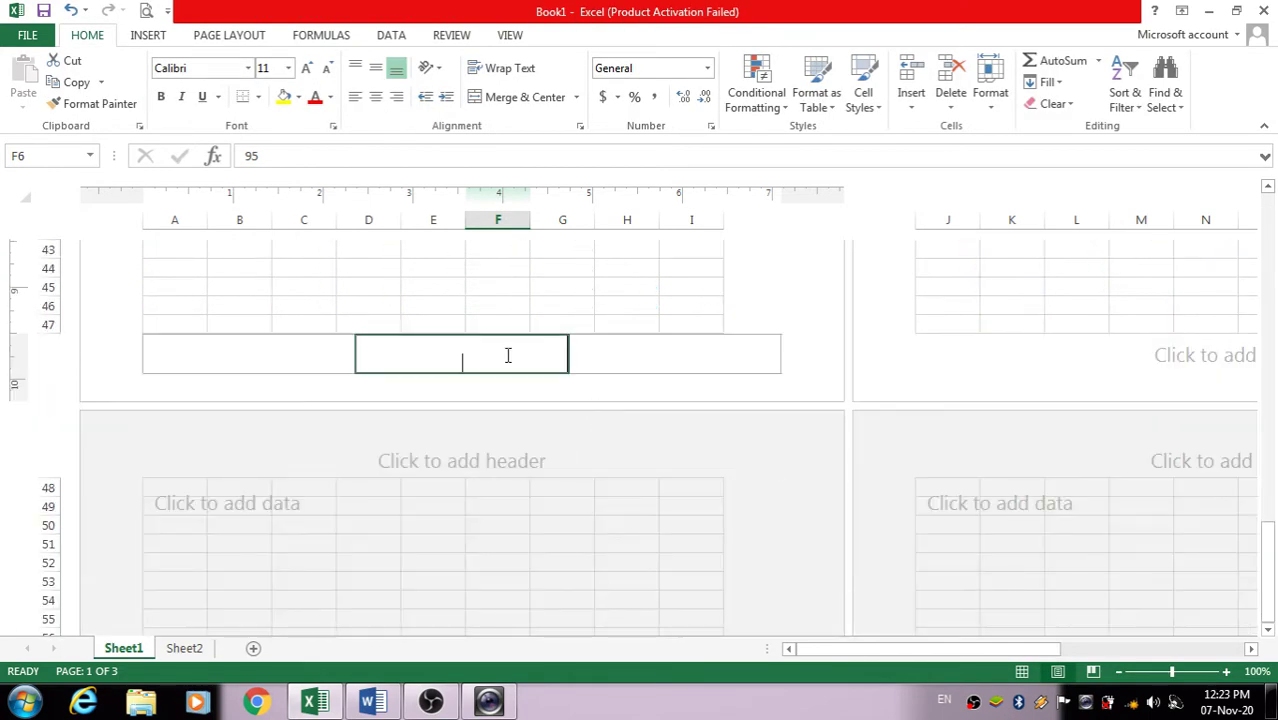
click(716, 292)
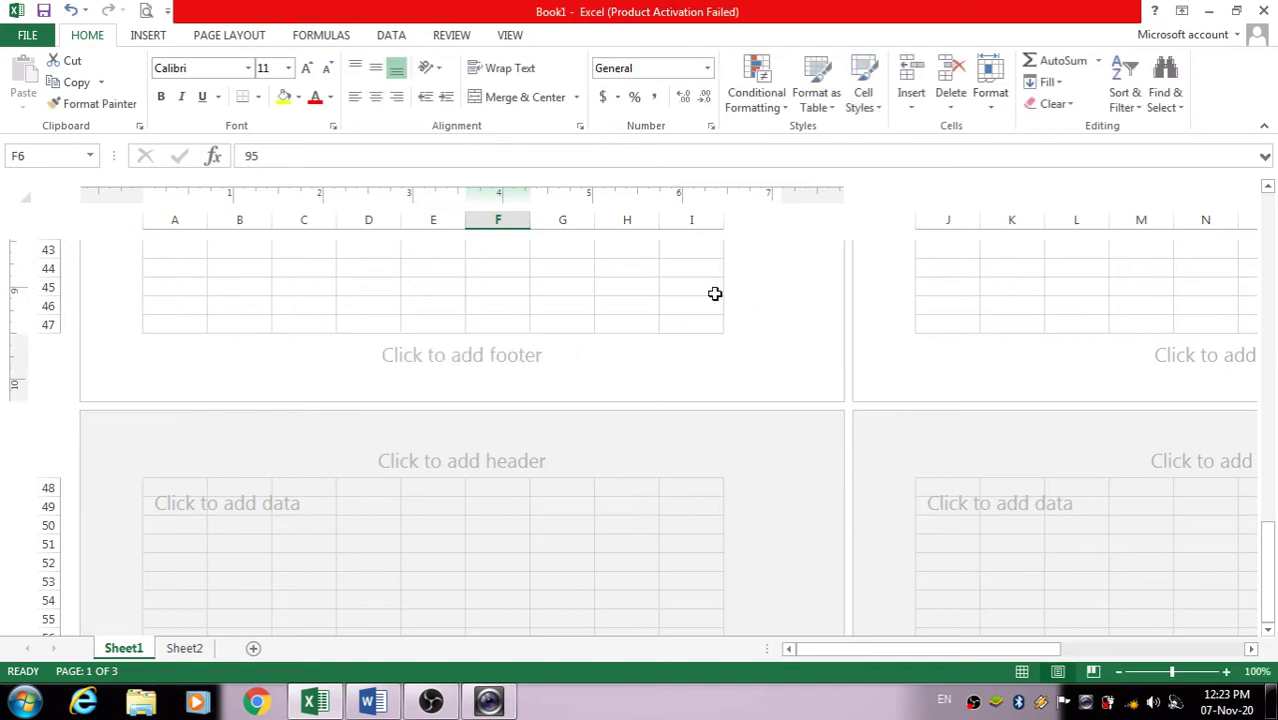
scroll(372, 306, up, 10)
scroll(372, 306, up, 6)
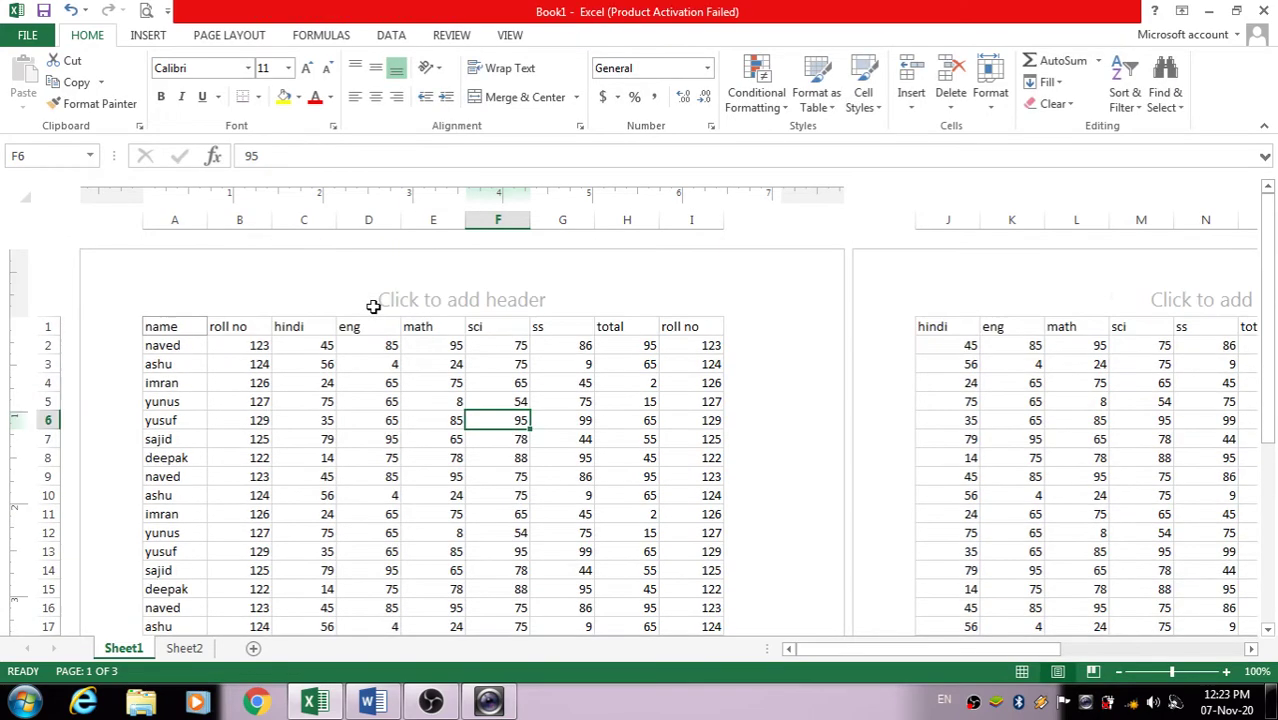
Select cell K8 on the second page, open the Custom Views dialog and close it without adding a view
click(520, 38)
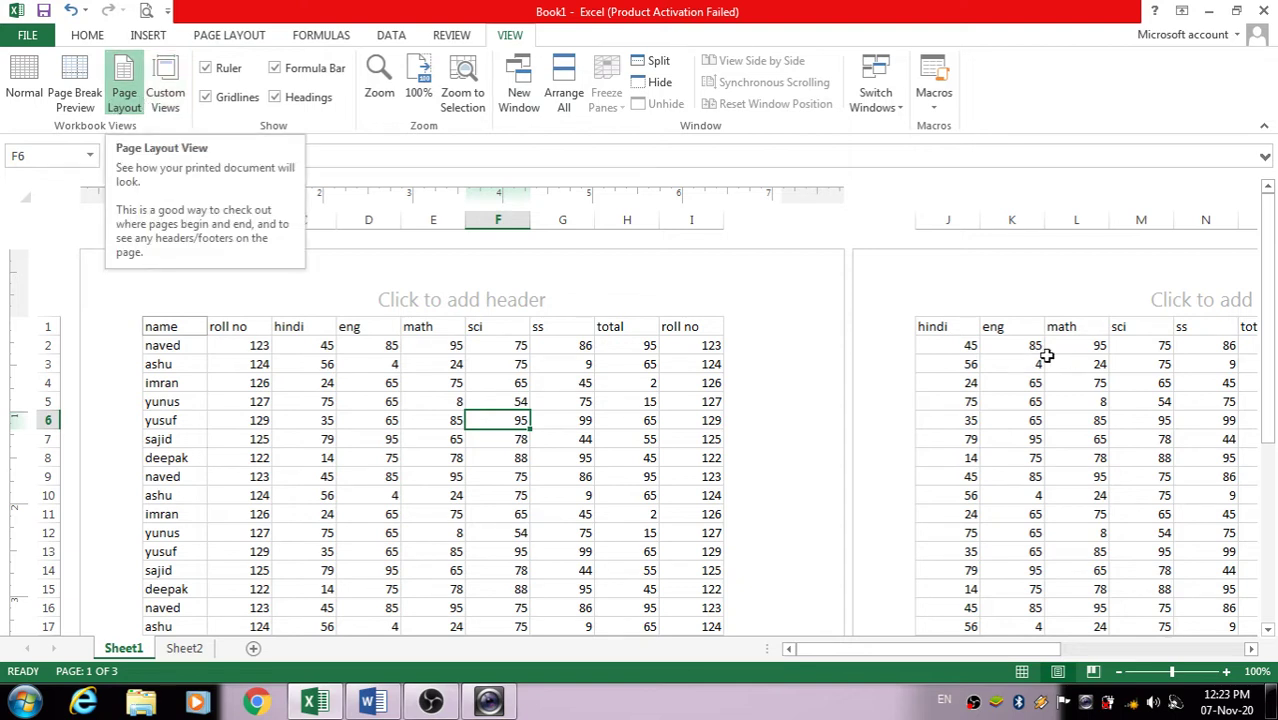
click(996, 459)
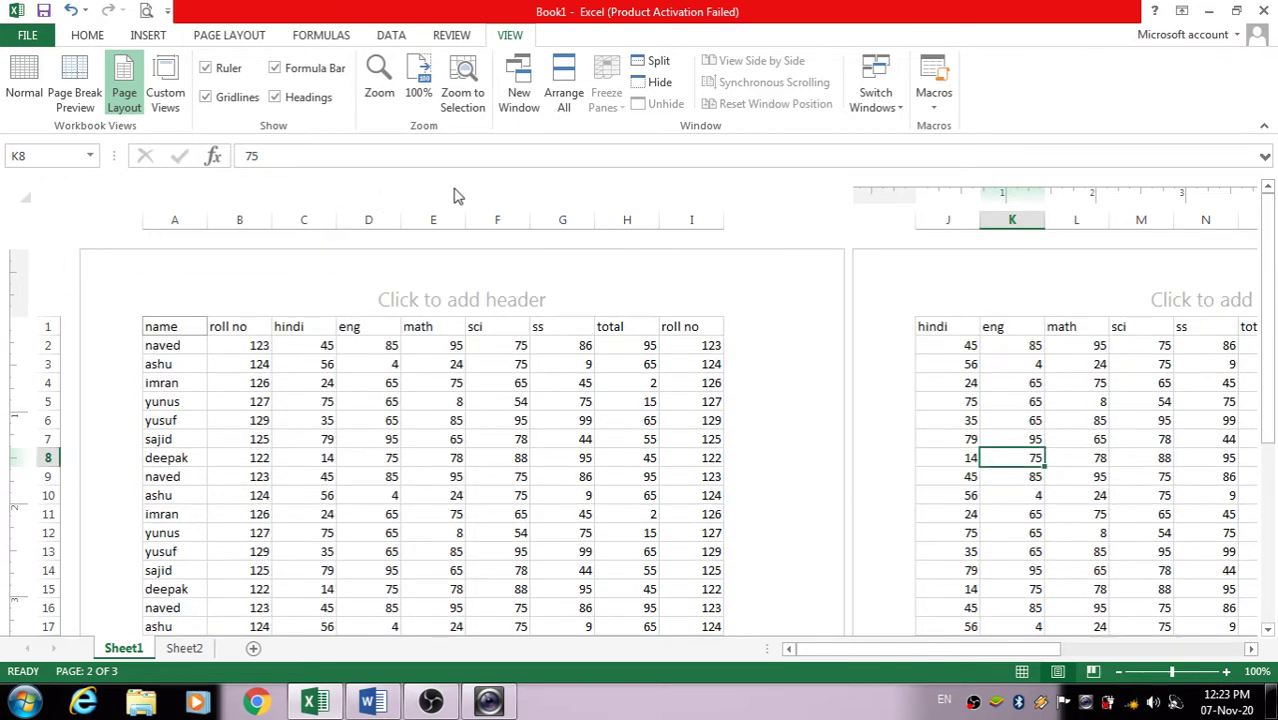
click(168, 95)
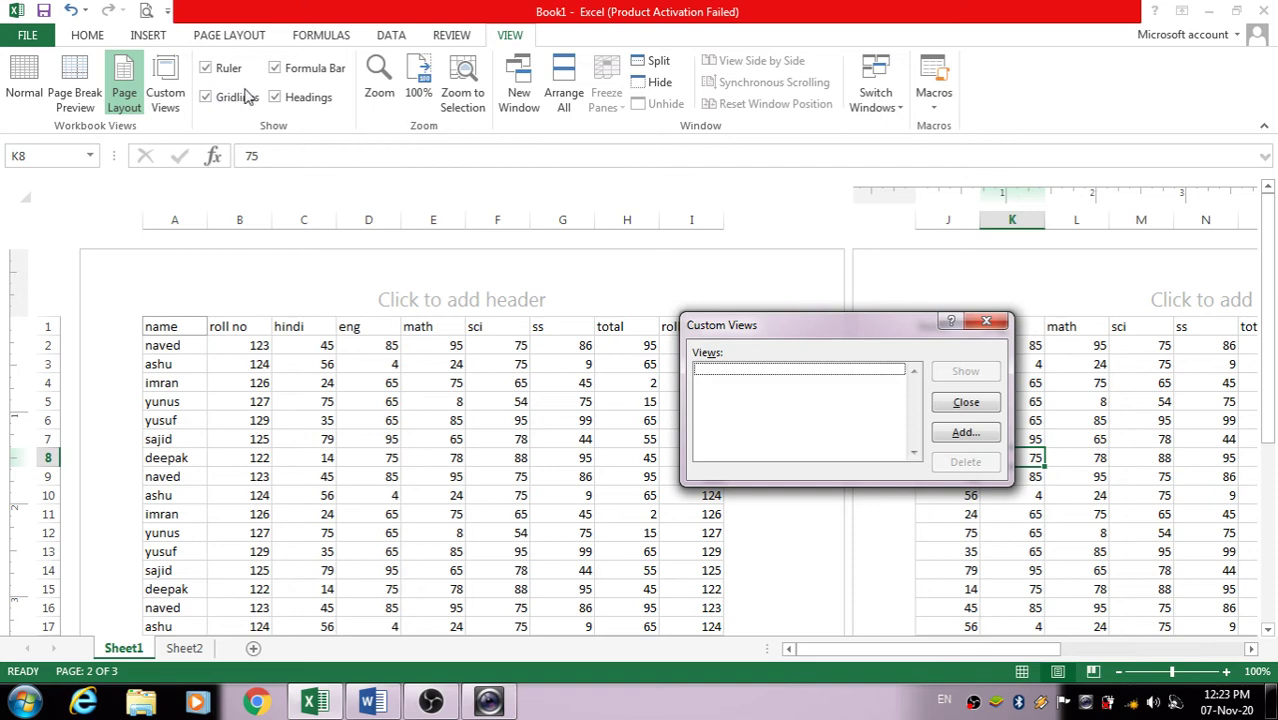
click(986, 321)
Return to Normal view, select cell F6, and extend the print area to A1:V37 in Page Break Preview
click(28, 70)
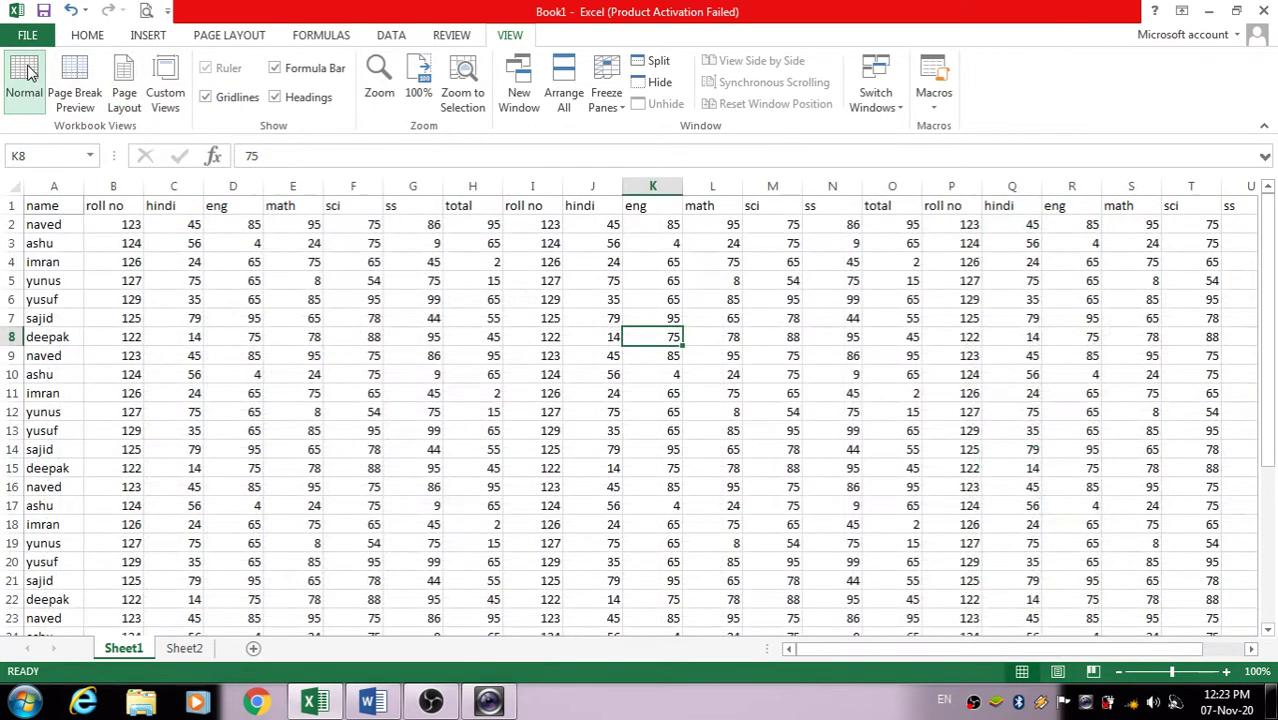
click(372, 297)
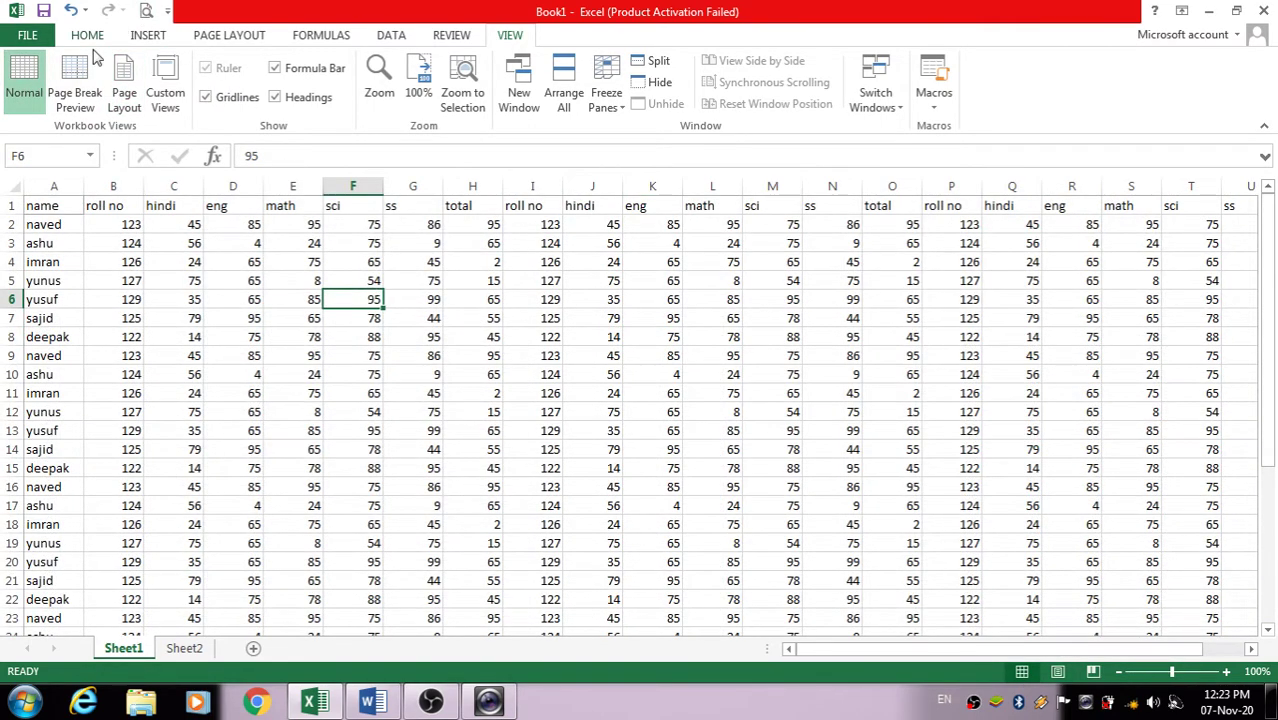
click(79, 80)
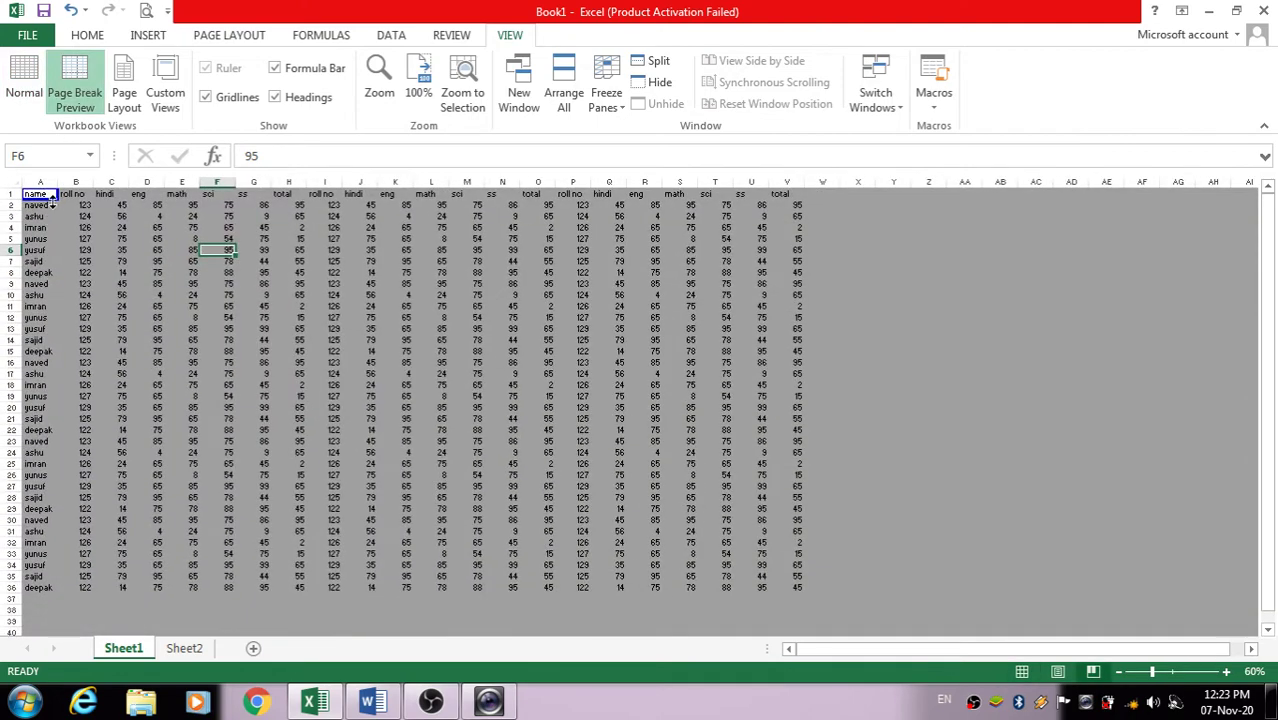
mouse_move(55, 198)
mouse_down()
mouse_move(271, 350)
mouse_move(765, 592)
mouse_move(808, 600)
mouse_up()
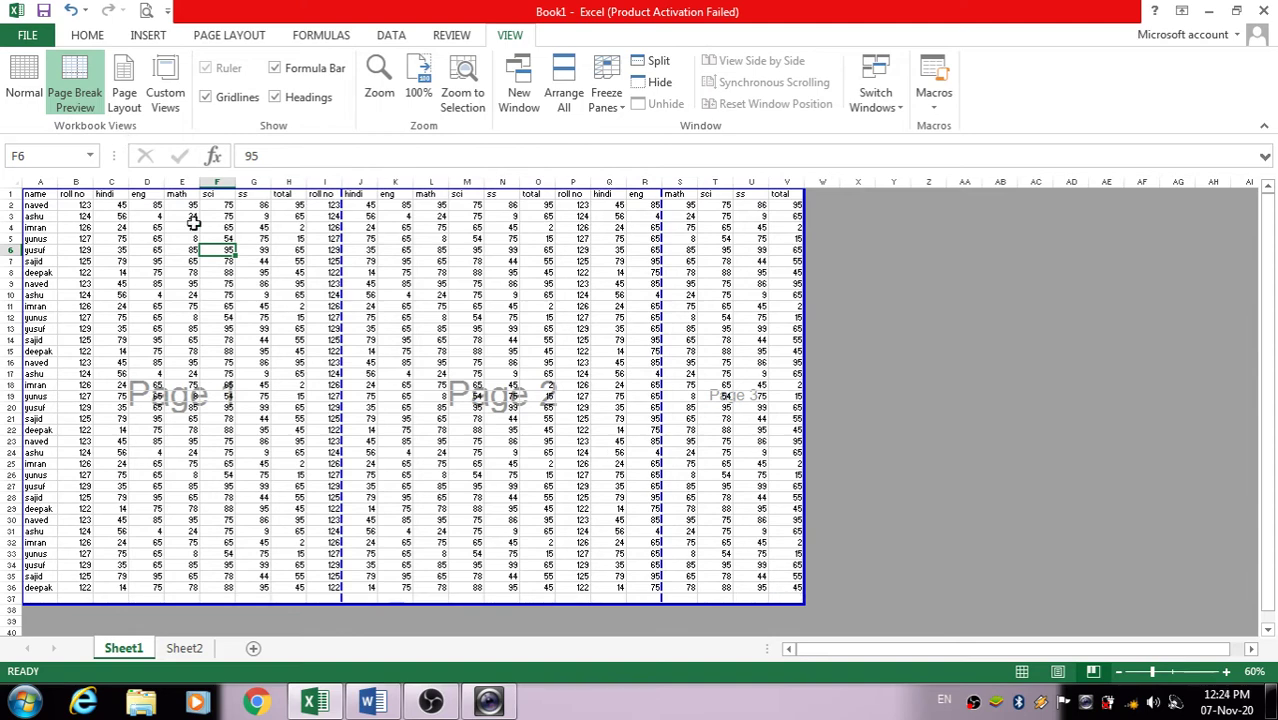
Switch Sheet1 back to Normal view and review the page break lines across the marks data
click(26, 84)
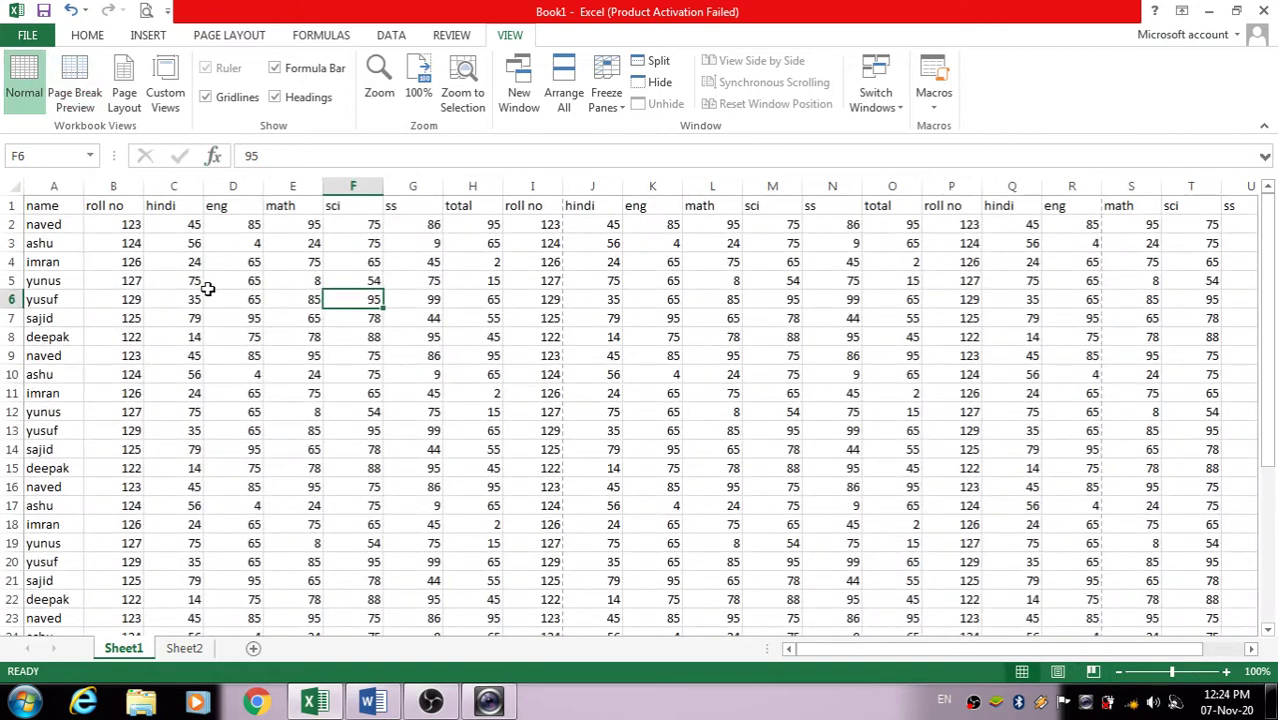
scroll(365, 357, down, 4)
scroll(365, 357, up, 4)
drag(1200, 650, 1090, 656)
Inspect the three pages in Page Break Preview, selecting cells N20 and U20, and return to Normal view
click(80, 98)
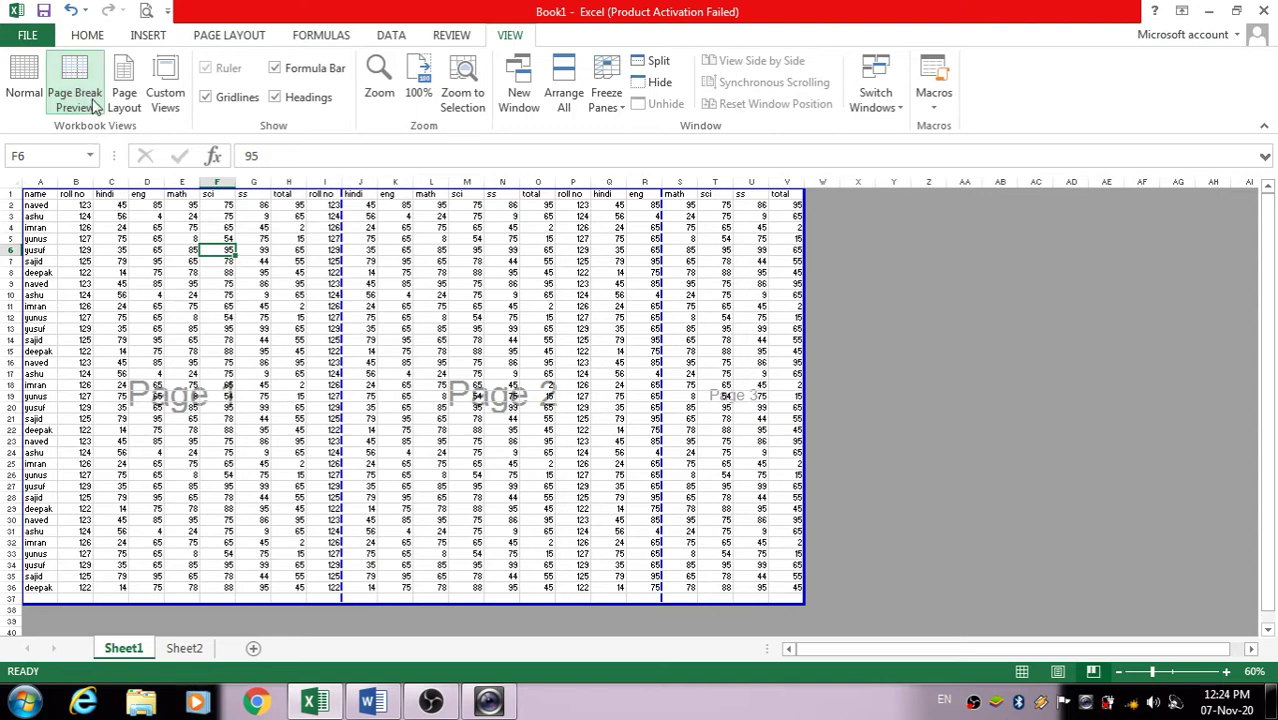
click(255, 395)
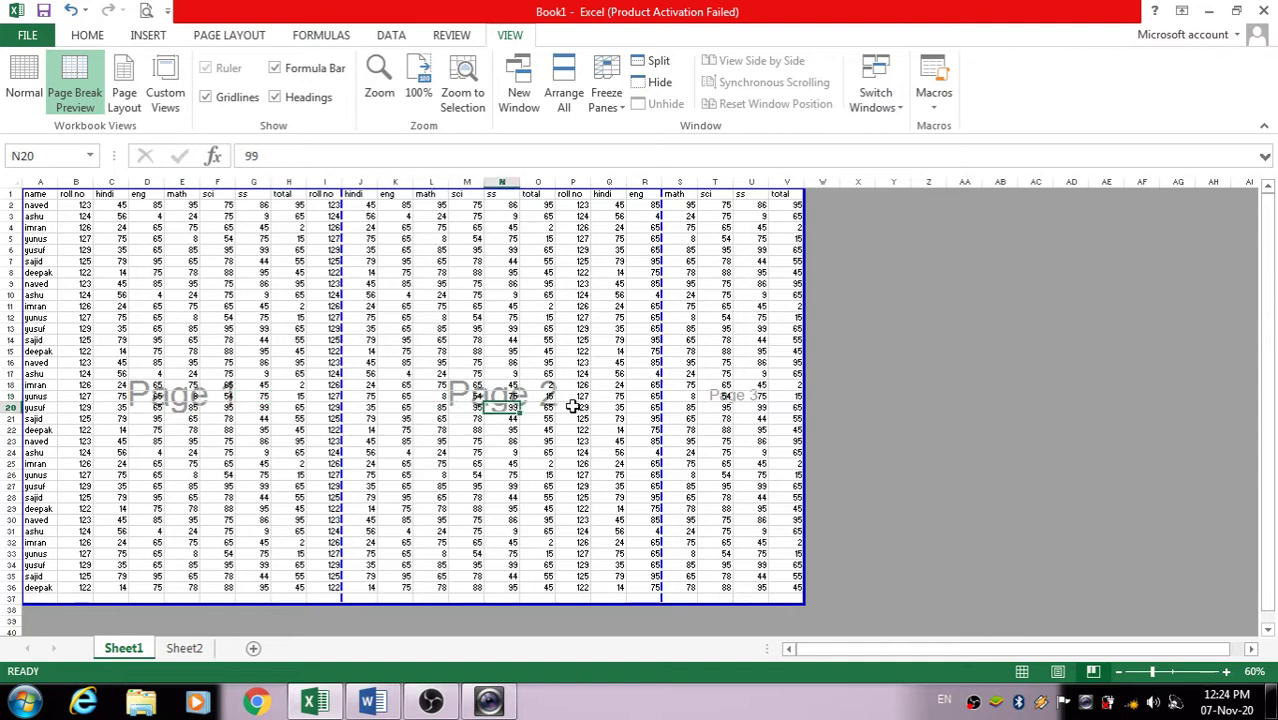
click(758, 407)
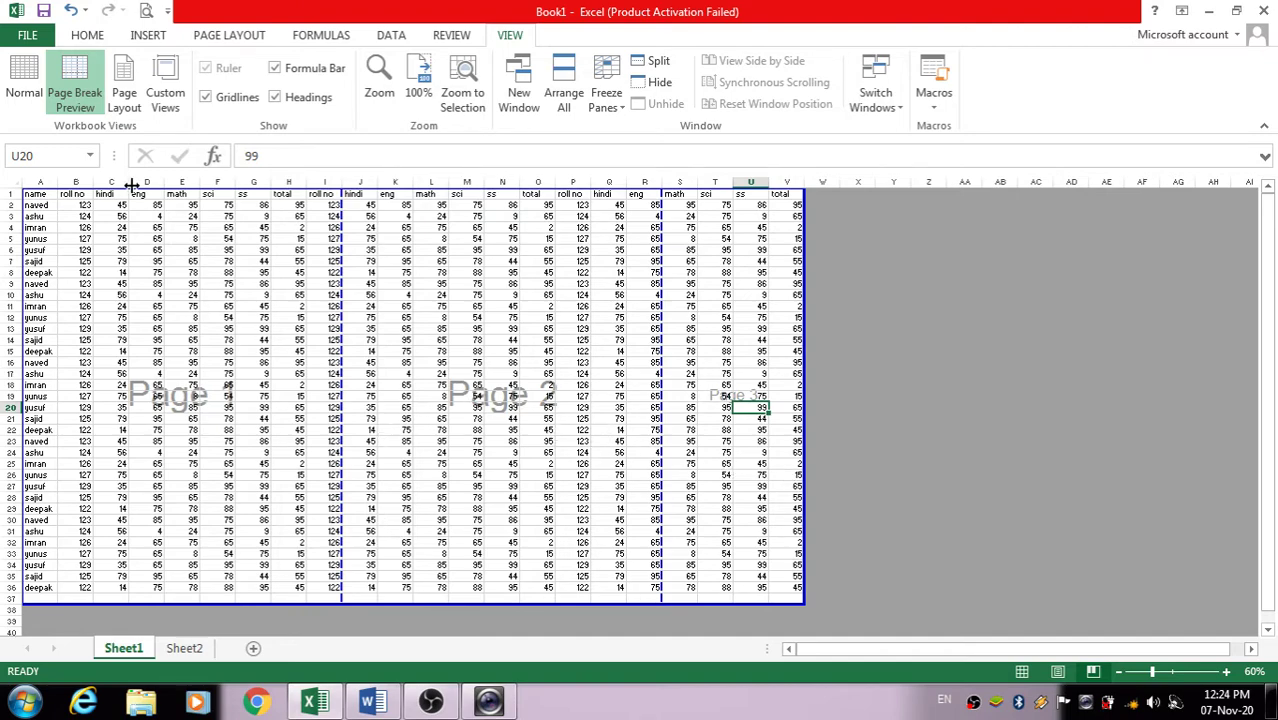
click(24, 85)
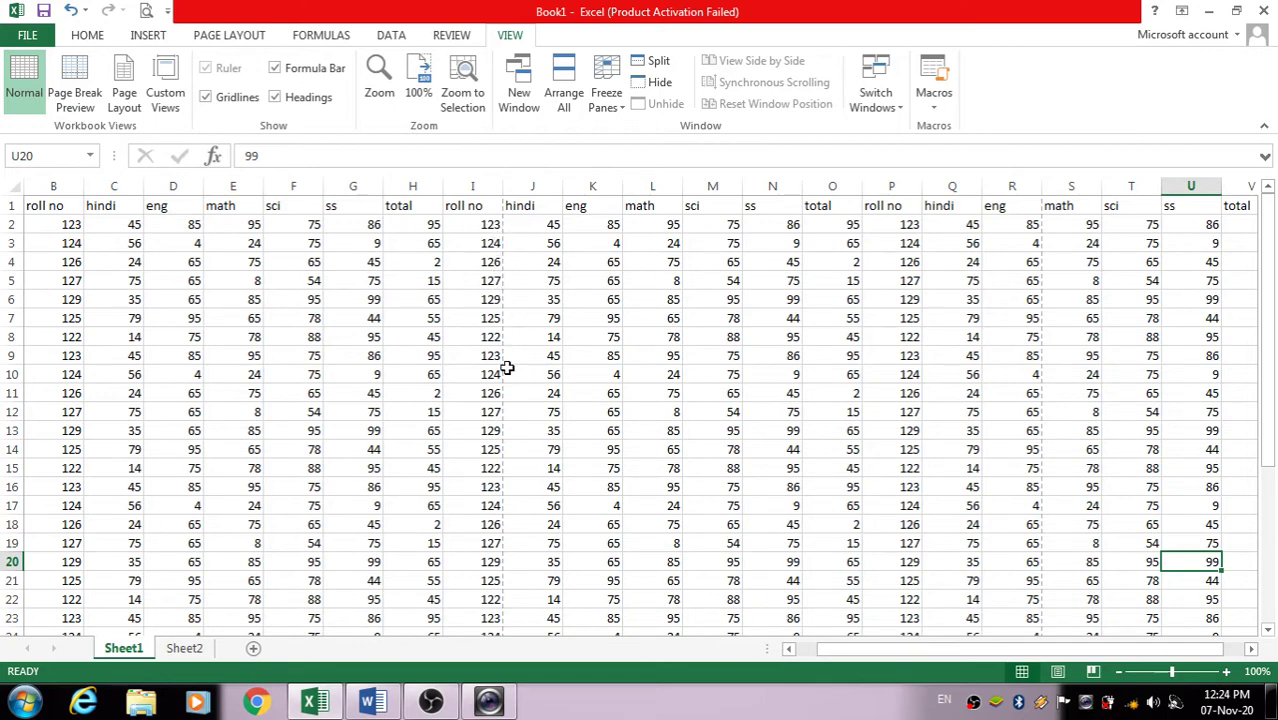
Examine the dashed page breaks and the end of the print area below the marks, selecting the empty cell A37
scroll(506, 485, down, 1)
scroll(506, 488, down, 1)
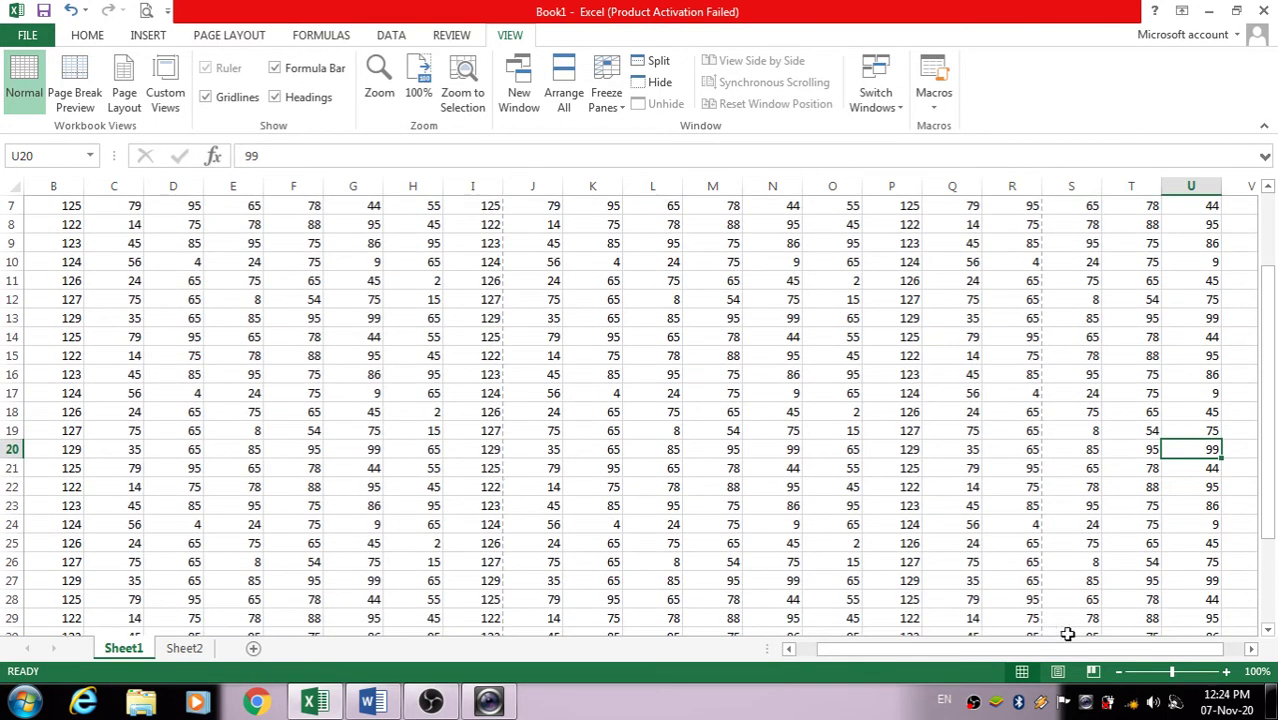
drag(1084, 651, 1033, 655)
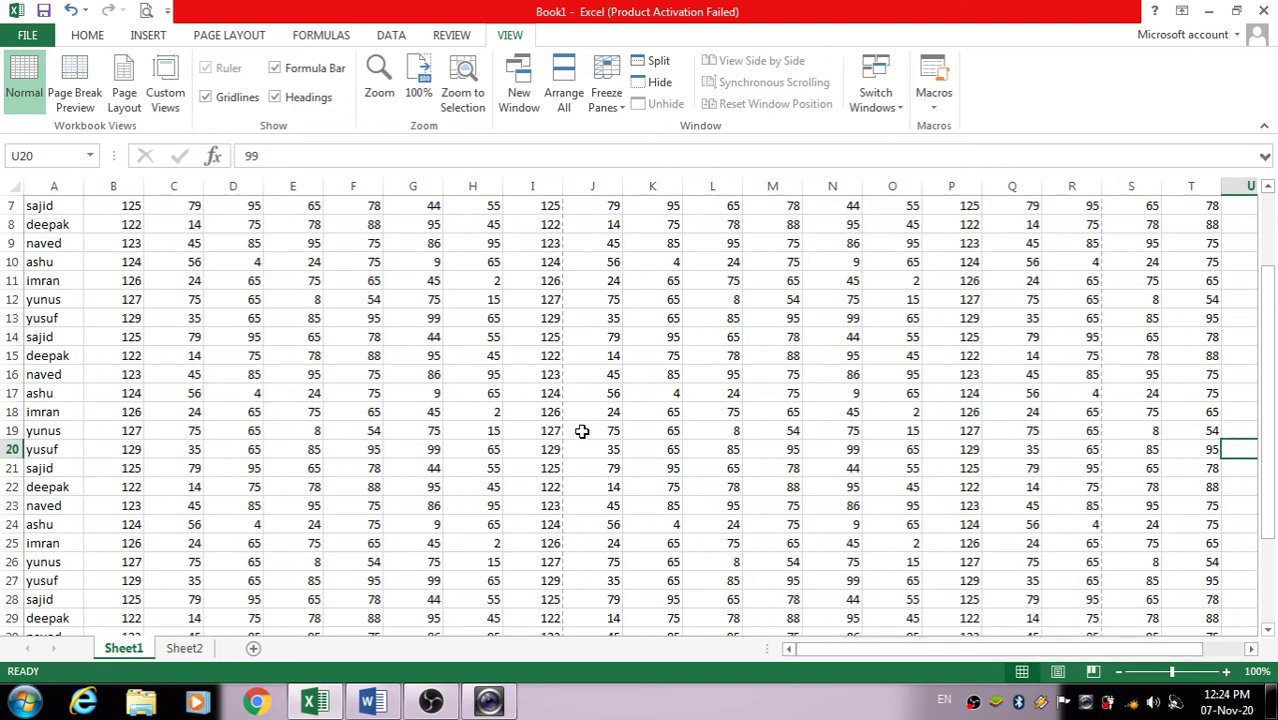
scroll(556, 383, down, 4)
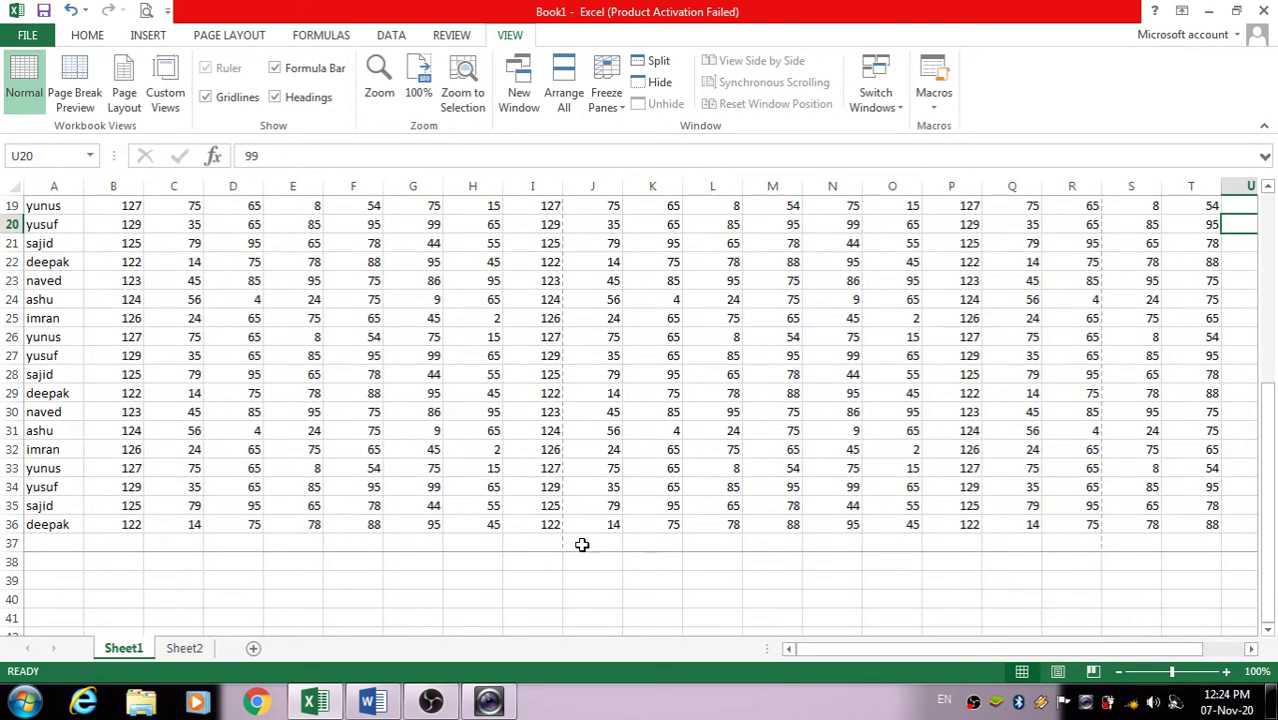
scroll(581, 544, down, 1)
scroll(567, 508, down, 2)
scroll(563, 515, up, 2)
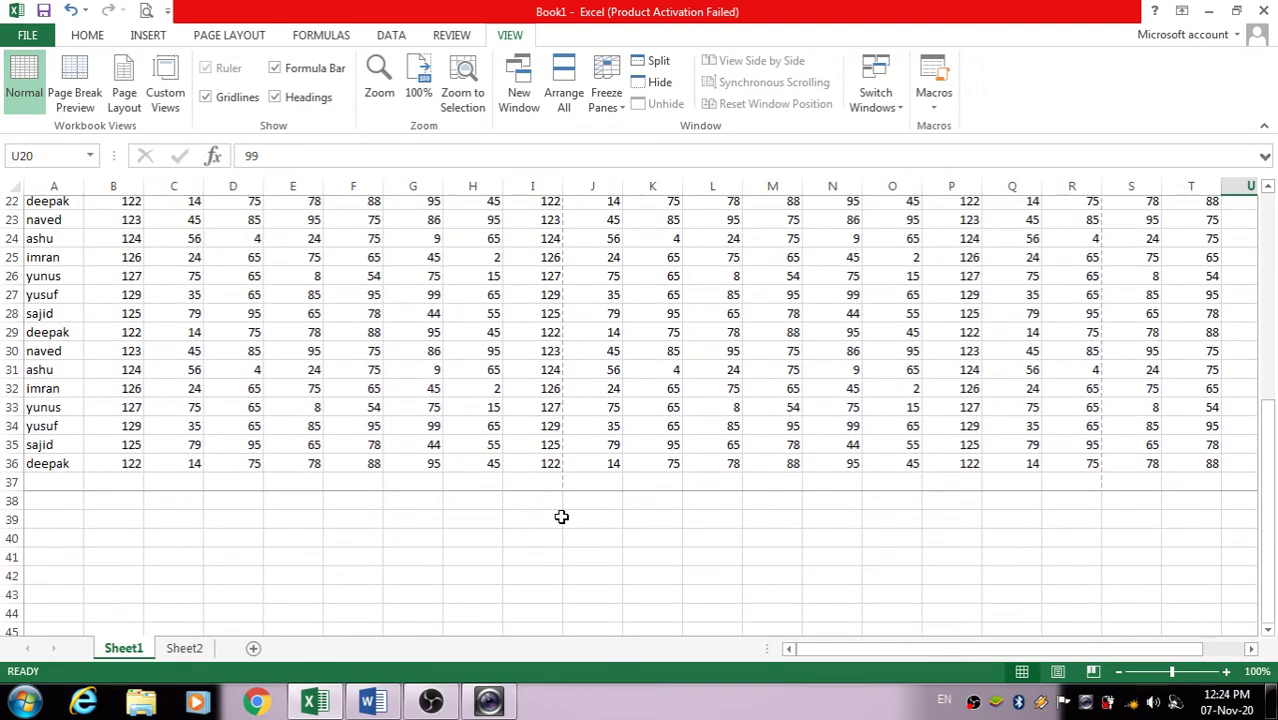
scroll(562, 505, up, 1)
scroll(565, 503, up, 1)
scroll(579, 512, down, 1)
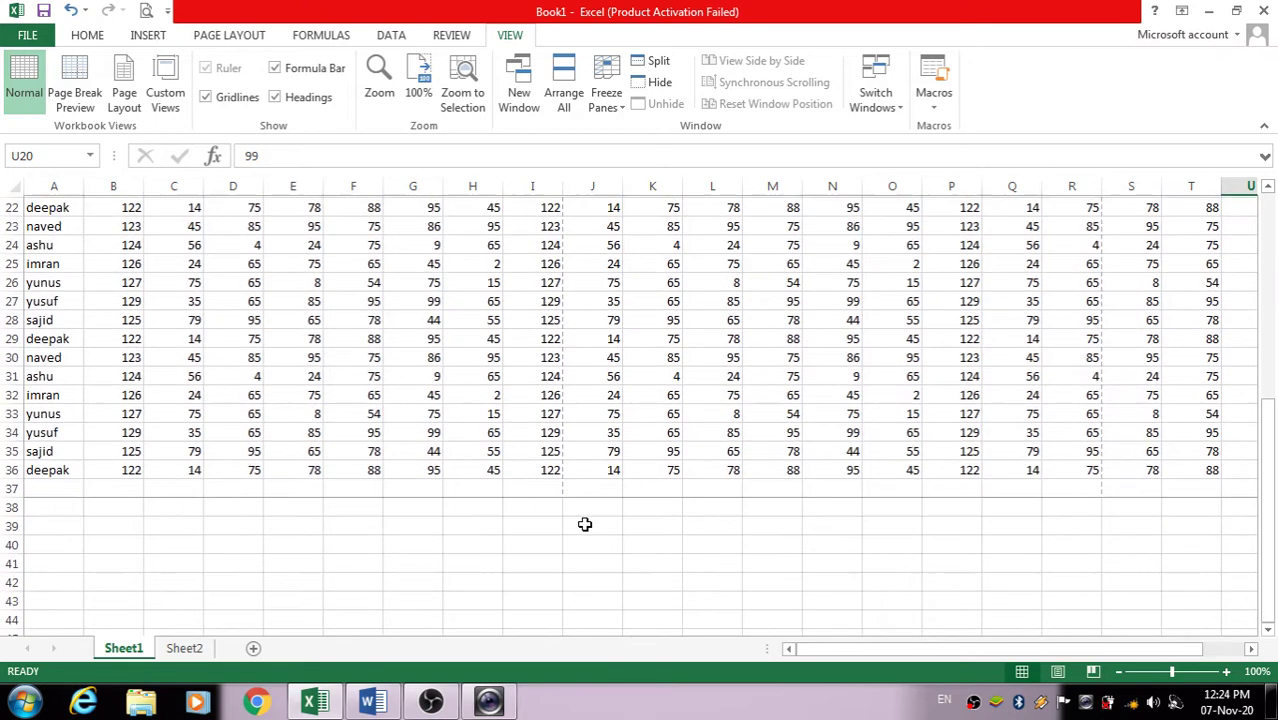
click(63, 486)
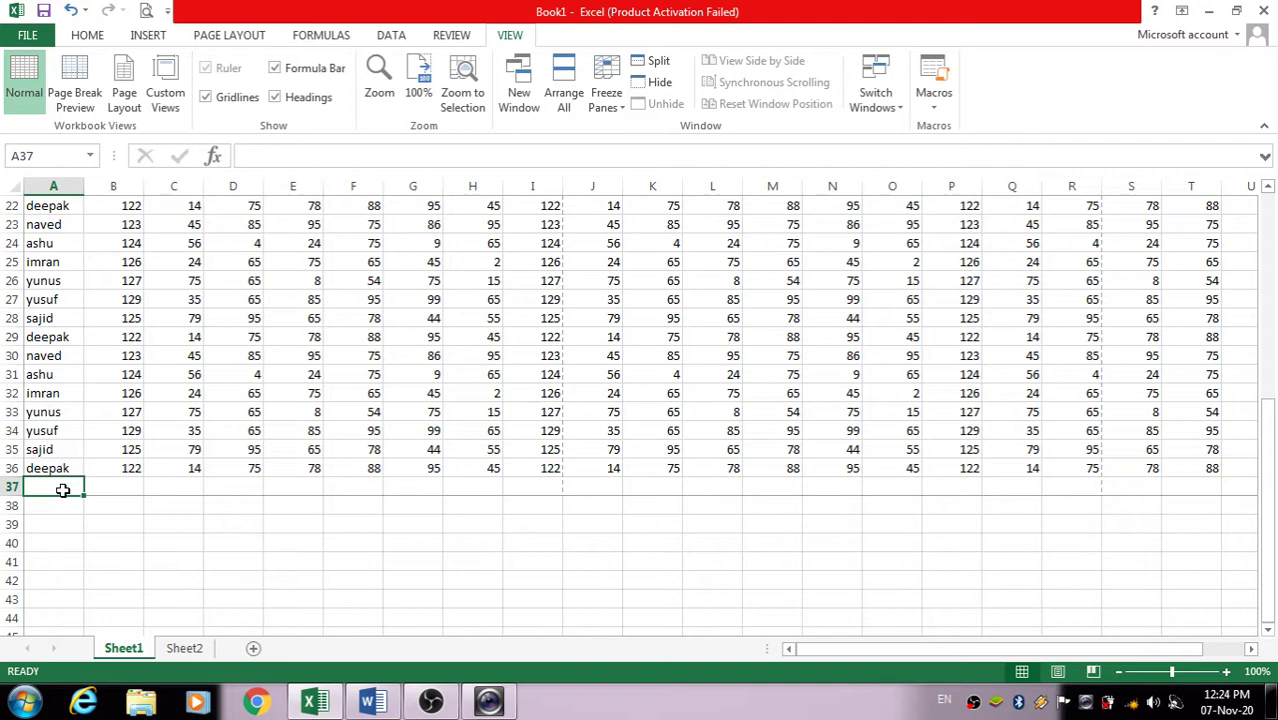
scroll(58, 465, up, 7)
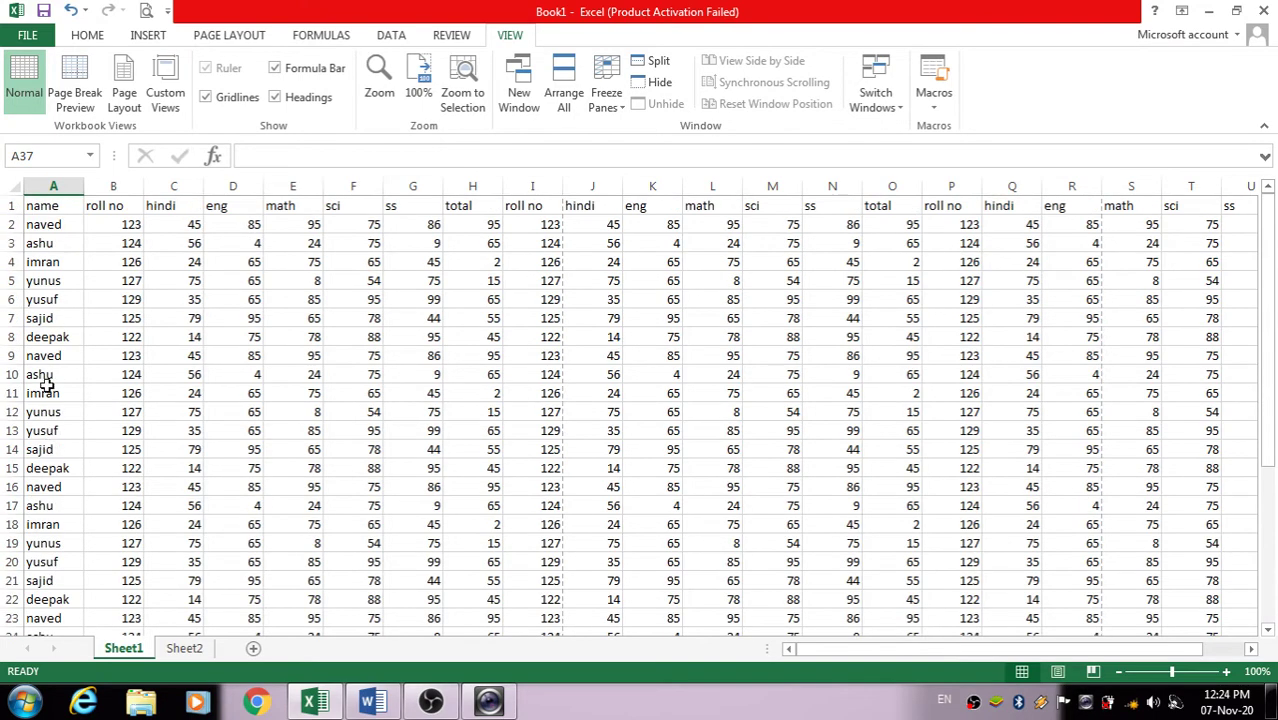
Copy the marks in A2:I36 and paste them below the data starting at cell A37
click(100, 222)
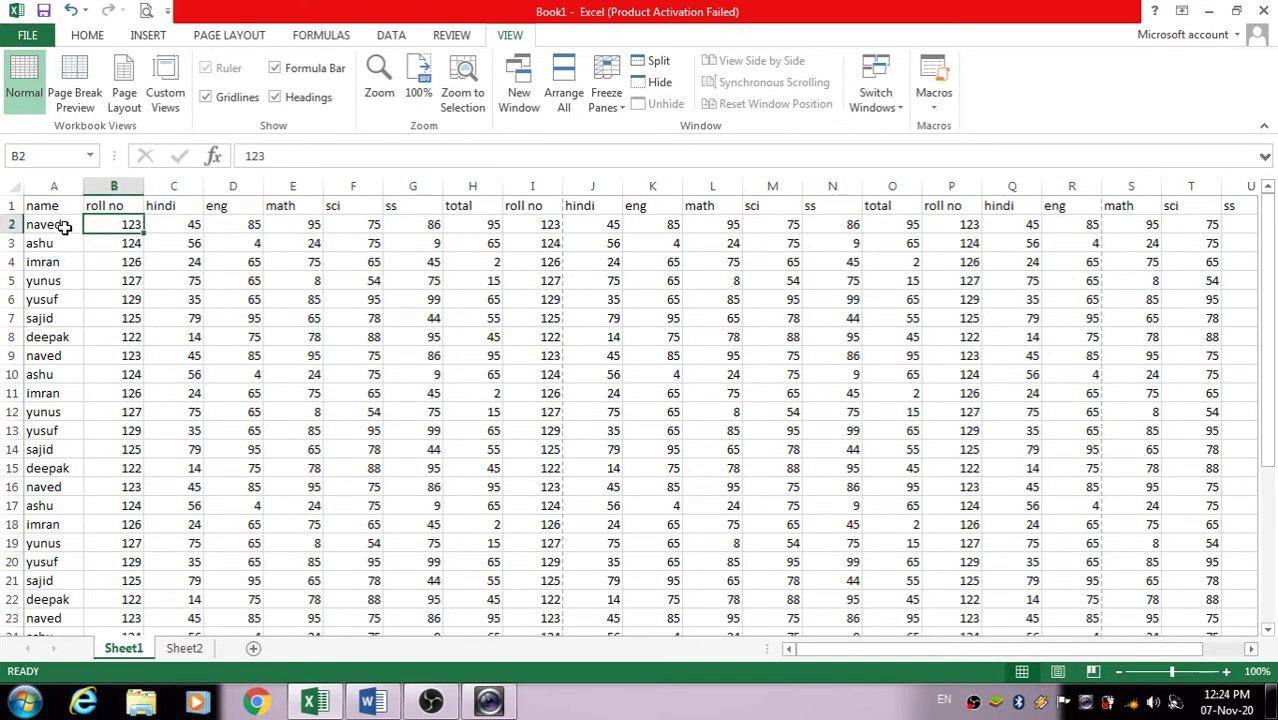
drag(57, 222, 529, 557)
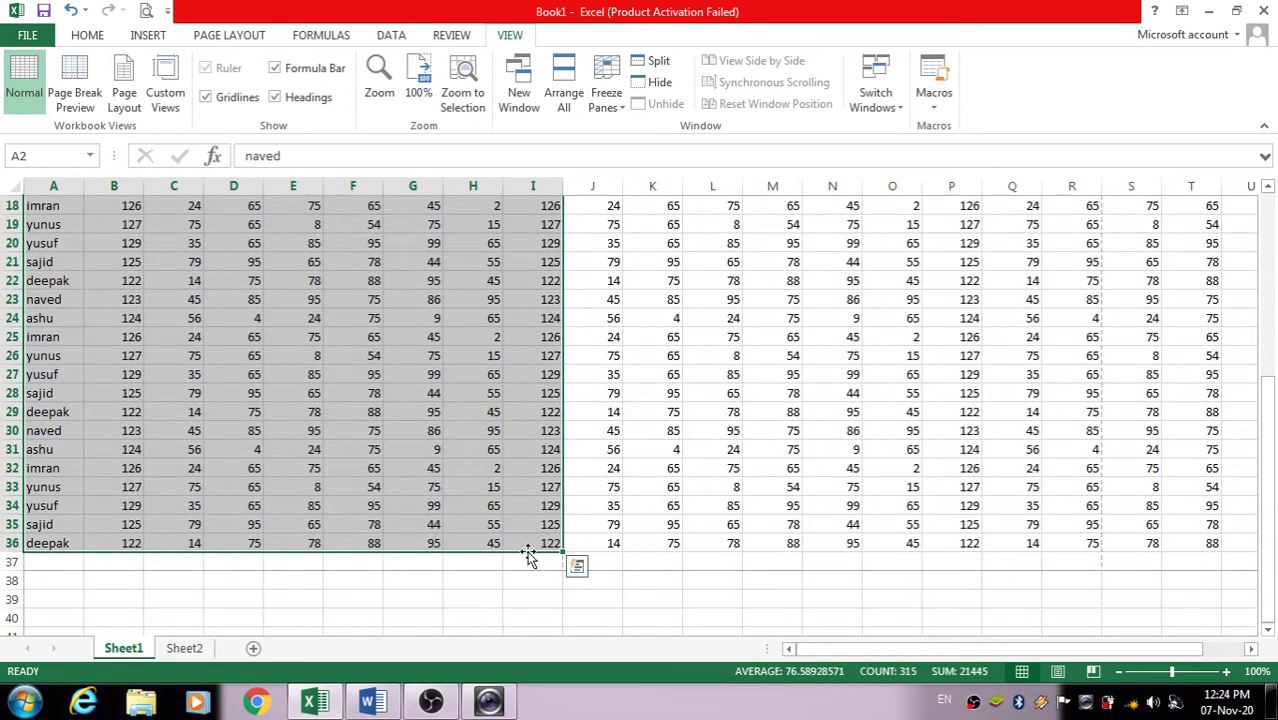
key(ctrl+c)
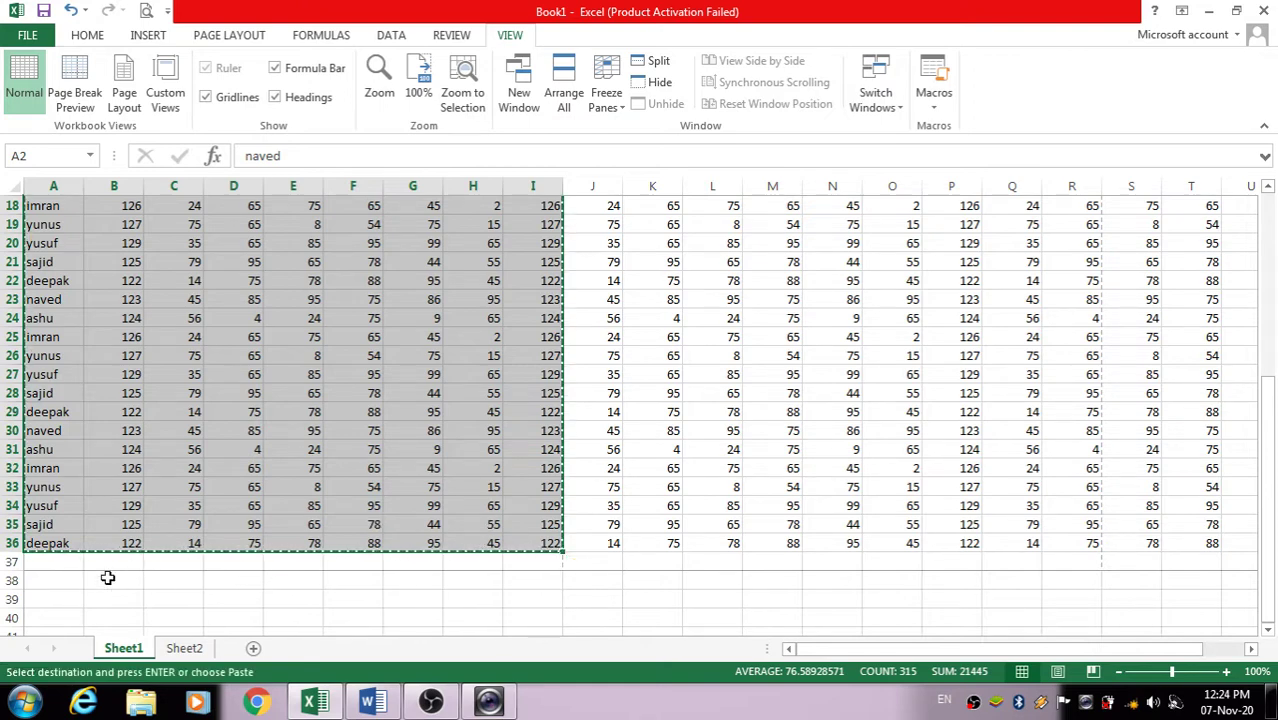
click(65, 565)
key(ctrl+v)
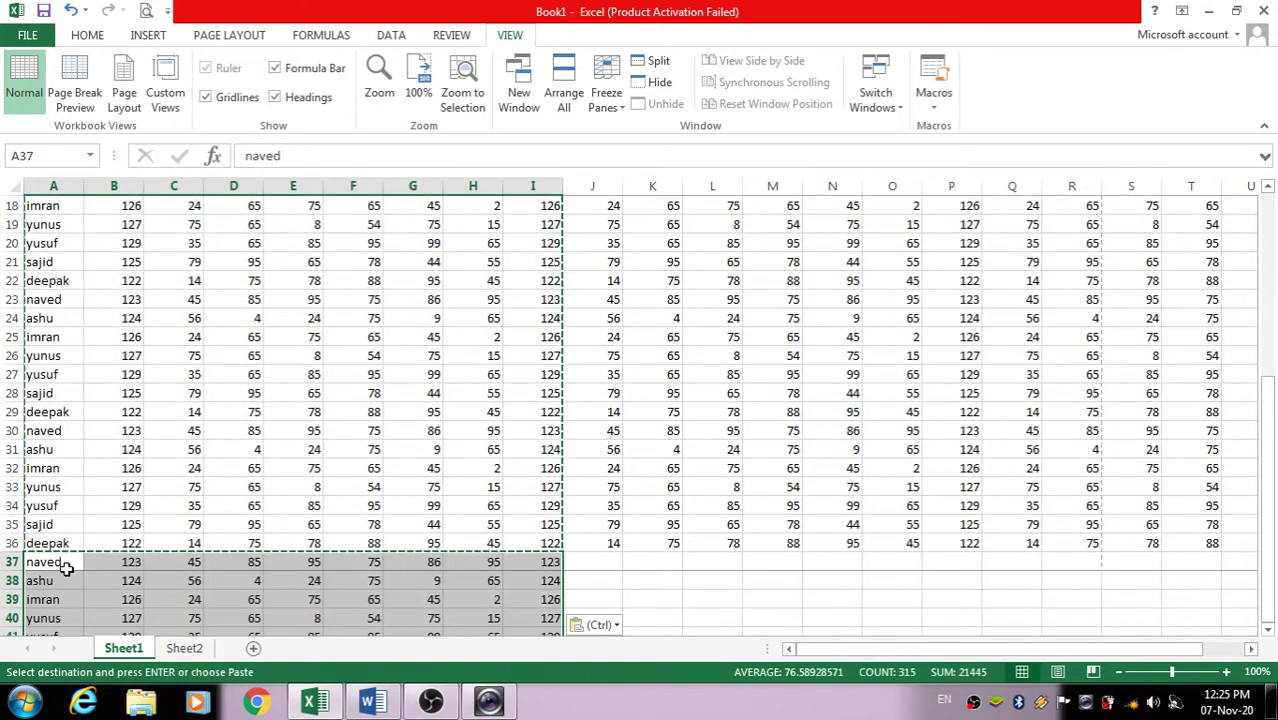
Switch Sheet1 to Page Break Preview and extend the print area down to row 71 and across to column W
click(749, 620)
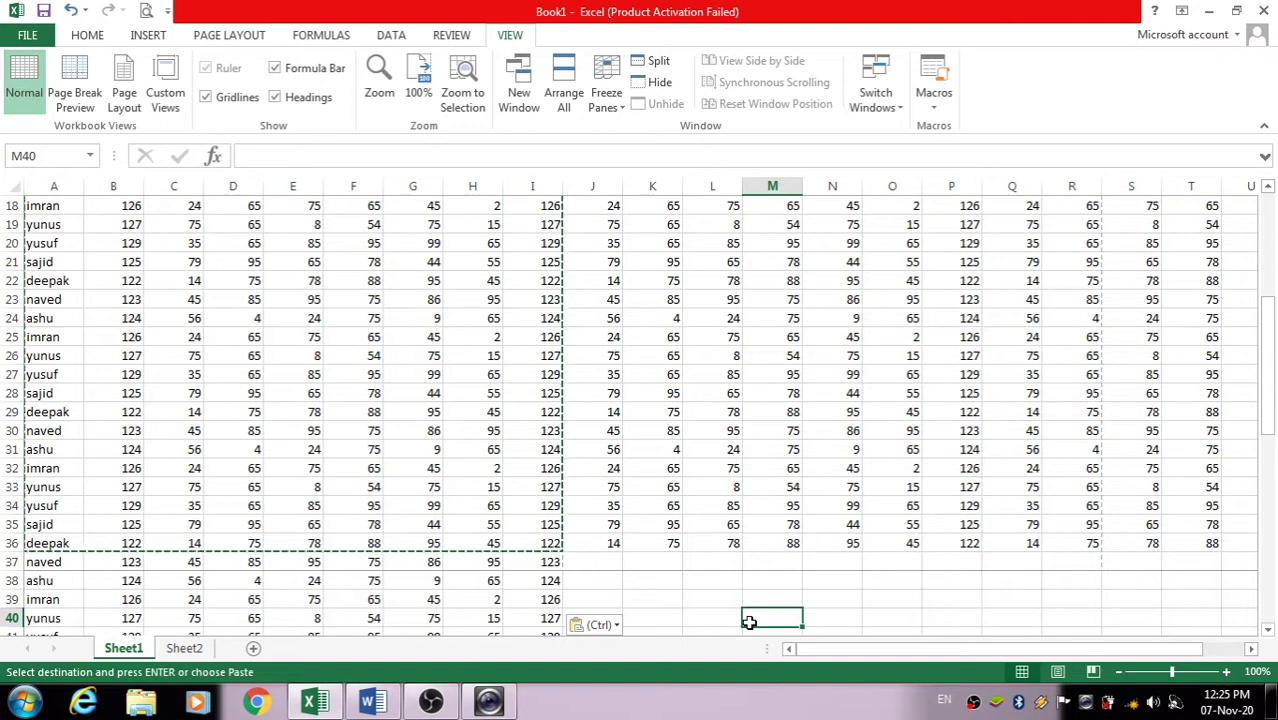
click(74, 92)
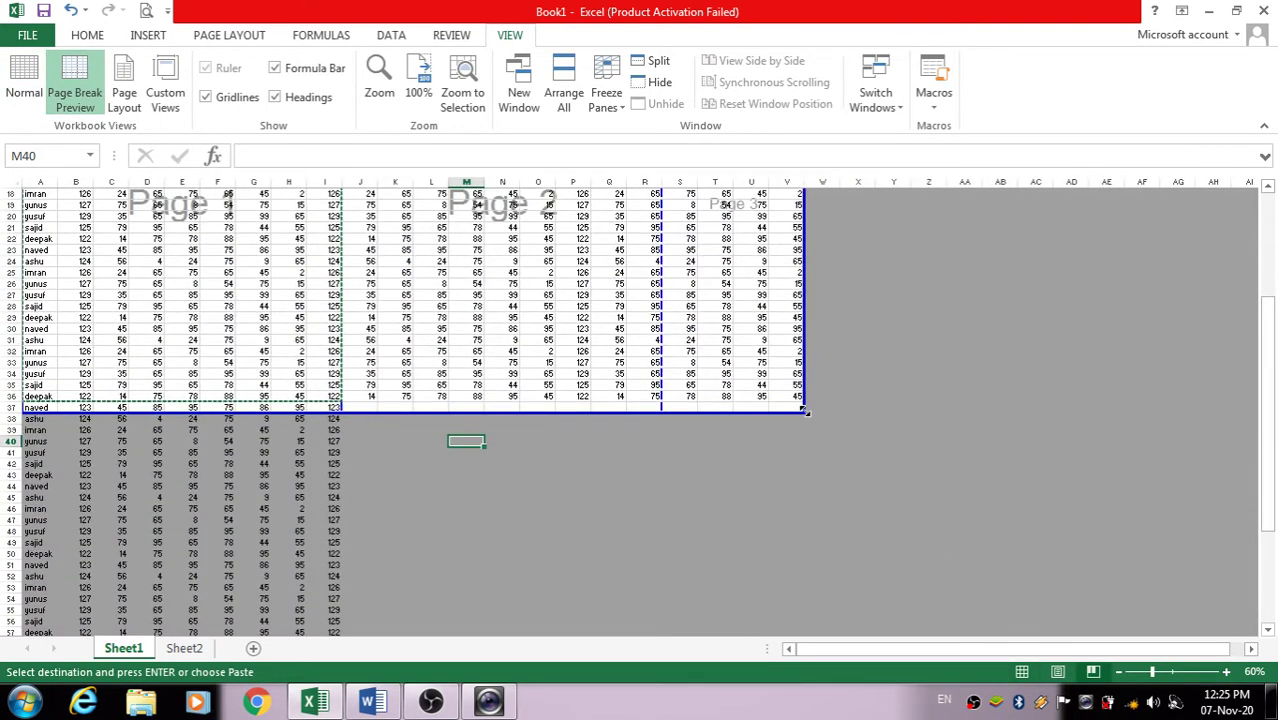
drag(806, 416, 836, 476)
Examine how the enlarged print area divides the original and pasted marks into pages in Page Break Preview
scroll(960, 412, up, 6)
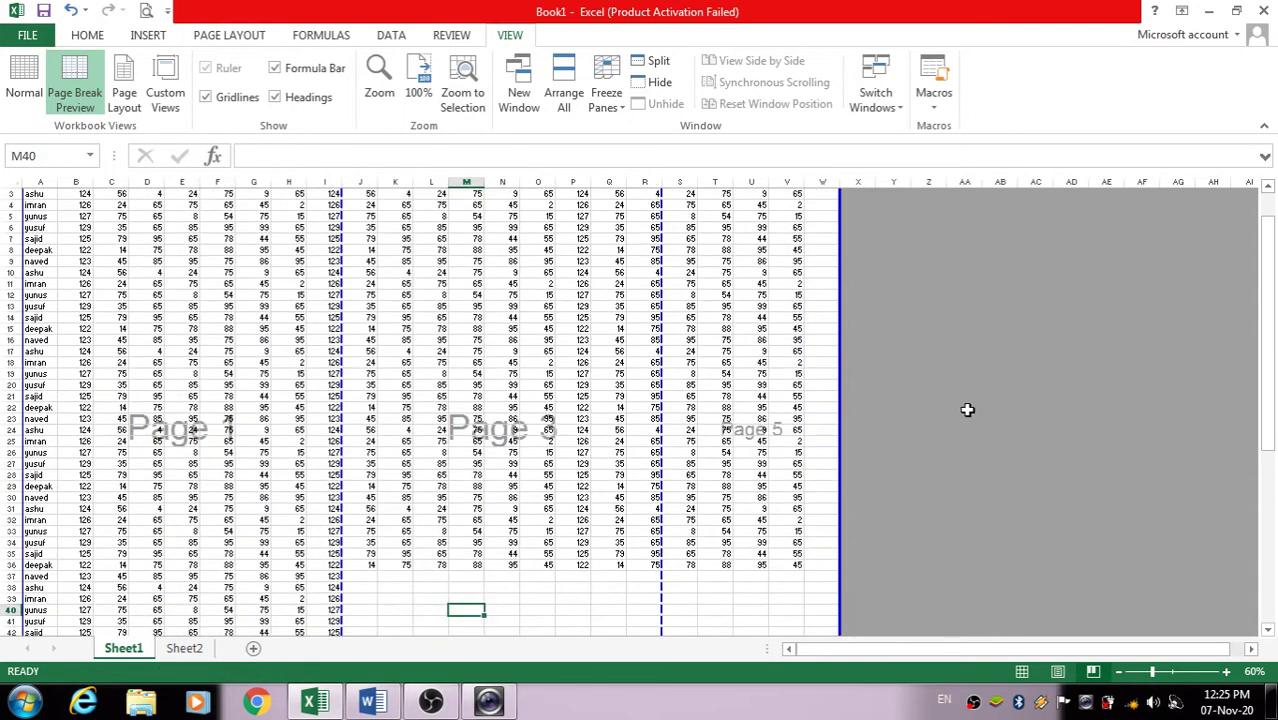
scroll(90, 440, down, 3)
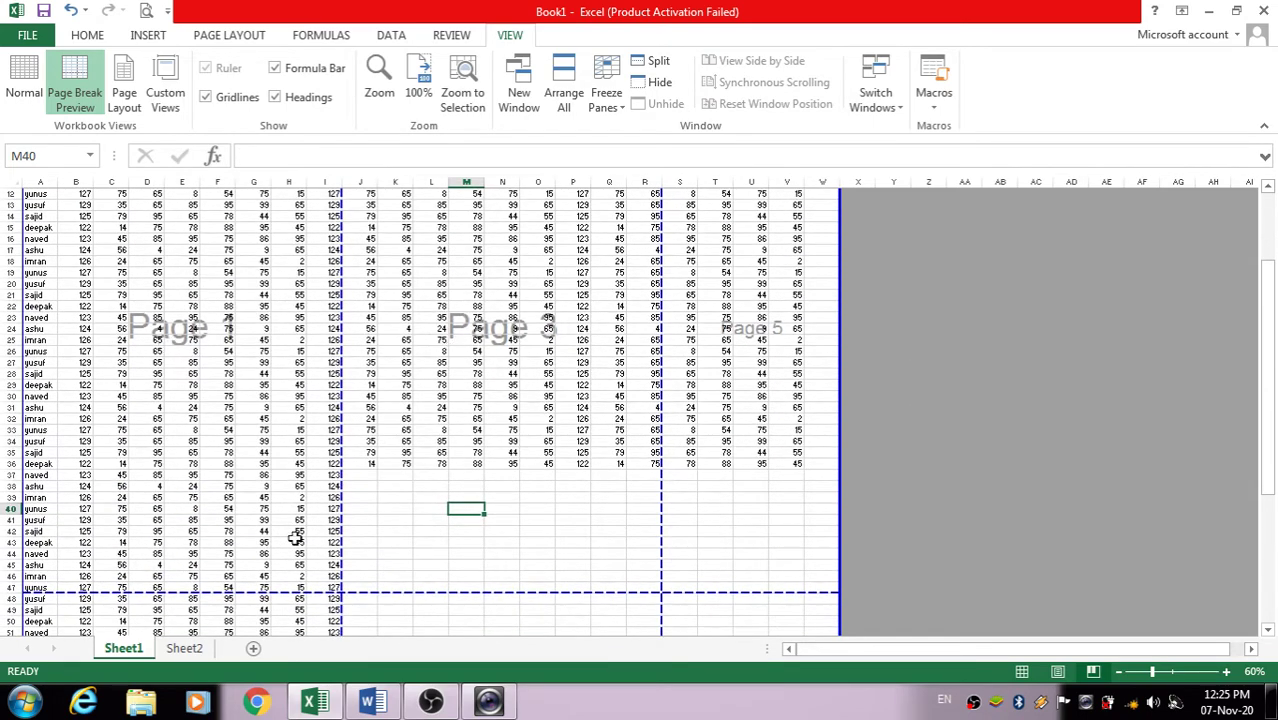
scroll(250, 540, down, 3)
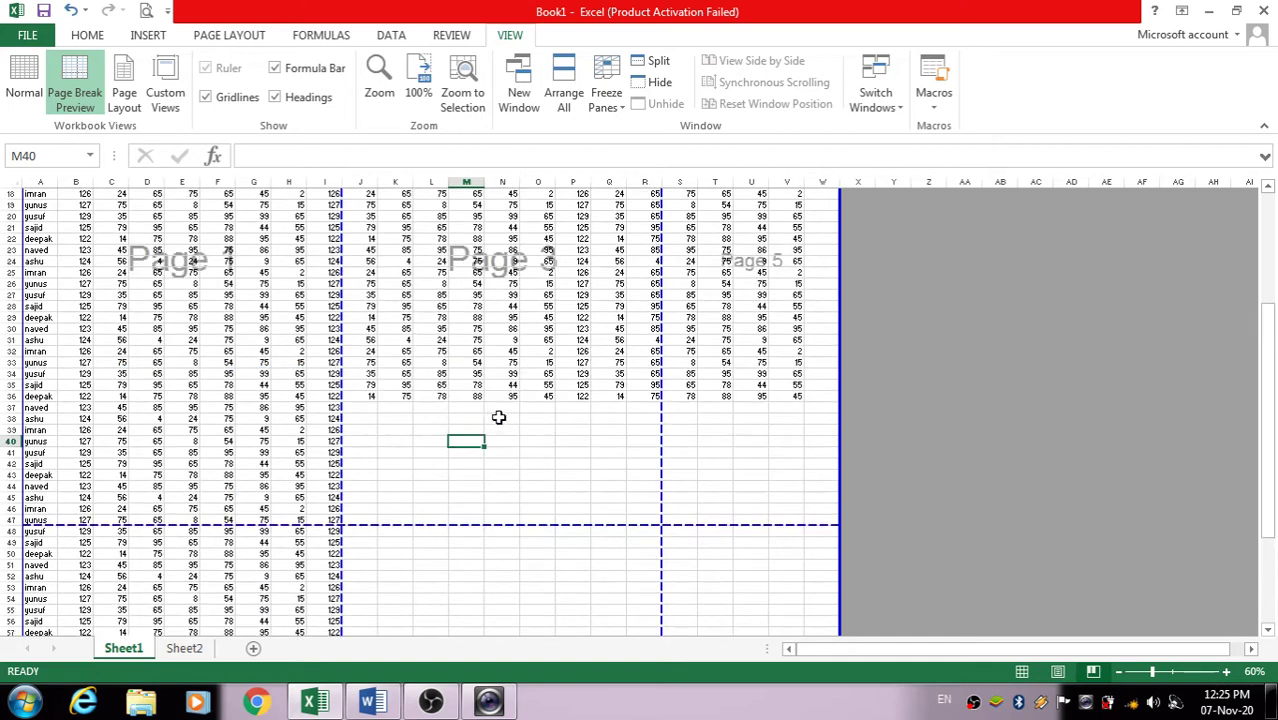
scroll(487, 347, down, 5)
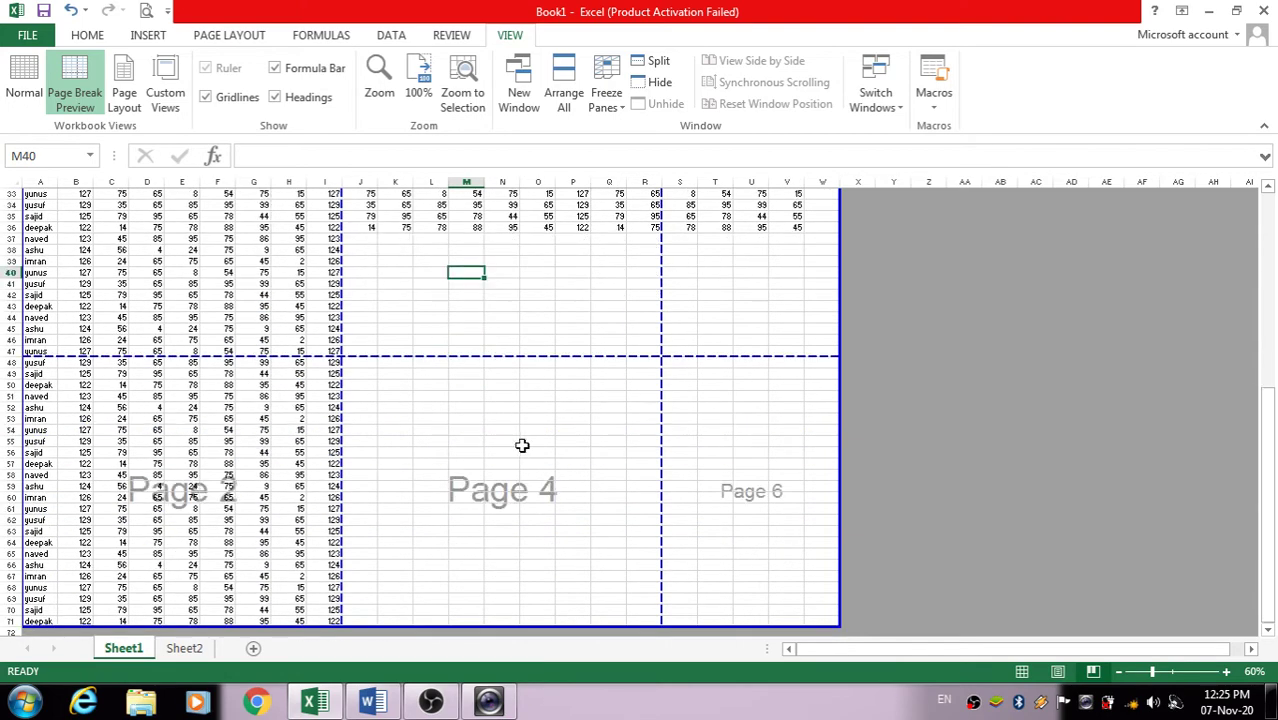
scroll(521, 445, up, 4)
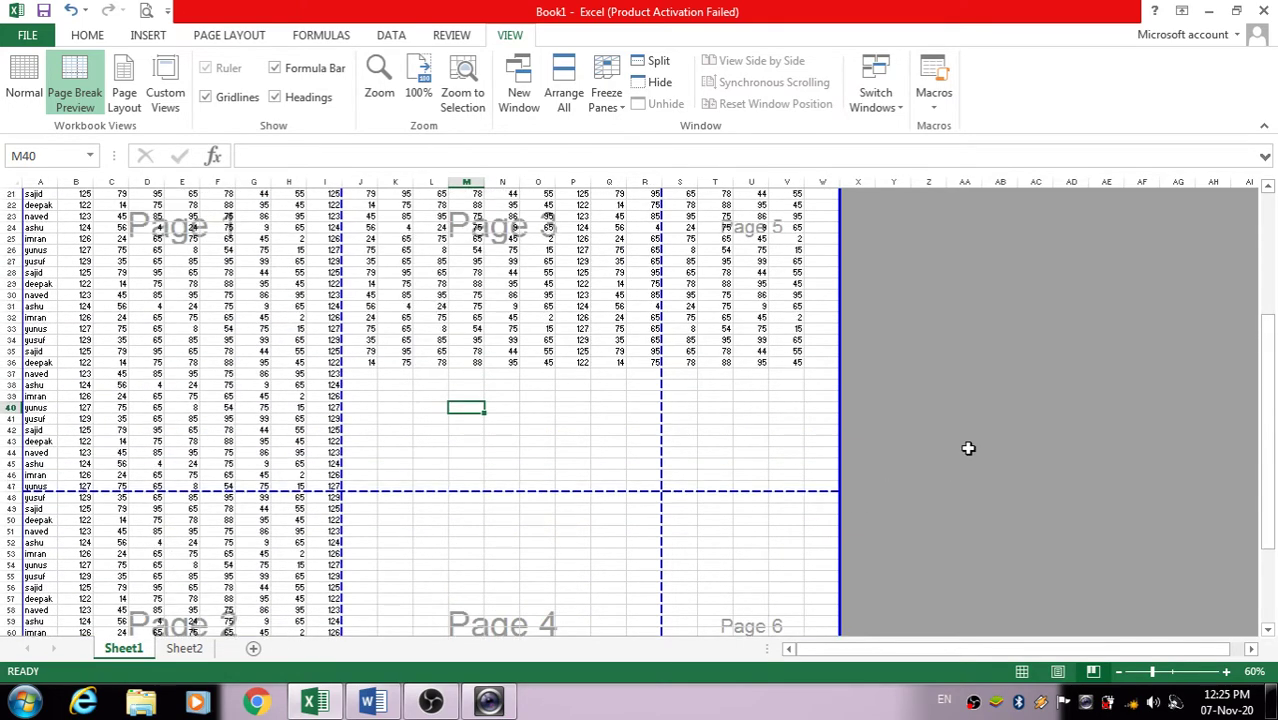
scroll(615, 410, up, 3)
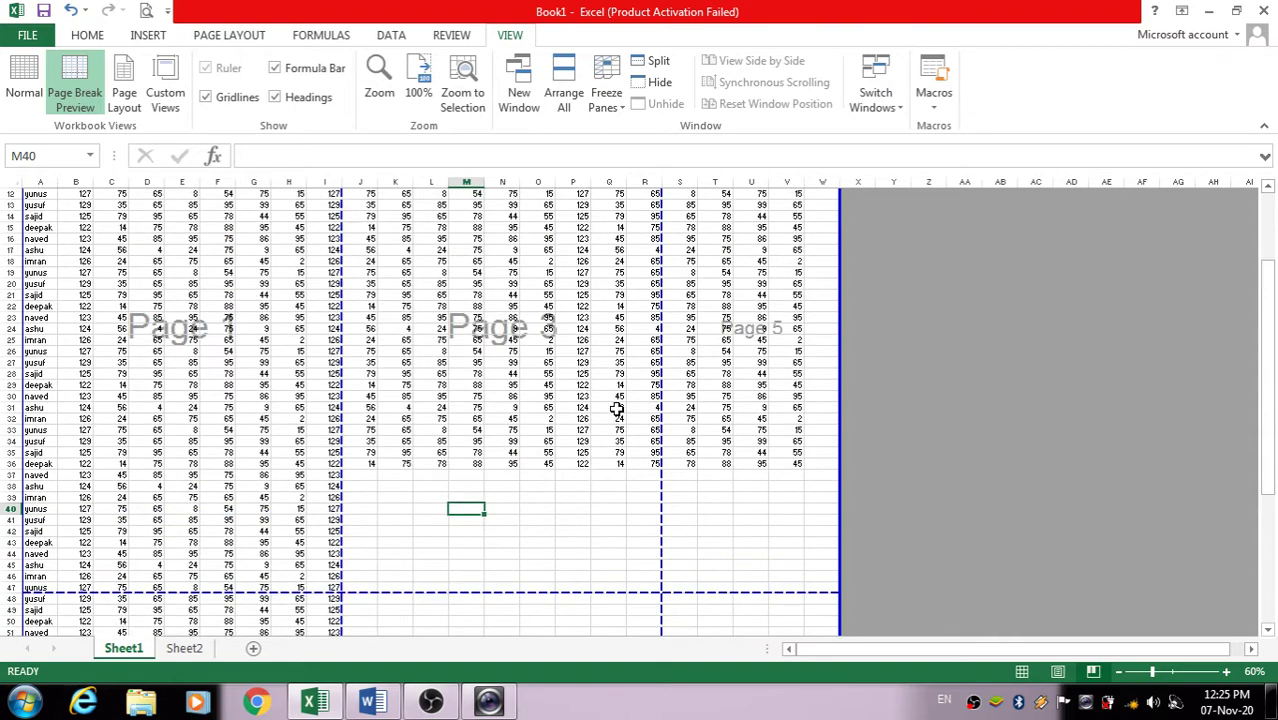
scroll(554, 428, up, 3)
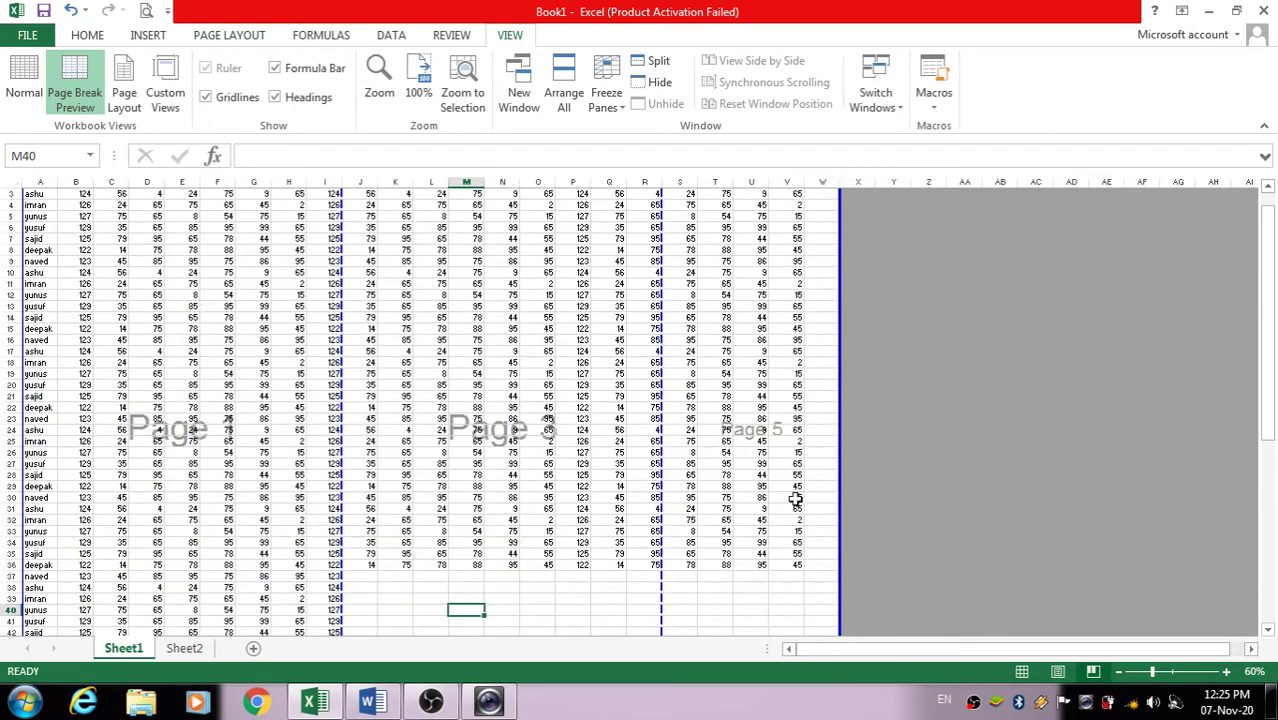
scroll(500, 495, down, 2)
scroll(492, 498, down, 2)
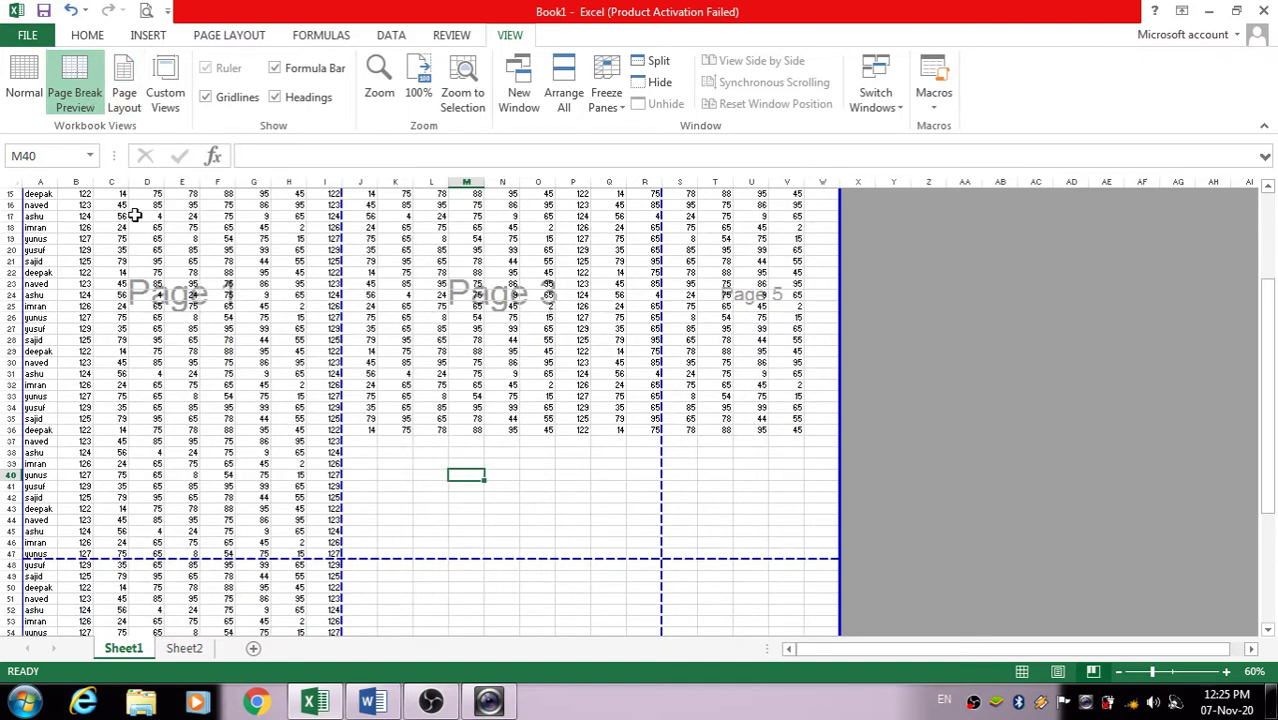
Compare Sheet1's page breaks in Normal view with those in Page Break Preview
click(24, 80)
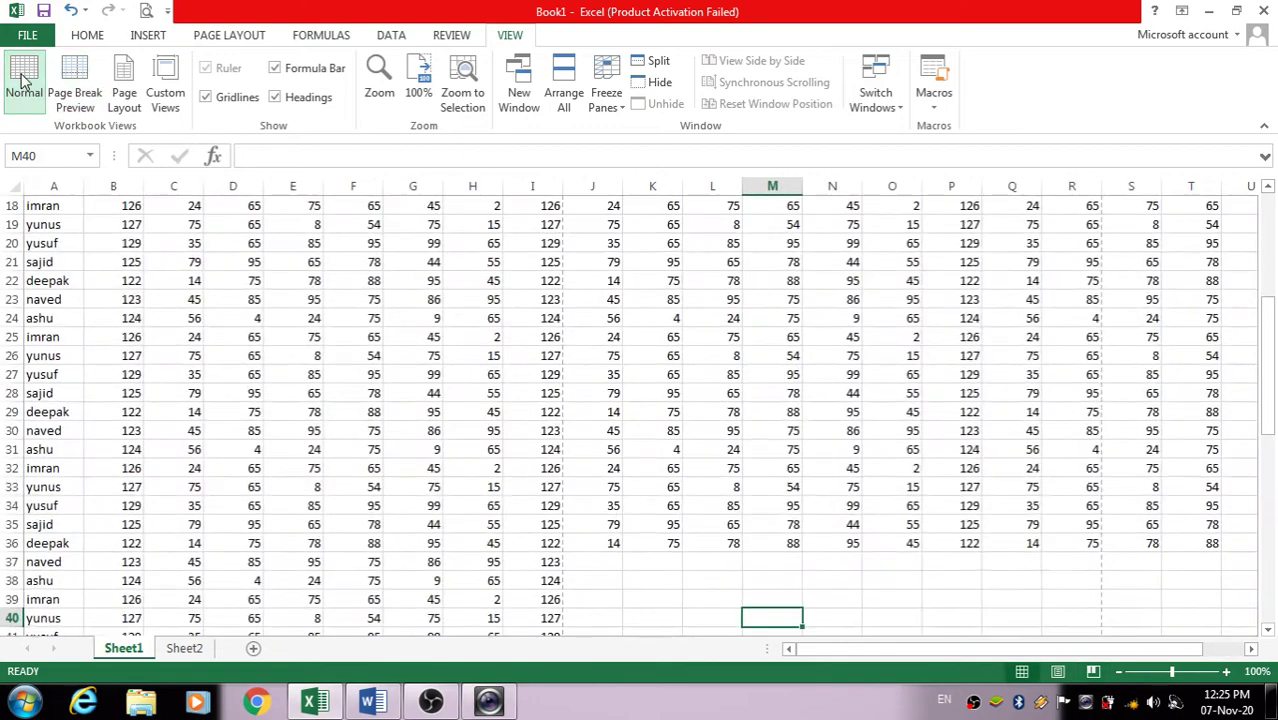
click(63, 82)
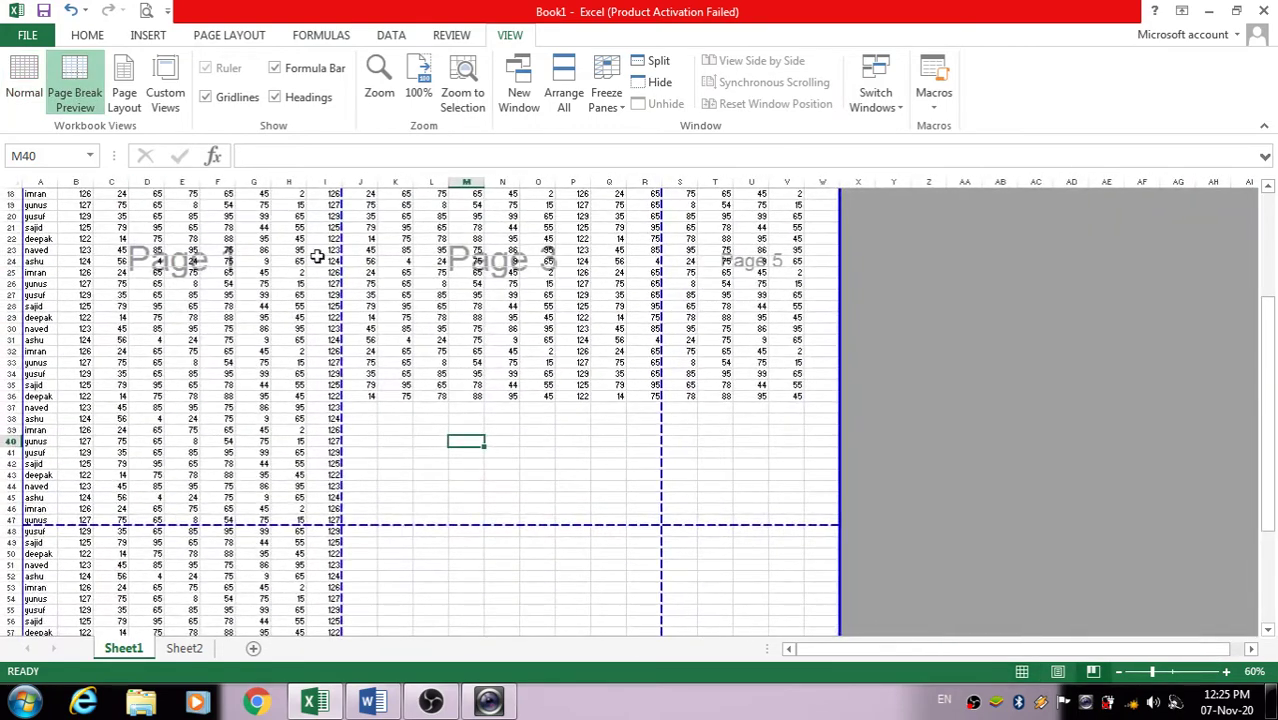
scroll(452, 462, down, 1)
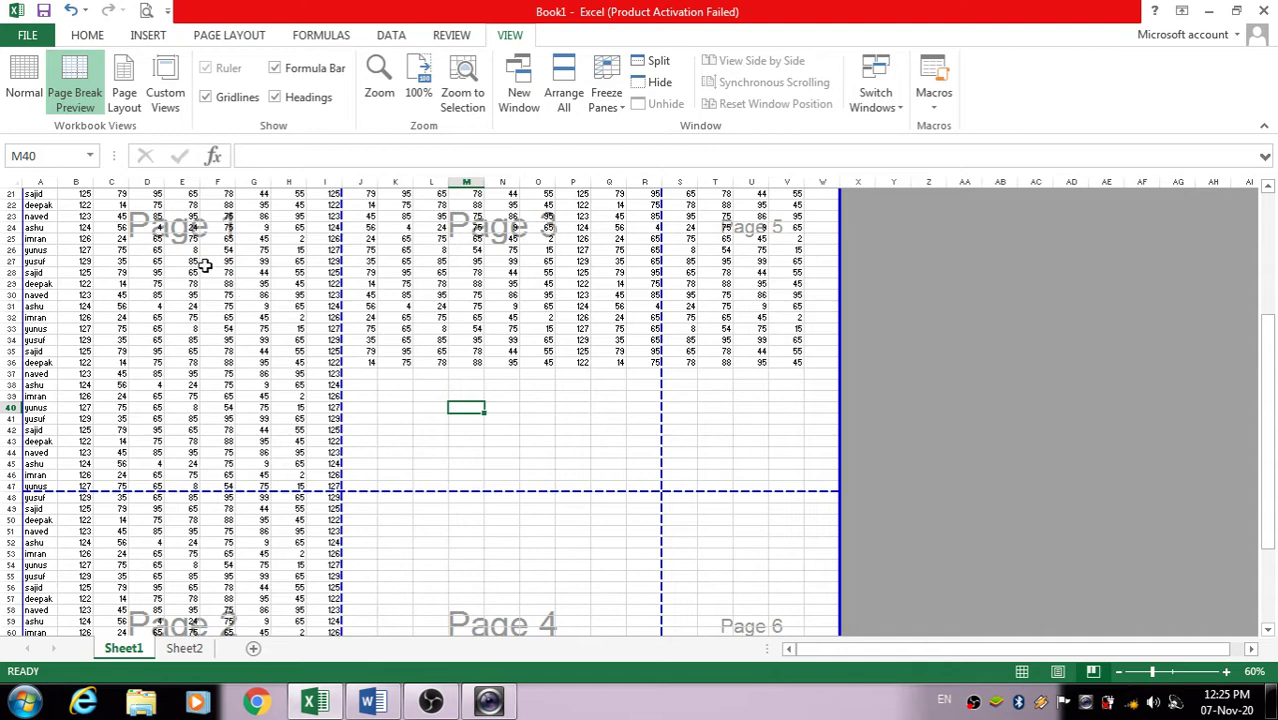
Inspect the header, footer and rows of the marks pages in Page Layout view and return to Normal view
click(122, 98)
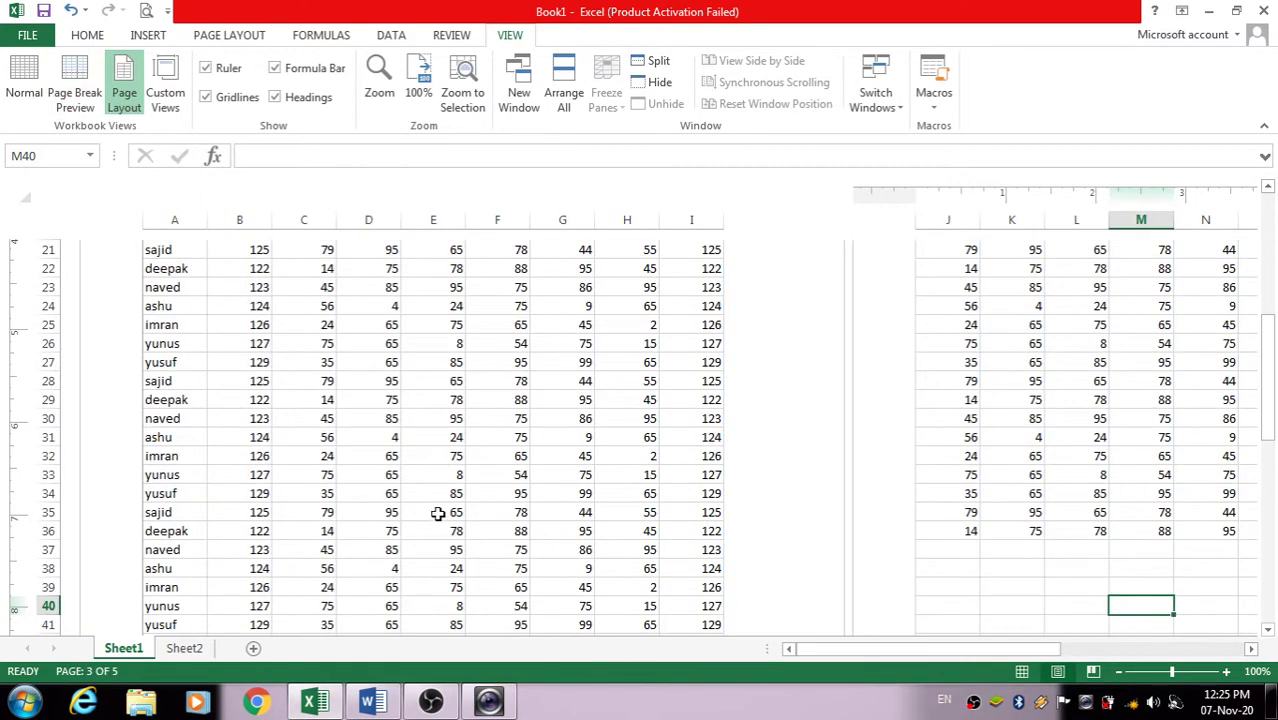
scroll(441, 514, down, 3)
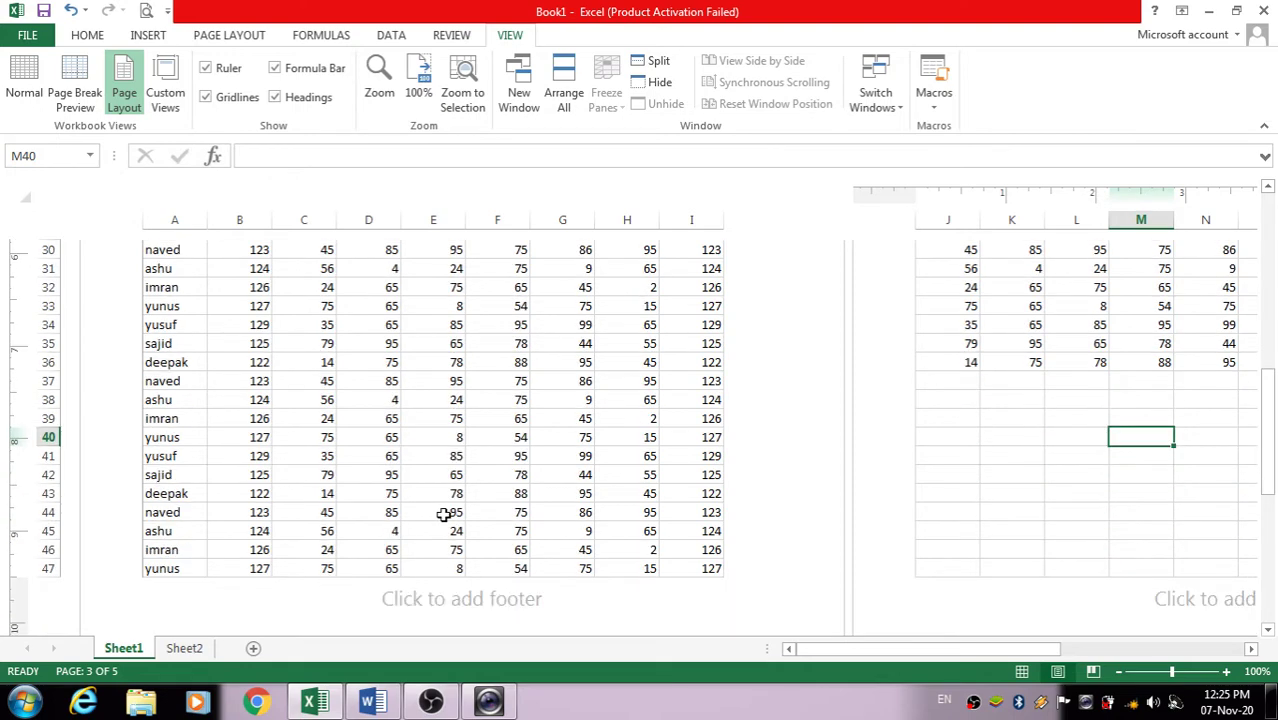
scroll(443, 514, down, 1)
scroll(445, 512, up, 11)
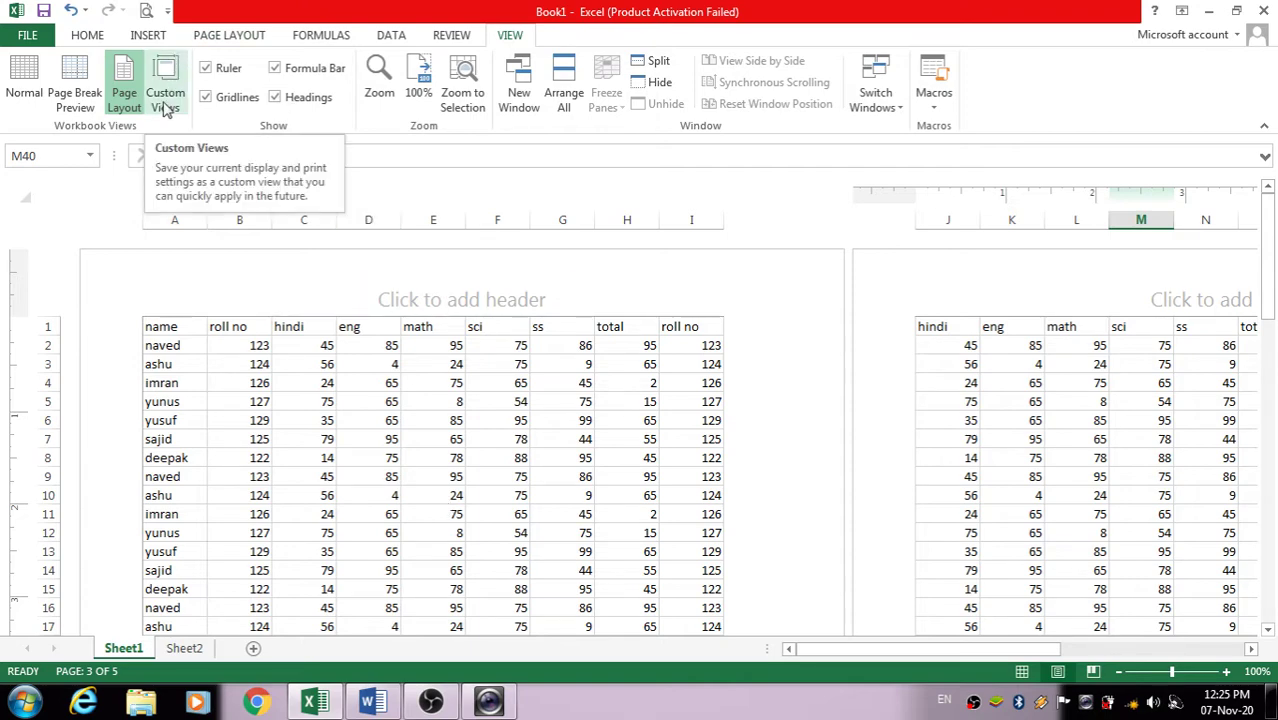
click(30, 80)
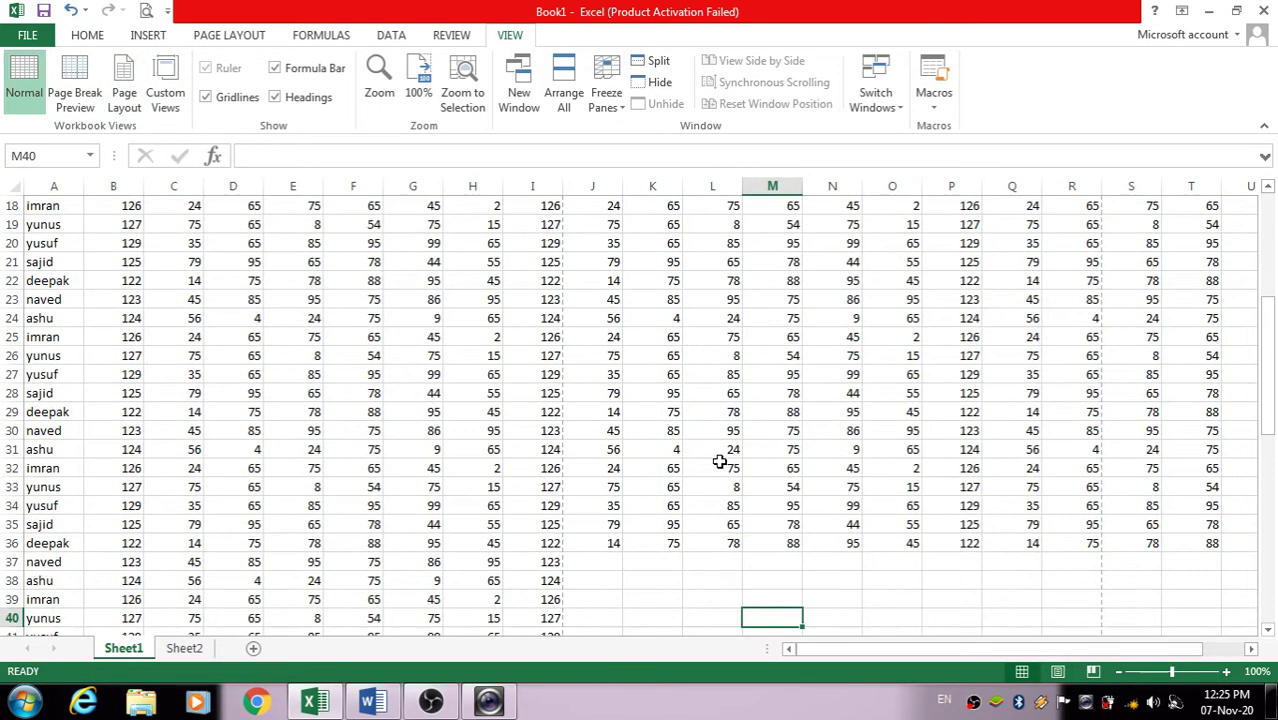
scroll(720, 460, up, 2)
Select the marks in A1:H8 on Sheet2 and add a custom view named demo class1
click(186, 649)
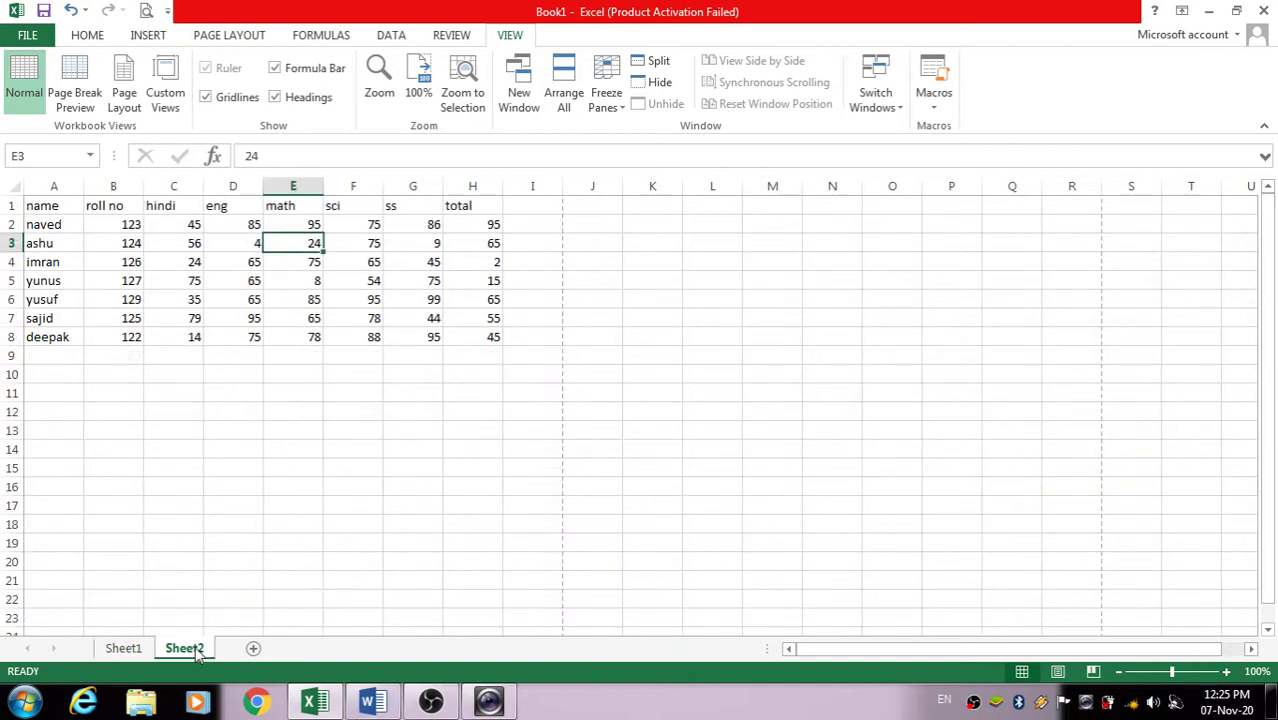
drag(35, 204, 461, 336)
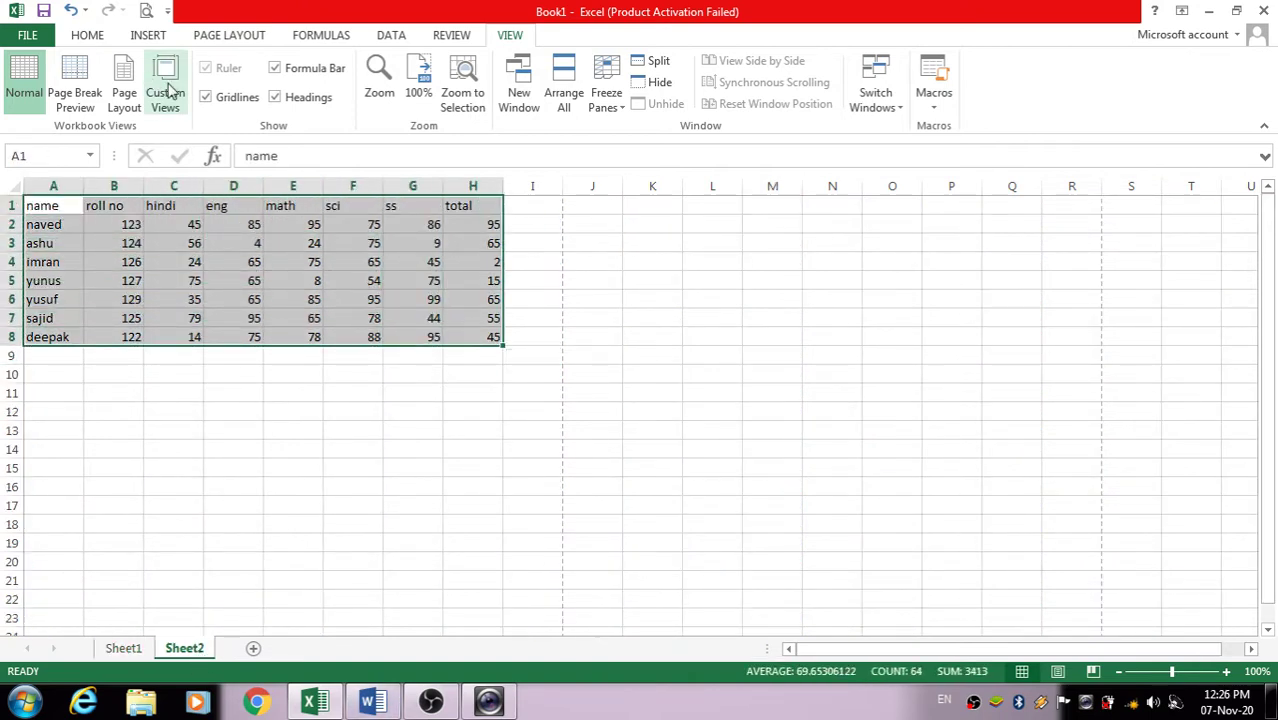
click(166, 92)
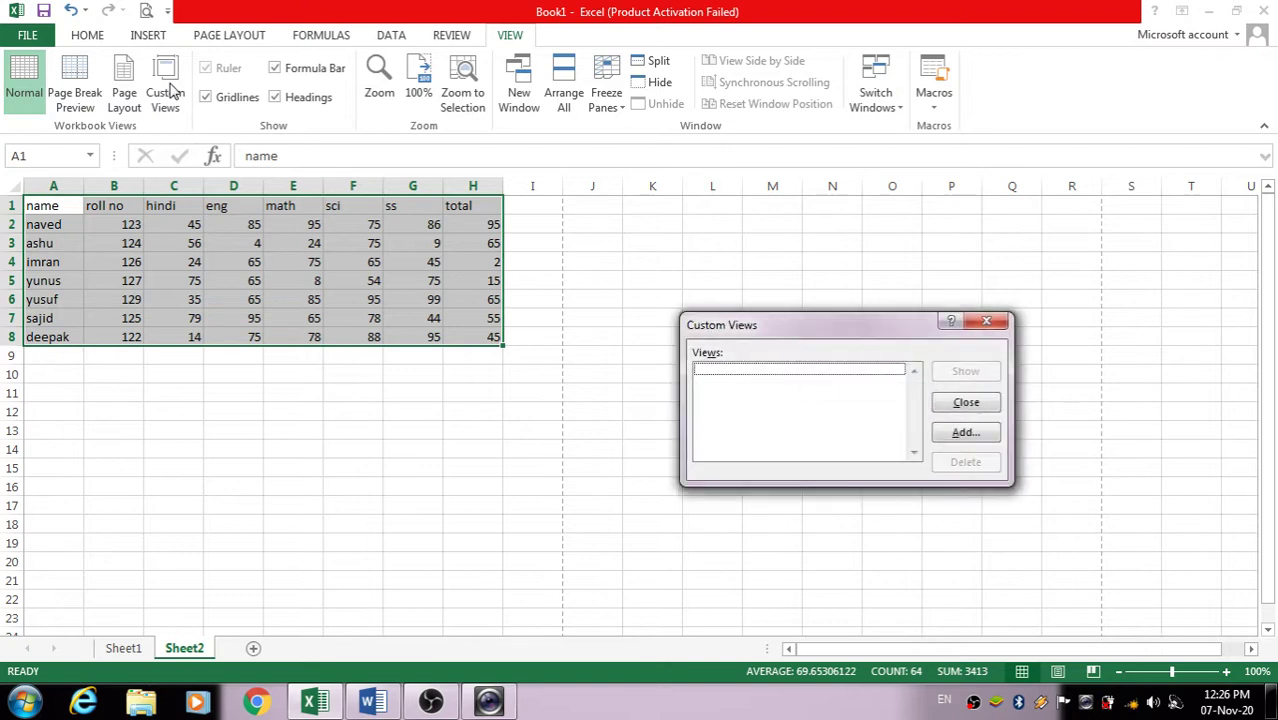
click(966, 433)
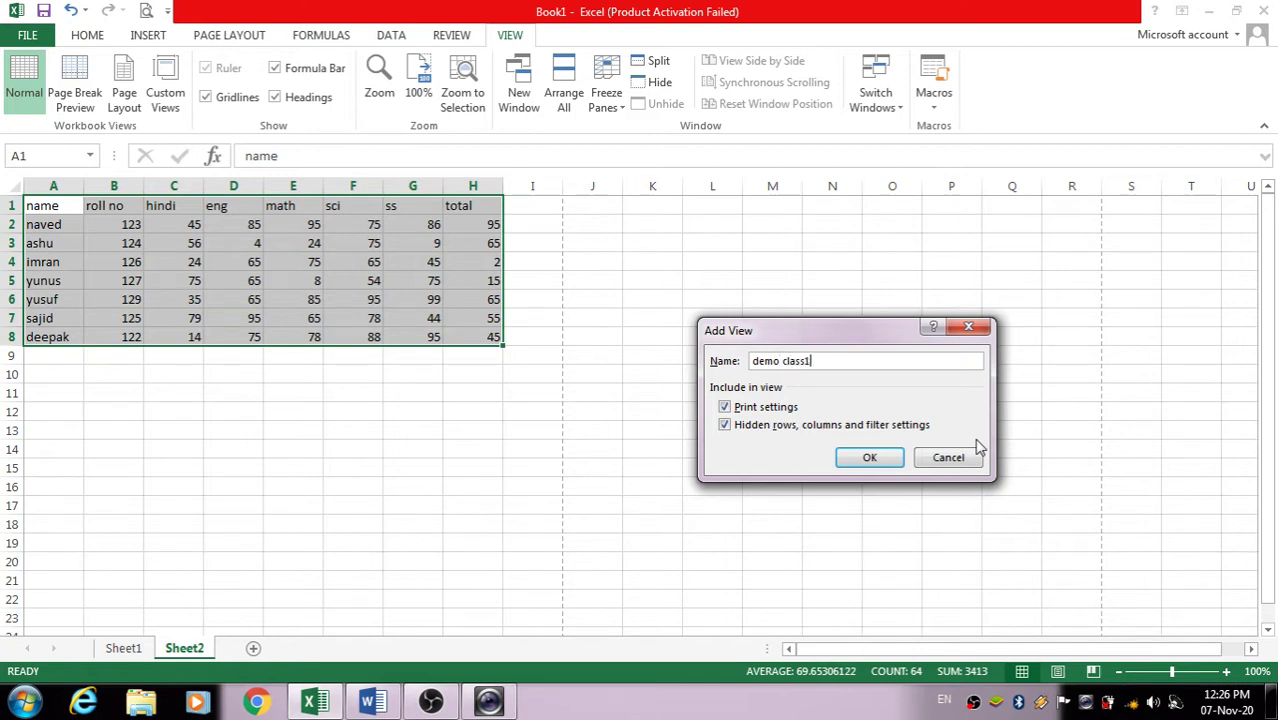
click(888, 457)
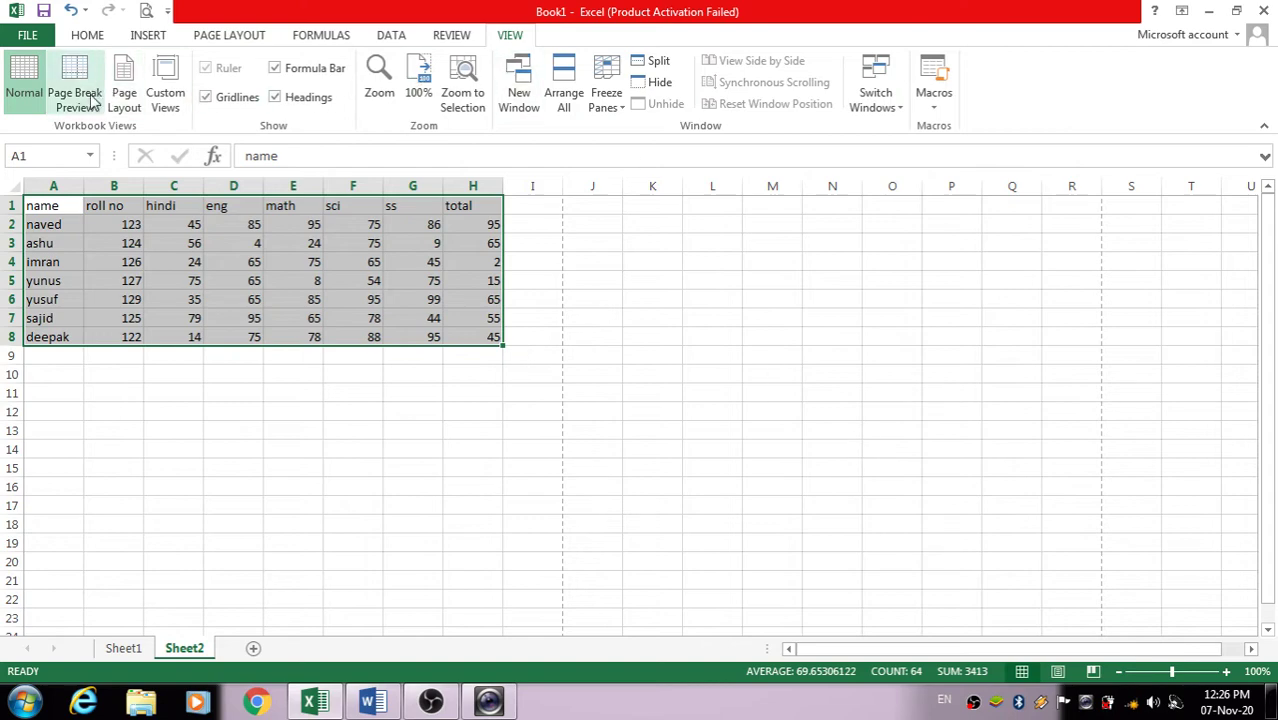
From Sheet1, show the demo class1 custom view, and check the list of saved custom views
click(140, 649)
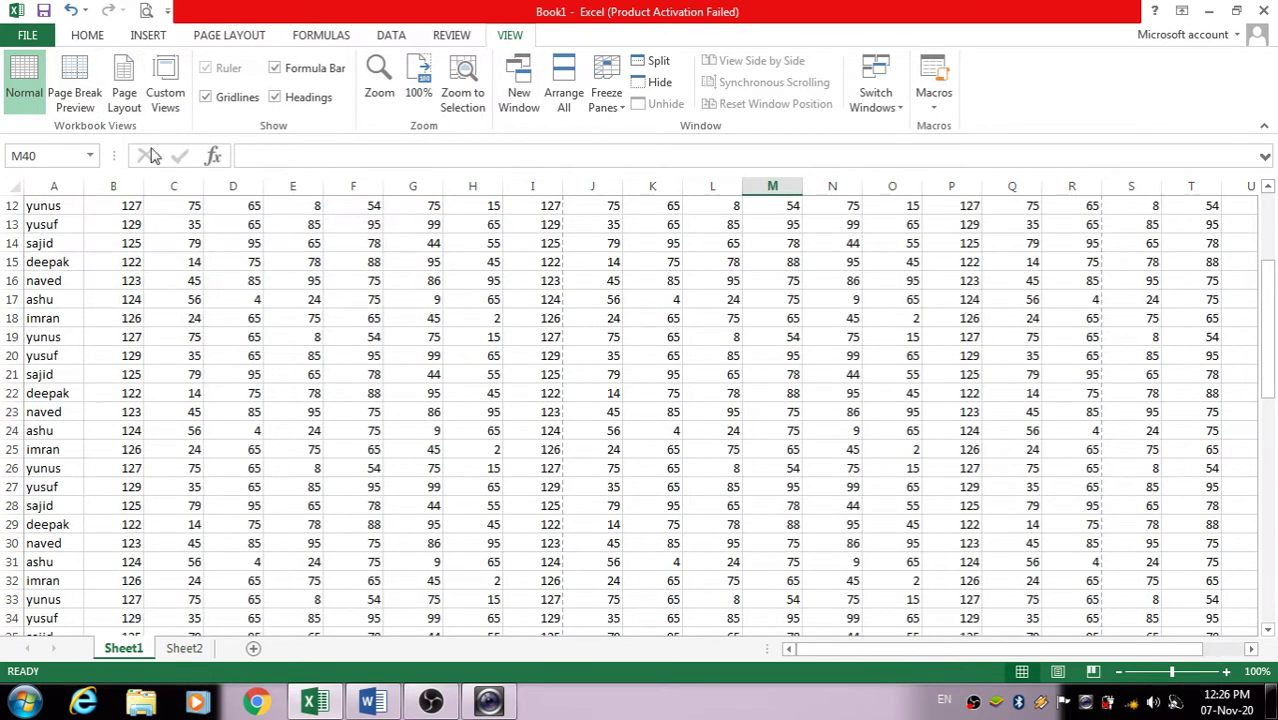
click(166, 98)
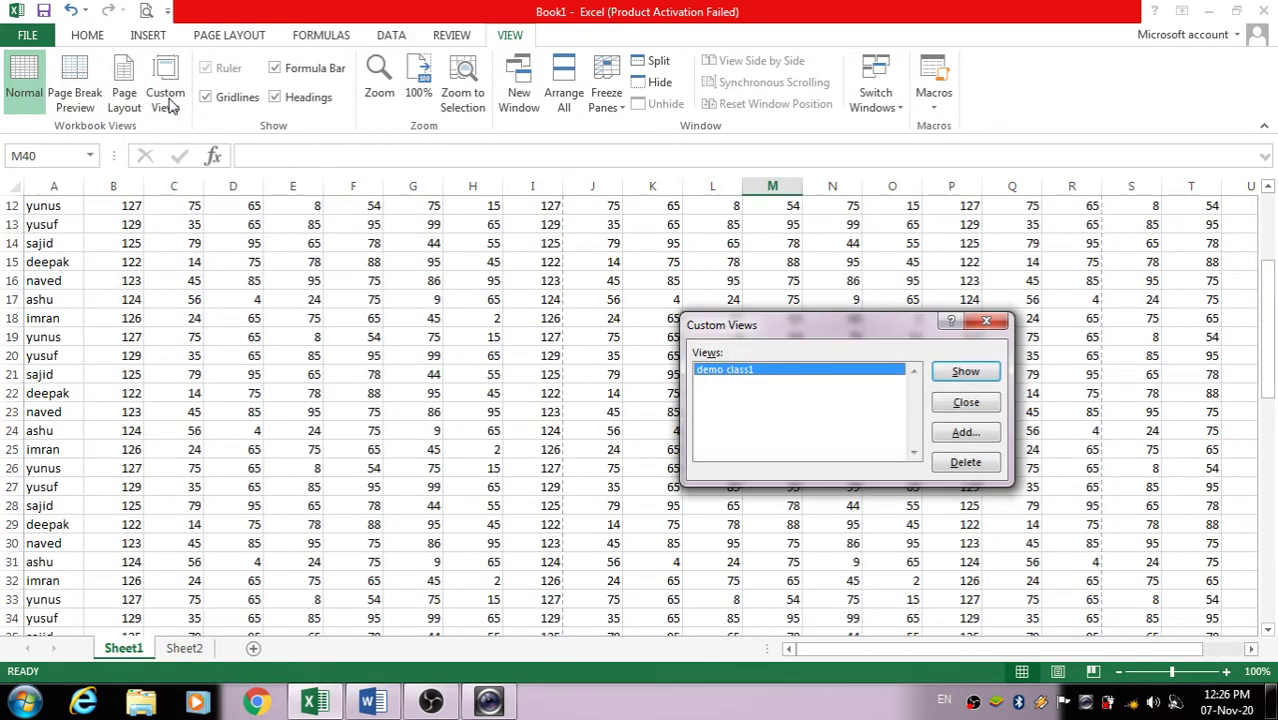
click(965, 373)
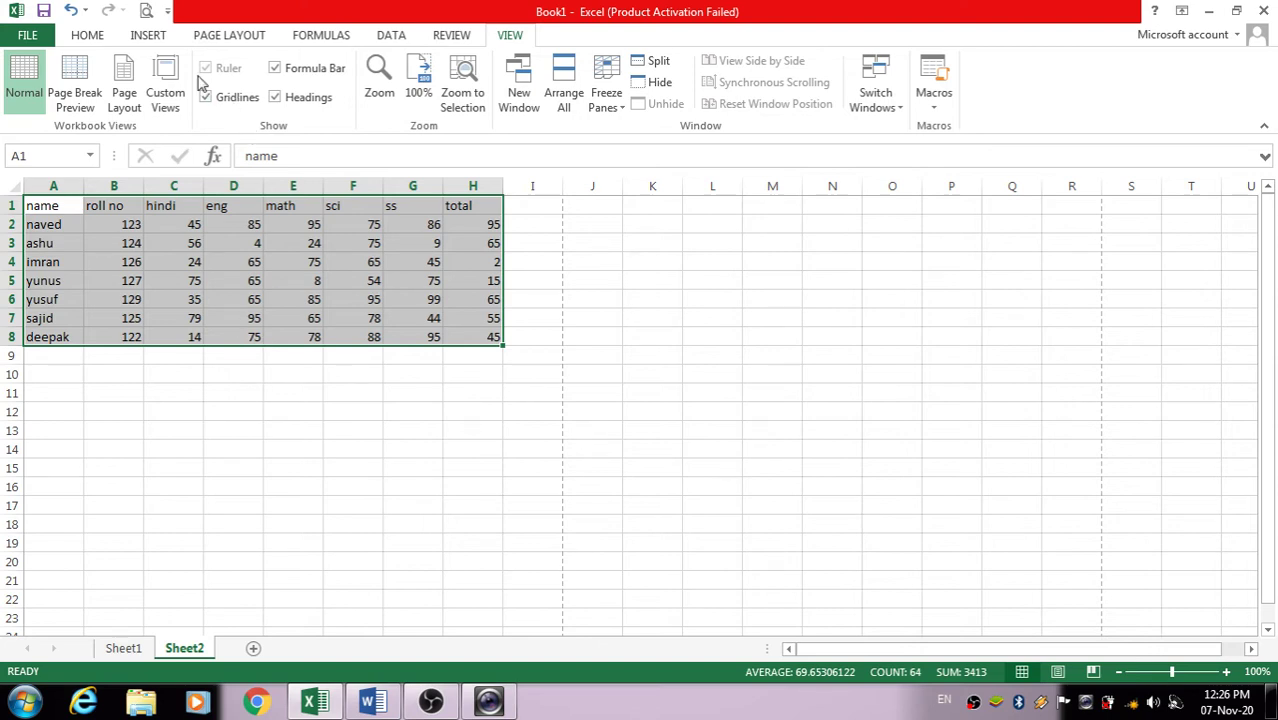
click(165, 90)
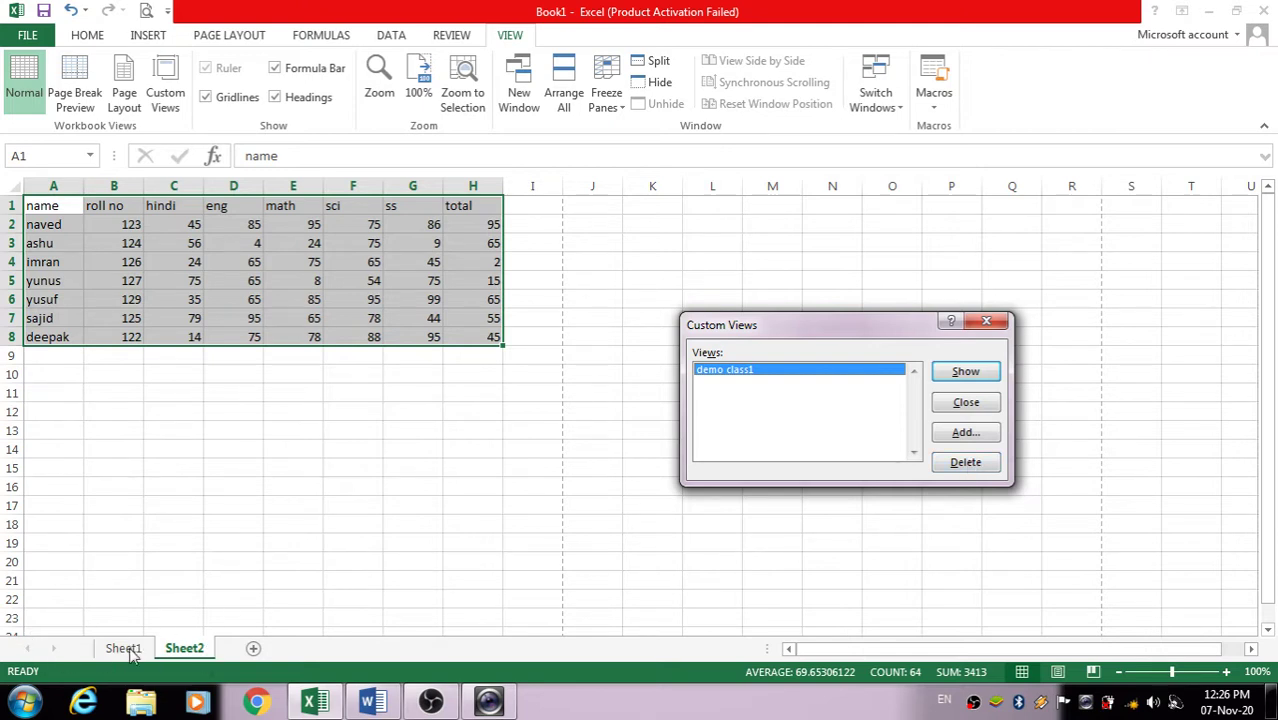
click(986, 320)
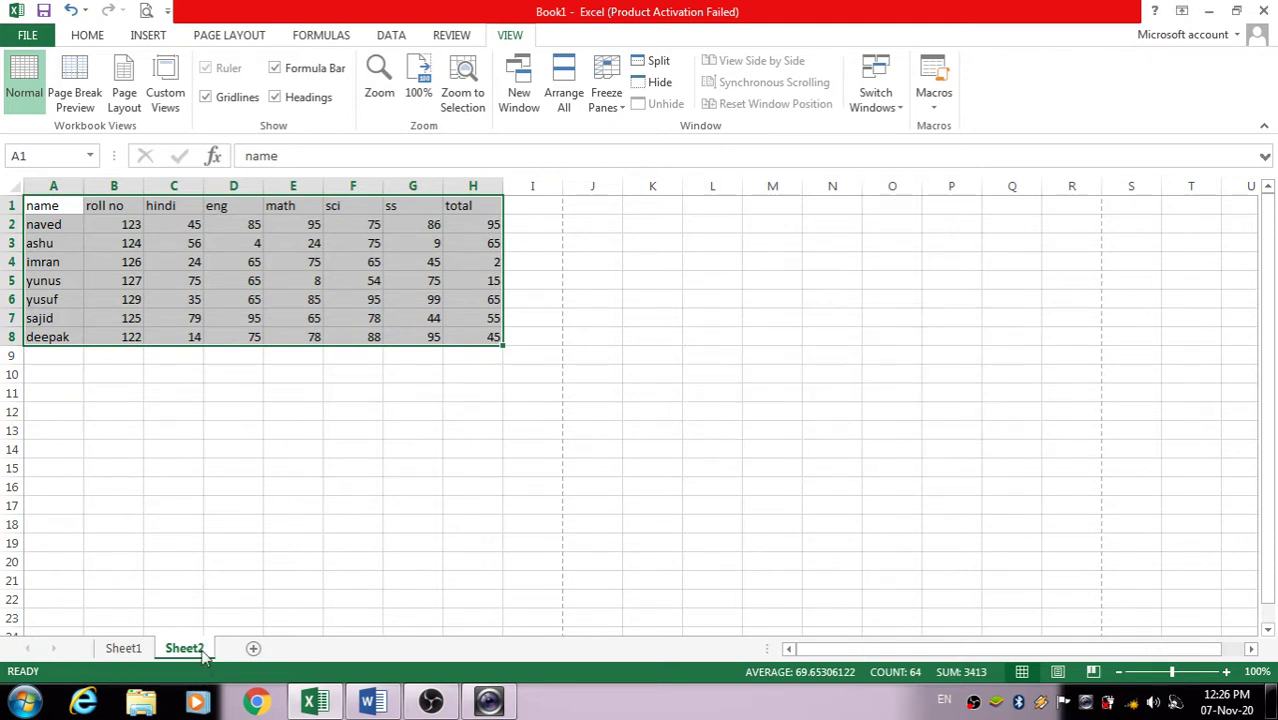
Go back to Sheet1 and show the demo class1 custom view again
click(123, 648)
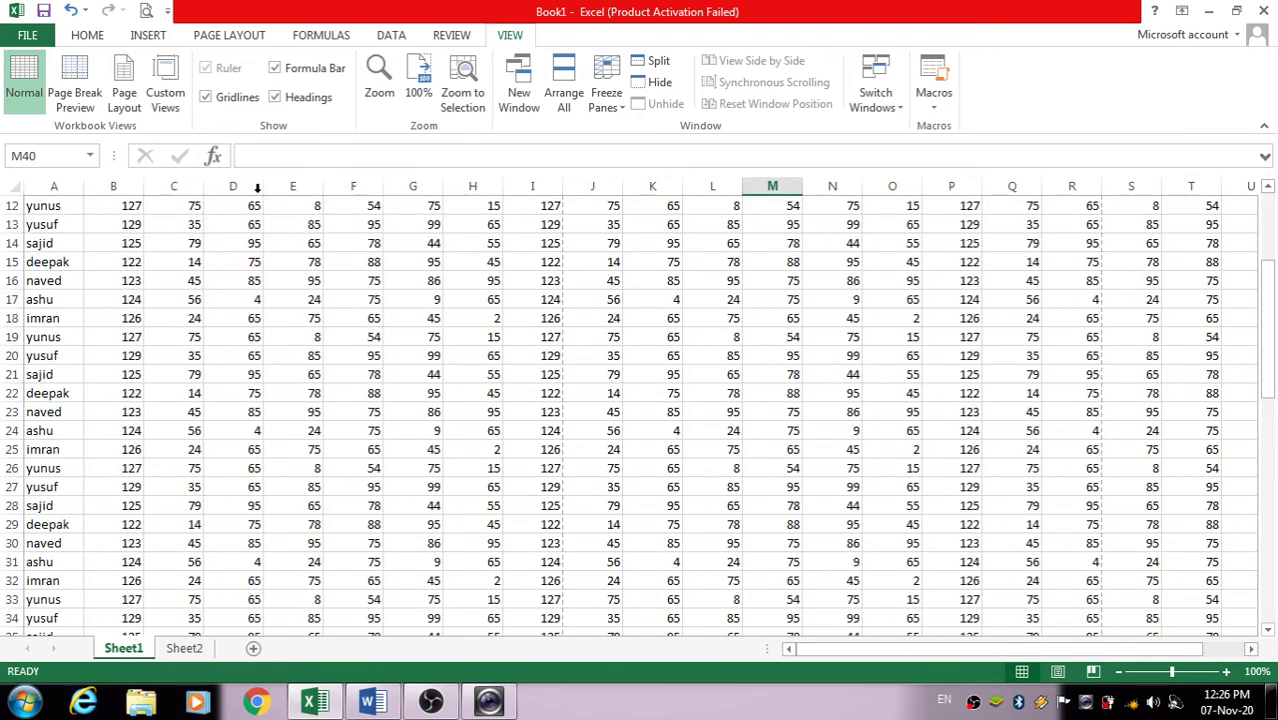
click(172, 94)
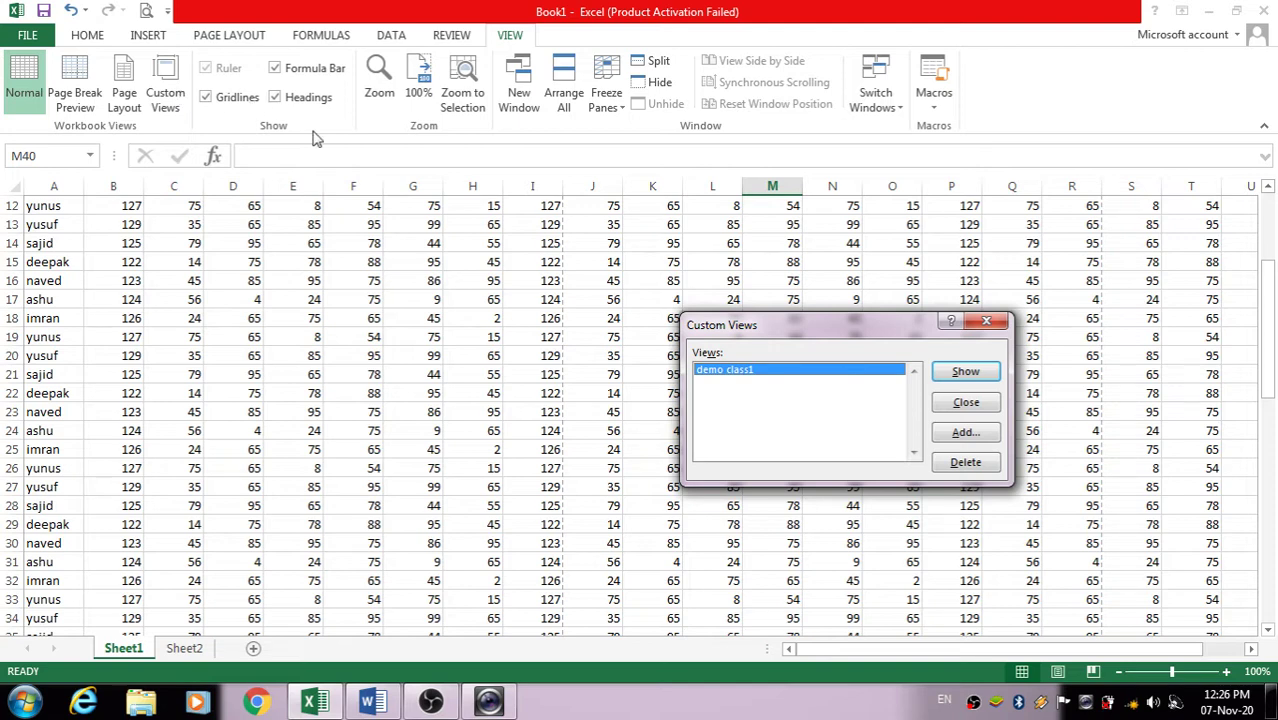
click(967, 372)
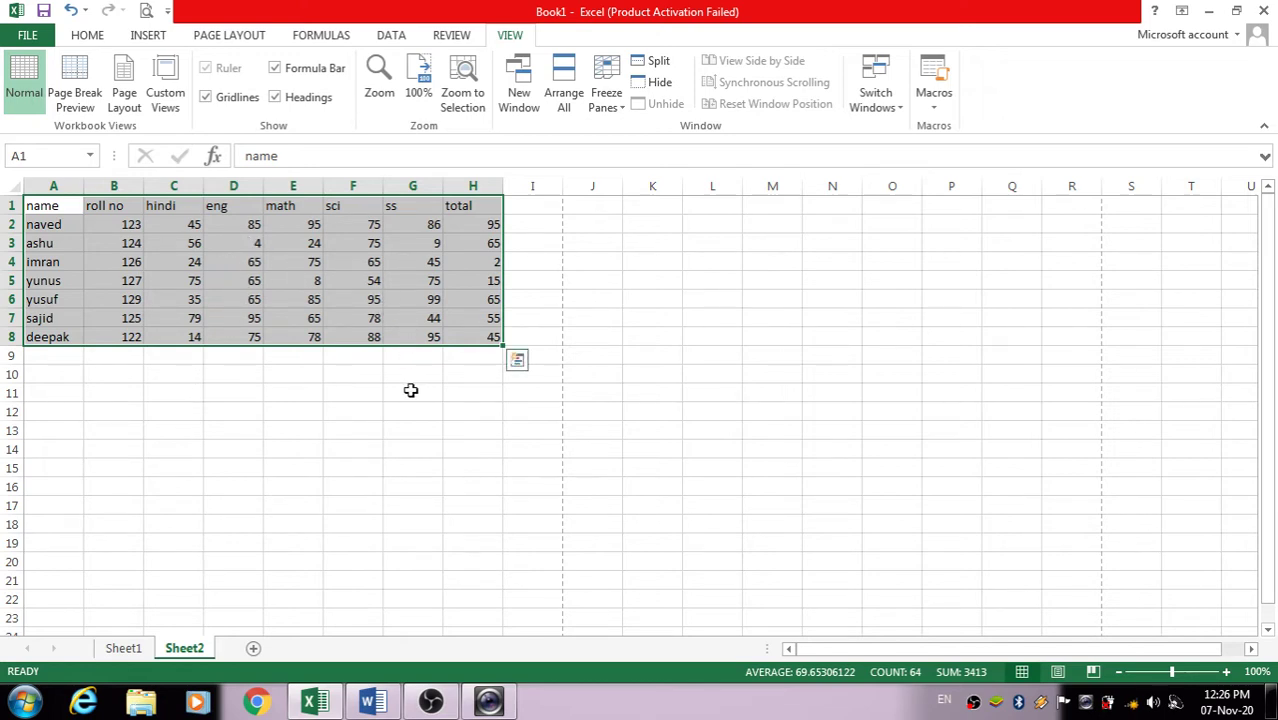
Delete the demo class1 custom view and select the empty cell M10 on Sheet2
click(170, 92)
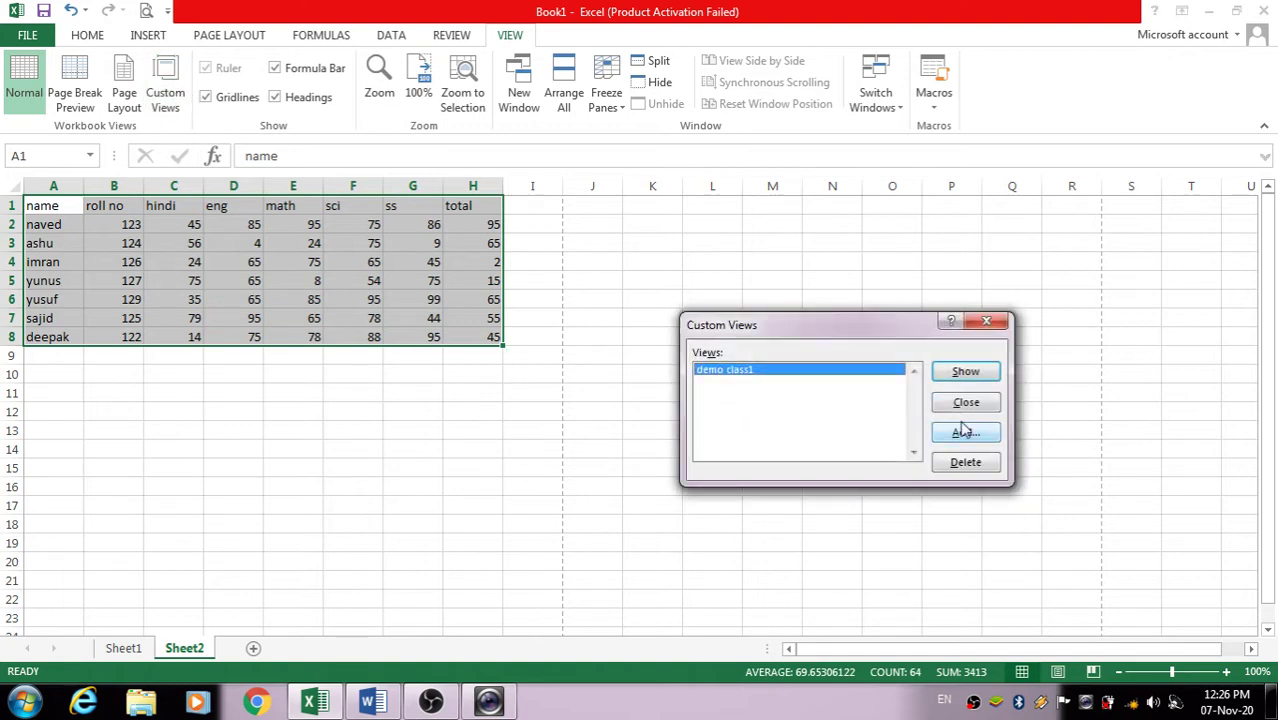
click(966, 462)
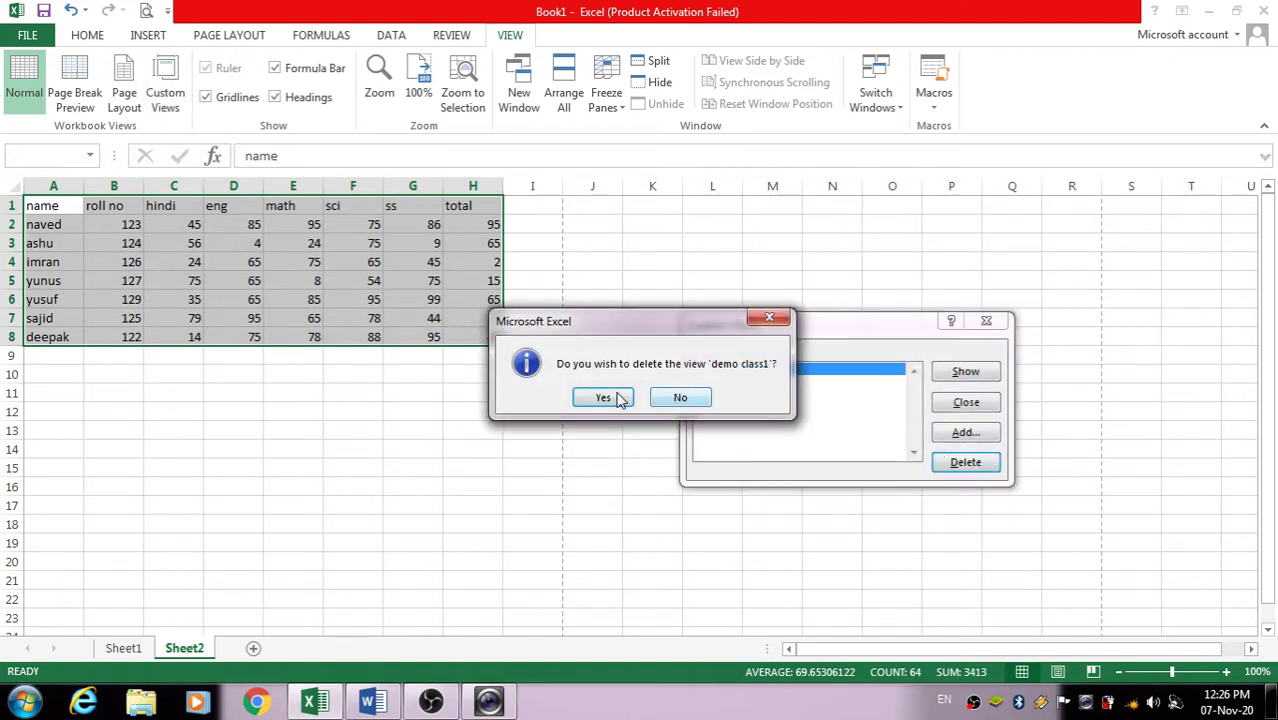
click(612, 398)
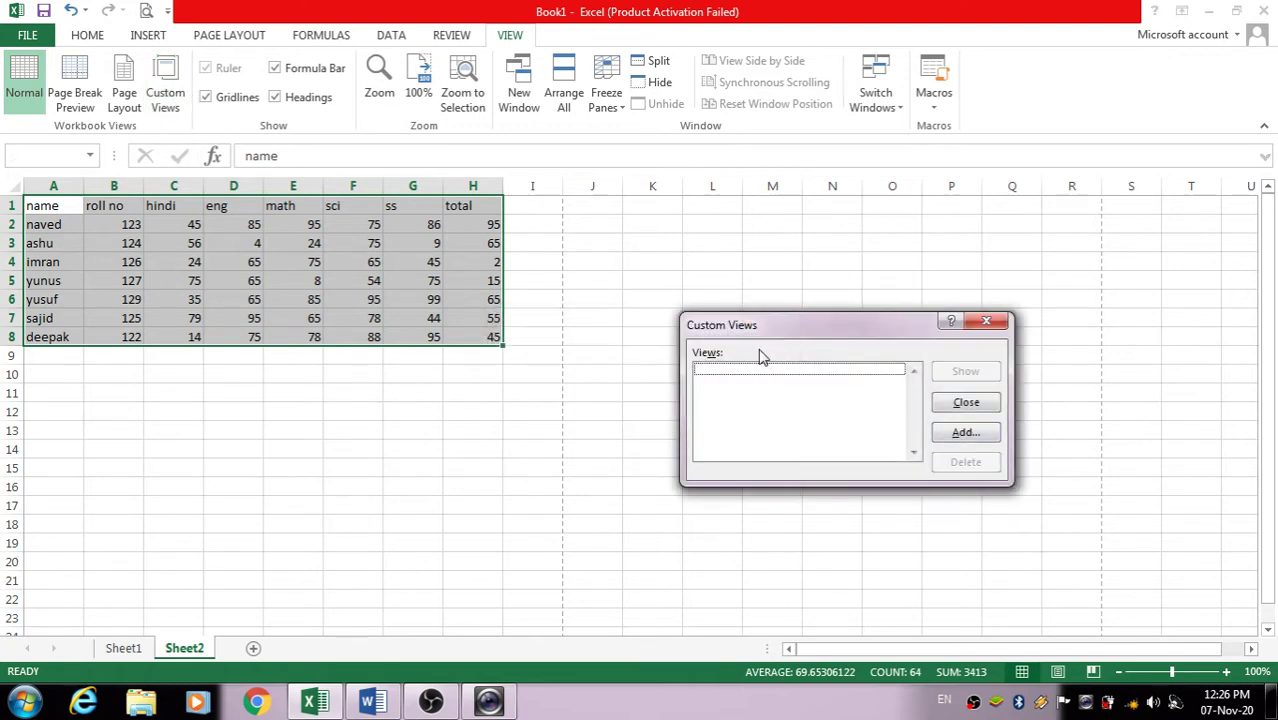
click(986, 321)
click(845, 317)
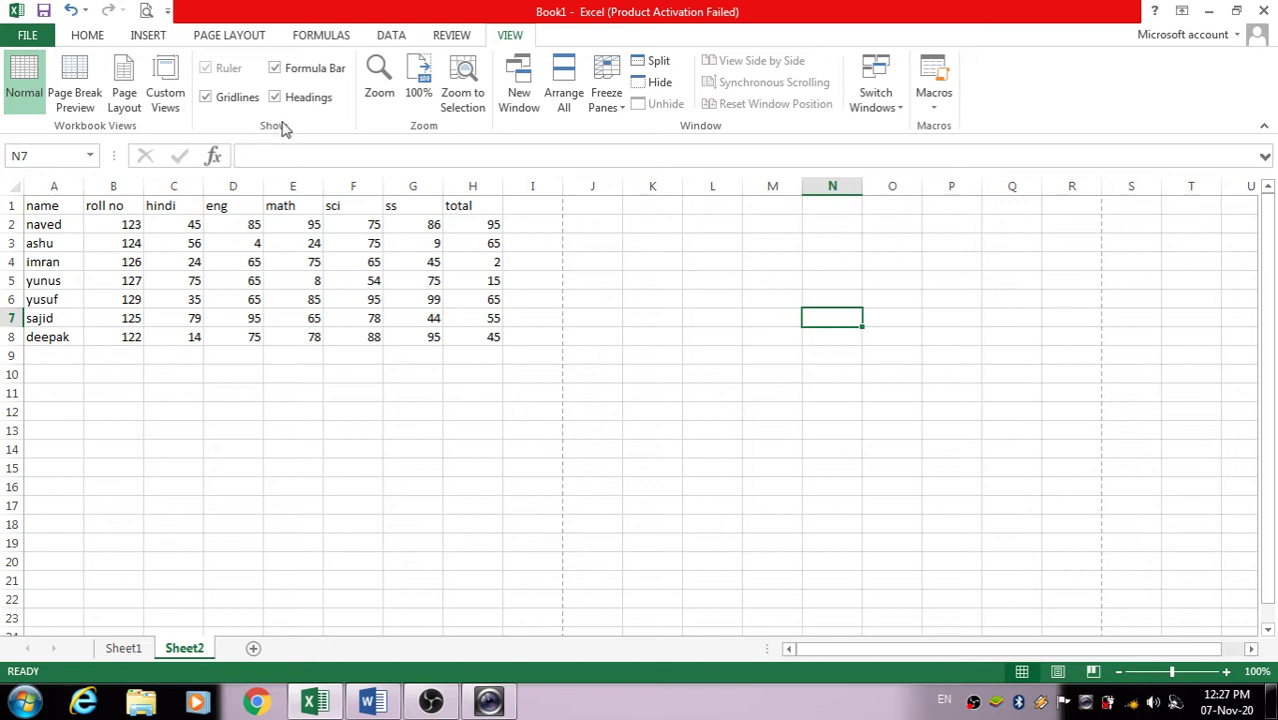
click(784, 377)
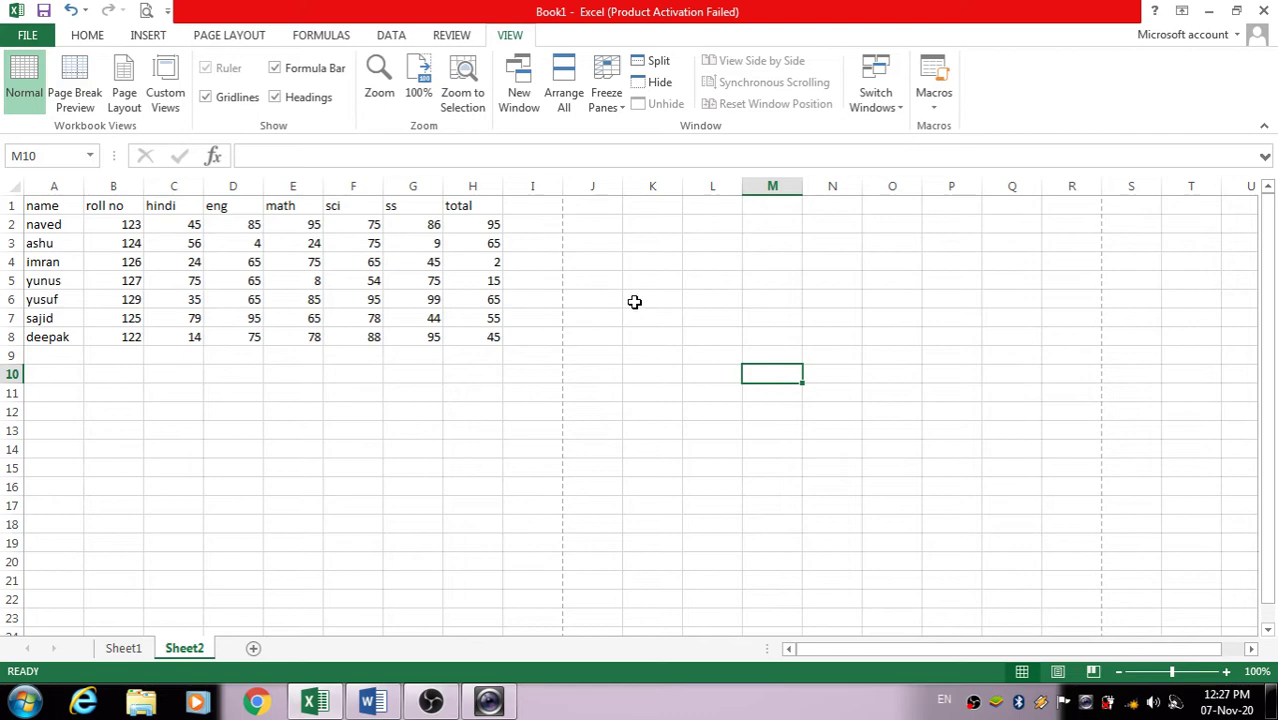
Select the empty cell E11 on Sheet2 and view the sheet in Page Layout, Page Break Preview and Page Layout again
click(288, 394)
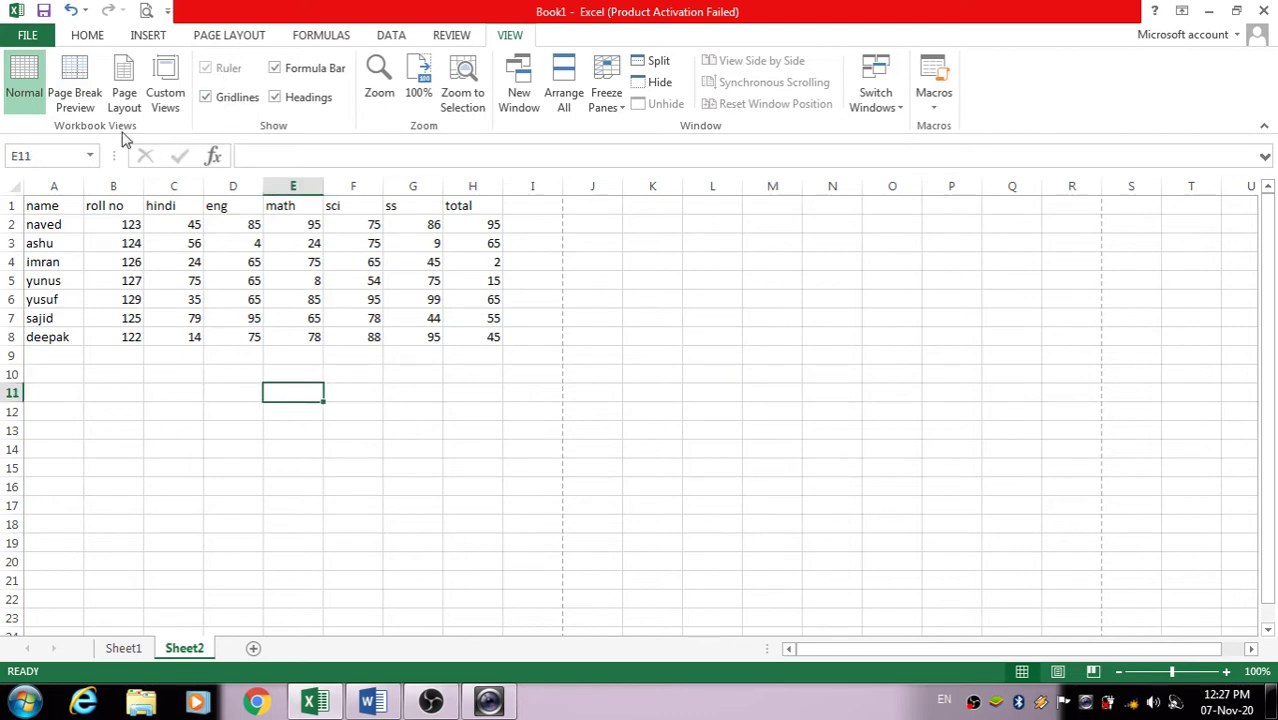
click(124, 85)
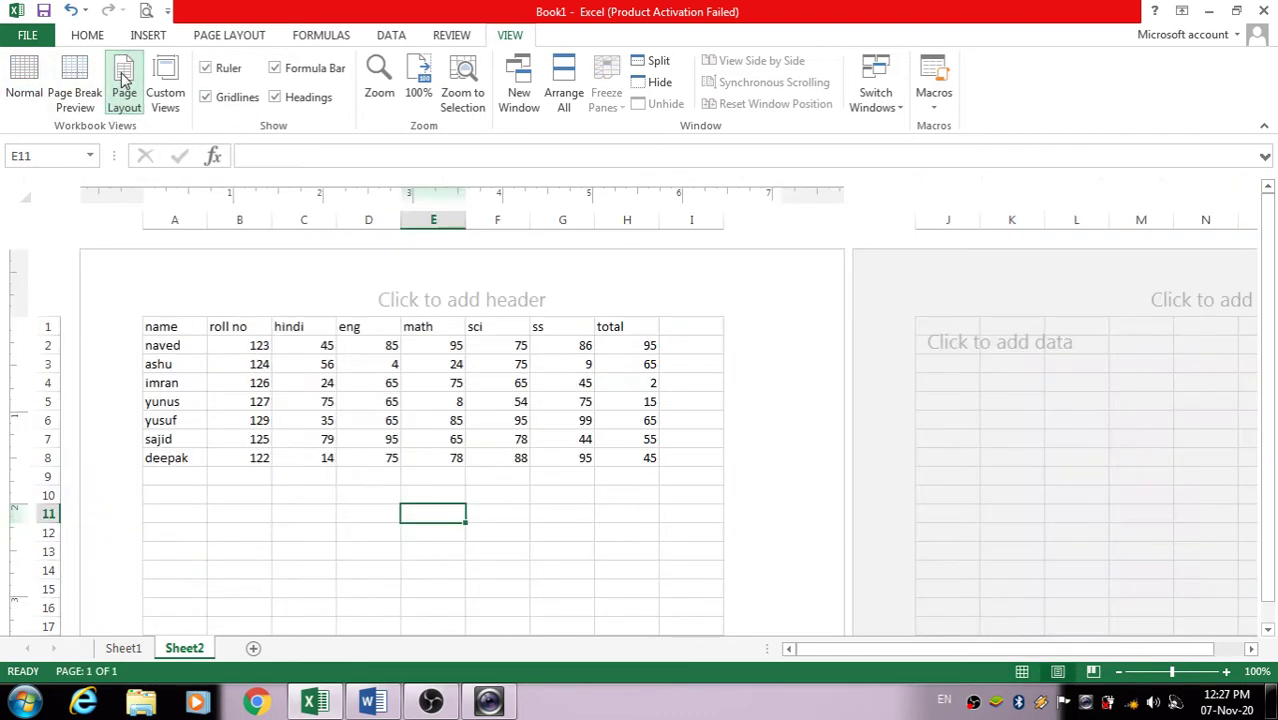
click(75, 80)
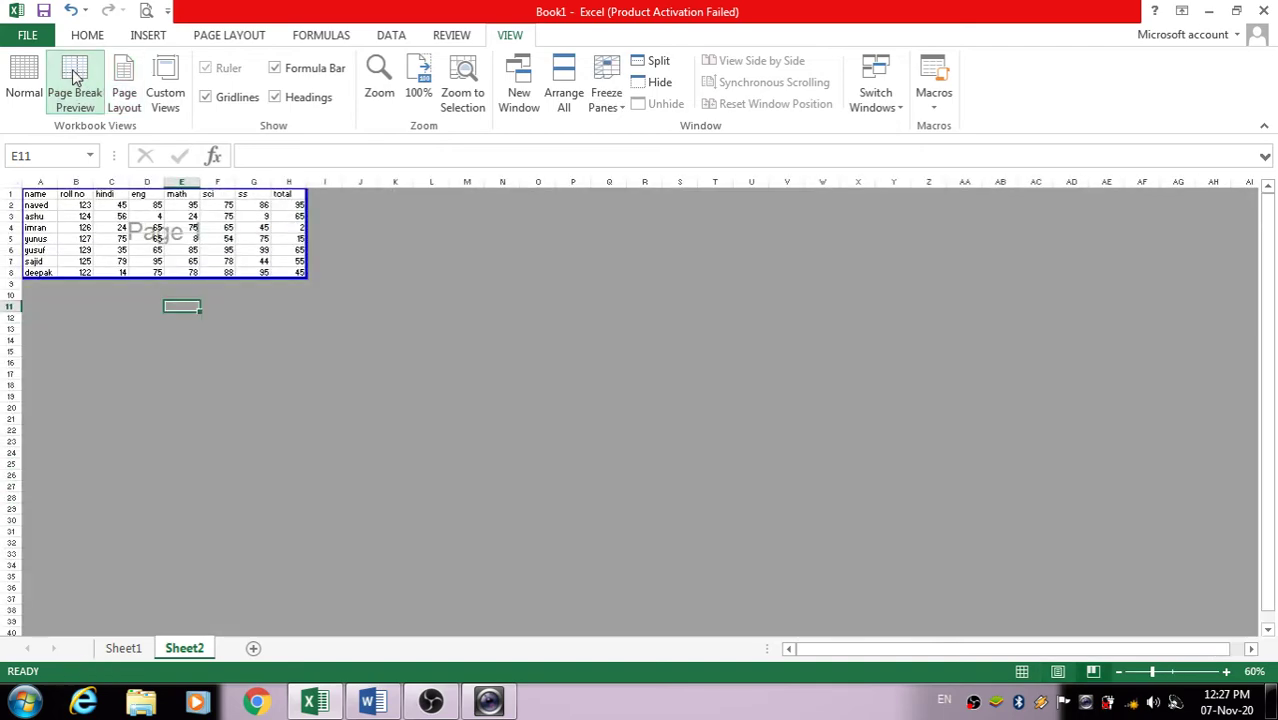
click(124, 88)
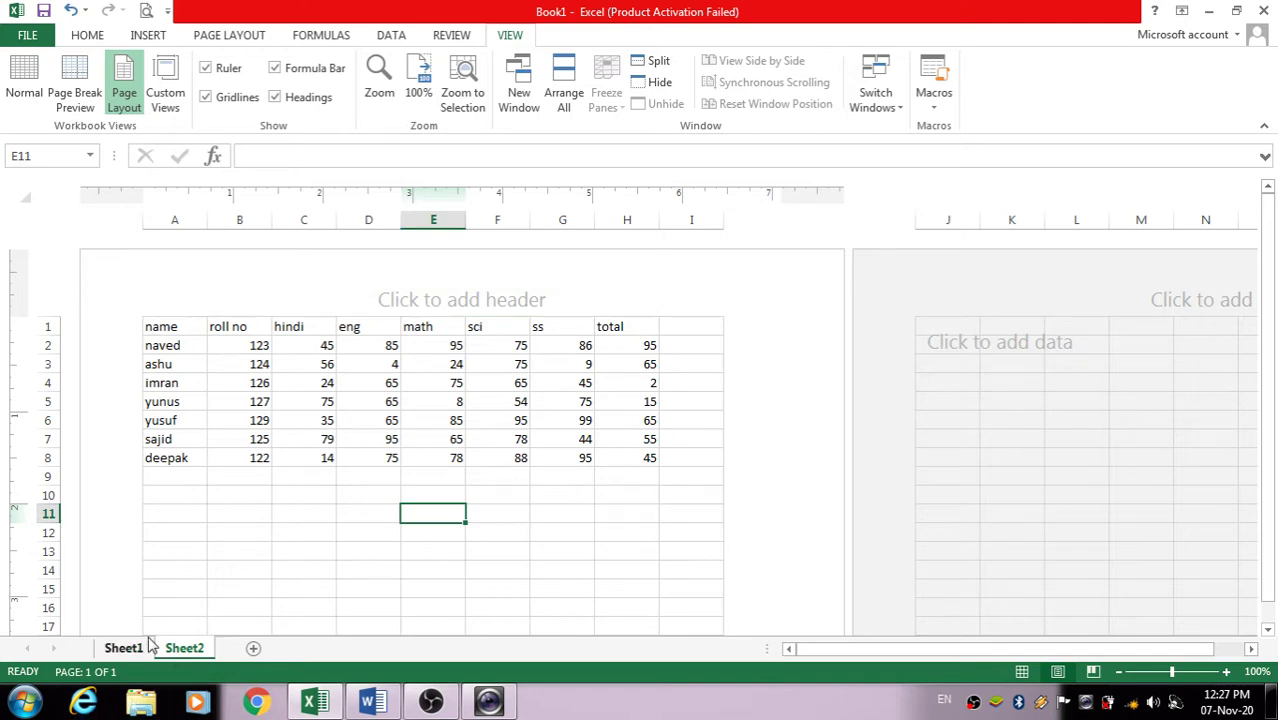
Show Sheet1 in Page Layout view, and hide the ruler and display it again
click(140, 652)
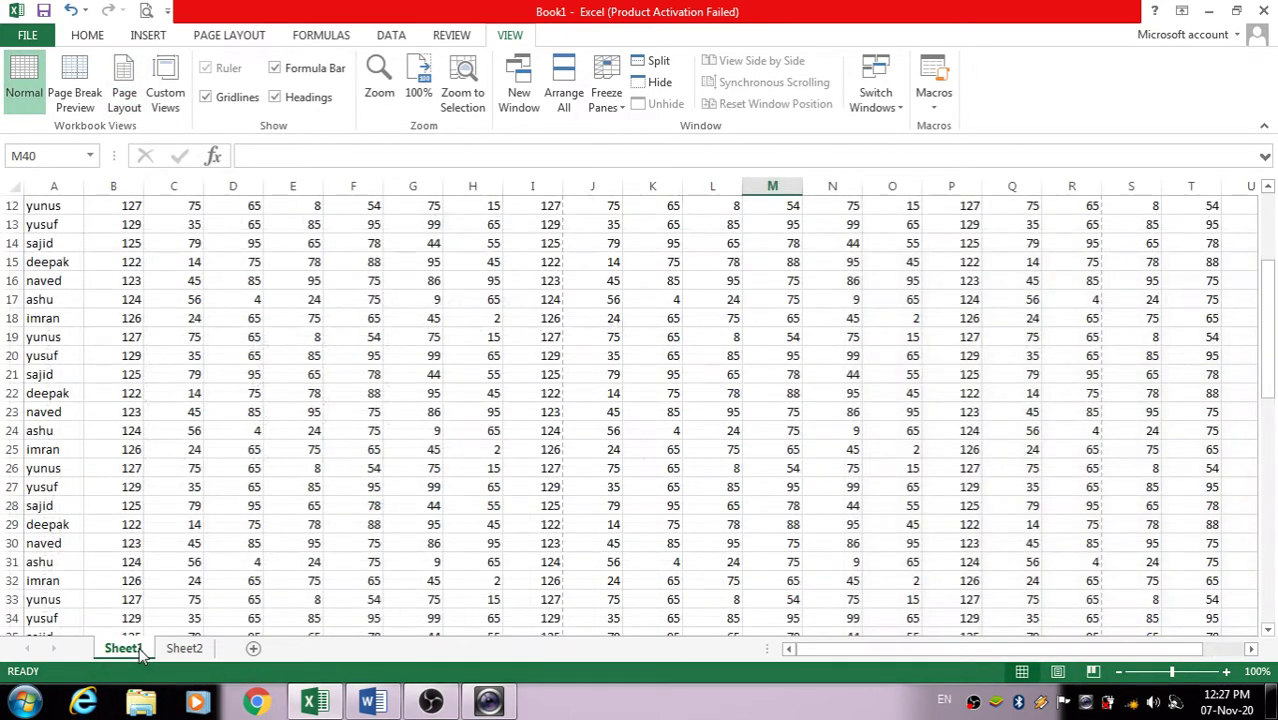
click(124, 98)
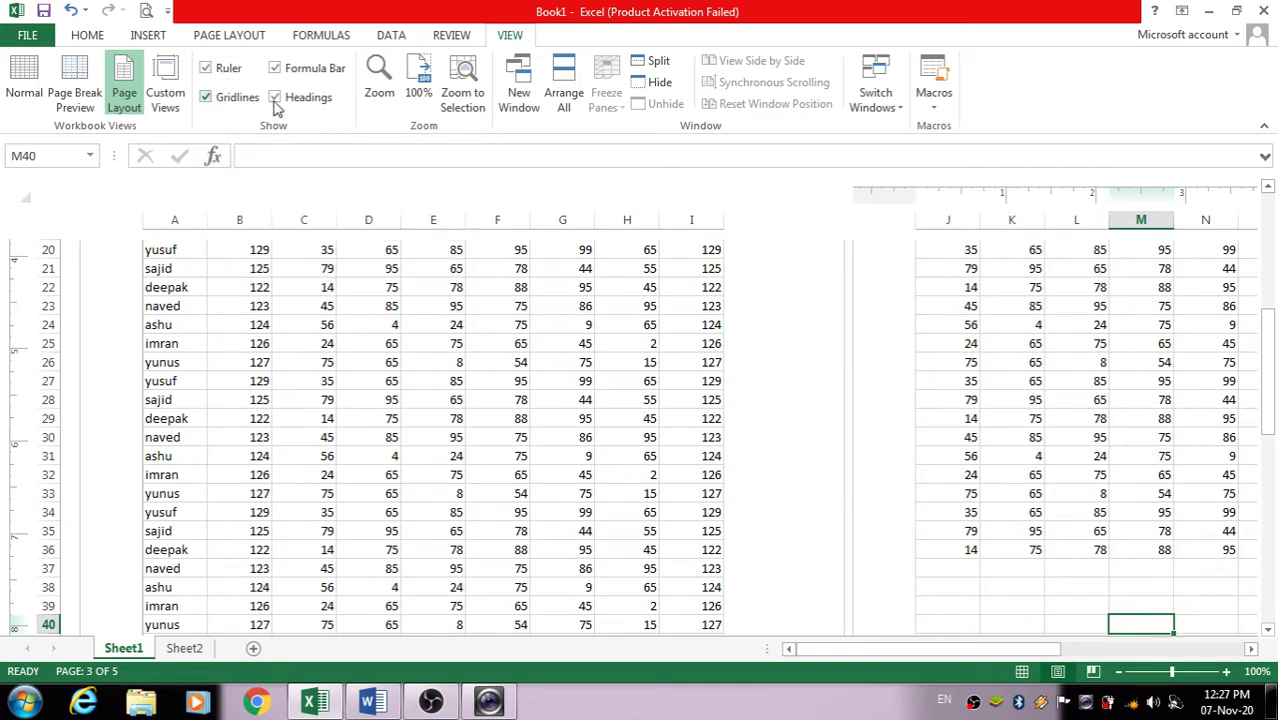
click(205, 69)
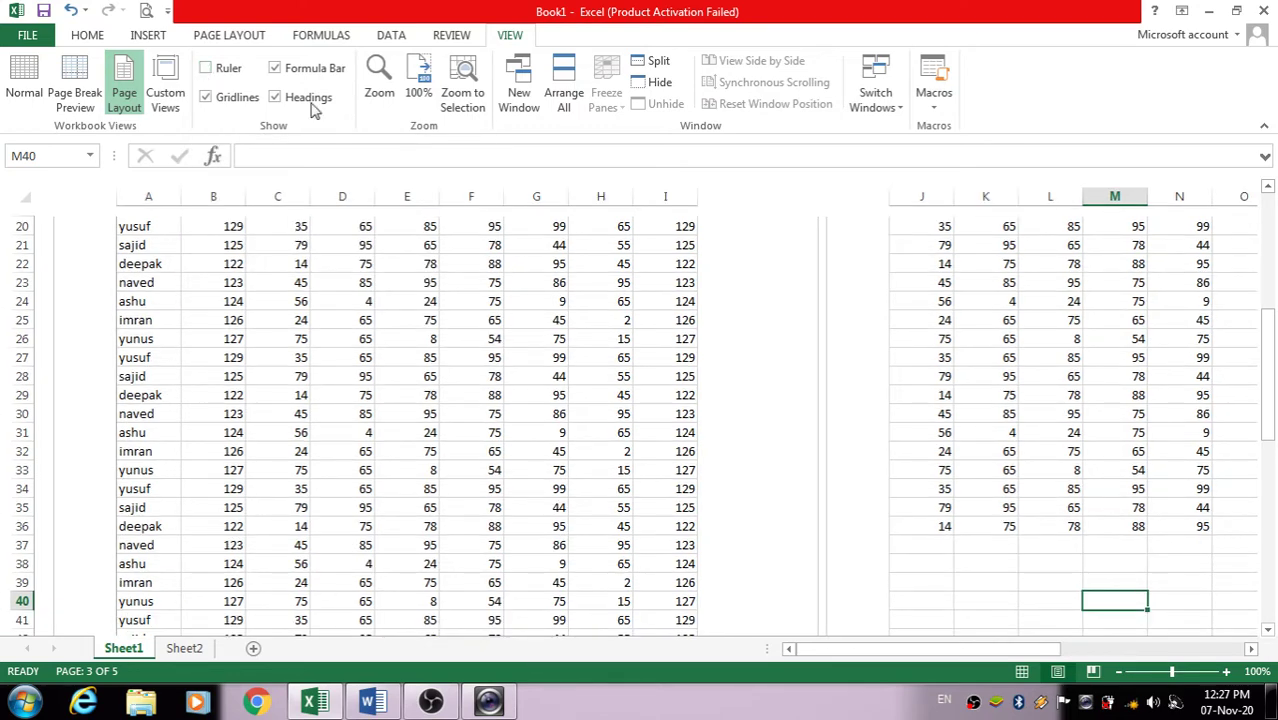
click(205, 69)
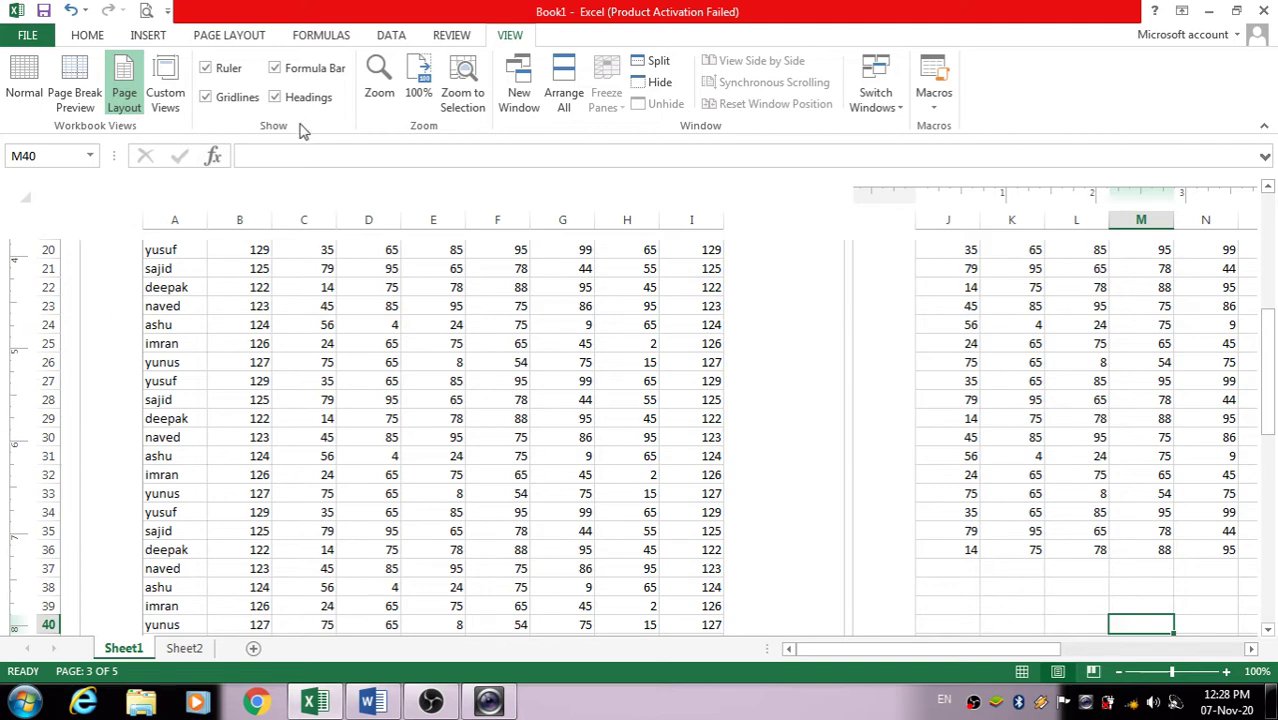
Compare the rulers on Sheet2 and Sheet1 and return both sheets to Normal view
click(174, 652)
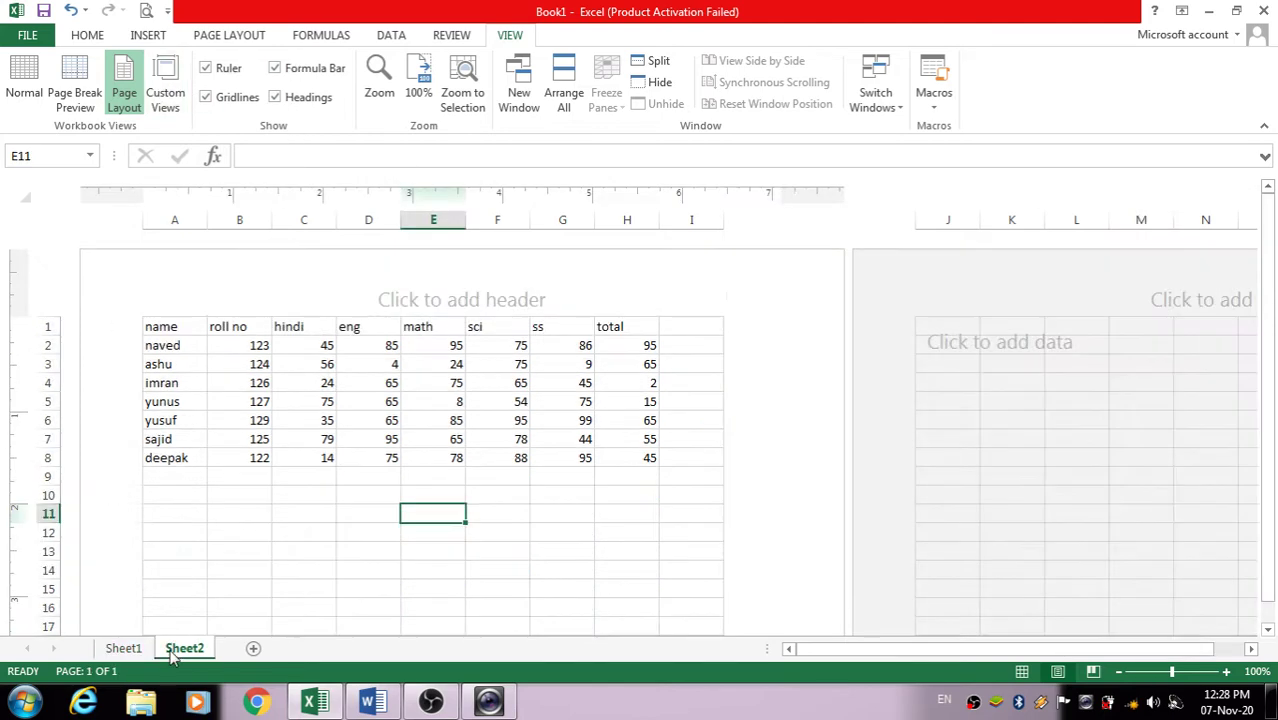
click(116, 650)
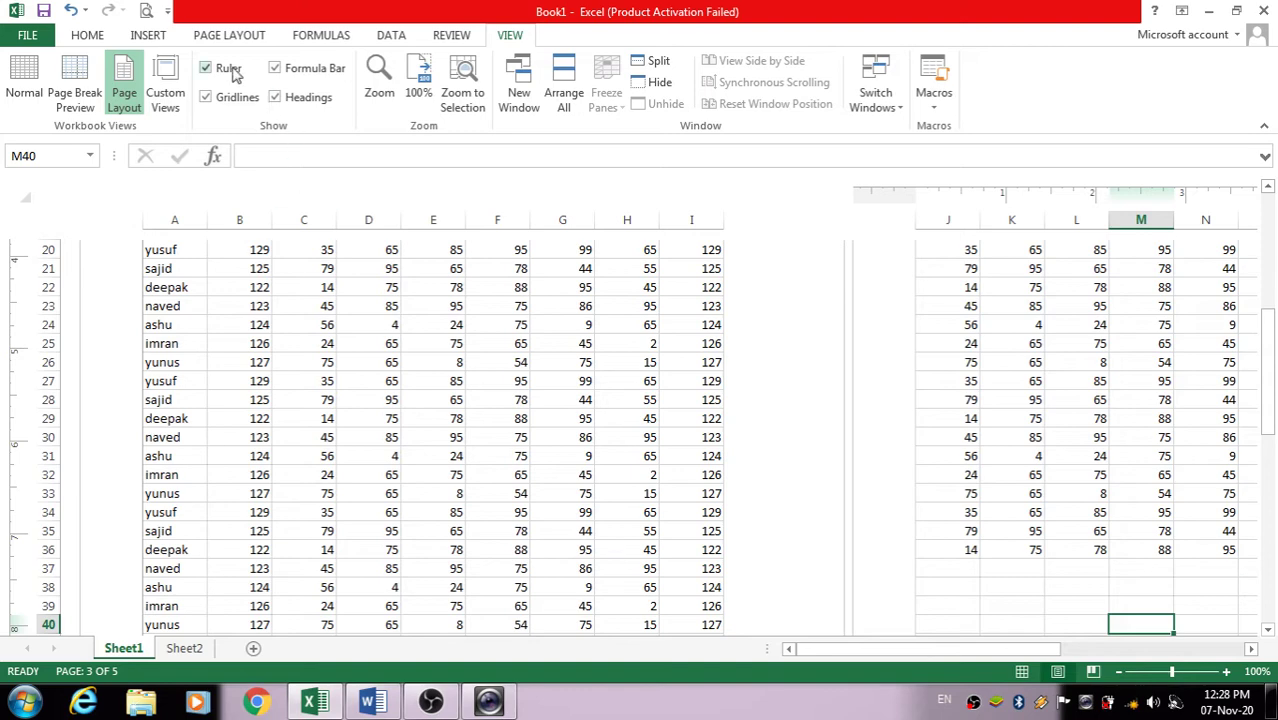
click(28, 95)
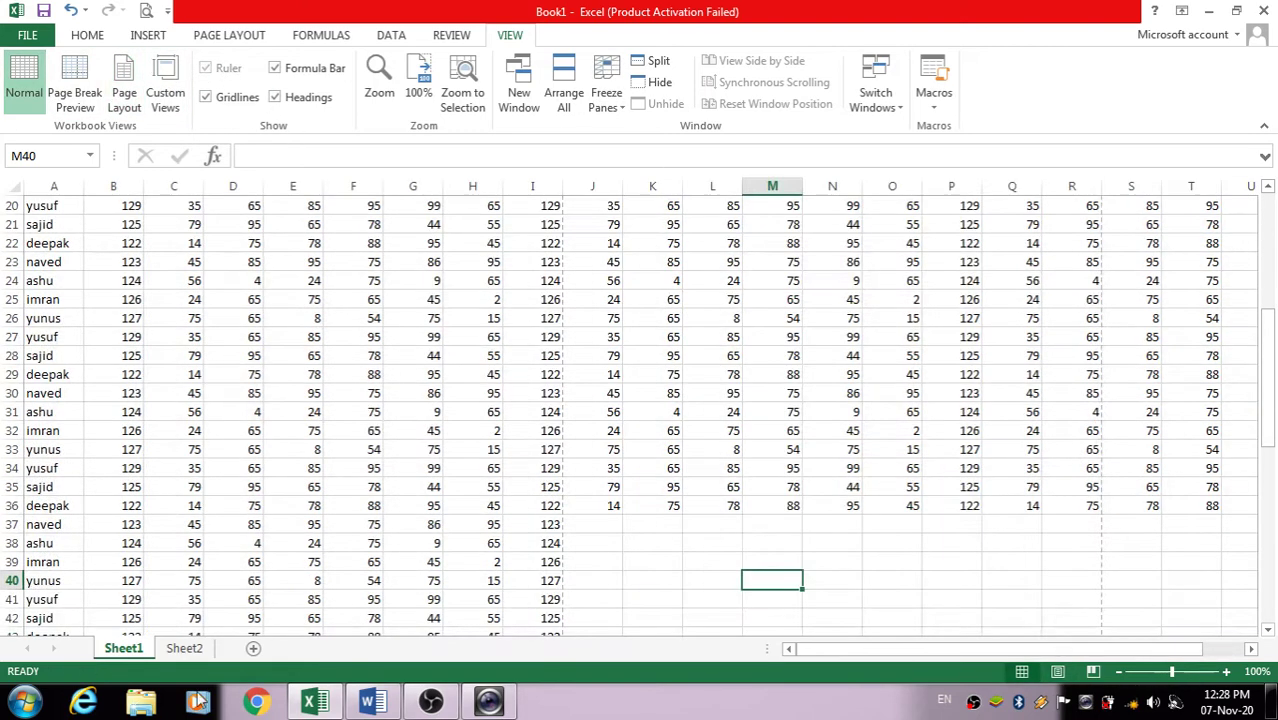
click(186, 650)
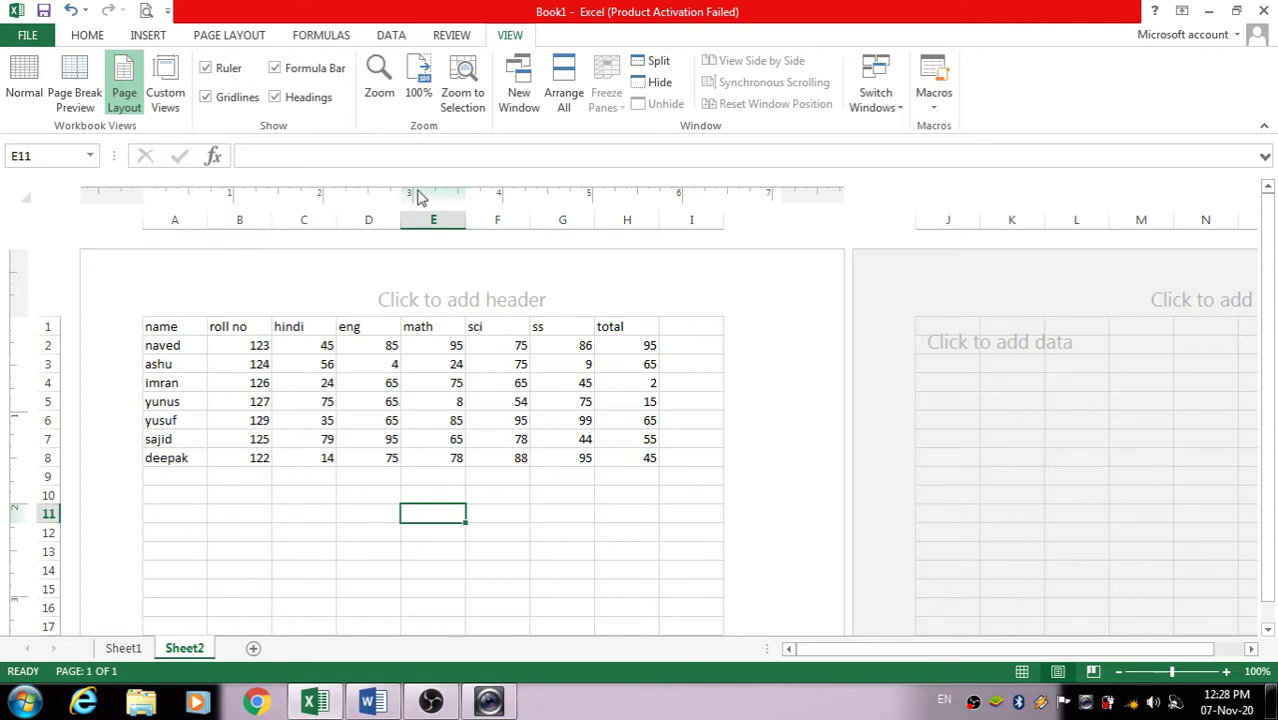
click(215, 75)
click(25, 93)
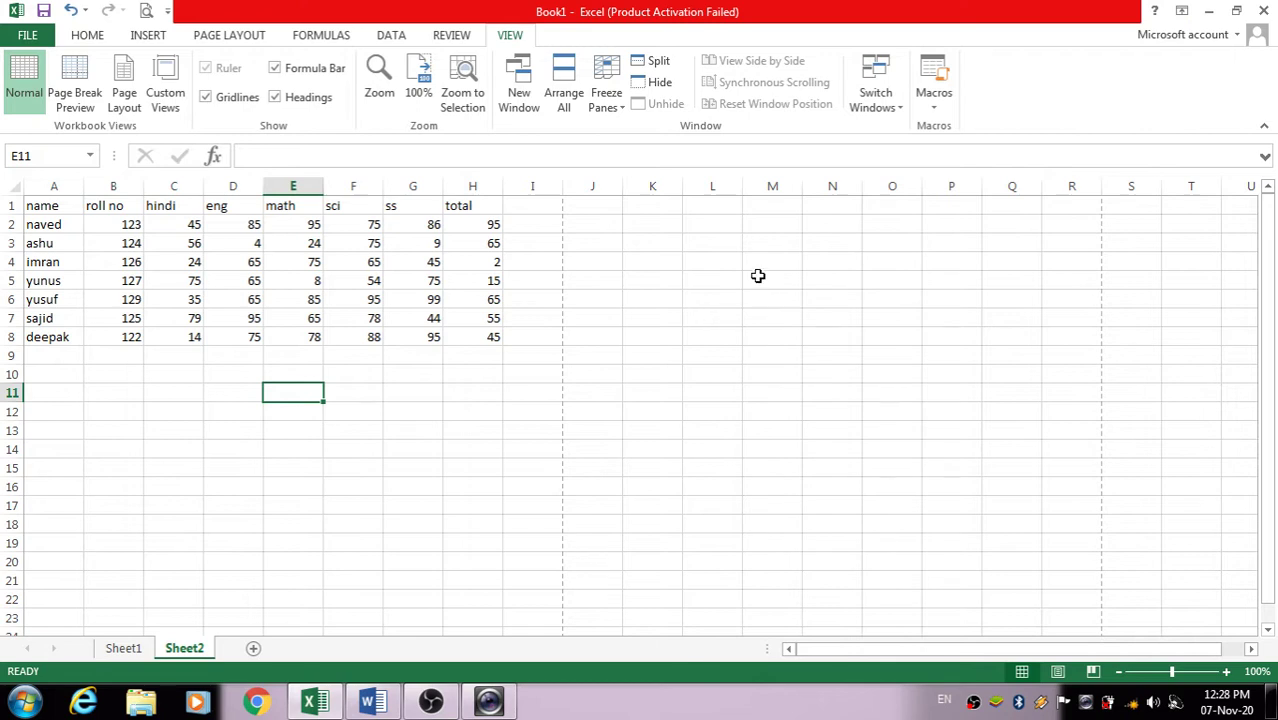
Hide the gridlines on Sheet2, select blank ranges L4:O21 and P5:Q15, restore the gridlines and select cell N15
click(205, 97)
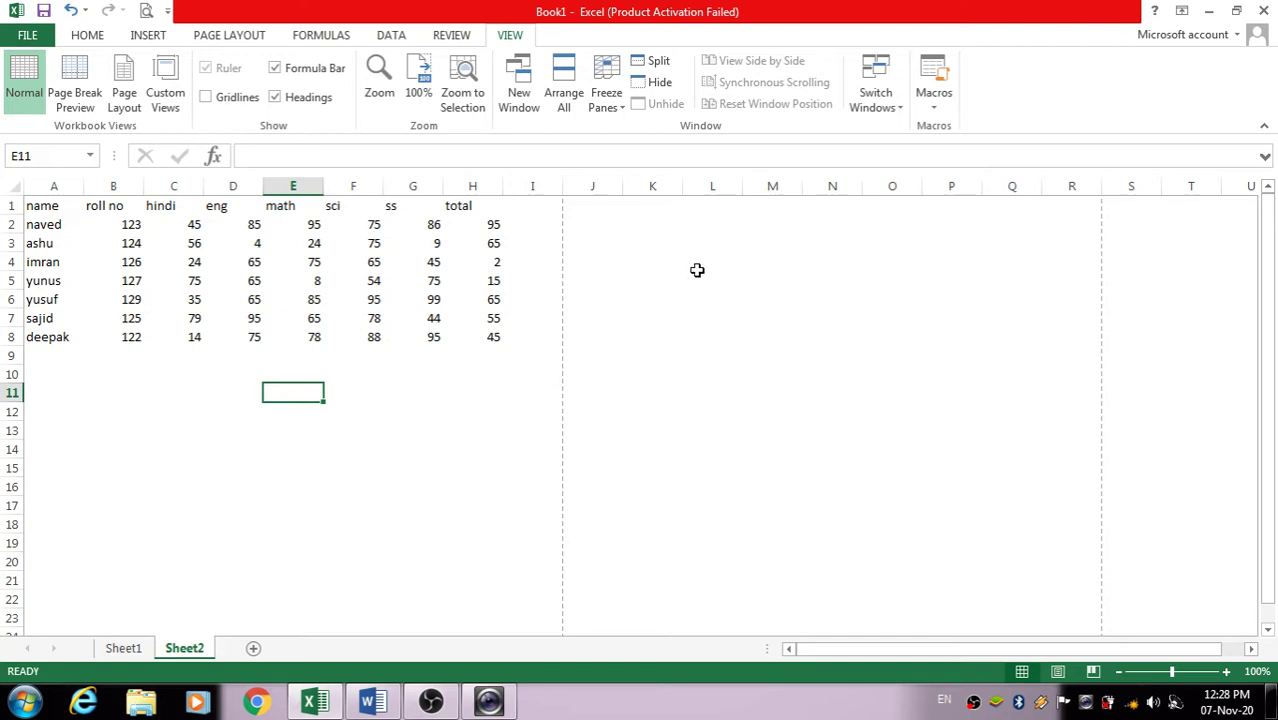
drag(697, 270, 898, 577)
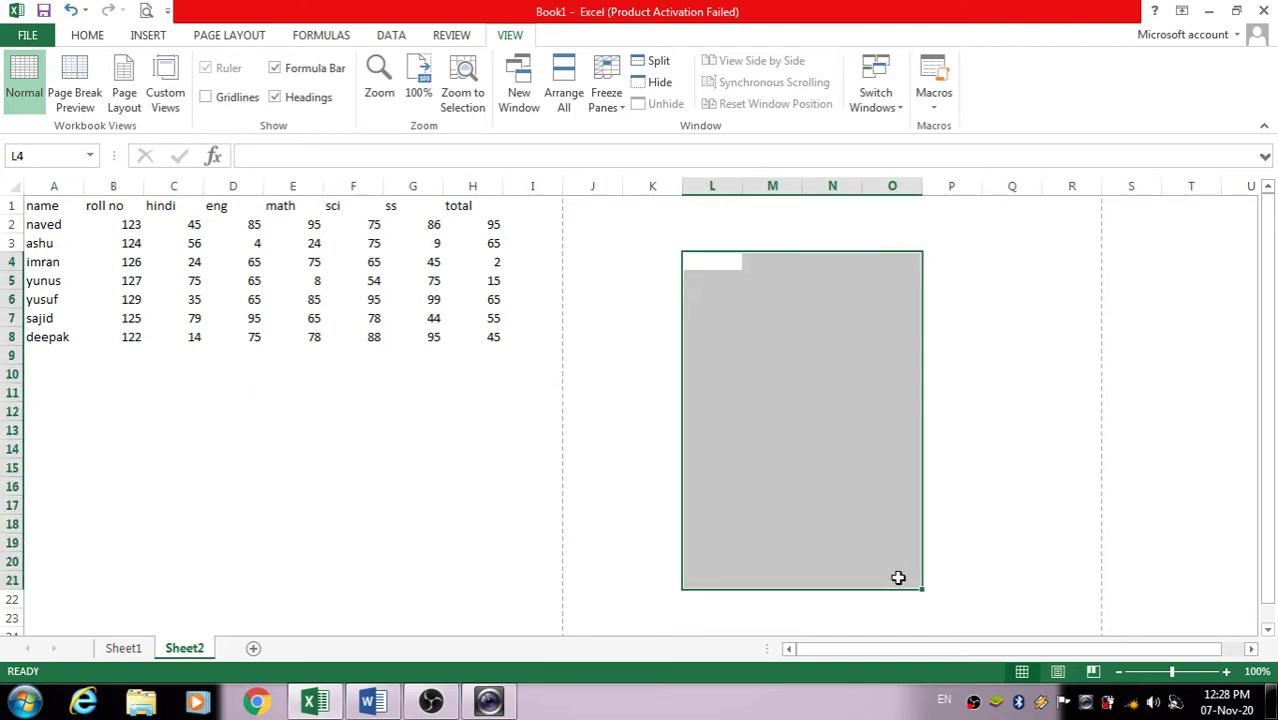
drag(950, 282, 1027, 461)
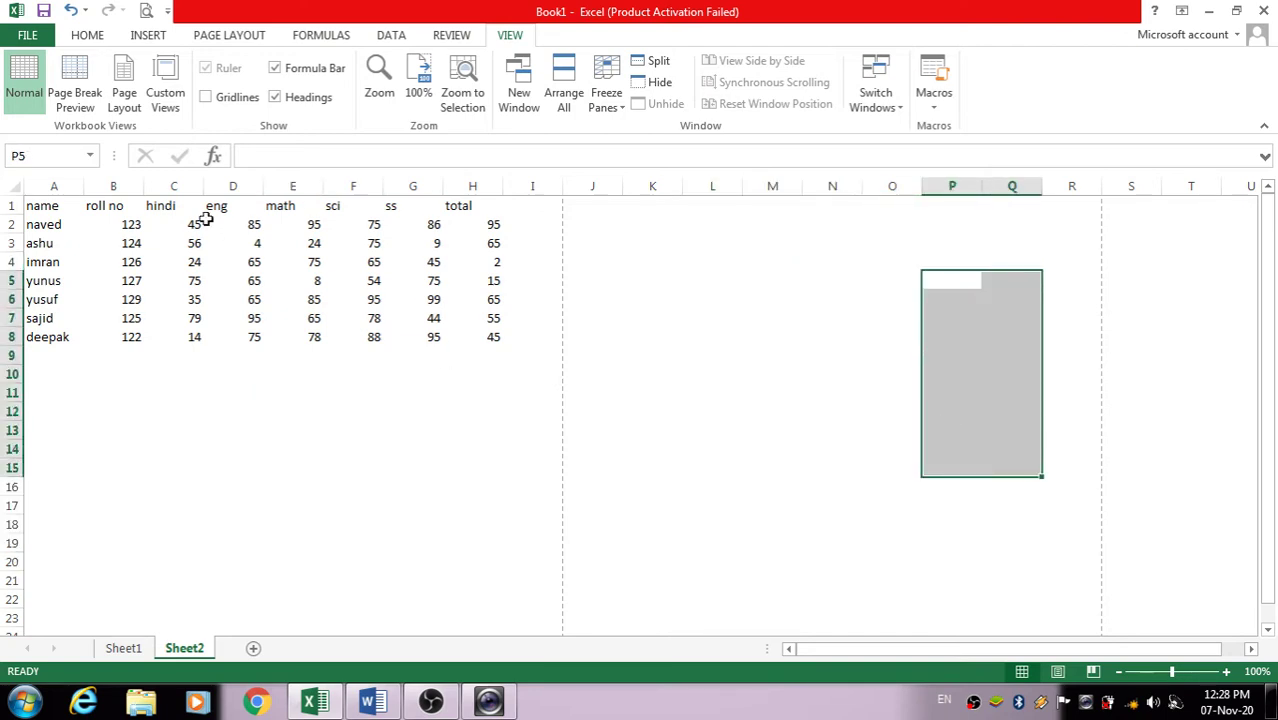
click(206, 100)
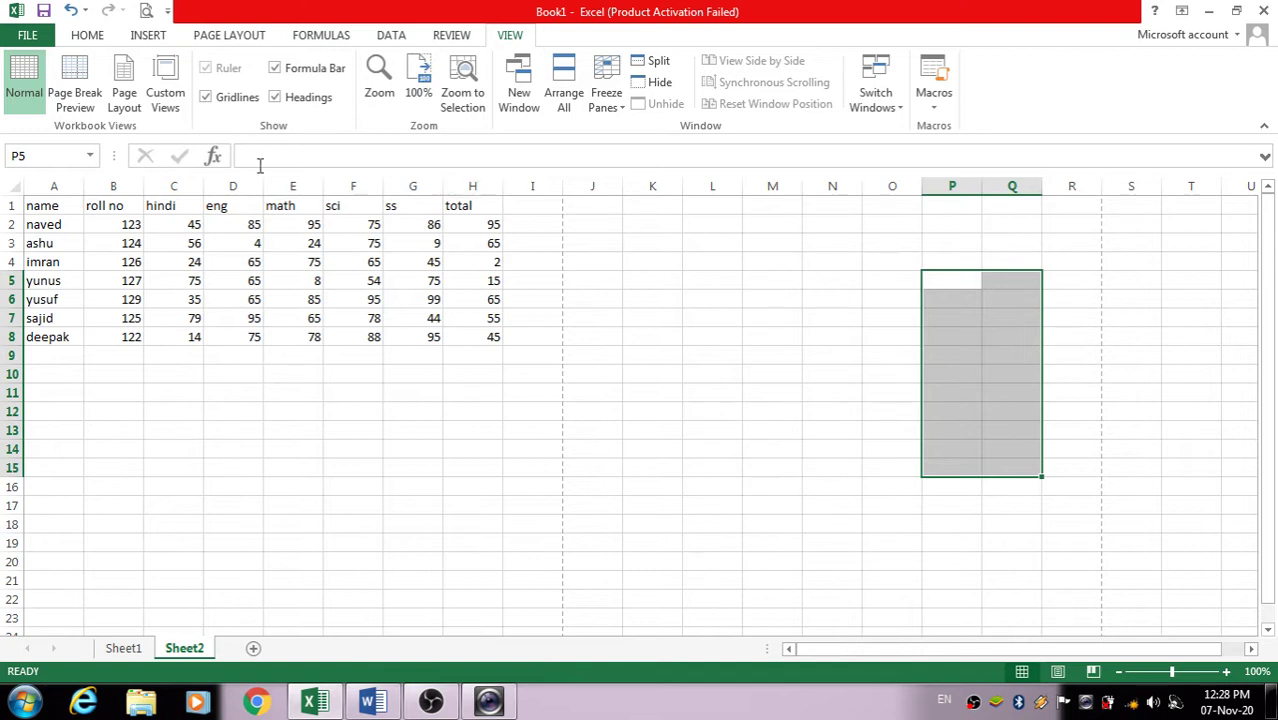
click(207, 101)
click(838, 467)
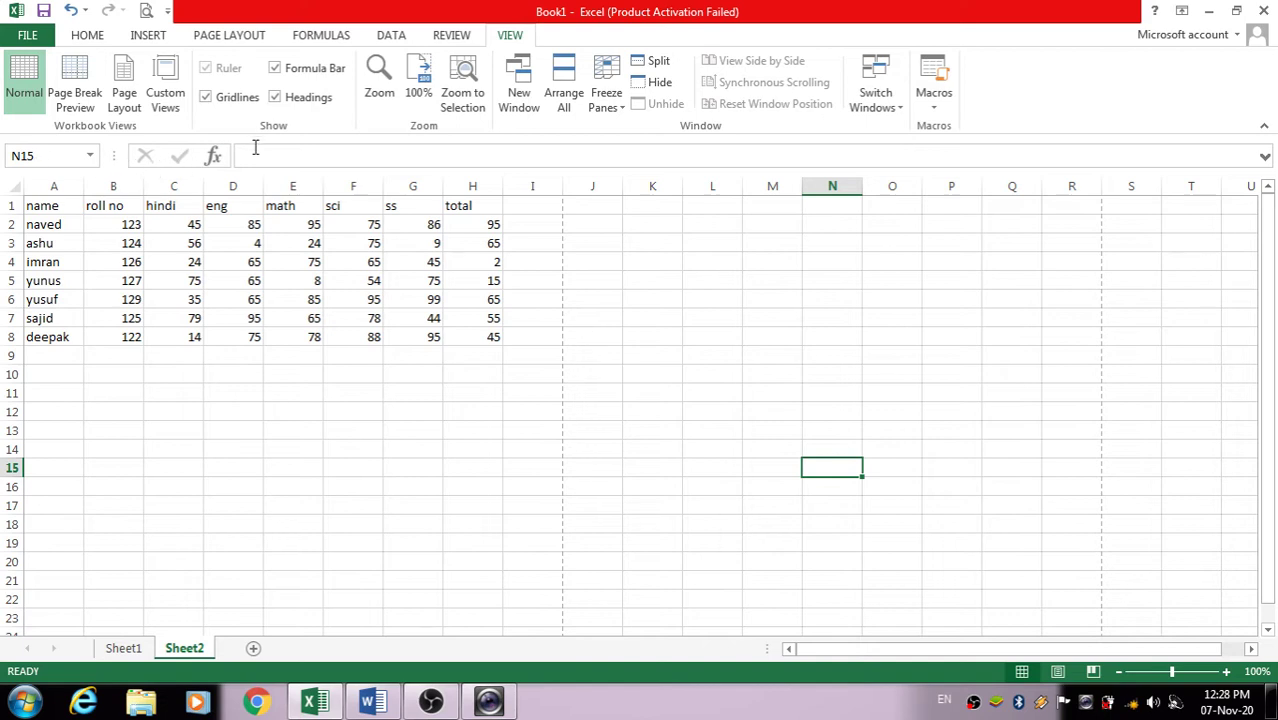
Hide and restore the formula bar twice, and do the same once with the row and column headings
click(275, 68)
click(276, 68)
click(276, 68)
click(276, 68)
click(290, 105)
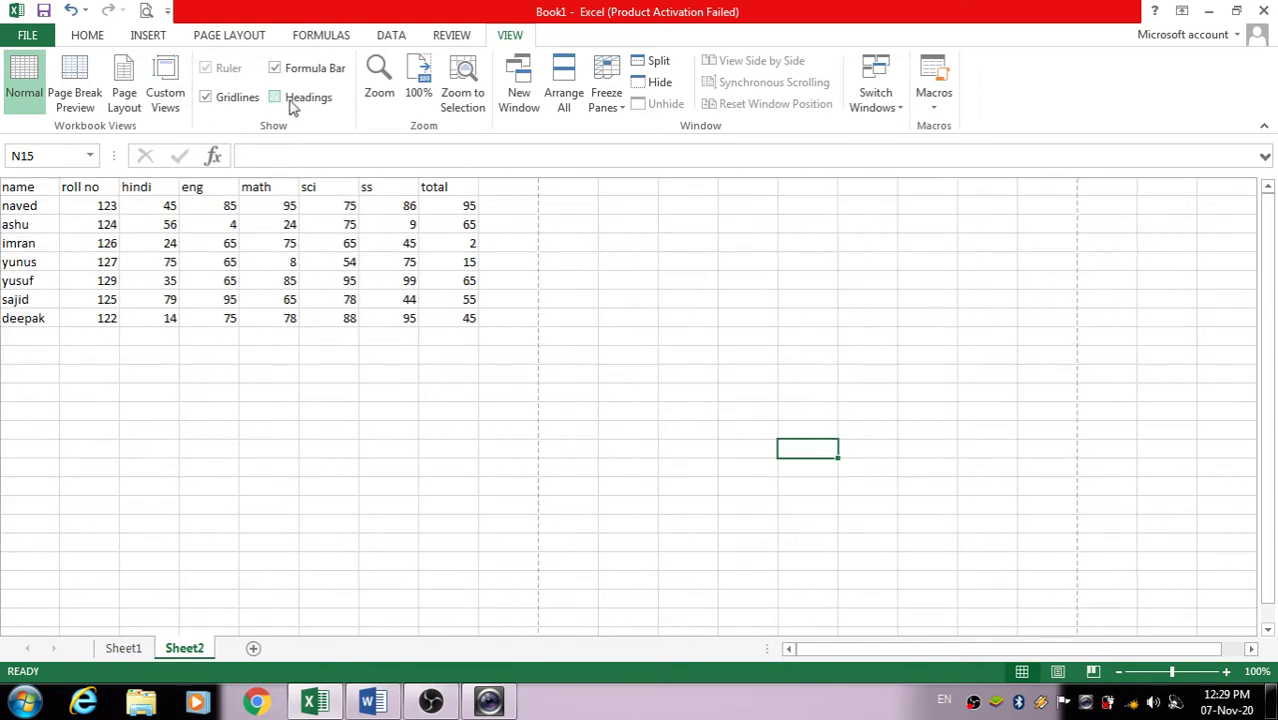
click(278, 98)
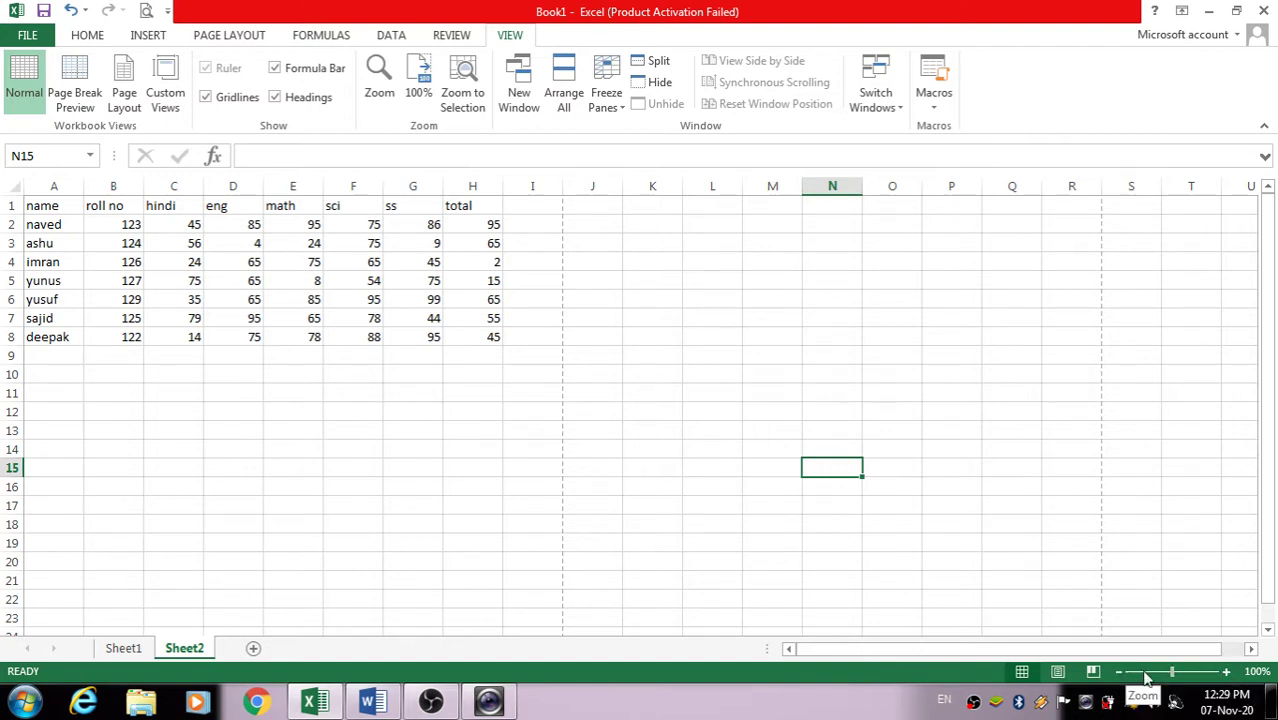
Zoom Sheet2 in to 170% and select the yusuf row's ss mark in G6
mouse_move(1174, 673)
mouse_down()
mouse_move(1195, 684)
mouse_move(1172, 686)
mouse_up()
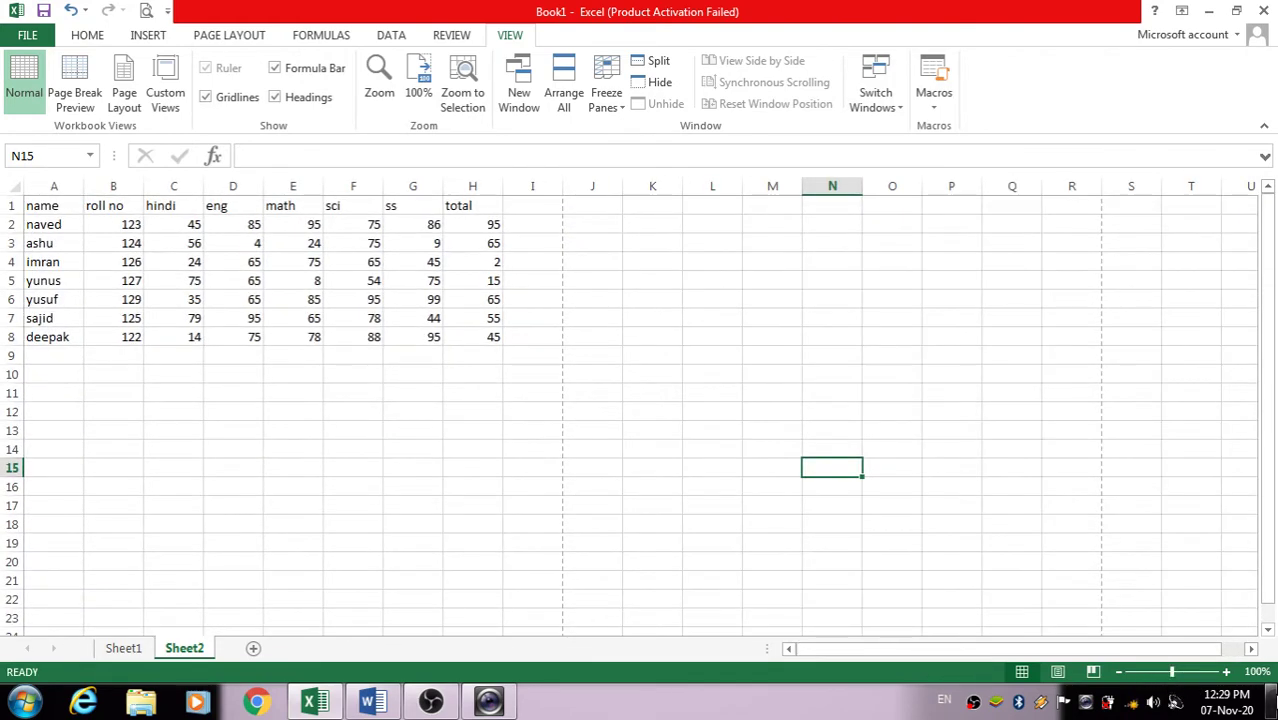
click(1226, 672)
click(1226, 672)
click(1226, 672)
click(1226, 672)
click(1226, 672)
click(1226, 672)
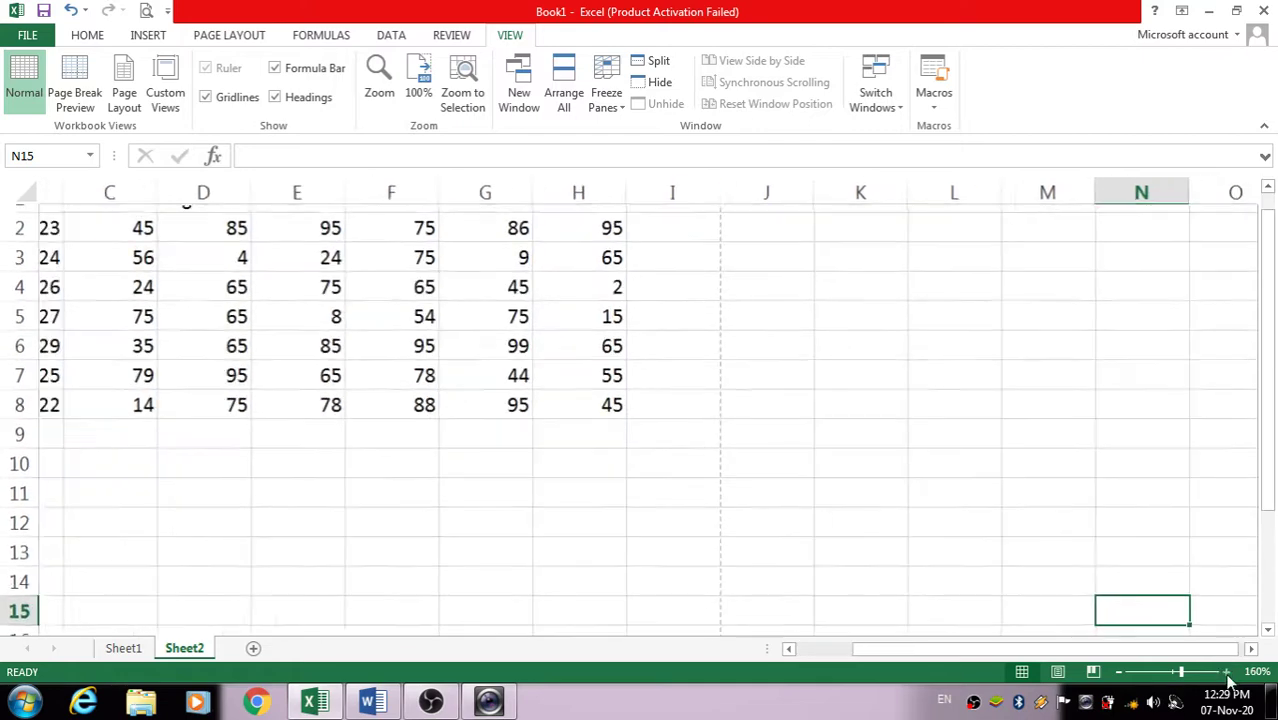
click(1226, 672)
click(370, 316)
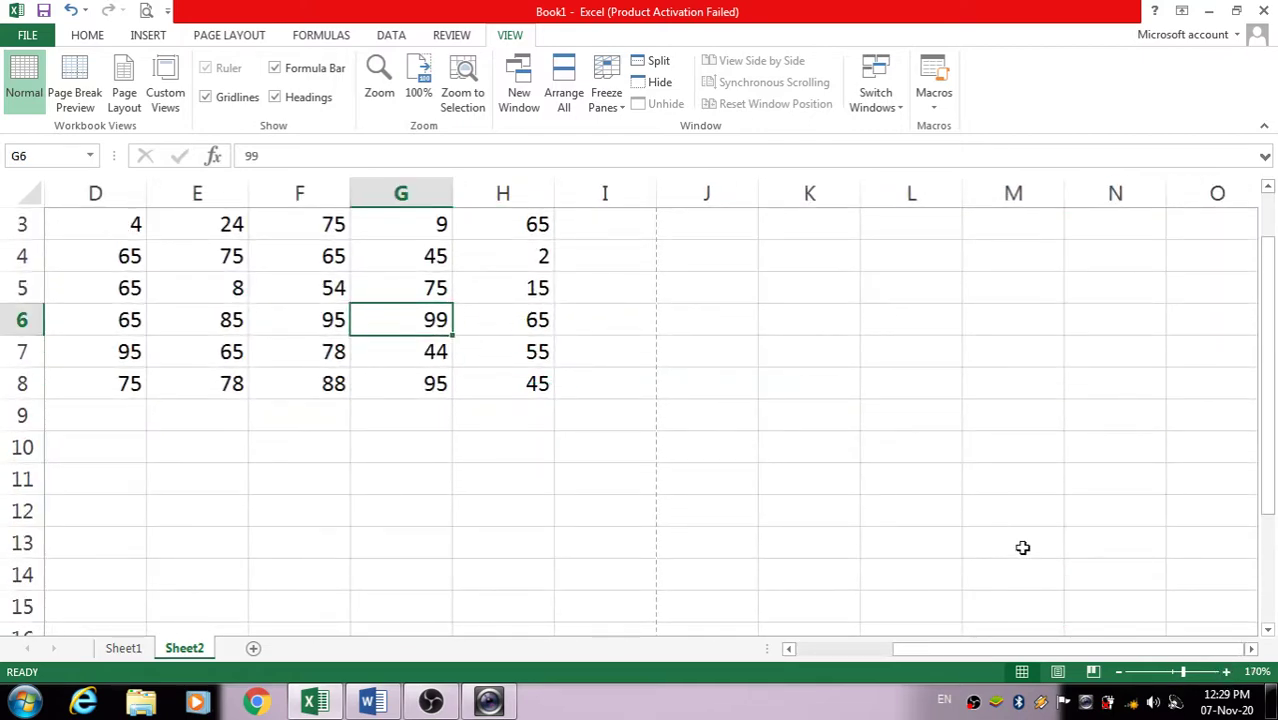
Zoom Sheet2 out to 90% and select cell A2
click(1118, 672)
click(1118, 672)
click(1118, 672)
click(1118, 672)
click(1118, 672)
click(1118, 672)
click(1118, 672)
click(1118, 672)
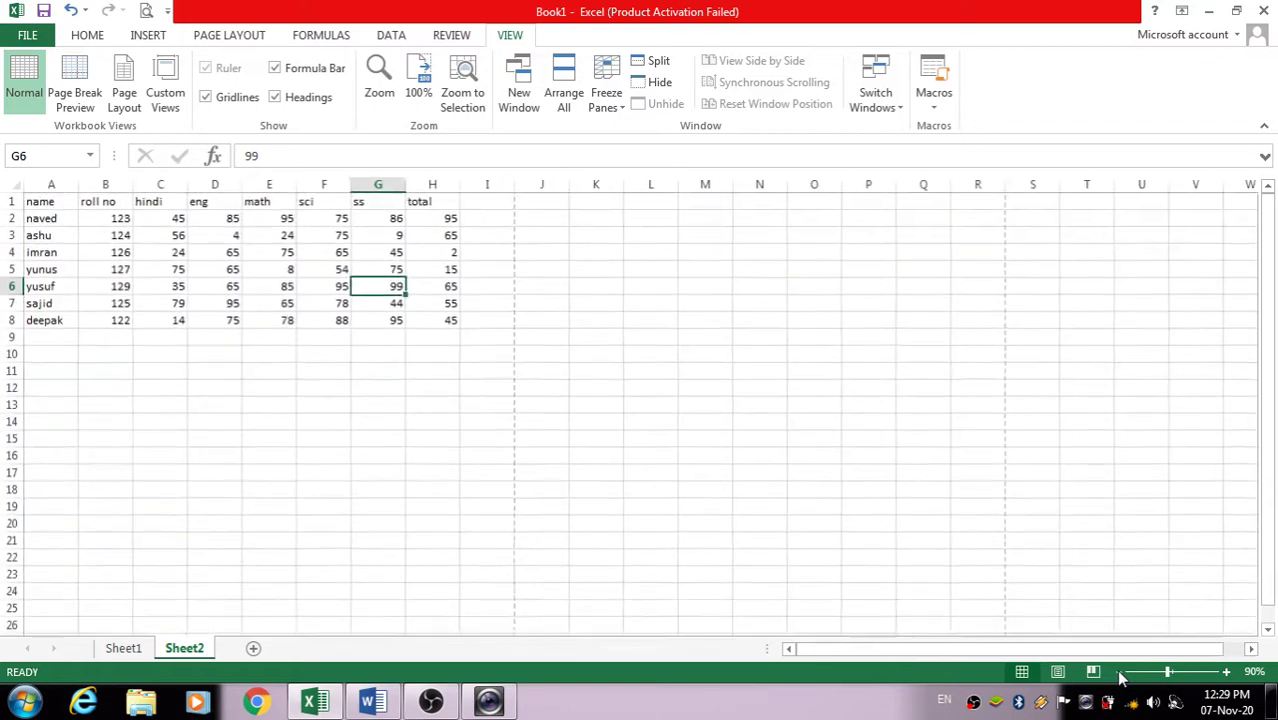
click(38, 218)
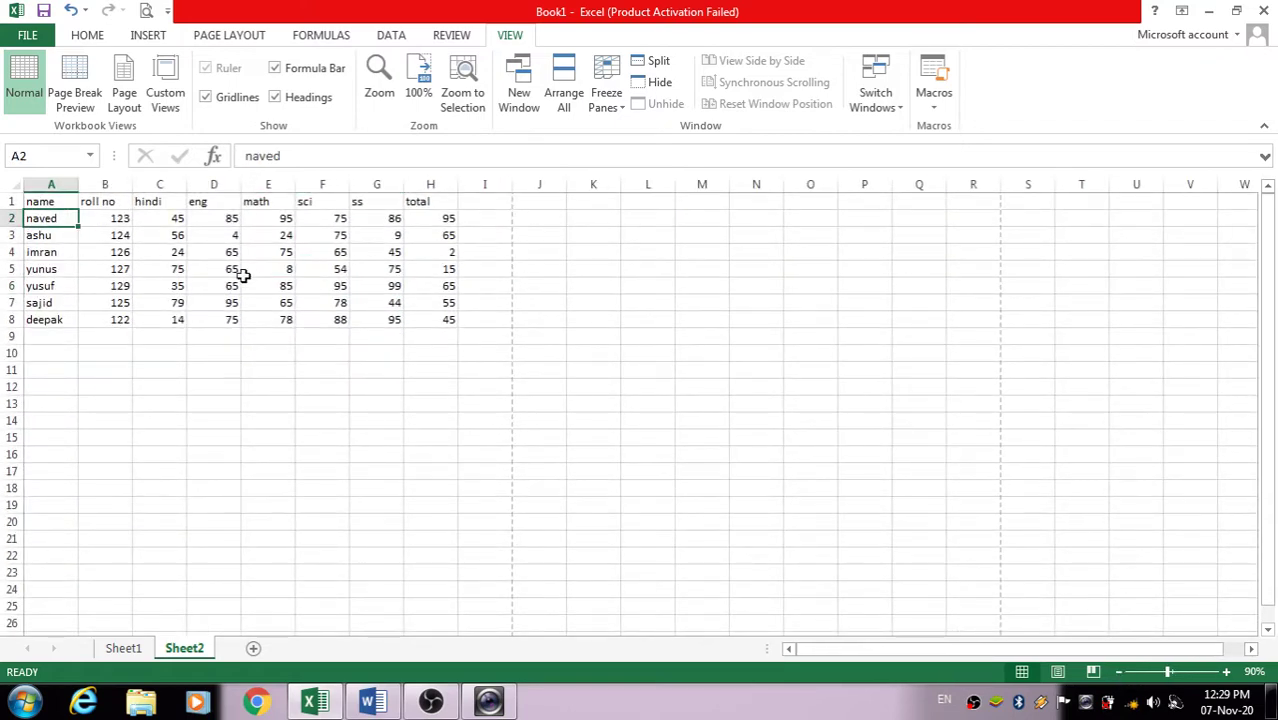
Zoom Sheet2 in to 200% around the marks table
double_click(1230, 672)
double_click(1230, 672)
double_click(1230, 672)
click(1230, 672)
double_click(1230, 672)
click(1230, 672)
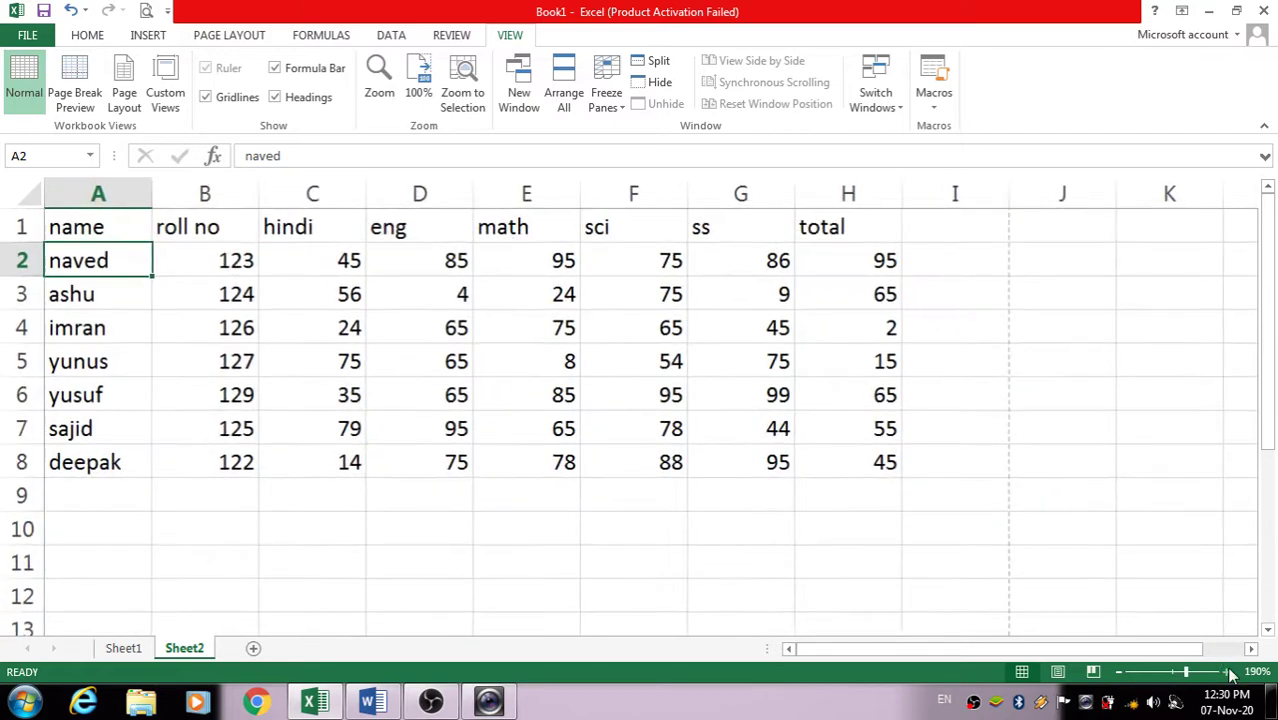
click(1230, 672)
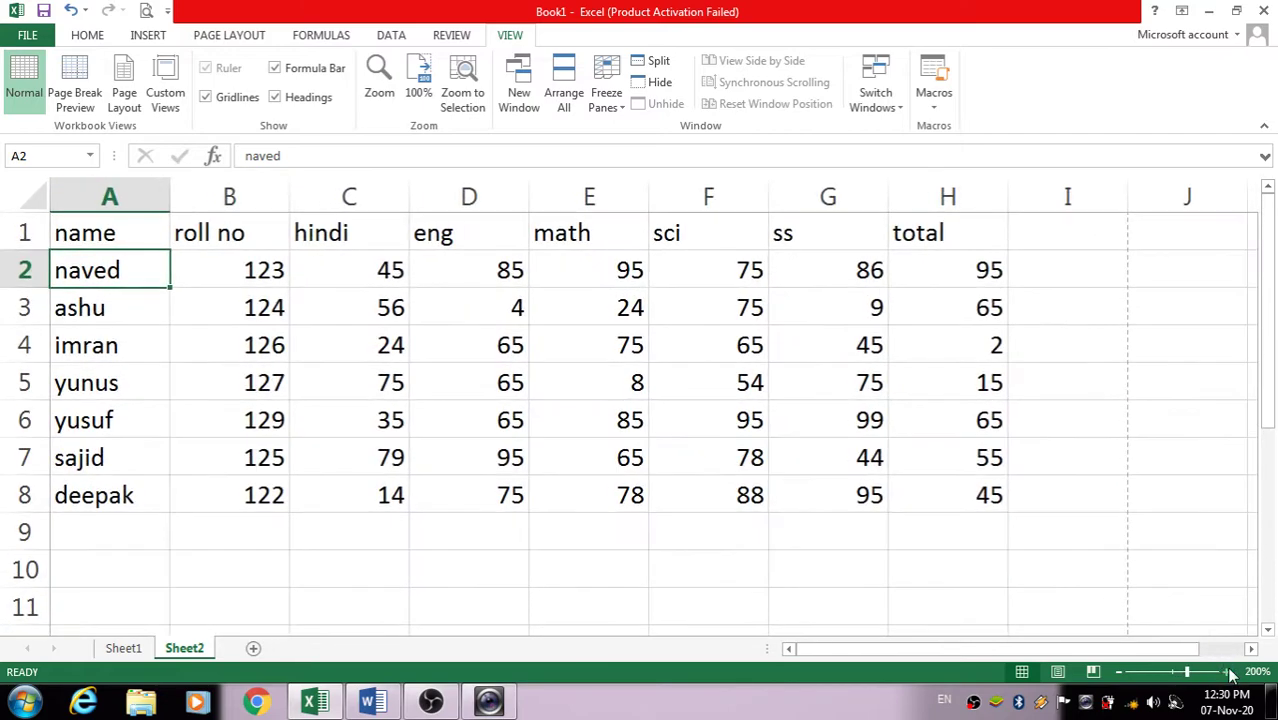
Zoom Sheet2 out to 160% and on down to 100%
double_click(1118, 672)
click(1118, 672)
click(1118, 672)
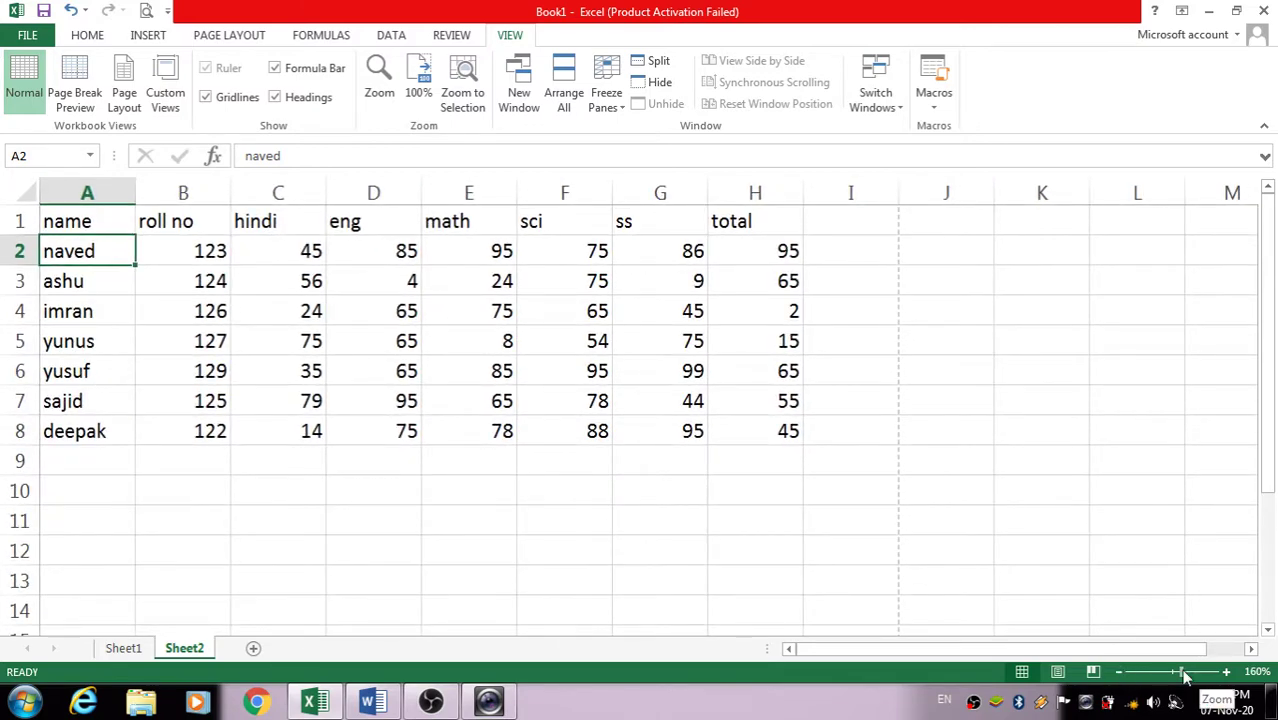
drag(1185, 677, 1179, 677)
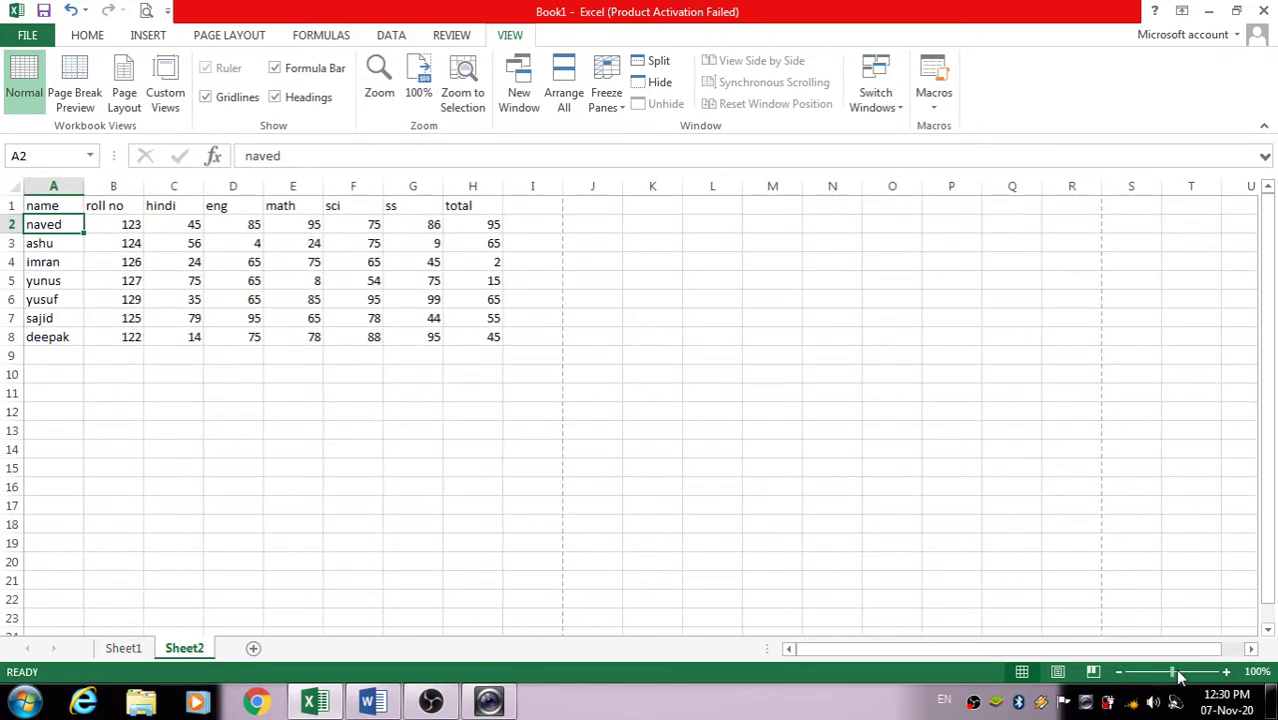
Zoom Sheet2 in to 210%, reduce it to 200%, and reset the magnification to 100%
click(1236, 672)
double_click(1236, 672)
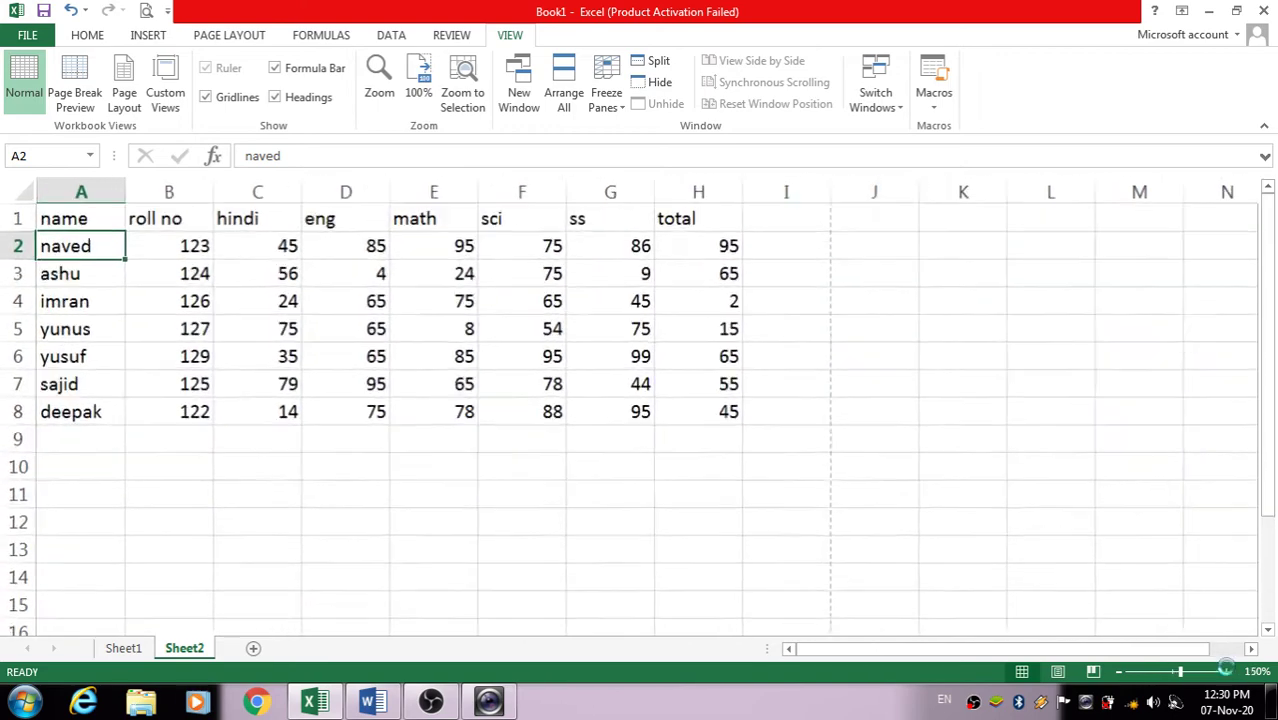
triple_click(1236, 672)
triple_click(1236, 672)
click(1229, 672)
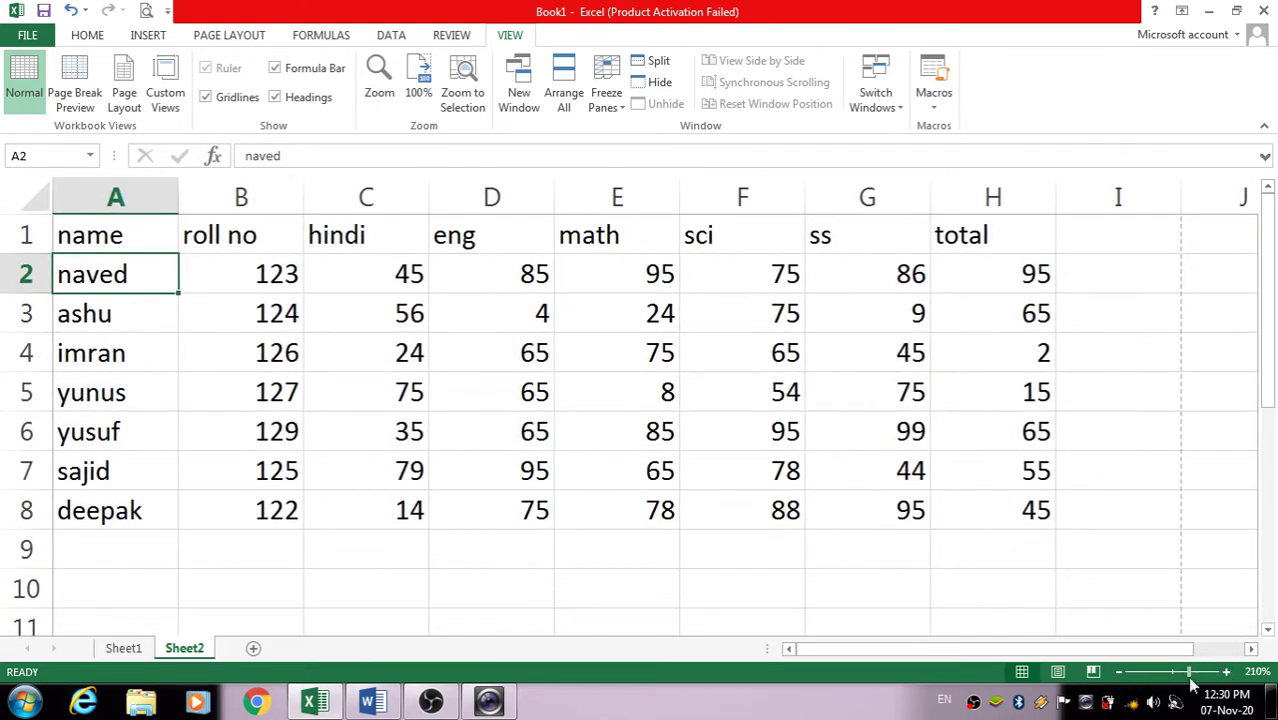
click(1119, 673)
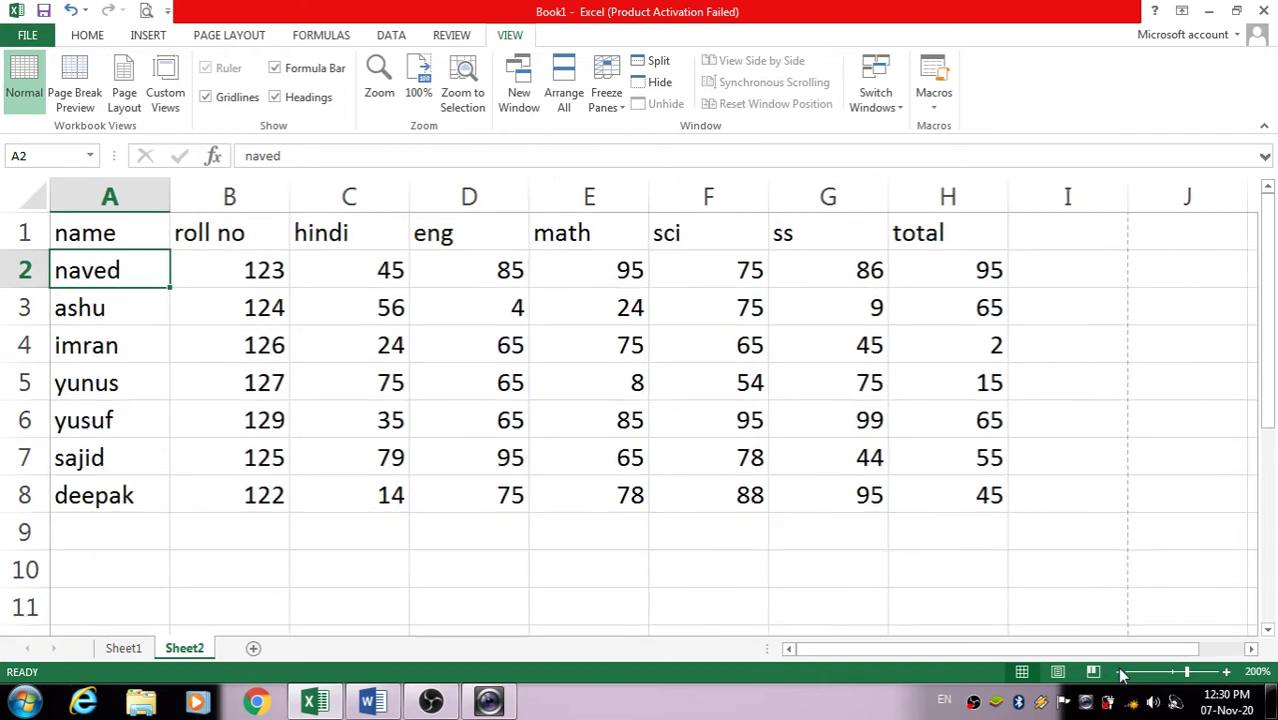
click(420, 80)
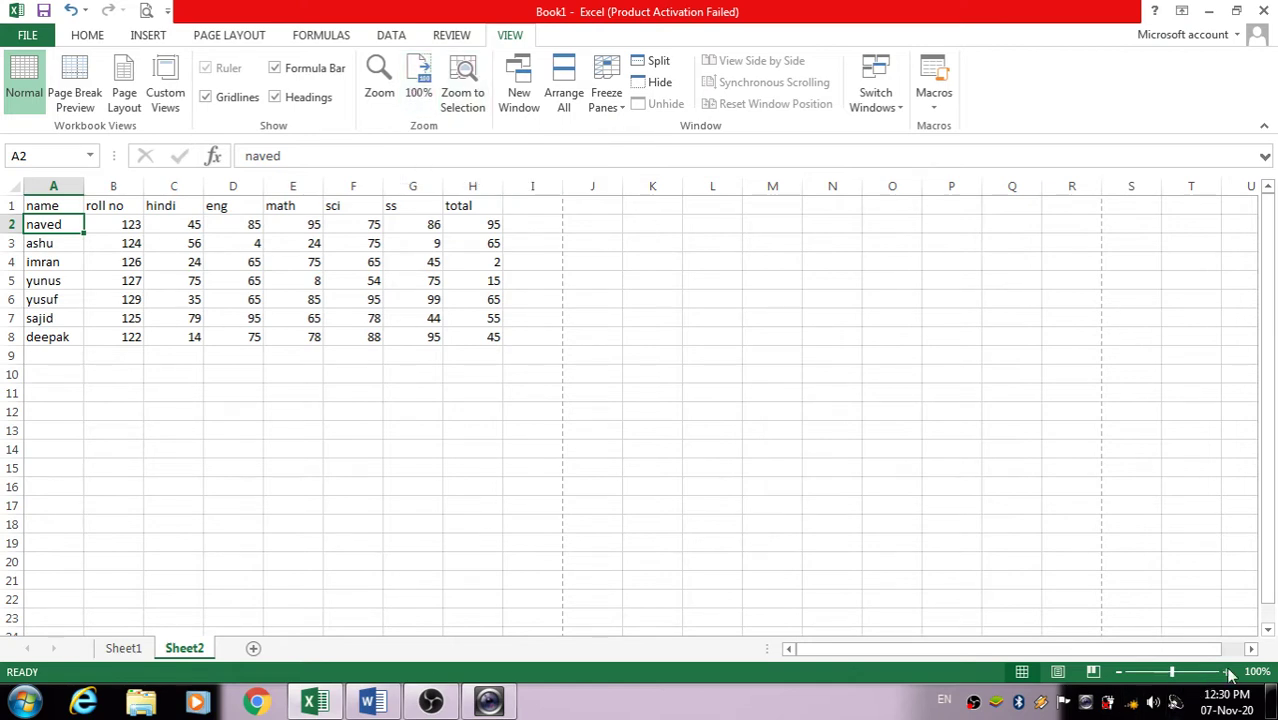
Set Sheet2's magnification to 200% and return it to 100%
click(380, 78)
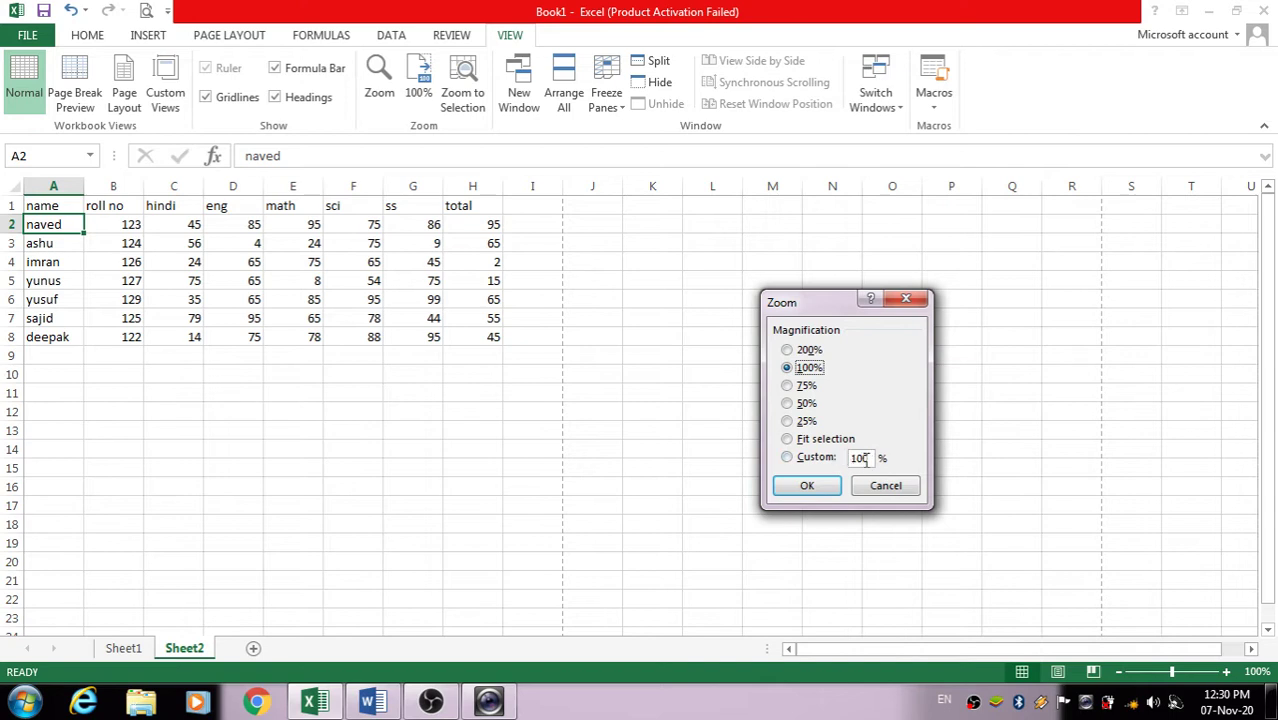
click(805, 352)
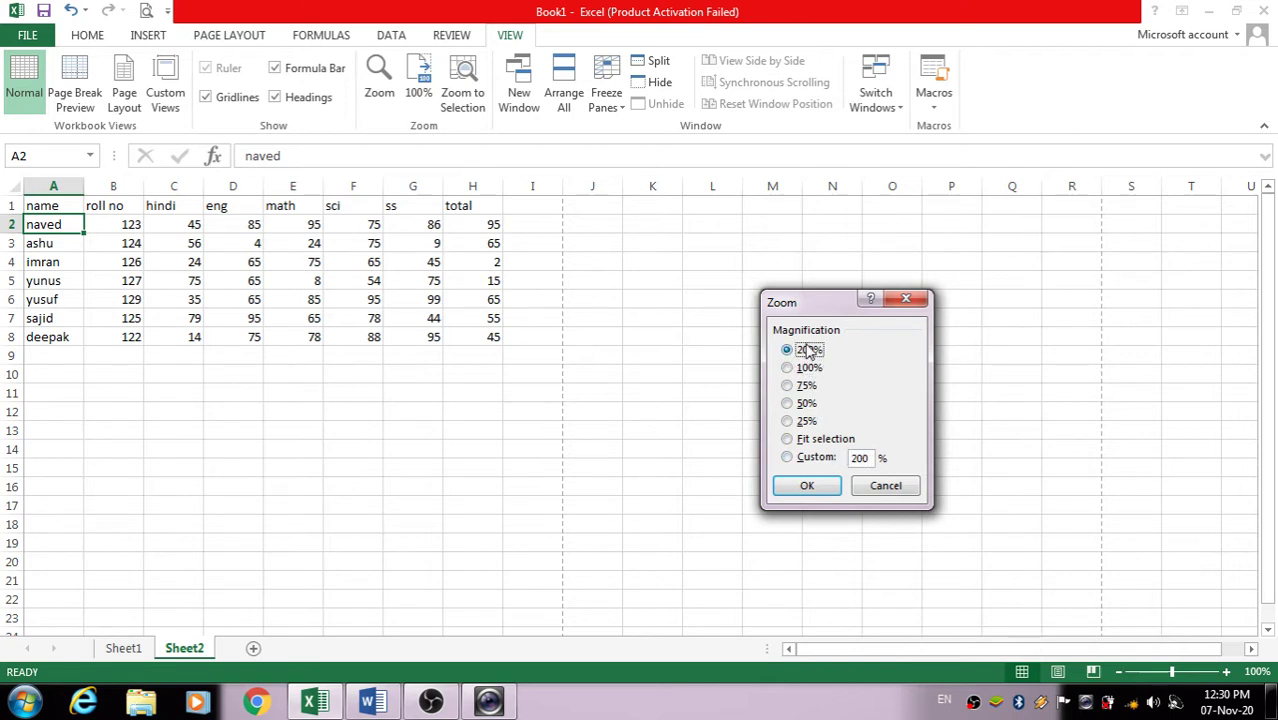
click(807, 486)
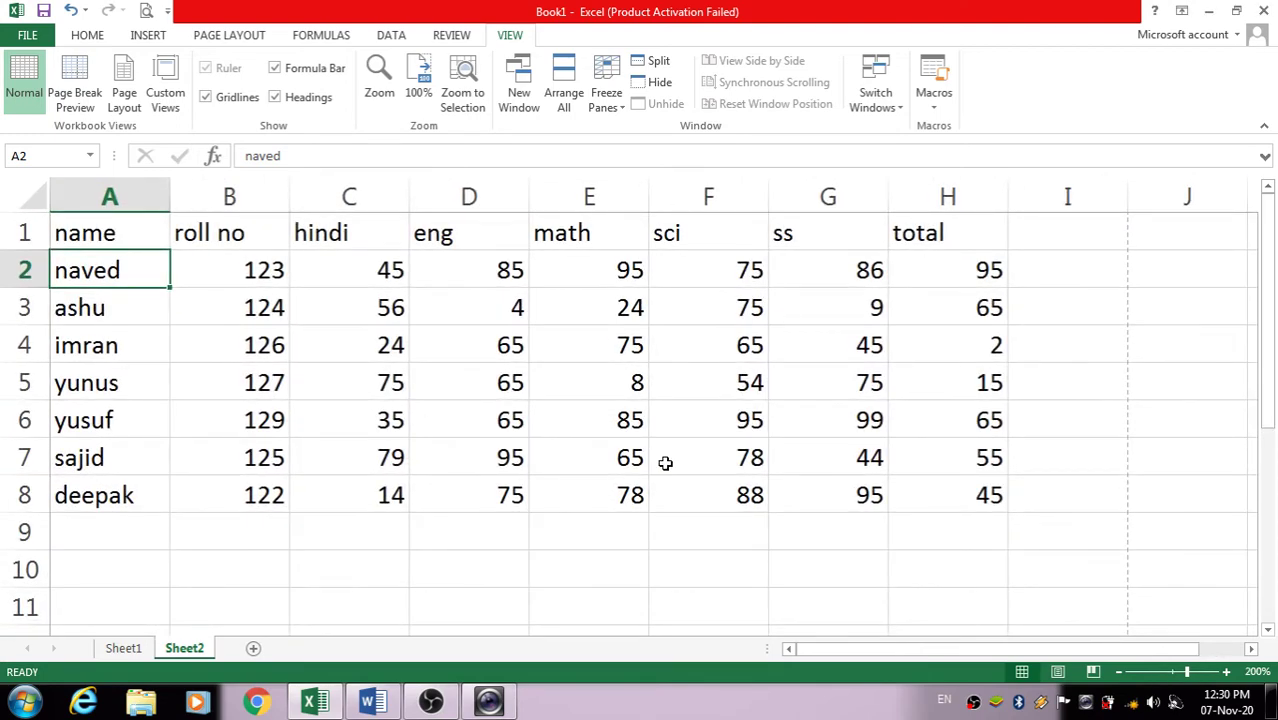
click(420, 77)
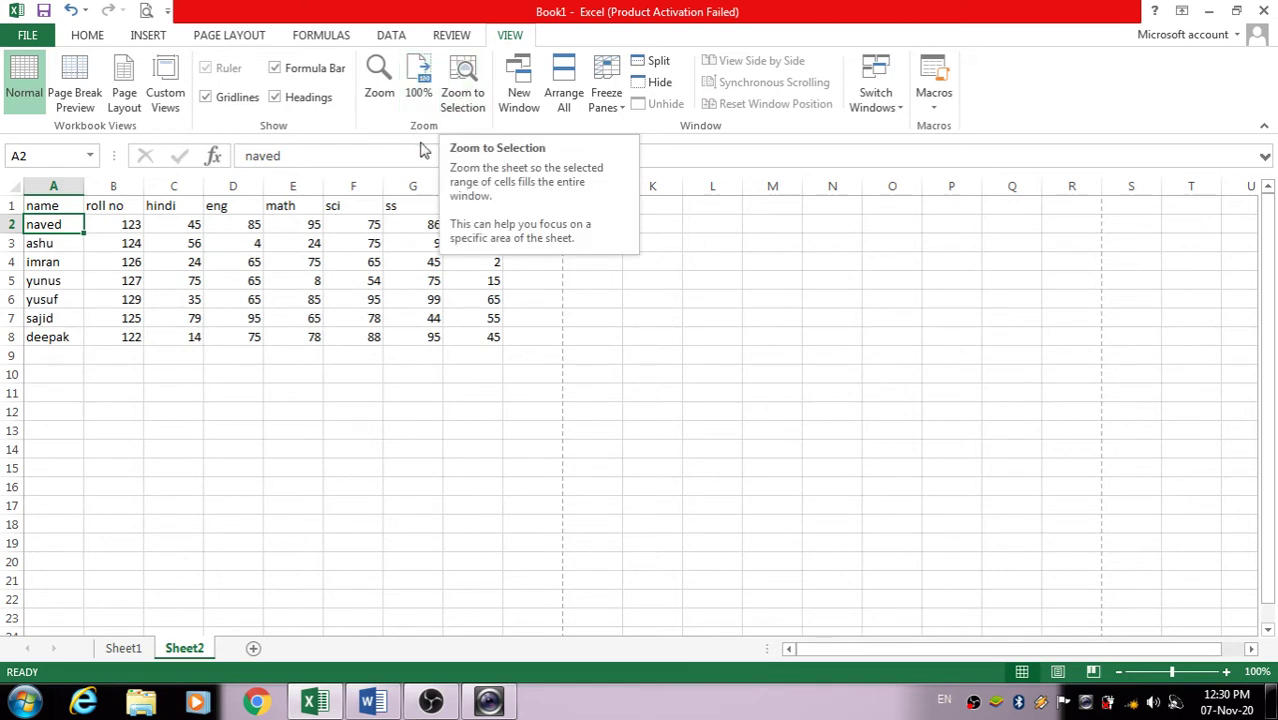
Switch to Sheet1, zoom to the selected range D22:H27, and reset the magnification to 100%
click(138, 649)
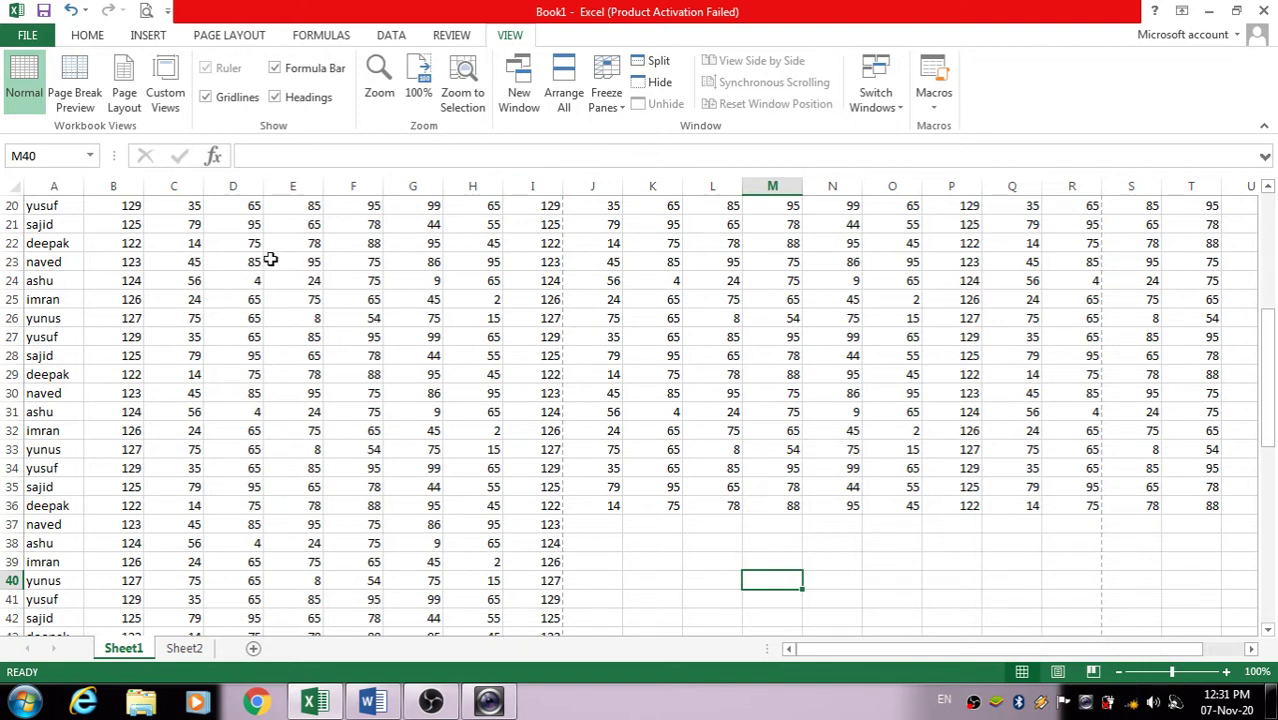
drag(250, 243, 453, 335)
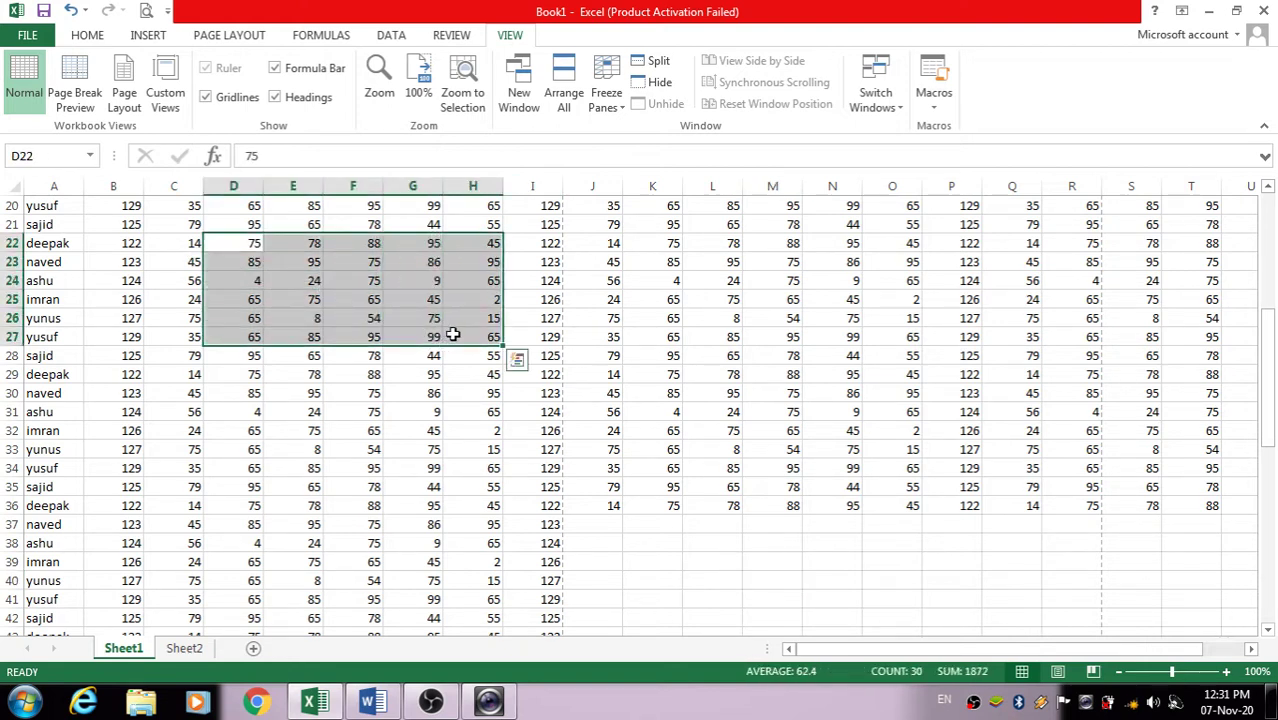
click(464, 94)
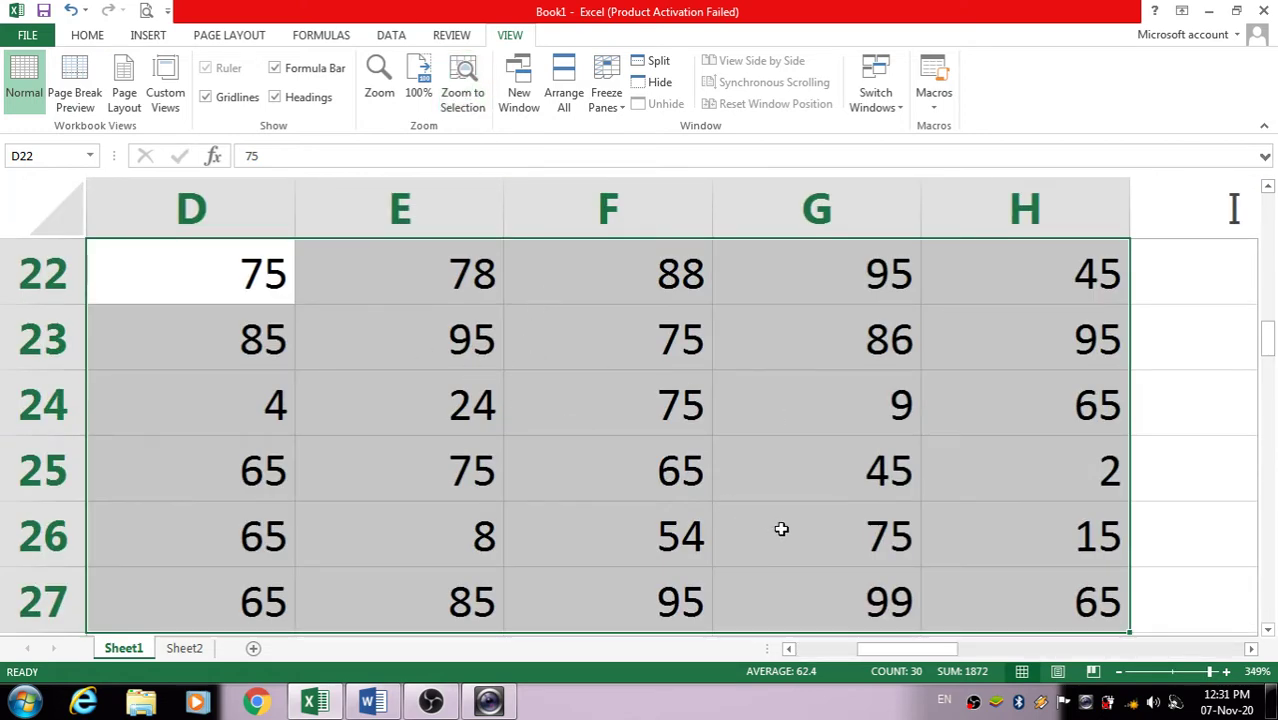
click(423, 72)
Zoom Sheet1 to the selected range J24:T35 and return the magnification to 100%
drag(434, 243, 1032, 452)
click(462, 95)
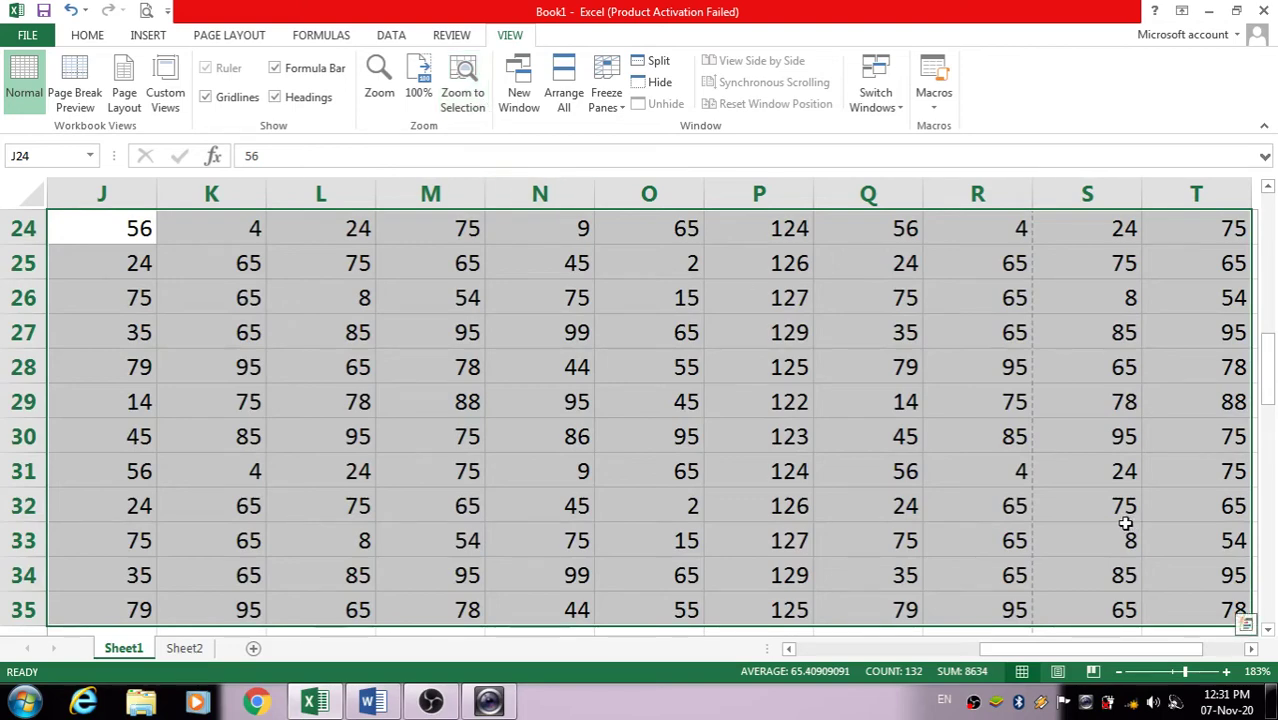
click(419, 84)
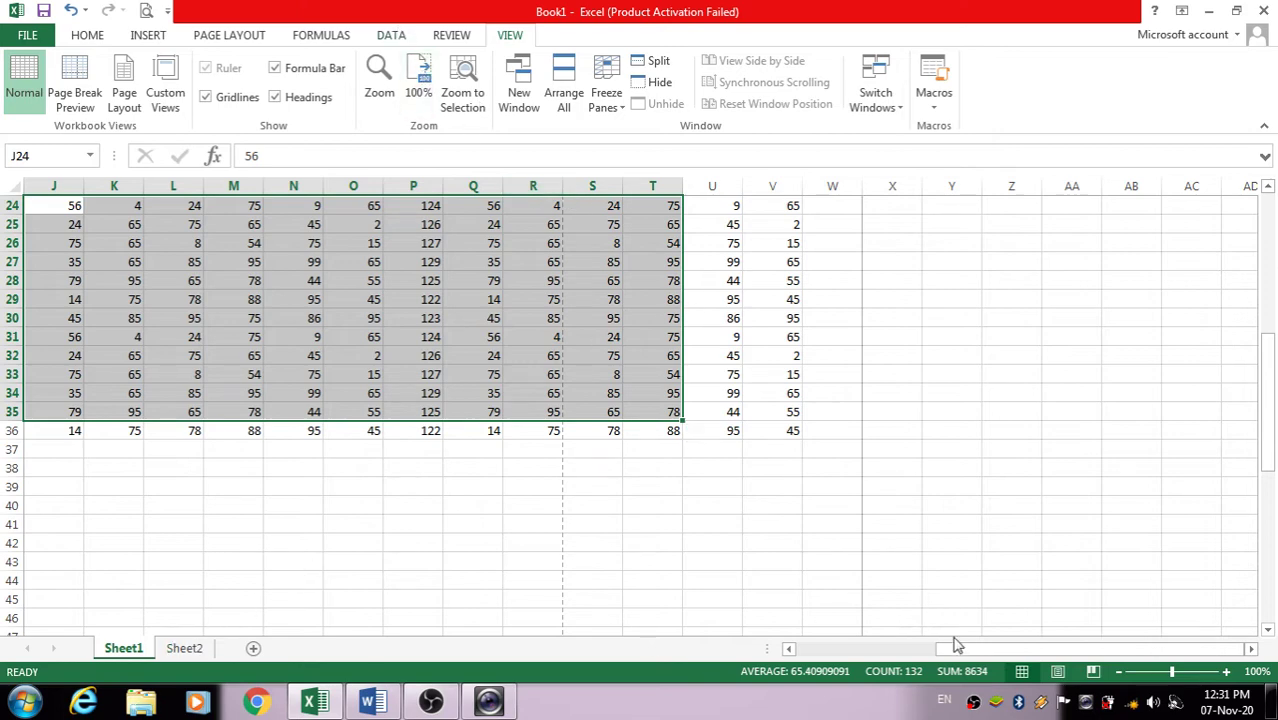
Return to the start of Sheet1's marks table and select cell A1
drag(962, 655, 817, 657)
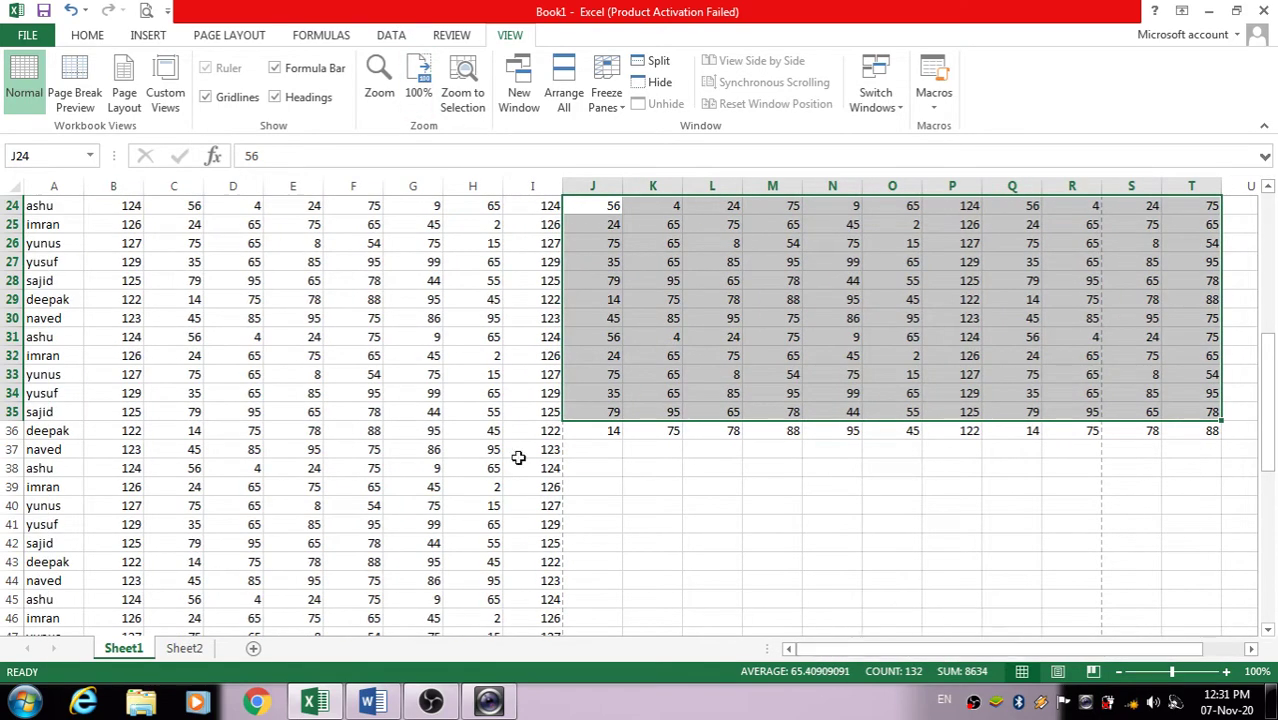
click(66, 208)
scroll(68, 215, up, 8)
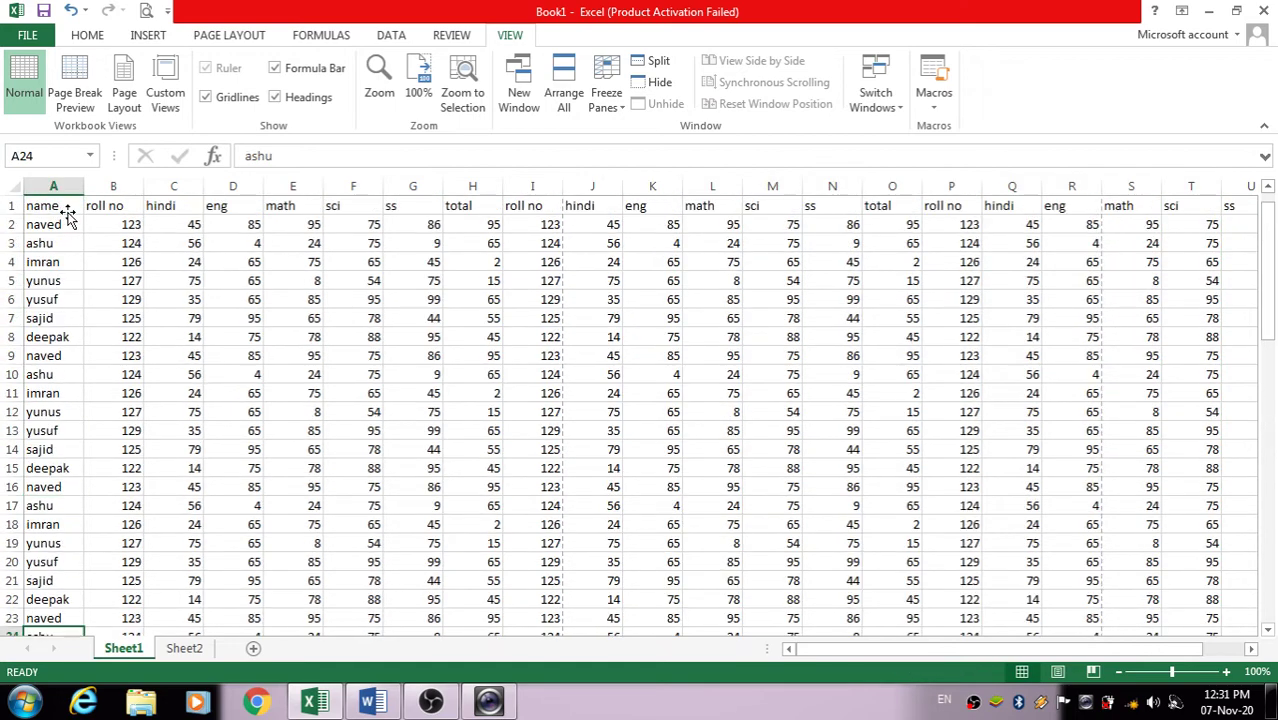
click(62, 207)
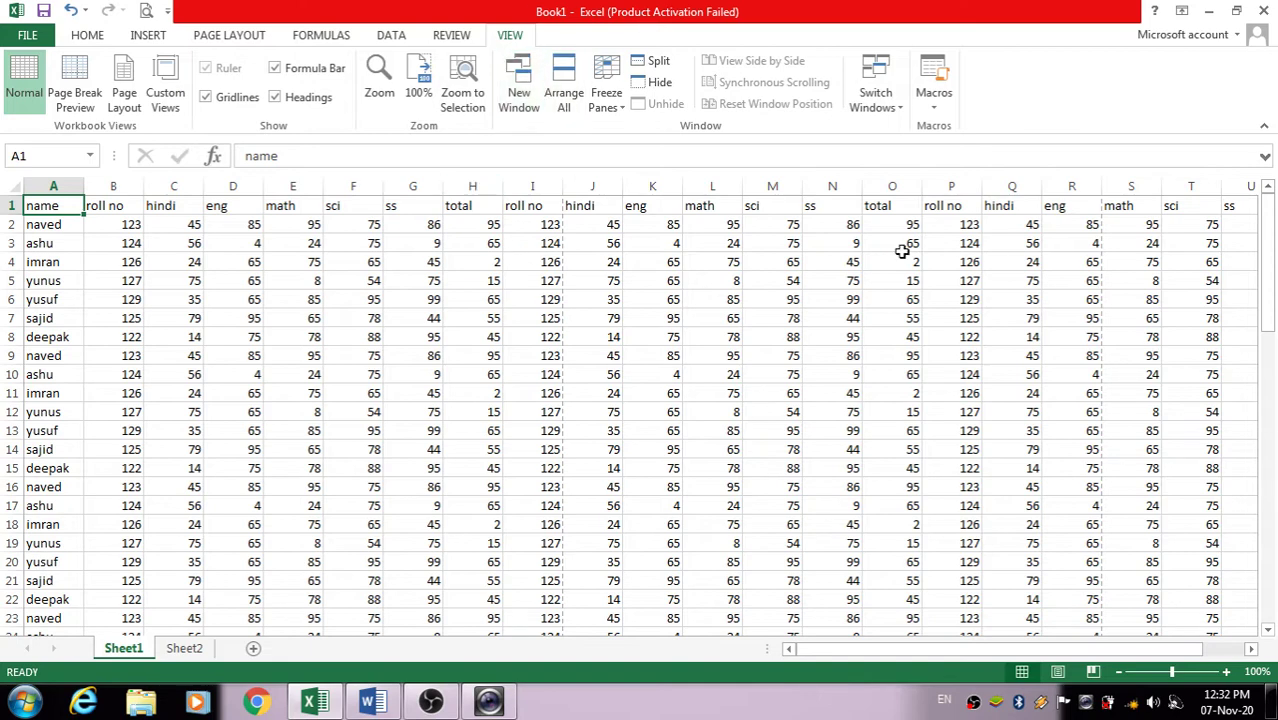
Open three additional windows of the Book1 workbook, previewing the open windows along the way
click(520, 98)
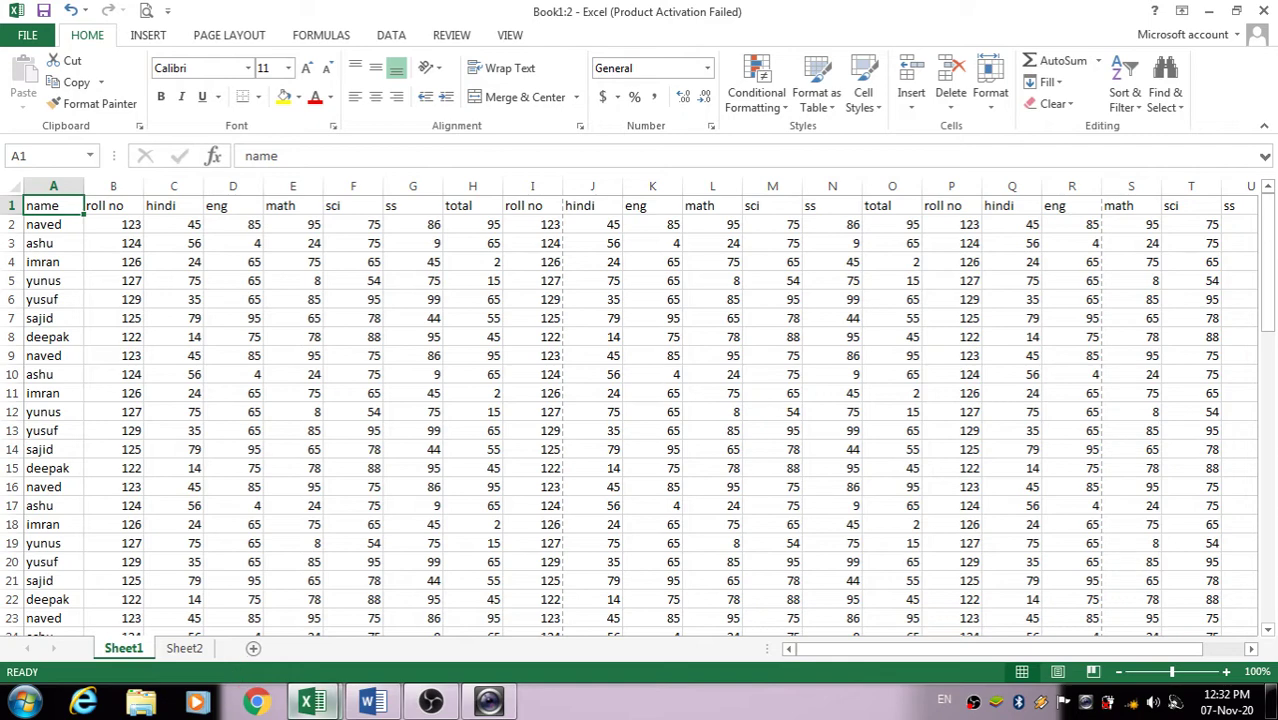
click(313, 701)
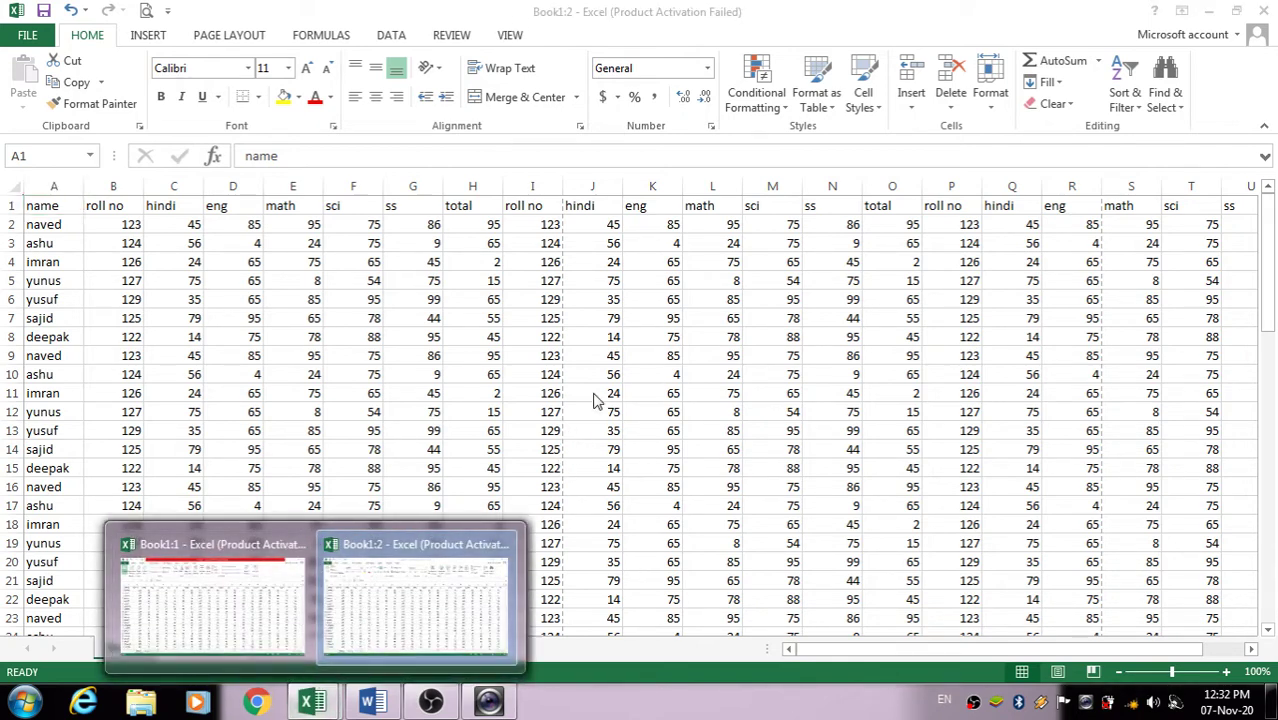
click(509, 36)
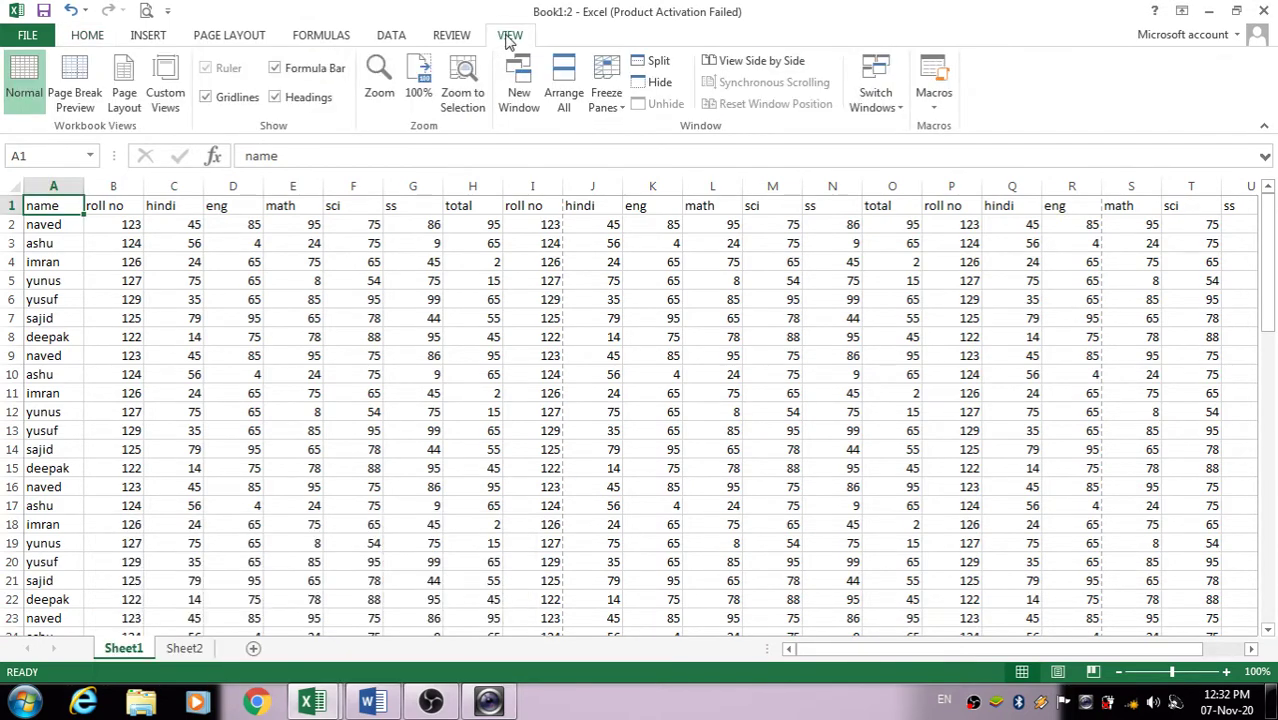
click(520, 92)
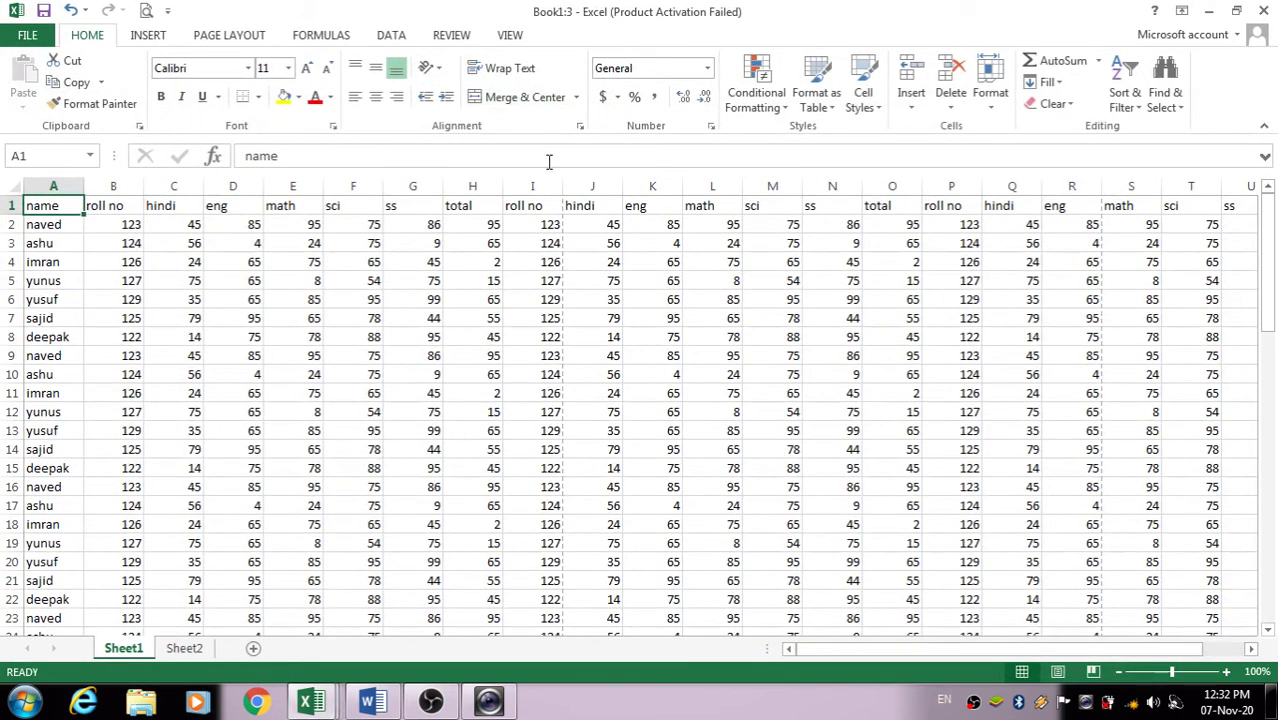
click(307, 703)
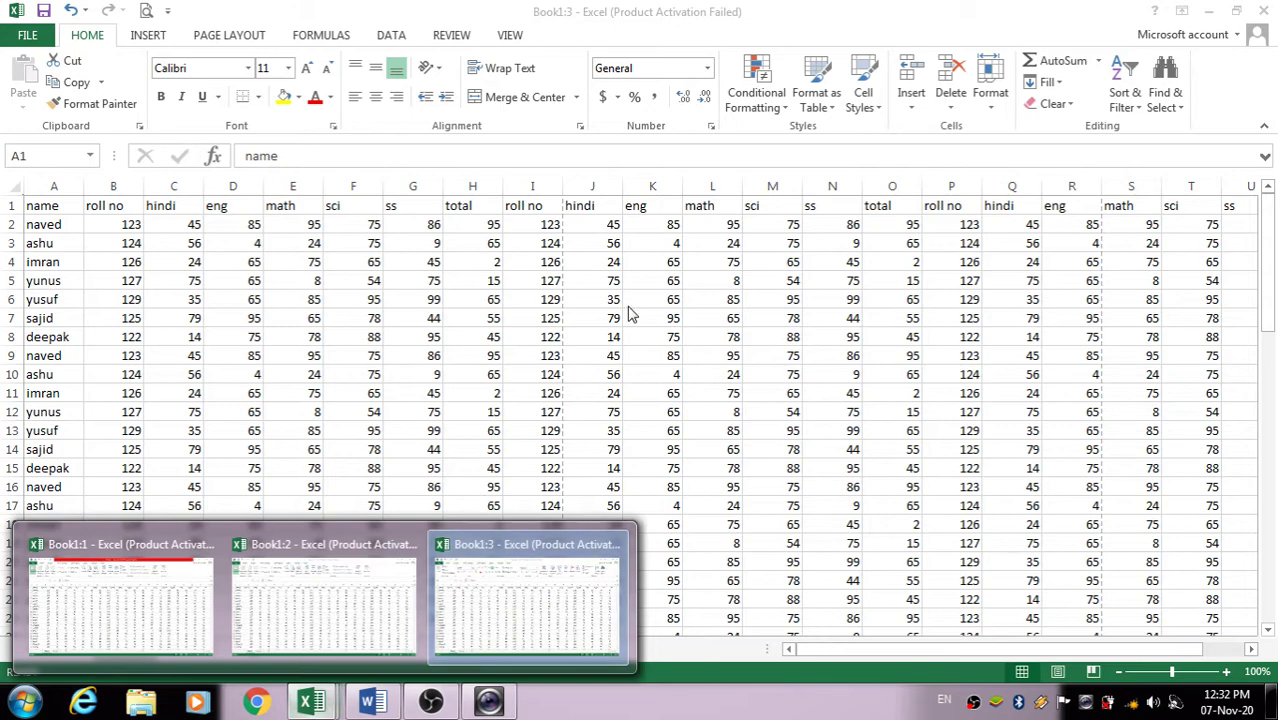
click(510, 35)
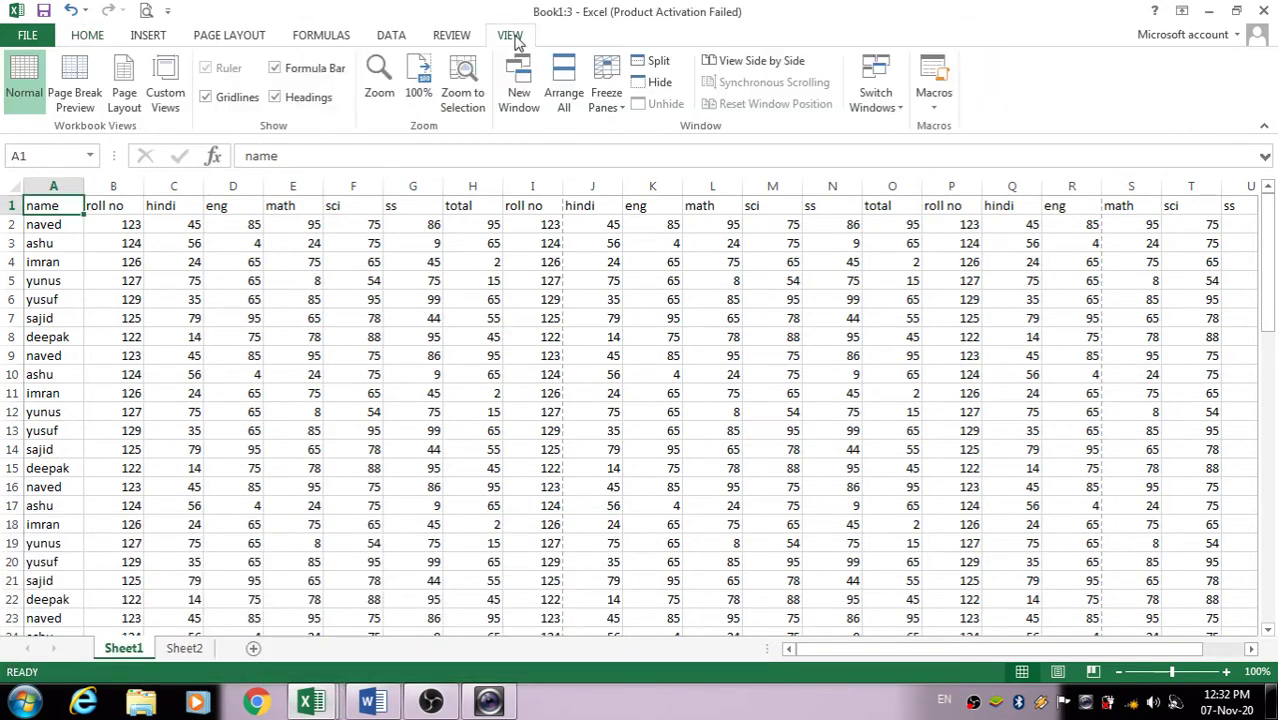
click(526, 92)
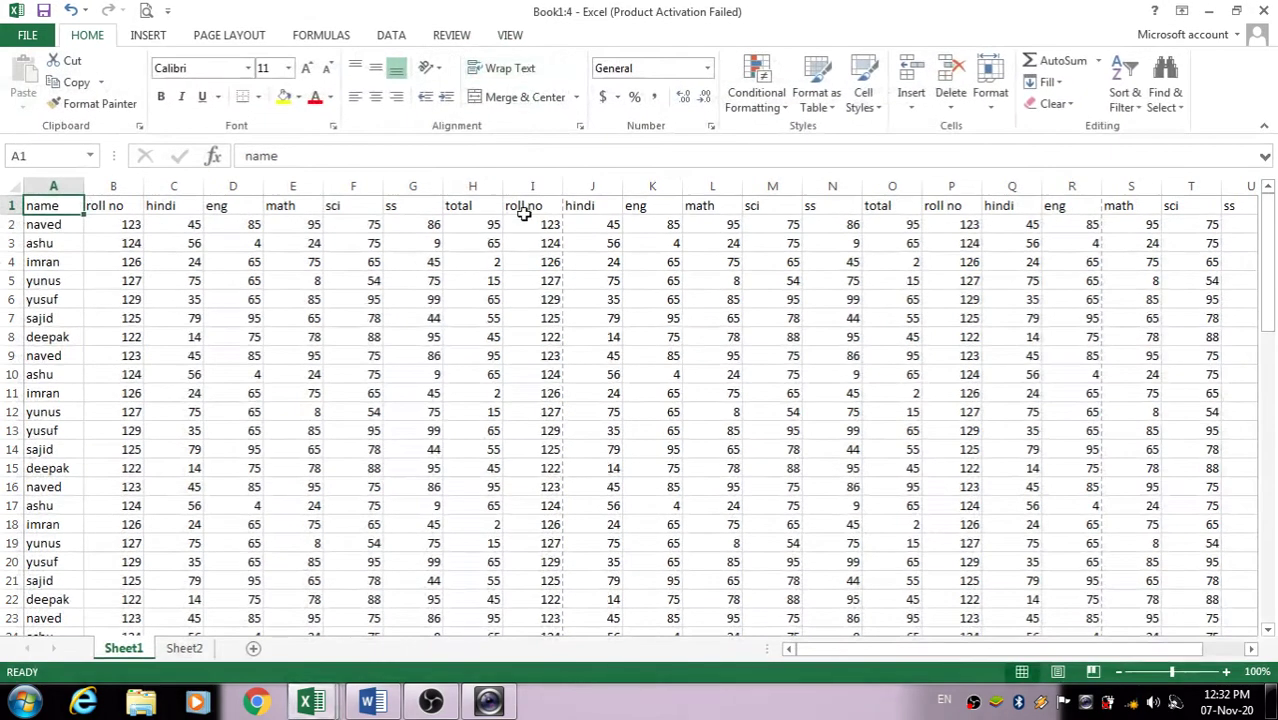
double_click(558, 18)
Switch between the first and fourth Book1 windows, return to the first, and preview all open windows
mouse_move(318, 702)
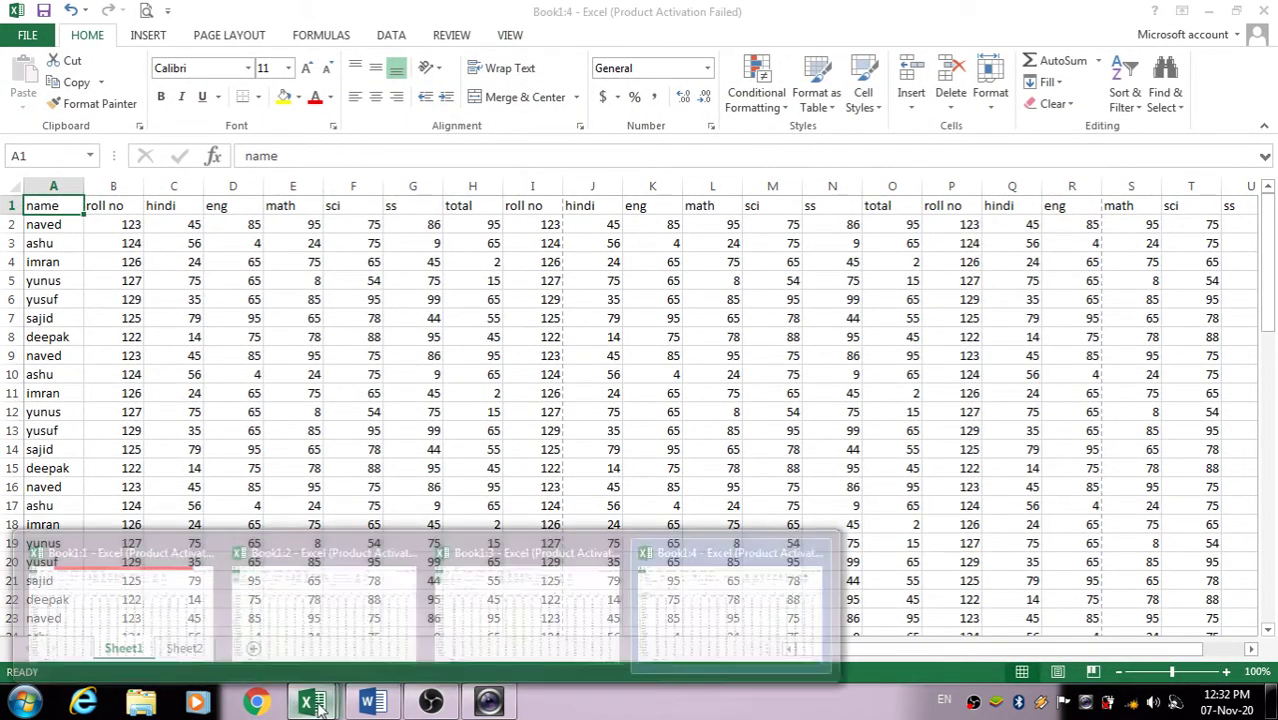
click(183, 627)
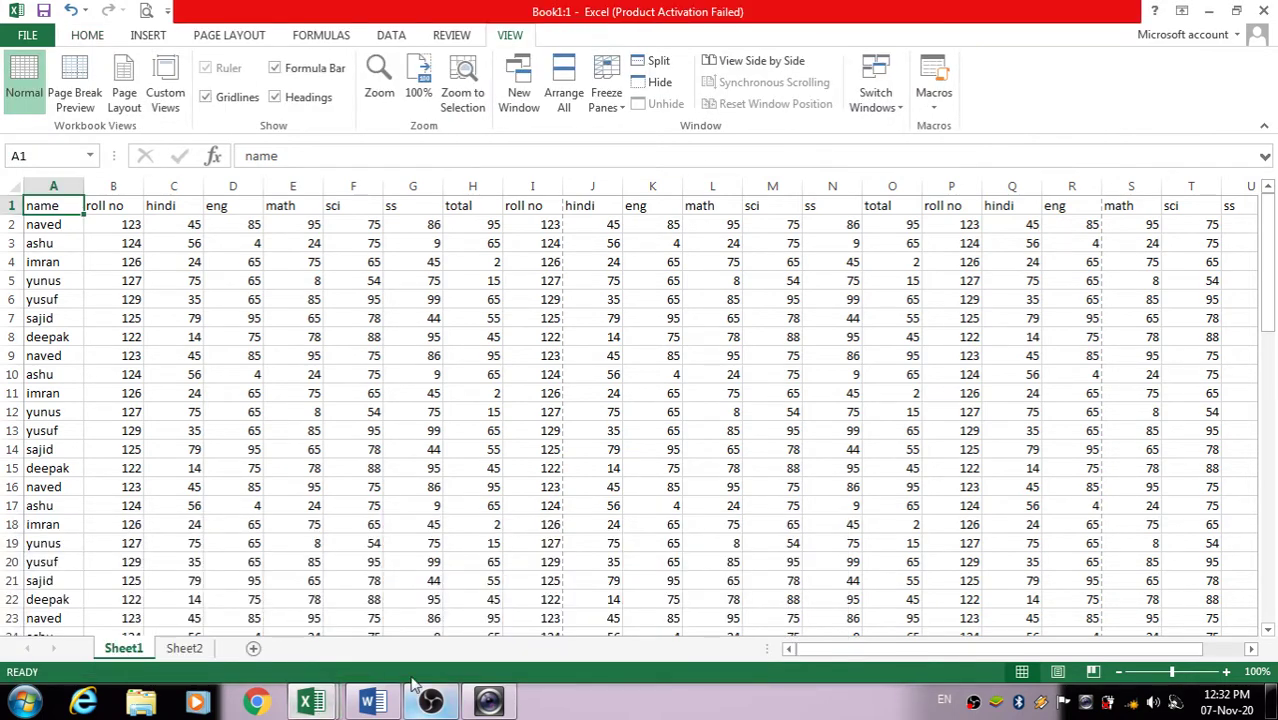
mouse_move(316, 702)
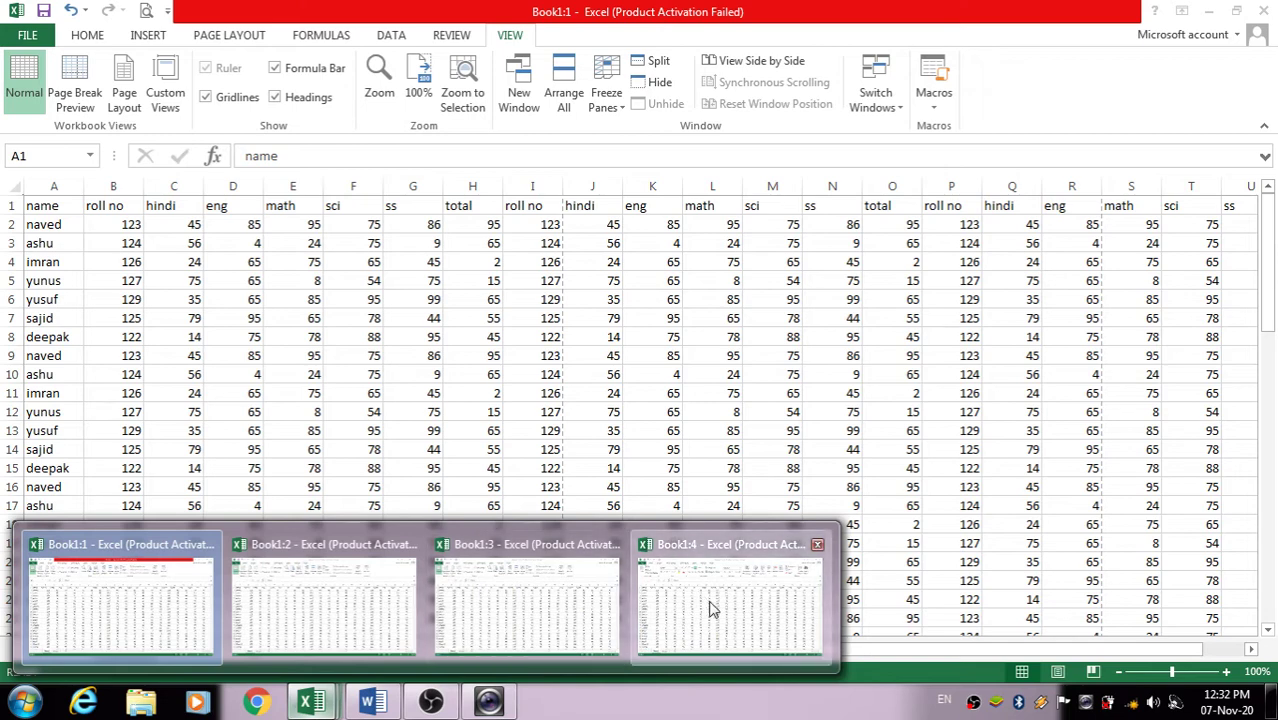
click(720, 575)
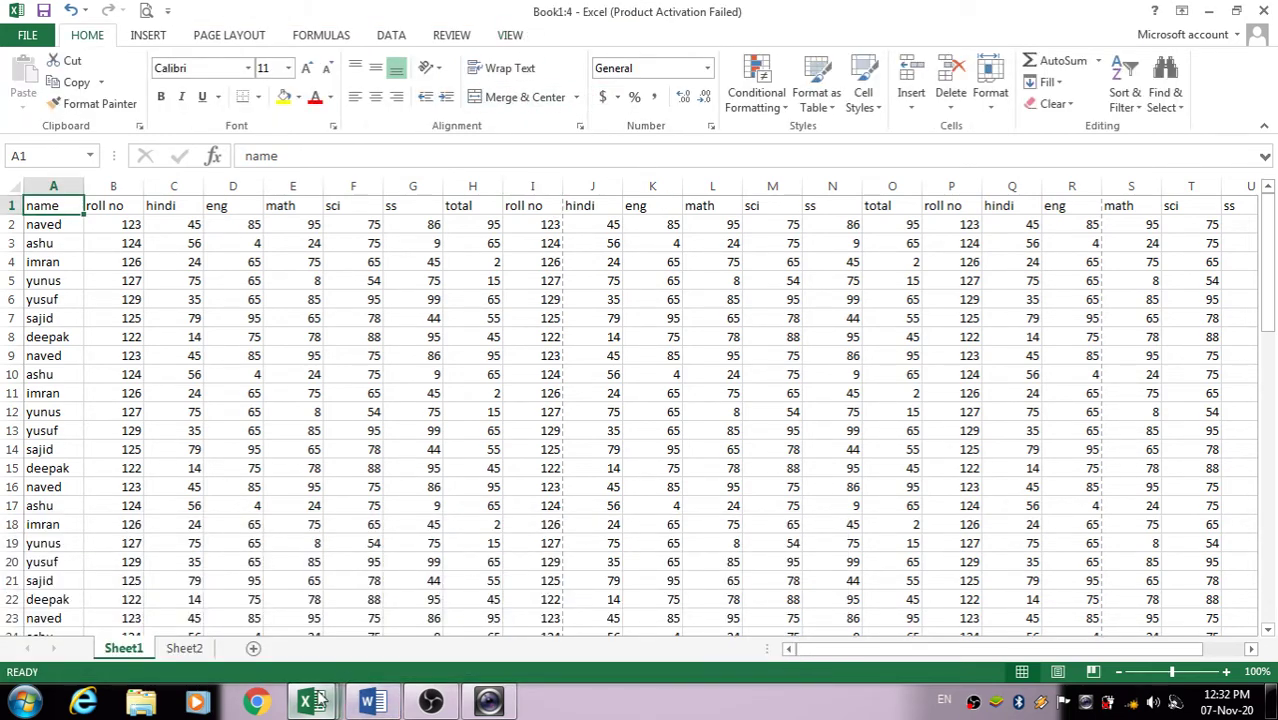
mouse_move(313, 703)
click(205, 620)
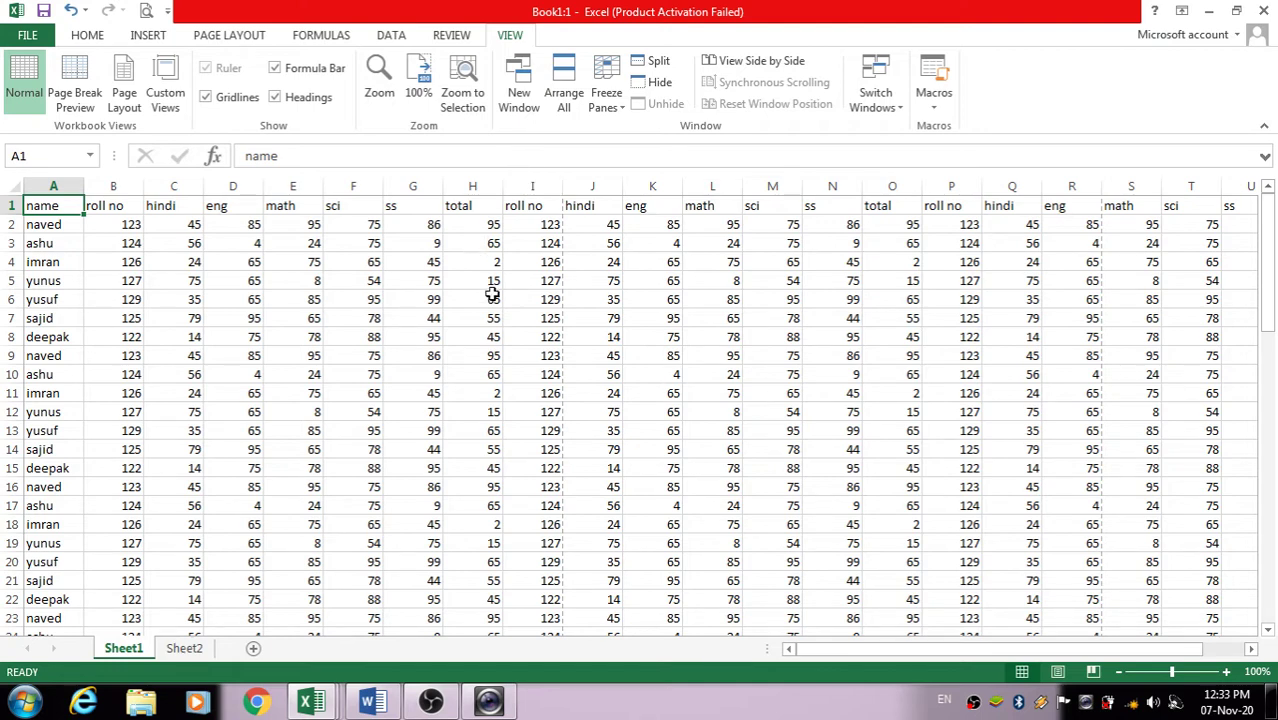
click(311, 700)
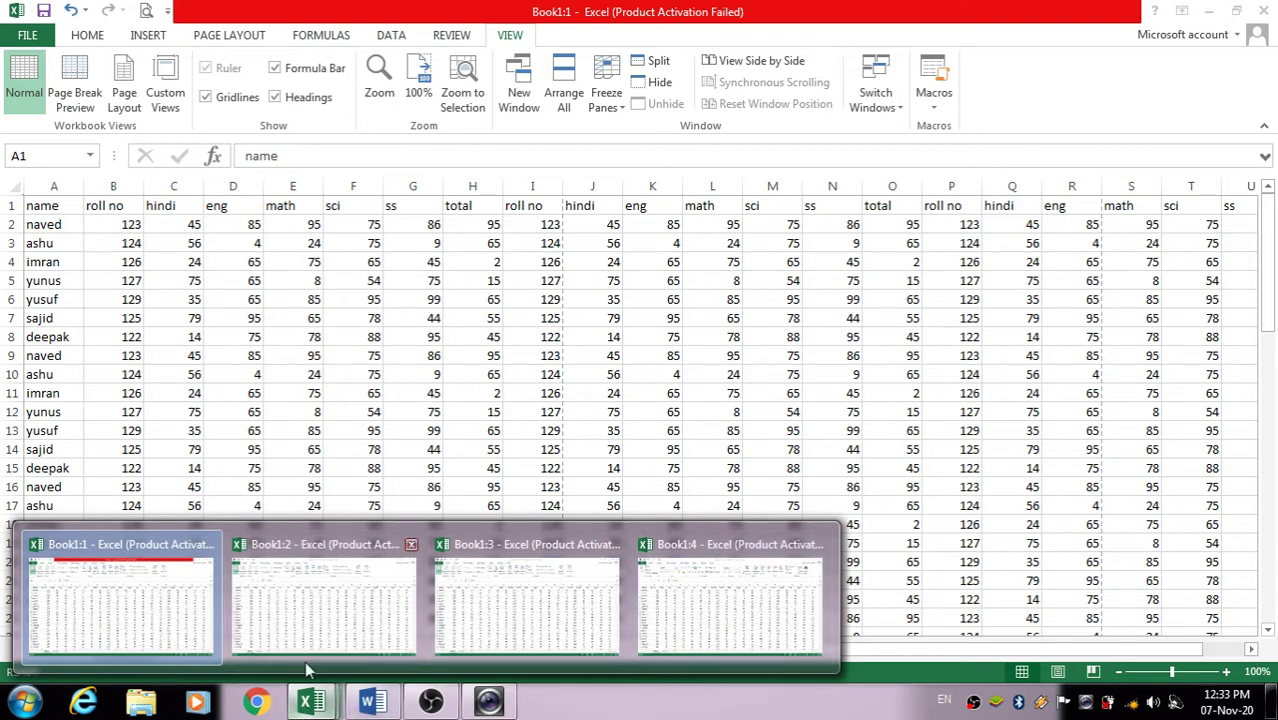
click(513, 356)
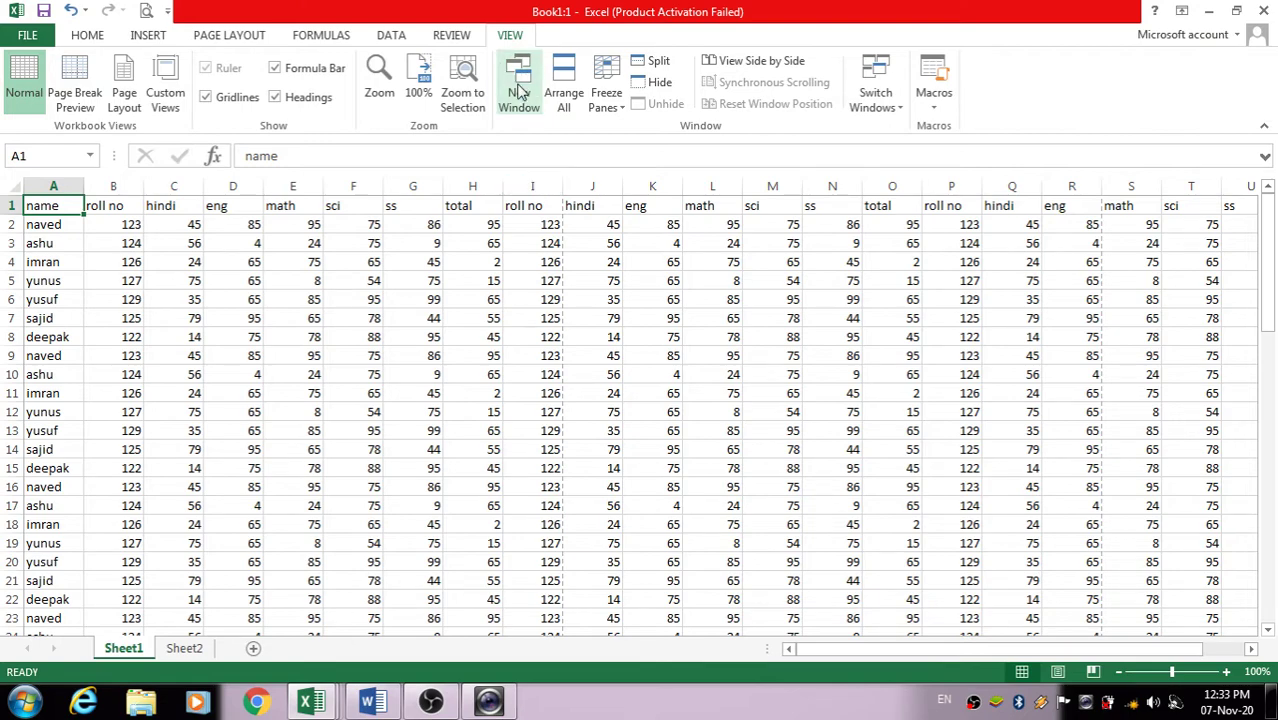
Open a fifth window of Book1 and switch back to the first window, Book1:1
click(519, 92)
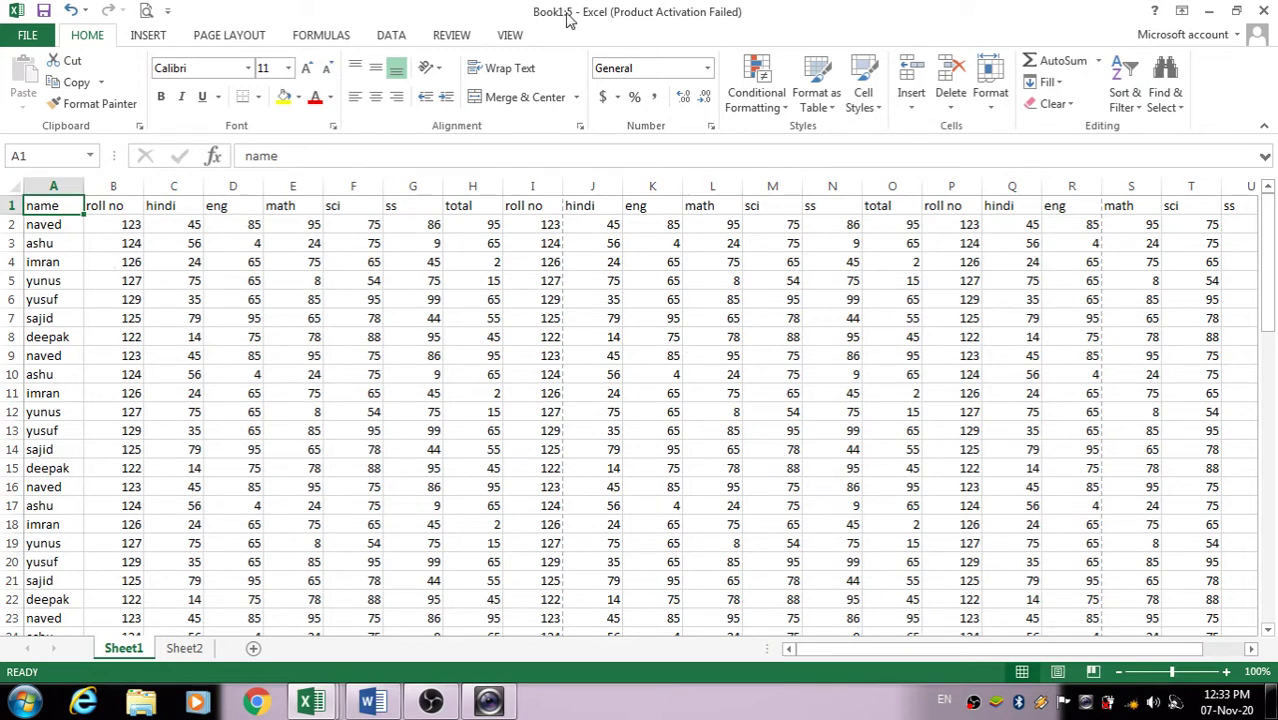
click(311, 701)
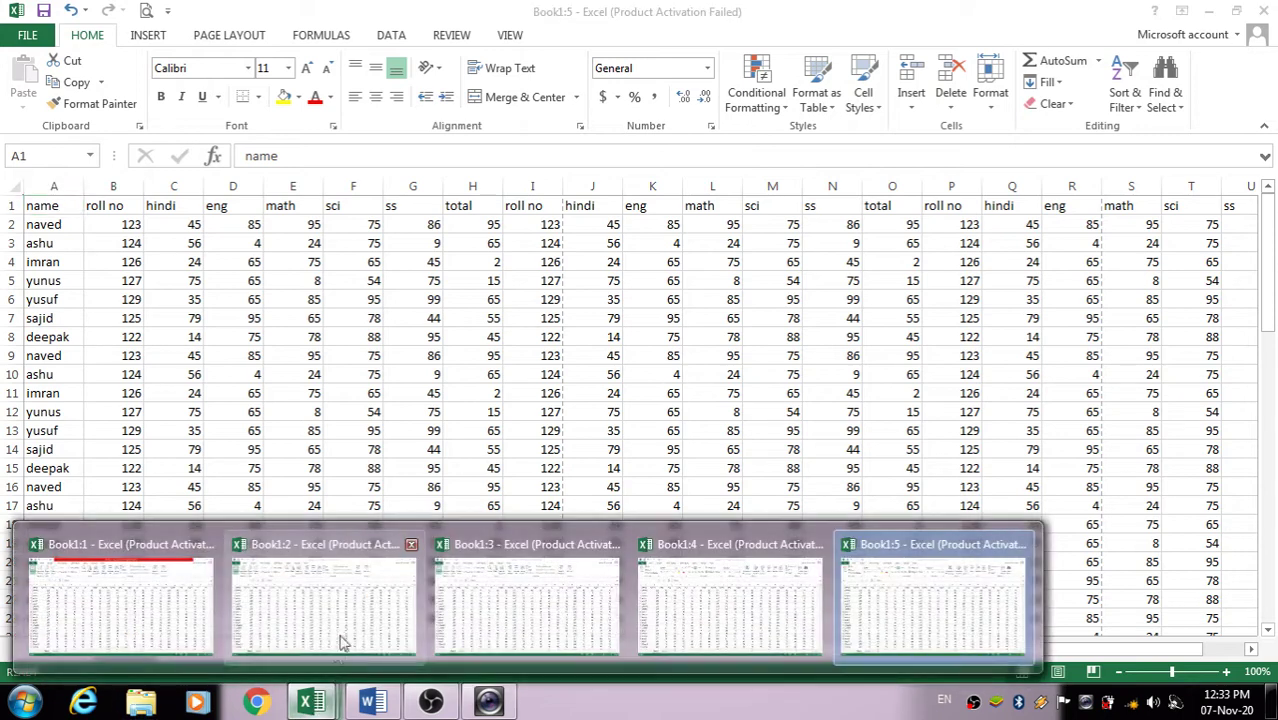
click(192, 607)
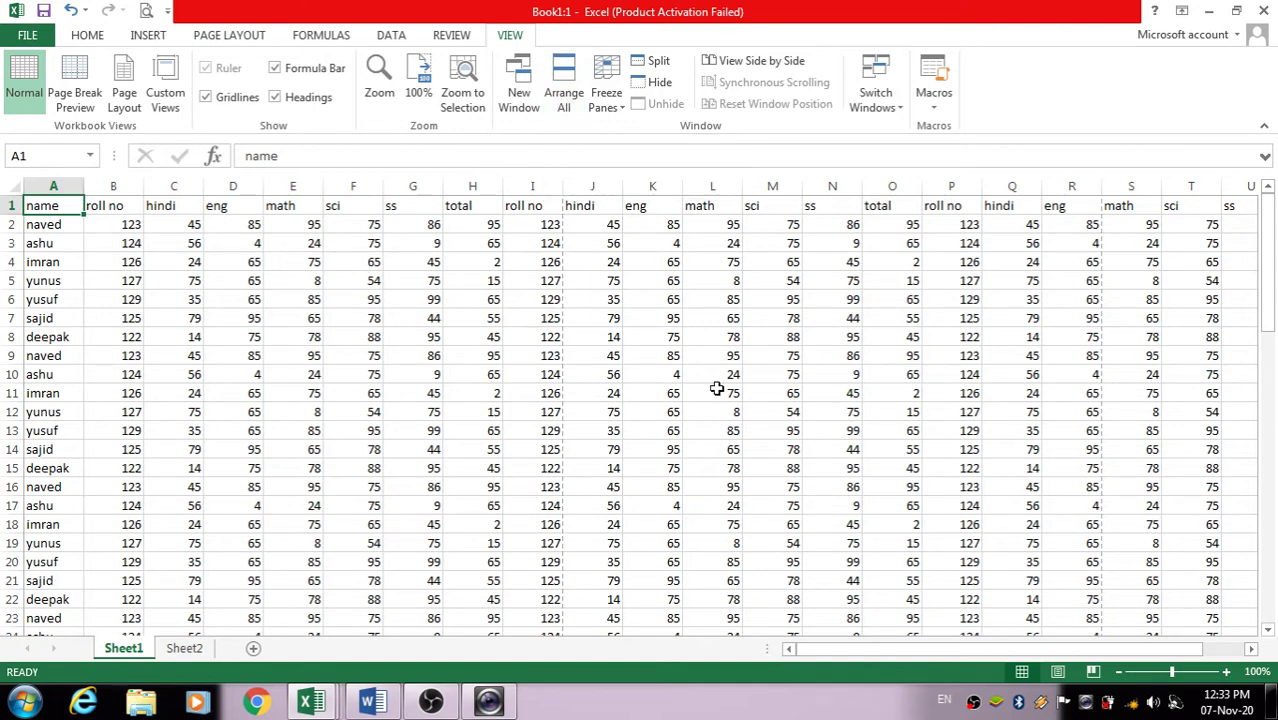
Arrange all five Book1 windows in the Tiled layout and look through the rows in Book1:1
click(563, 85)
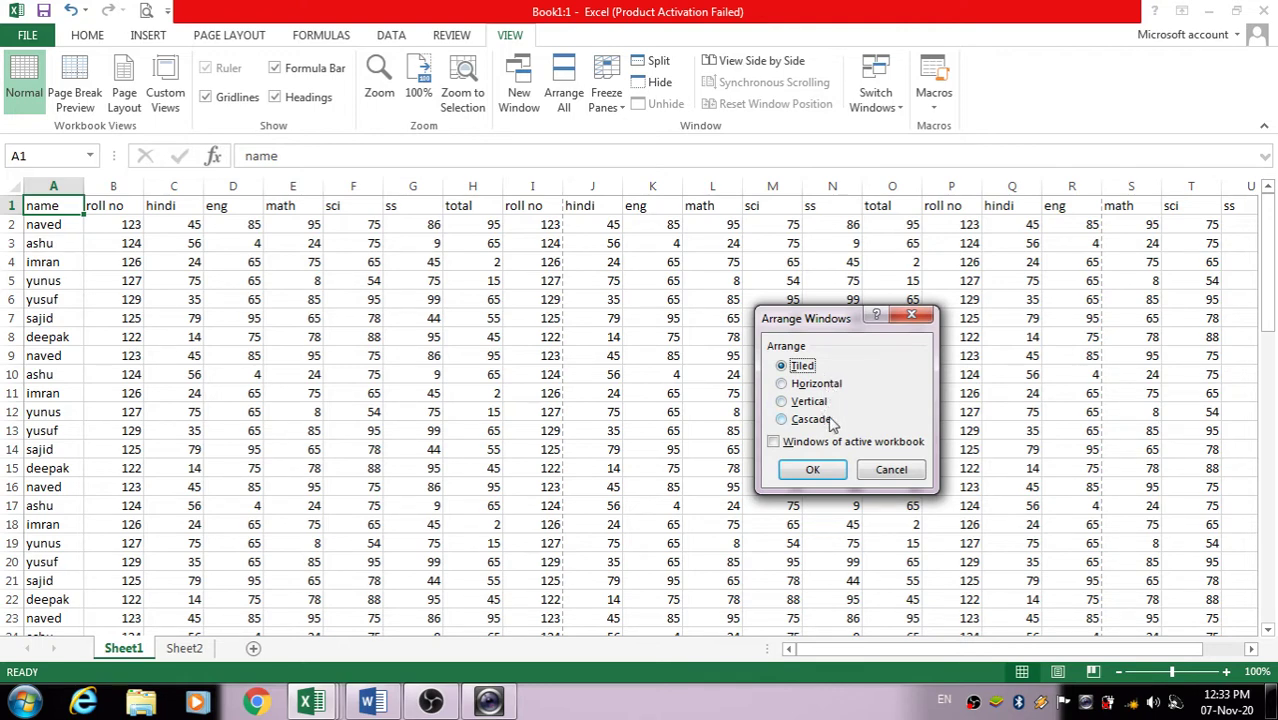
click(812, 471)
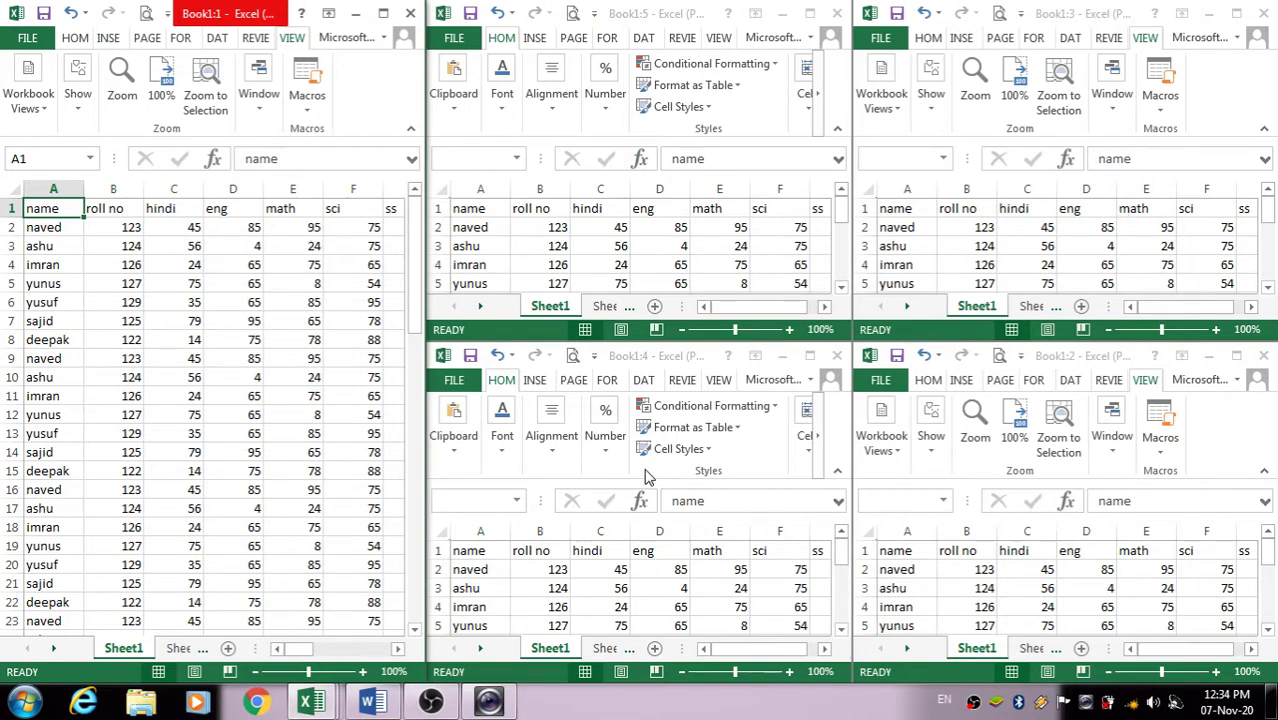
scroll(235, 305, down, 2)
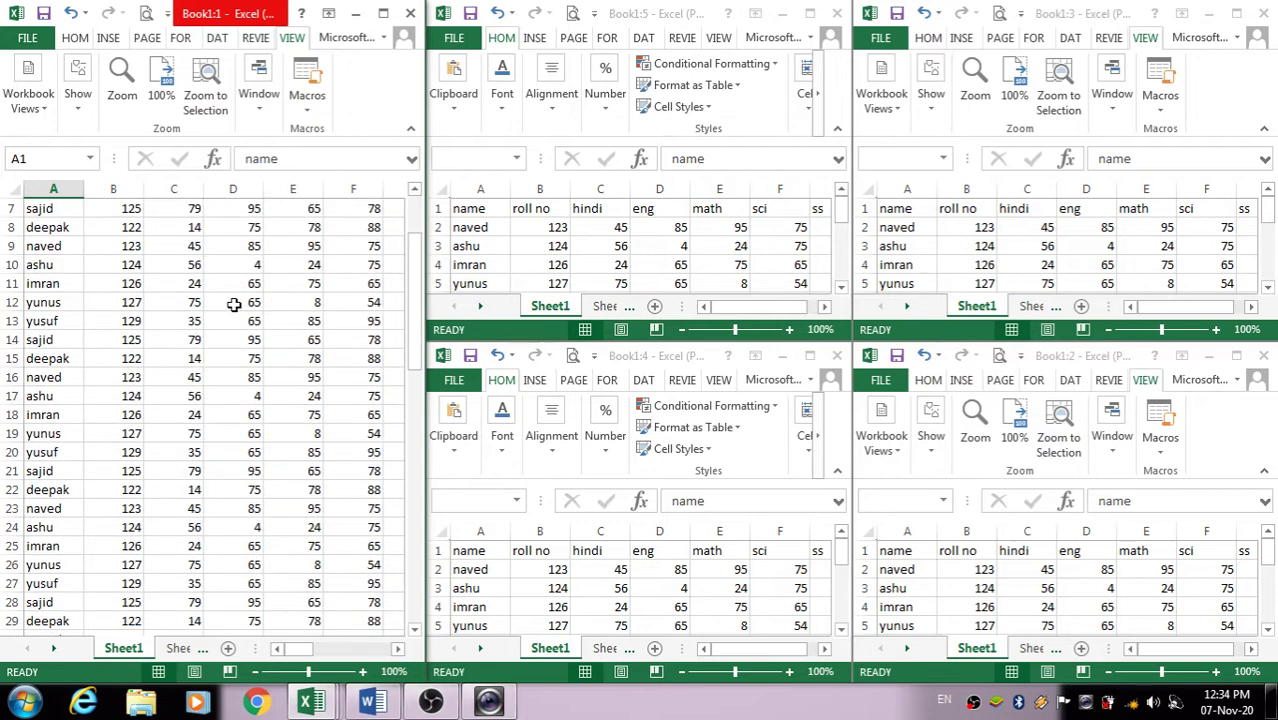
scroll(235, 305, up, 2)
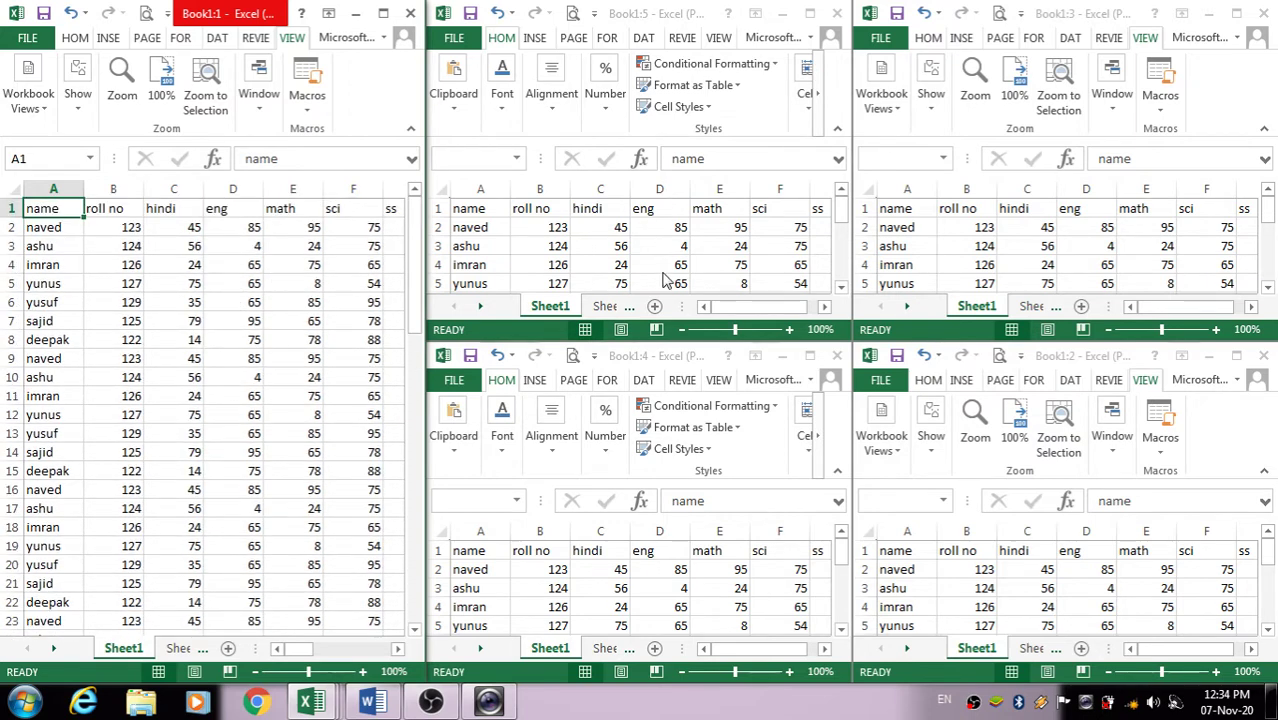
Arrange all five Book1 windows in the Horizontal layout and close the Book1:2 window
click(260, 116)
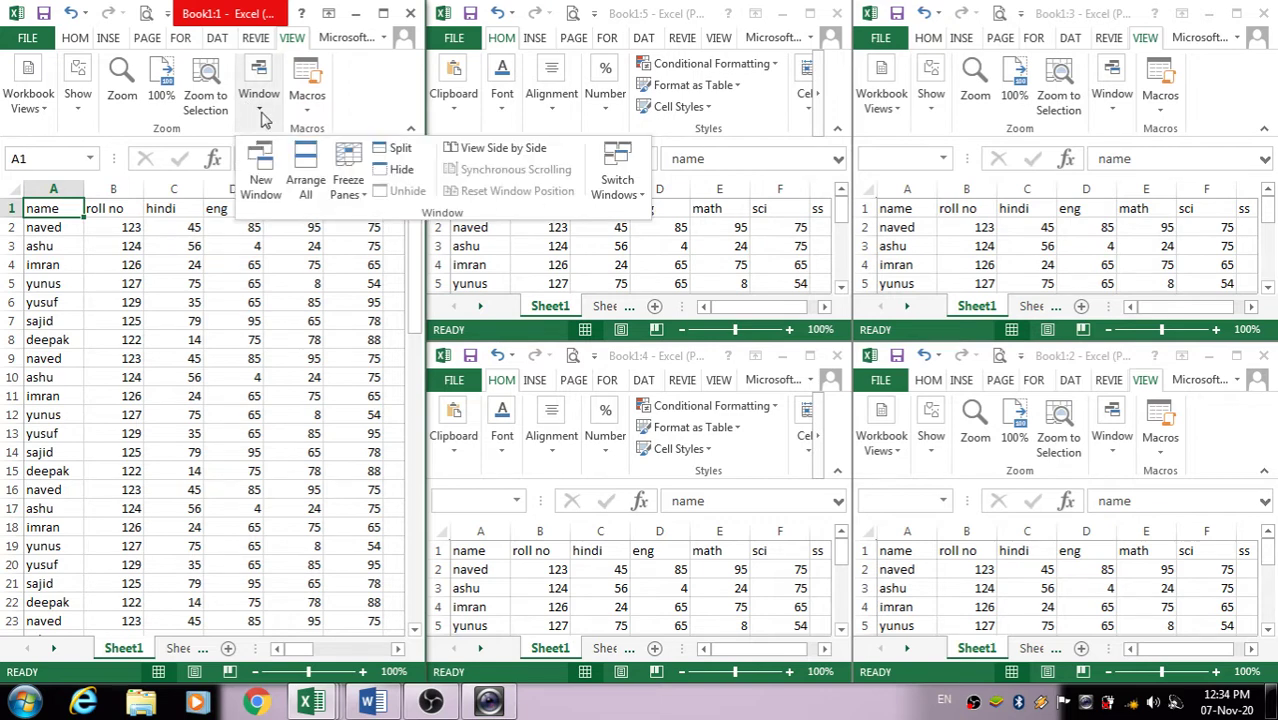
click(316, 195)
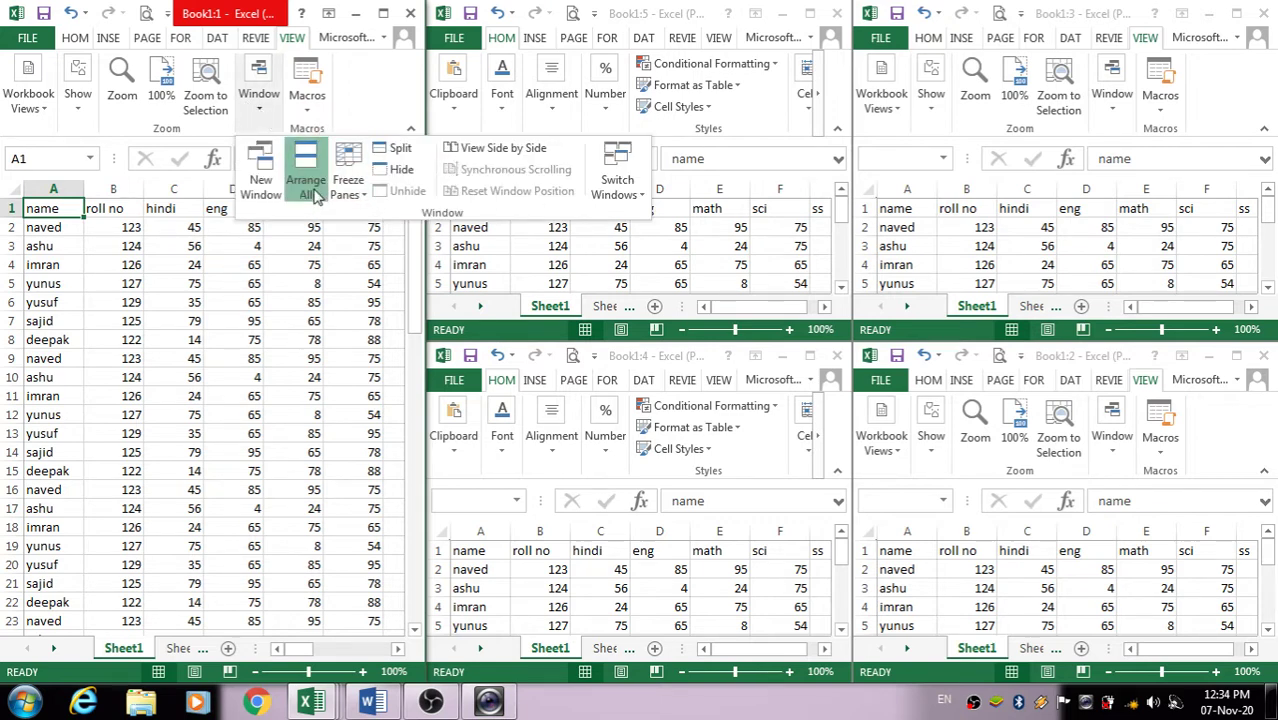
click(816, 387)
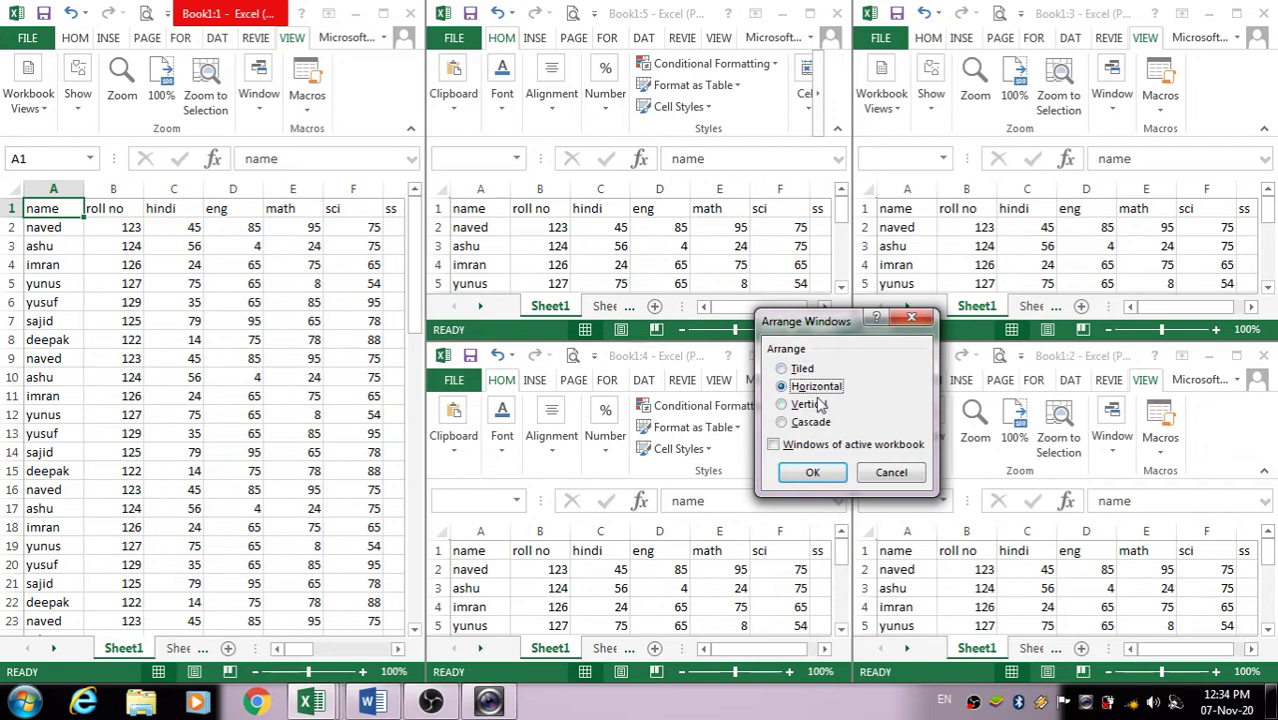
click(808, 472)
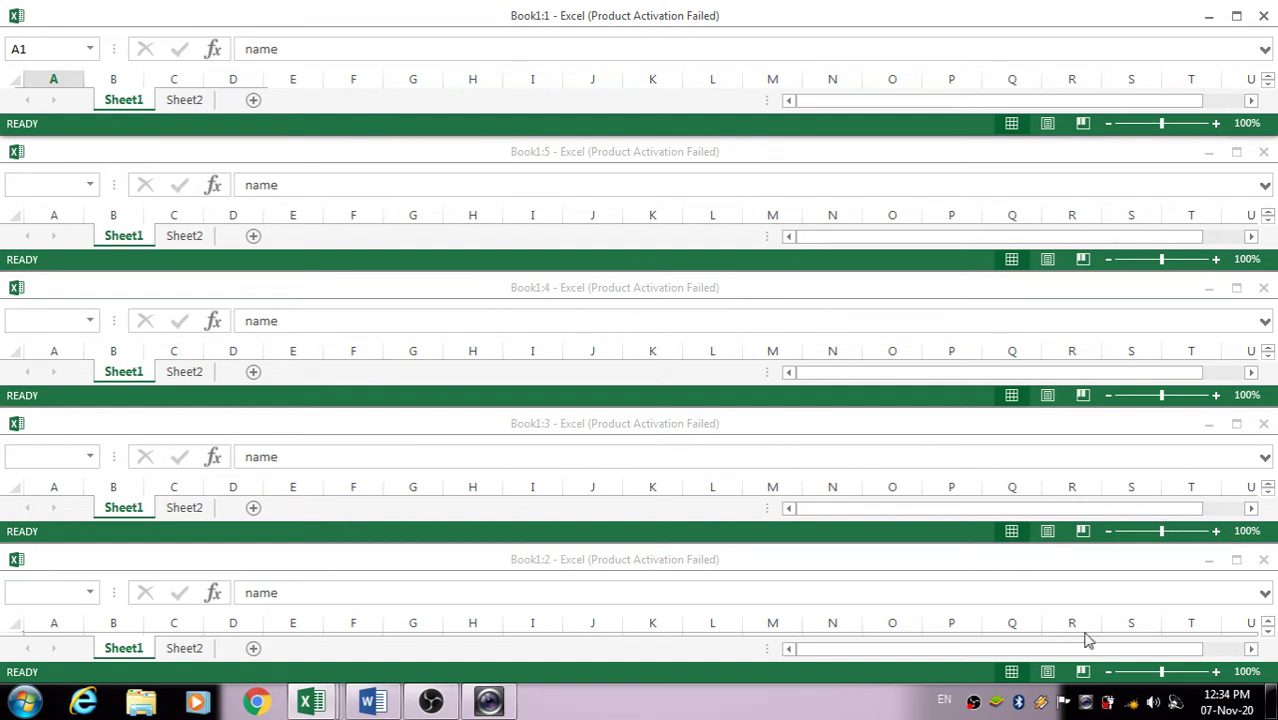
click(1266, 561)
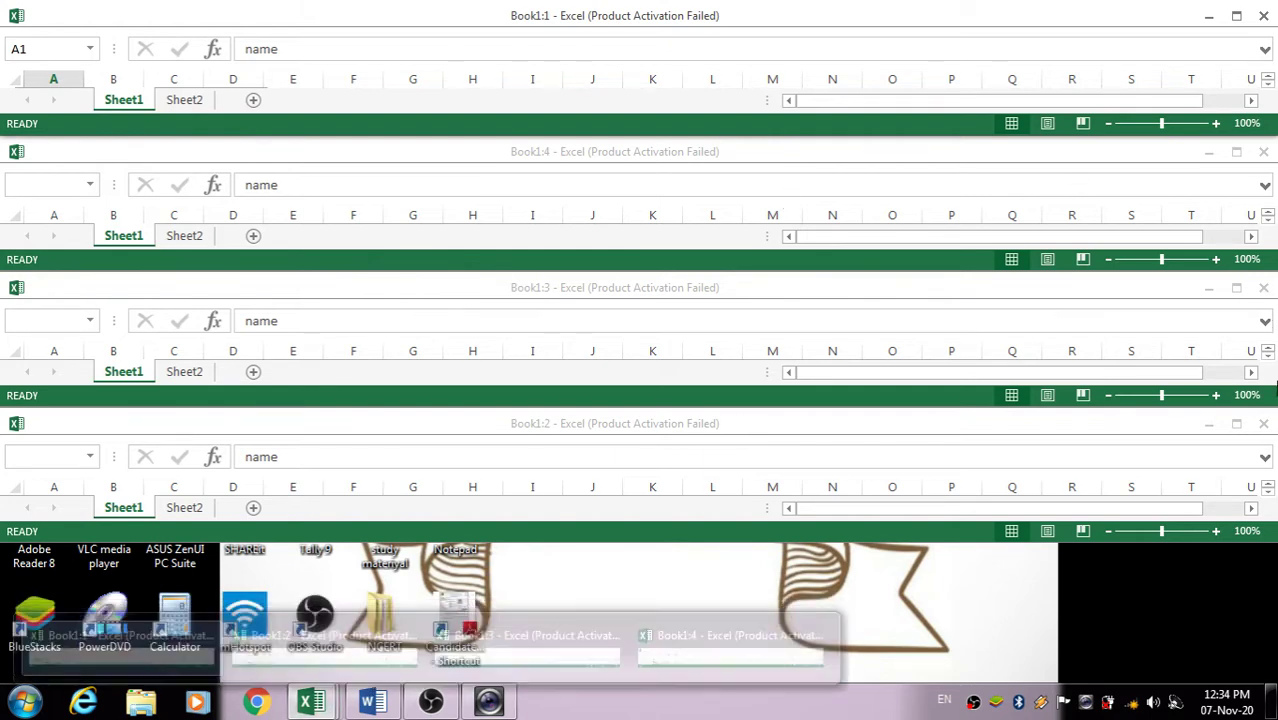
From a maximized Book1:1, arrange the four remaining windows in the Vertical layout and close the Book1:2 window
click(1237, 15)
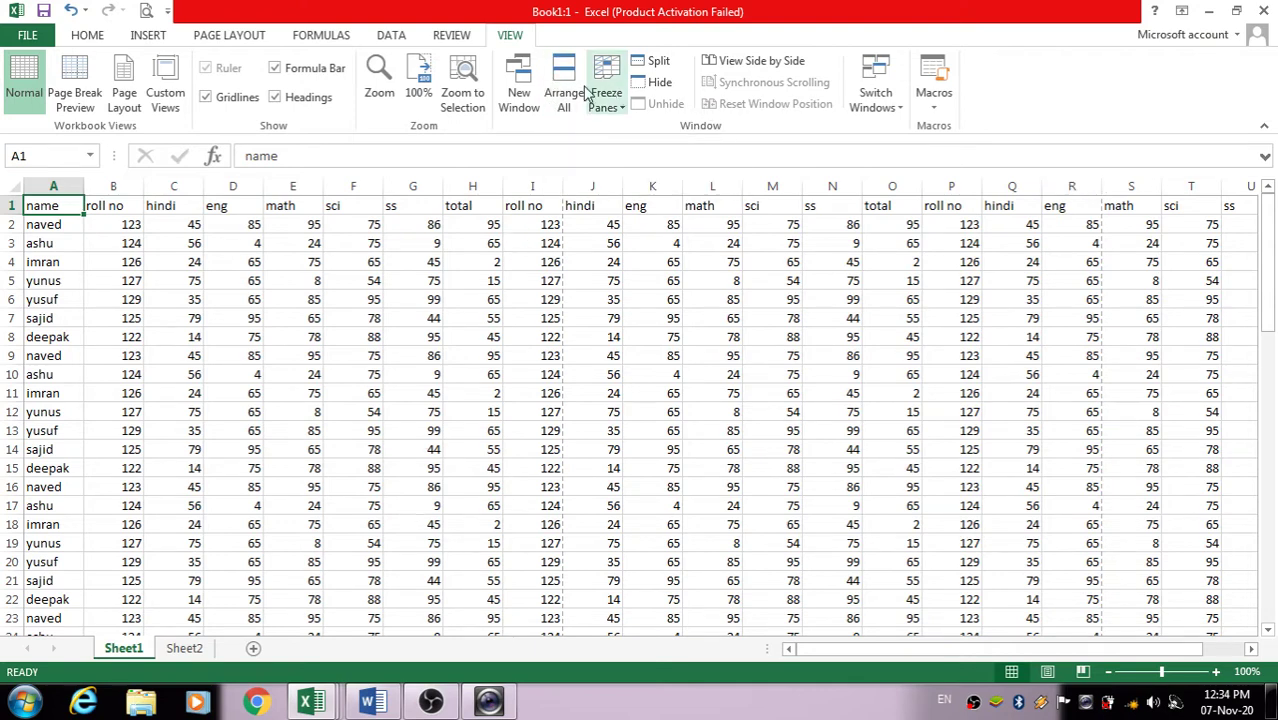
click(563, 93)
click(799, 404)
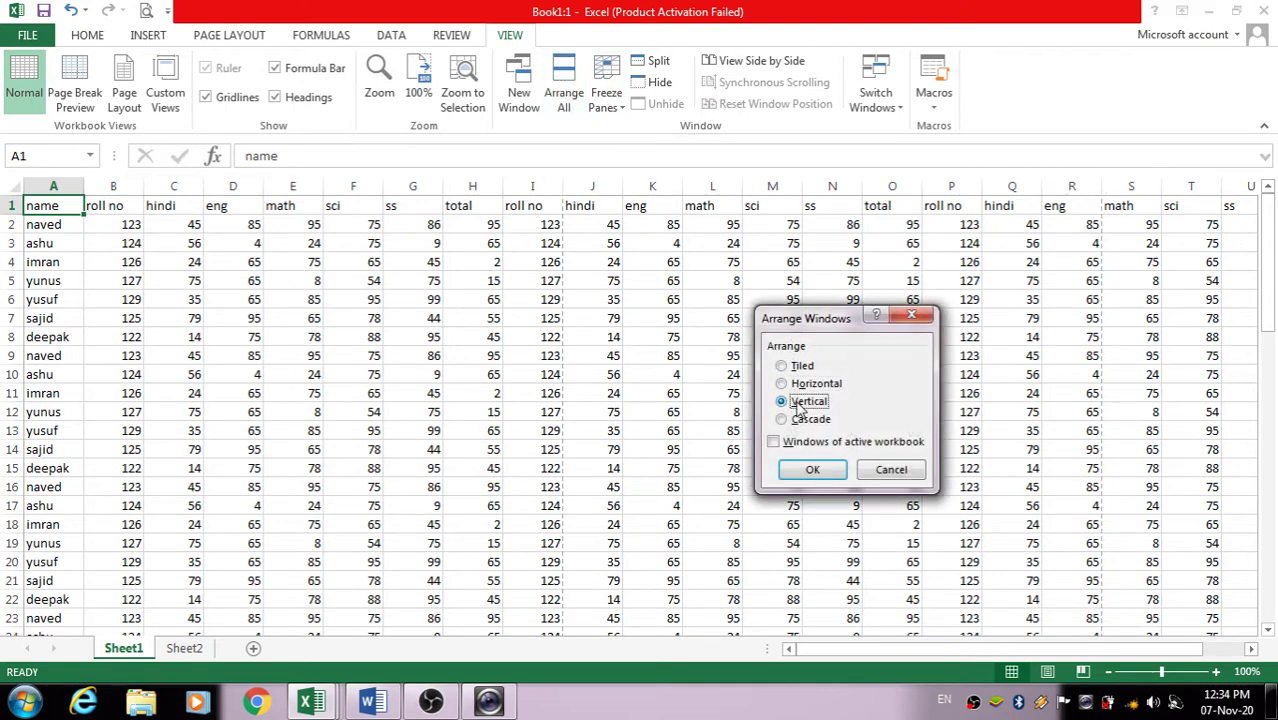
click(812, 468)
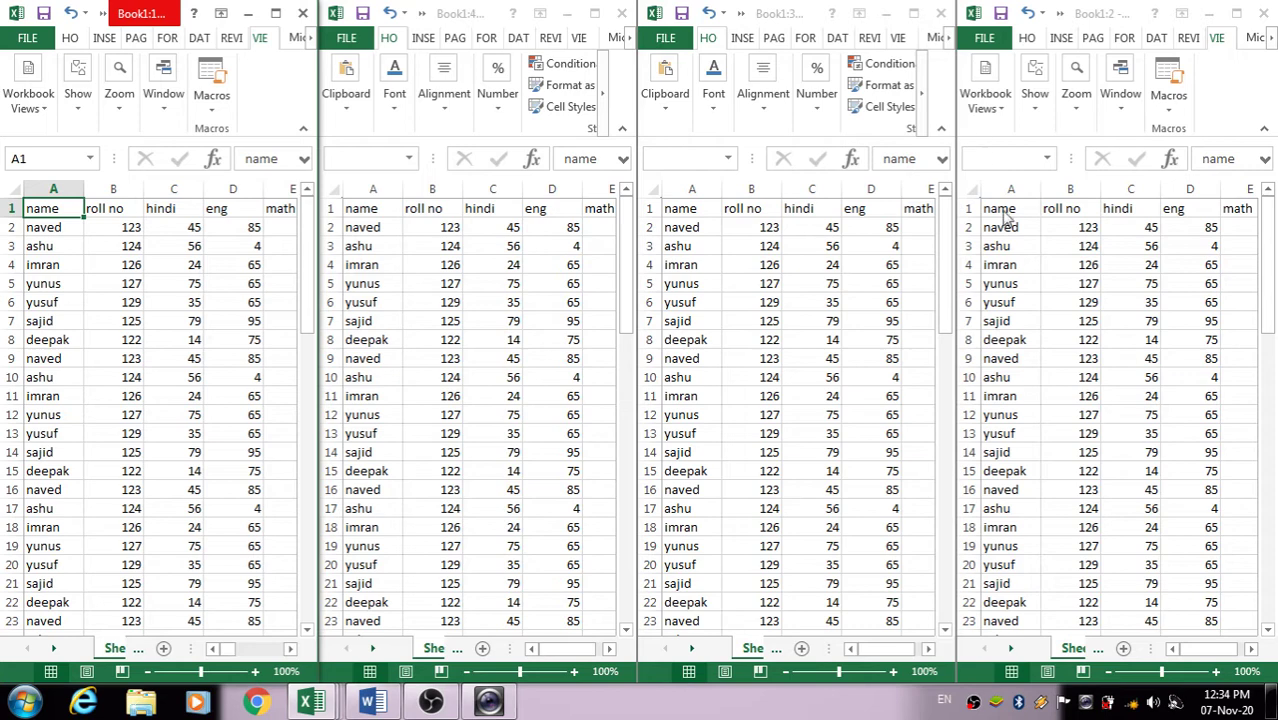
click(1265, 15)
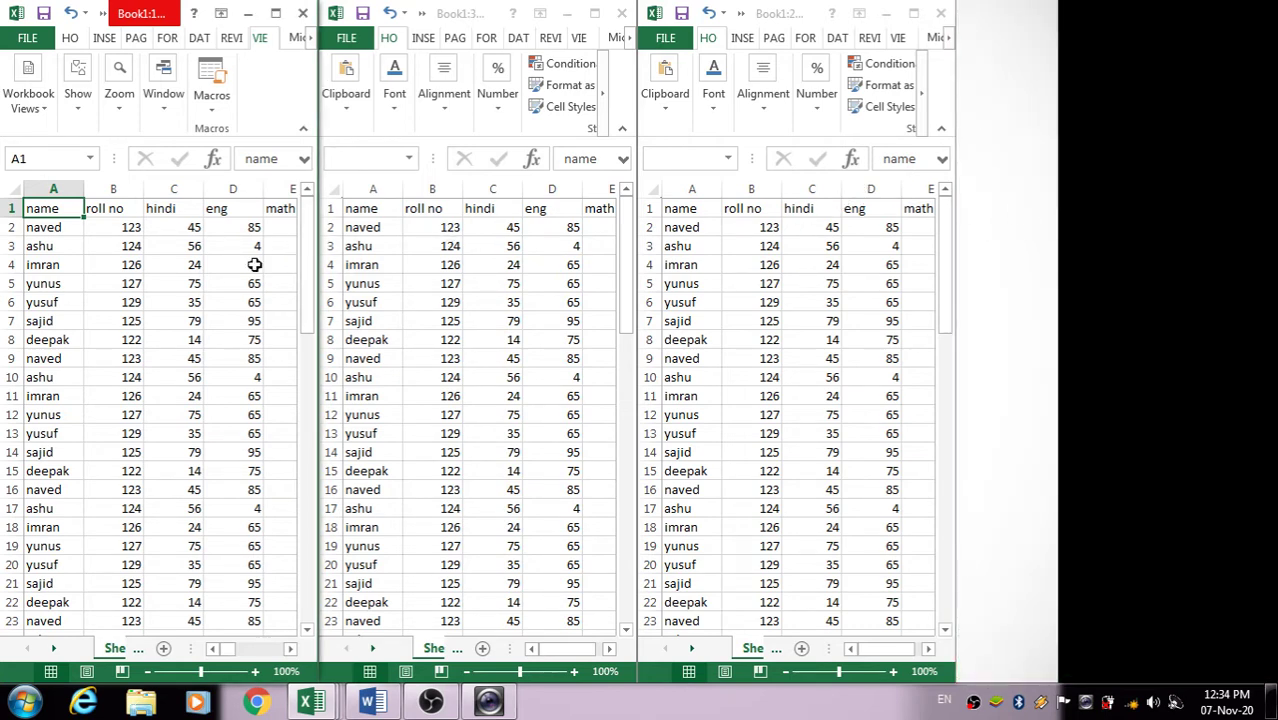
Maximize Book1:1 and arrange the three remaining Book1 windows in the Cascade layout
click(277, 13)
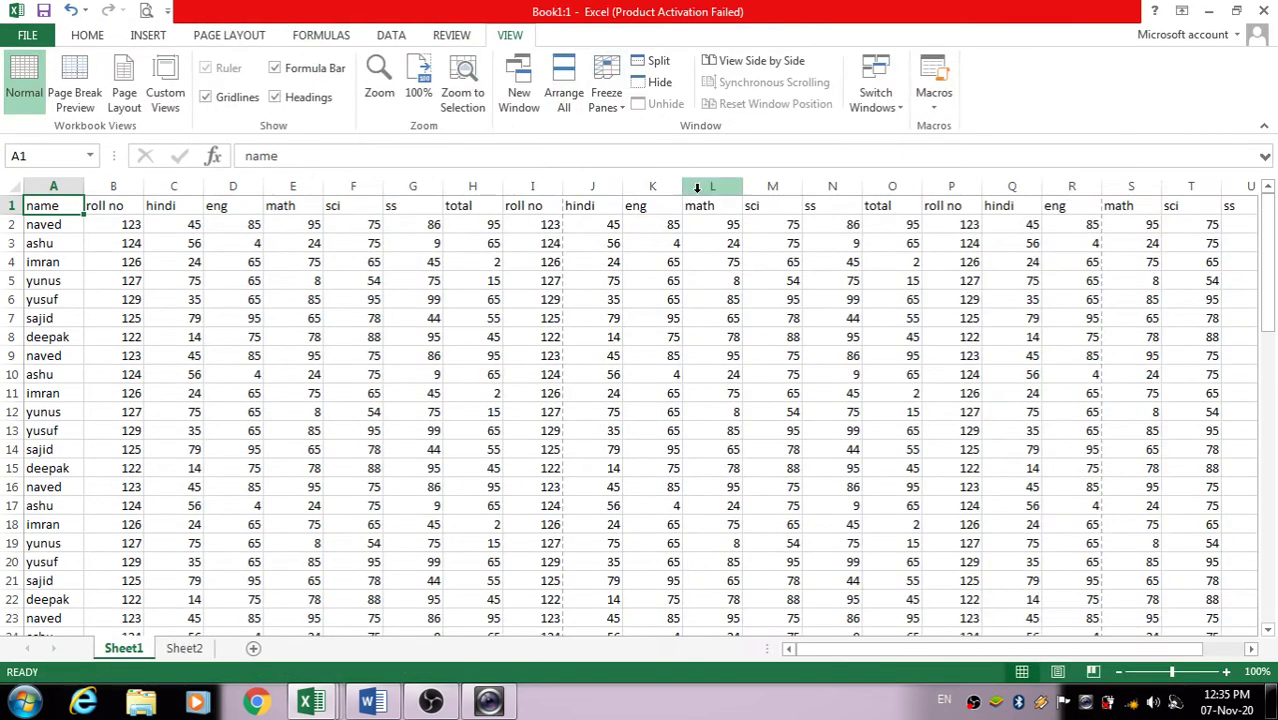
click(564, 93)
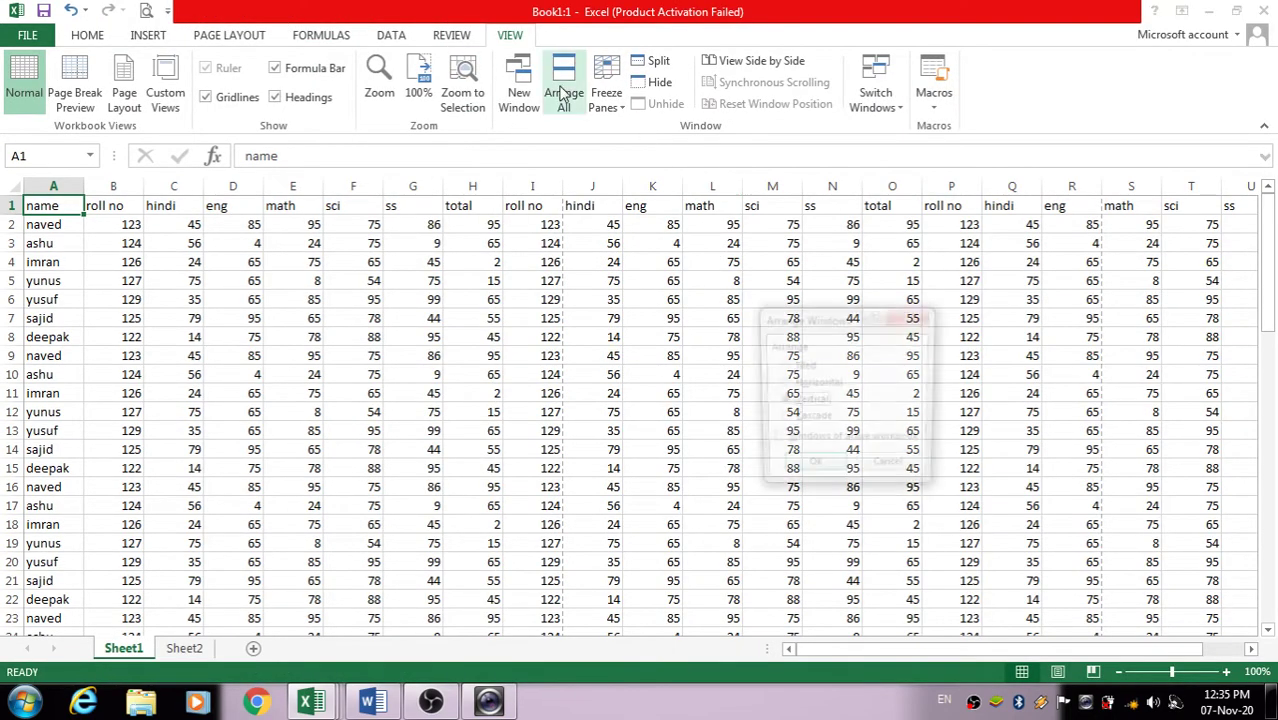
click(812, 419)
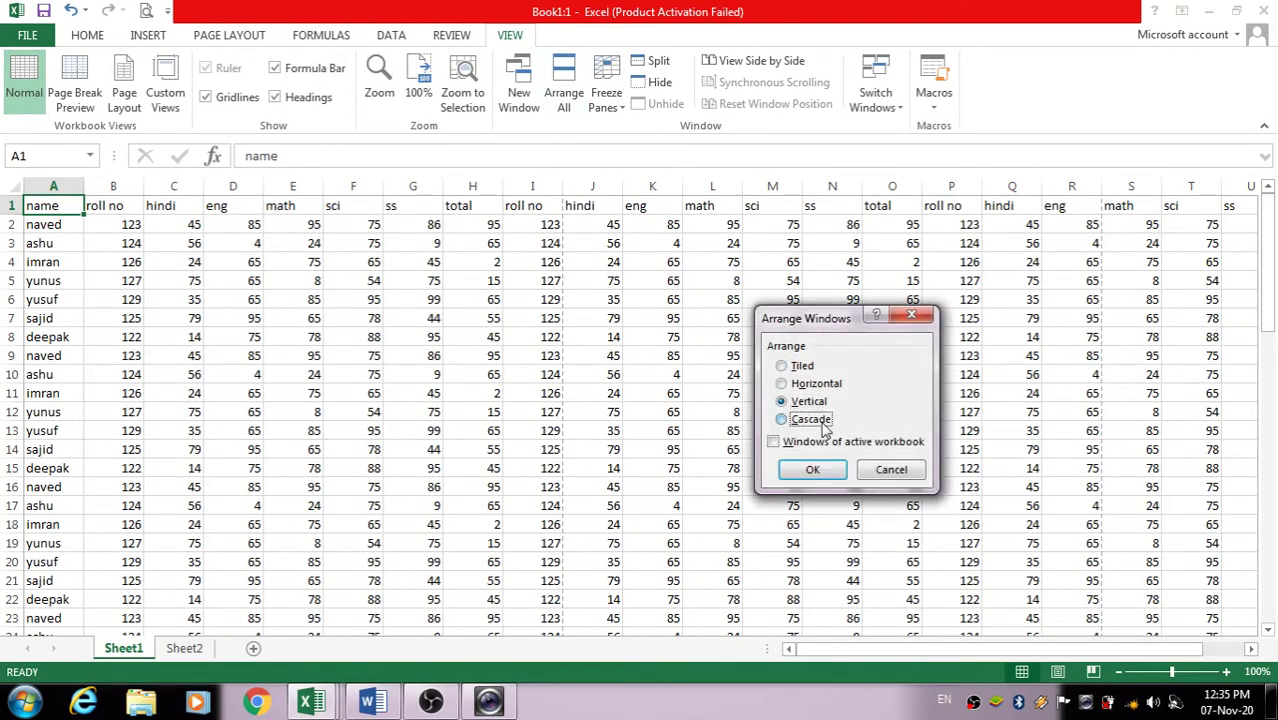
click(815, 470)
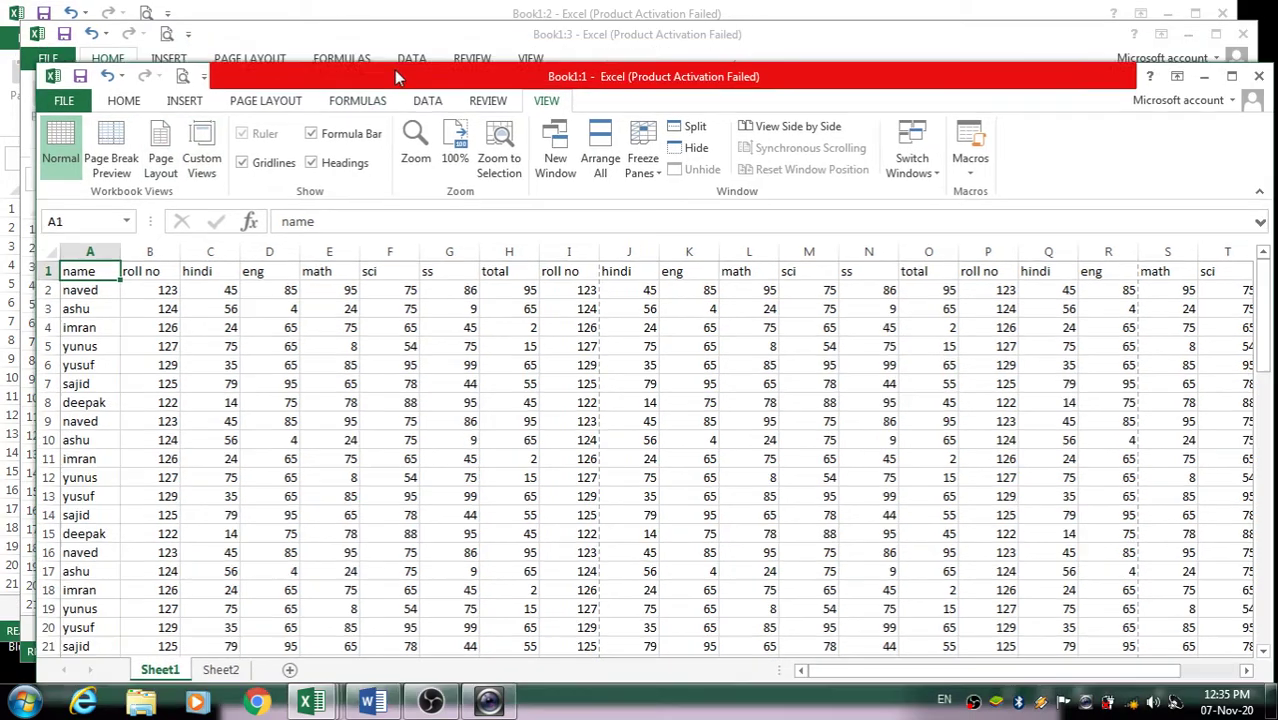
Move the cascaded windows apart, close the Book1:2 window in front, and shift the next one upward
drag(394, 62, 392, 200)
click(418, 40)
drag(418, 40, 430, 64)
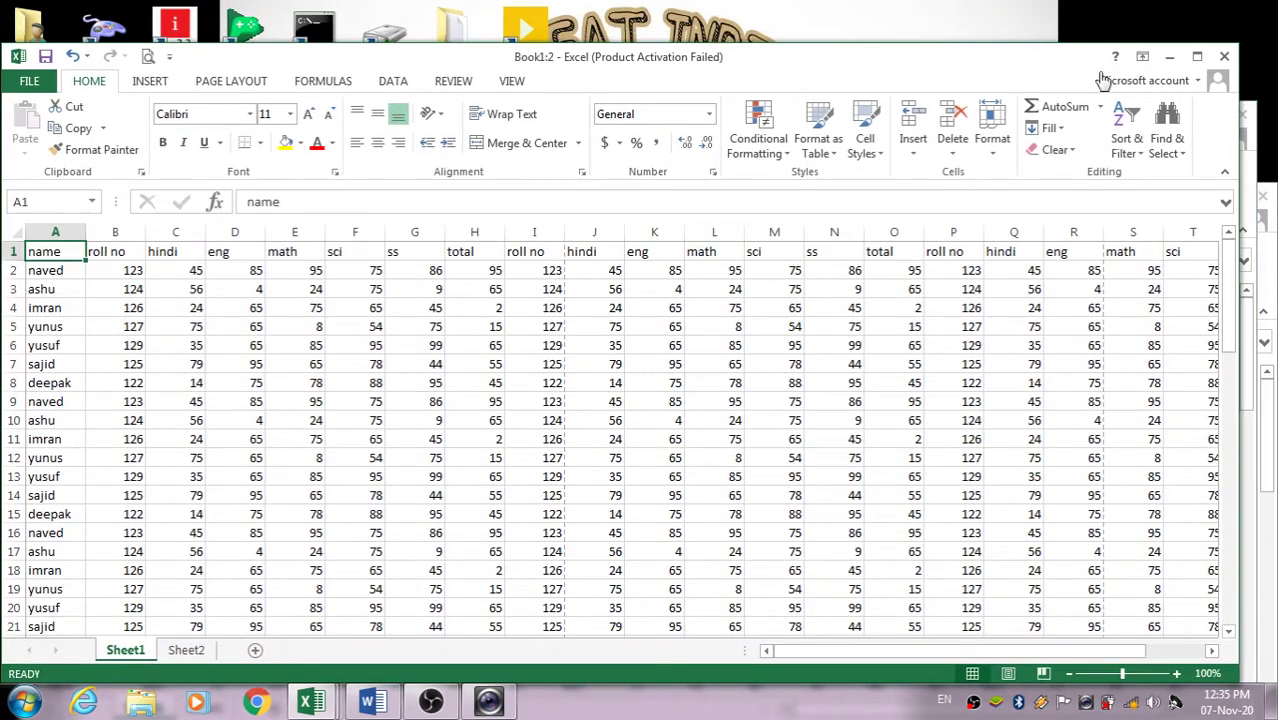
click(1224, 57)
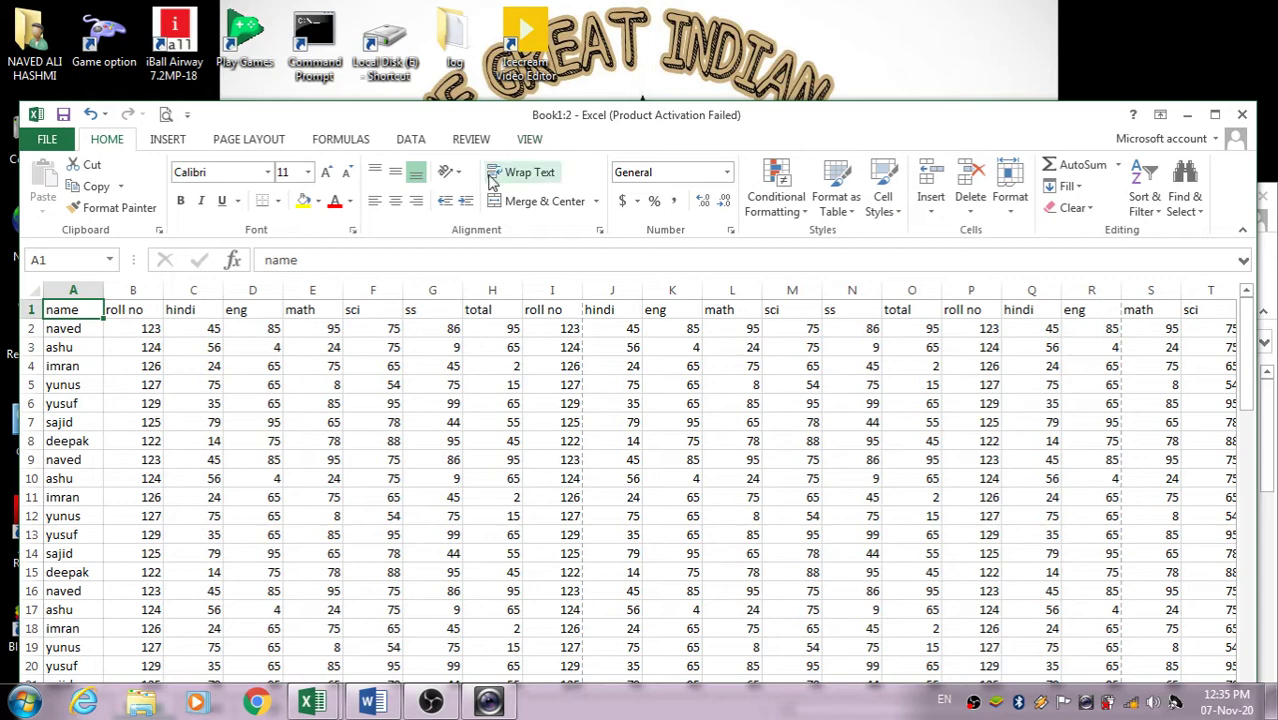
drag(410, 114, 442, 16)
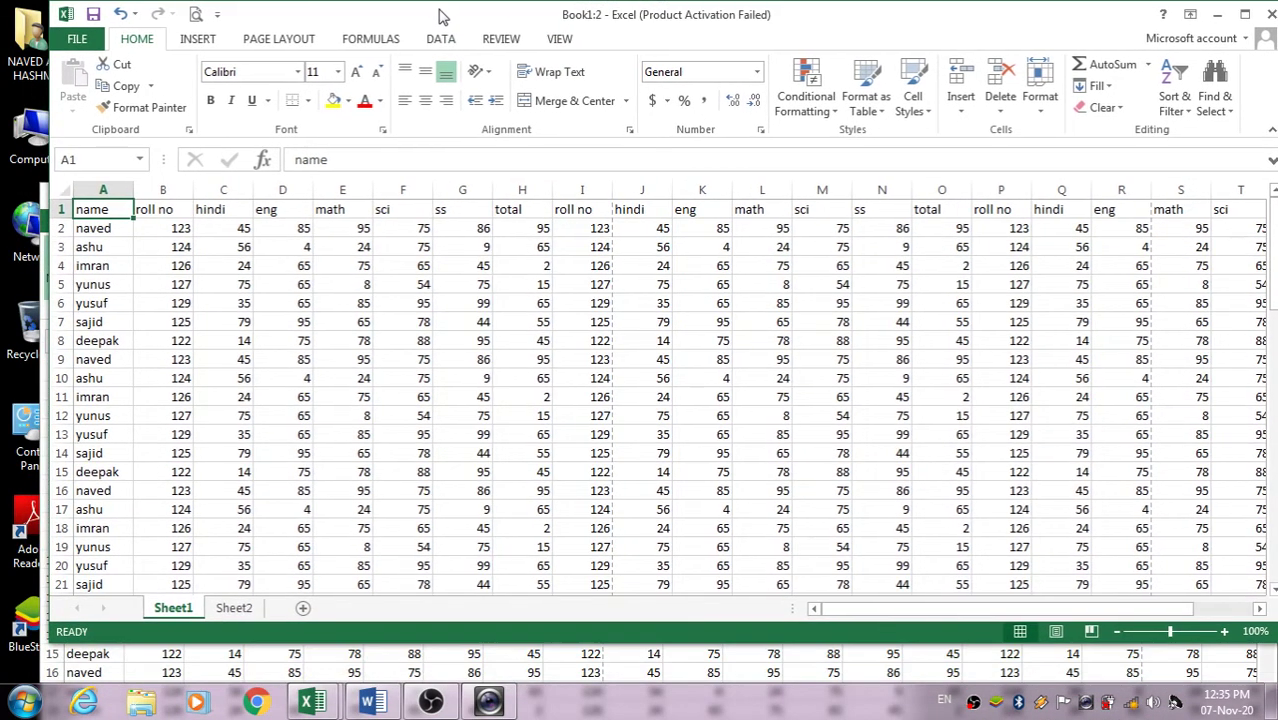
Bring Book1:1 to the front, arrange the two remaining windows in the Tiled layout, and scroll Book1:1 down one row
click(210, 670)
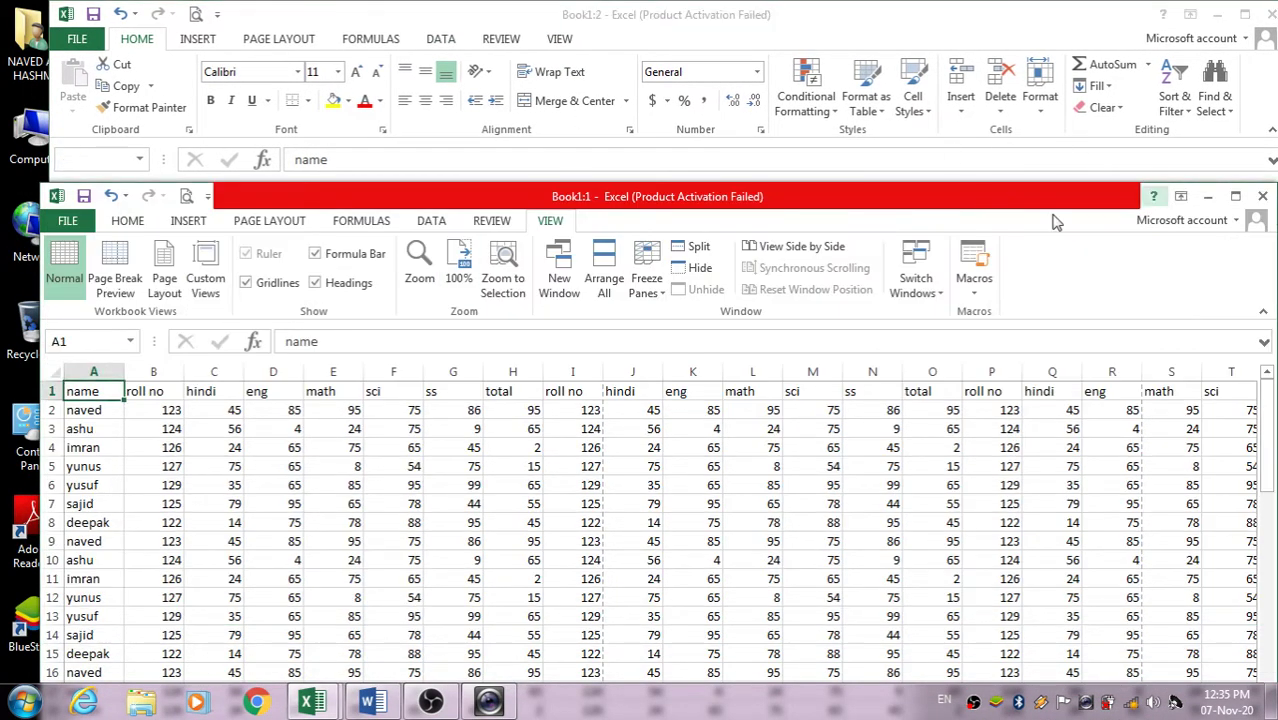
click(603, 272)
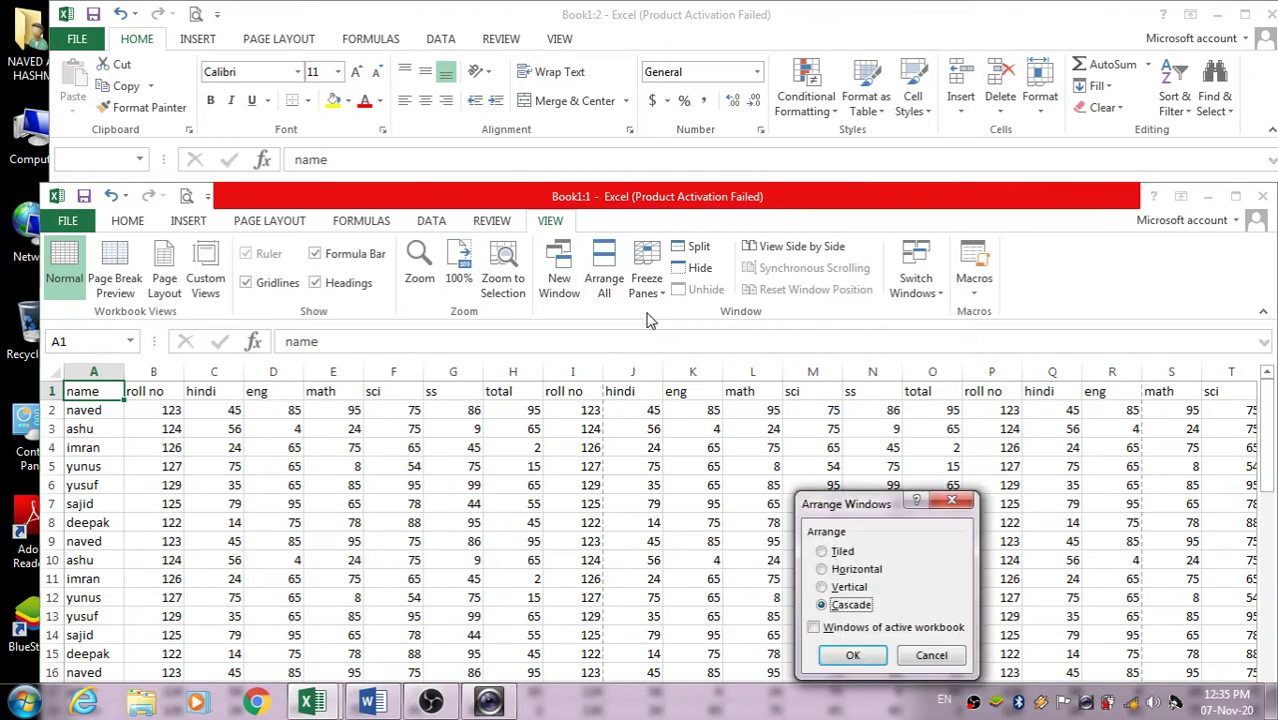
click(848, 553)
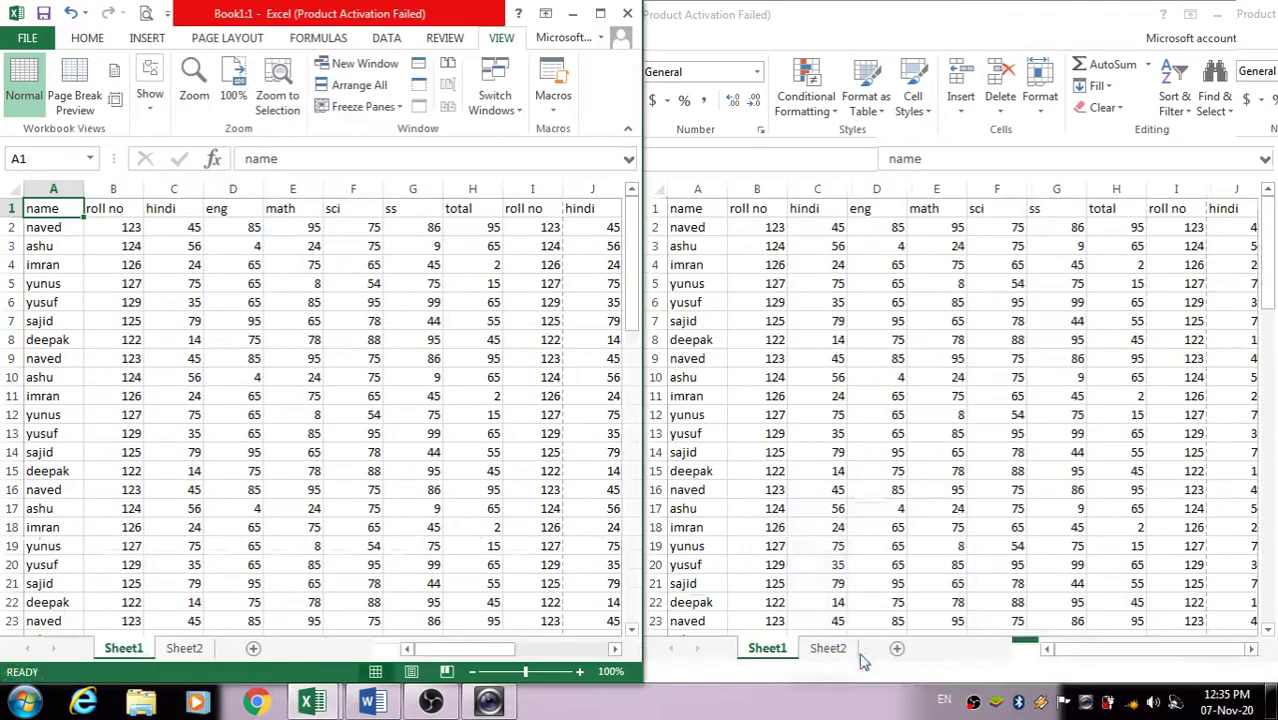
click(853, 655)
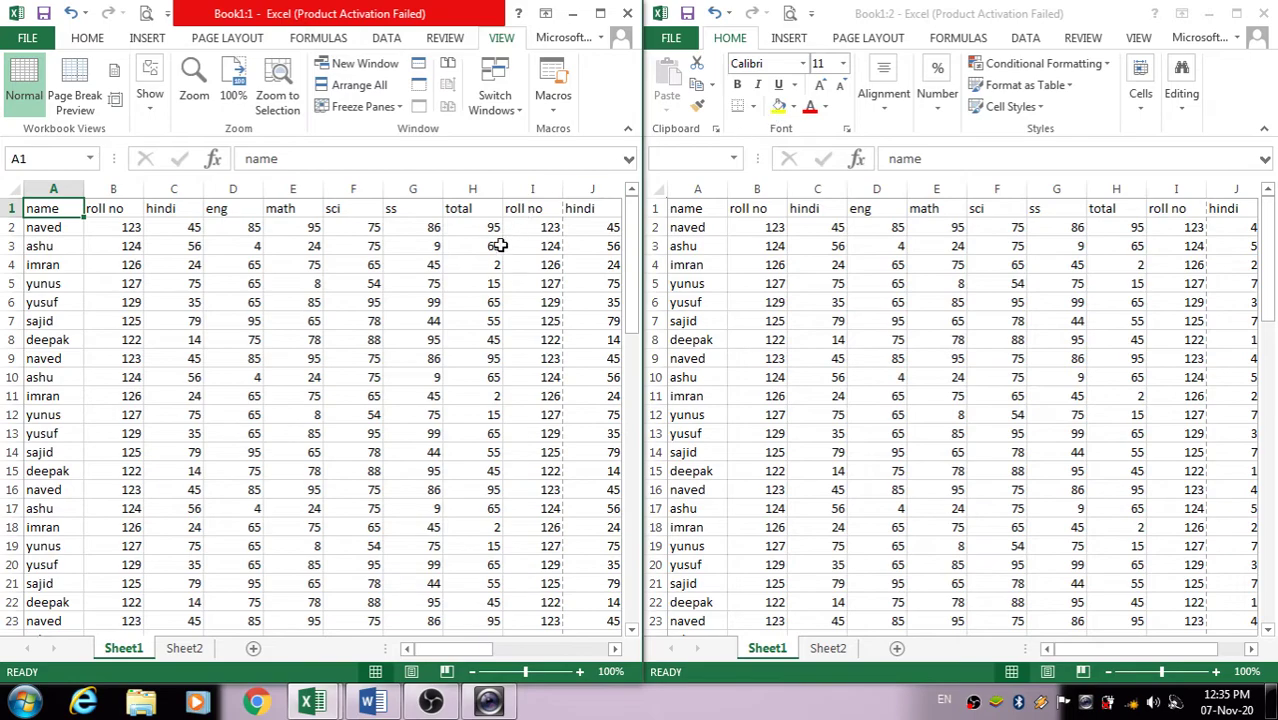
scroll(496, 265, down, 1)
drag(628, 313, 660, 290)
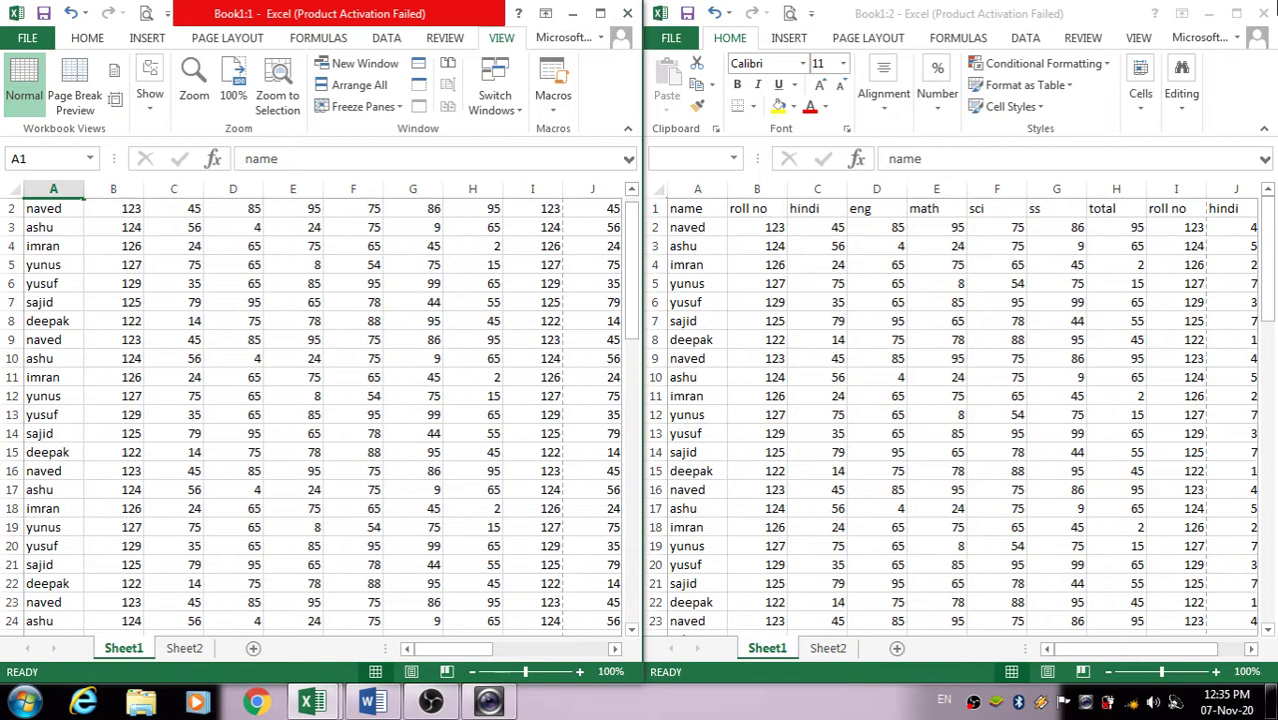
Close the Book1:2 window, then apply the Tiled arrangement to the maximized single Book1 window
click(1263, 14)
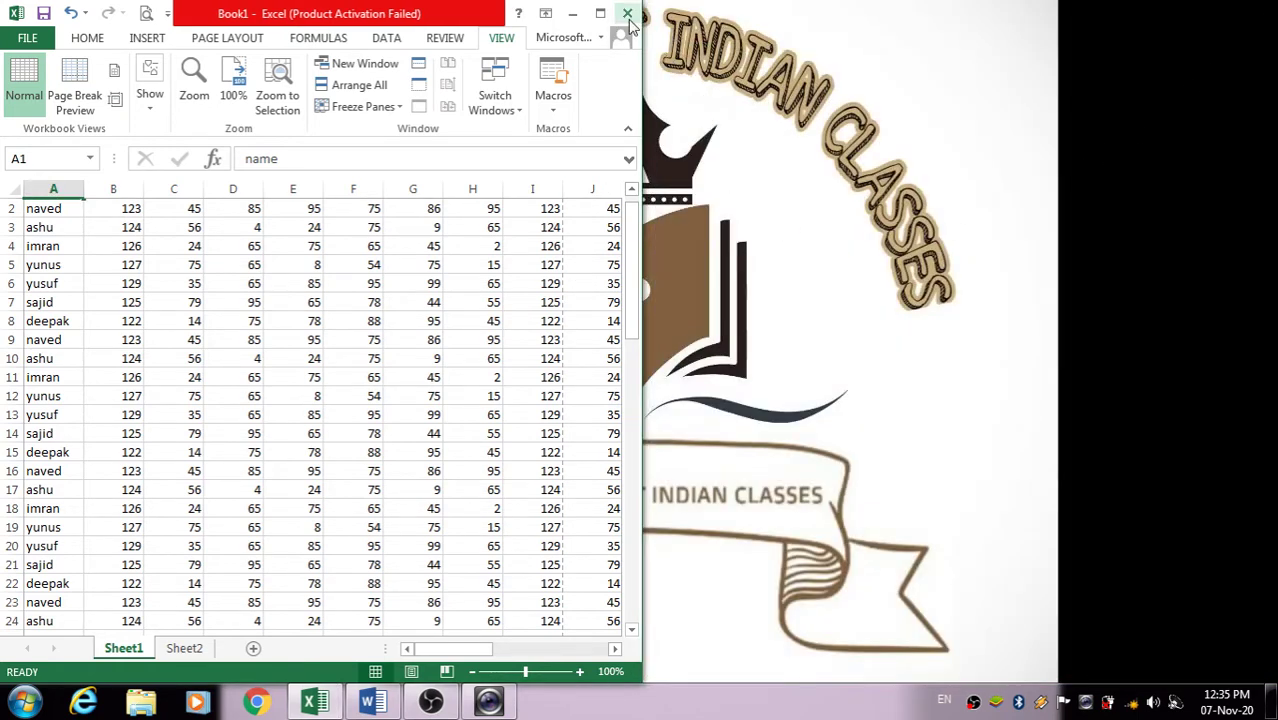
click(600, 13)
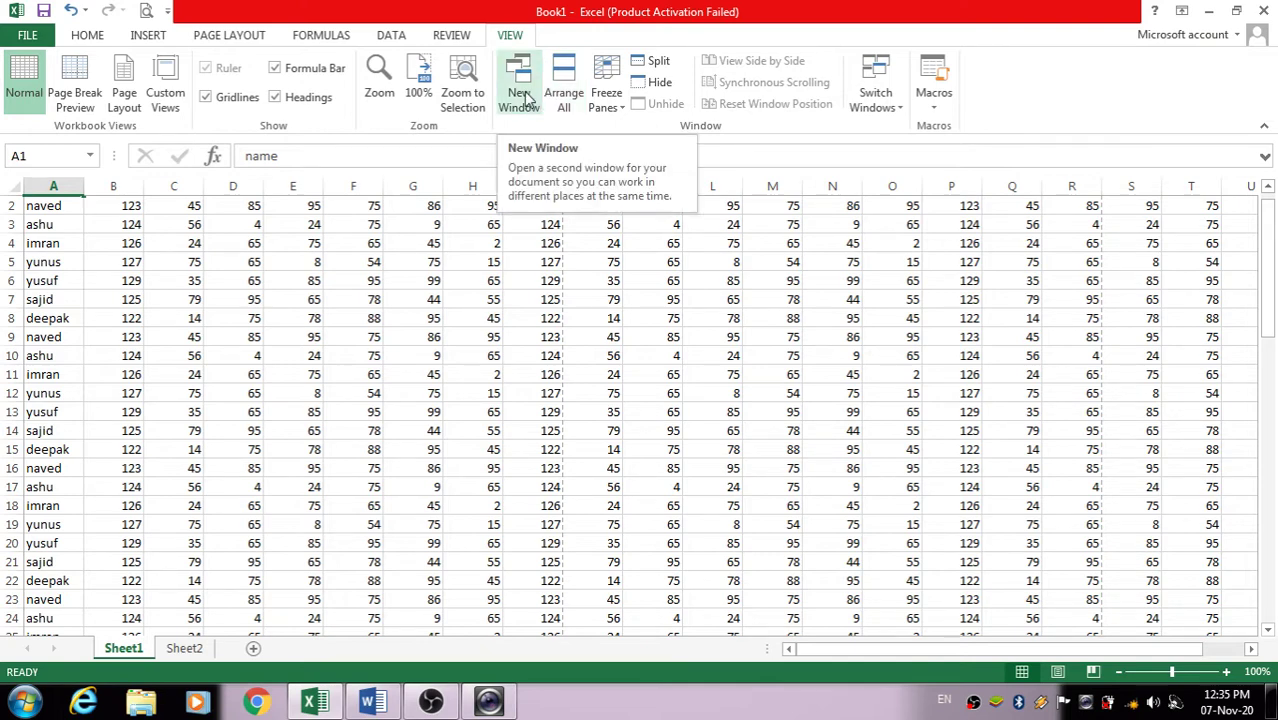
click(563, 95)
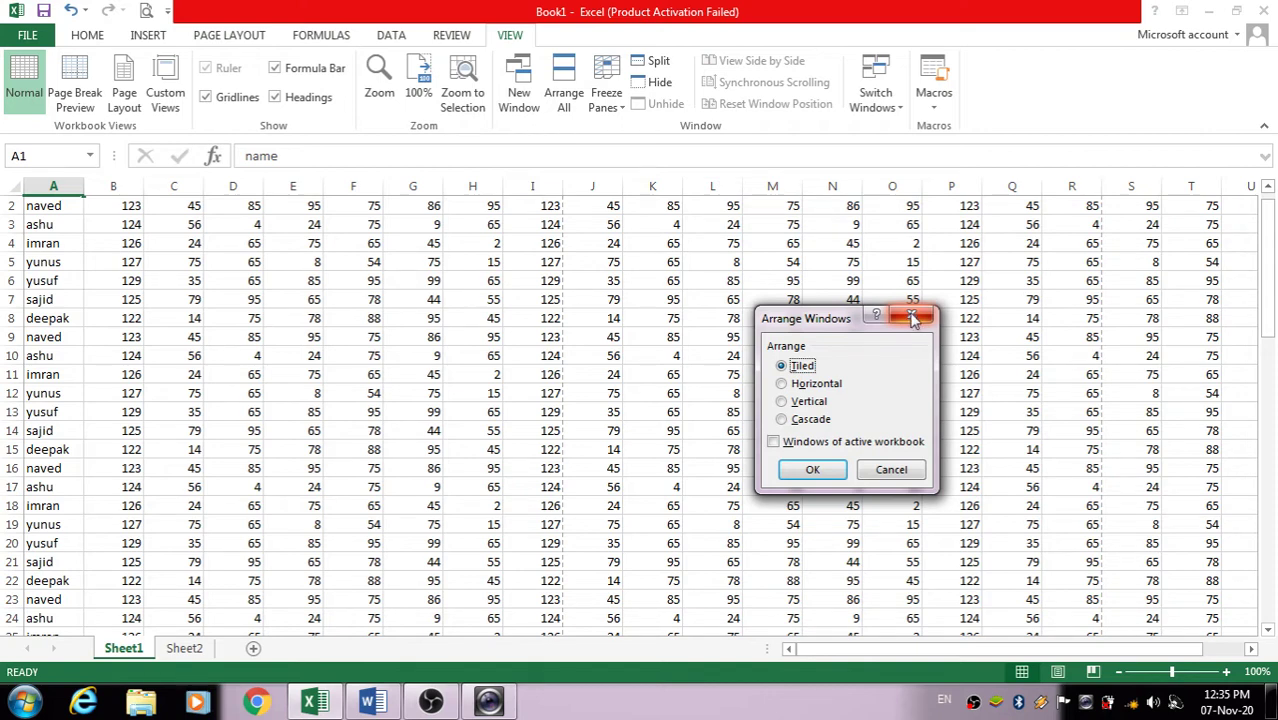
click(812, 469)
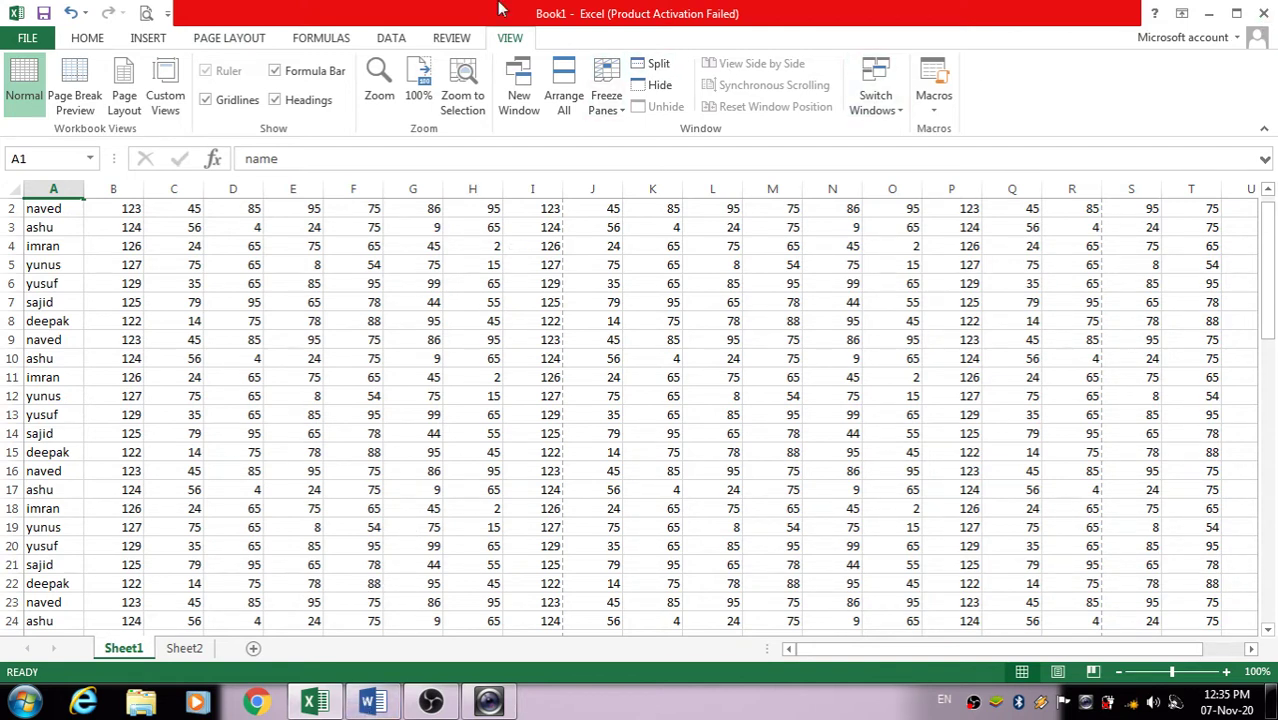
Open a second window of Book1, maximize it, and switch back to Book1:1
click(520, 95)
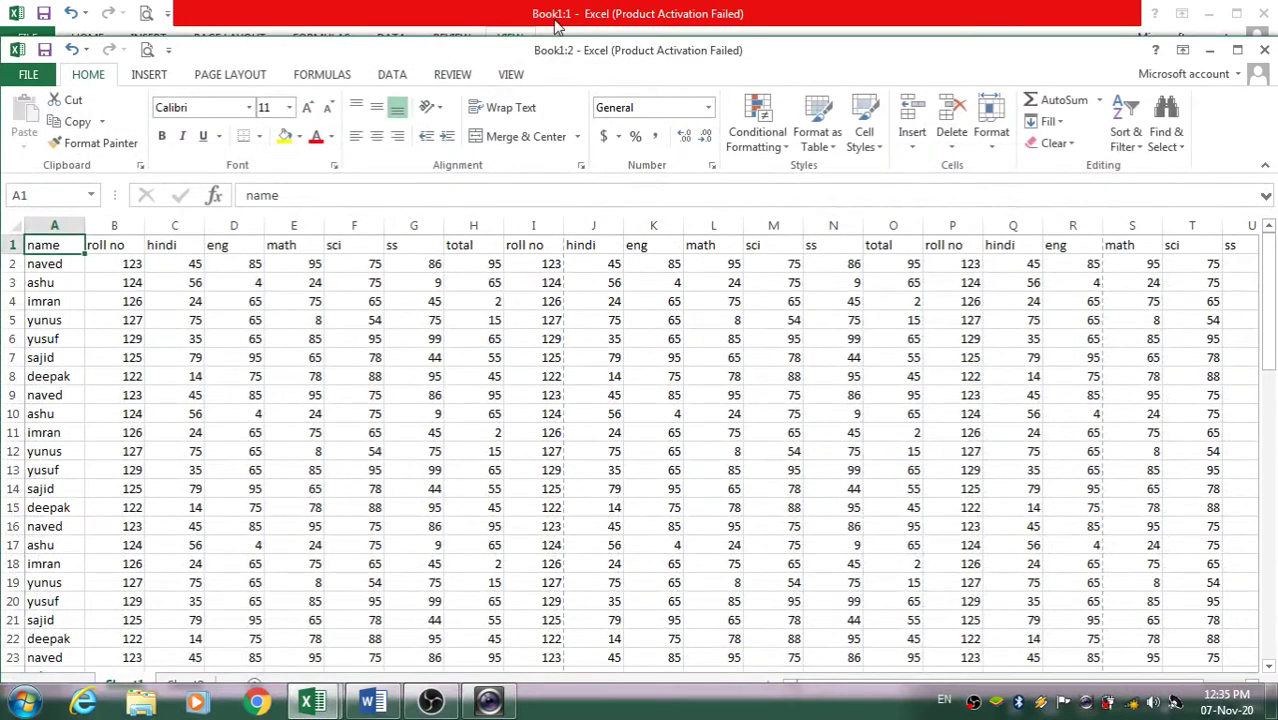
click(1238, 52)
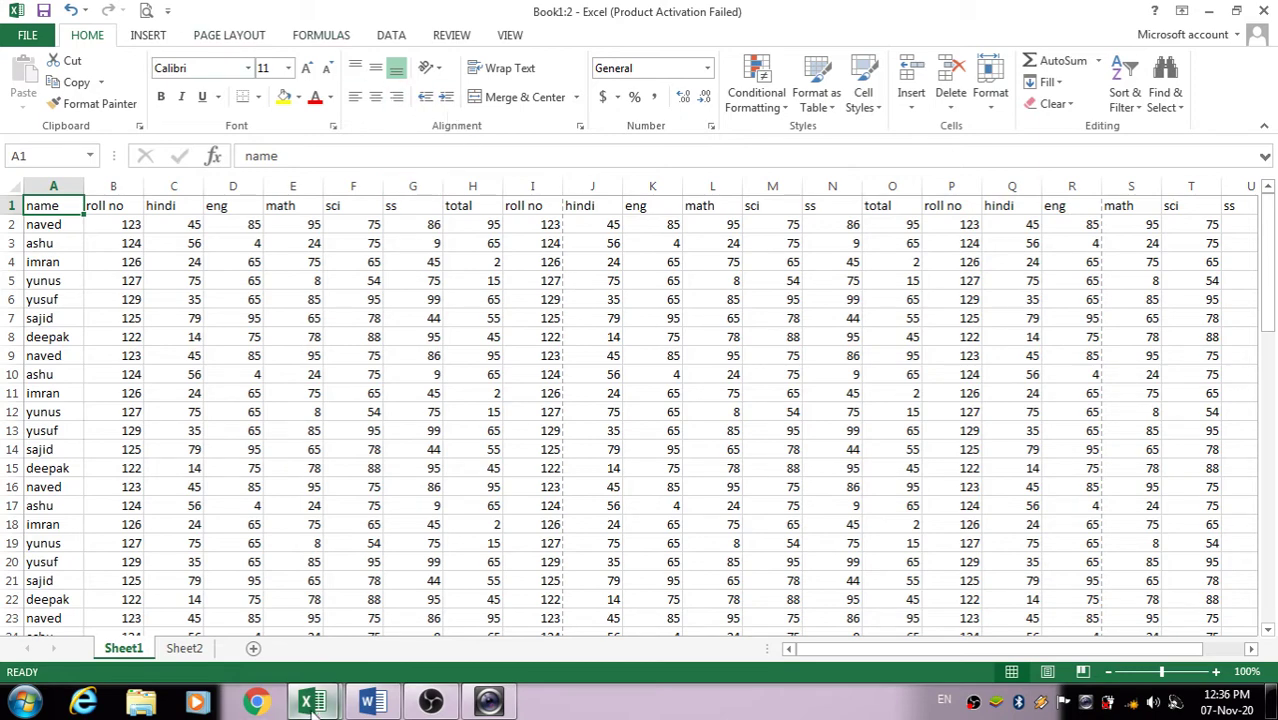
mouse_move(312, 702)
click(210, 592)
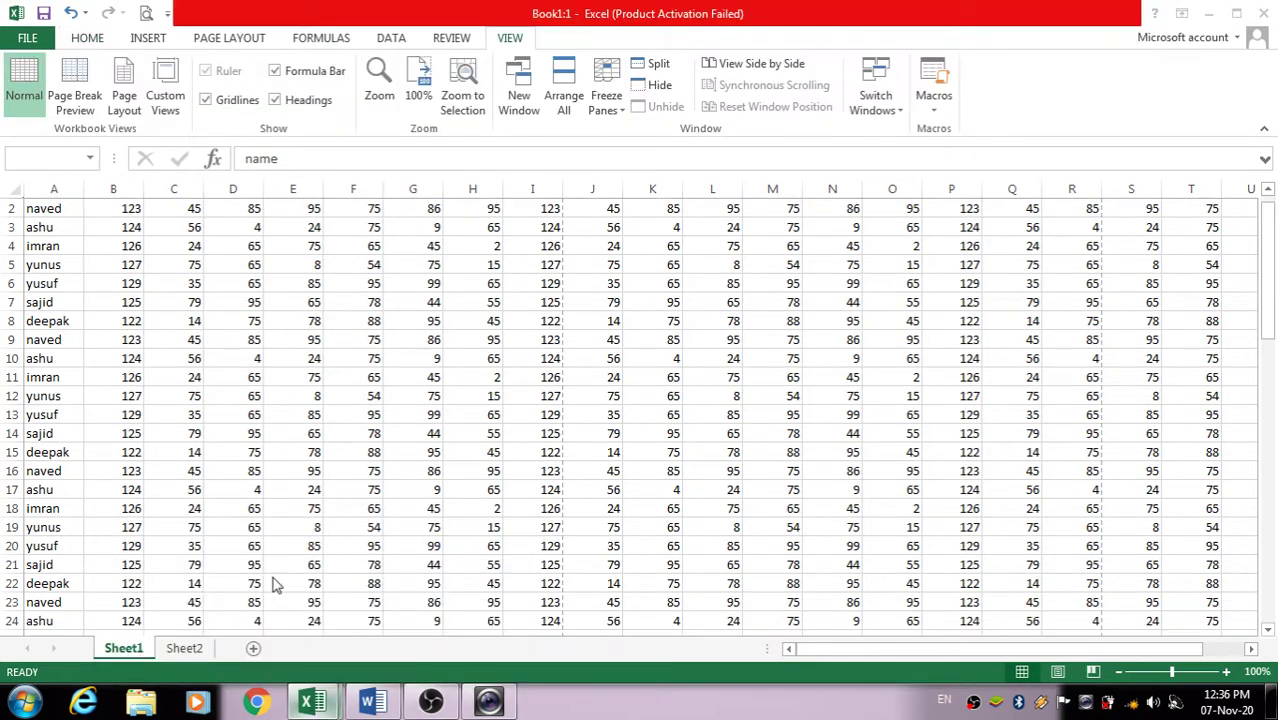
Arrange the two Book1 windows in the Horizontal layout
click(563, 92)
click(838, 389)
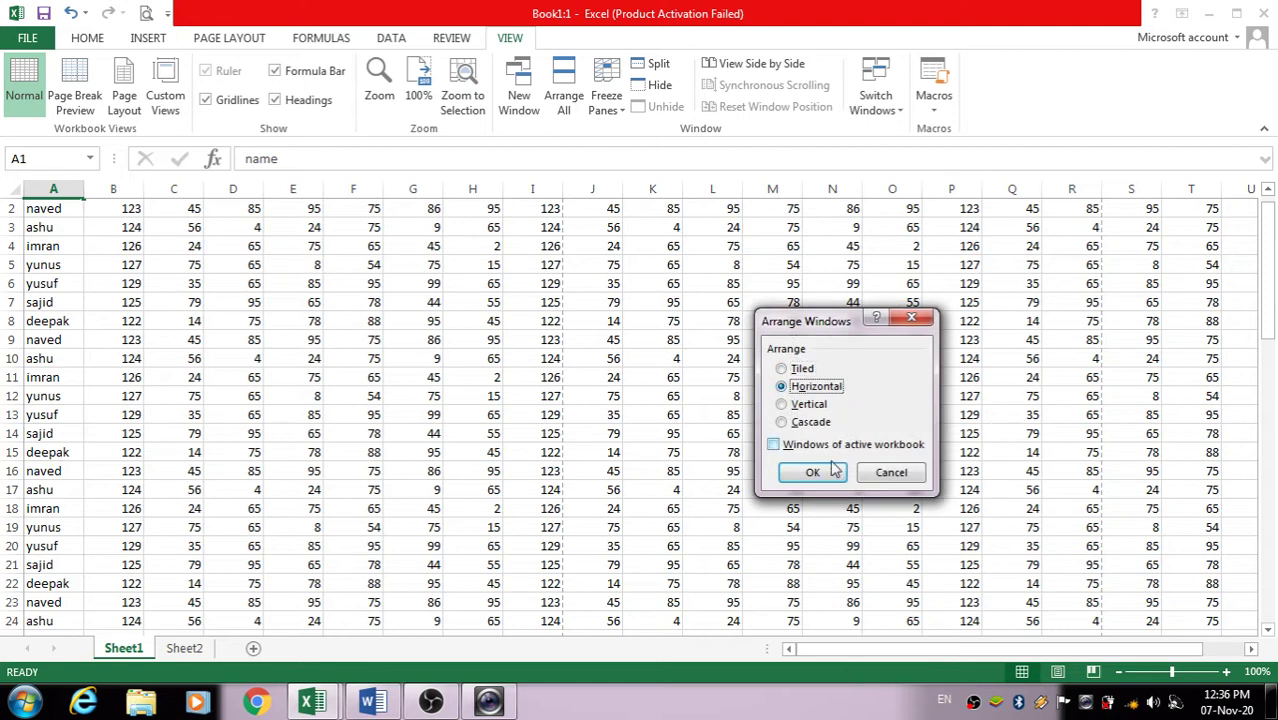
click(812, 472)
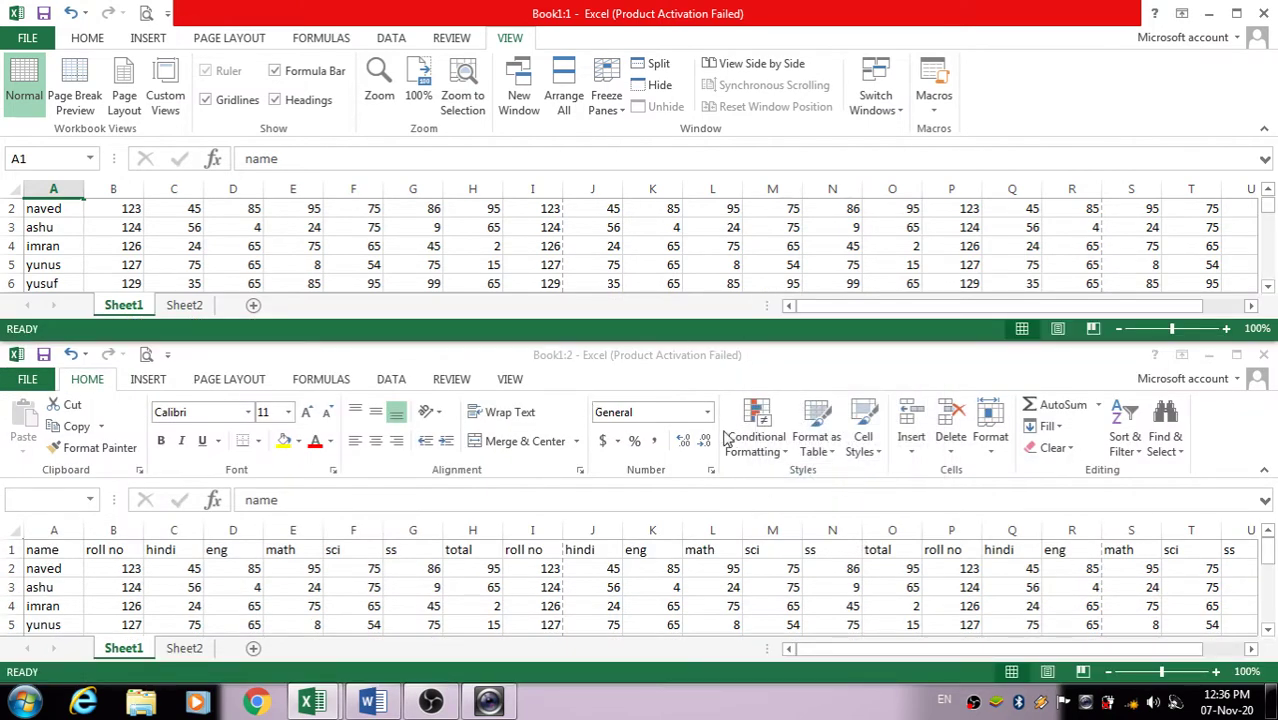
Arrange the two Book1 windows in the Vertical layout and view the list of windows available for switching
click(564, 95)
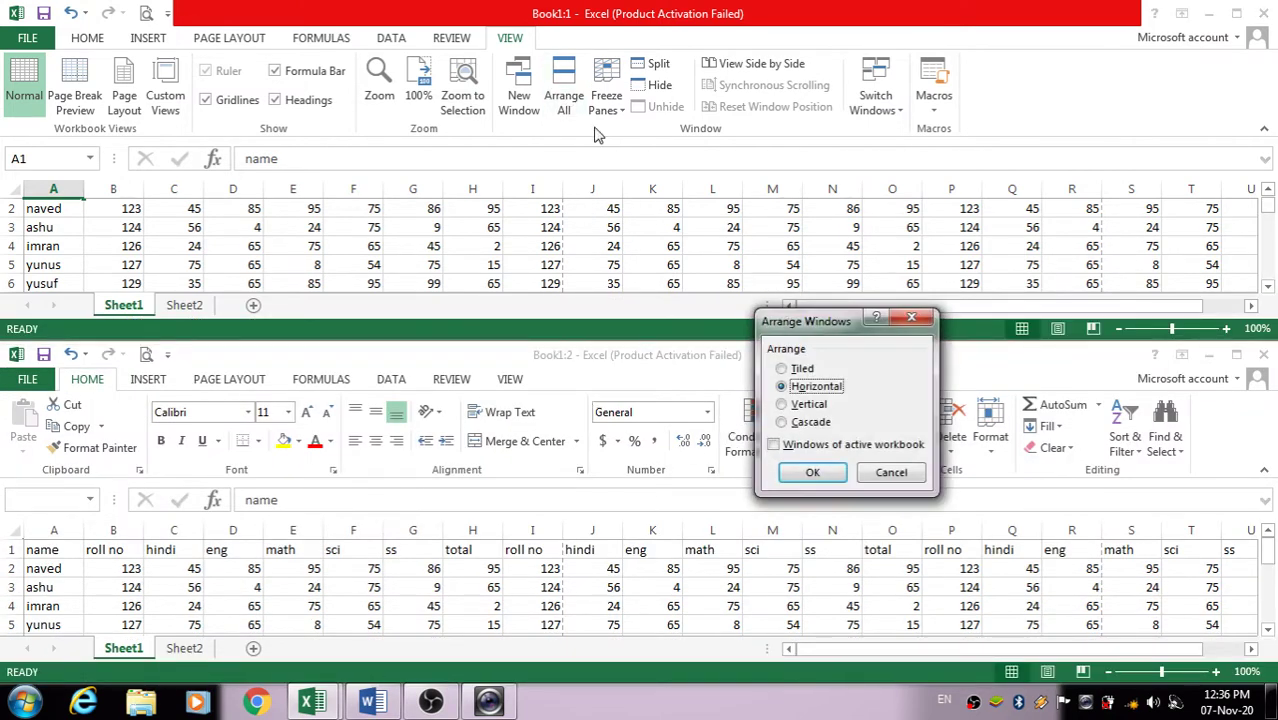
click(809, 405)
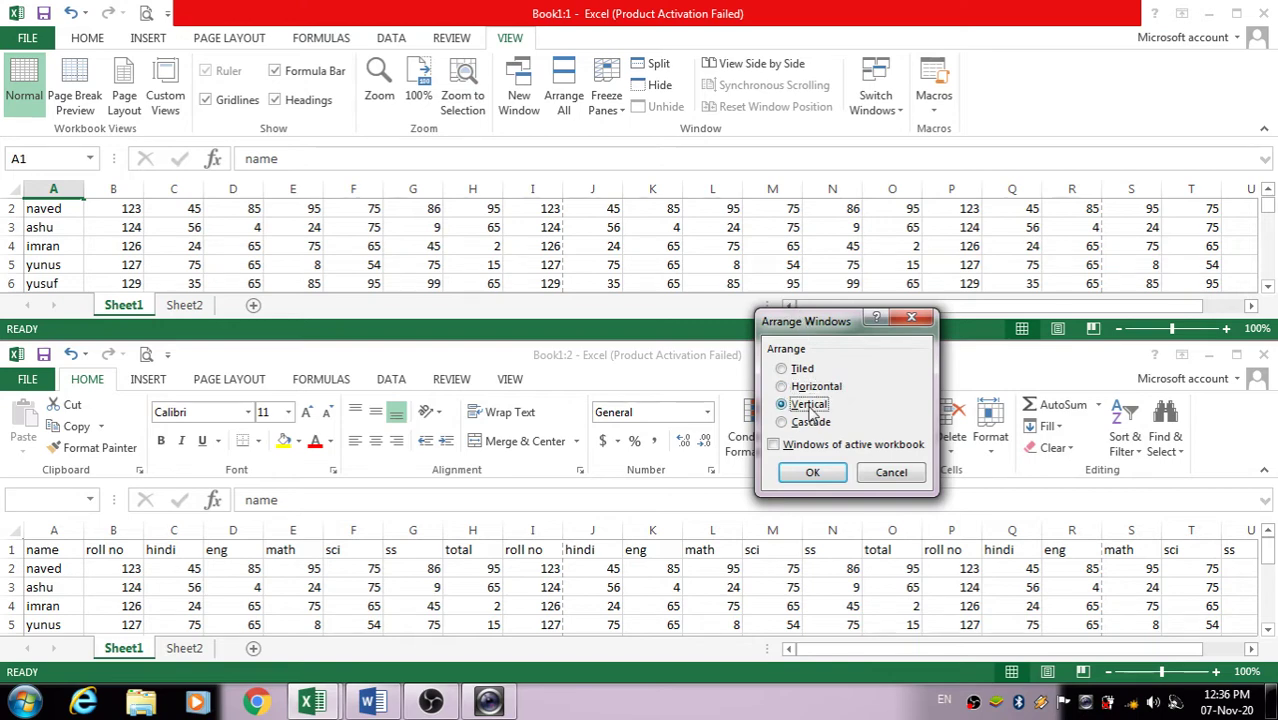
click(812, 472)
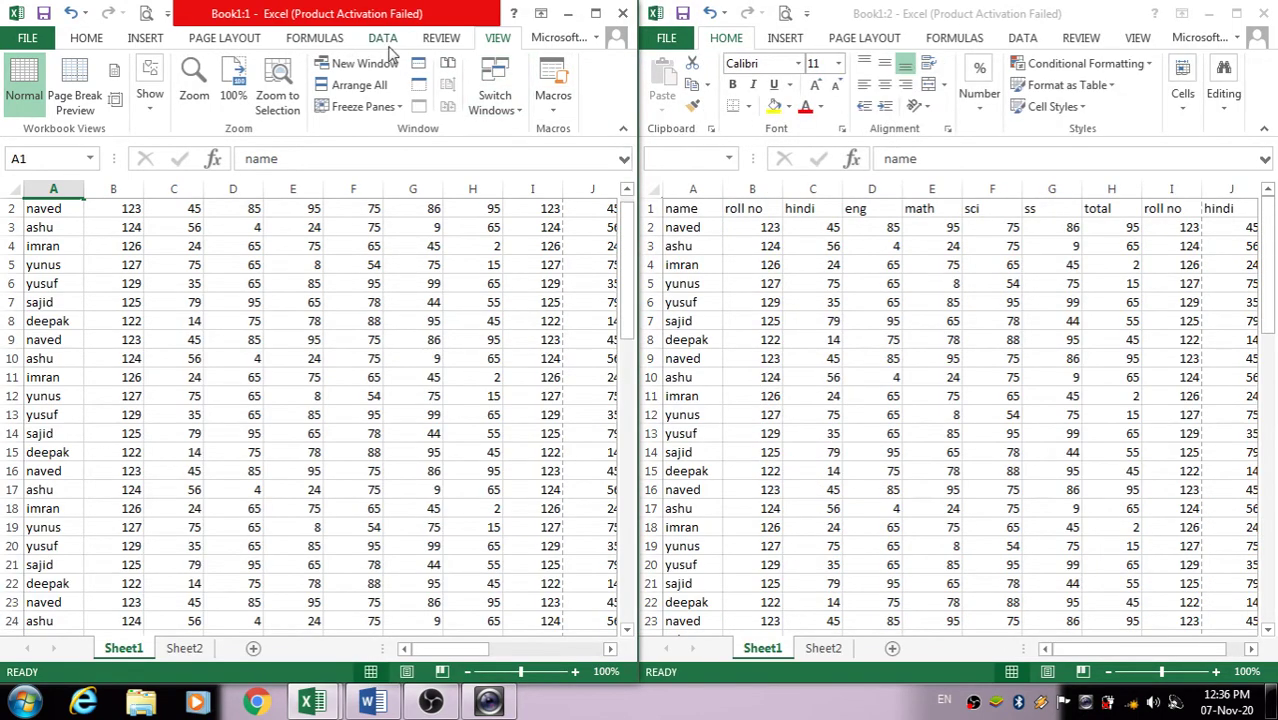
click(513, 108)
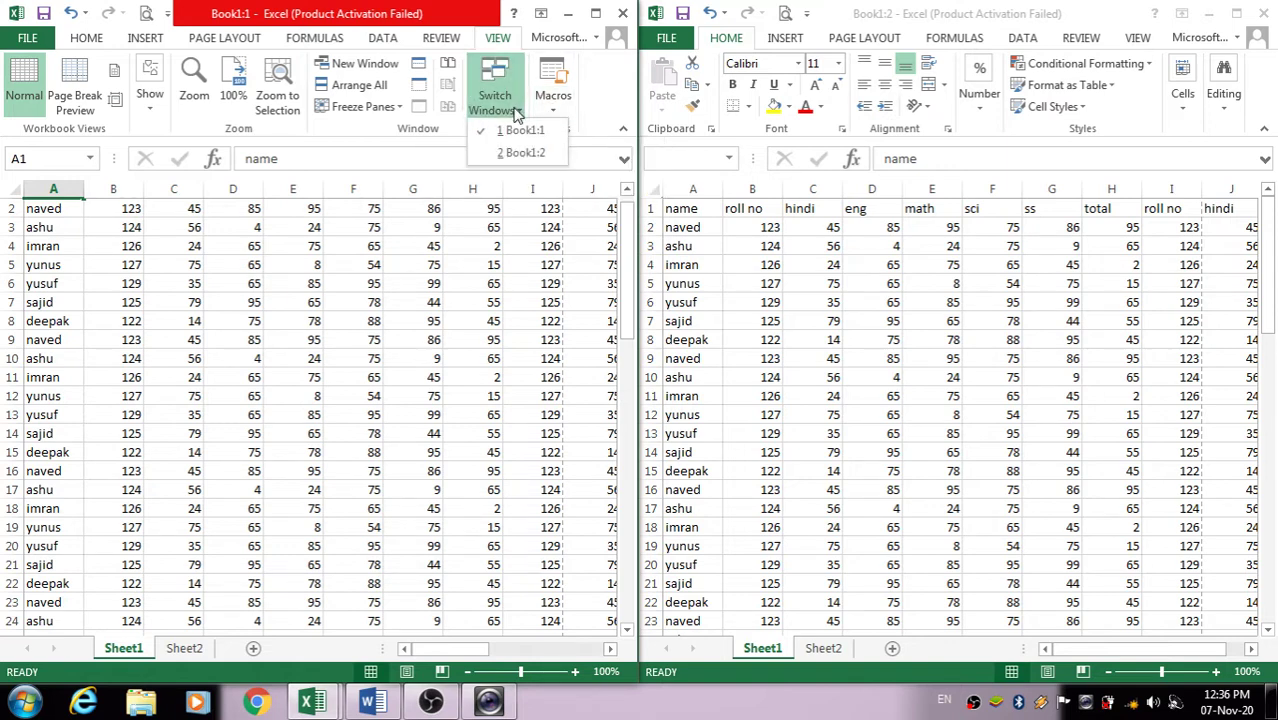
click(507, 96)
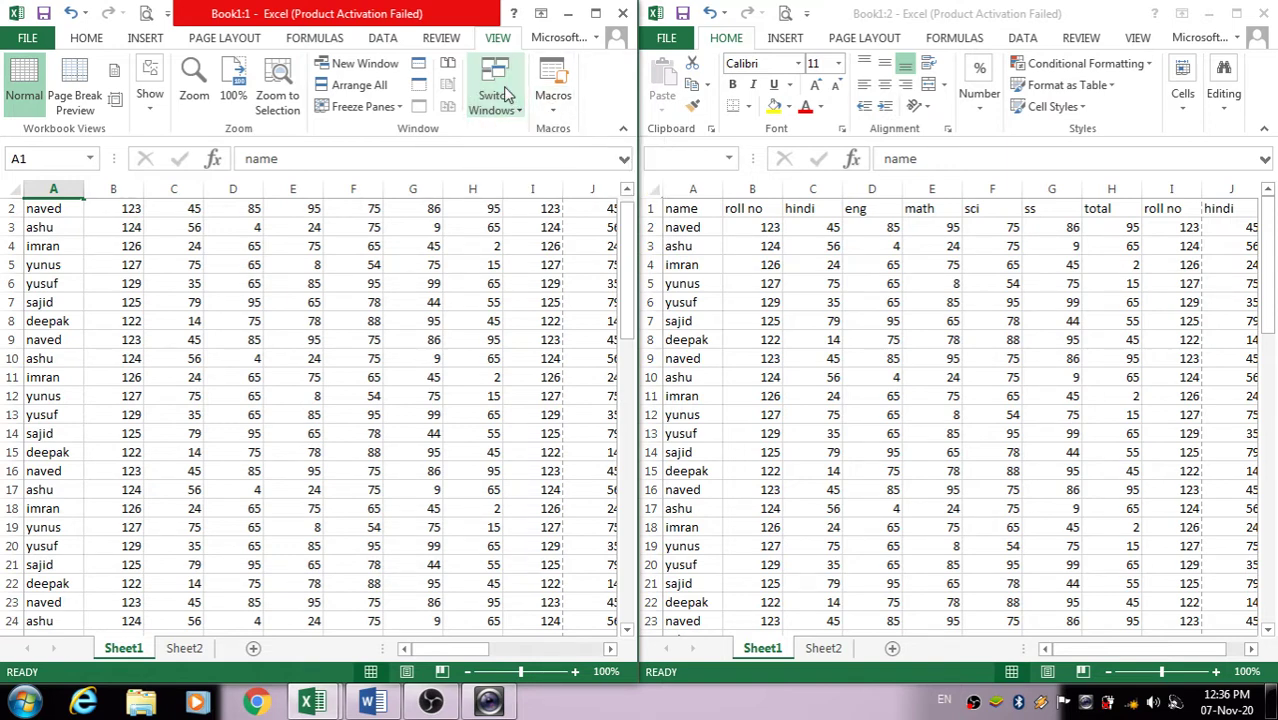
Arrange the two Book1 windows in the Cascade layout, then in the Tiled layout
click(358, 88)
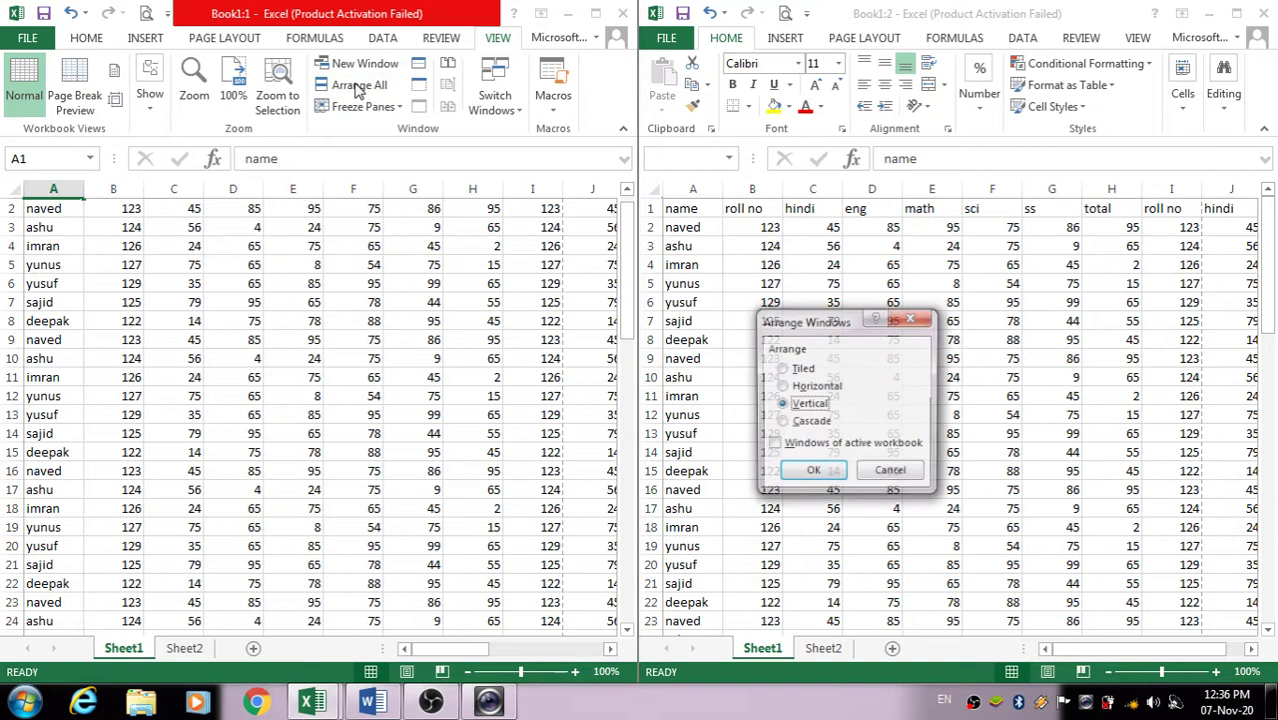
click(808, 423)
click(815, 472)
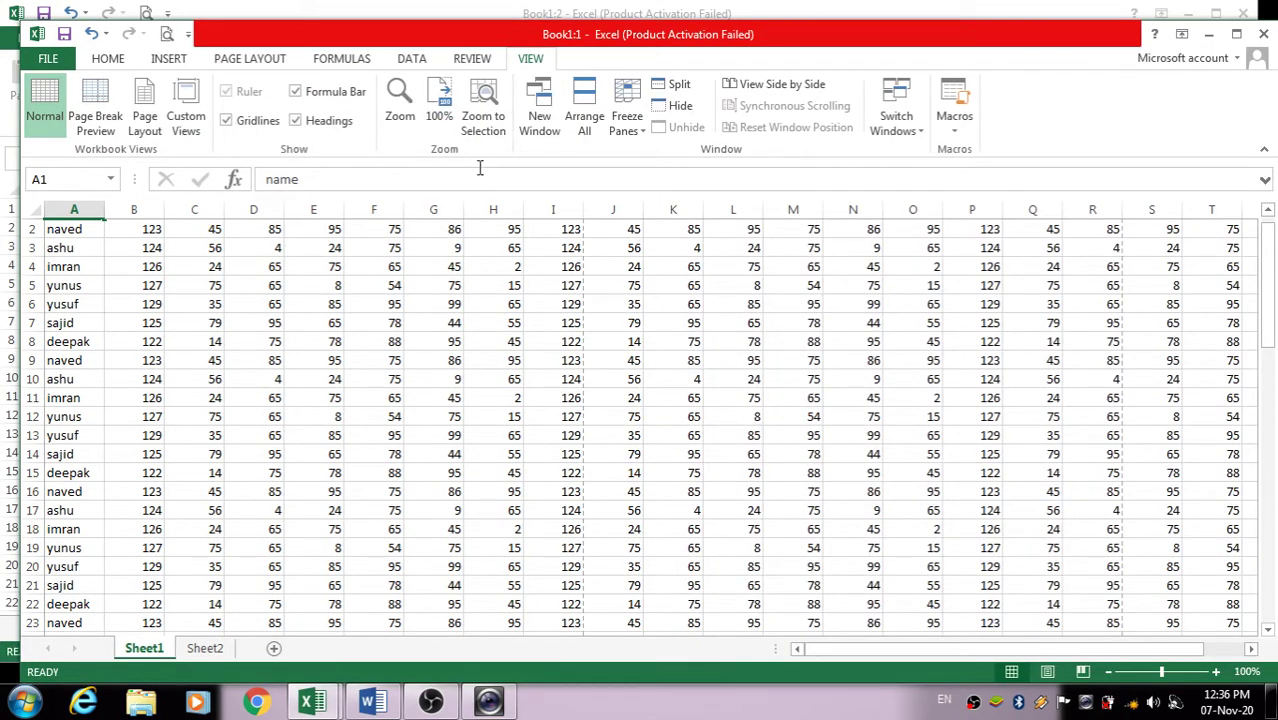
click(584, 112)
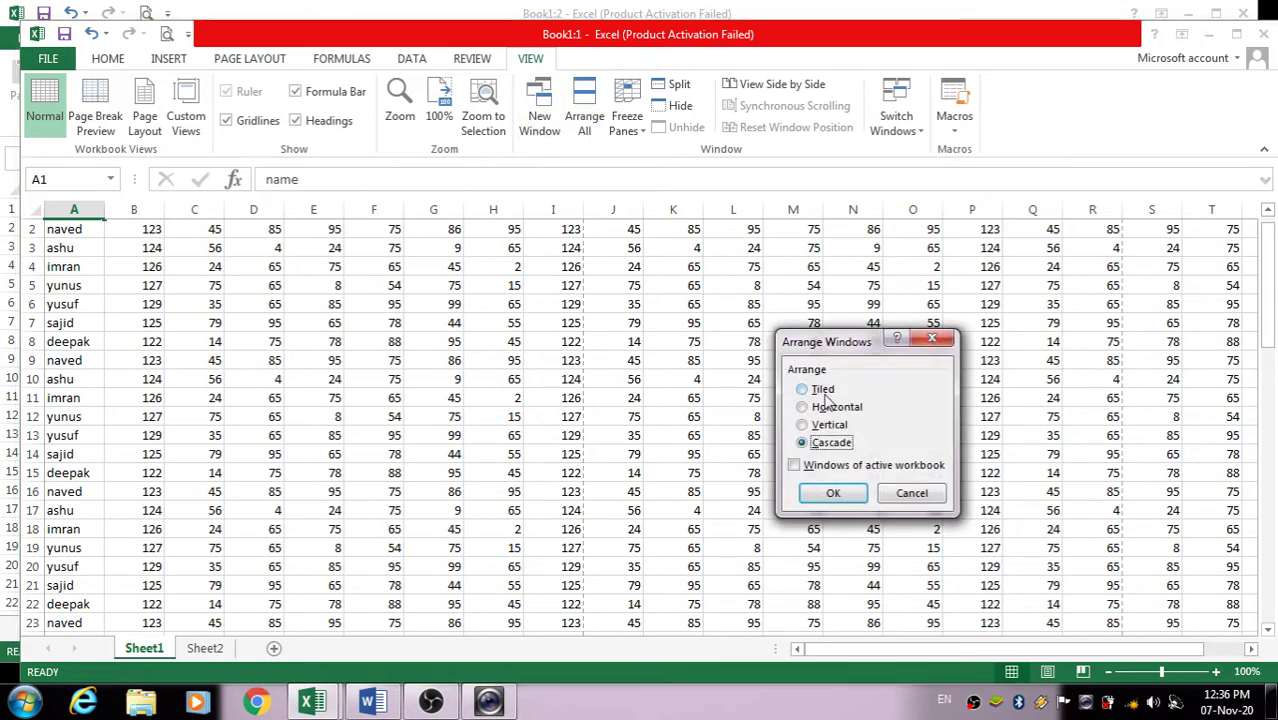
click(820, 389)
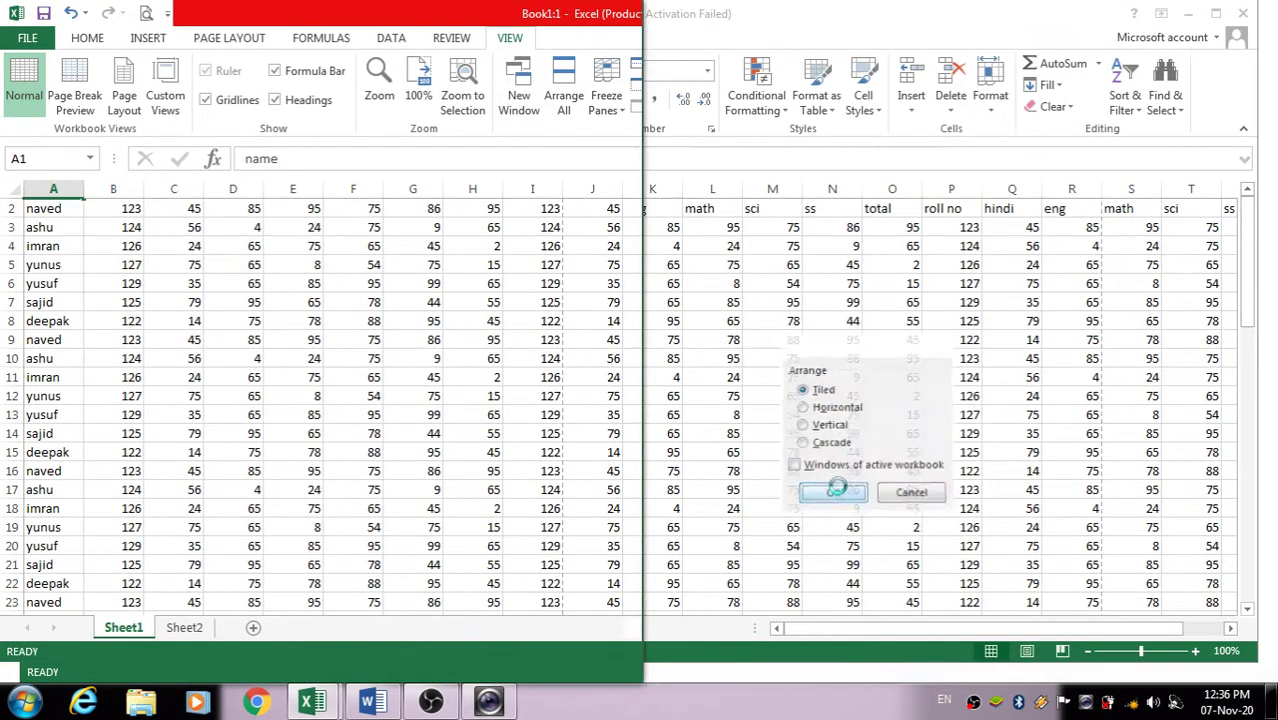
click(845, 492)
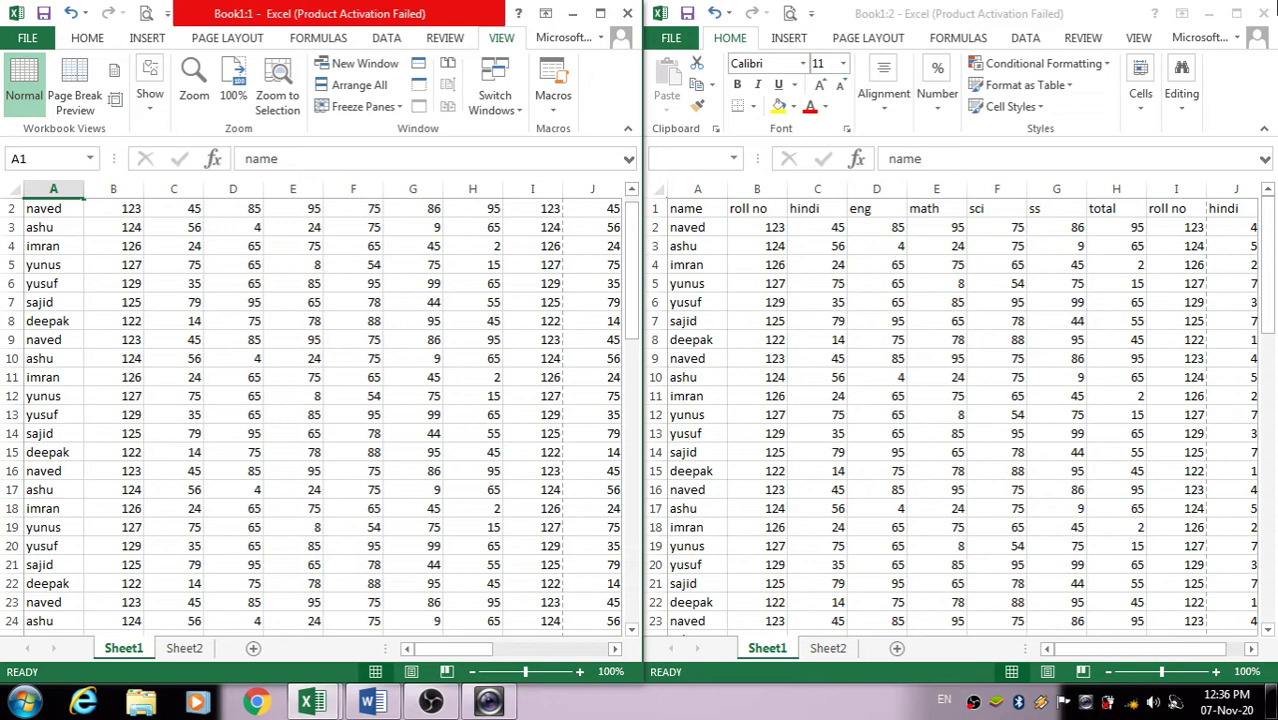
Close the Book1:2 window and maximize the remaining Book1 window
click(1262, 14)
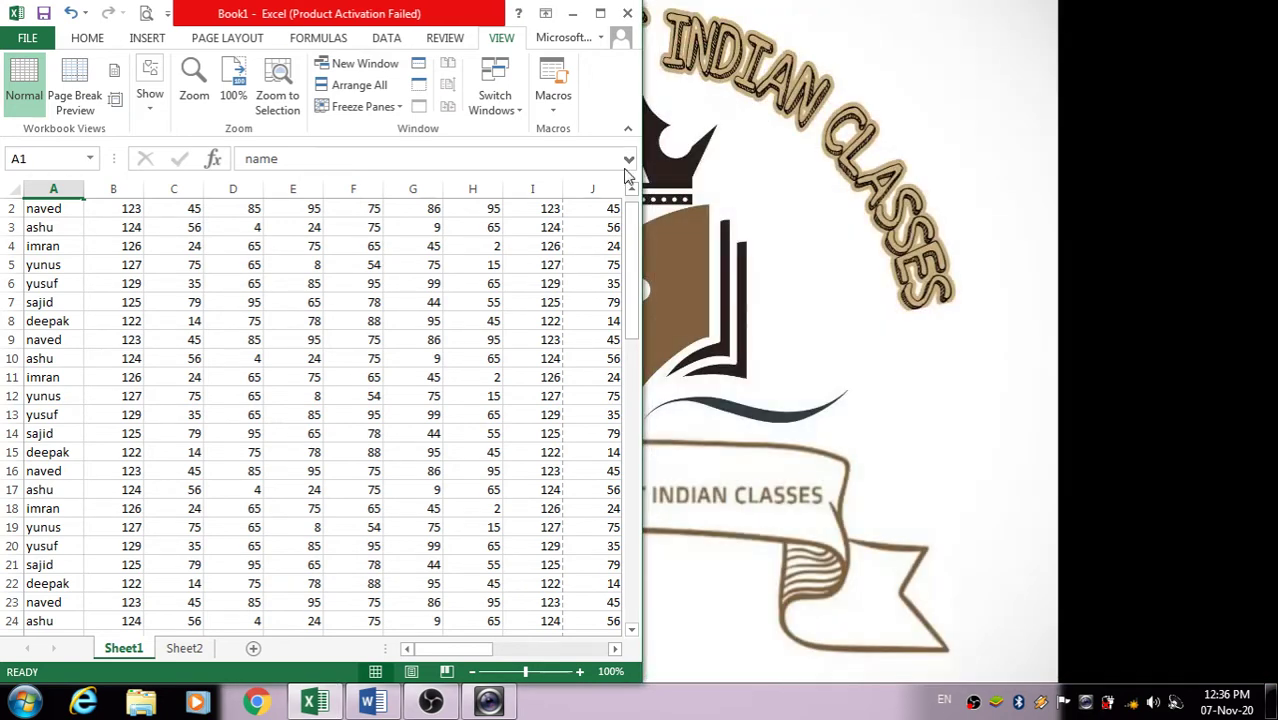
click(600, 14)
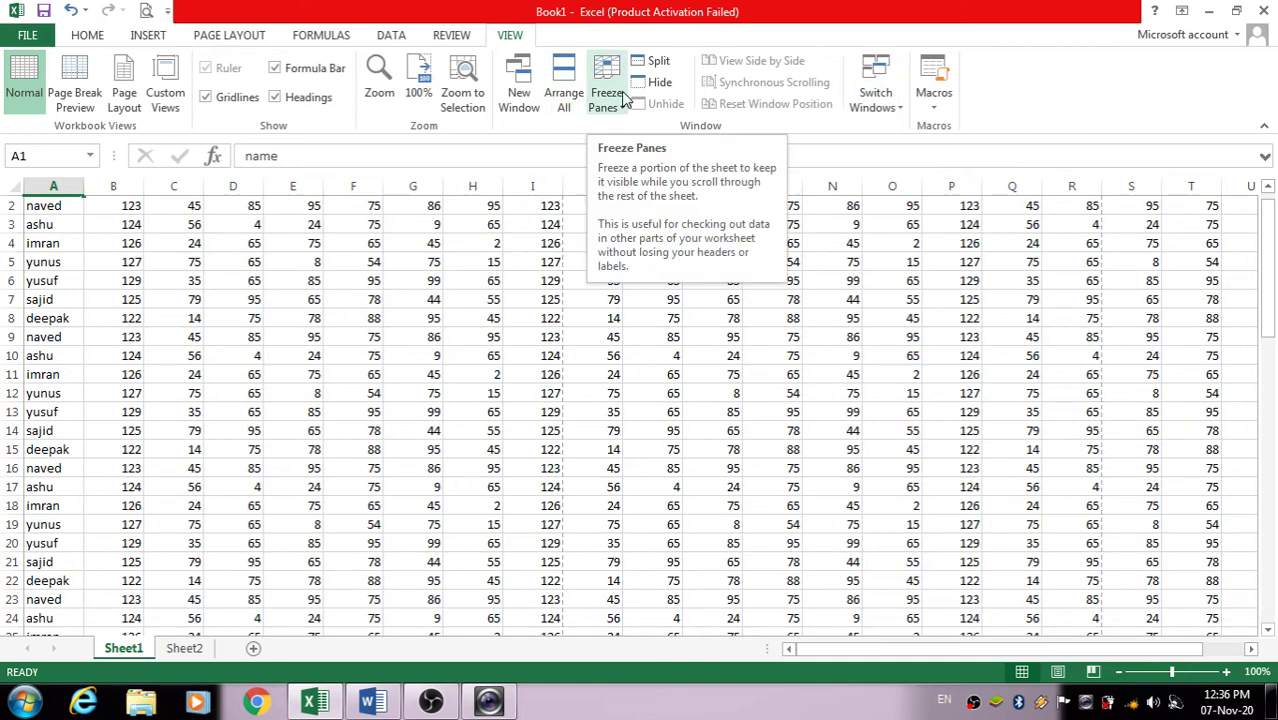
Examine how the header row behaves while browsing the marks table on Sheet1 down to its lower rows and back up
scroll(597, 348, down, 3)
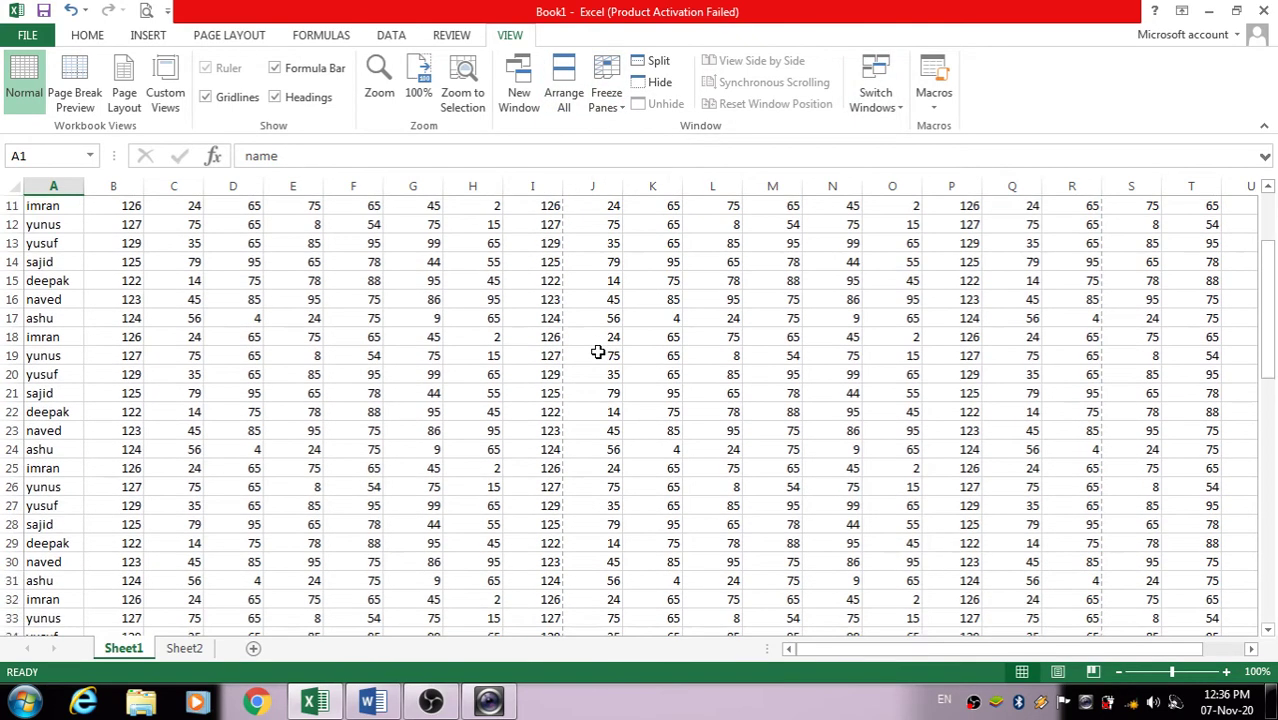
scroll(597, 348, up, 4)
scroll(297, 288, down, 3)
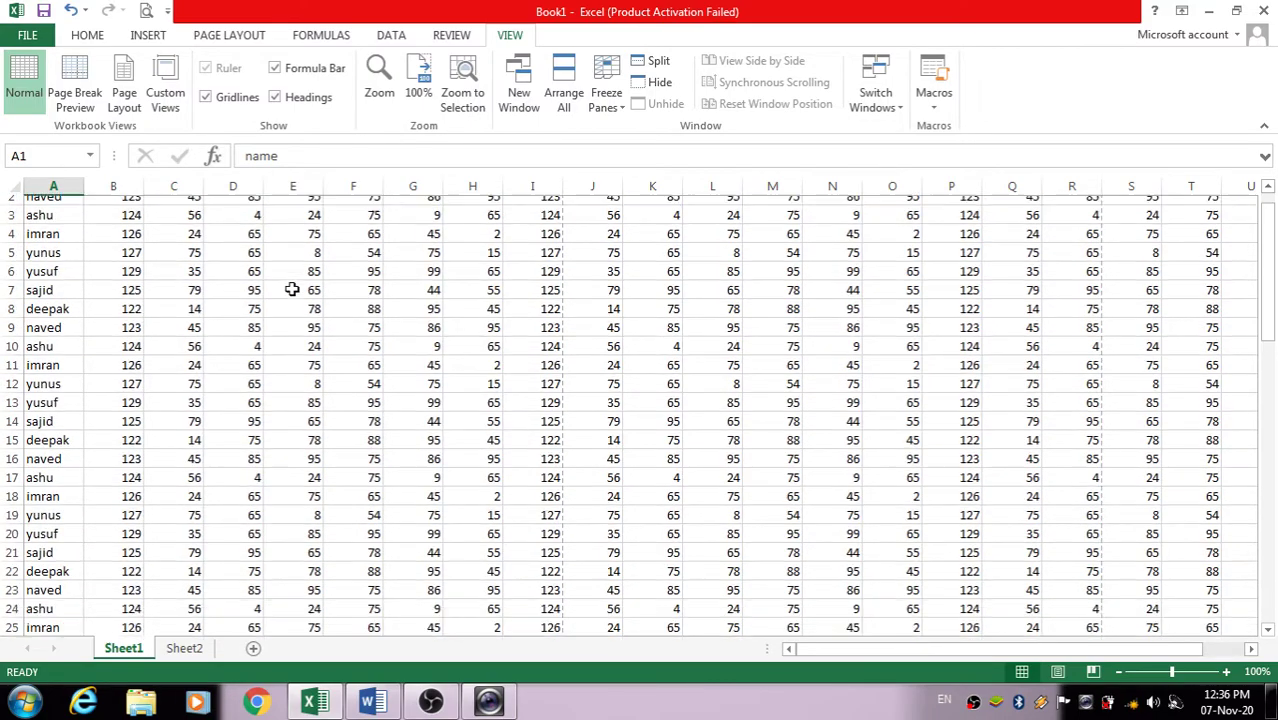
scroll(291, 288, up, 3)
scroll(289, 289, down, 11)
scroll(287, 288, down, 7)
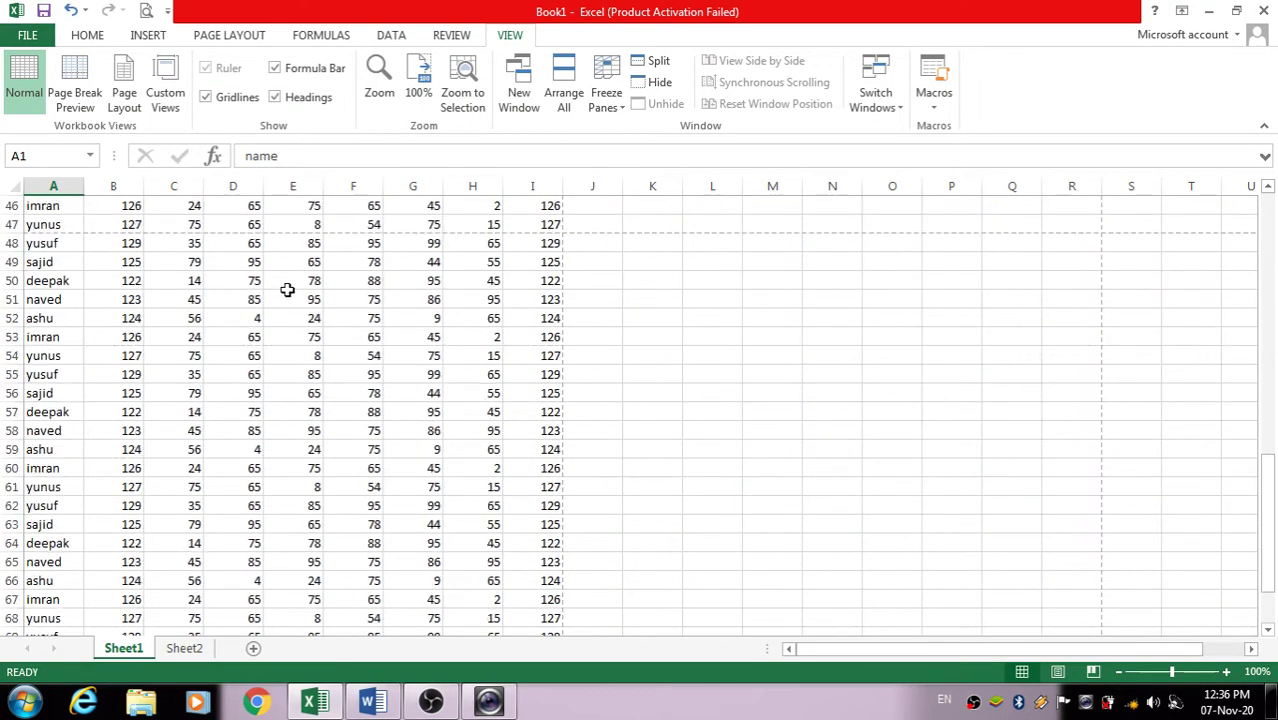
scroll(287, 286, up, 11)
scroll(287, 283, up, 7)
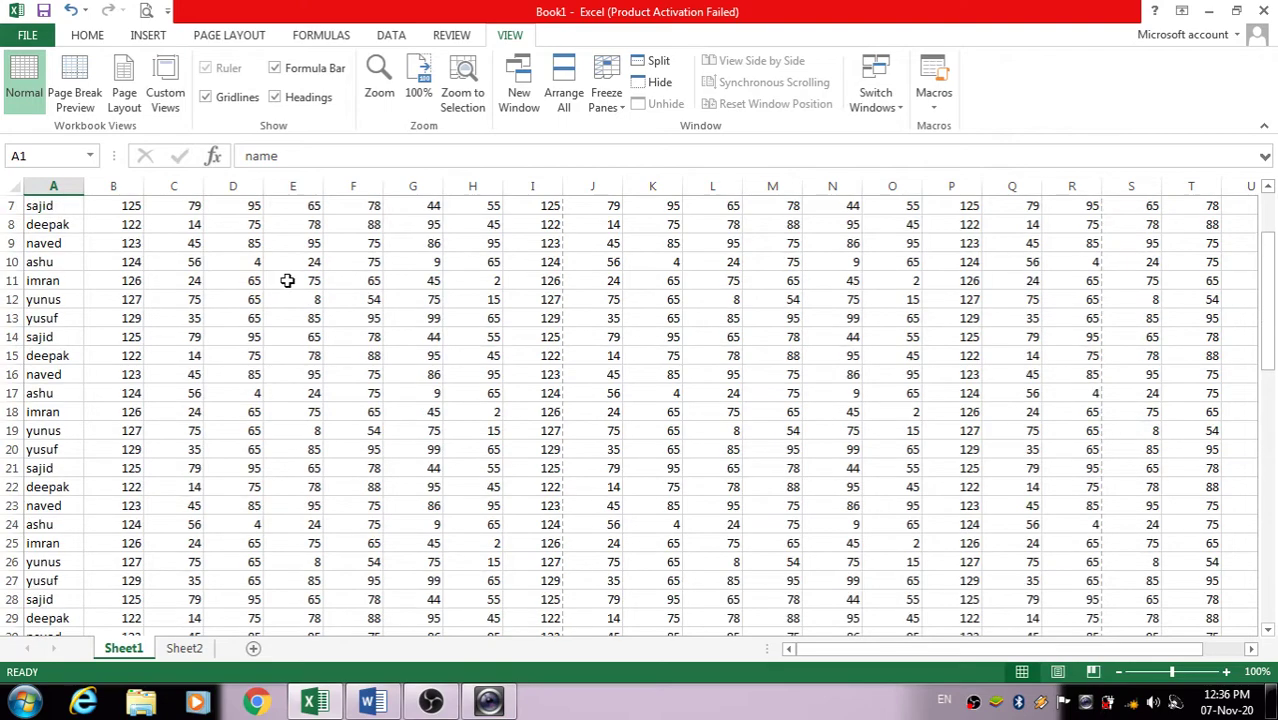
scroll(522, 482, down, 6)
scroll(518, 476, up, 1)
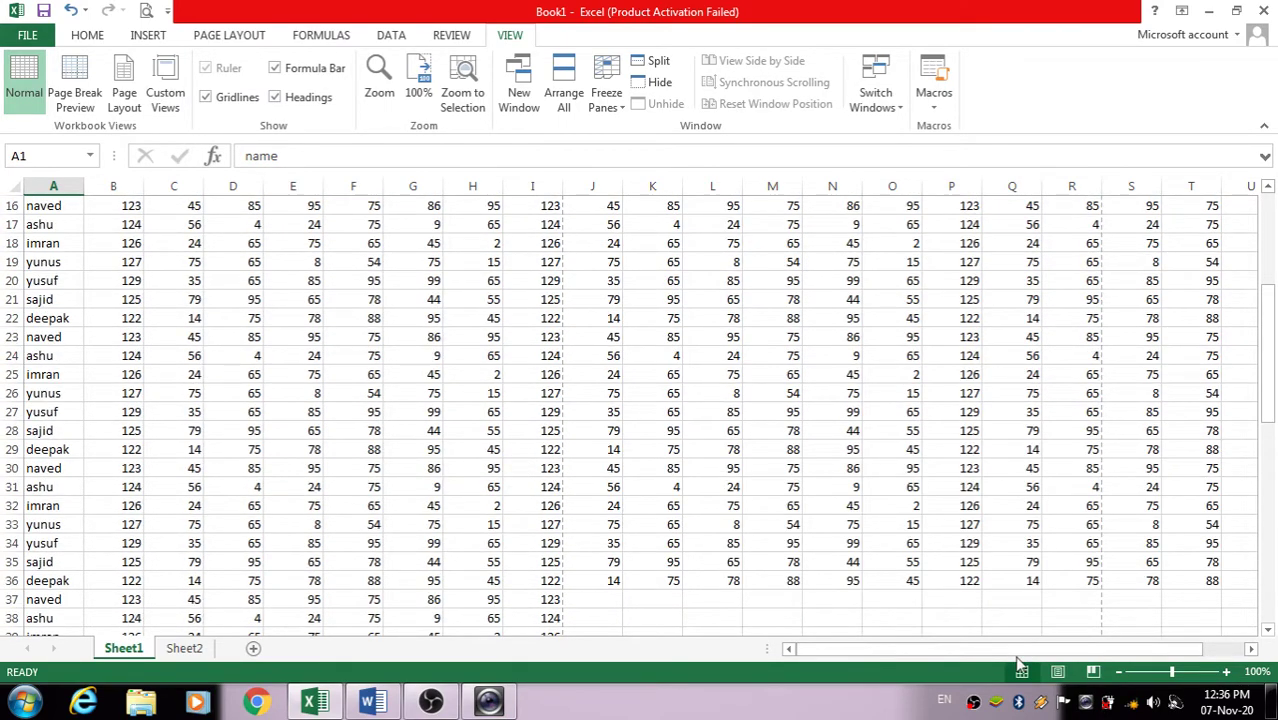
drag(1042, 650, 979, 672)
scroll(376, 466, down, 17)
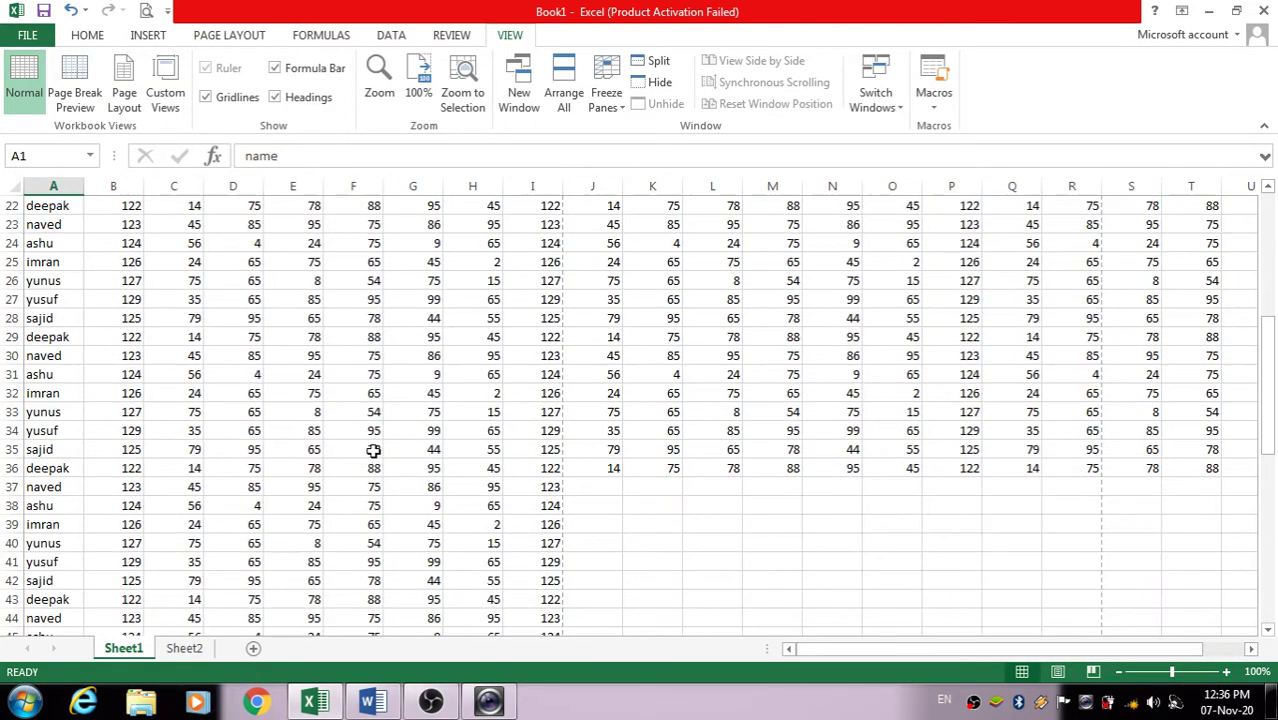
scroll(380, 447, up, 6)
scroll(380, 447, up, 6)
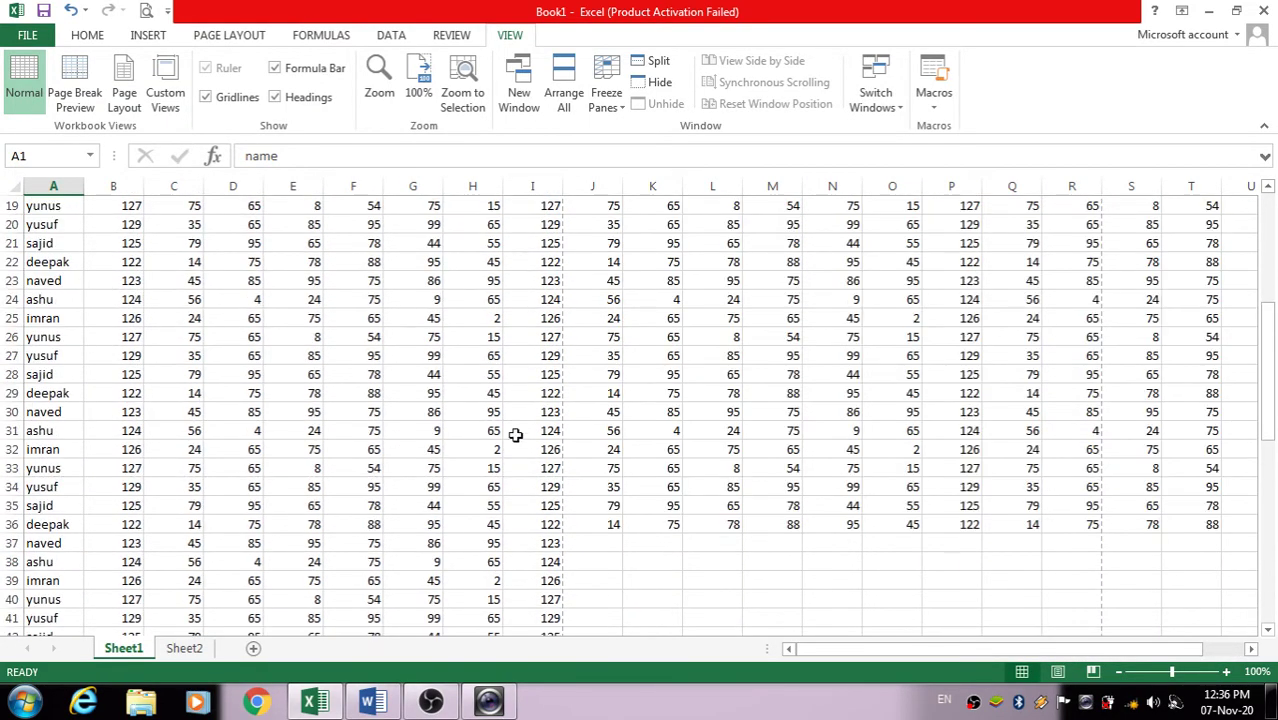
scroll(495, 510, down, 4)
scroll(492, 512, up, 9)
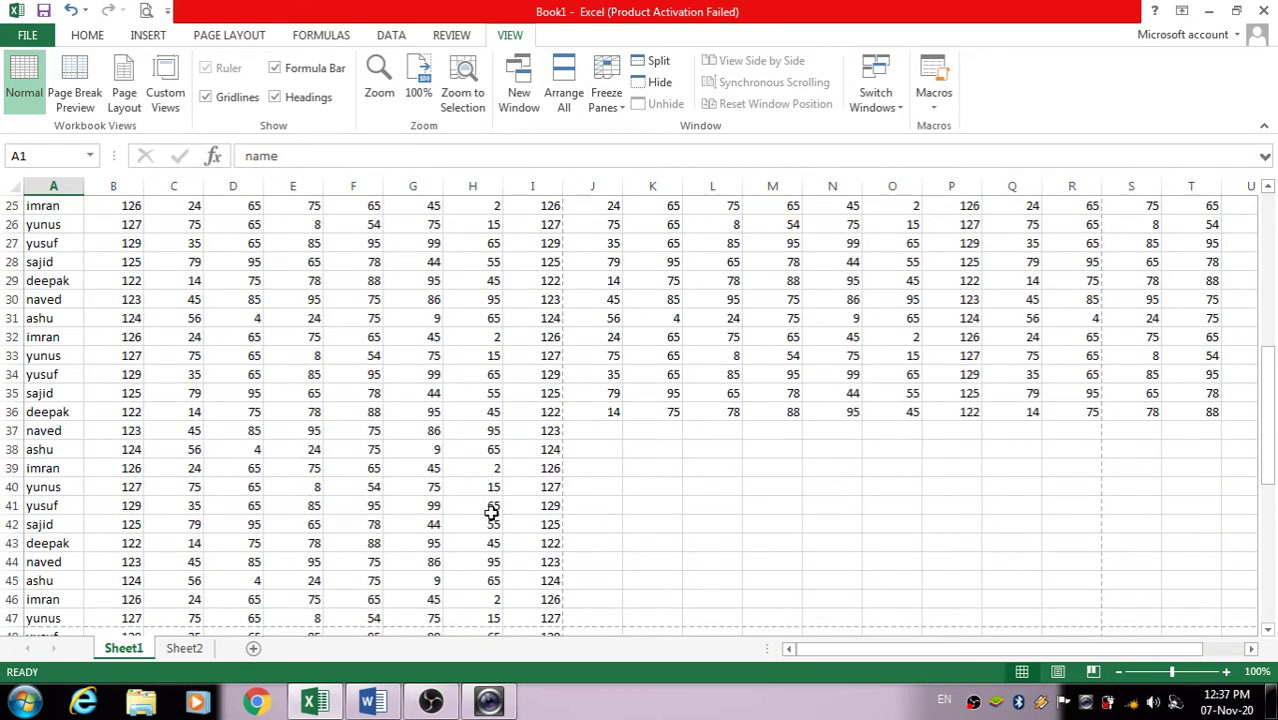
scroll(490, 508, up, 1)
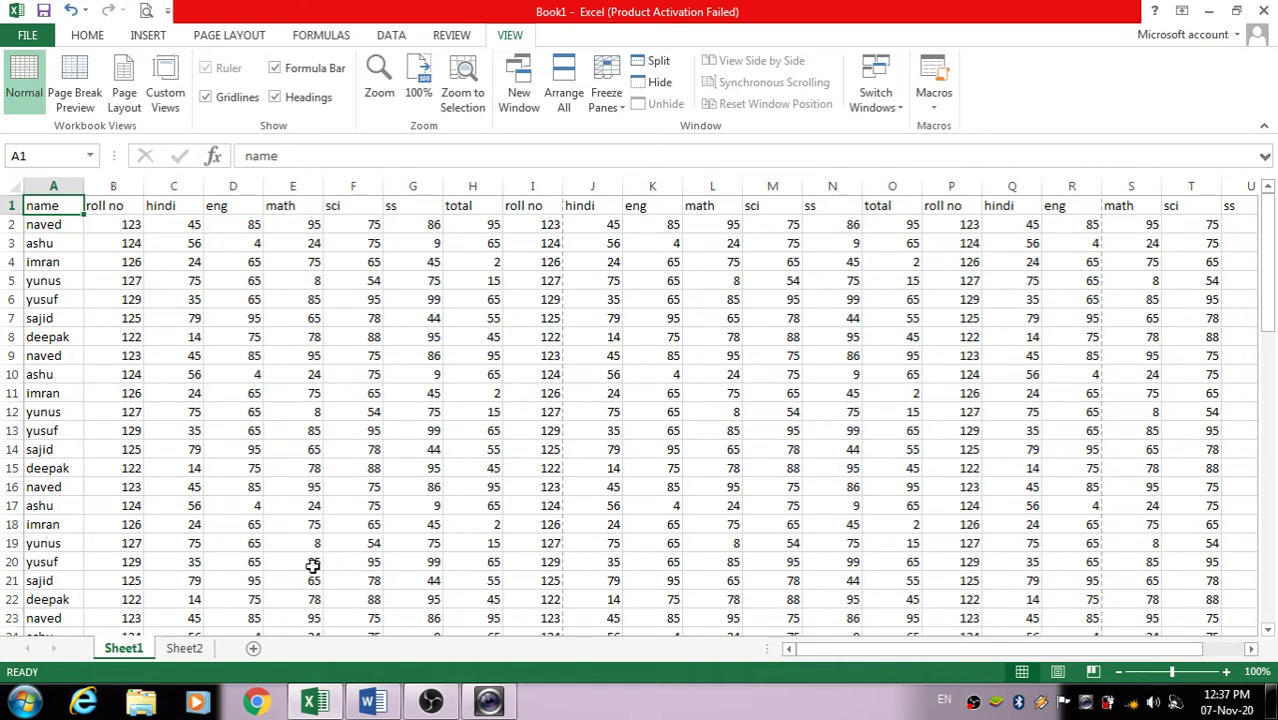
Select marks cells F32 and E27 in turn and check each against its subject heading in row 1
scroll(337, 615, down, 3)
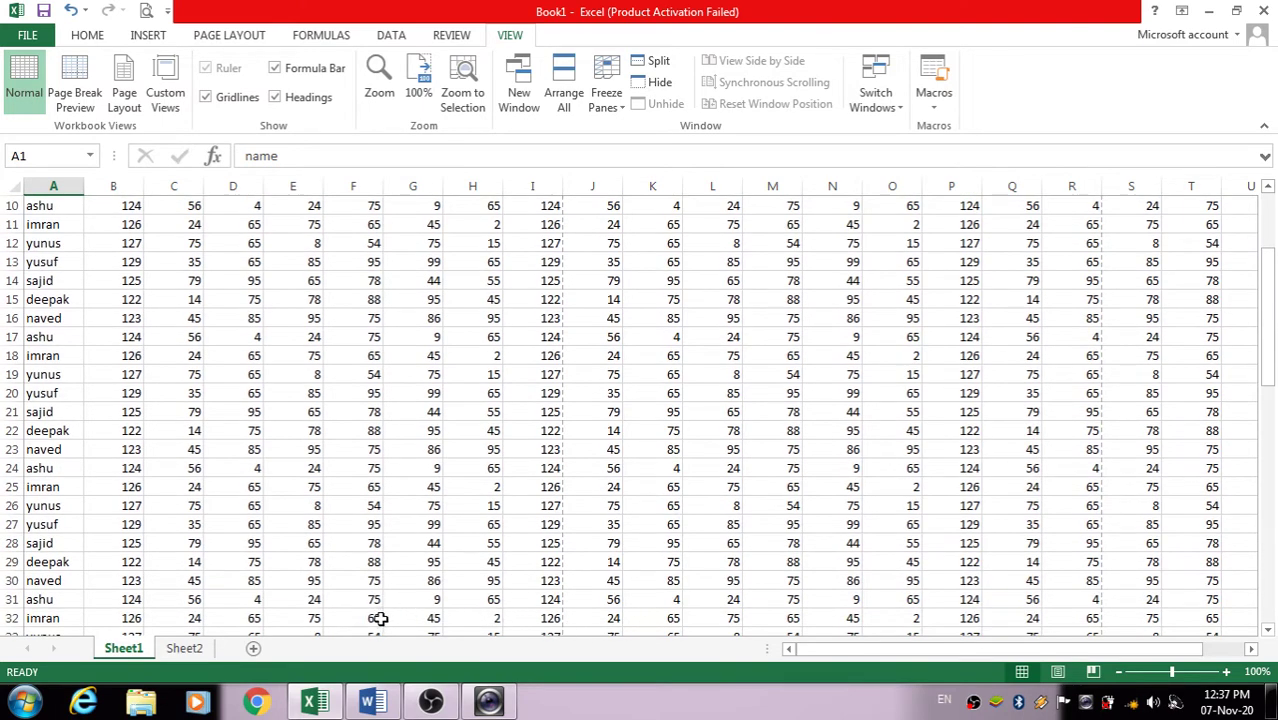
click(376, 620)
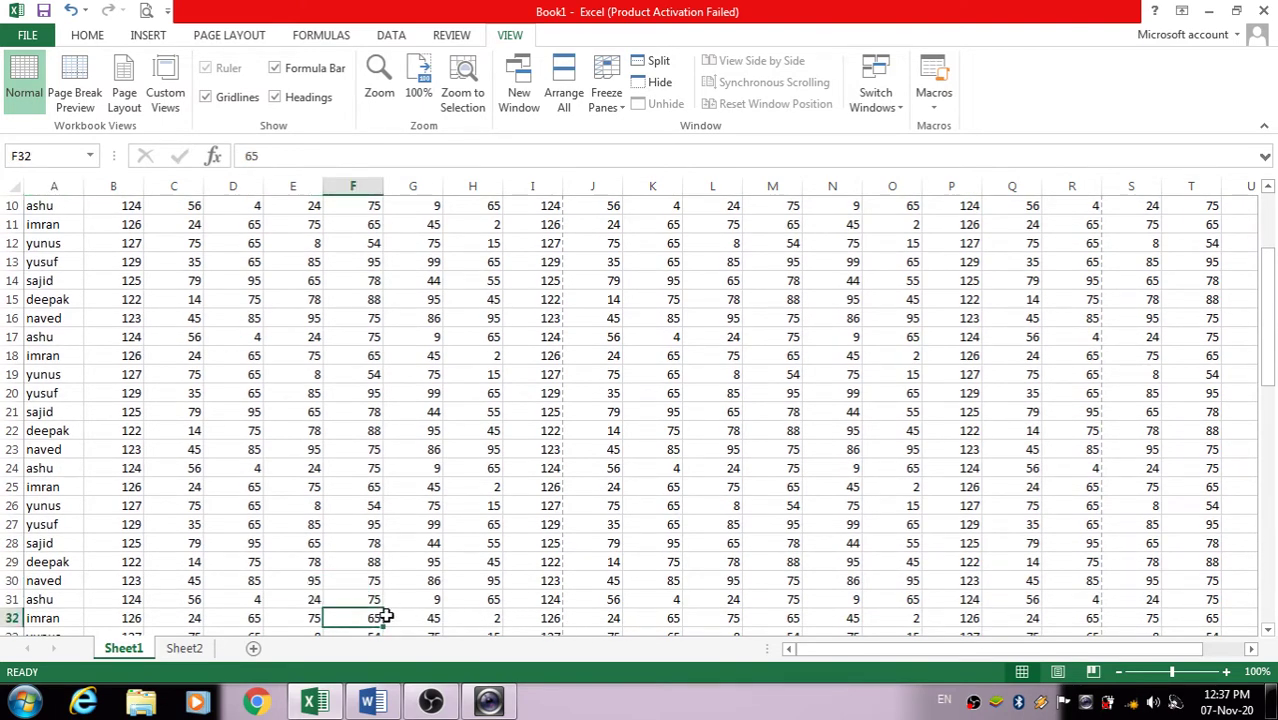
scroll(378, 425, up, 3)
scroll(377, 432, down, 4)
scroll(376, 439, up, 4)
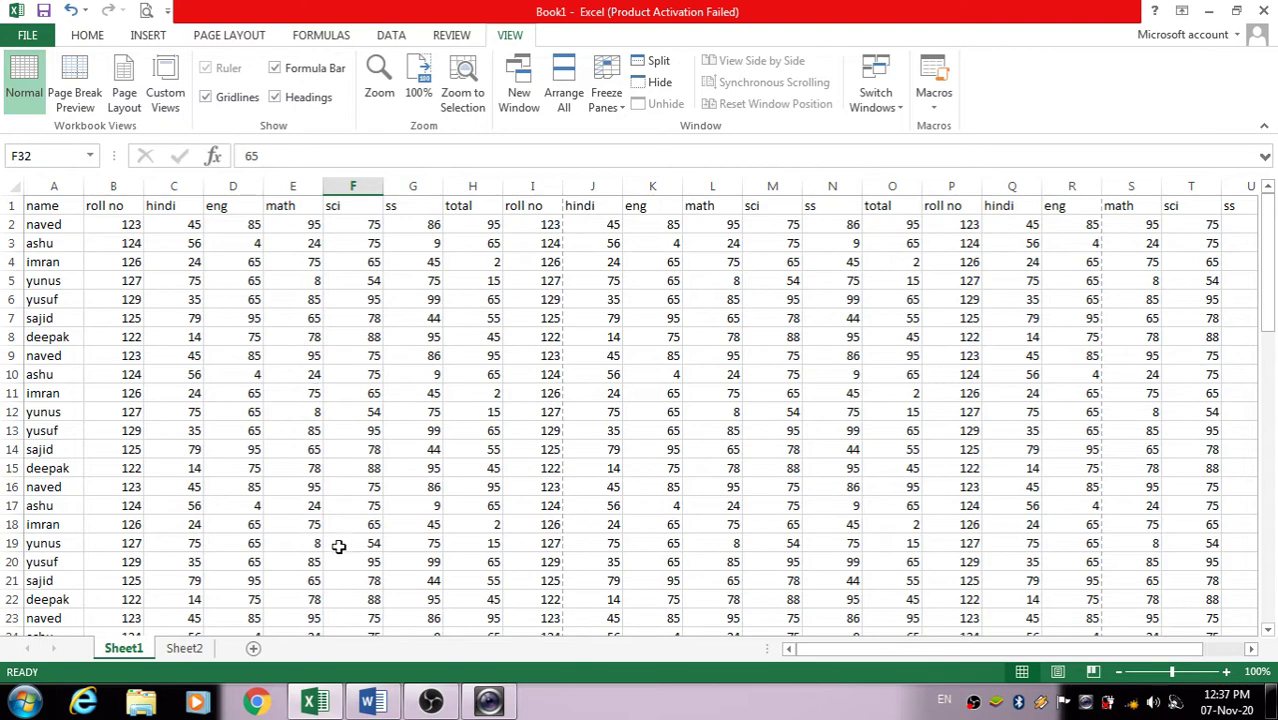
scroll(318, 618, down, 2)
scroll(315, 618, down, 1)
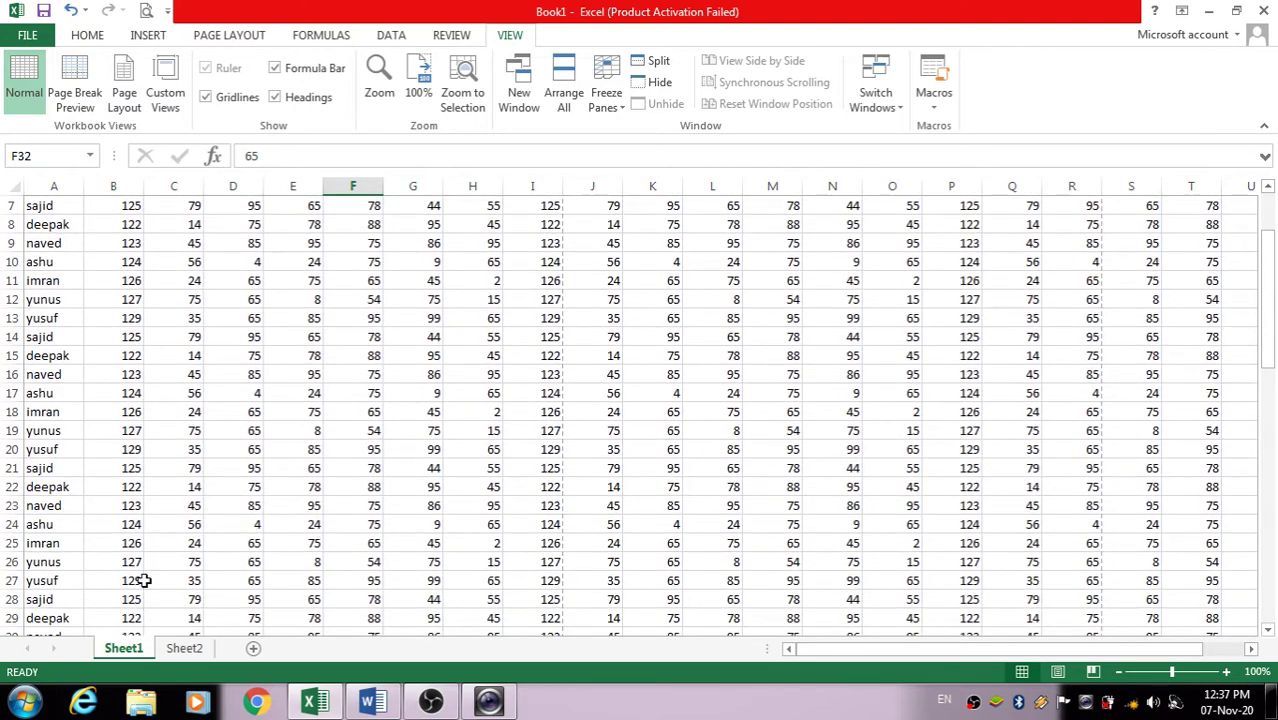
click(316, 583)
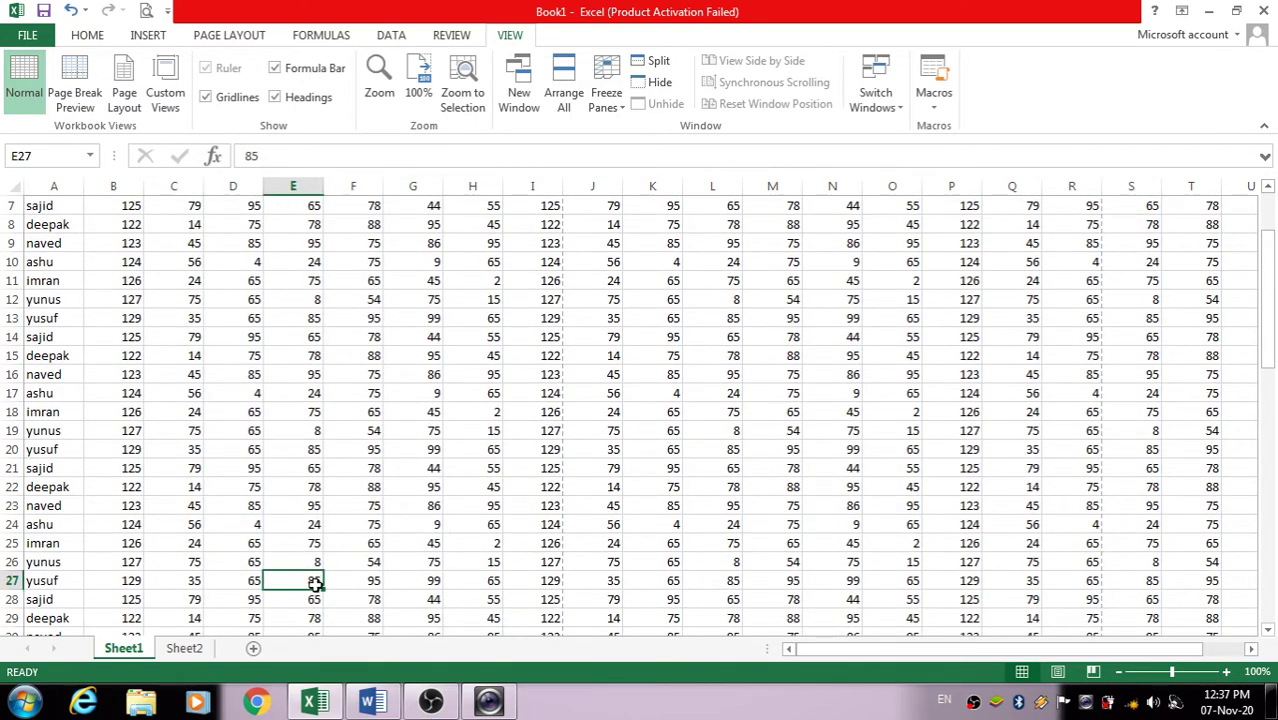
scroll(331, 540, up, 2)
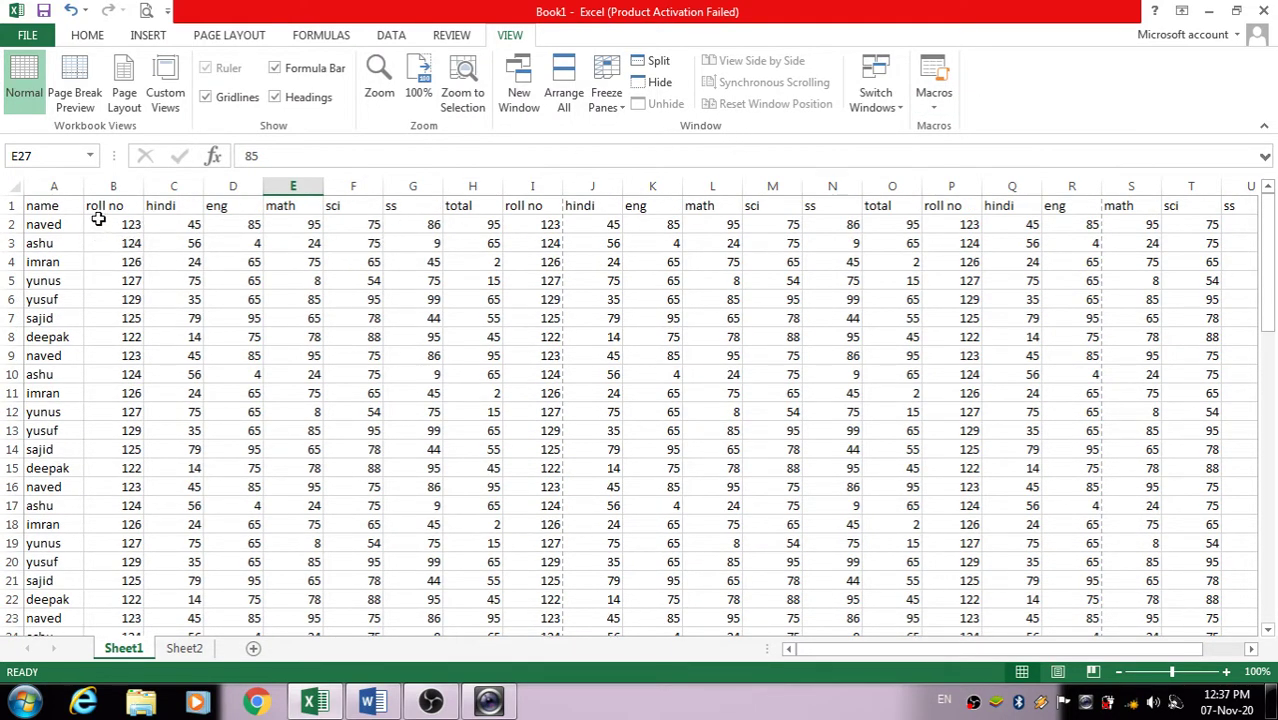
Freeze the header row and the name column by applying Freeze Panes at cell B2
click(52, 209)
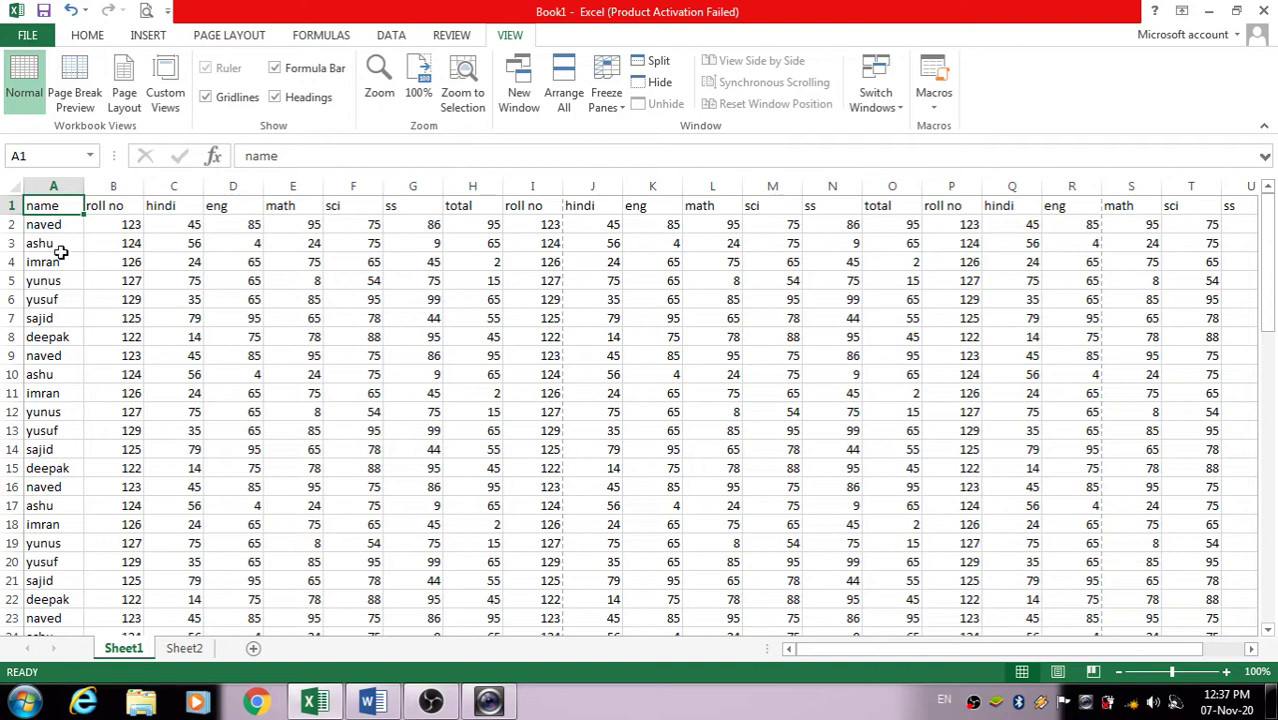
click(105, 228)
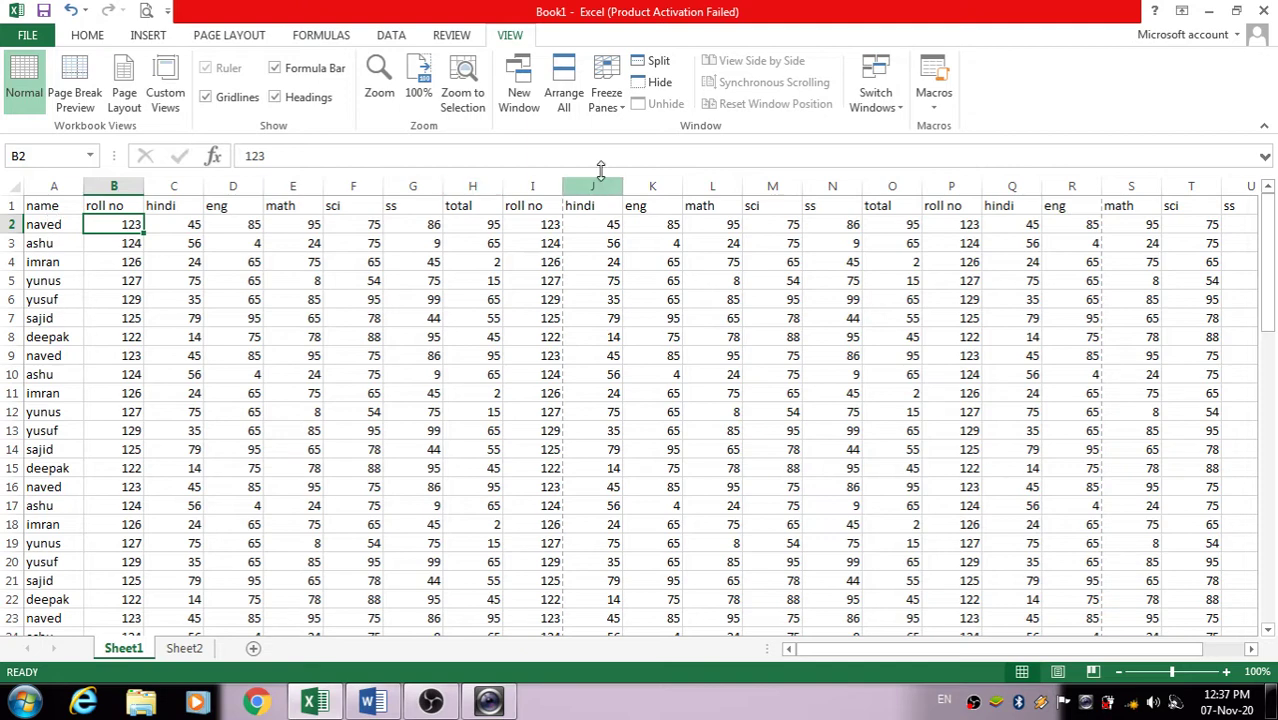
click(607, 90)
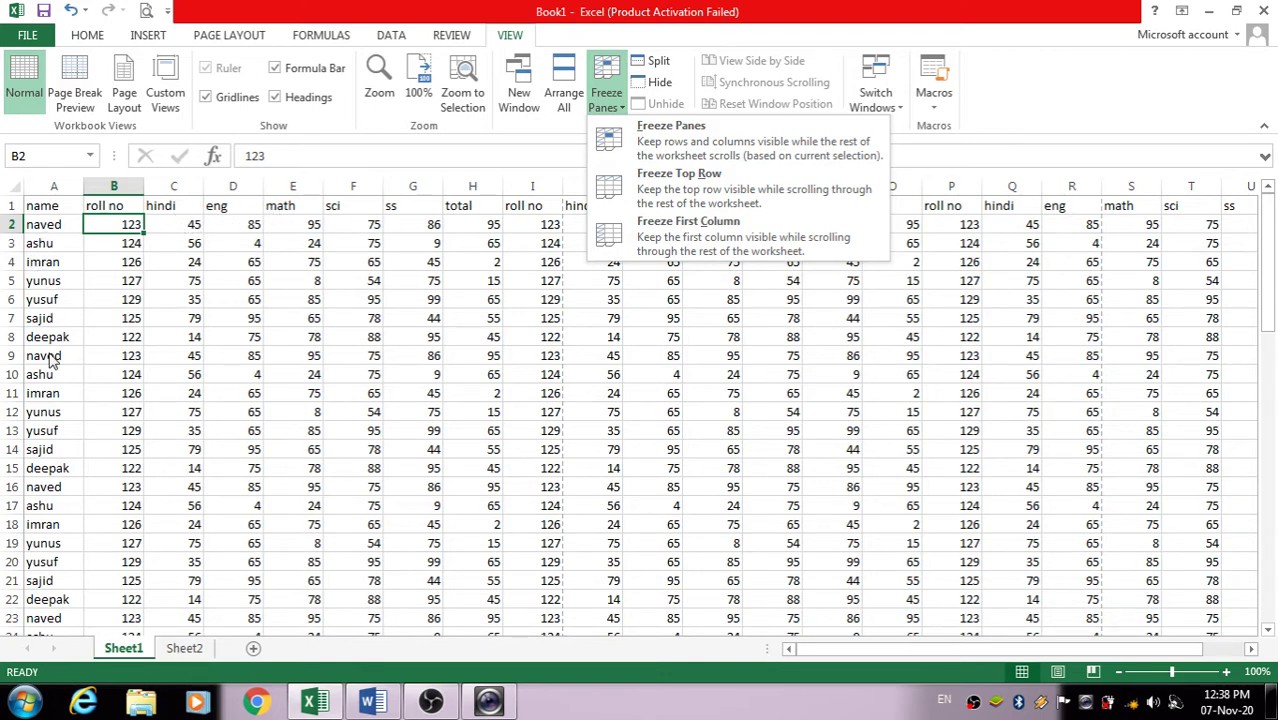
click(127, 228)
click(608, 99)
click(660, 130)
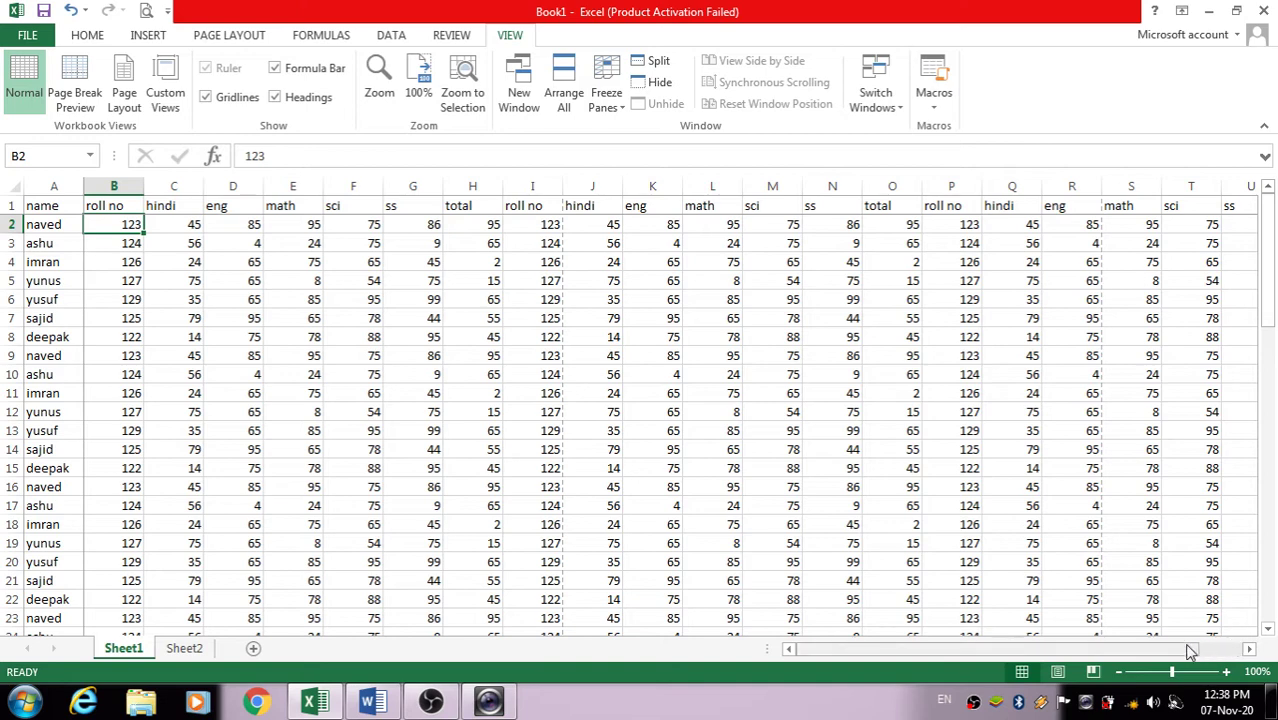
Examine the name column against the table's far-right subject columns, then return to the first columns
click(1249, 649)
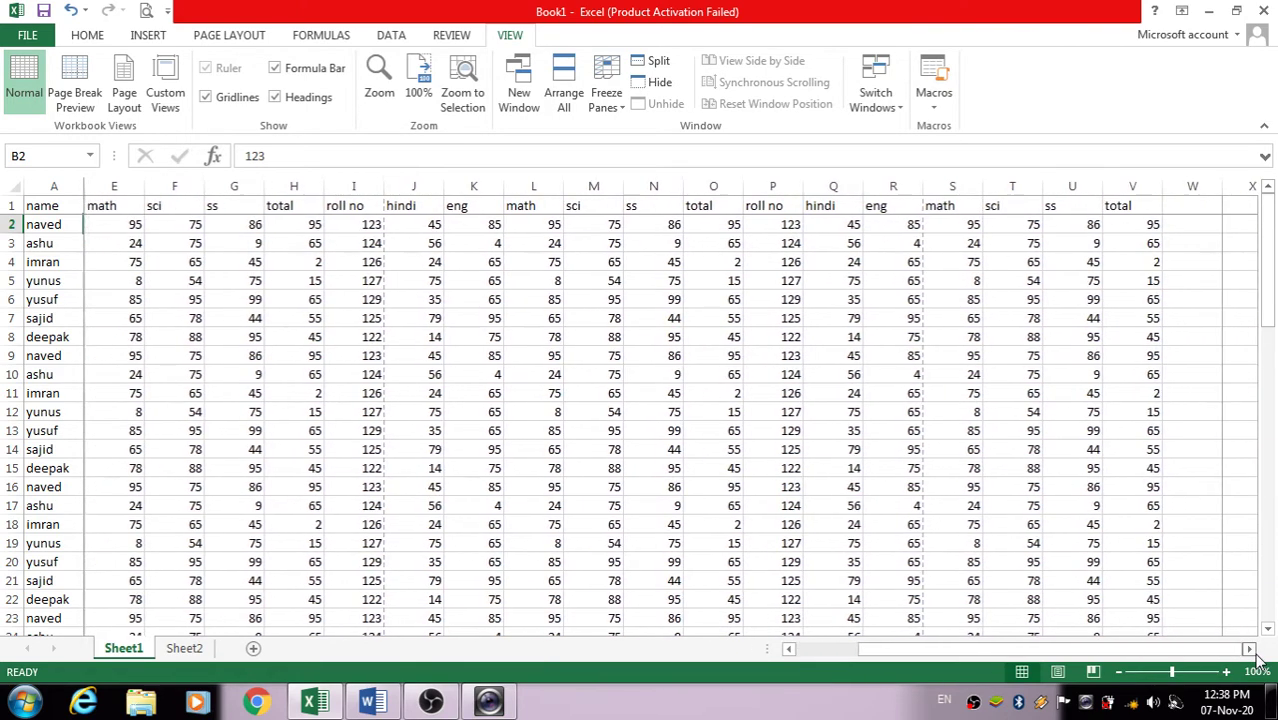
click(1251, 650)
click(1251, 650)
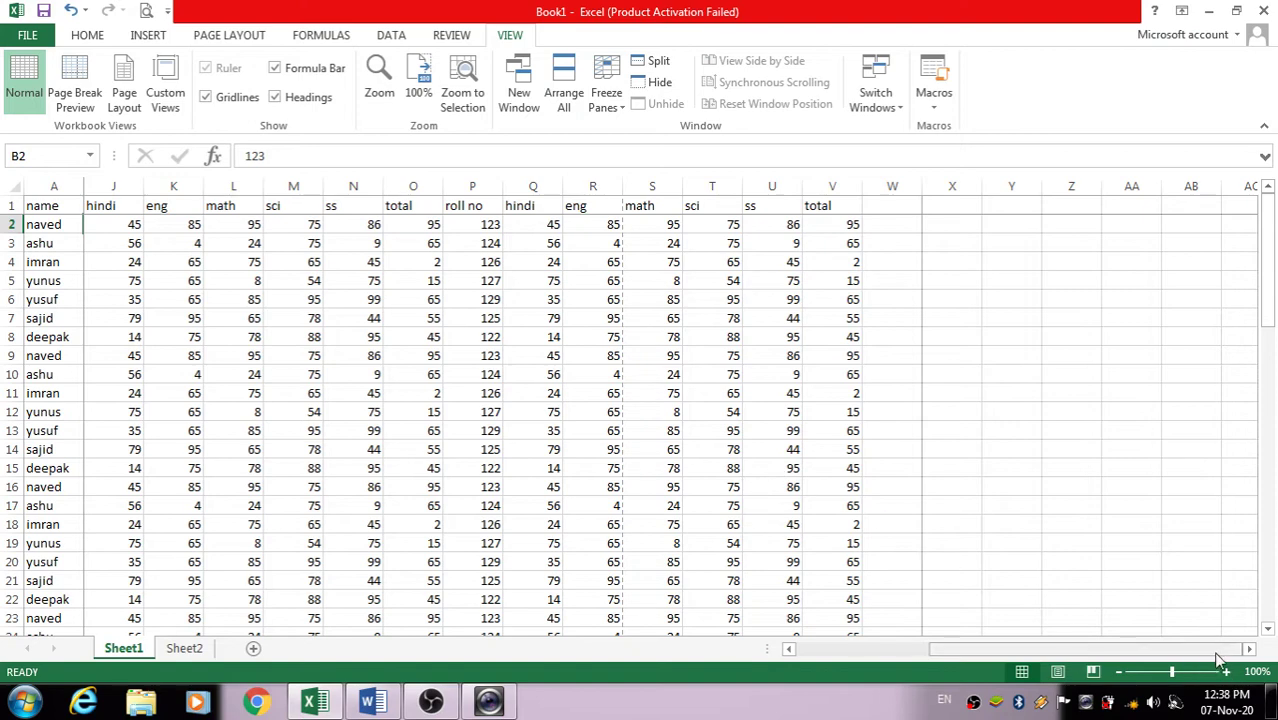
click(1249, 649)
click(1249, 649)
click(1249, 649)
click(1249, 649)
click(1249, 649)
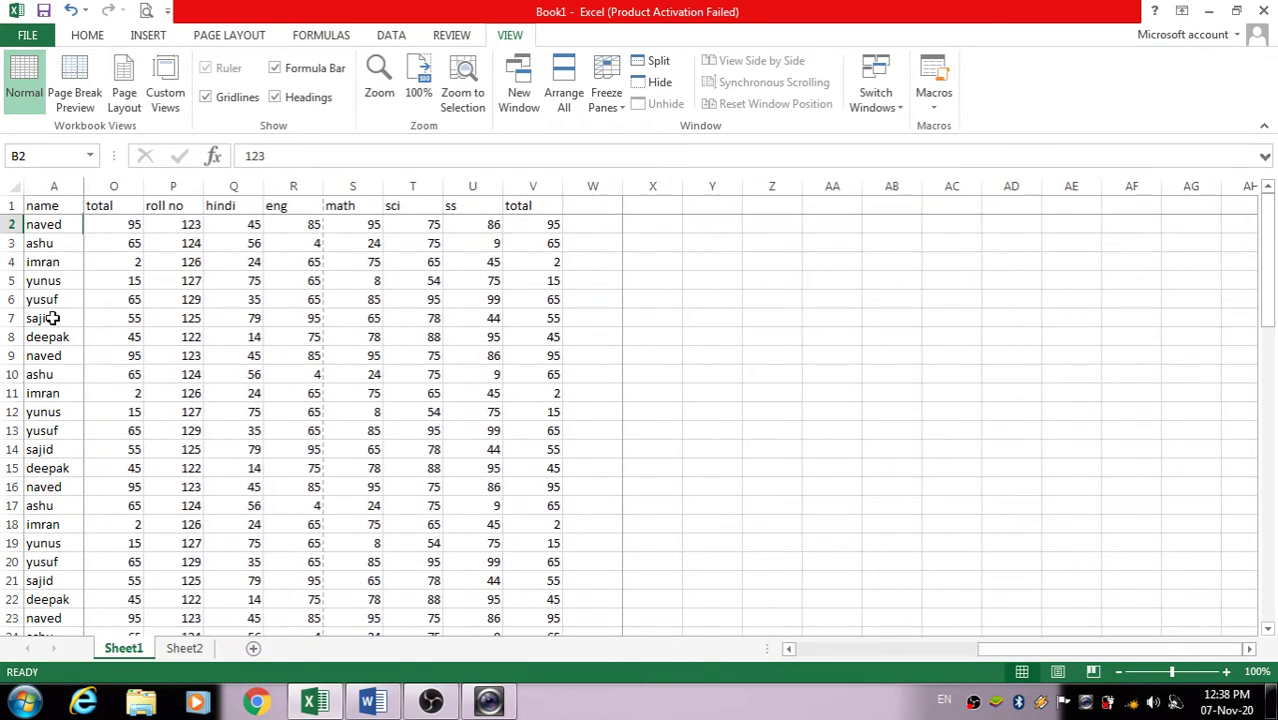
drag(980, 655, 798, 655)
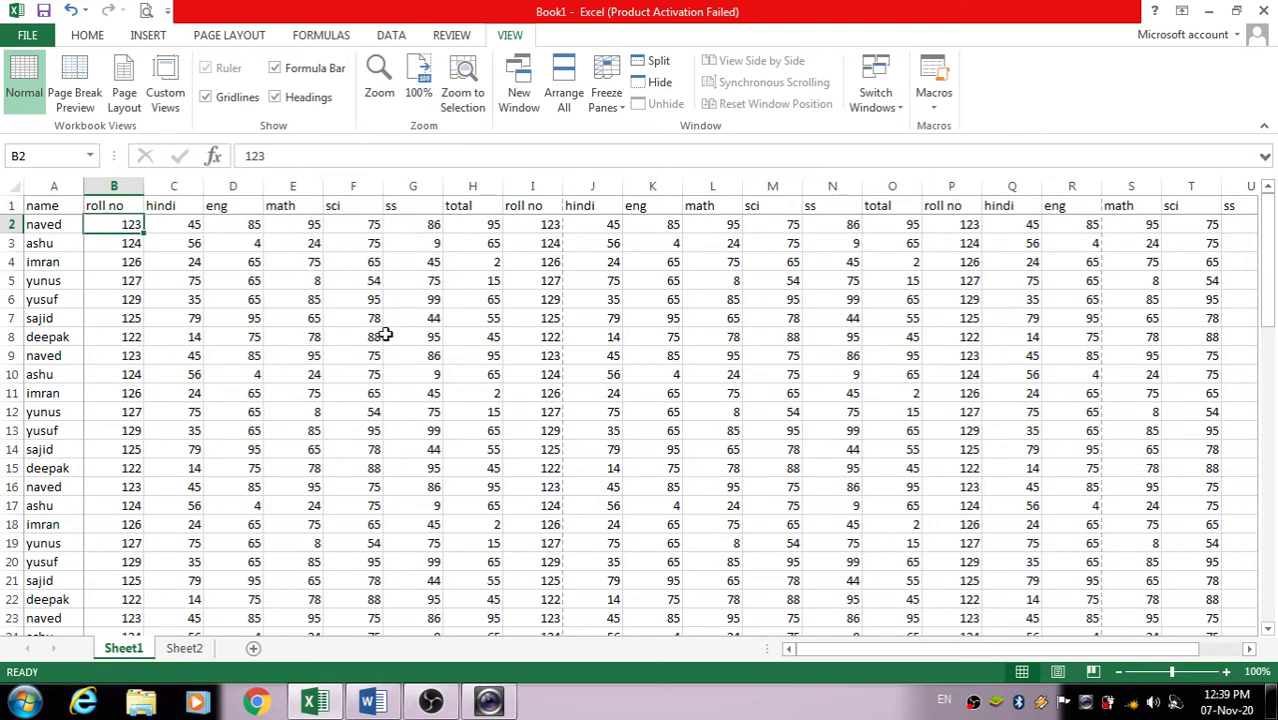
Examine the header row against the table's last rows, select cell F69, and return to the first rows
scroll(385, 337, down, 15)
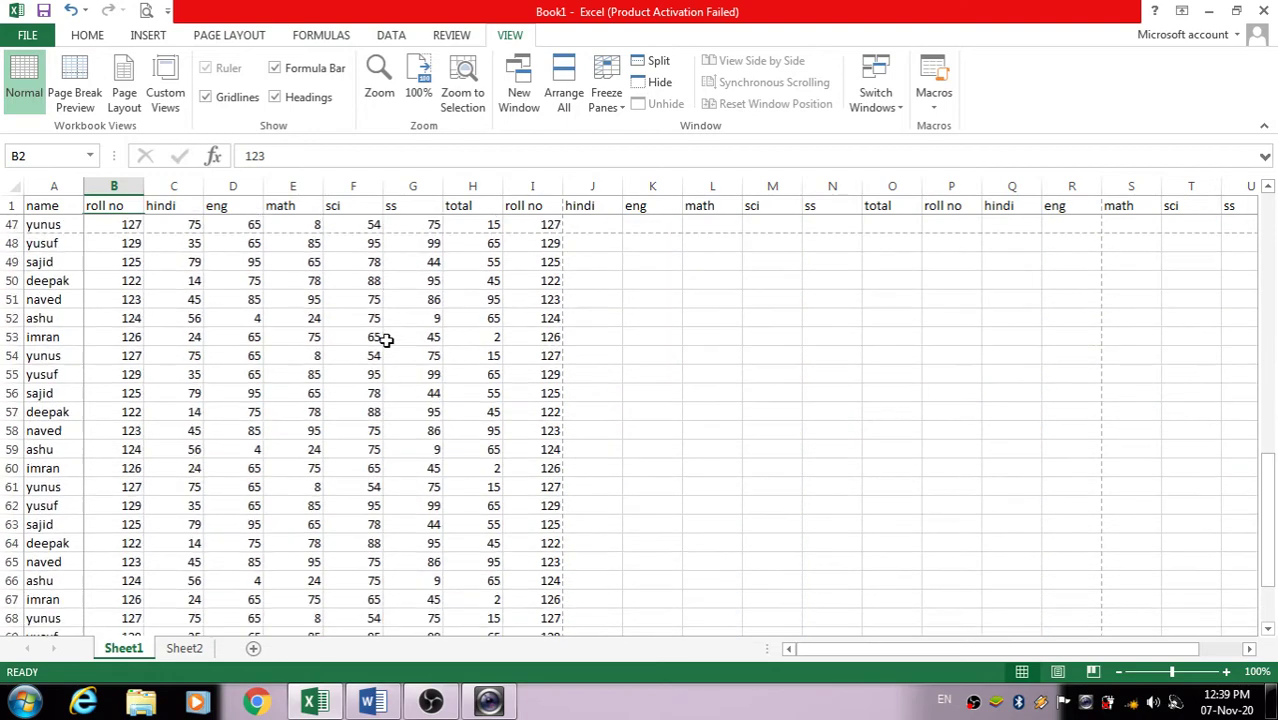
scroll(373, 425, down, 8)
scroll(373, 416, up, 1)
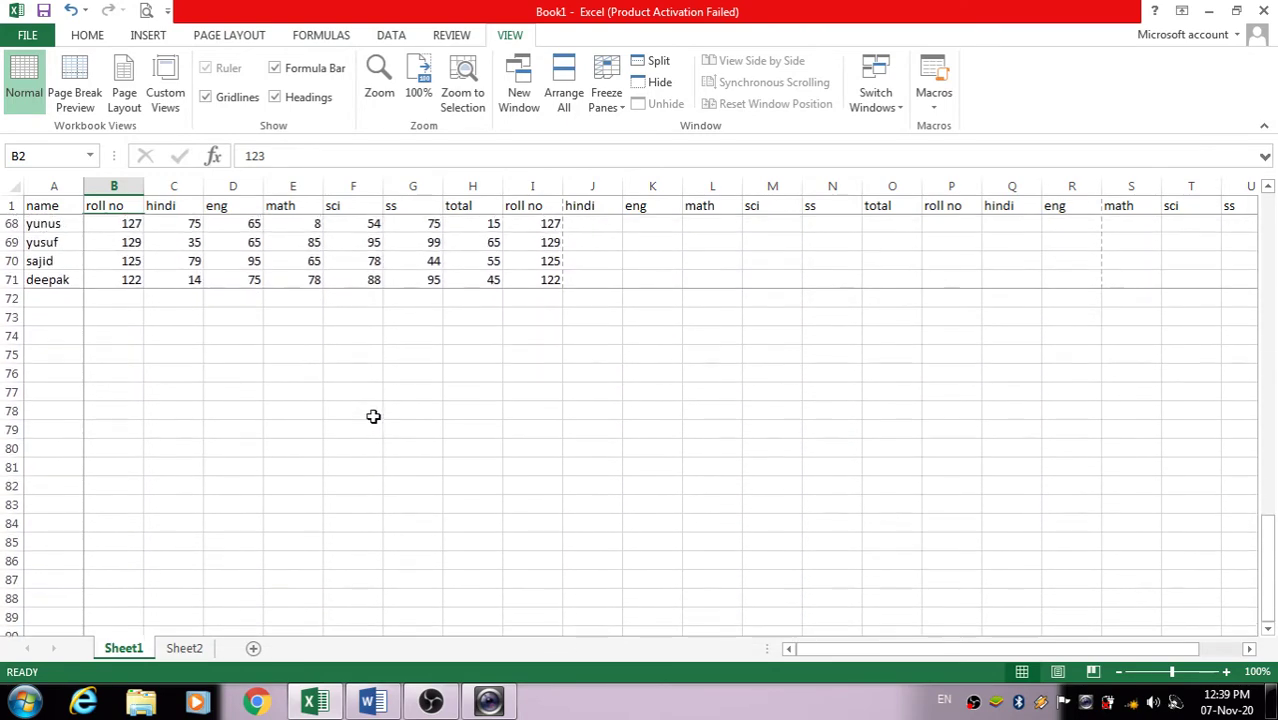
click(371, 244)
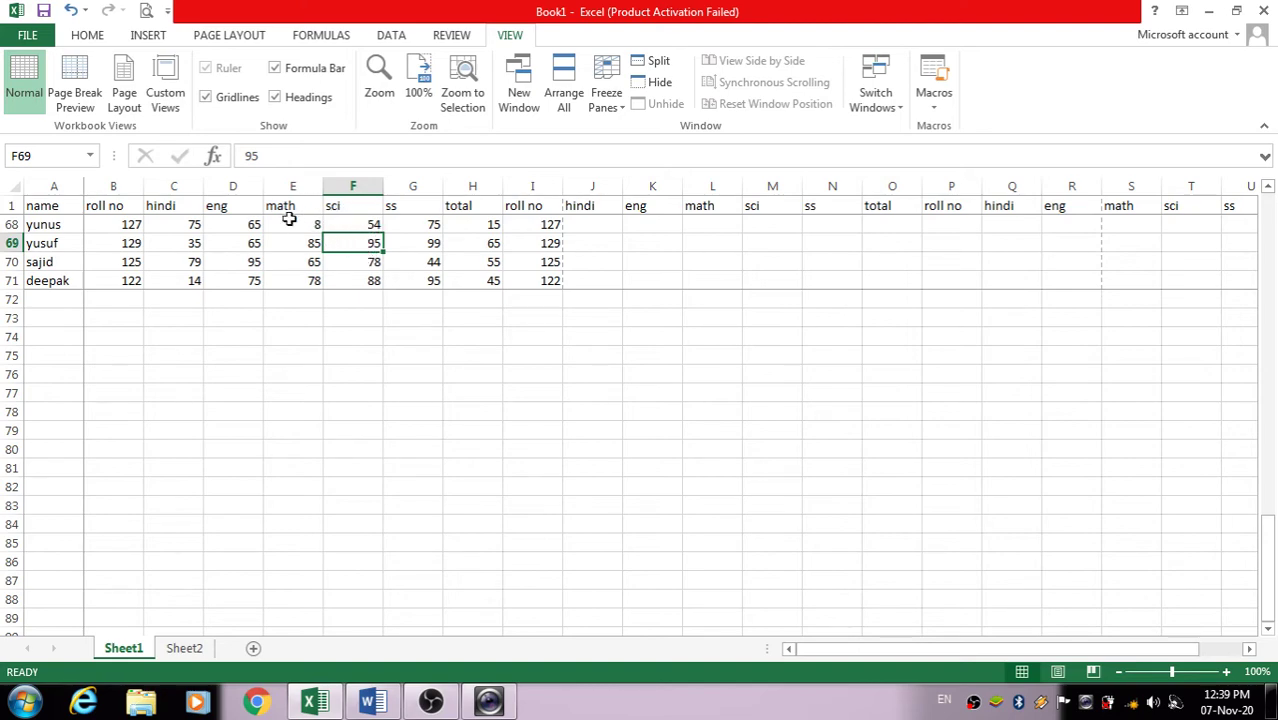
scroll(282, 278, up, 20)
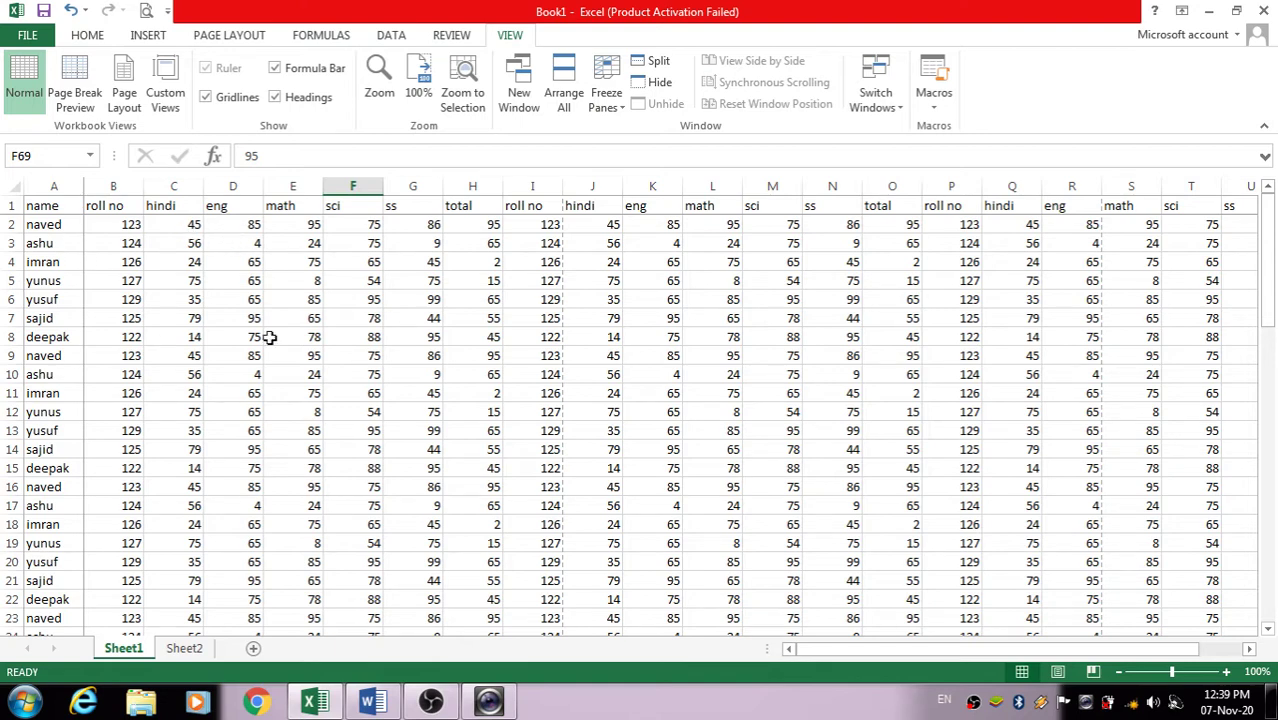
Apply Freeze Top Row to the marks sheet and check row 1 against the table's last rows
click(608, 98)
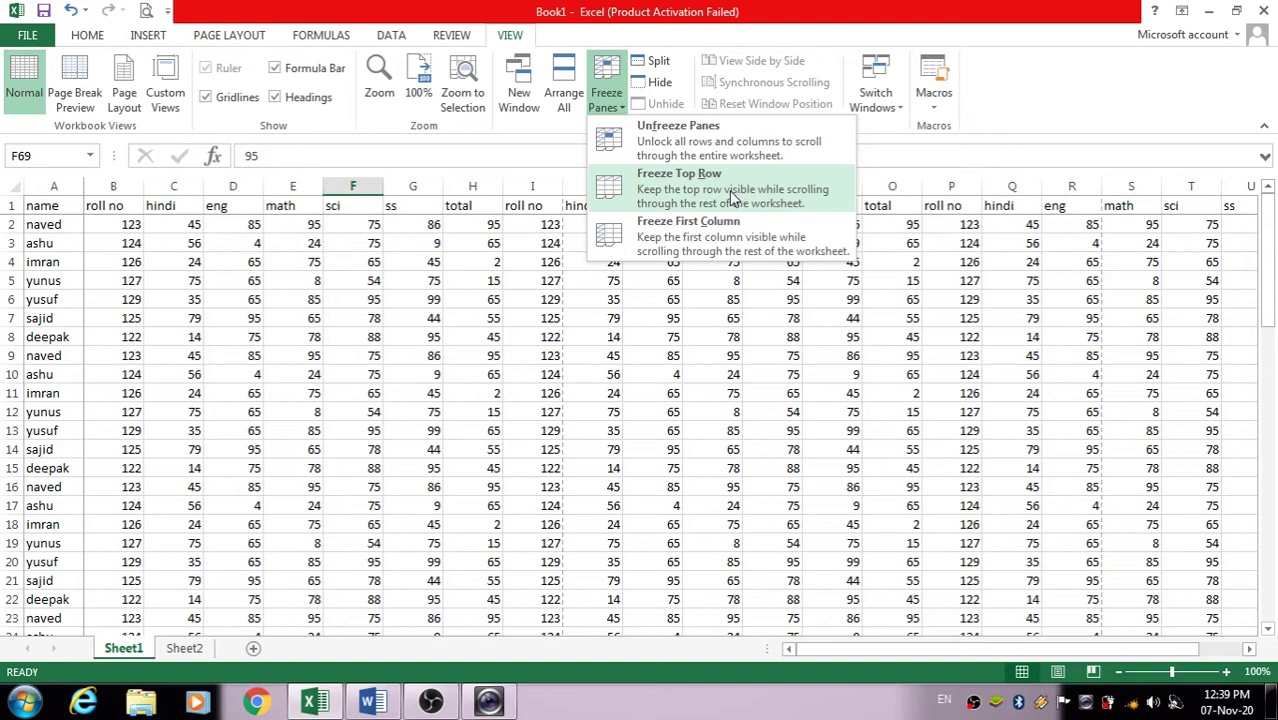
click(731, 195)
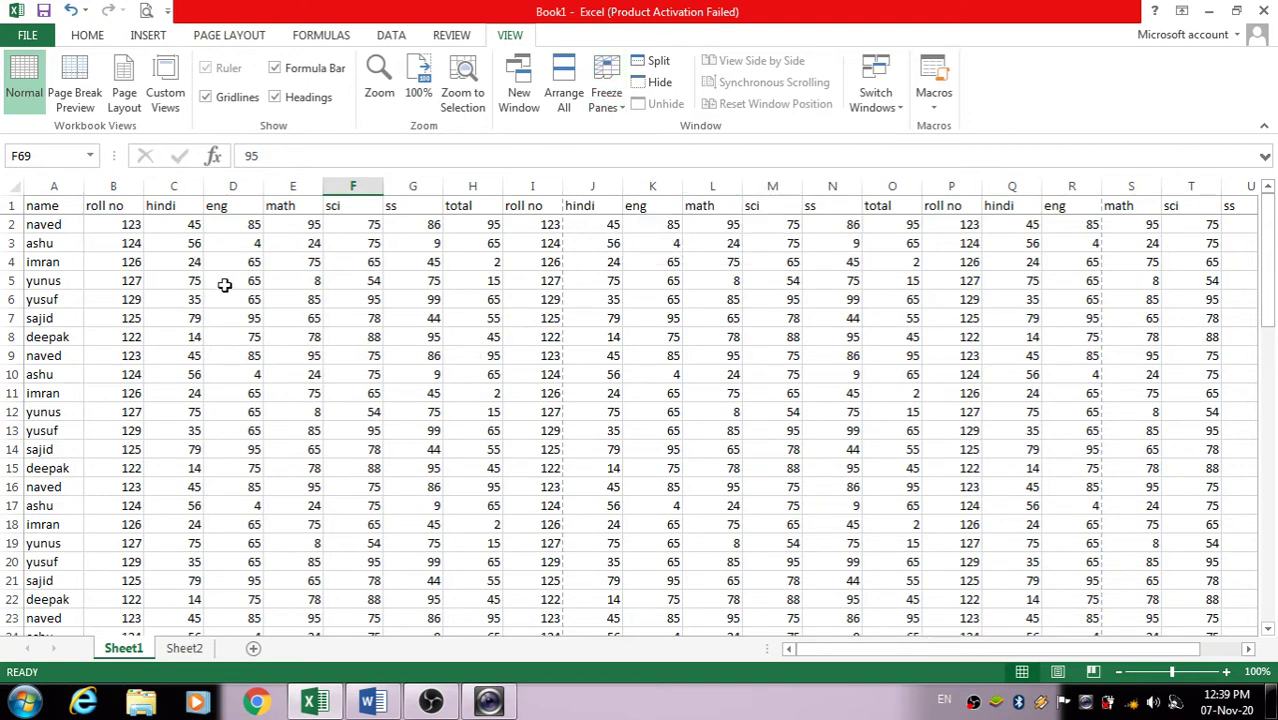
scroll(225, 285, down, 16)
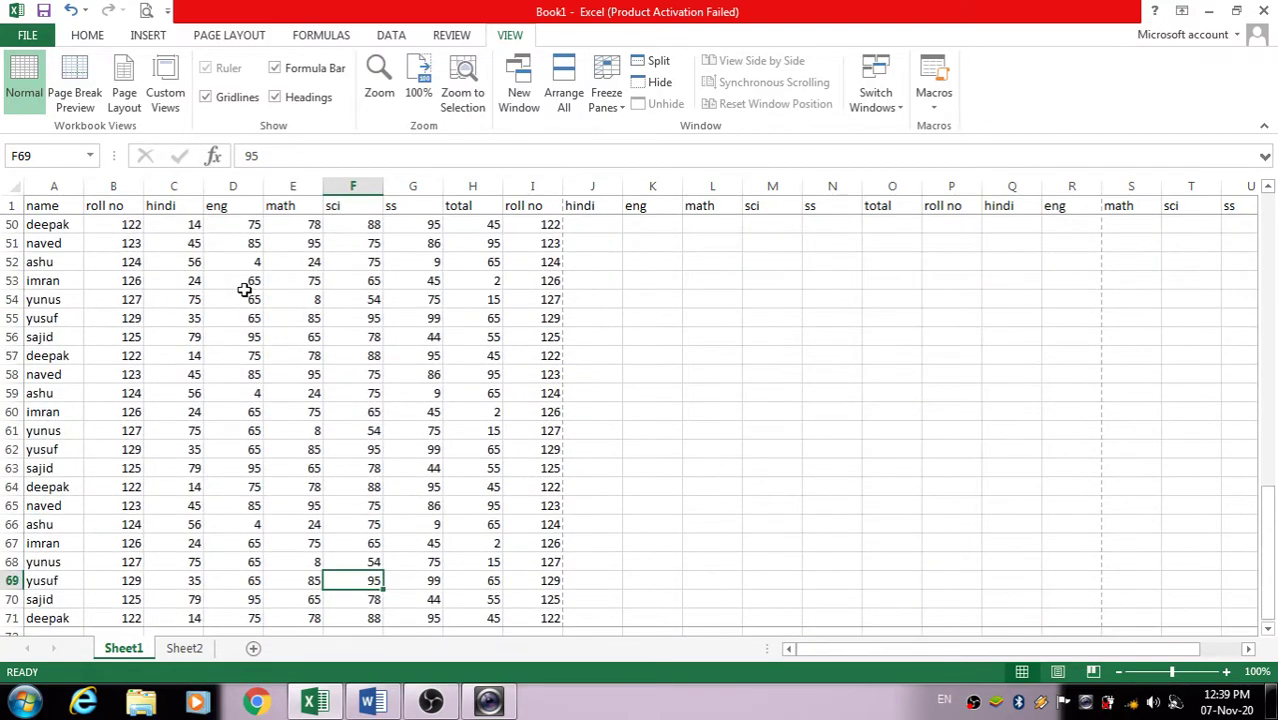
scroll(244, 290, up, 16)
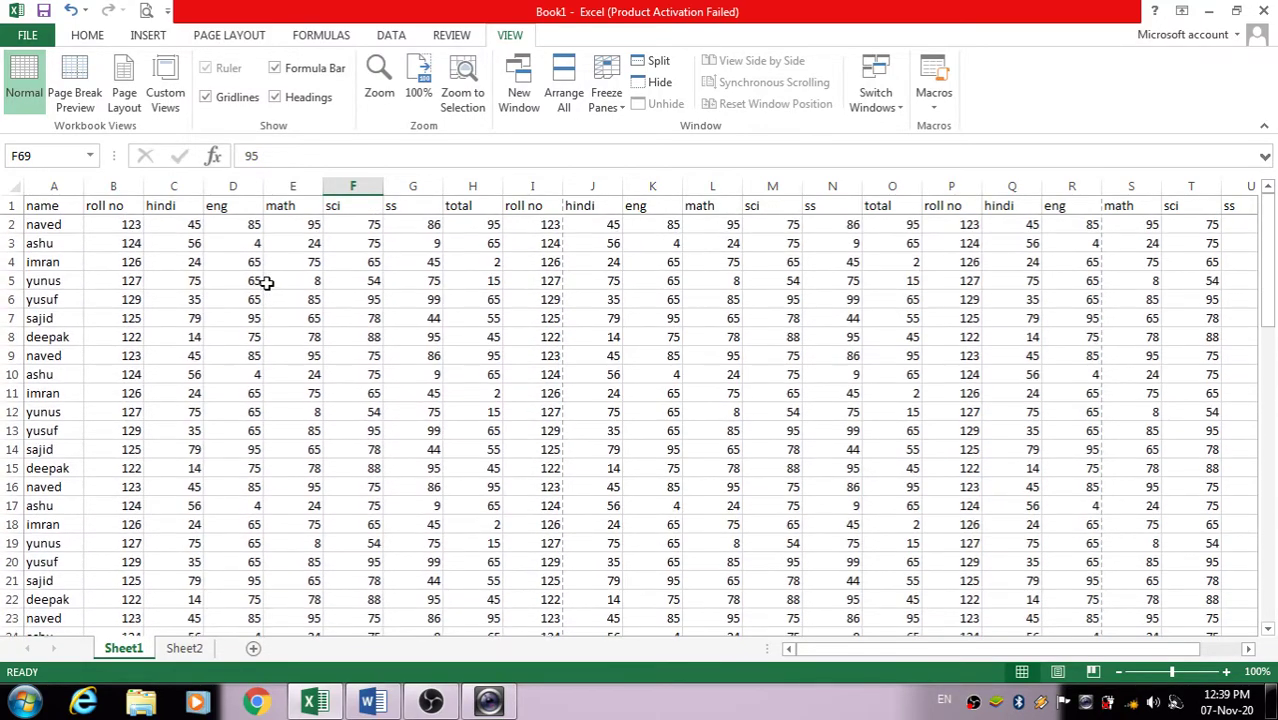
Select the student names in A2:A13, followed by the headings in A1:G1, to compare the name column with the header row
click(30, 228)
key(shift+Down)
key(shift+Down)
key(shift+Down)
key(shift+Down)
key(shift+Down)
key(shift+Down)
key(shift+Down)
key(shift+Down)
key(shift+Down)
key(shift+Down)
key(shift+Down)
key(shift+Down)
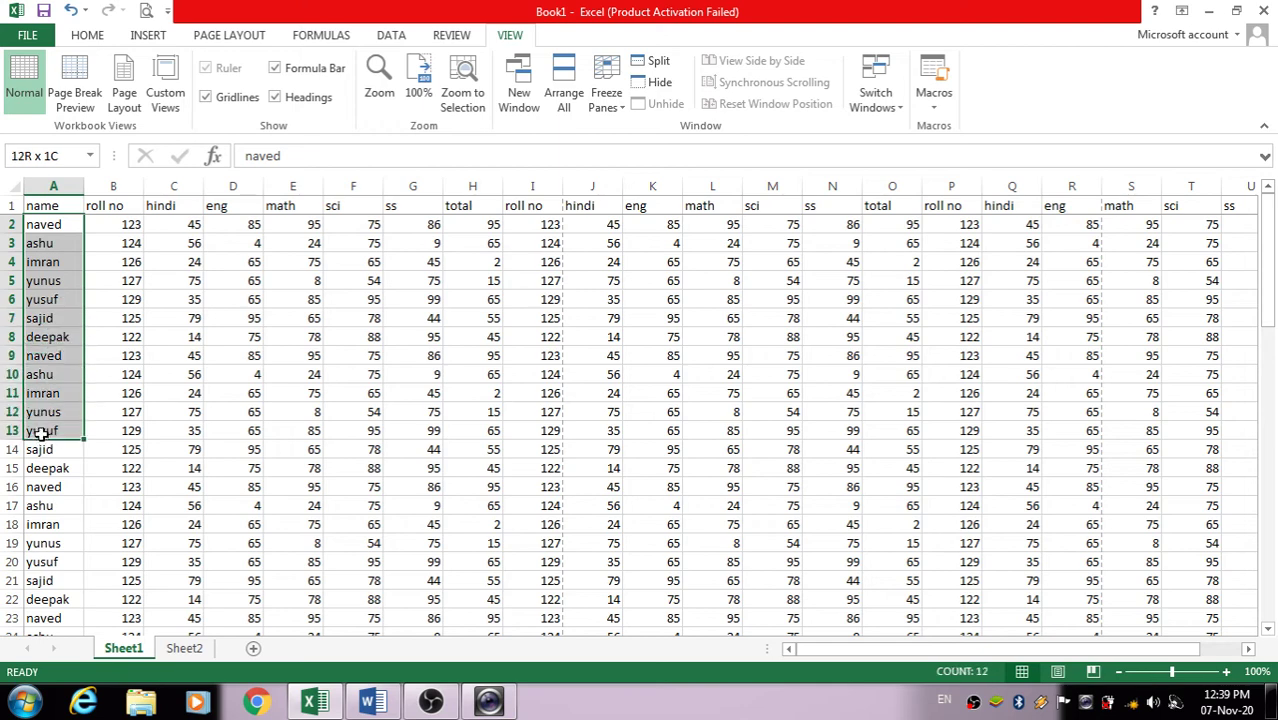
drag(55, 203, 420, 208)
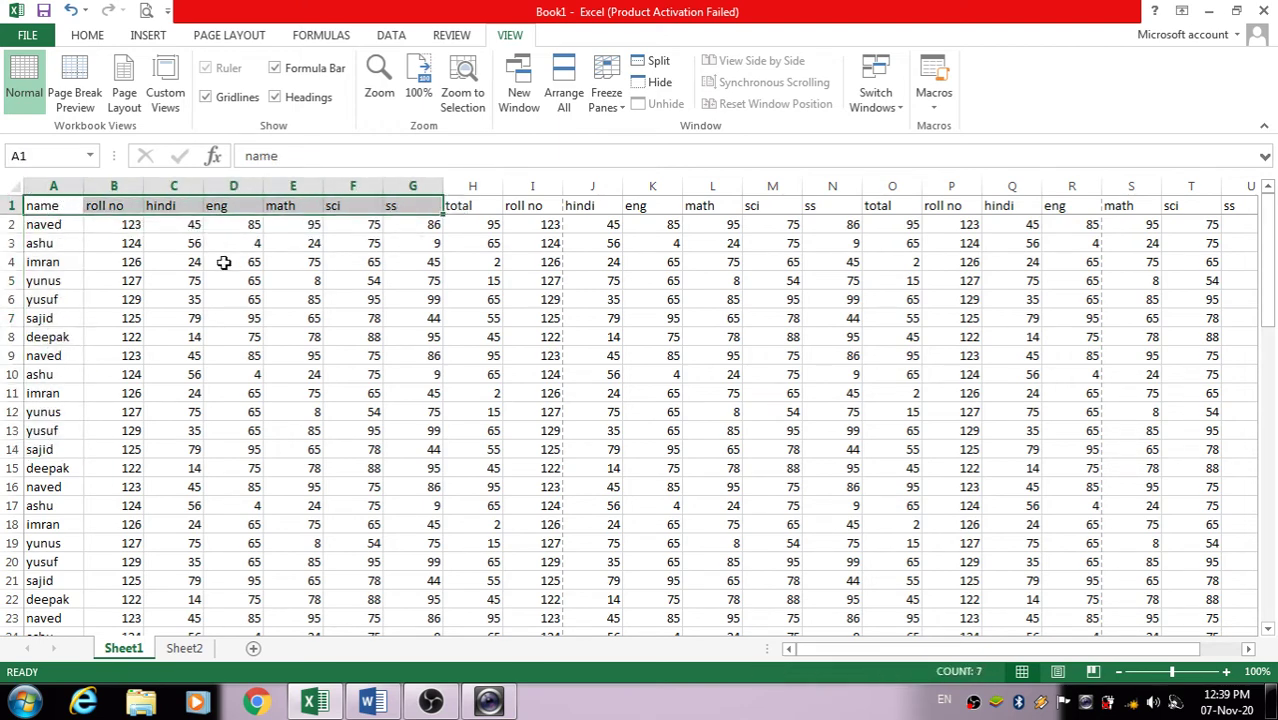
Select the ranges A2:A7, A1:C2 and A1:A5 in turn to point out the name column and the header row
click(53, 221)
drag(53, 221, 48, 318)
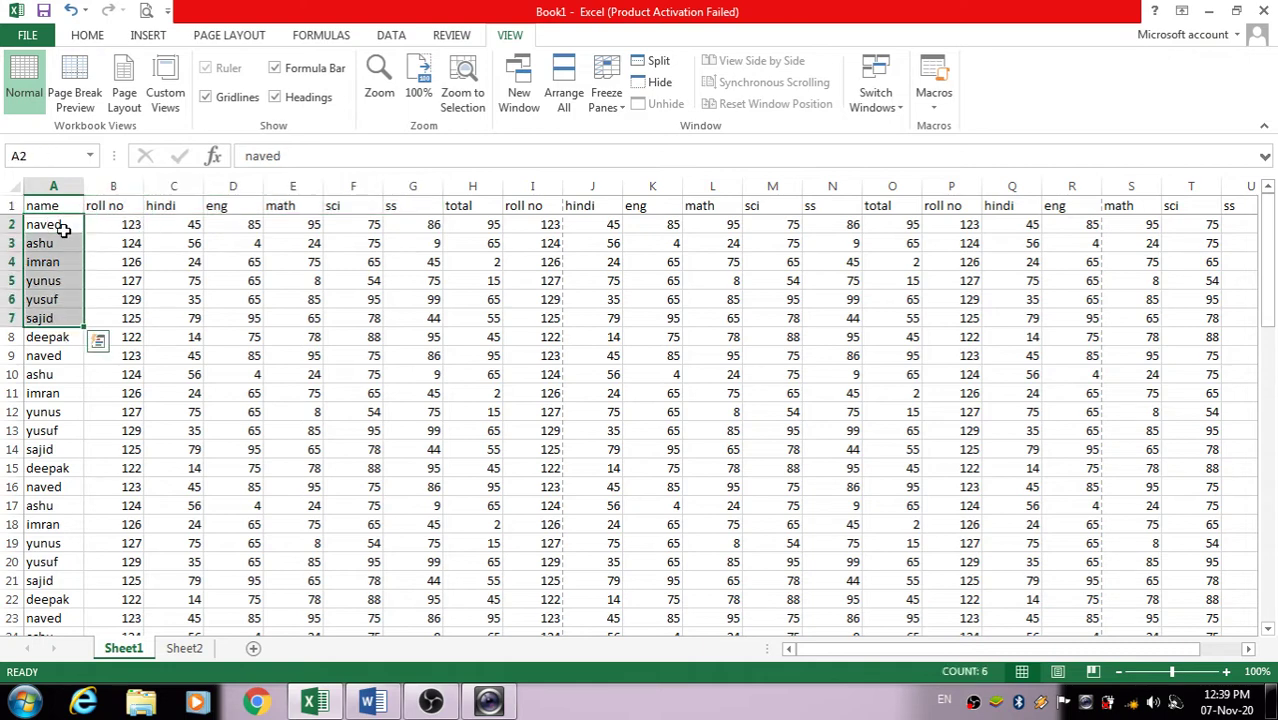
drag(53, 205, 176, 225)
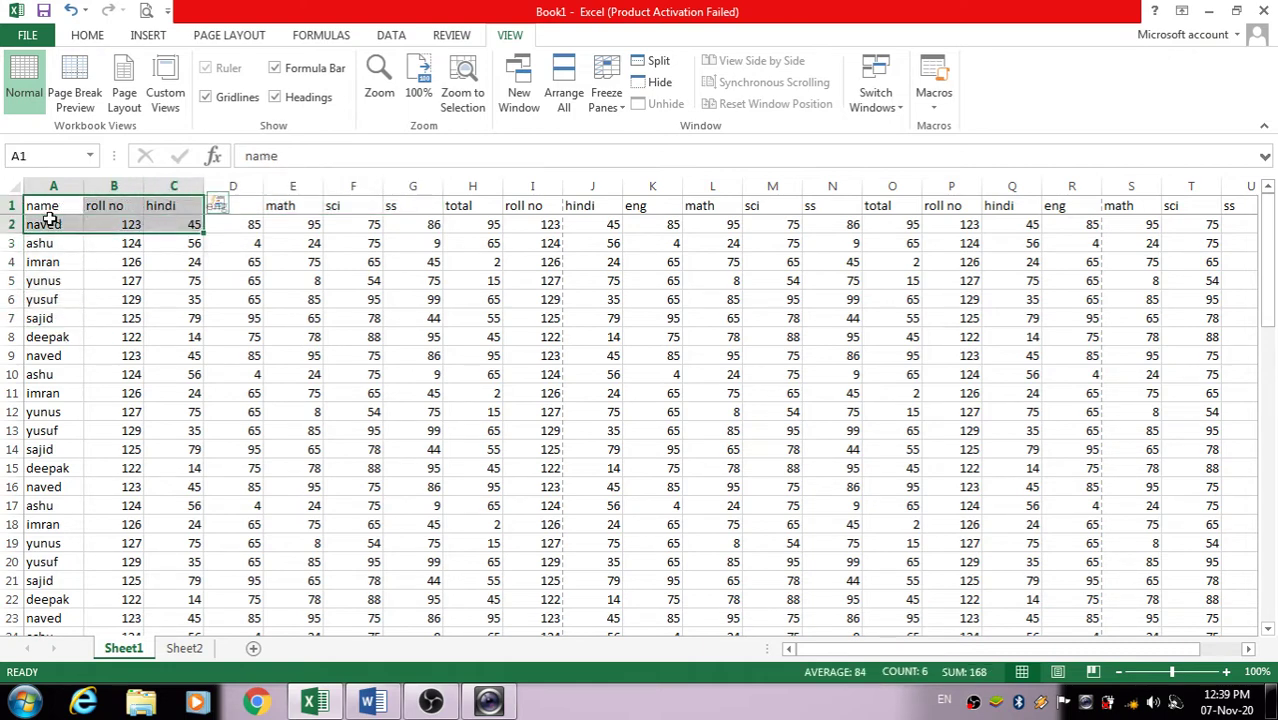
drag(48, 210, 60, 281)
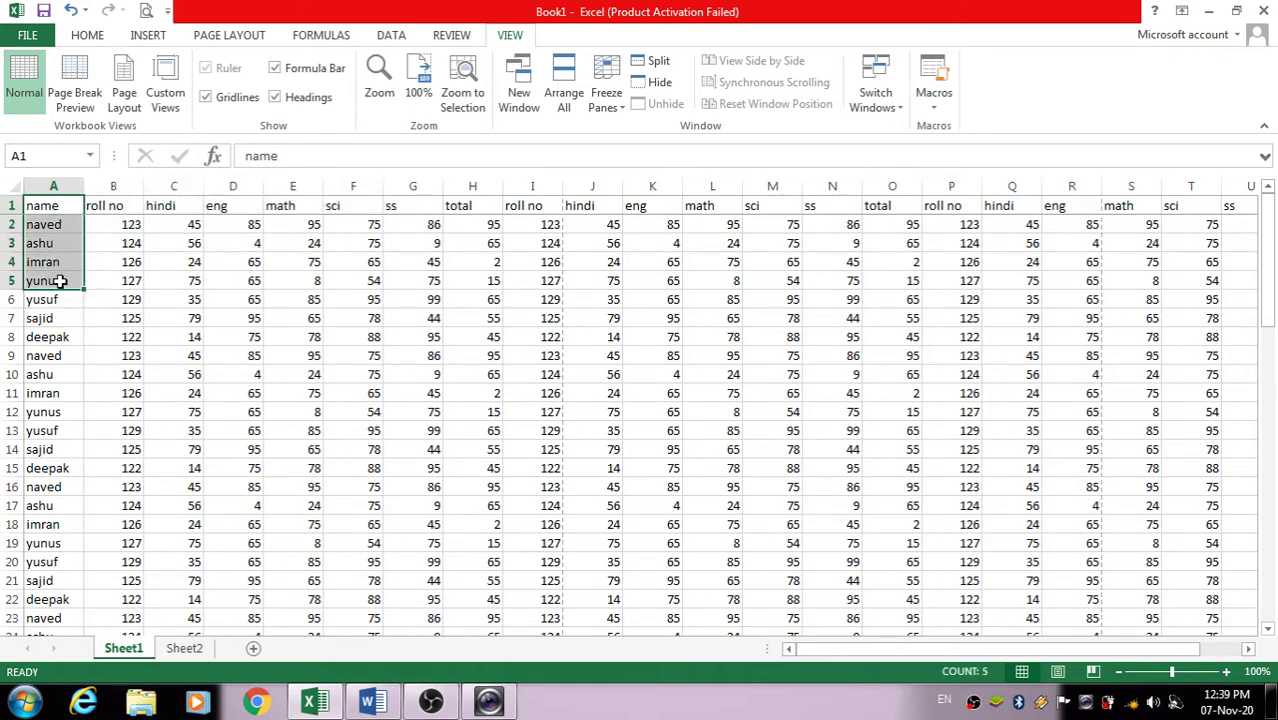
Select headings A1:B1 and check row 1 against the table's lower rows, ending with A1:A8 selected at the first rows
click(189, 279)
drag(71, 205, 105, 210)
scroll(332, 328, down, 10)
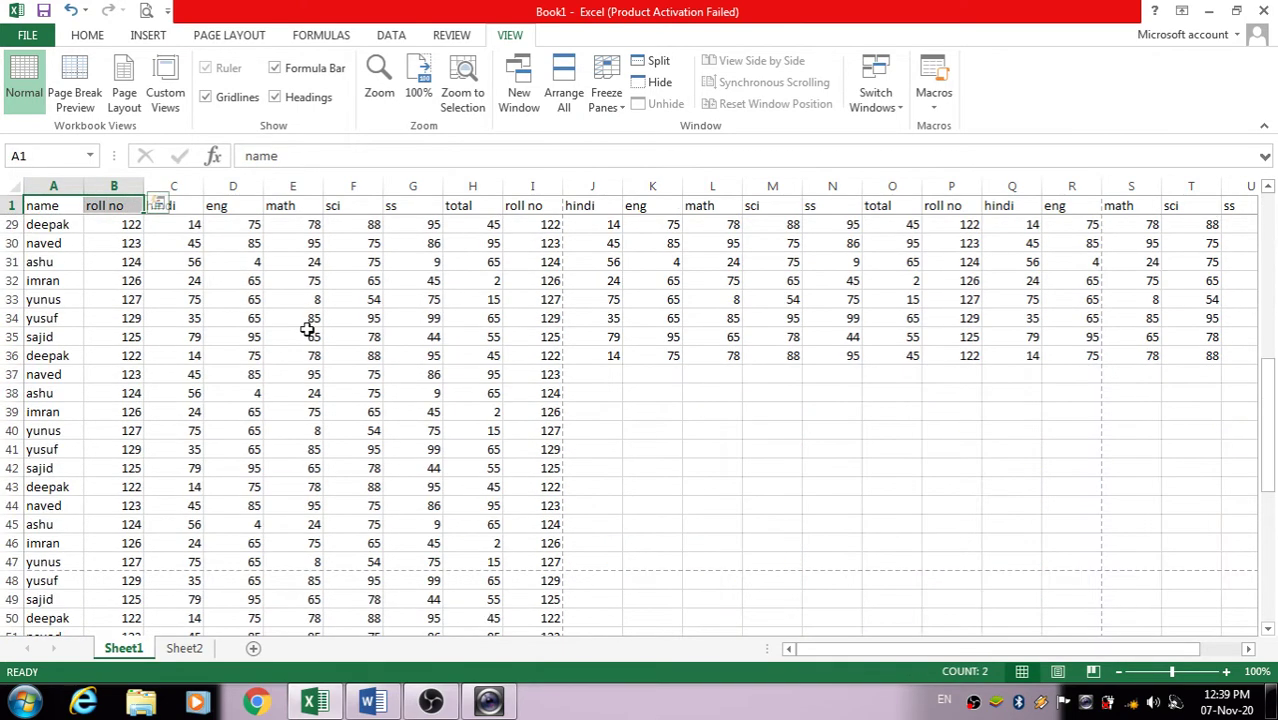
scroll(312, 325, up, 4)
drag(1144, 649, 1116, 651)
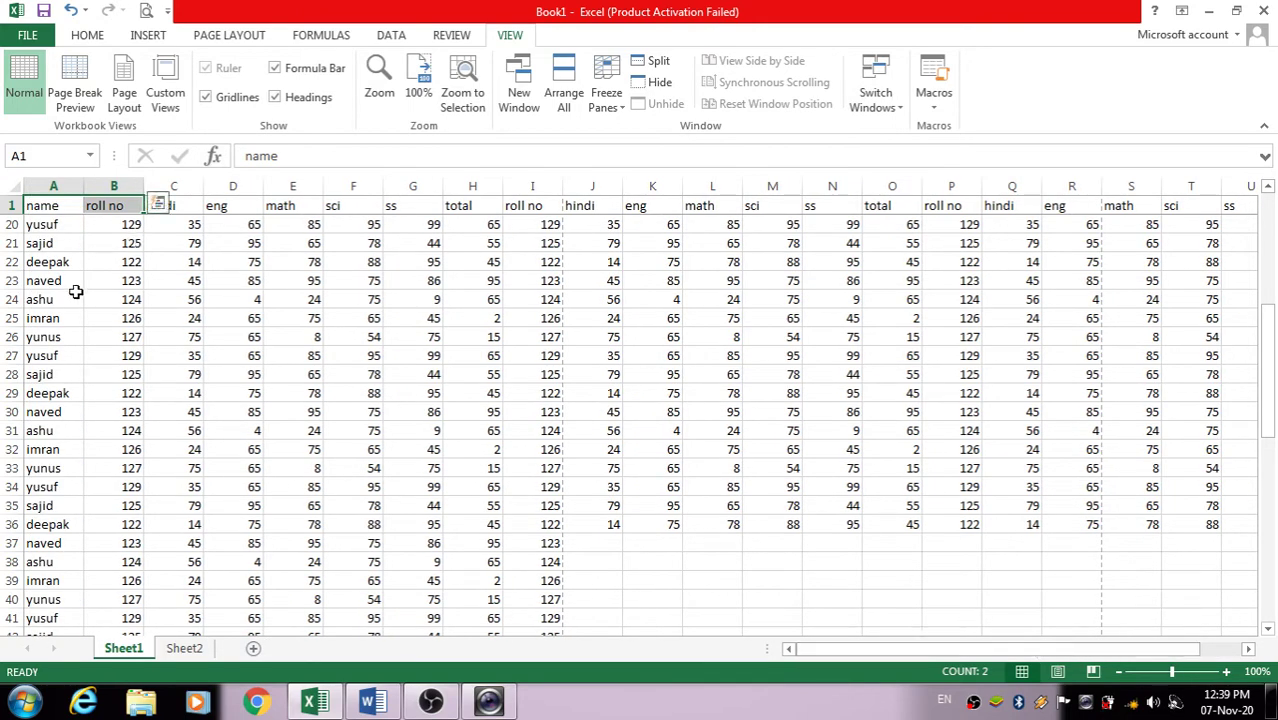
drag(42, 206, 50, 328)
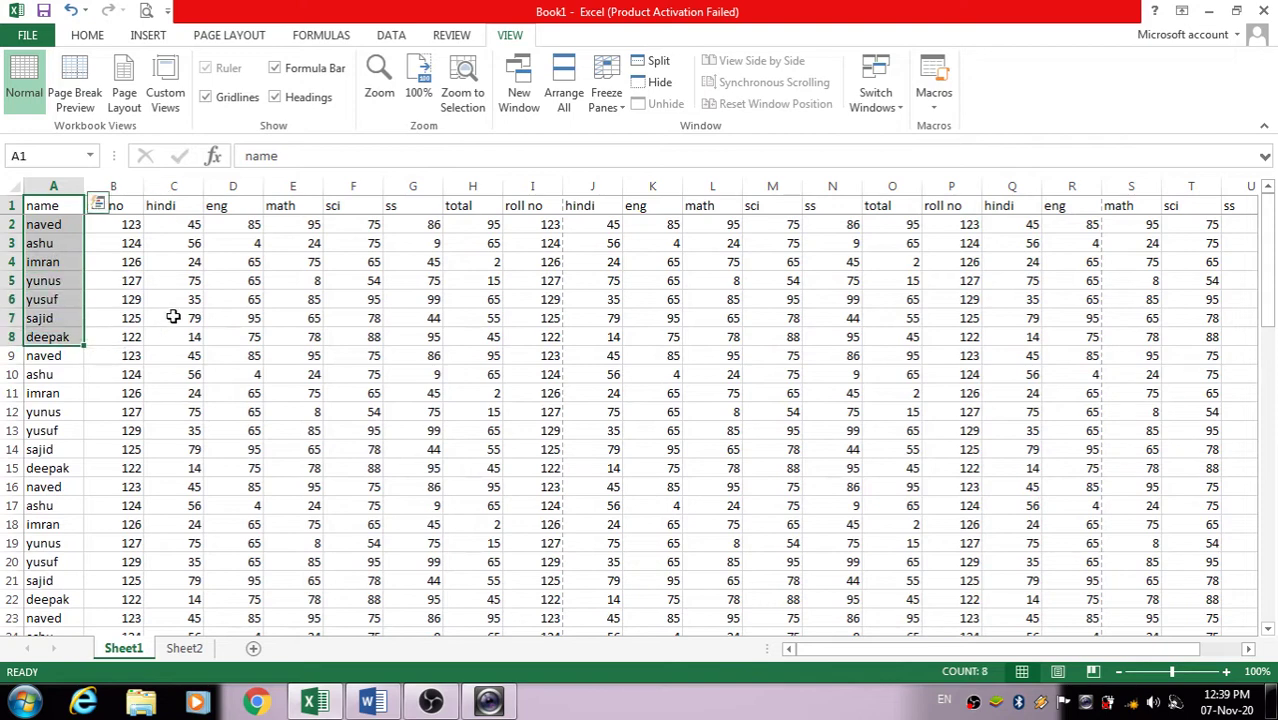
Freeze the first column of Sheet1 and scroll the data to check the name column
click(652, 318)
click(65, 242)
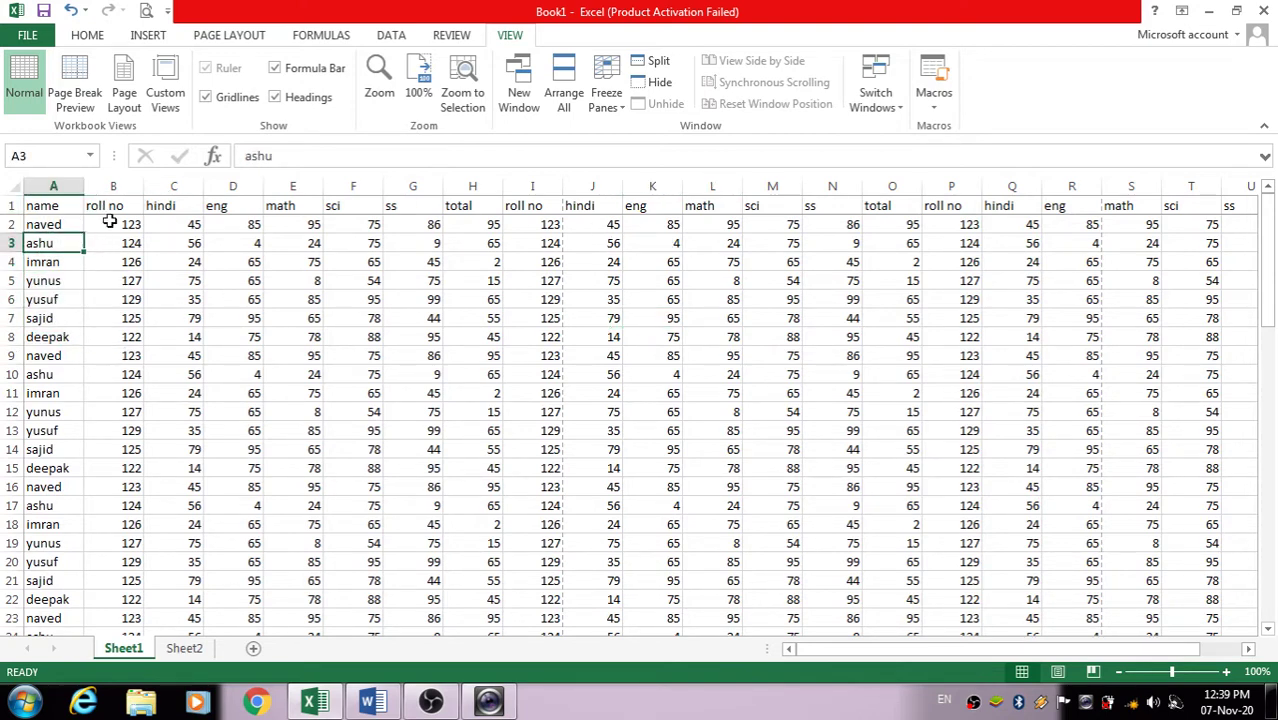
click(606, 92)
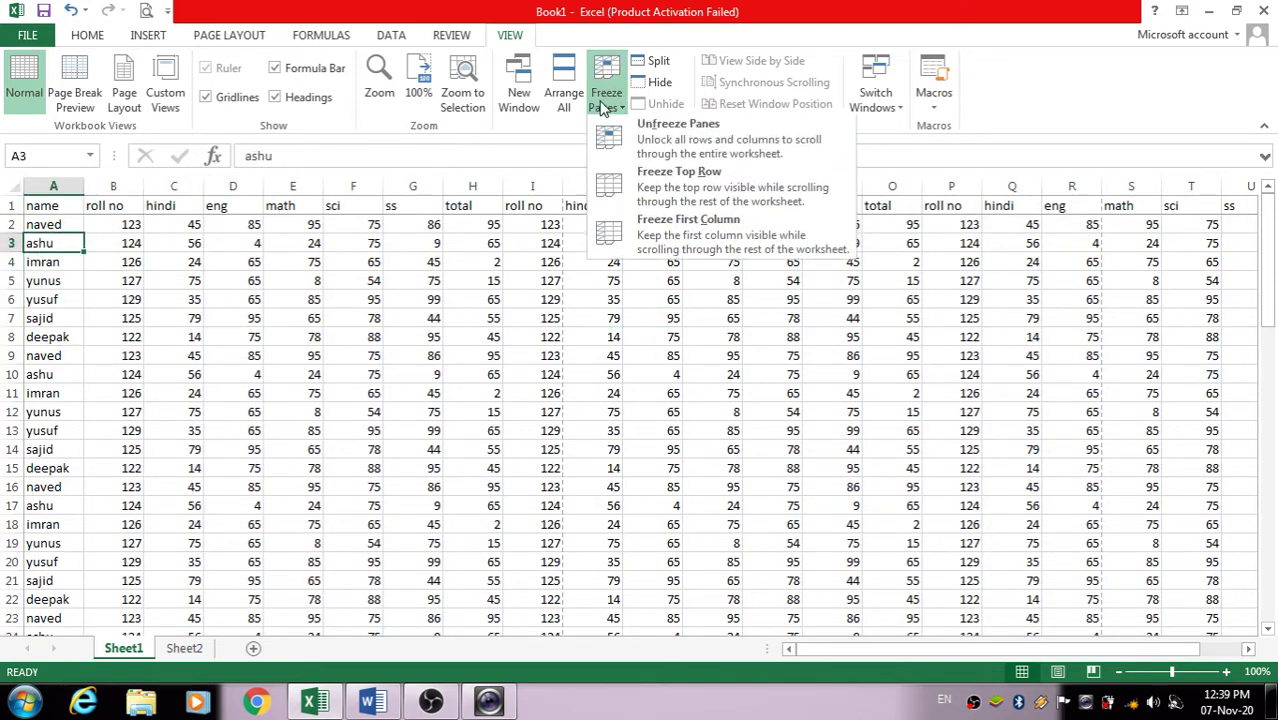
click(670, 240)
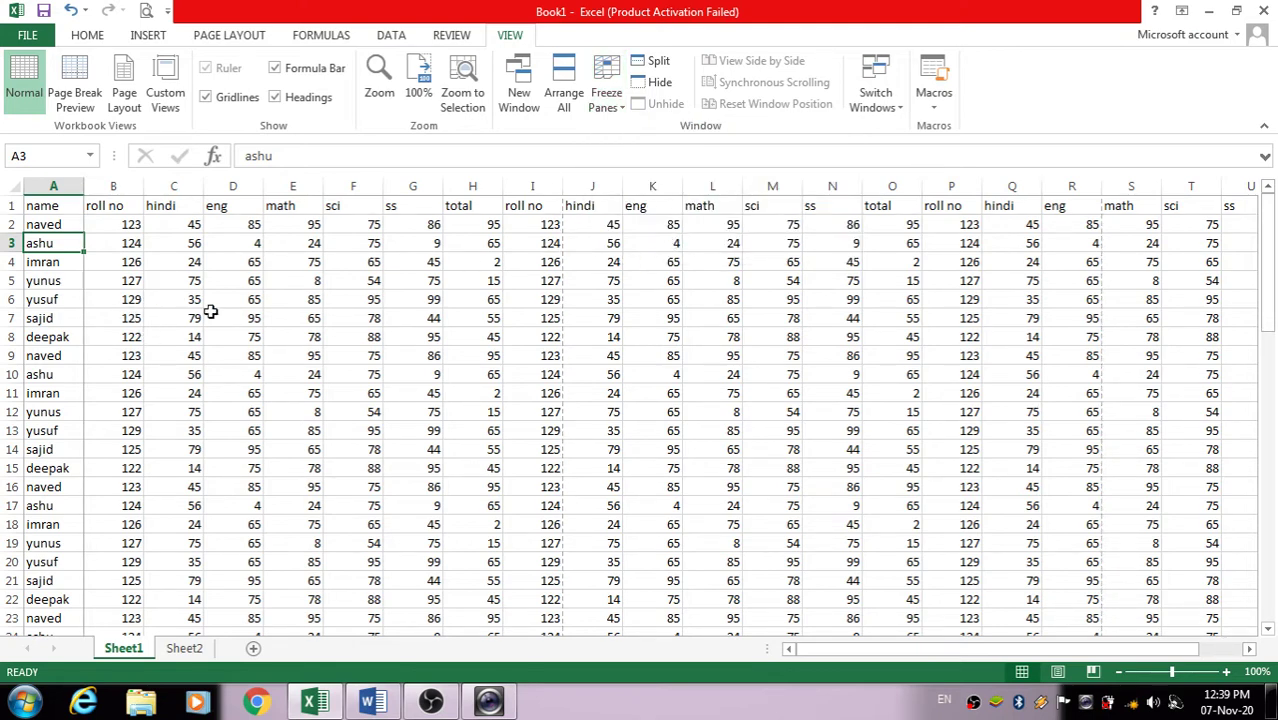
scroll(225, 316, down, 1)
scroll(272, 322, up, 1)
drag(825, 659, 861, 650)
drag(80, 205, 420, 226)
drag(41, 211, 37, 297)
click(130, 223)
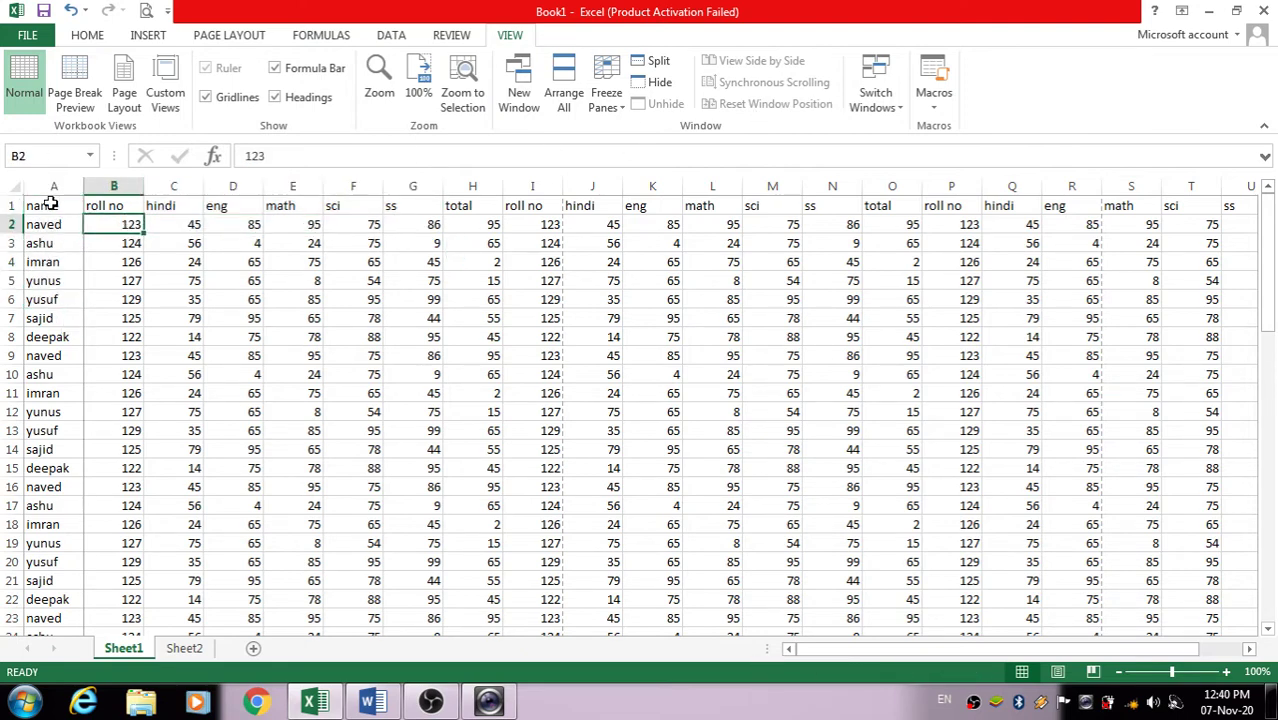
drag(42, 205, 181, 211)
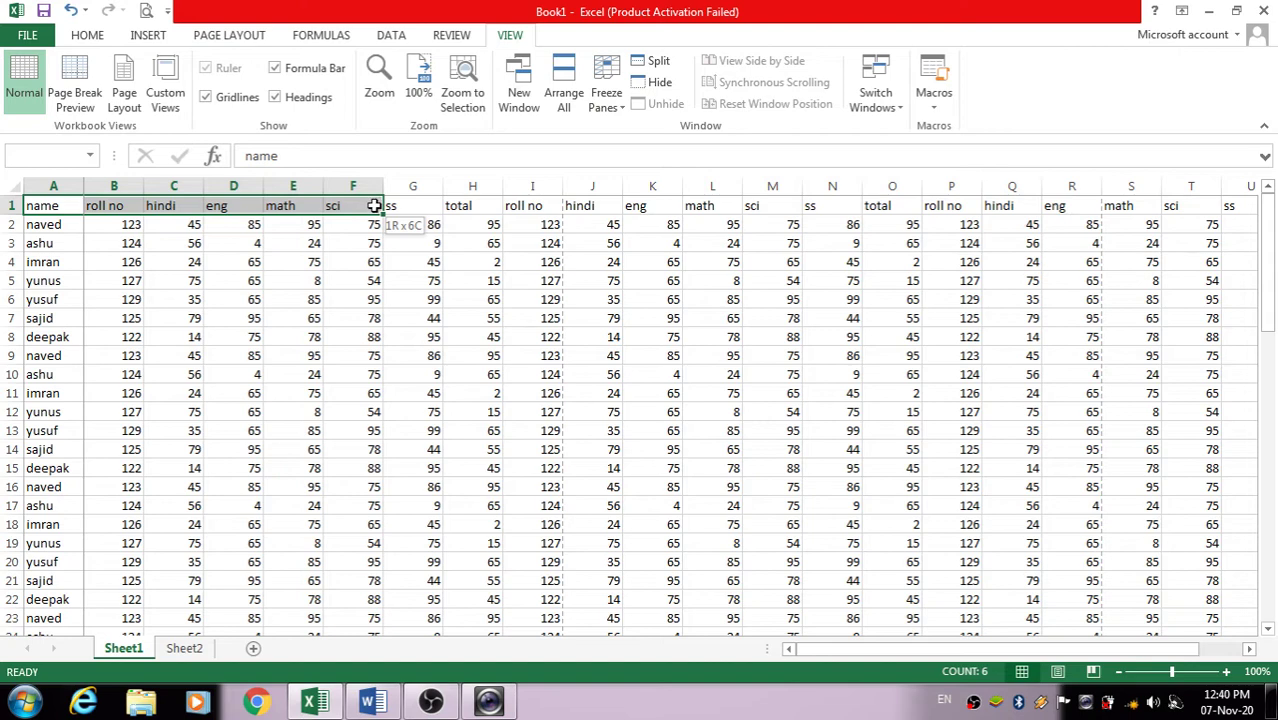
drag(376, 210, 378, 211)
drag(40, 214, 45, 298)
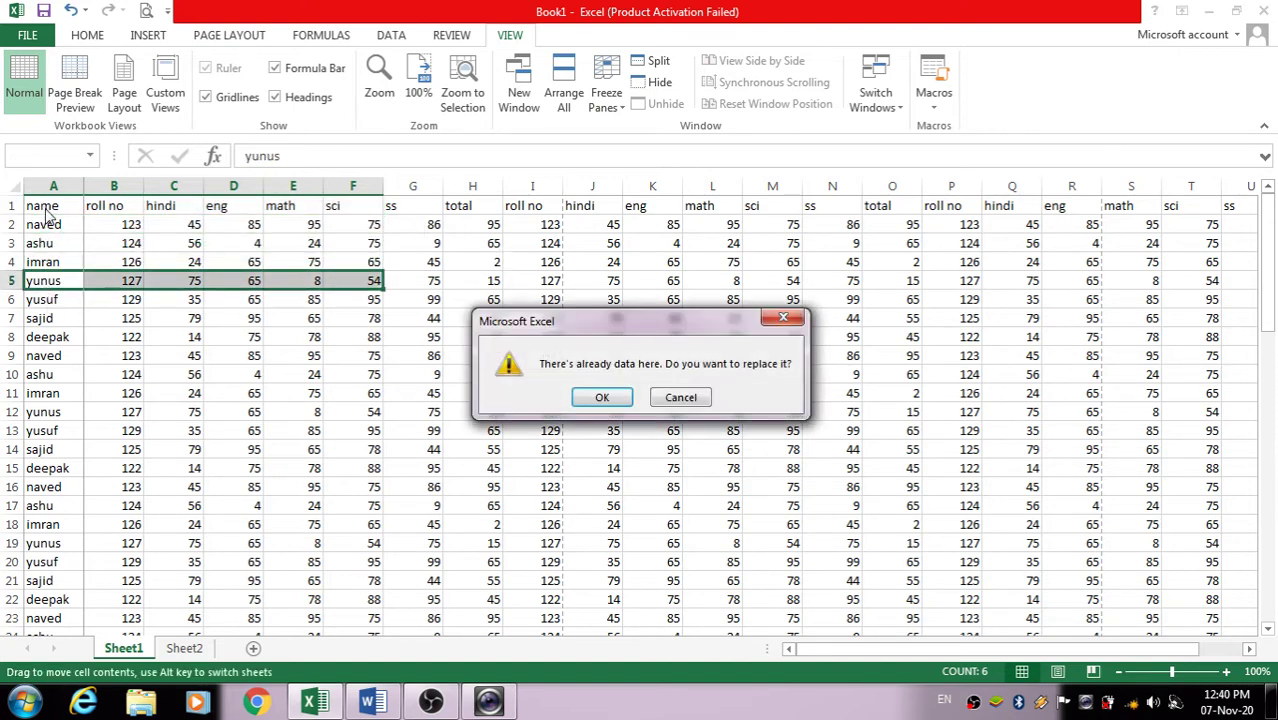
click(681, 398)
Unfreeze all rows and columns of Sheet1
drag(36, 205, 45, 340)
click(606, 92)
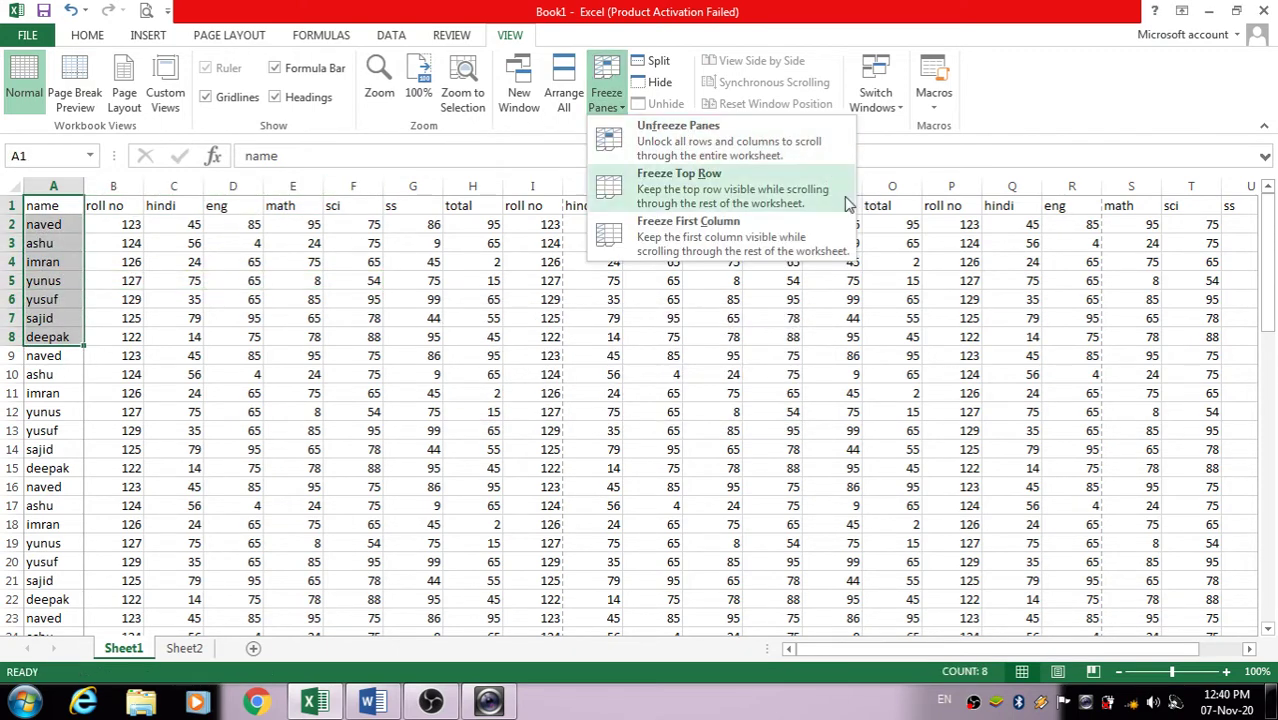
click(728, 140)
scroll(528, 312, down, 2)
scroll(517, 322, up, 2)
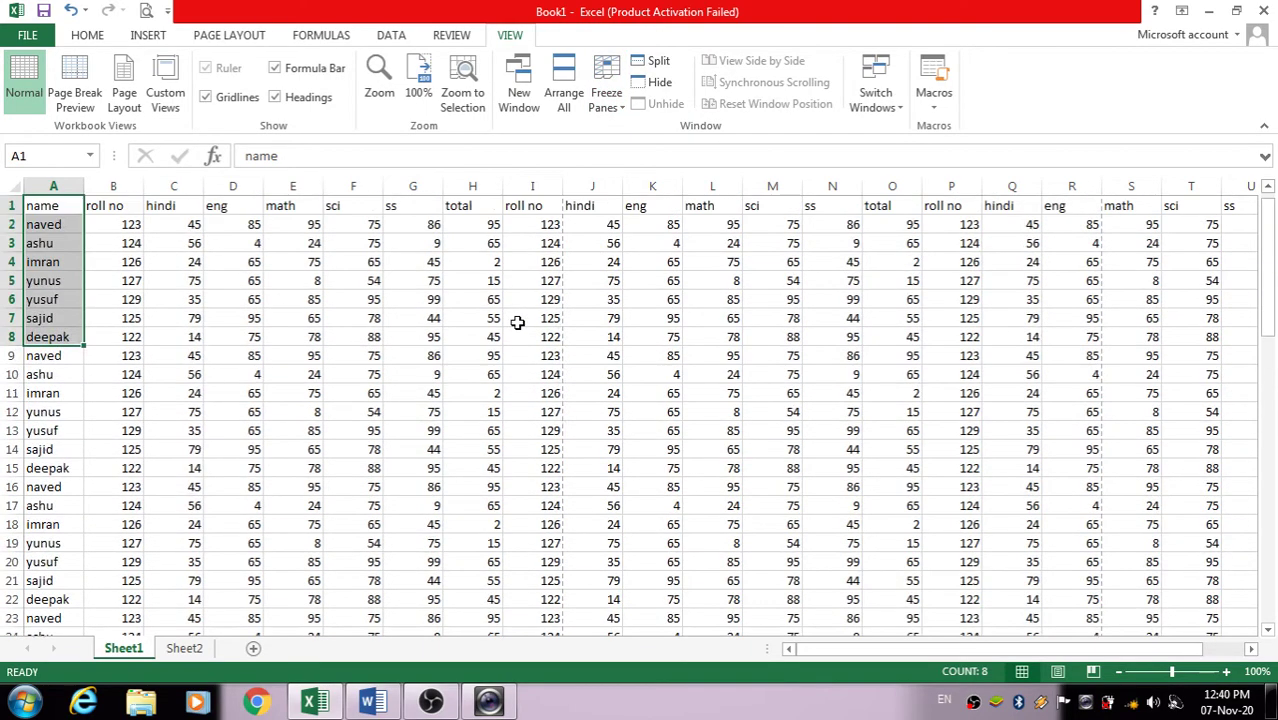
scroll(517, 322, down, 1)
scroll(531, 323, up, 1)
Freeze the panes at cell J10
click(596, 370)
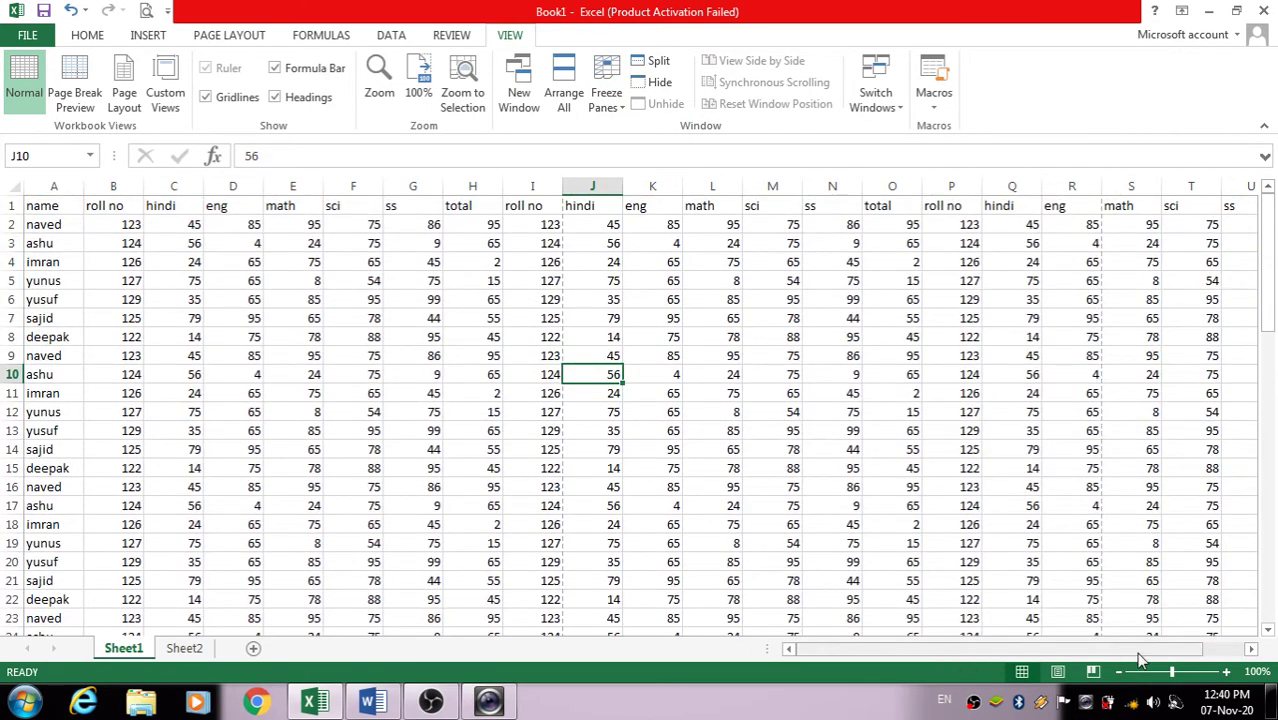
drag(1140, 657, 1110, 650)
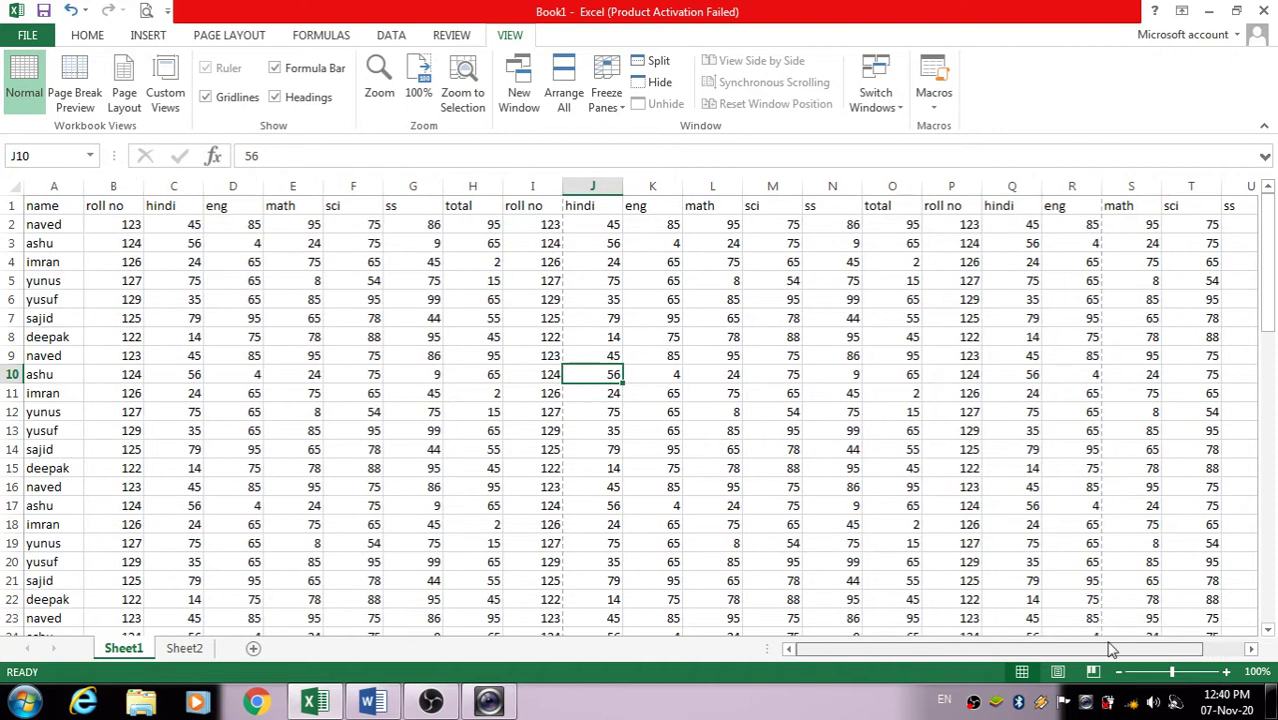
click(606, 95)
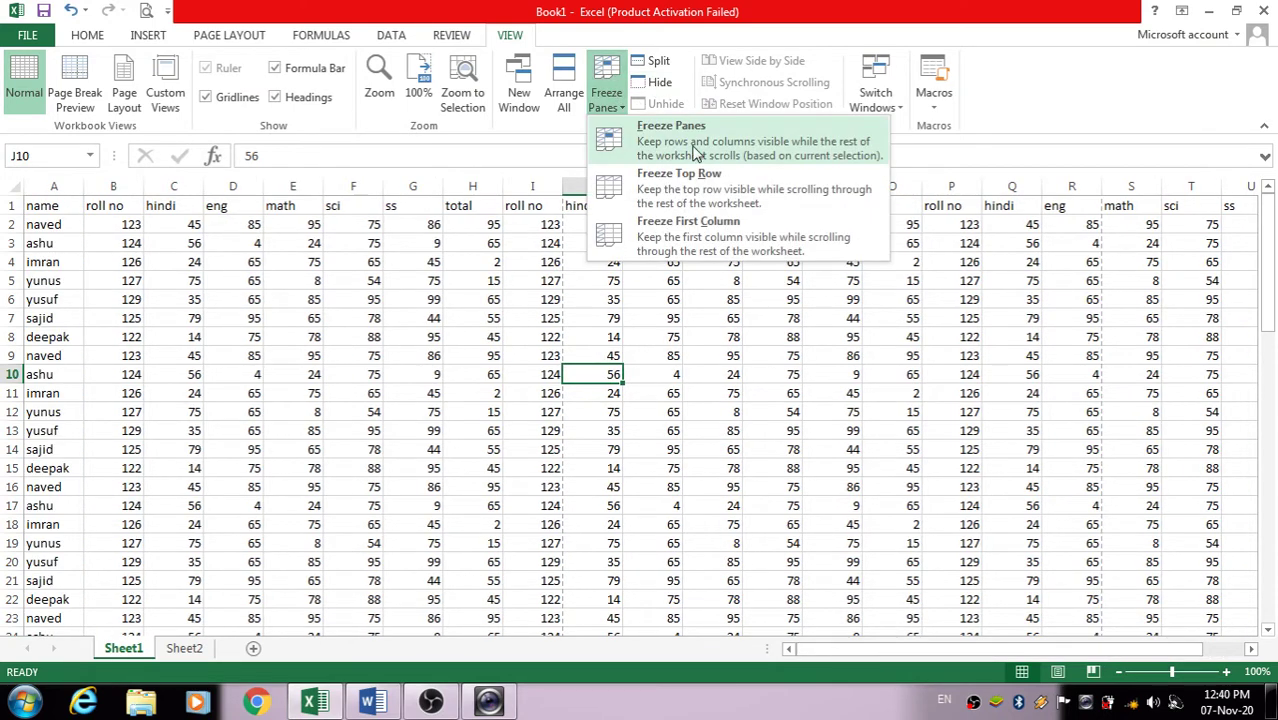
click(695, 152)
Select cell B2 and unfreeze the panes set at J10
click(150, 243)
click(123, 225)
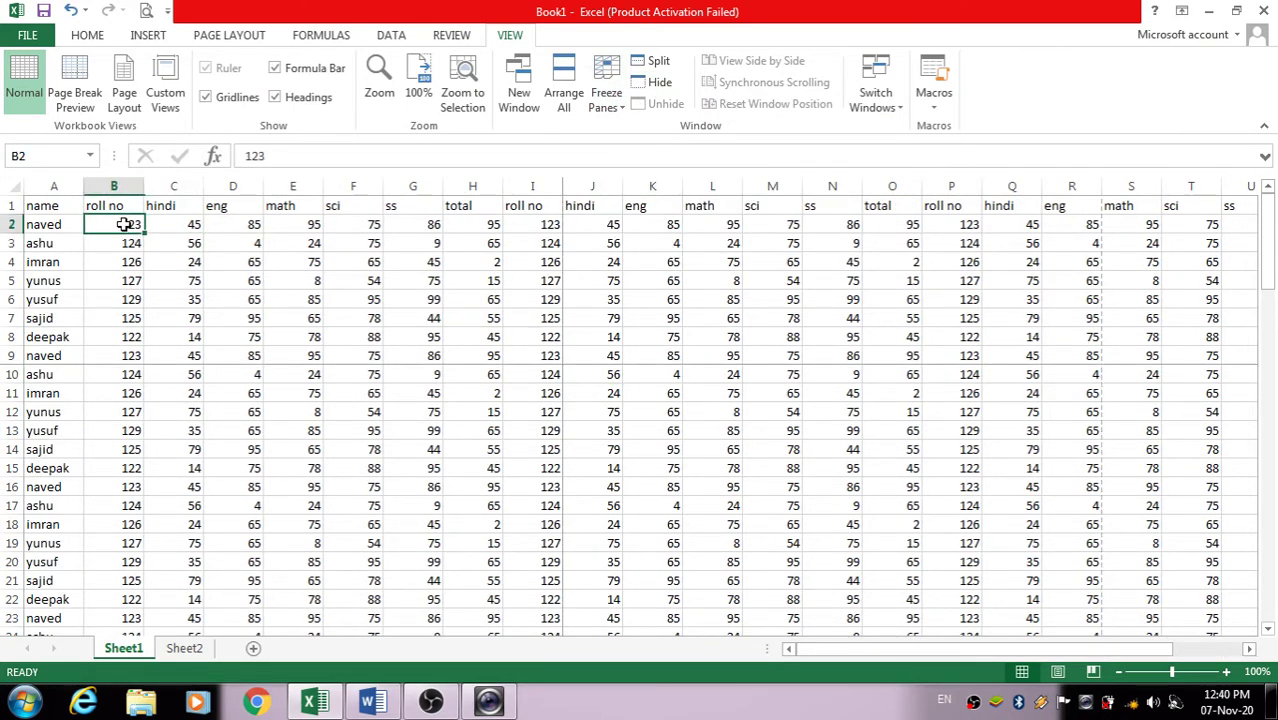
click(606, 95)
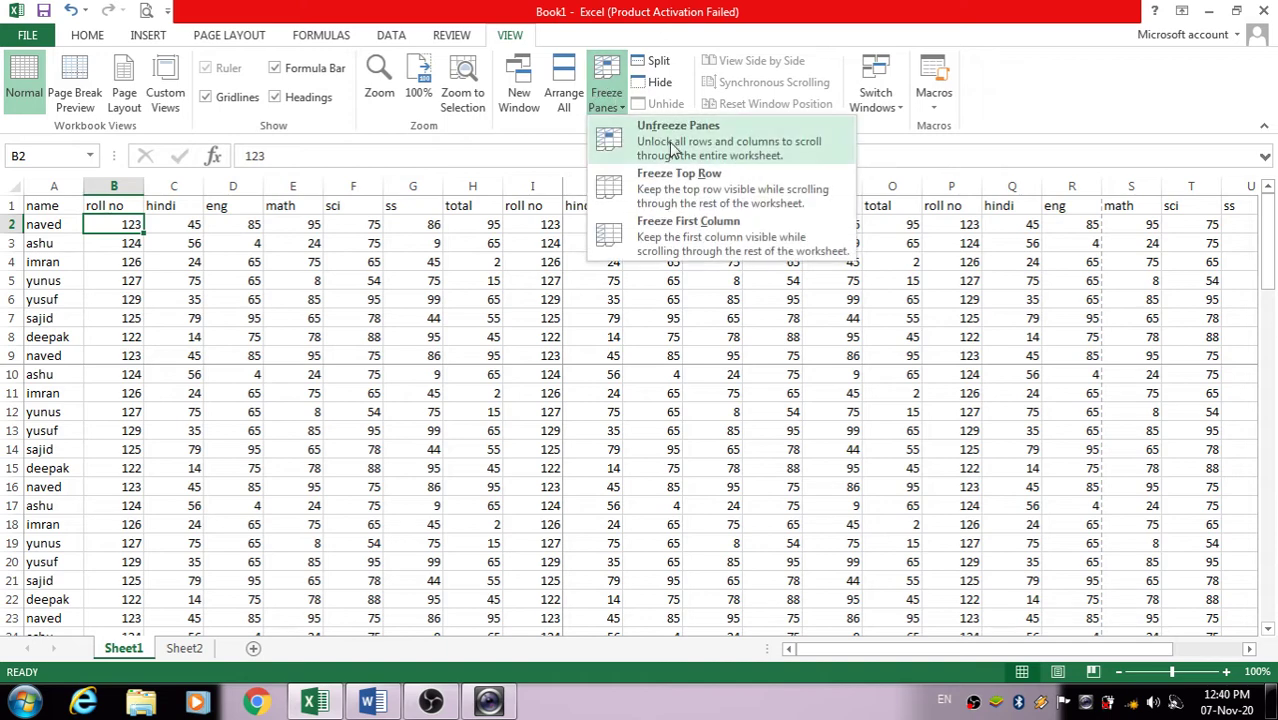
click(672, 148)
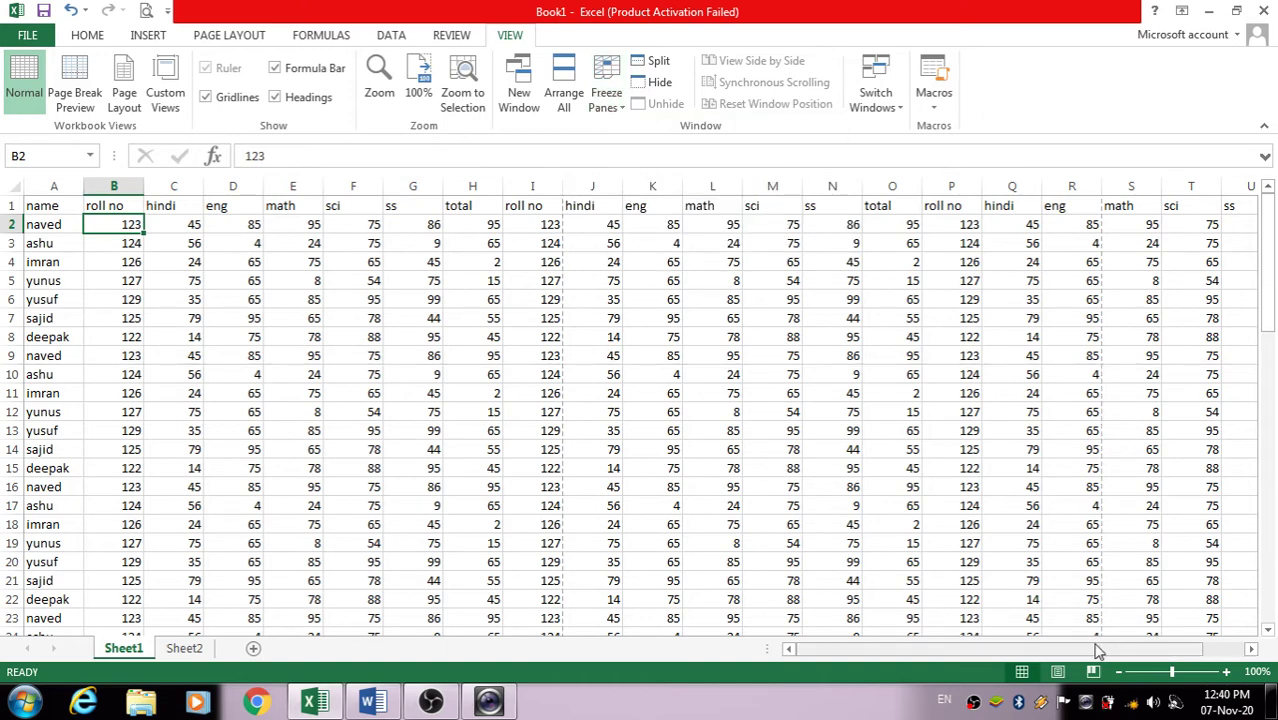
mouse_move(1097, 651)
mouse_down()
mouse_move(1147, 647)
mouse_move(1078, 650)
mouse_up()
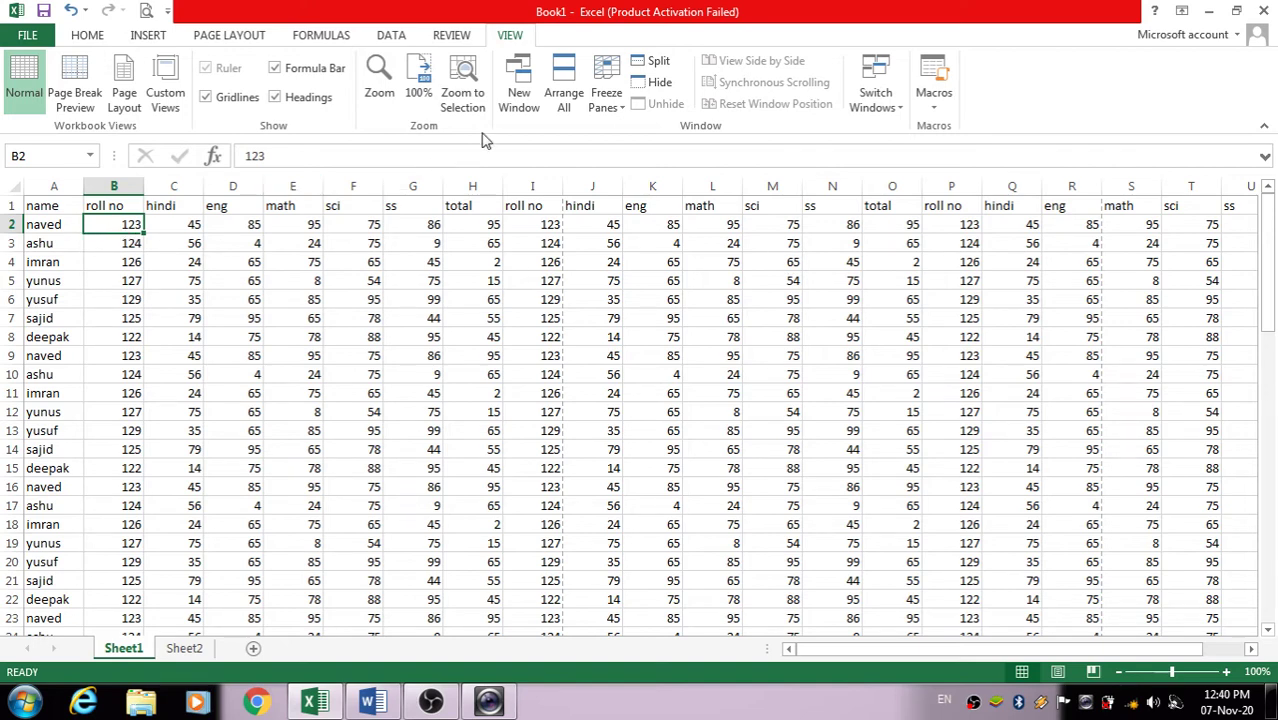
Freeze both the header row and the name column at cell B2 and check them by scrolling
click(606, 98)
click(644, 146)
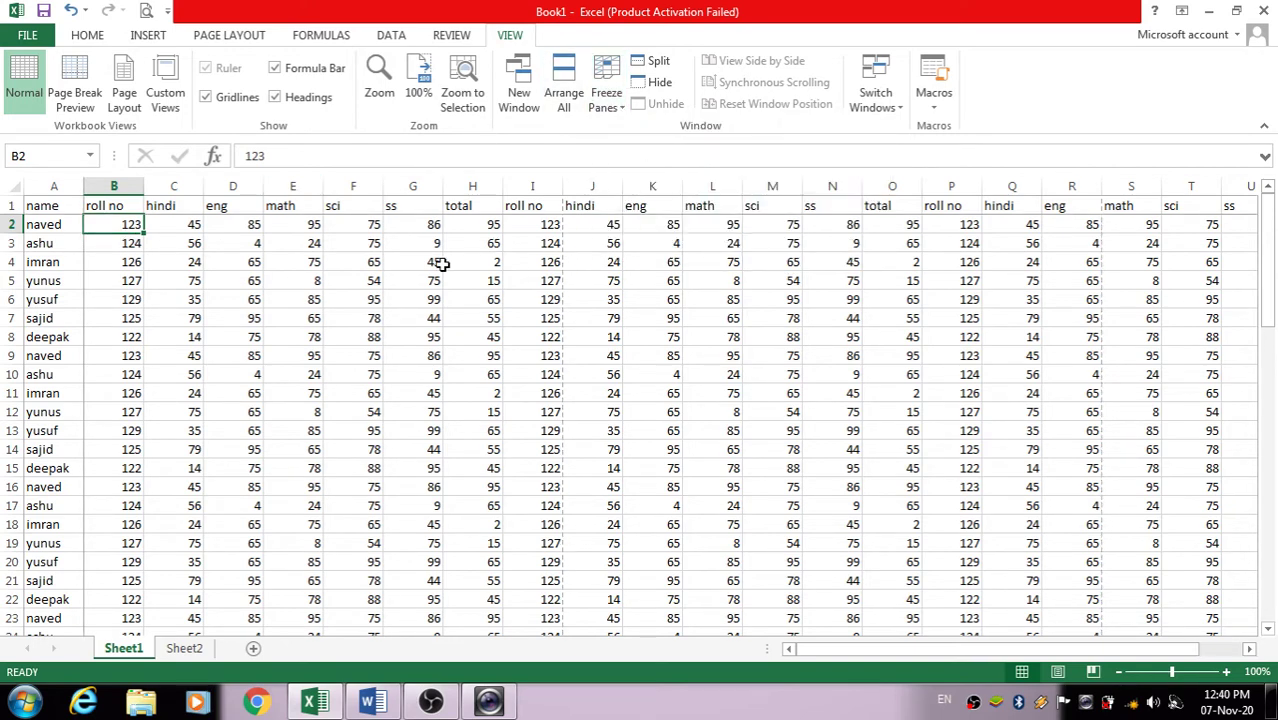
mouse_move(842, 656)
mouse_down()
mouse_move(886, 650)
mouse_move(831, 650)
mouse_up()
scroll(620, 462, down, 4)
scroll(620, 462, up, 4)
Unfreeze the header row and the name column
click(610, 100)
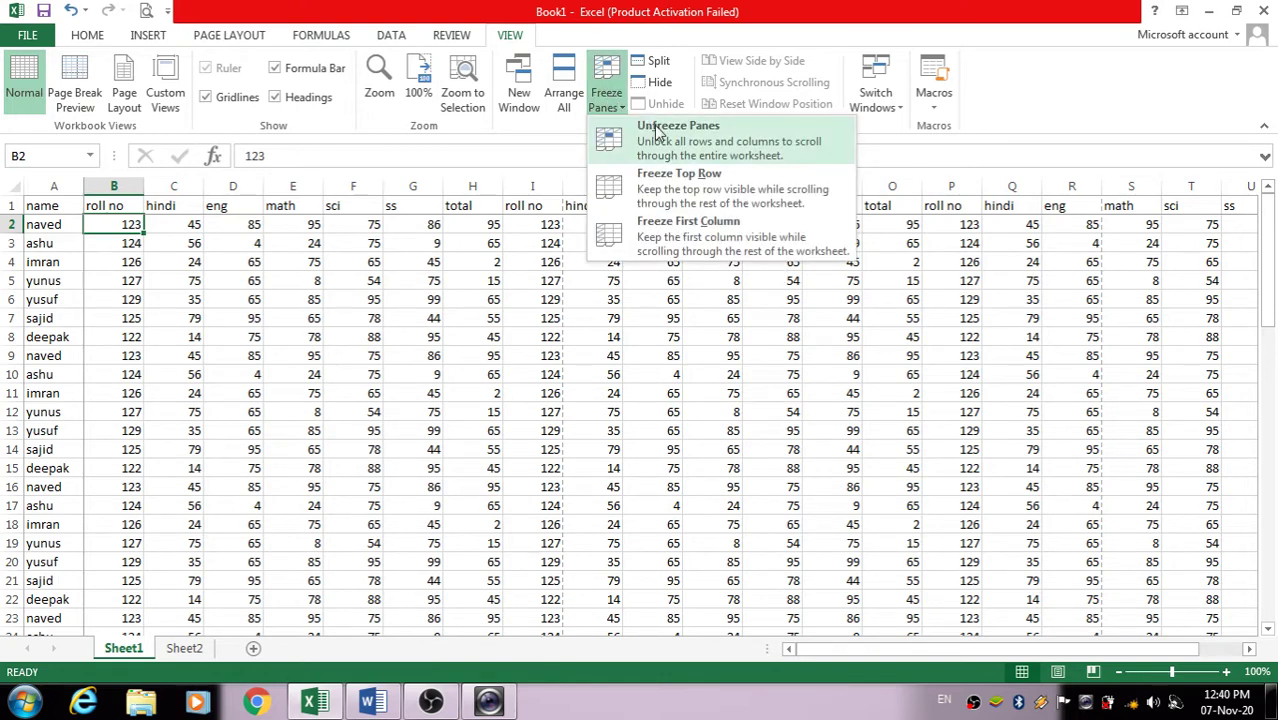
click(657, 131)
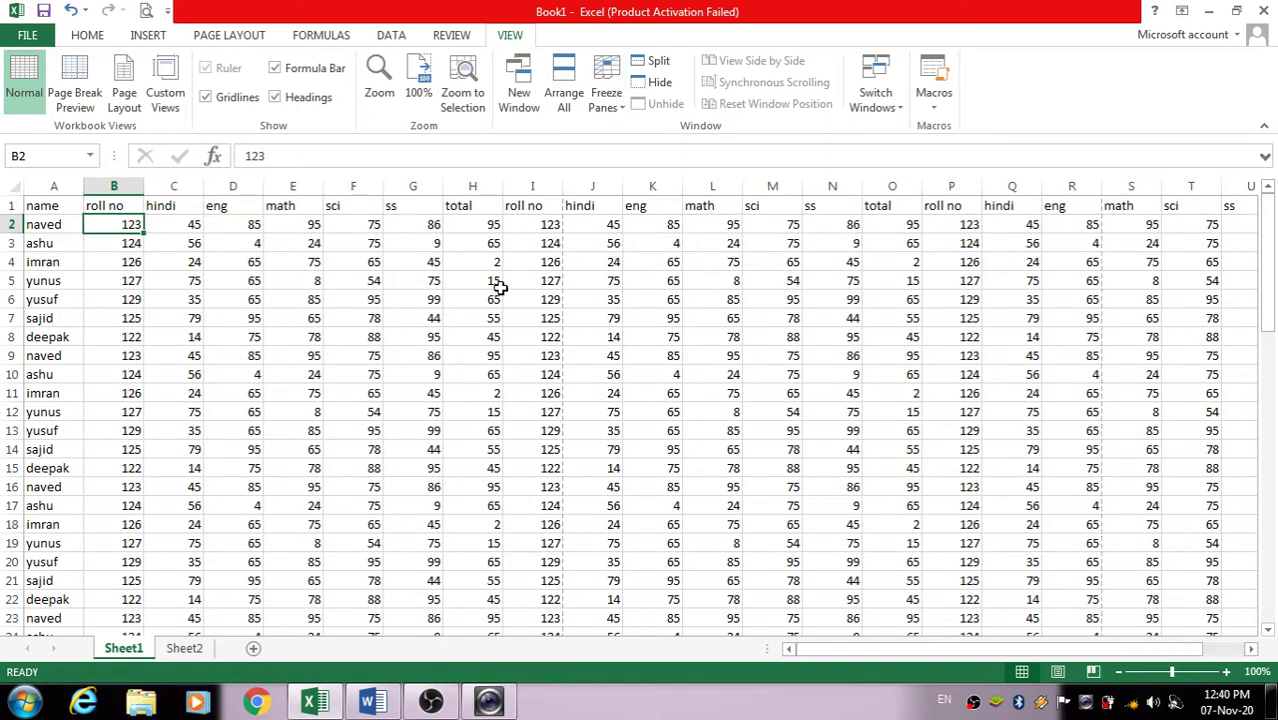
scroll(496, 298, down, 2)
scroll(494, 305, up, 2)
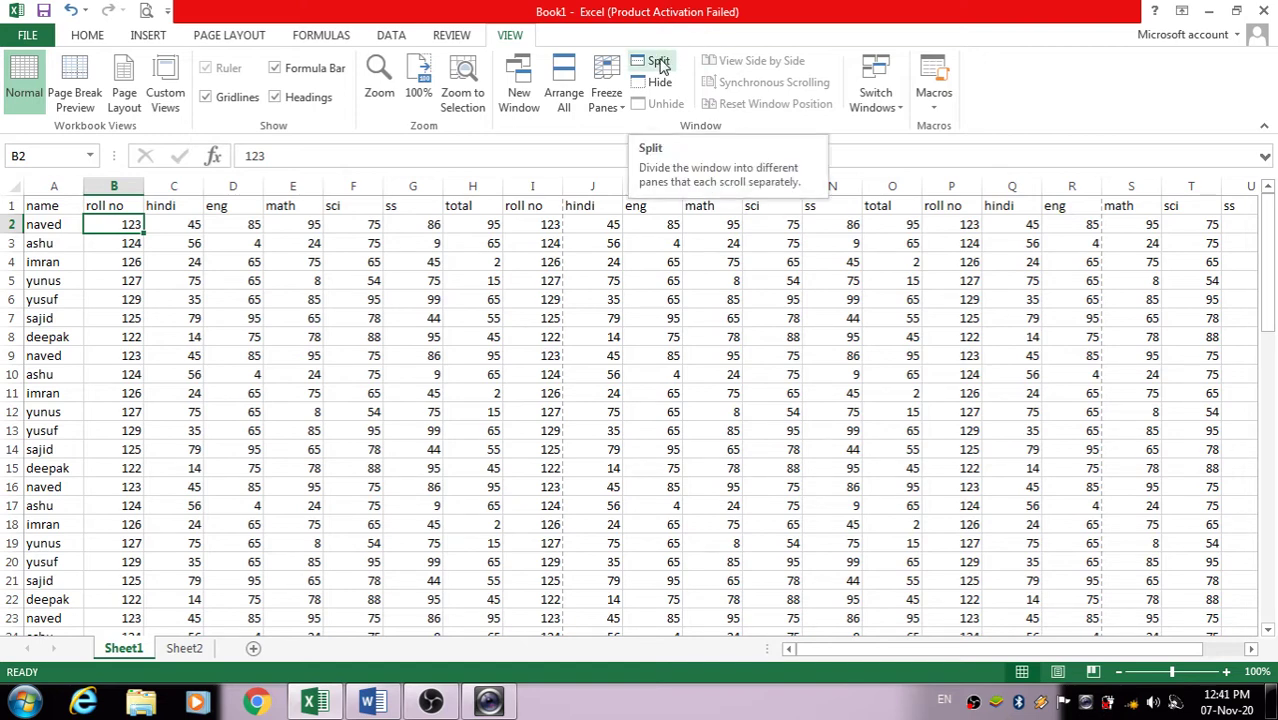
scroll(646, 66, up, 1)
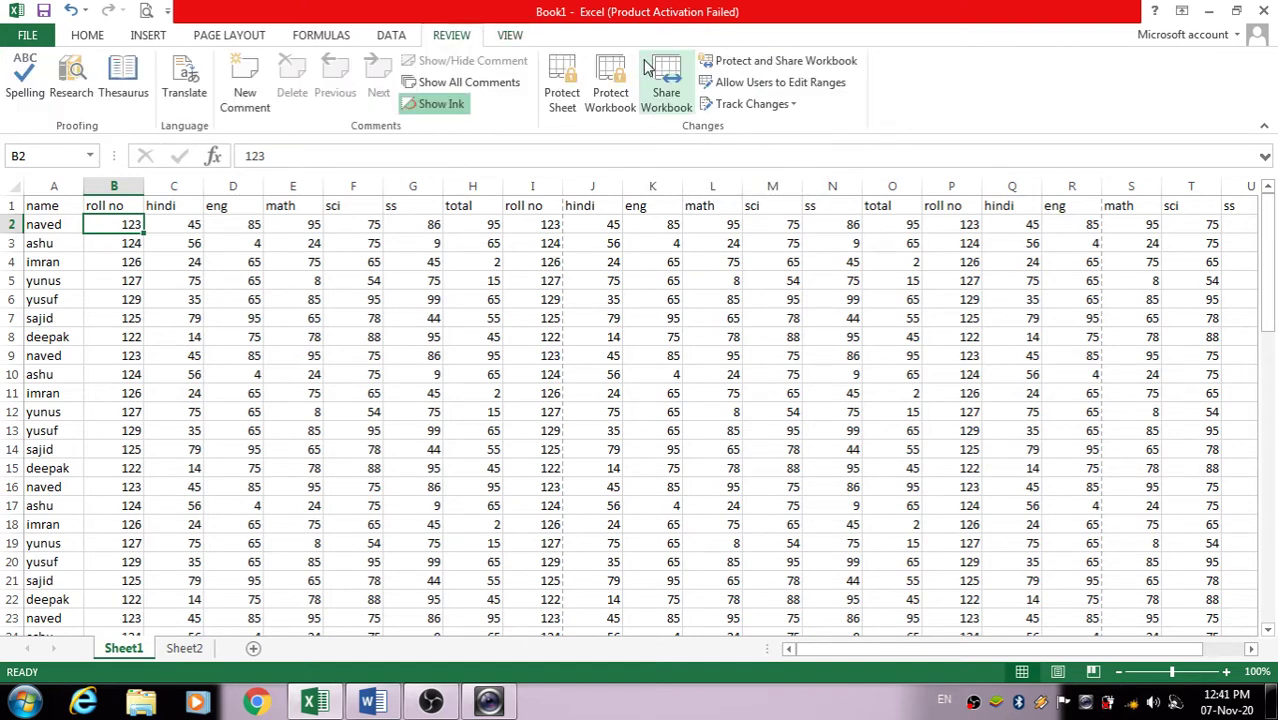
Split the worksheet window into four panes at cell F14
click(510, 36)
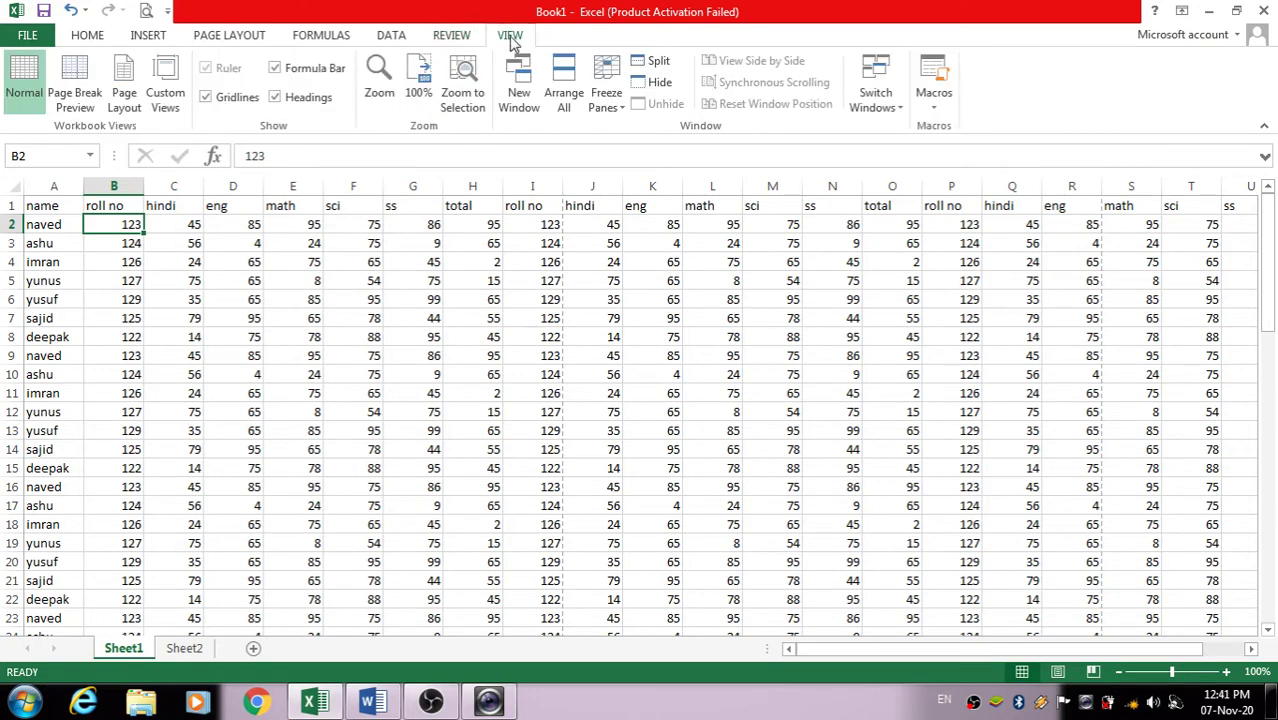
click(374, 452)
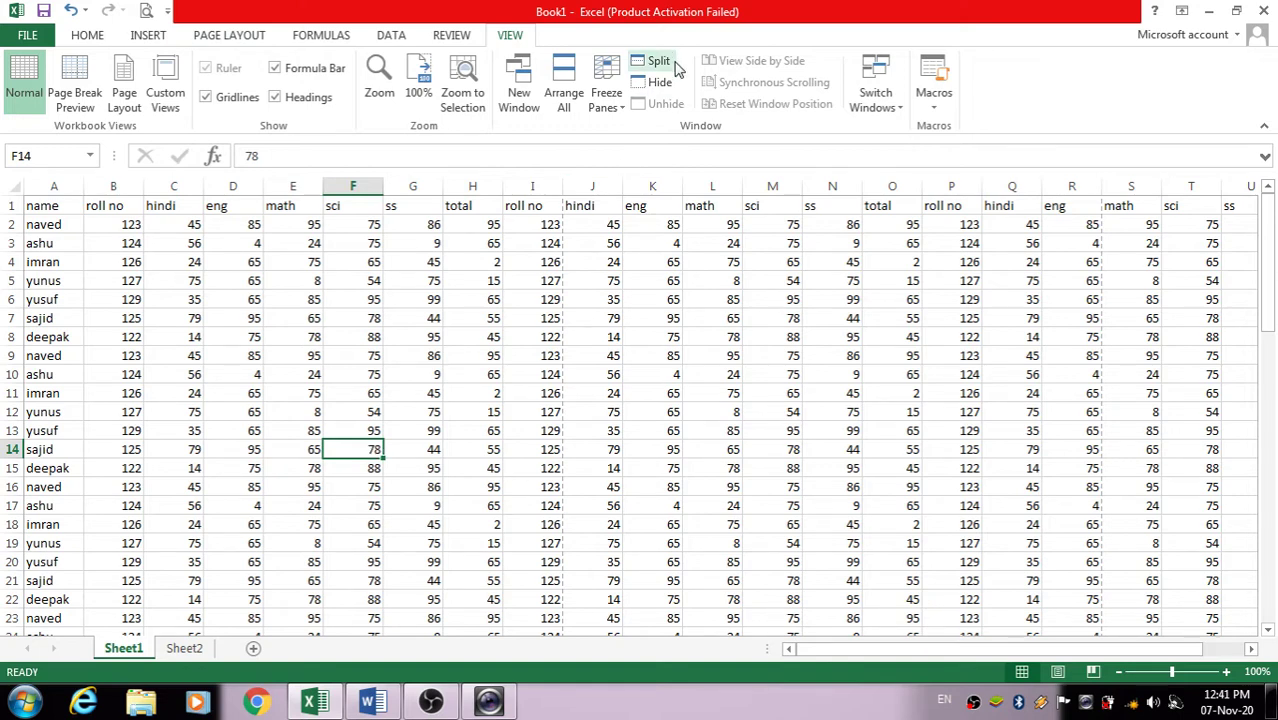
click(662, 63)
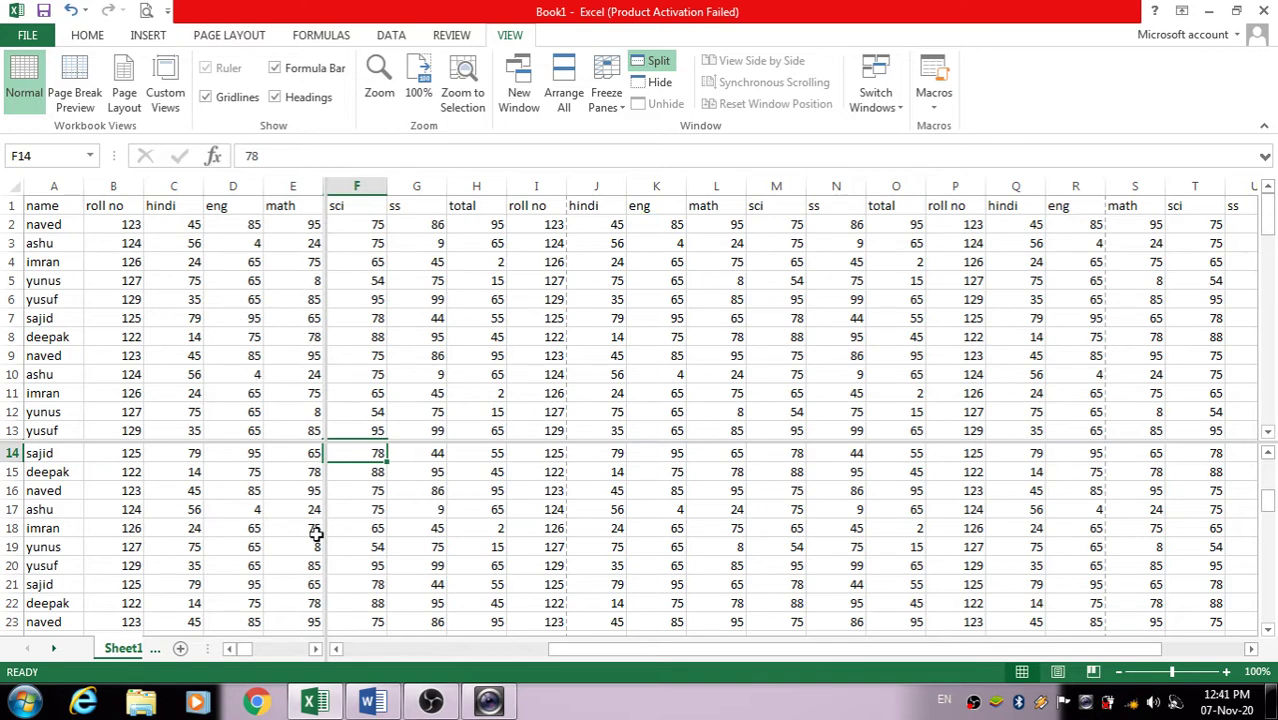
Look at the split sheet in Page Layout view and Page Break Preview, and return to Normal view
click(124, 88)
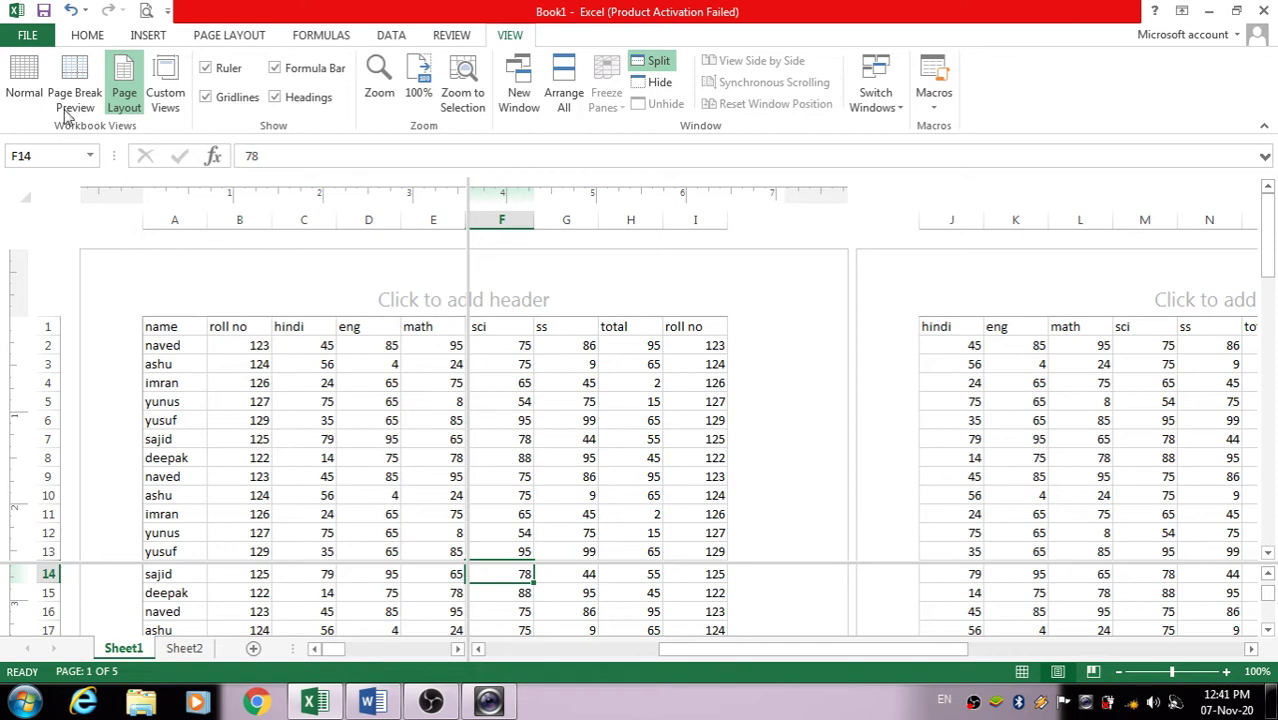
click(95, 93)
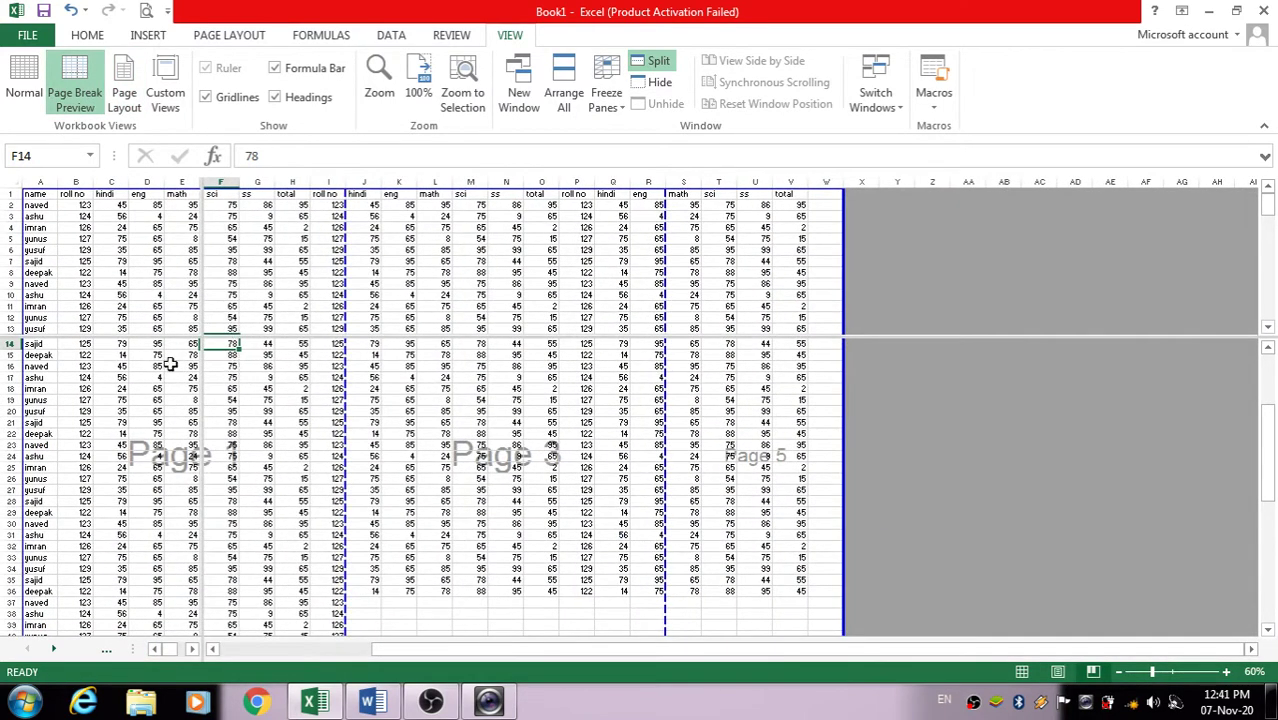
click(24, 85)
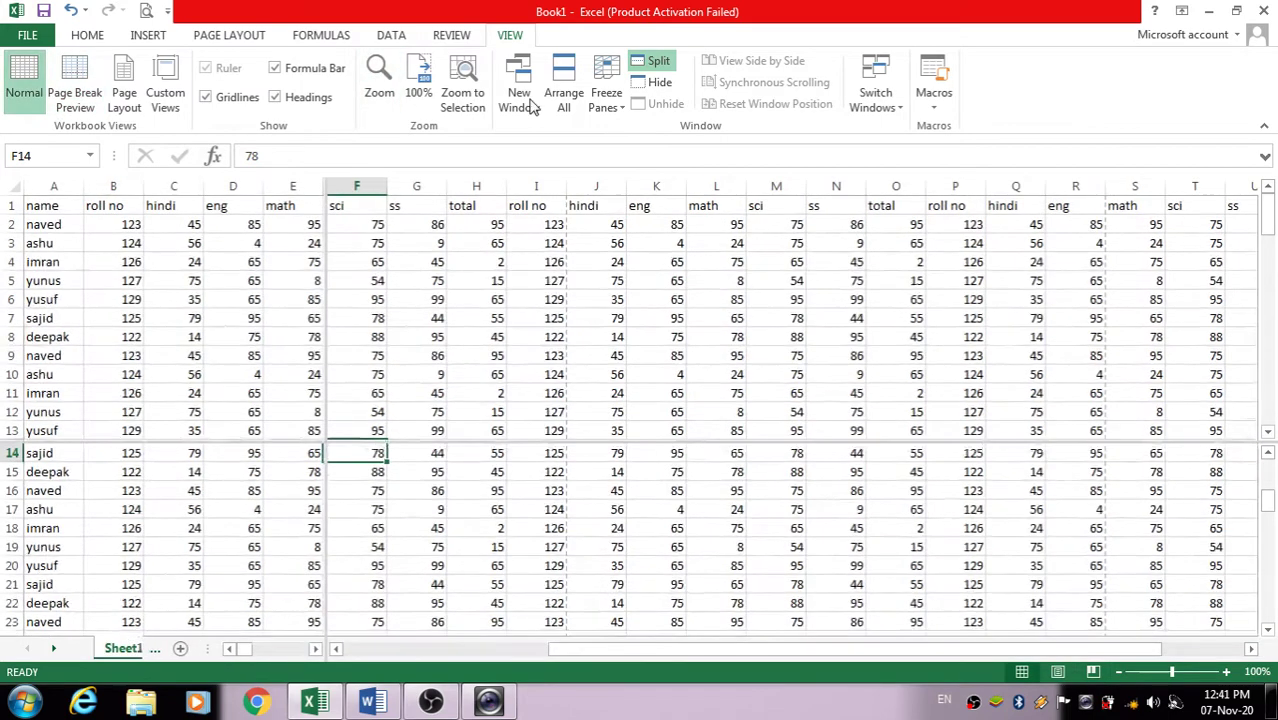
Remove the split at F14, try another split at cell K19, and remove that one too
click(651, 68)
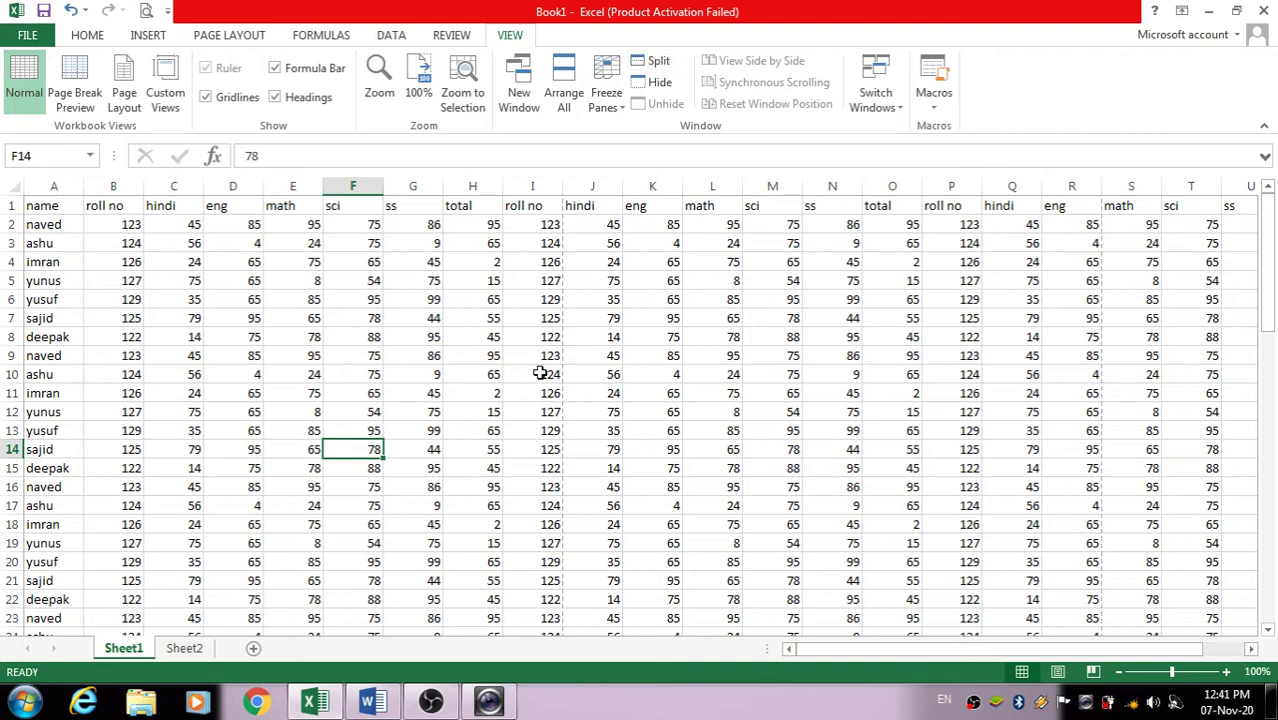
click(776, 448)
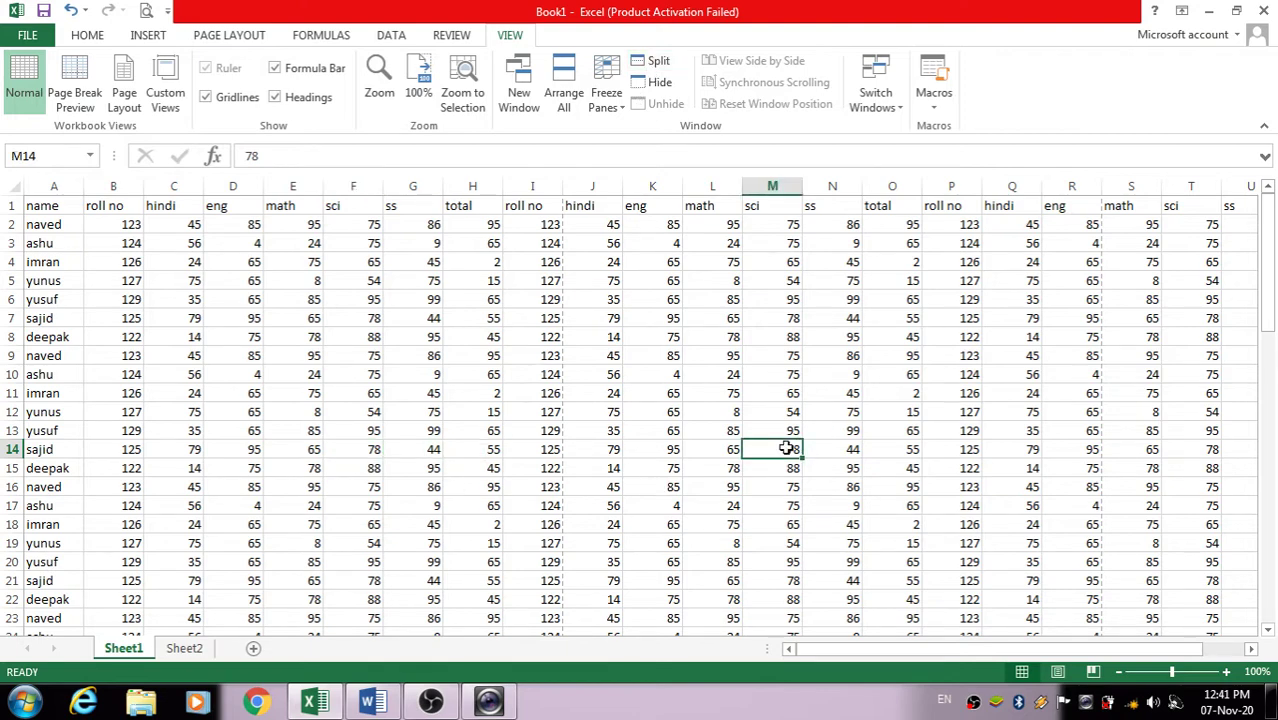
click(668, 547)
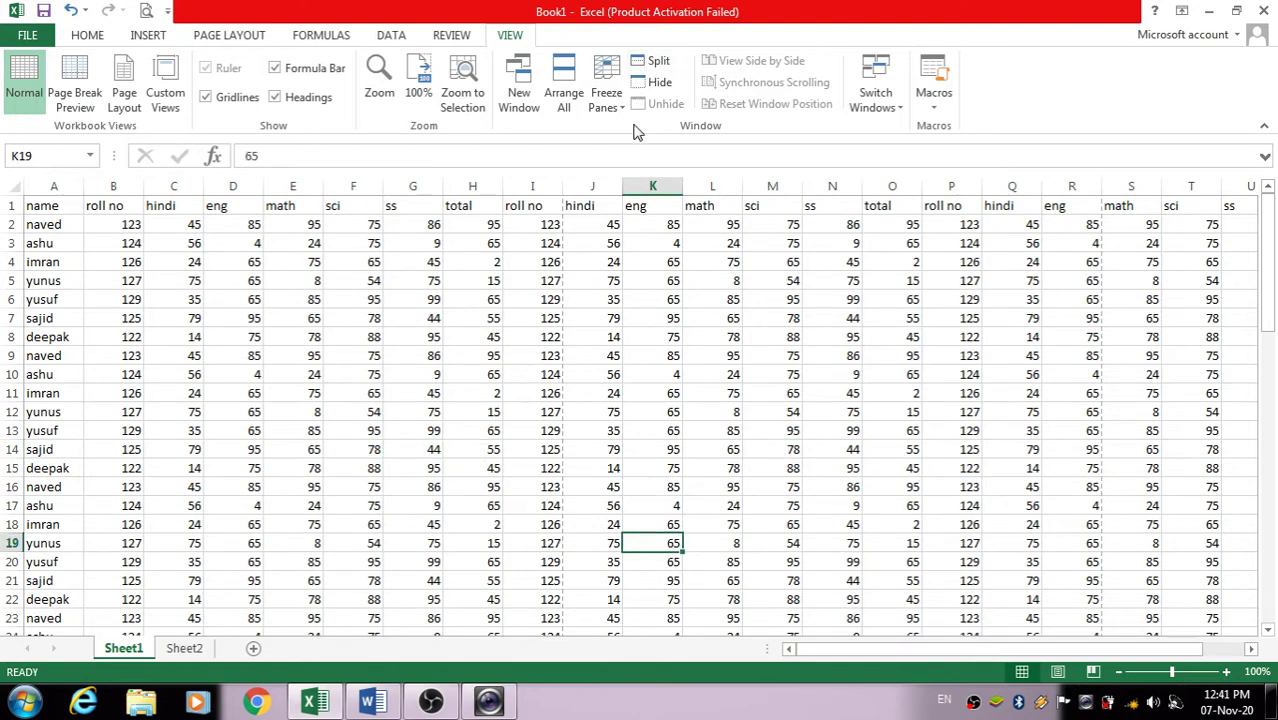
click(651, 66)
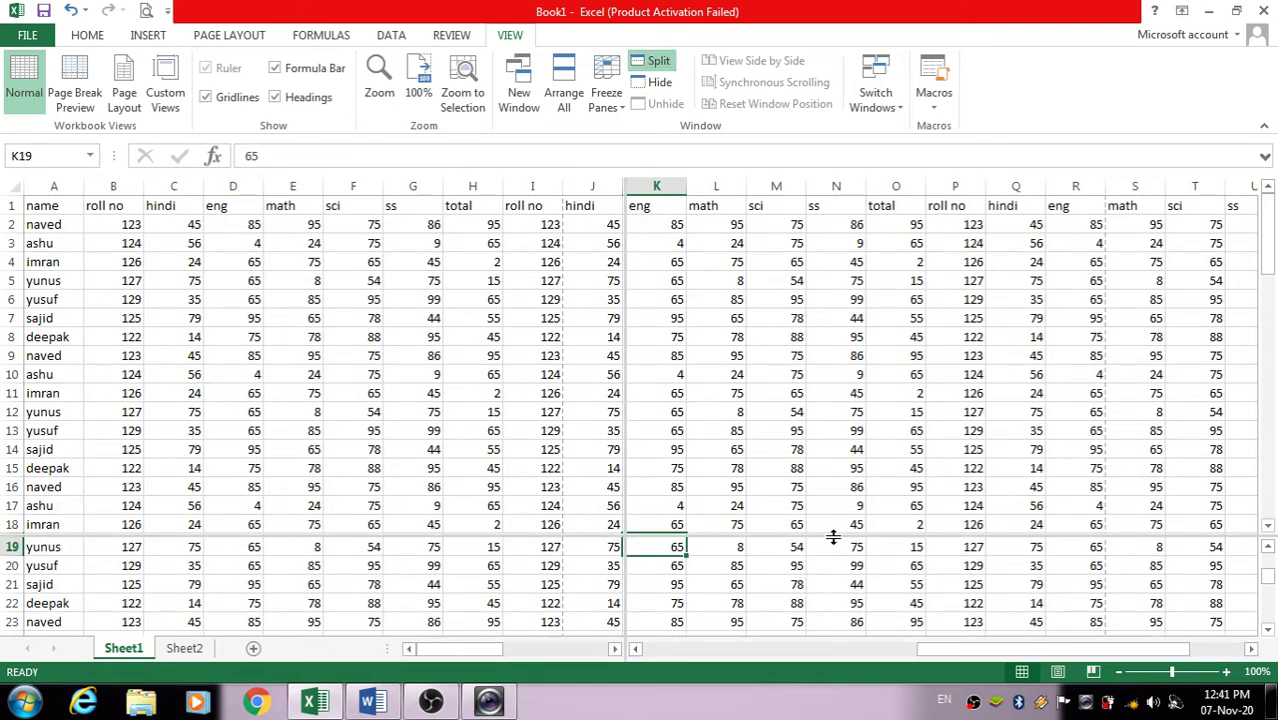
click(652, 62)
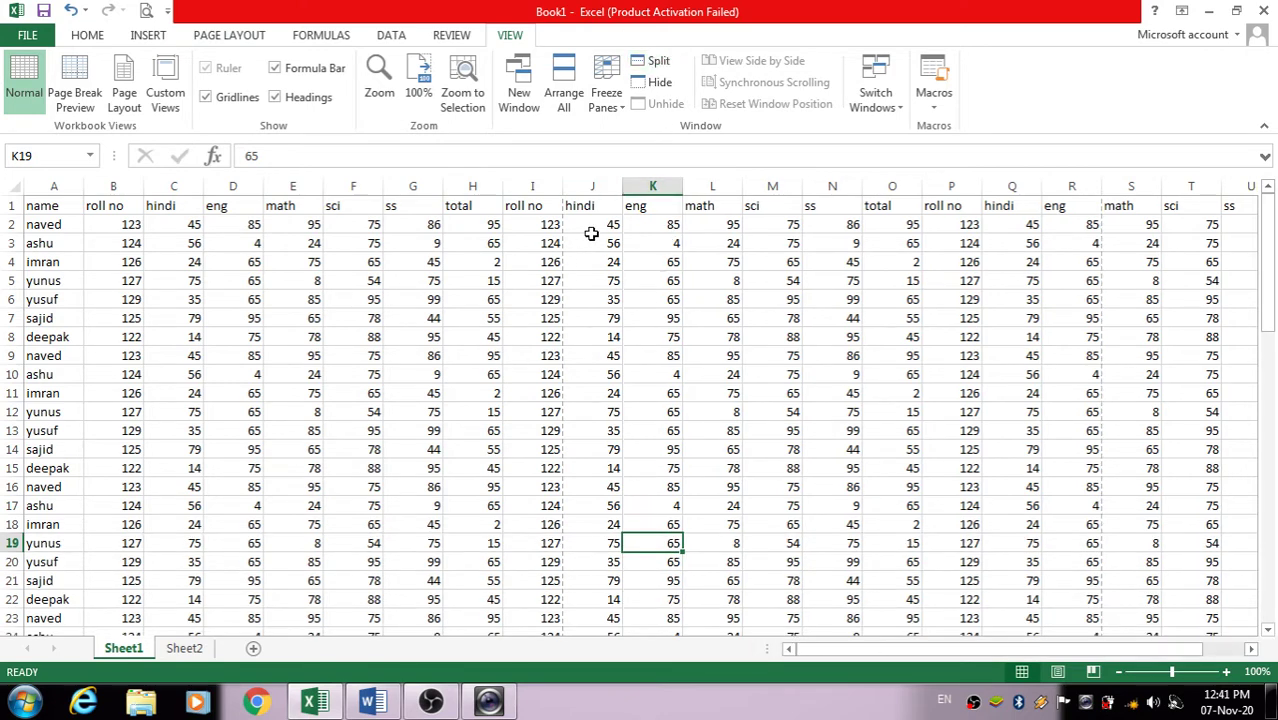
Hide the Book1 workbook window and unhide it again
click(660, 82)
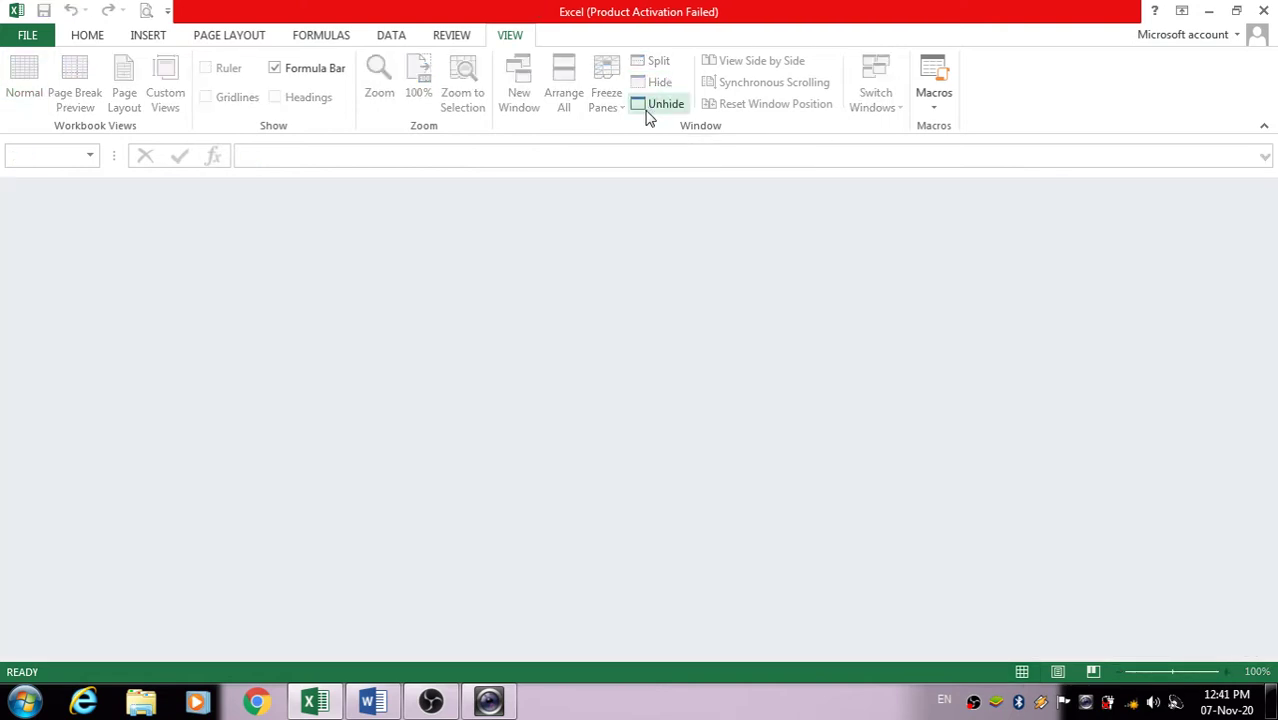
click(648, 110)
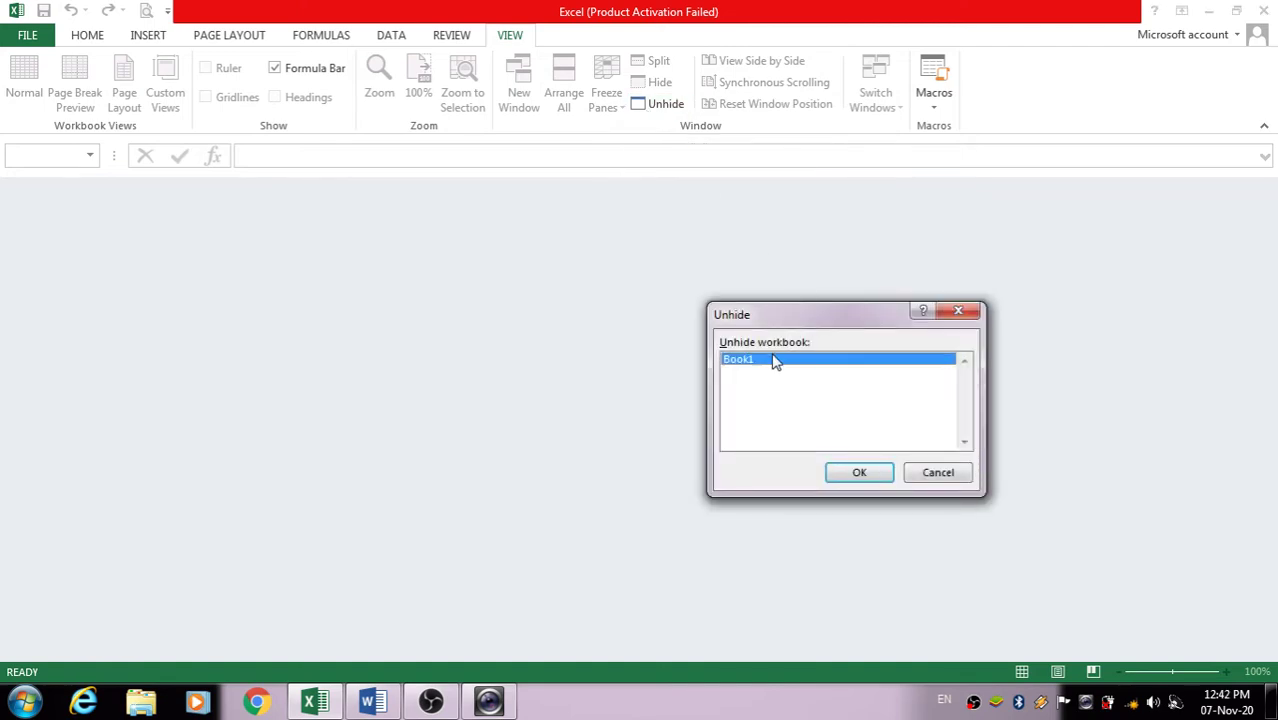
click(862, 473)
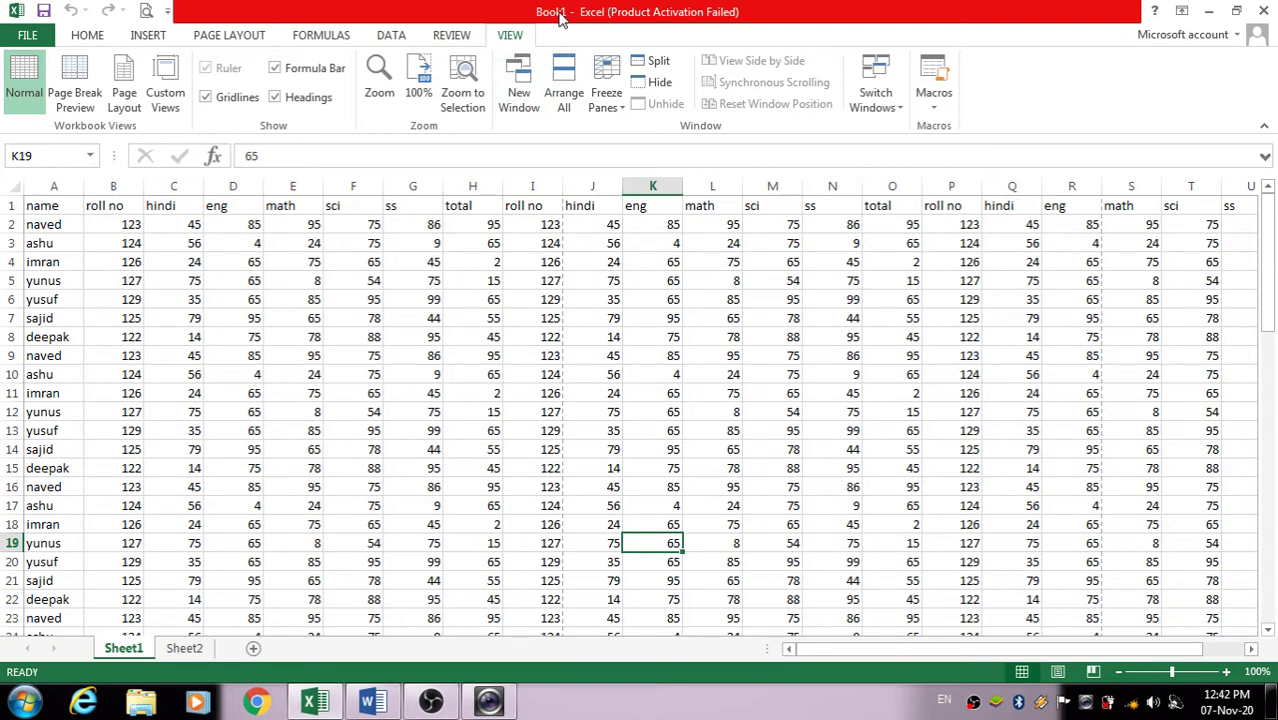
Open a second window of the Book1 workbook
click(528, 106)
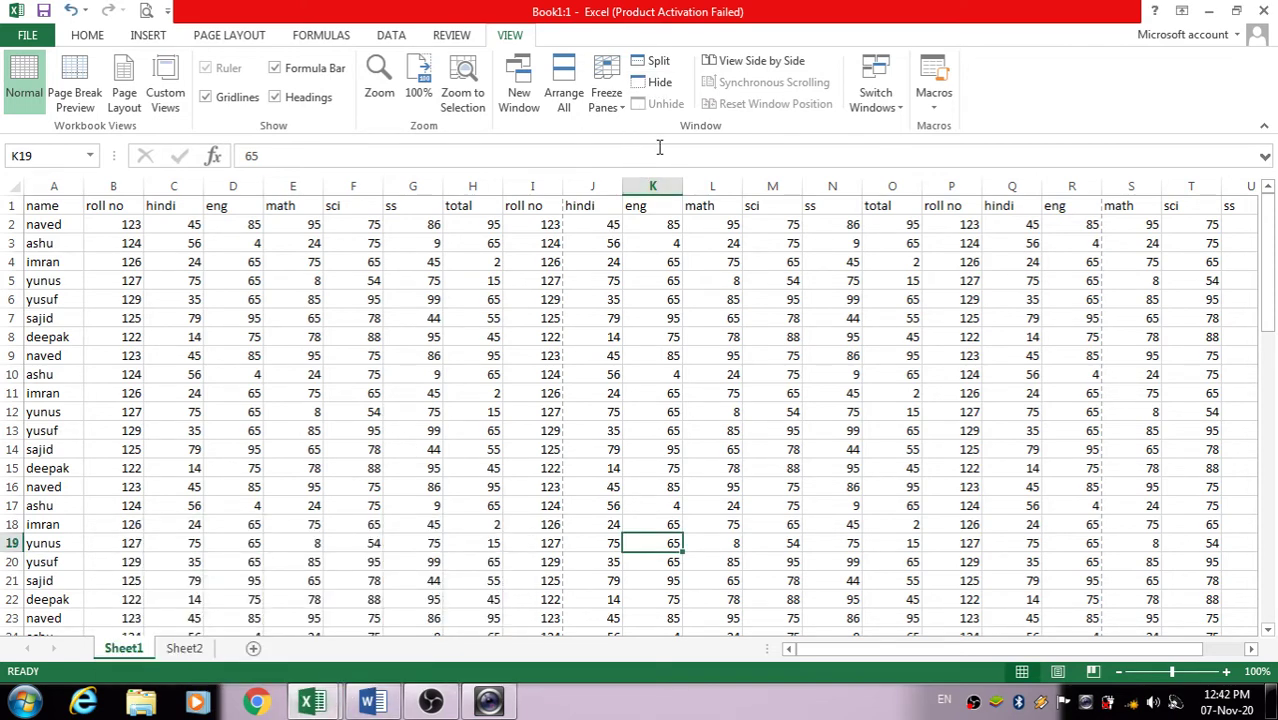
Hide the Book1:1 window and unhide it from the Book1:2 window
click(646, 88)
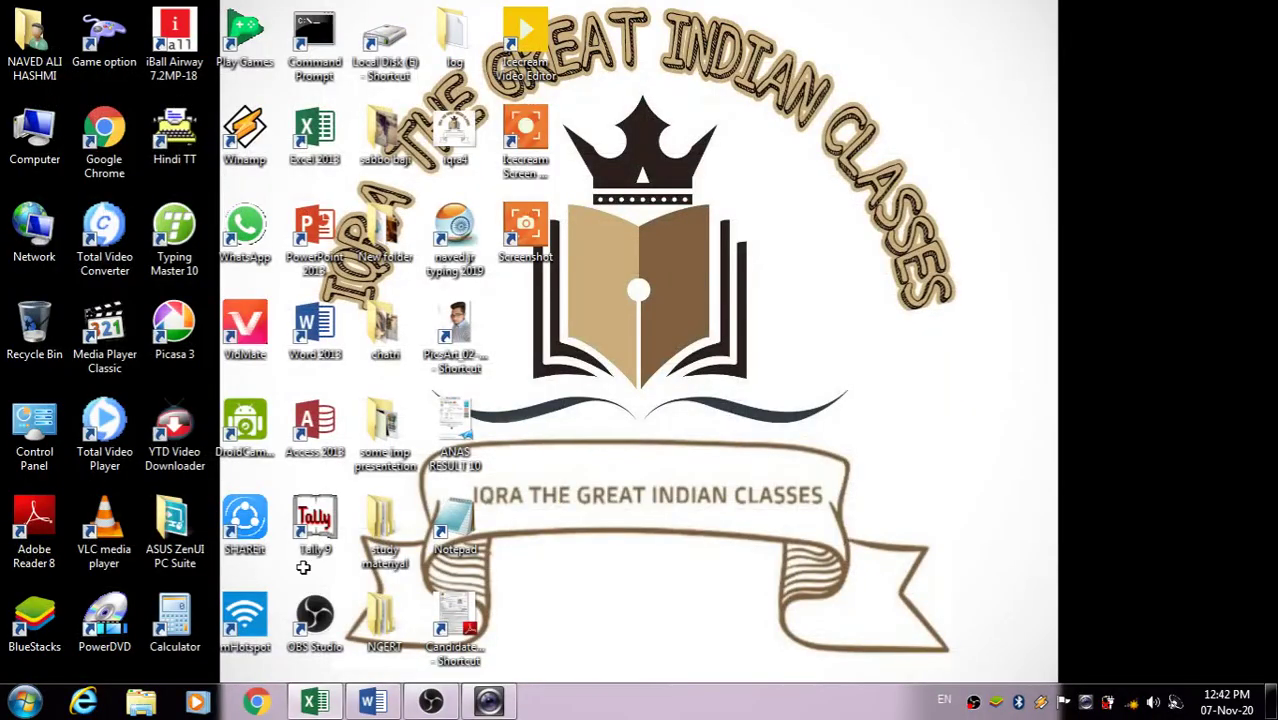
click(337, 706)
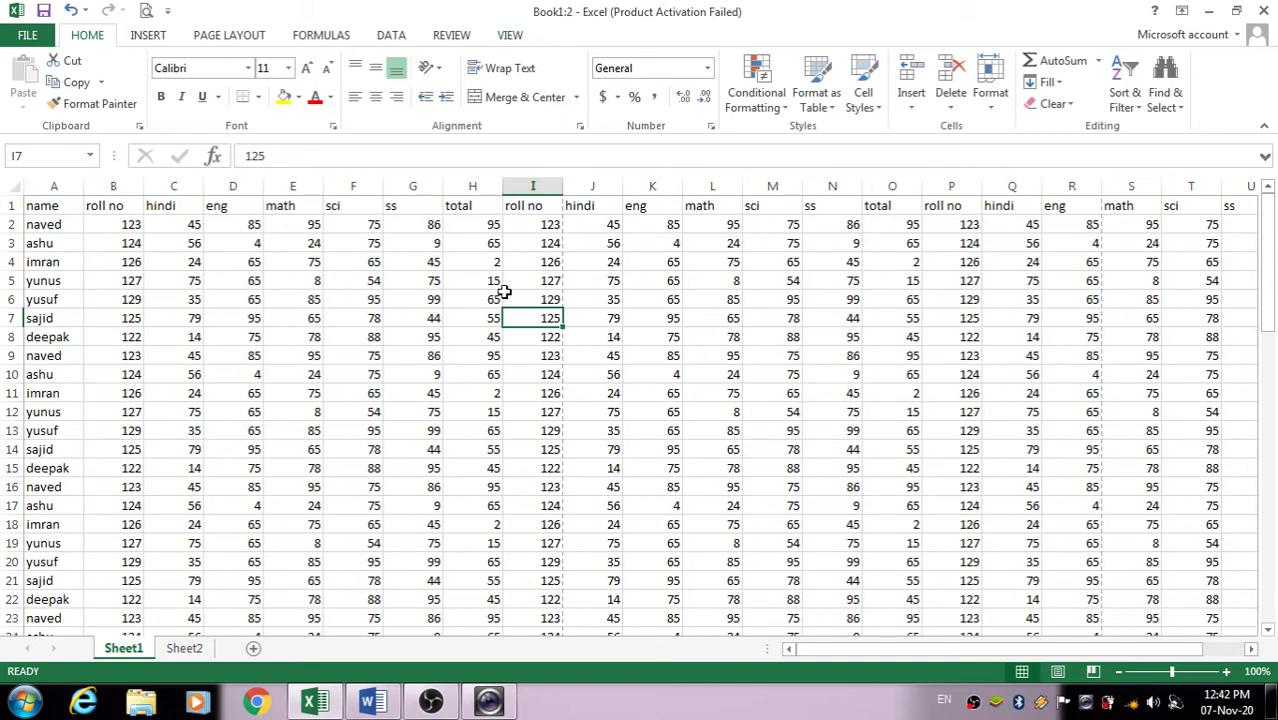
click(515, 36)
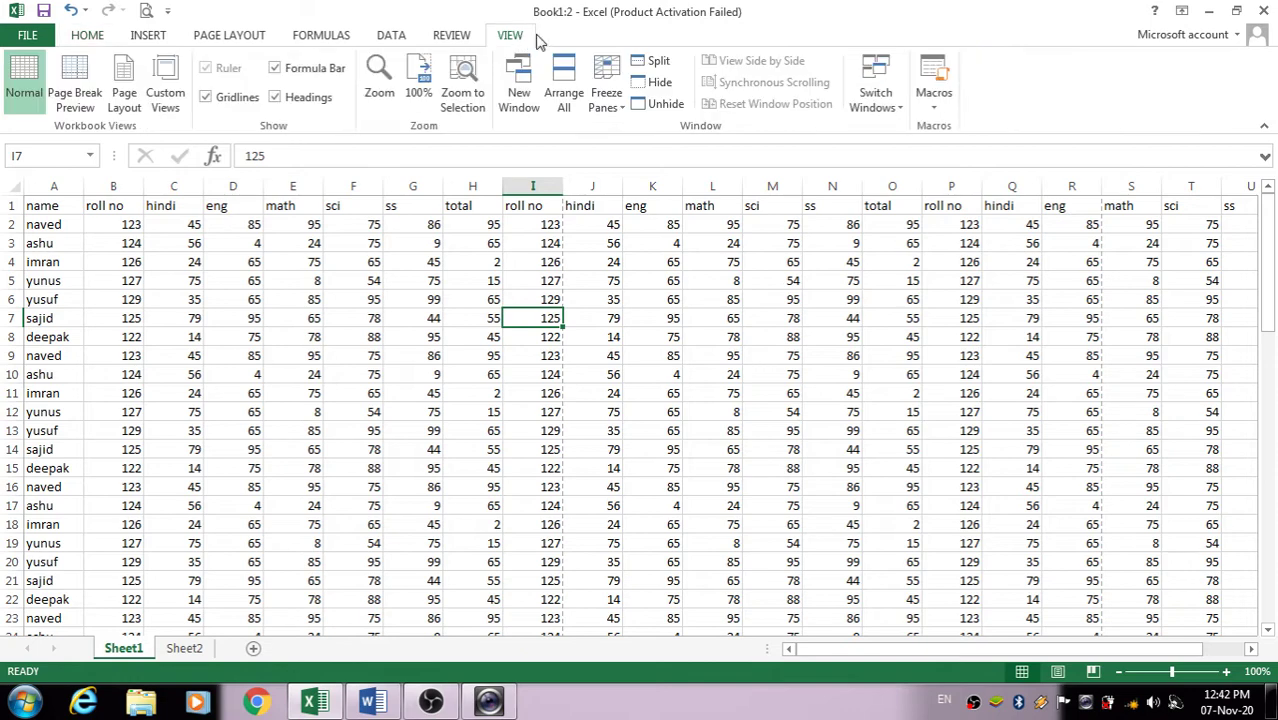
click(662, 104)
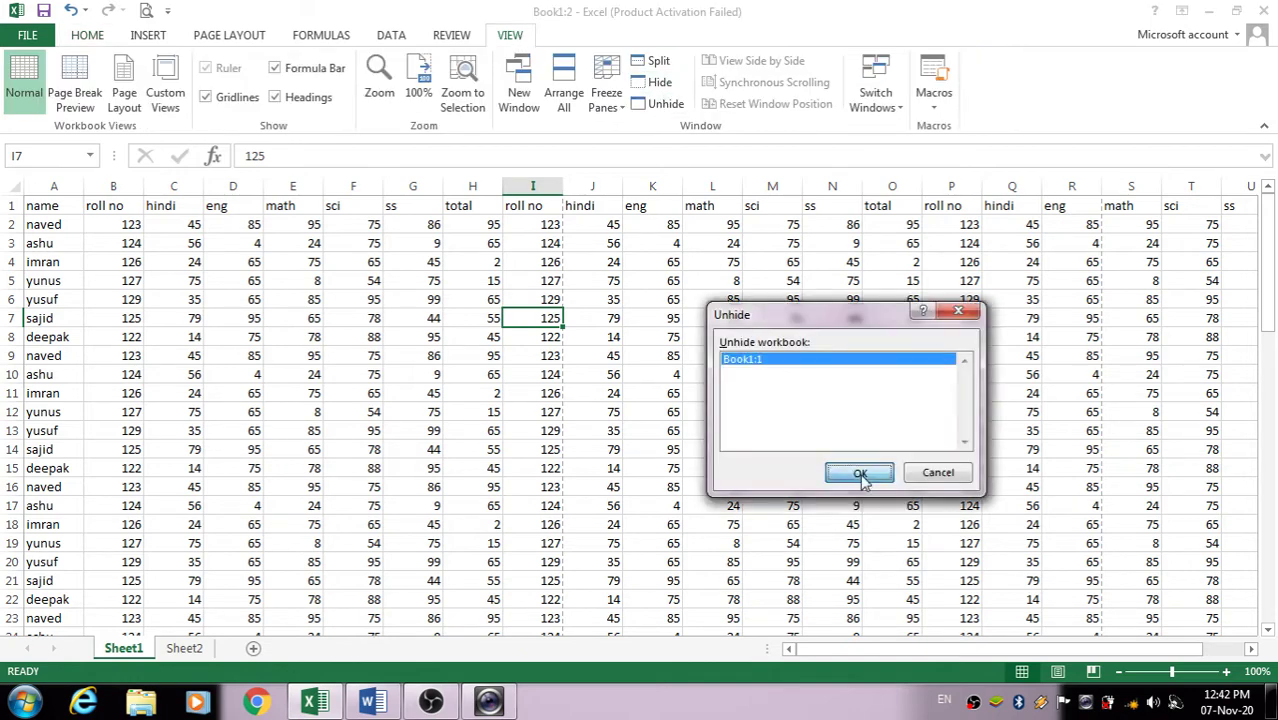
click(860, 471)
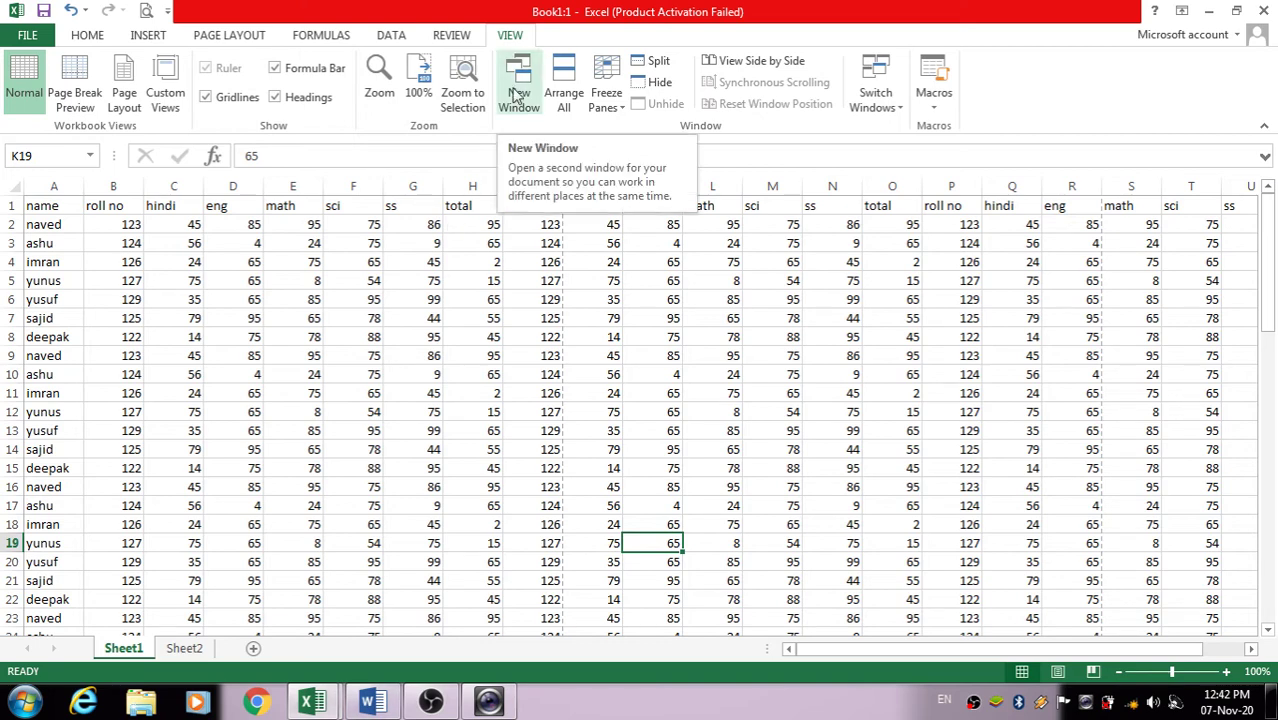
Select cell K12 in Book1:1, switch to the Book1:2 window, and return to Book1:1
click(878, 100)
click(887, 131)
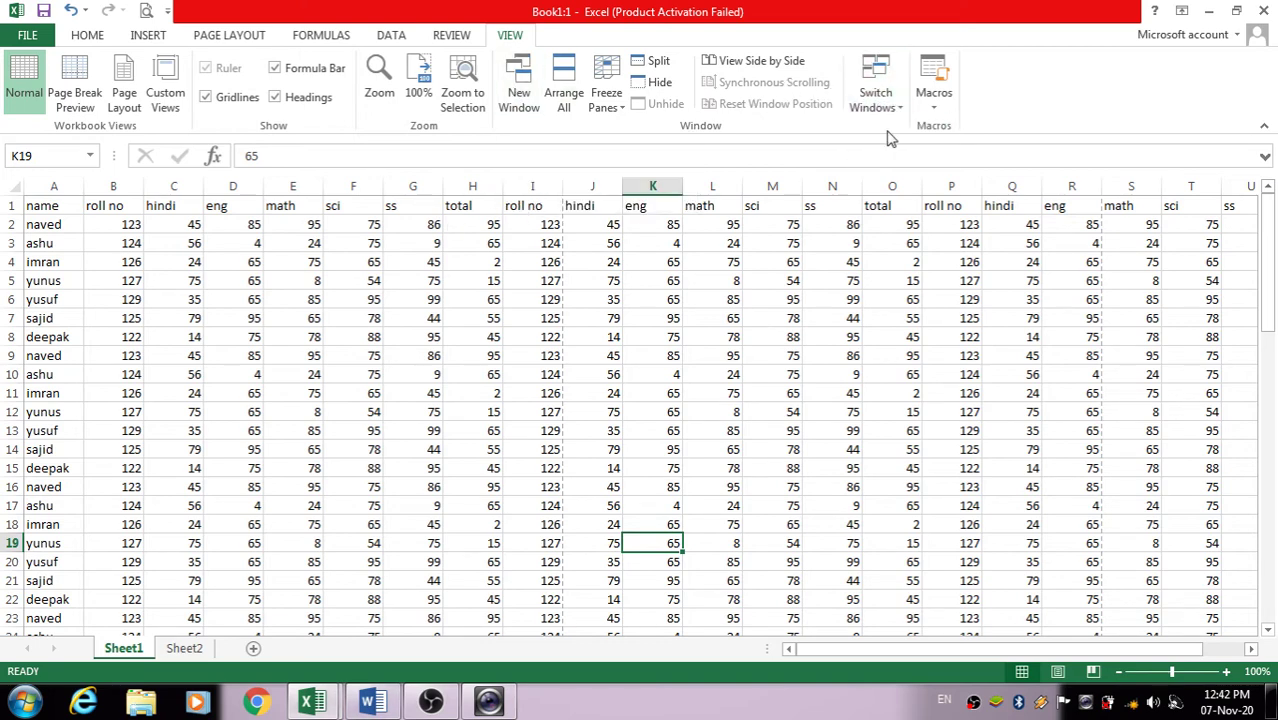
click(640, 411)
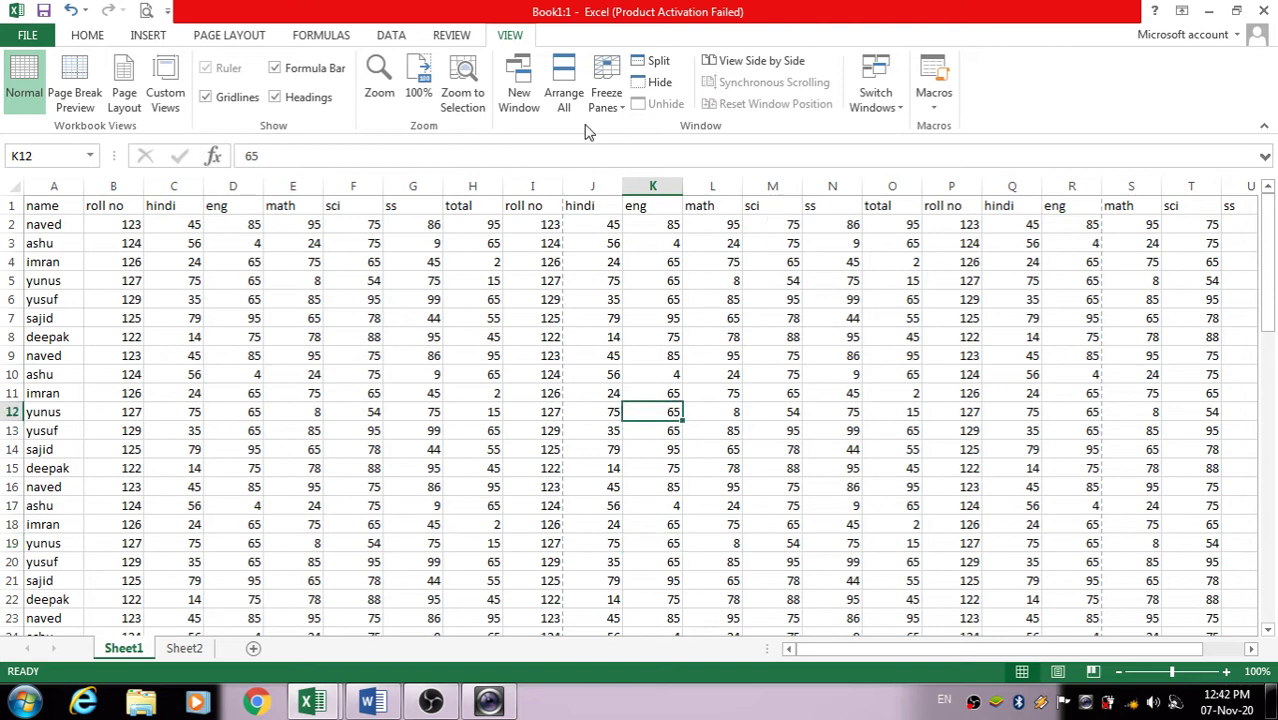
mouse_move(313, 700)
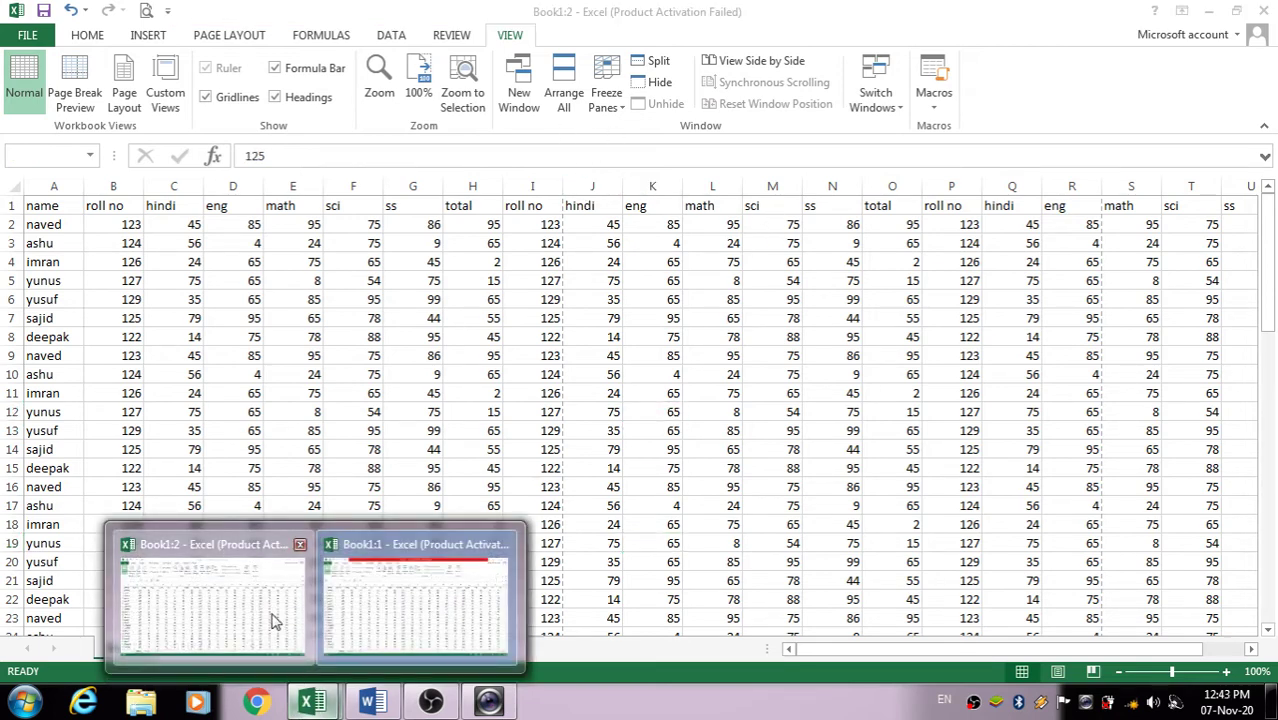
click(271, 614)
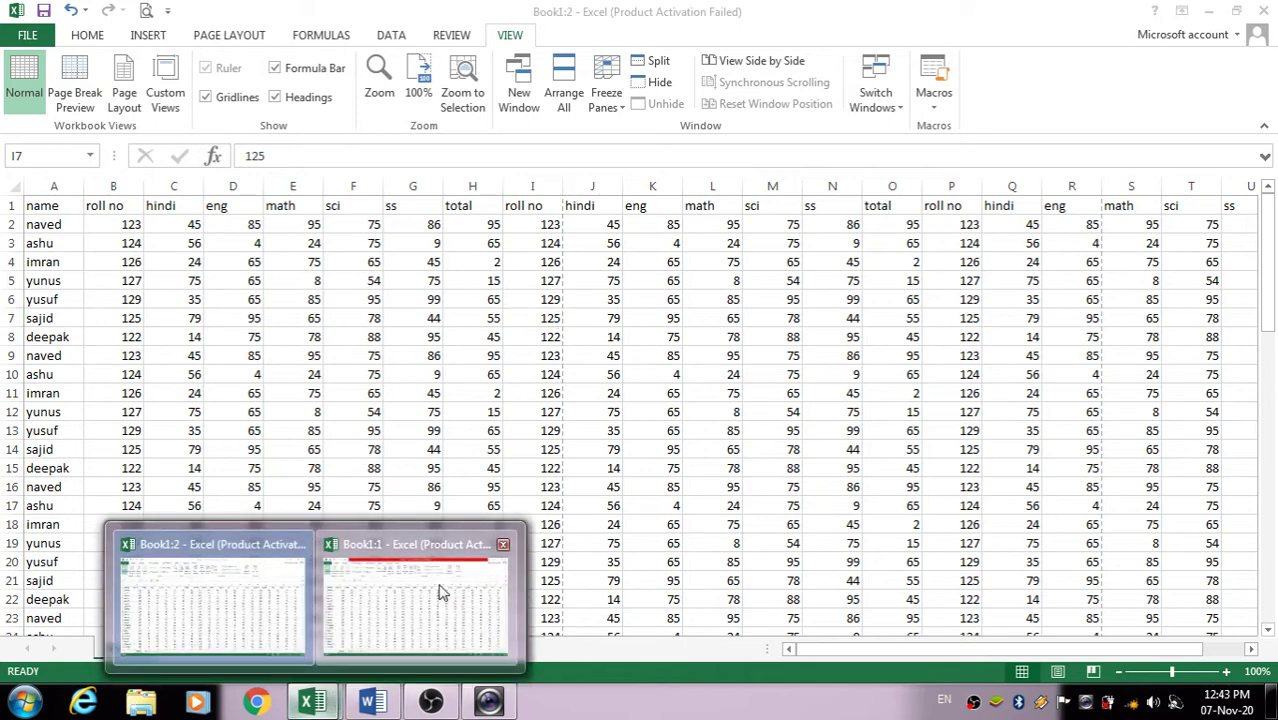
click(442, 590)
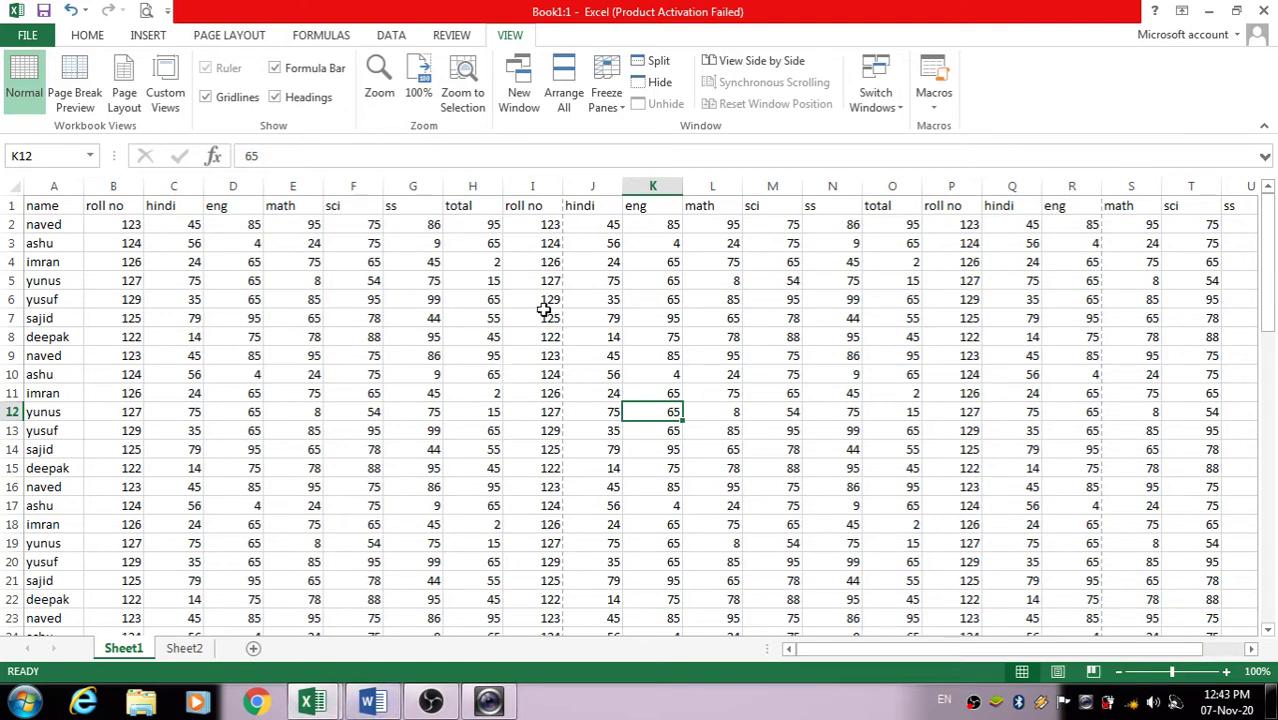
Hide Book1:1 once more and bring it back with Unhide
click(657, 83)
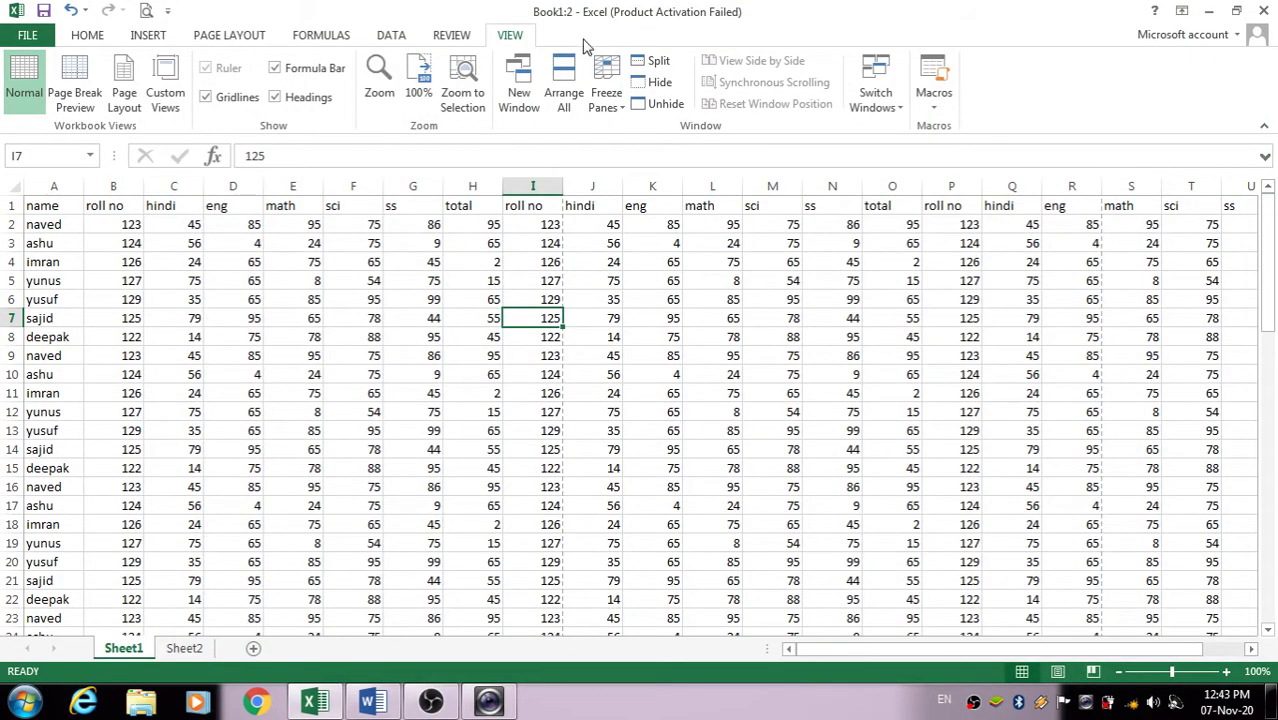
click(646, 105)
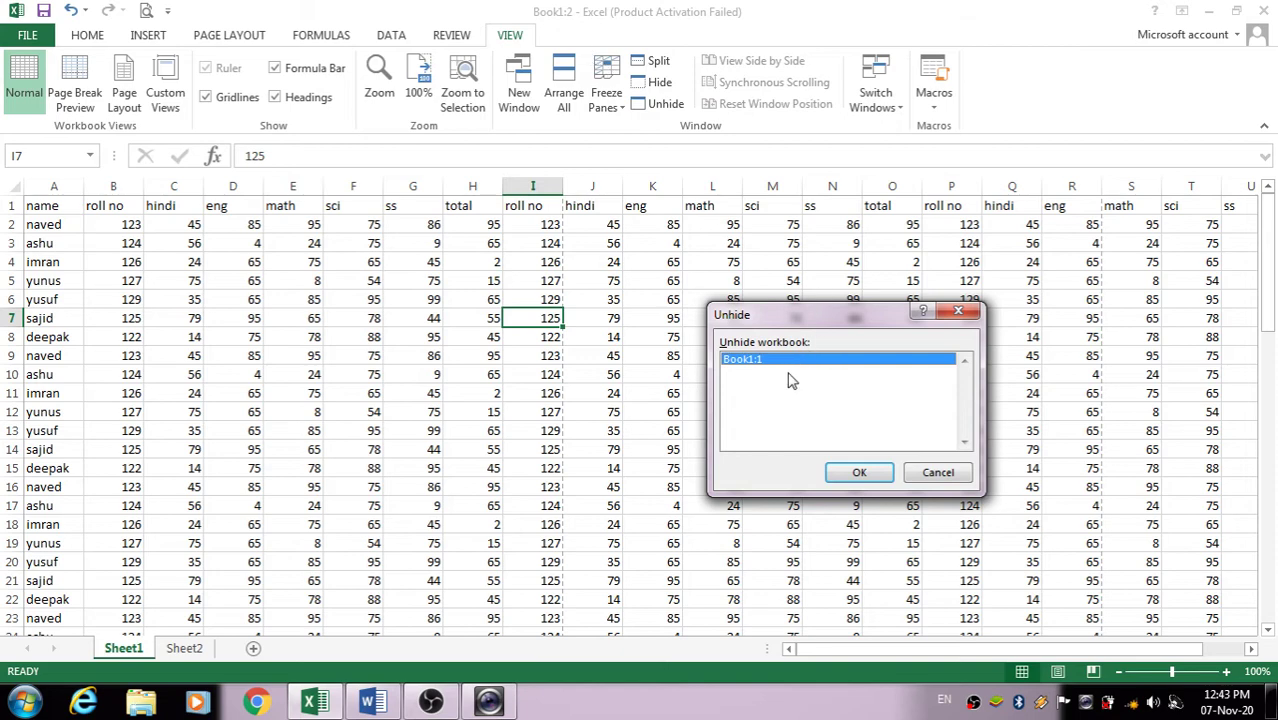
click(862, 471)
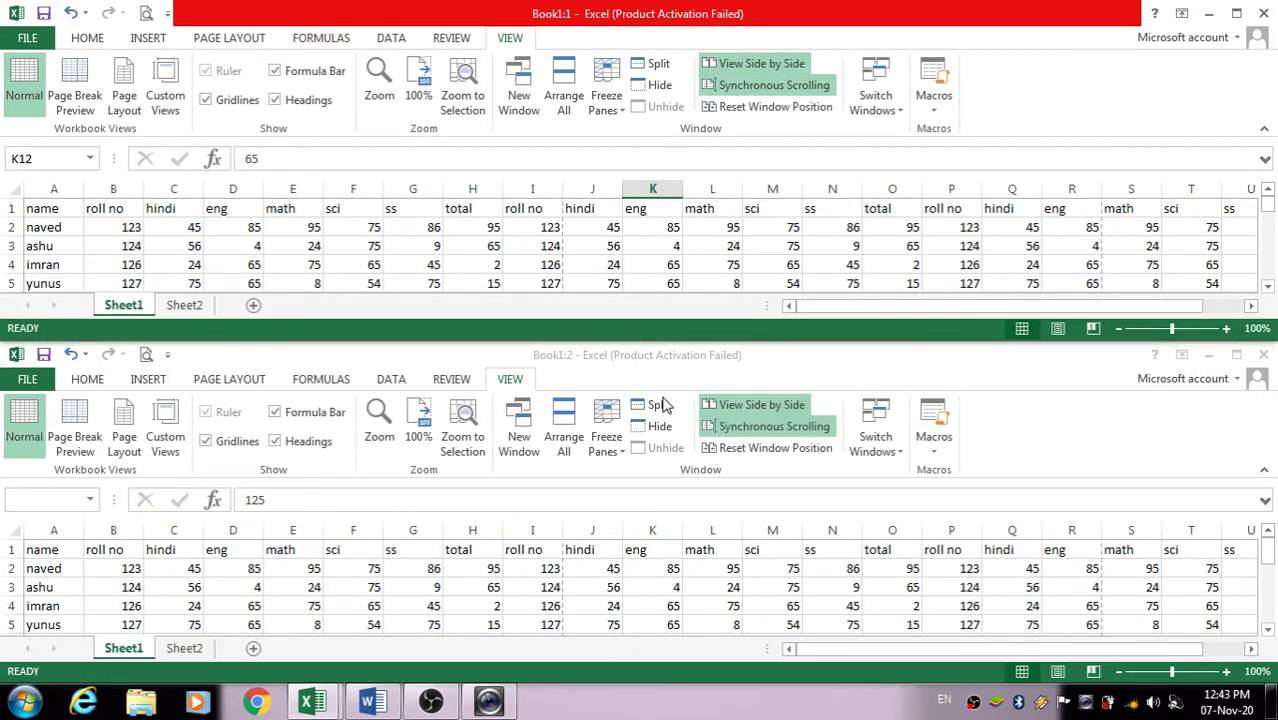
Scroll Book1:1 and Book1:2 together in the side-by-side view with synchronous scrolling, and turn the side-by-side view off
scroll(673, 200, down, 3)
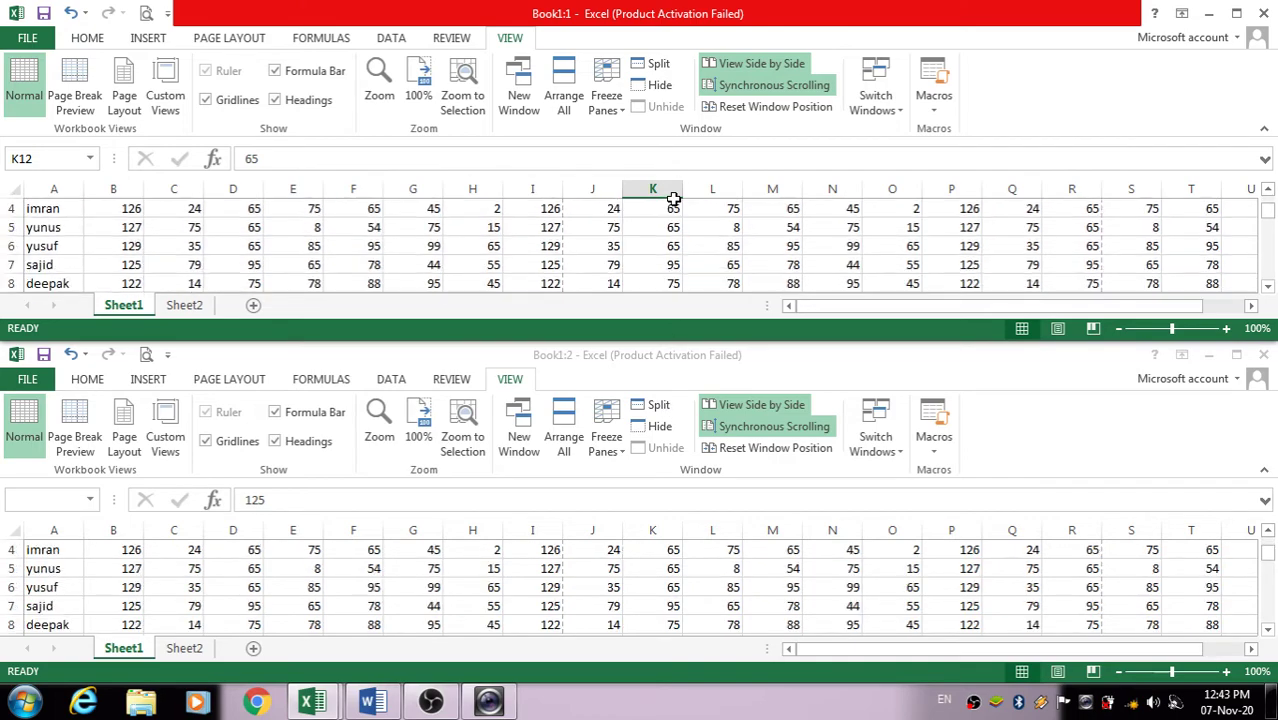
scroll(682, 232, up, 1)
scroll(682, 232, down, 2)
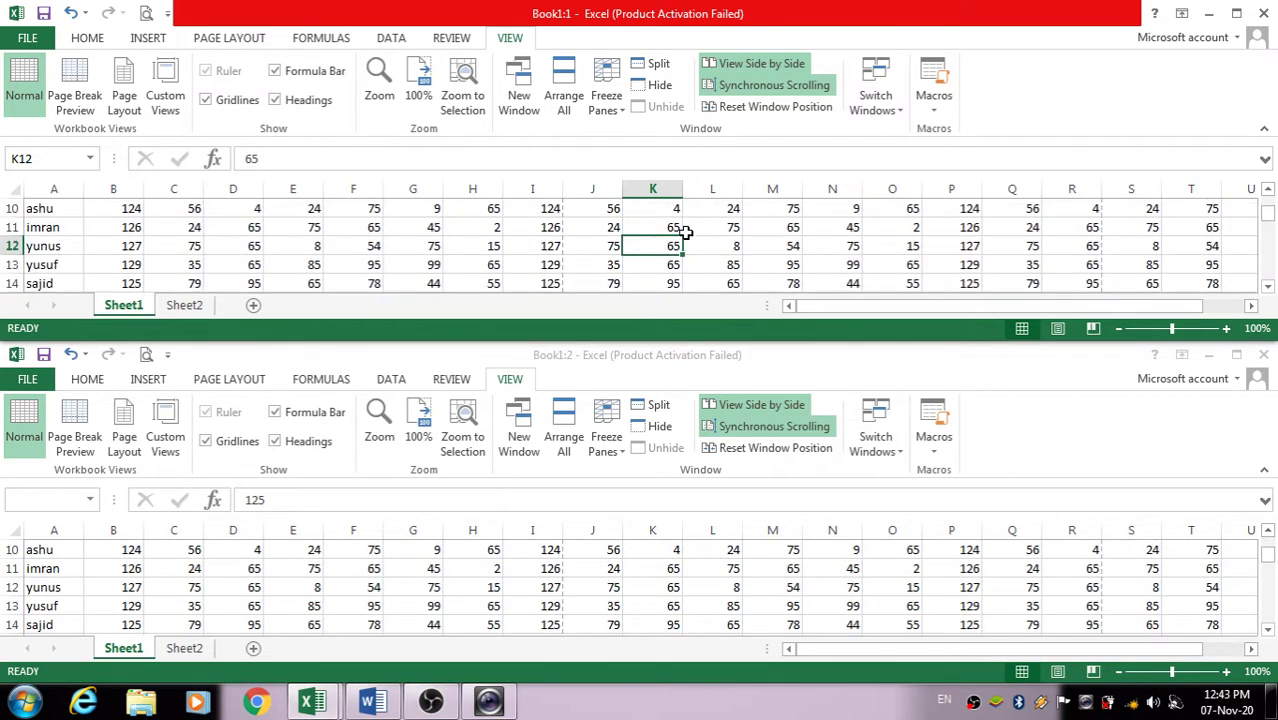
scroll(684, 232, up, 4)
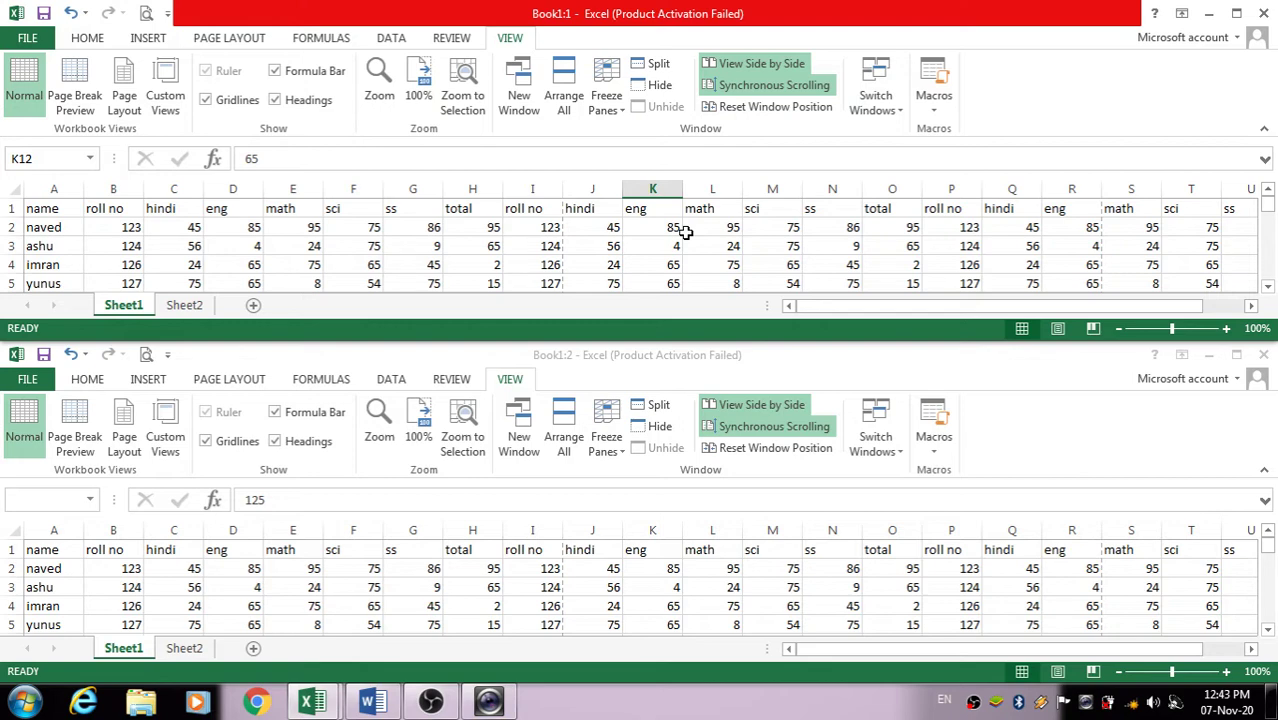
click(762, 64)
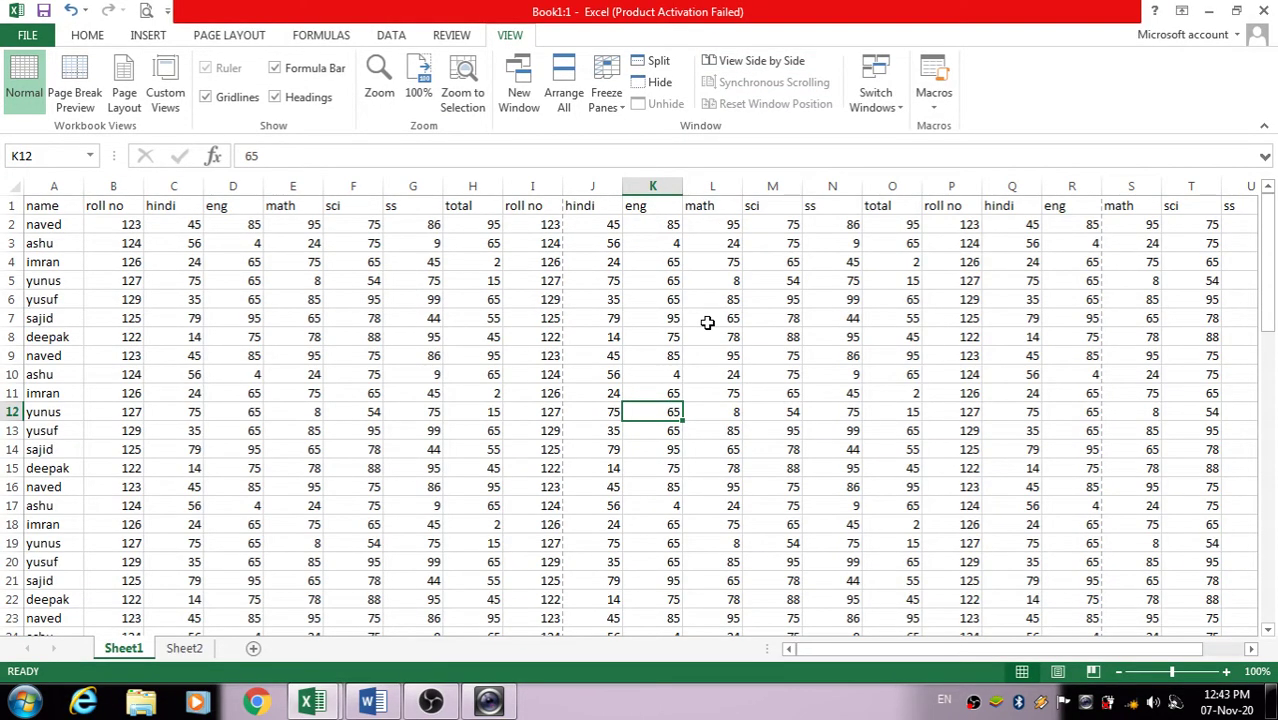
Arrange the two workbook windows as Tiled, and maximize Book1:1
click(565, 93)
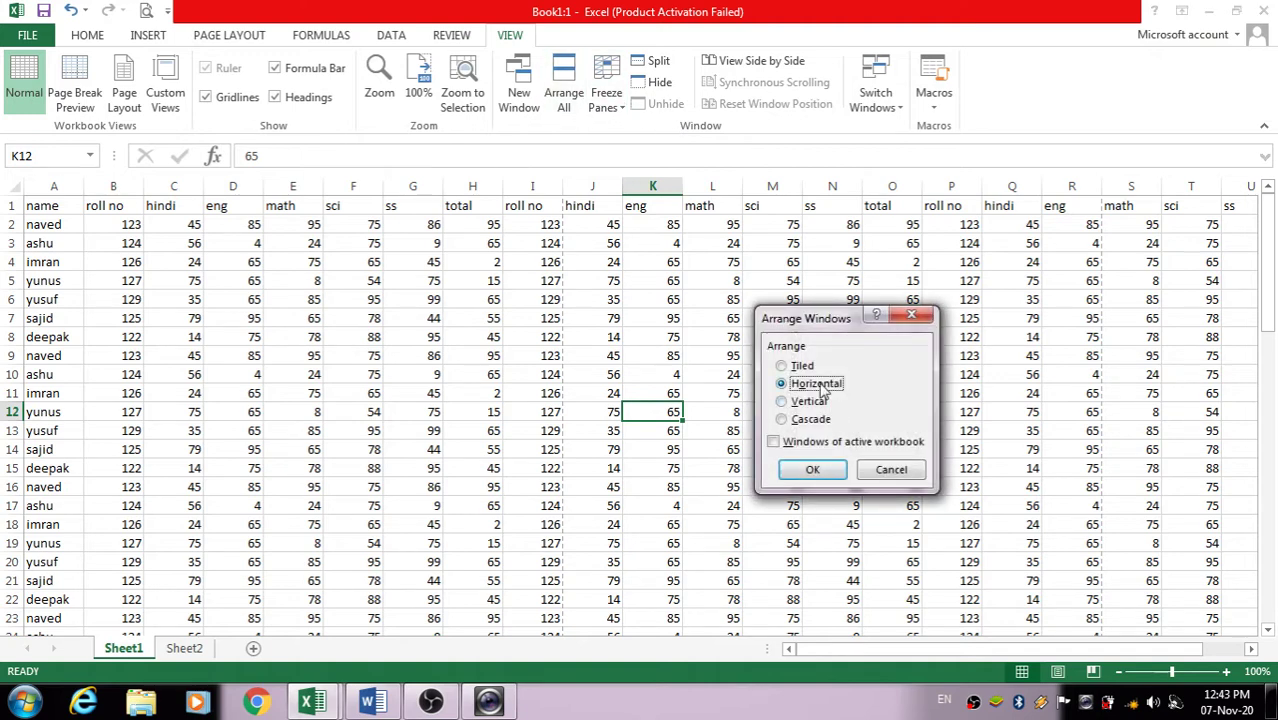
click(800, 368)
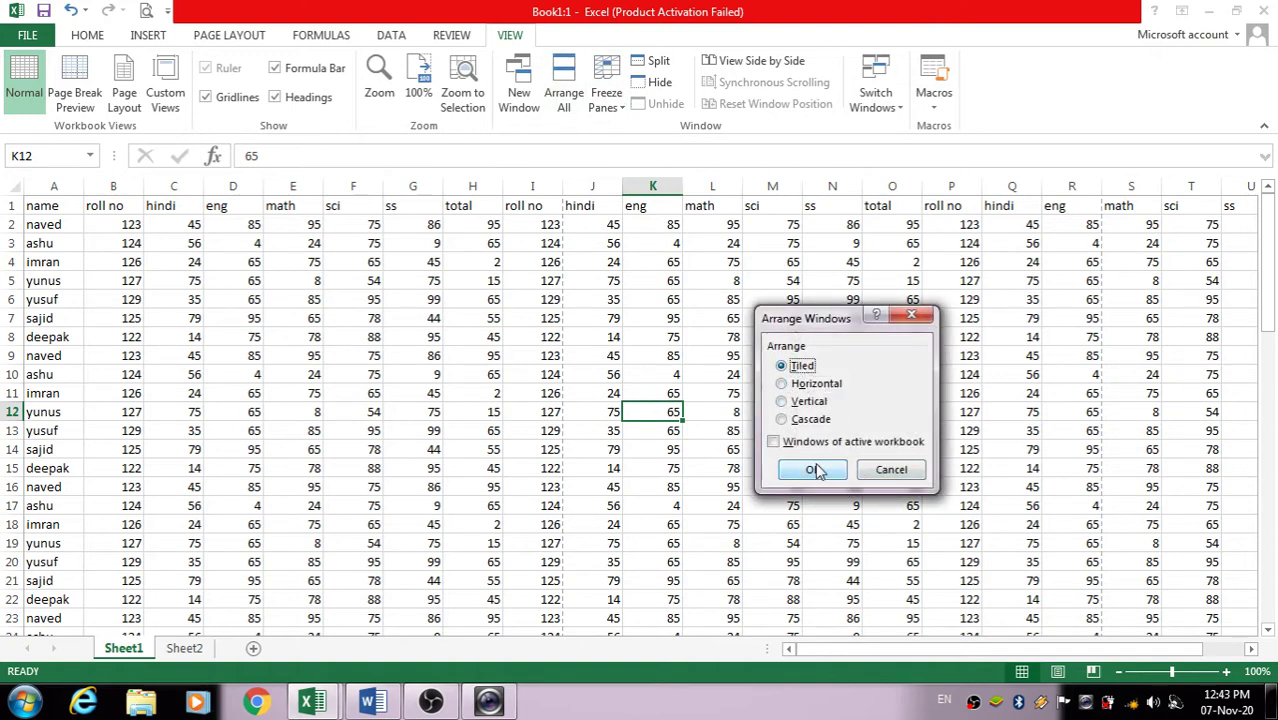
click(815, 469)
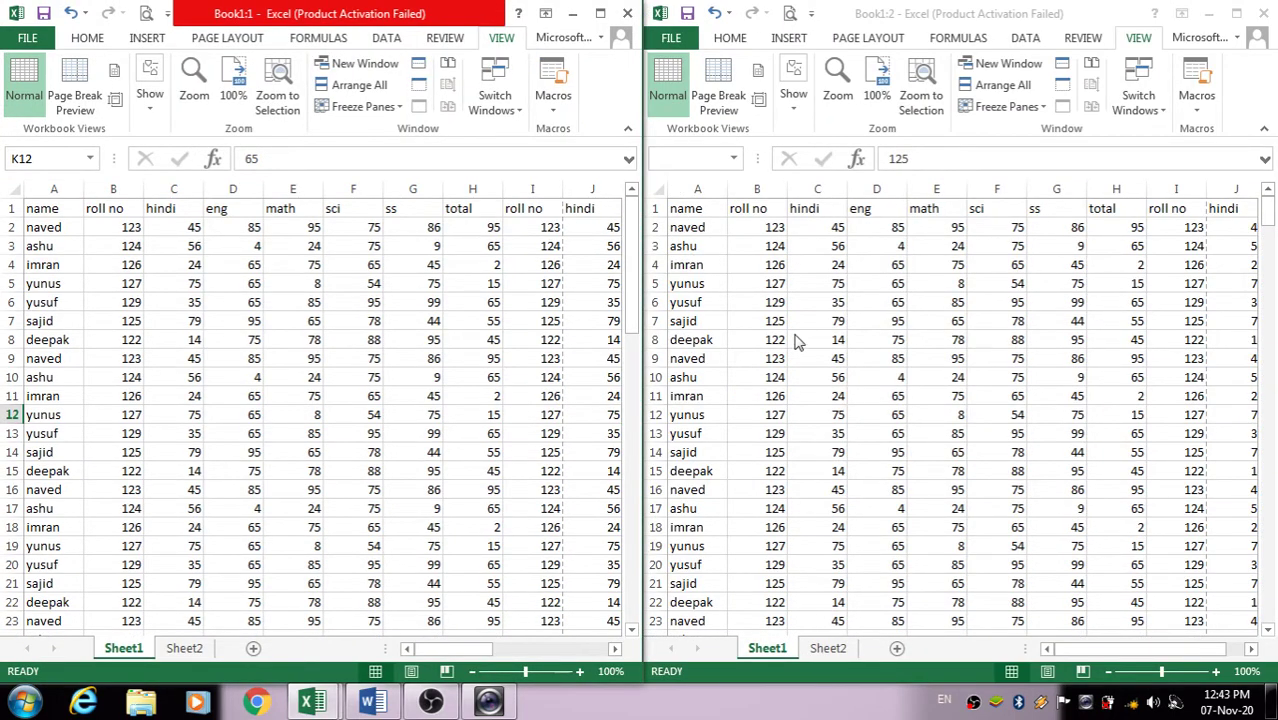
scroll(793, 355, up, 3)
click(600, 13)
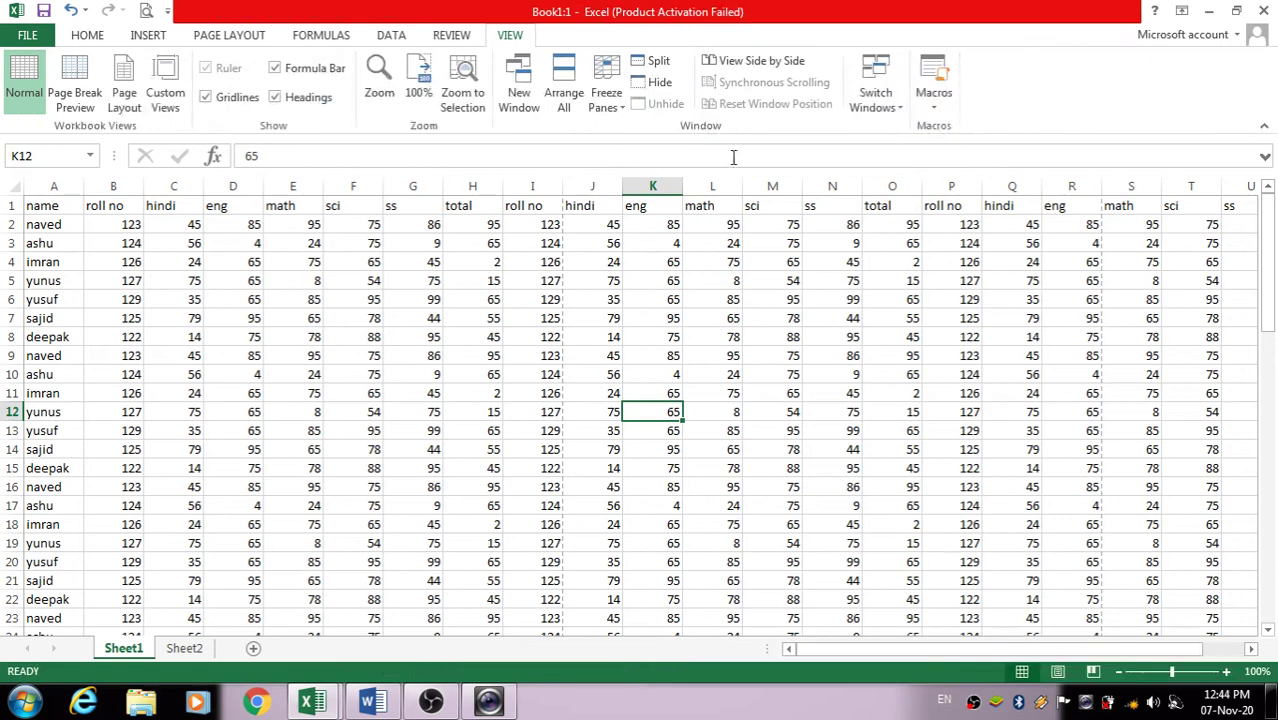
Turn on View Side by Side for Book1:1 and Book1:2, and scroll the sheets down and back up
click(760, 61)
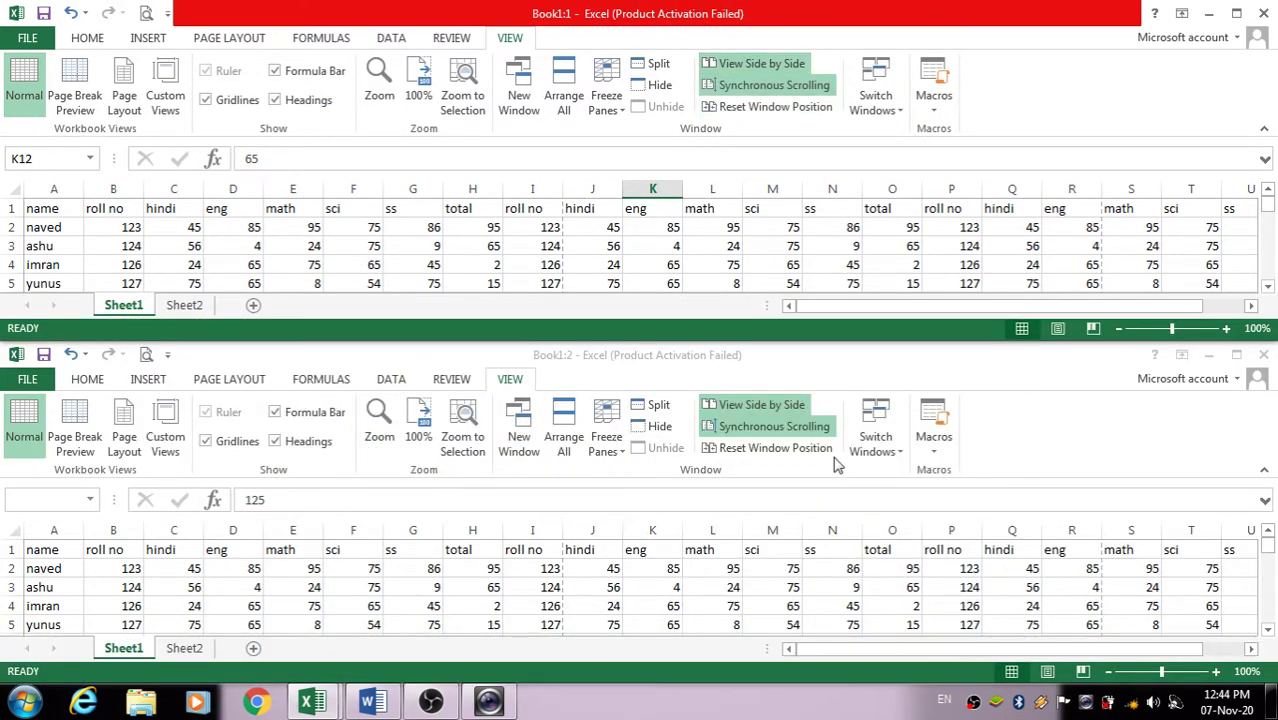
scroll(650, 250, down, 2)
scroll(650, 250, up, 2)
scroll(650, 250, down, 1)
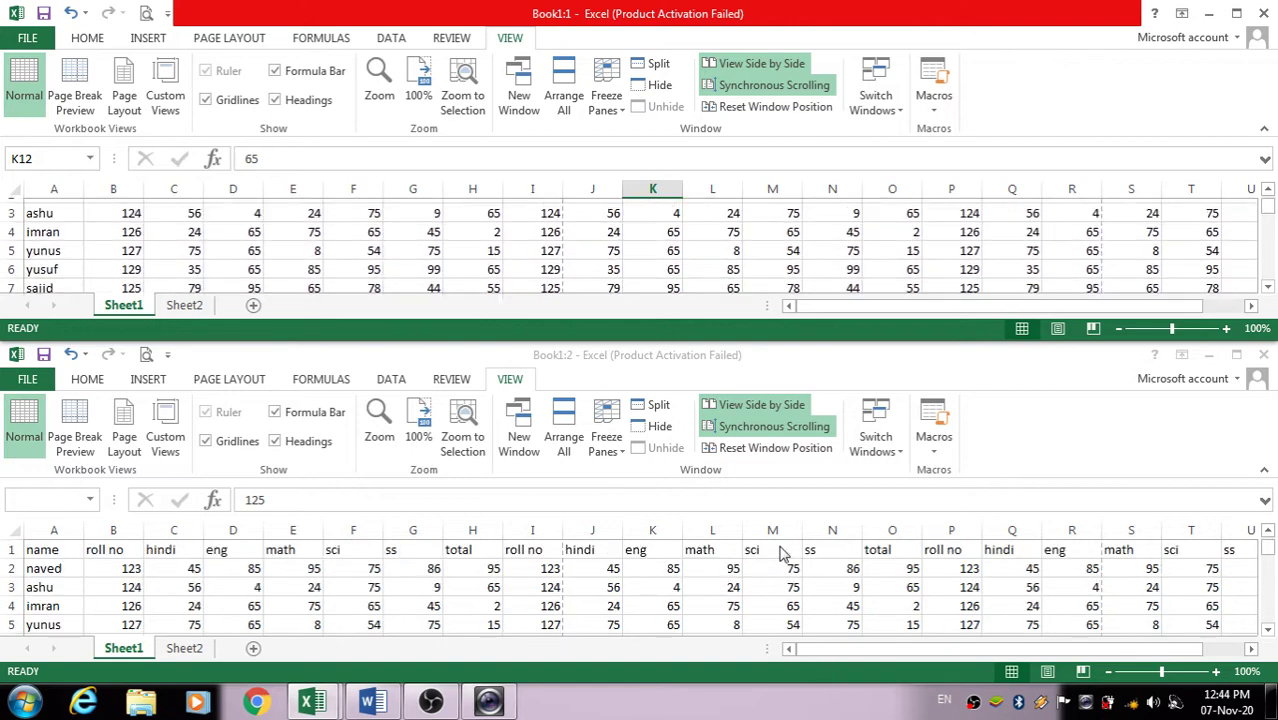
scroll(650, 250, up, 1)
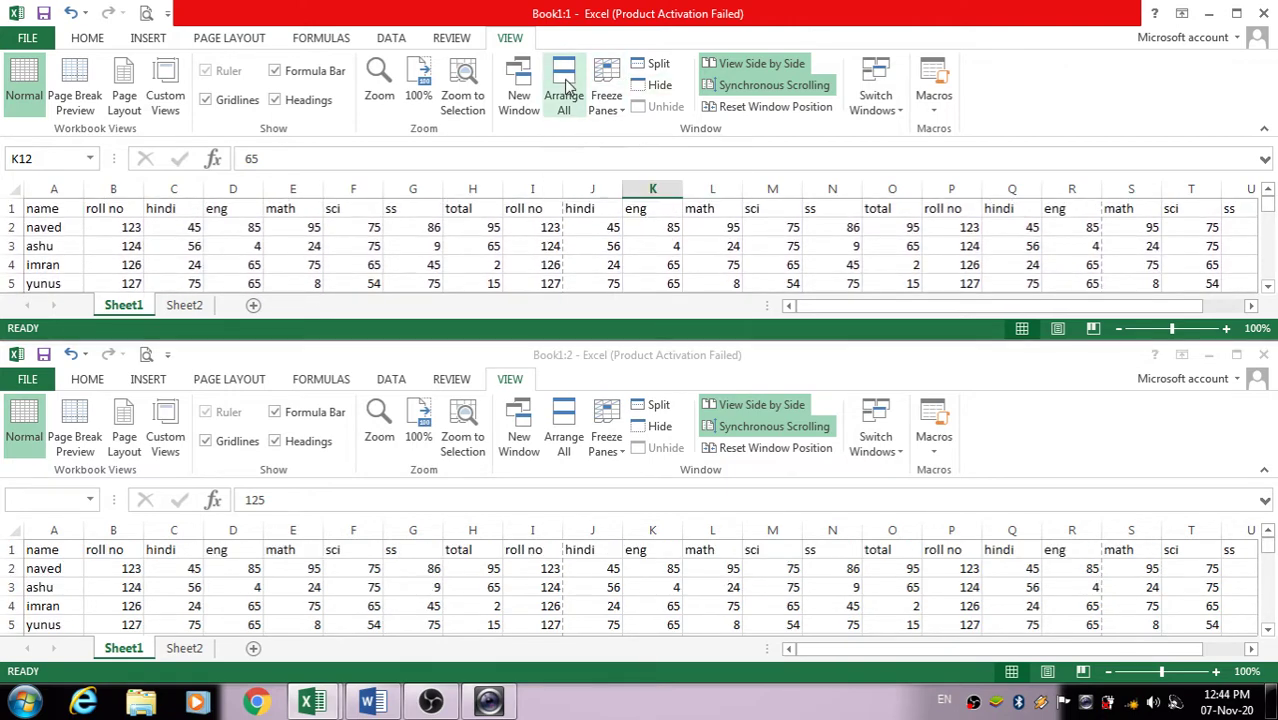
Rearrange the side-by-side windows as Tiled, and scroll both sheets in sync down and back to row 1
click(564, 90)
click(804, 370)
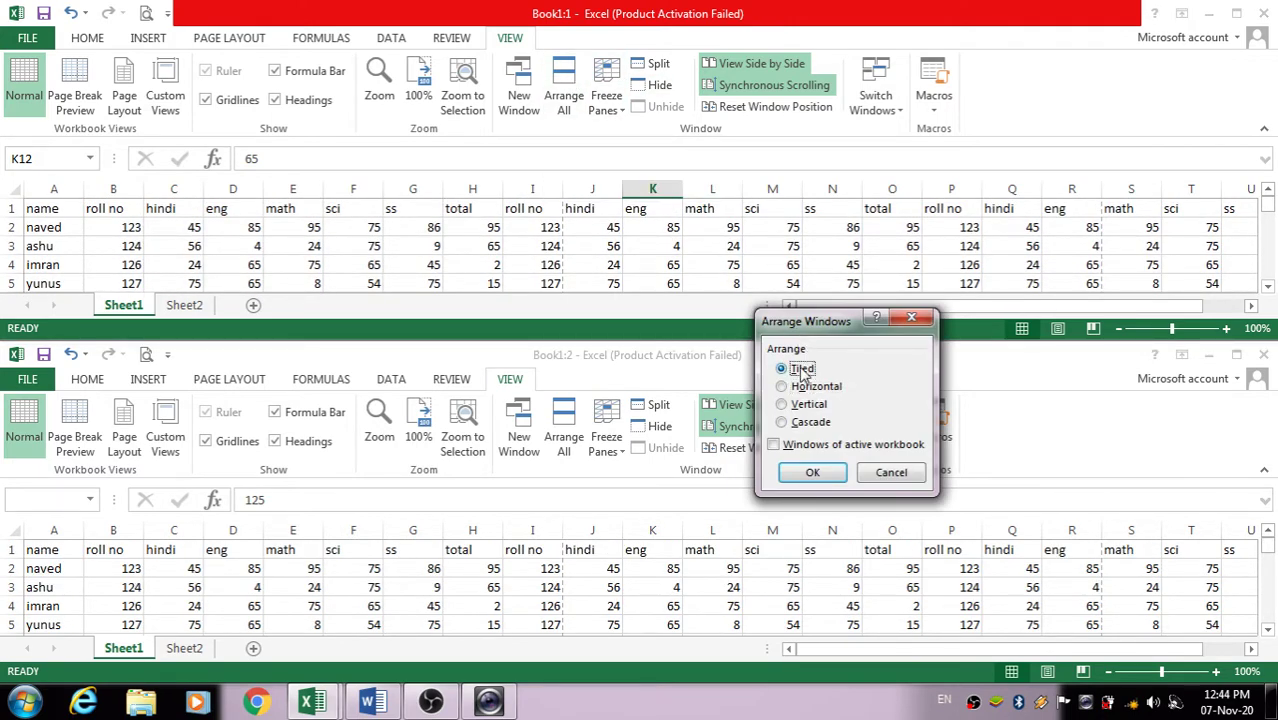
click(812, 473)
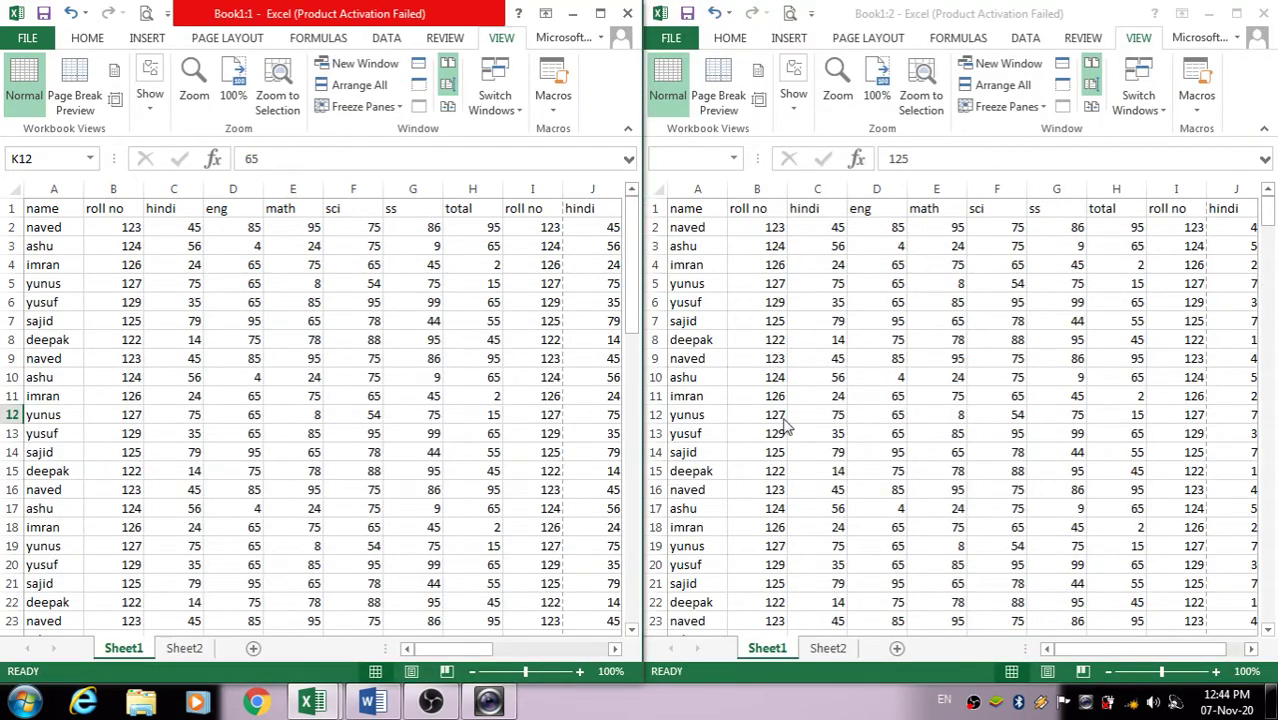
scroll(404, 379, down, 4)
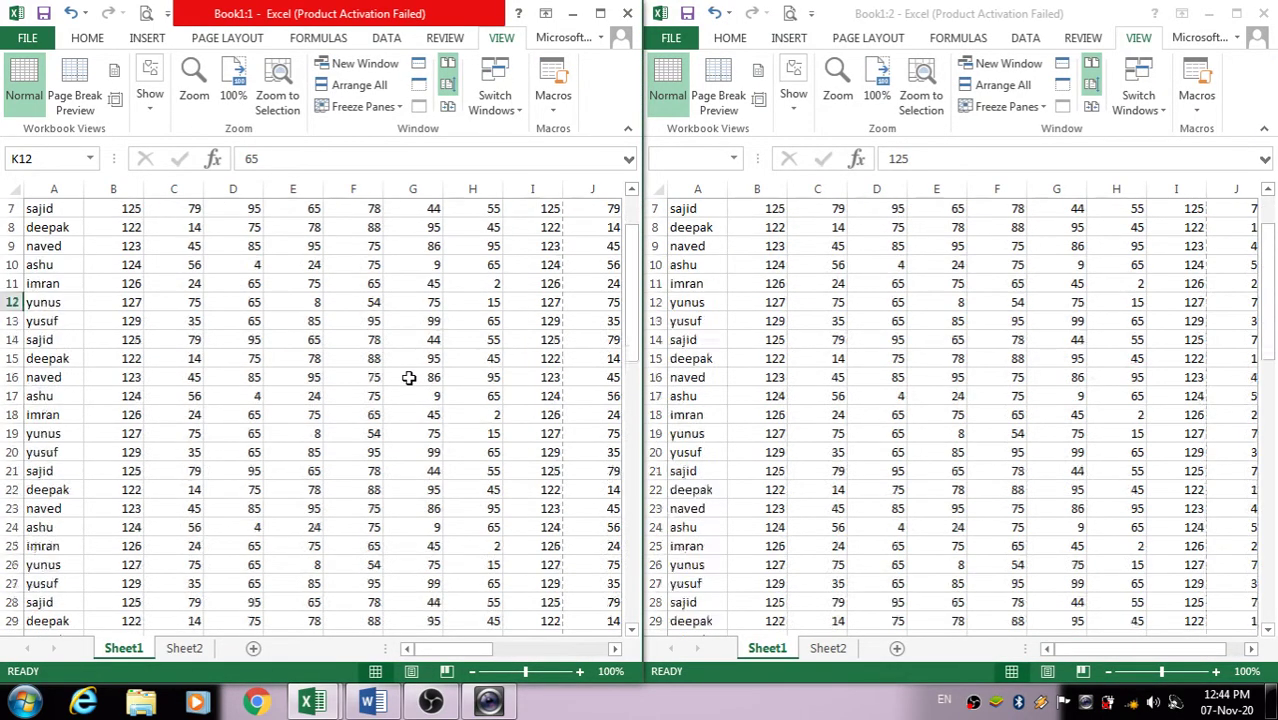
scroll(411, 380, up, 5)
scroll(411, 380, down, 10)
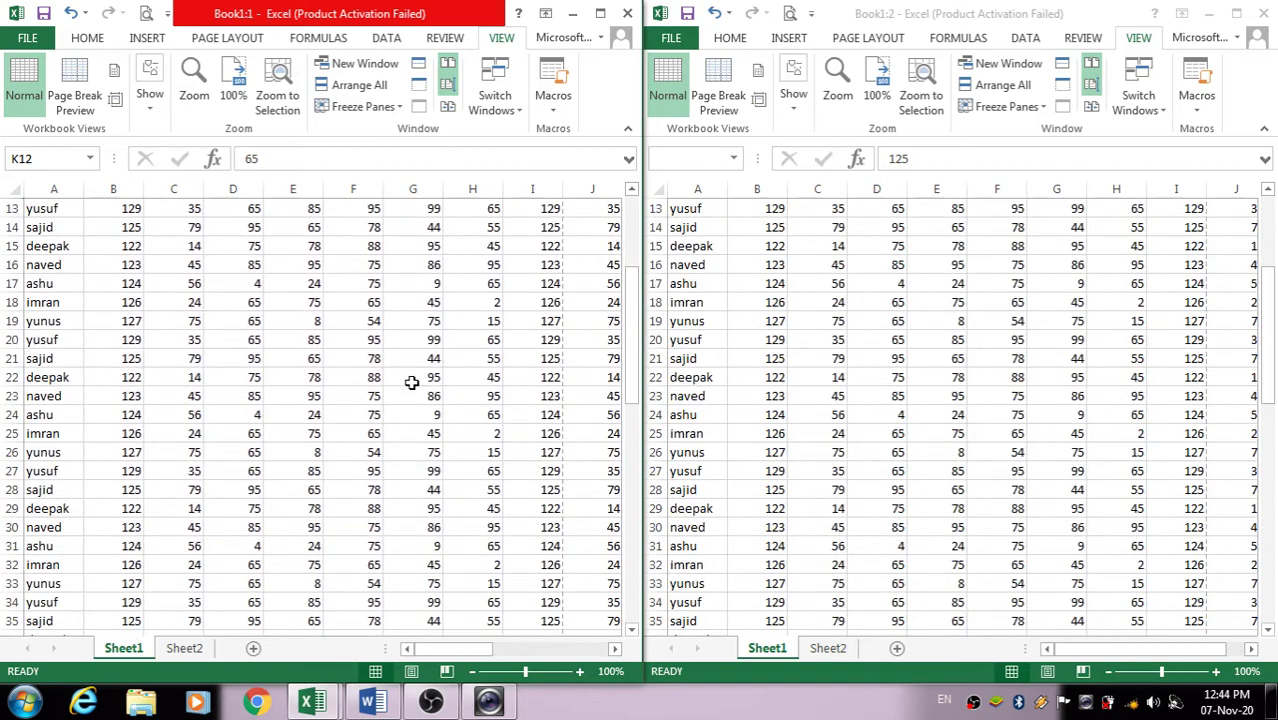
scroll(411, 383, up, 10)
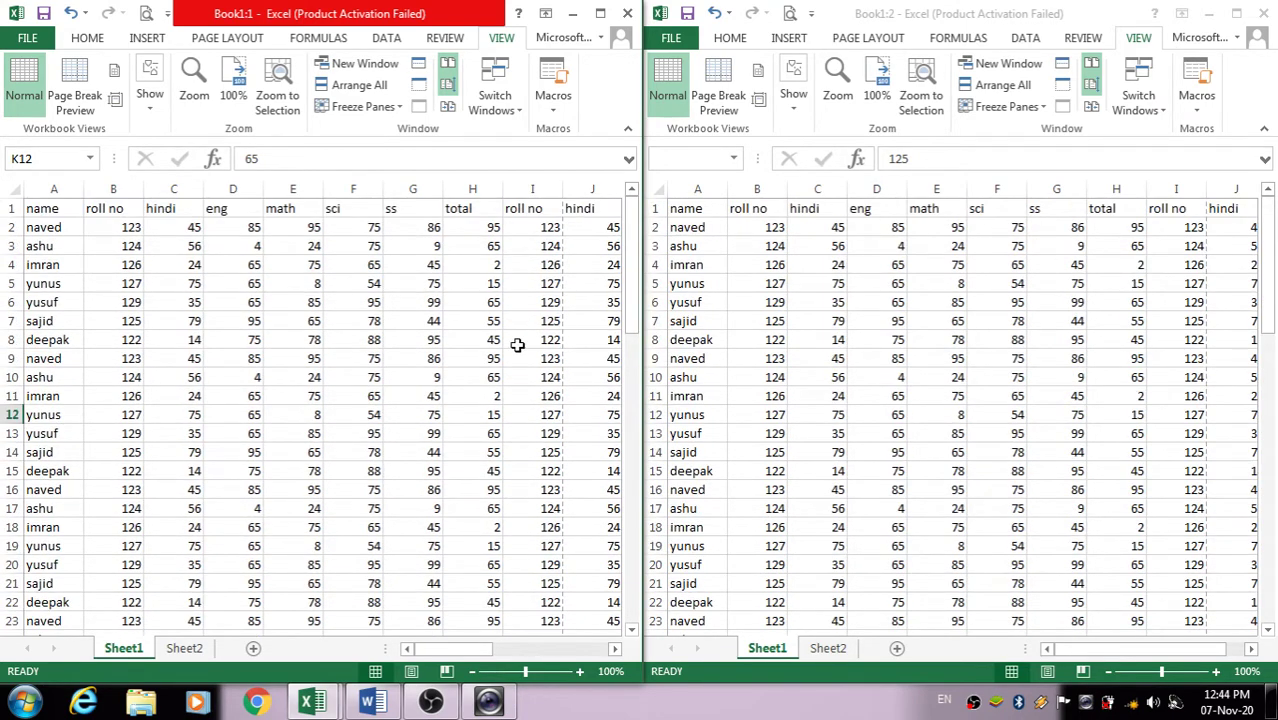
Maximize Book1:1, bring Book1:2 to the front, and return to the maximized Book1:1
click(601, 14)
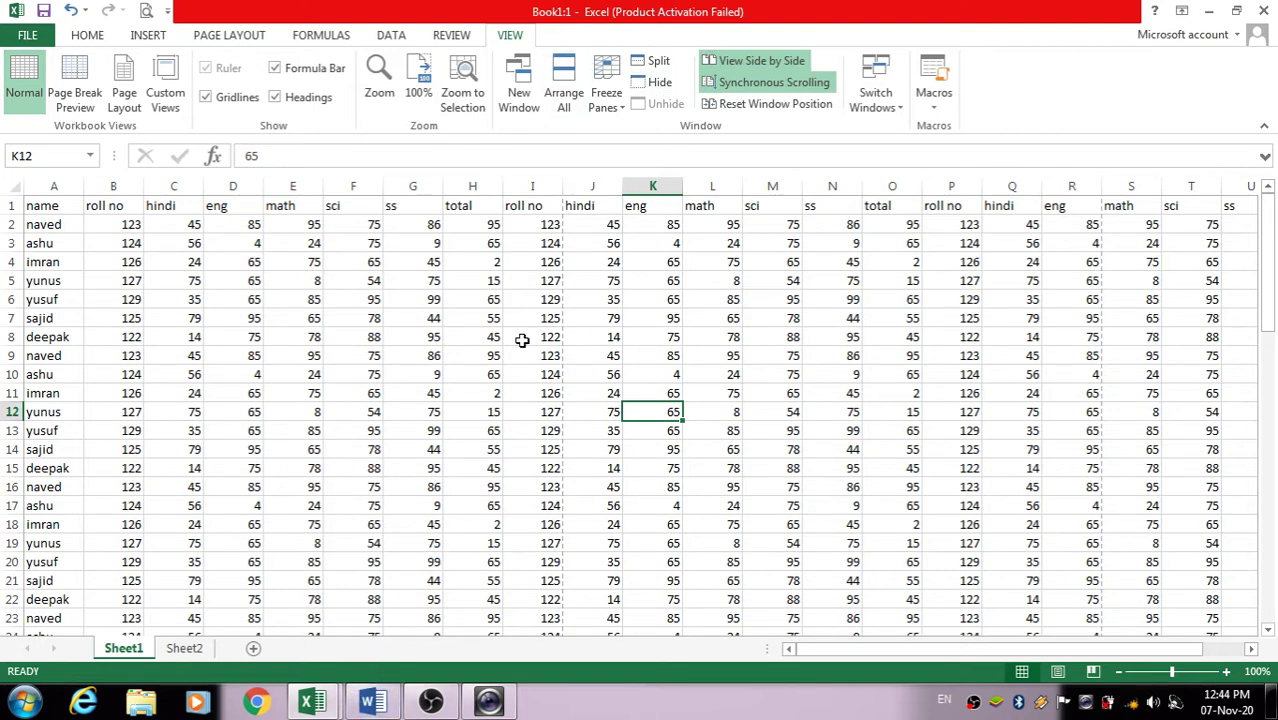
mouse_move(313, 700)
click(263, 611)
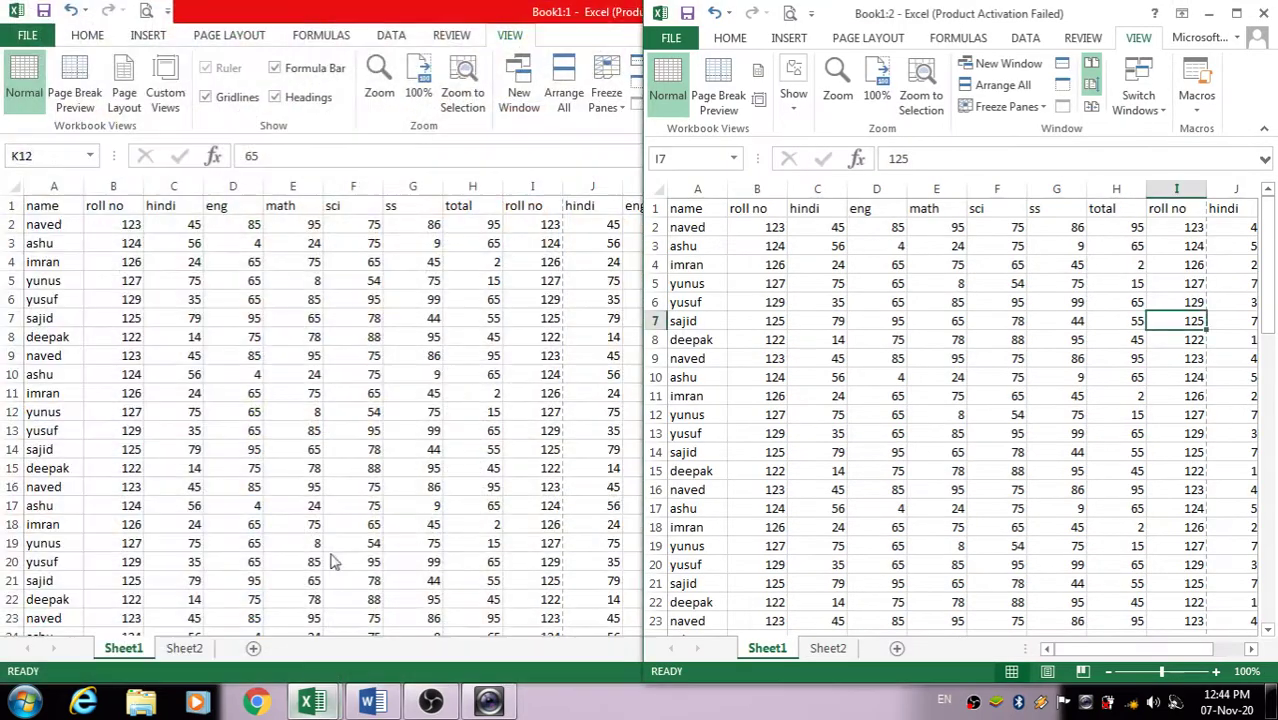
double_click(603, 20)
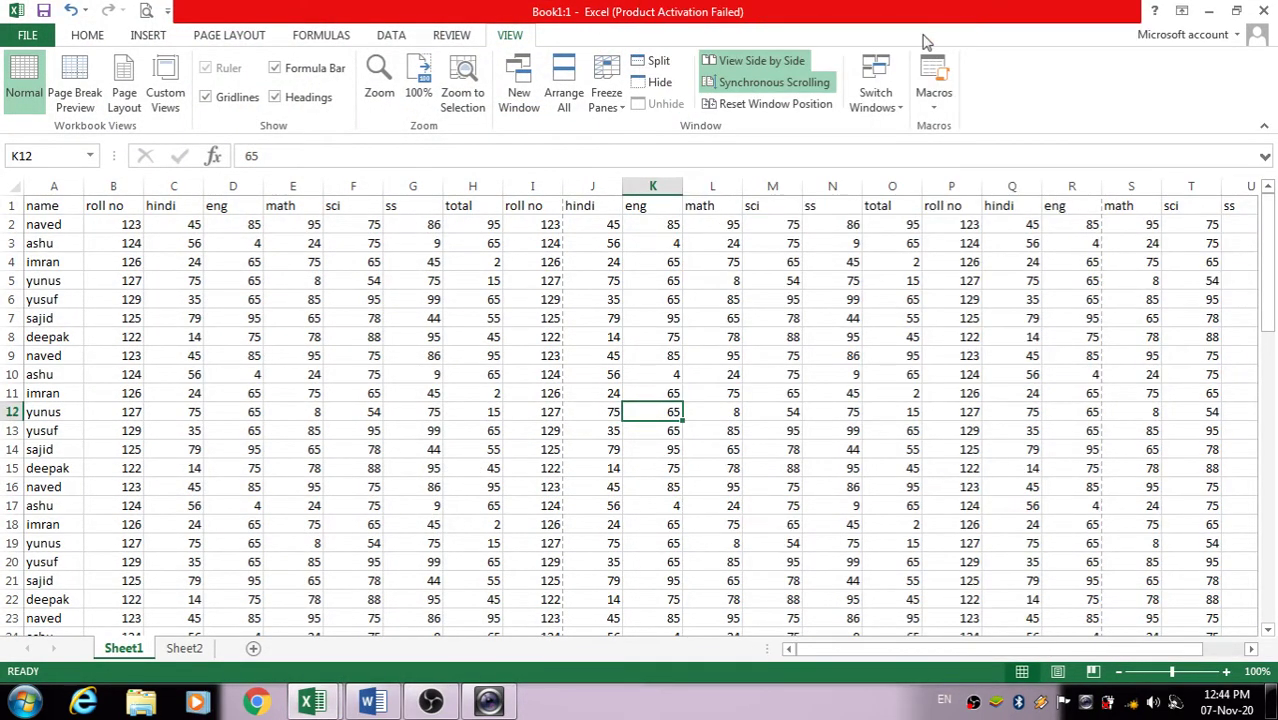
Toggle View Side by Side off and on to display Book1:1 and Book1:2 next to each other again
click(731, 62)
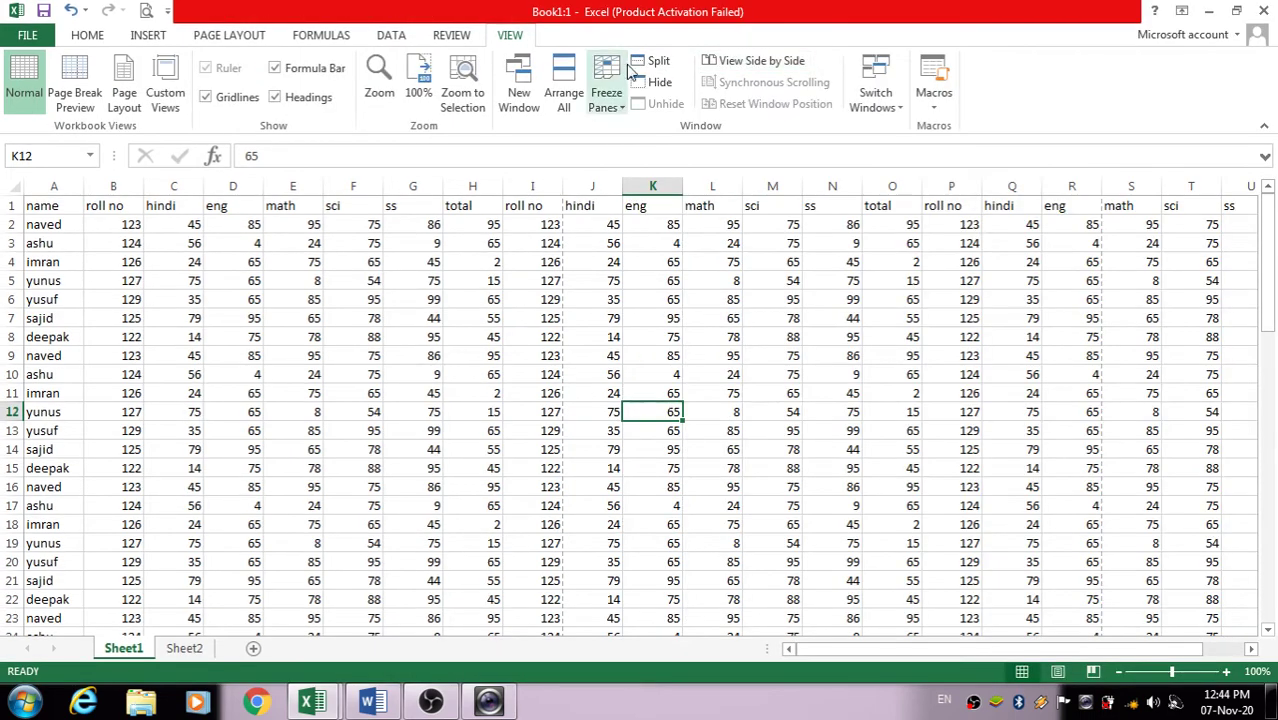
click(737, 64)
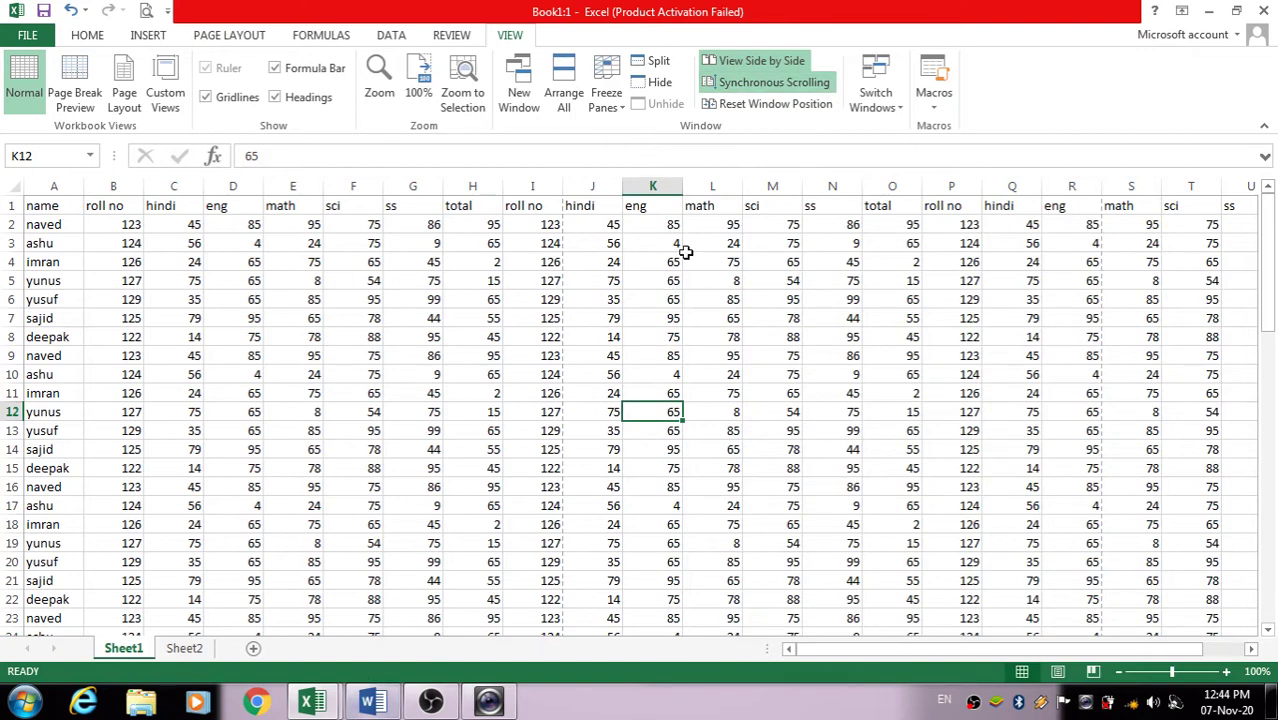
click(758, 60)
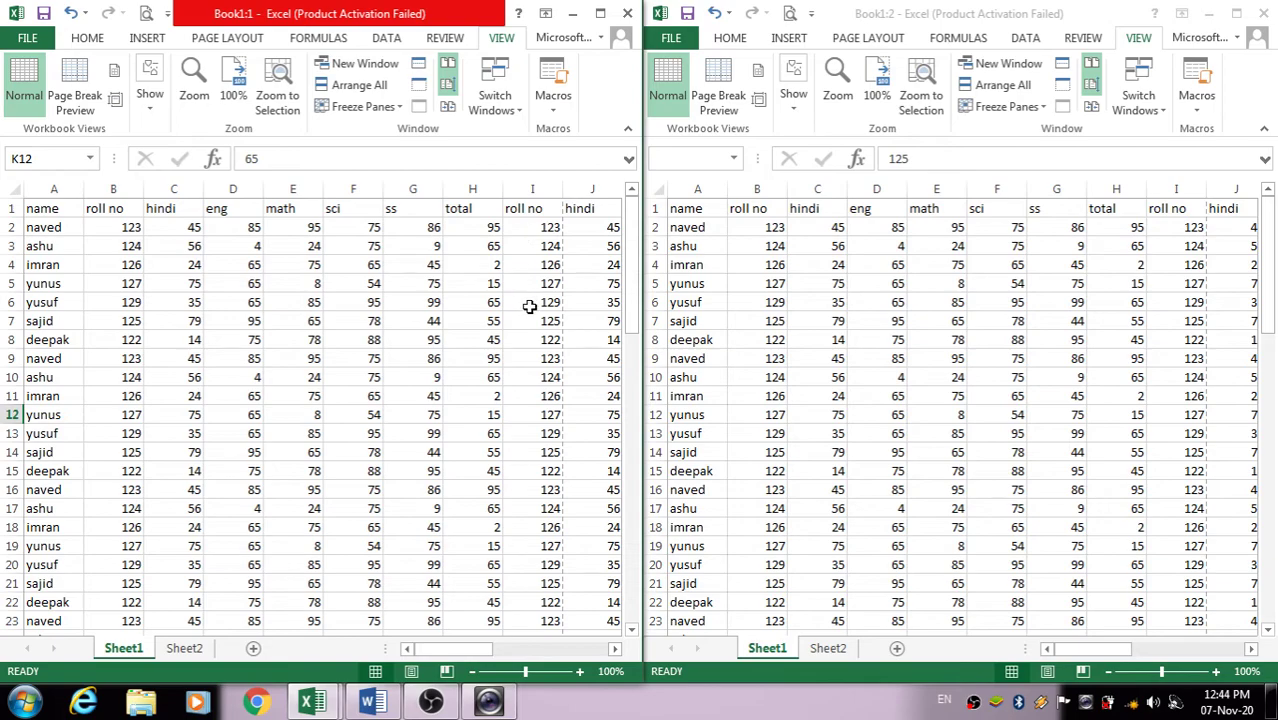
Scroll the side-by-side sheets down together and back up to the first row
scroll(528, 318, down, 3)
scroll(523, 325, up, 3)
scroll(523, 325, down, 12)
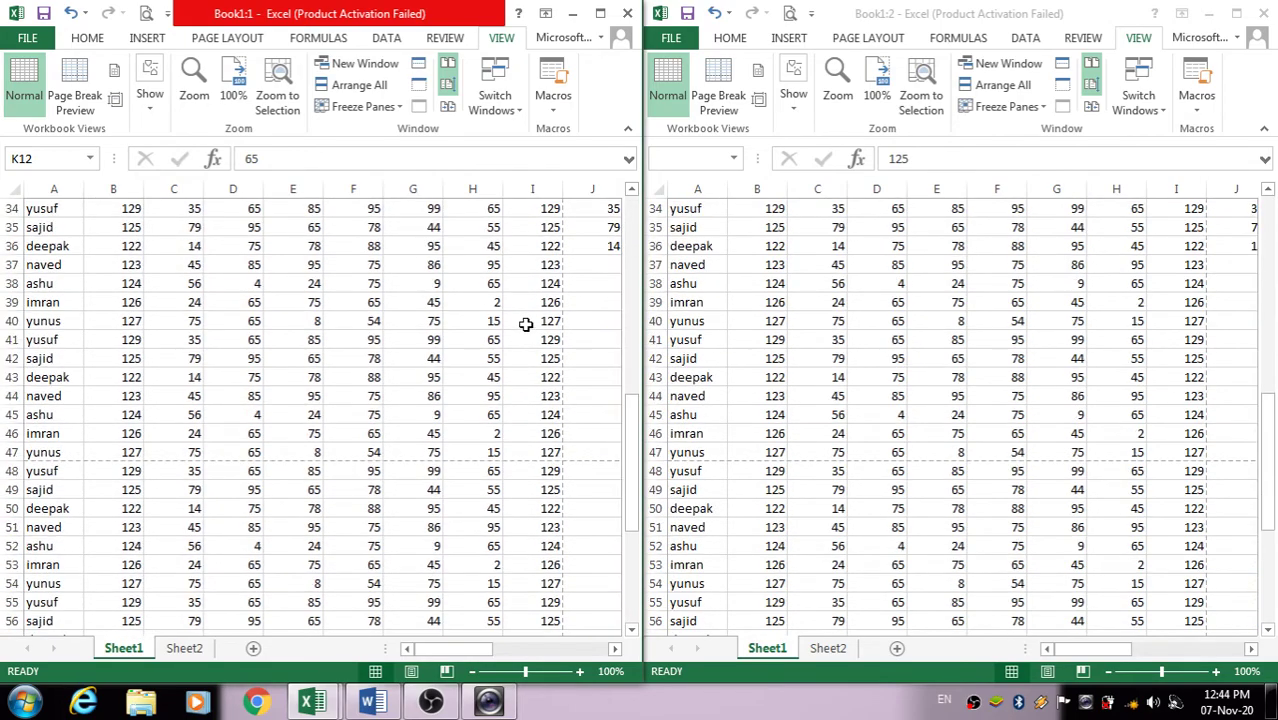
scroll(525, 324, up, 12)
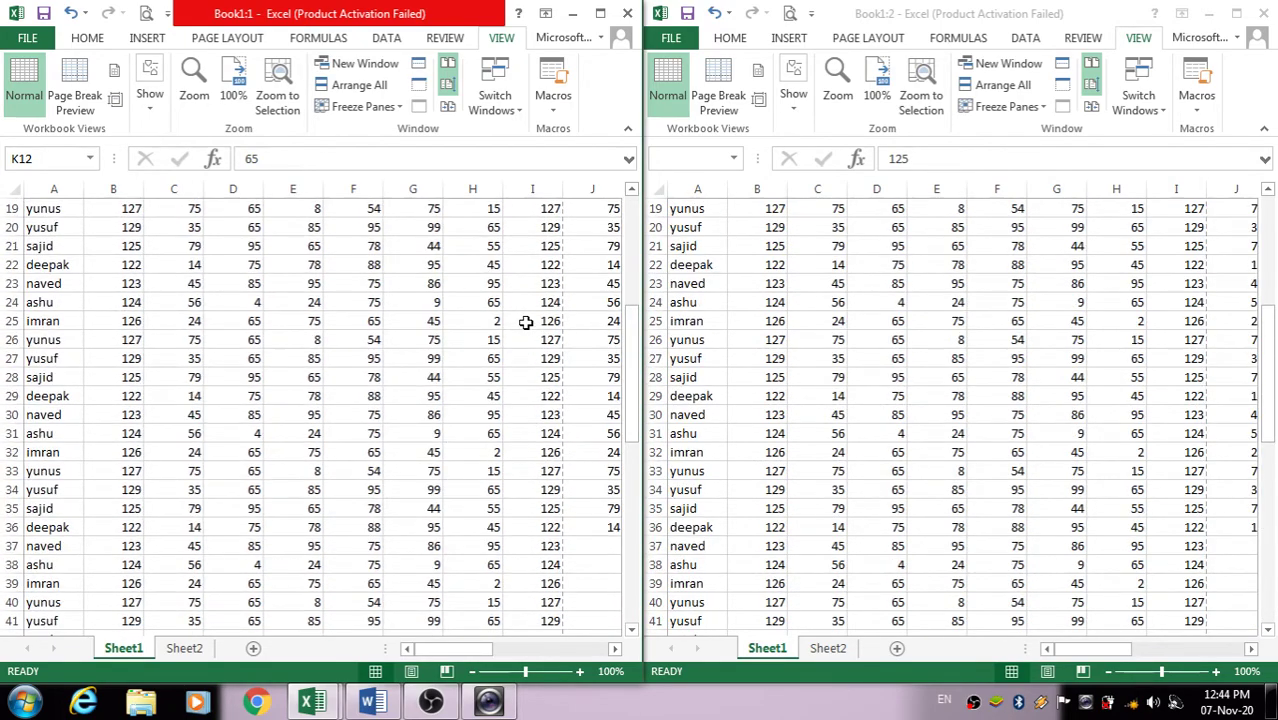
In Book1:1, enter kkkkkk in cell F9 and jjj in cell G10, and maximize the window
click(370, 357)
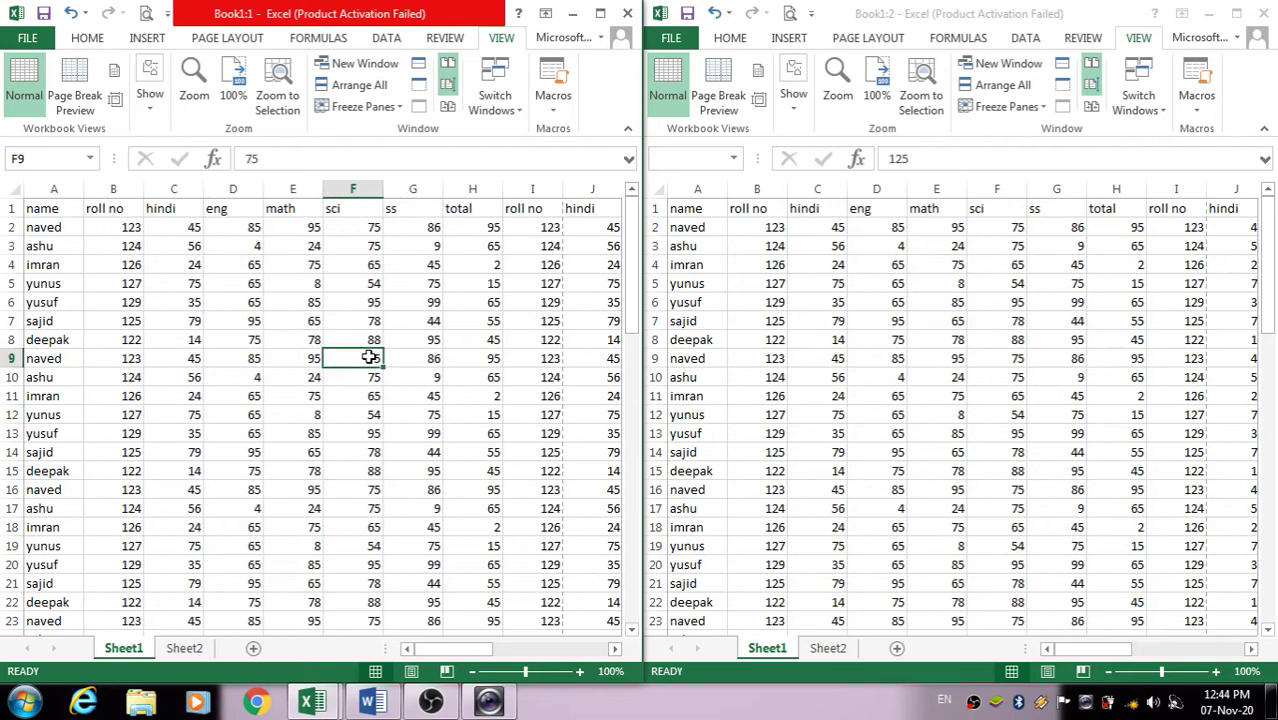
text(kkkkkk)
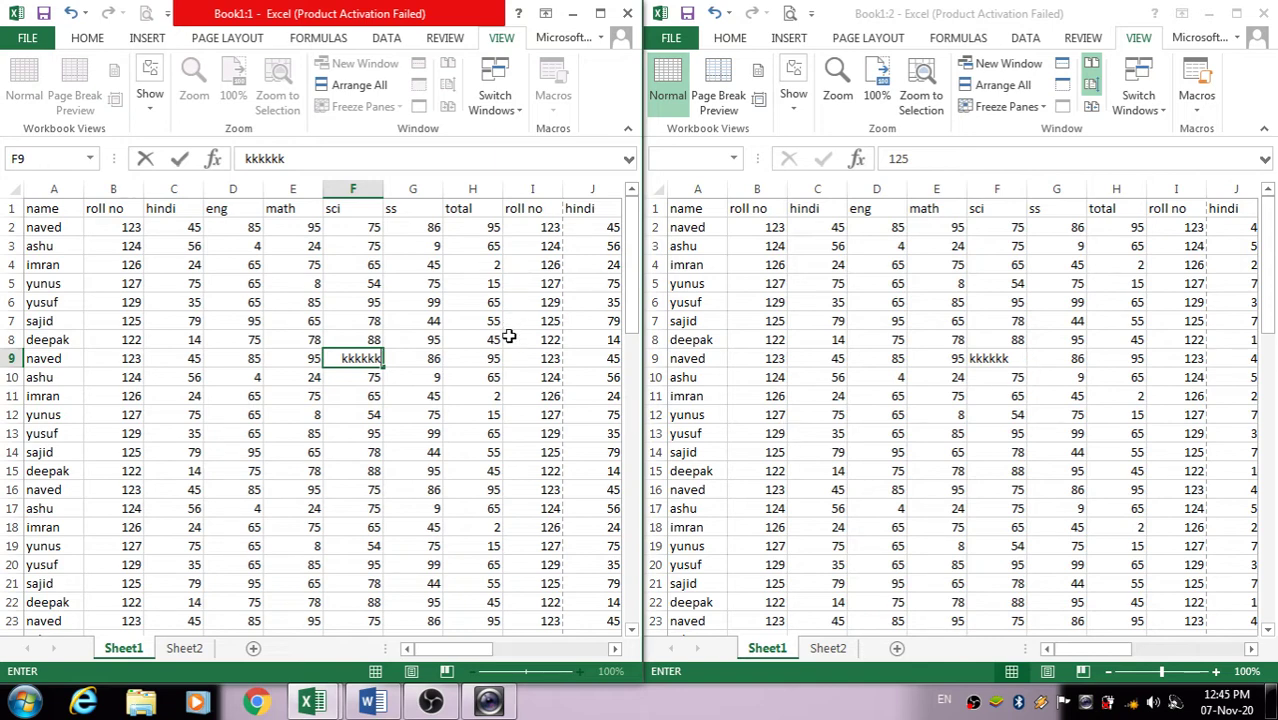
click(423, 385)
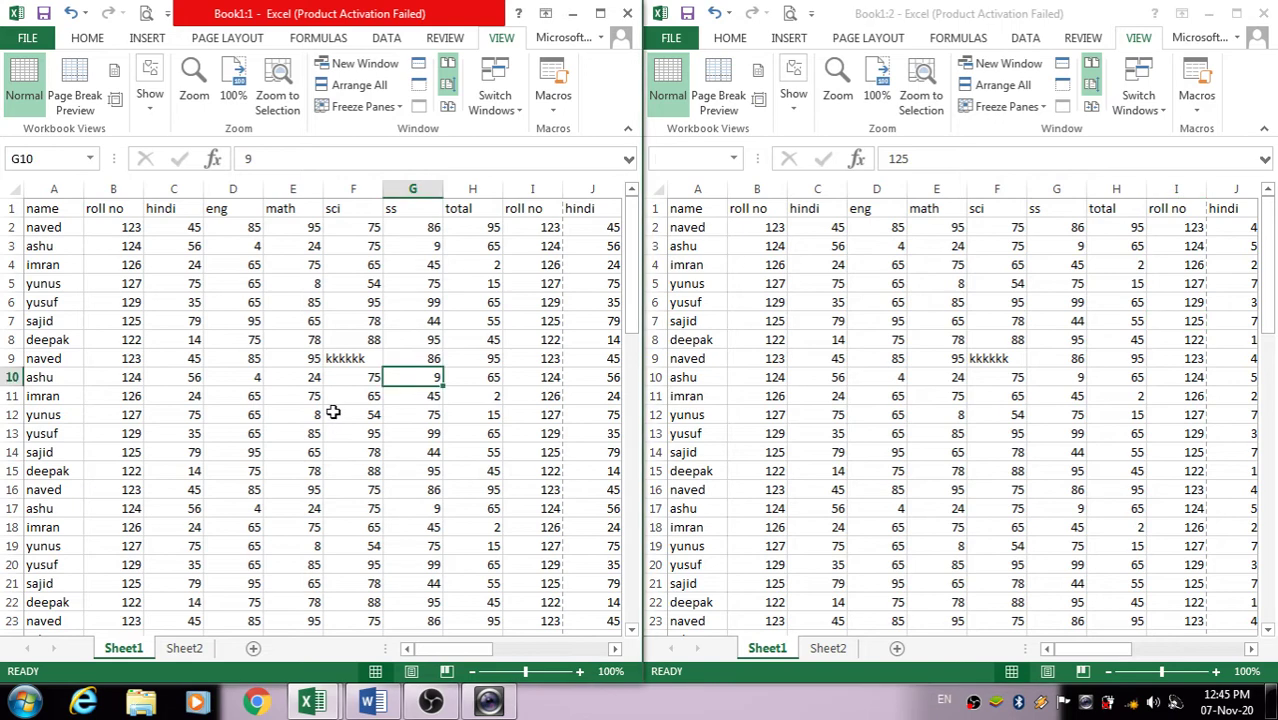
text(jjj)
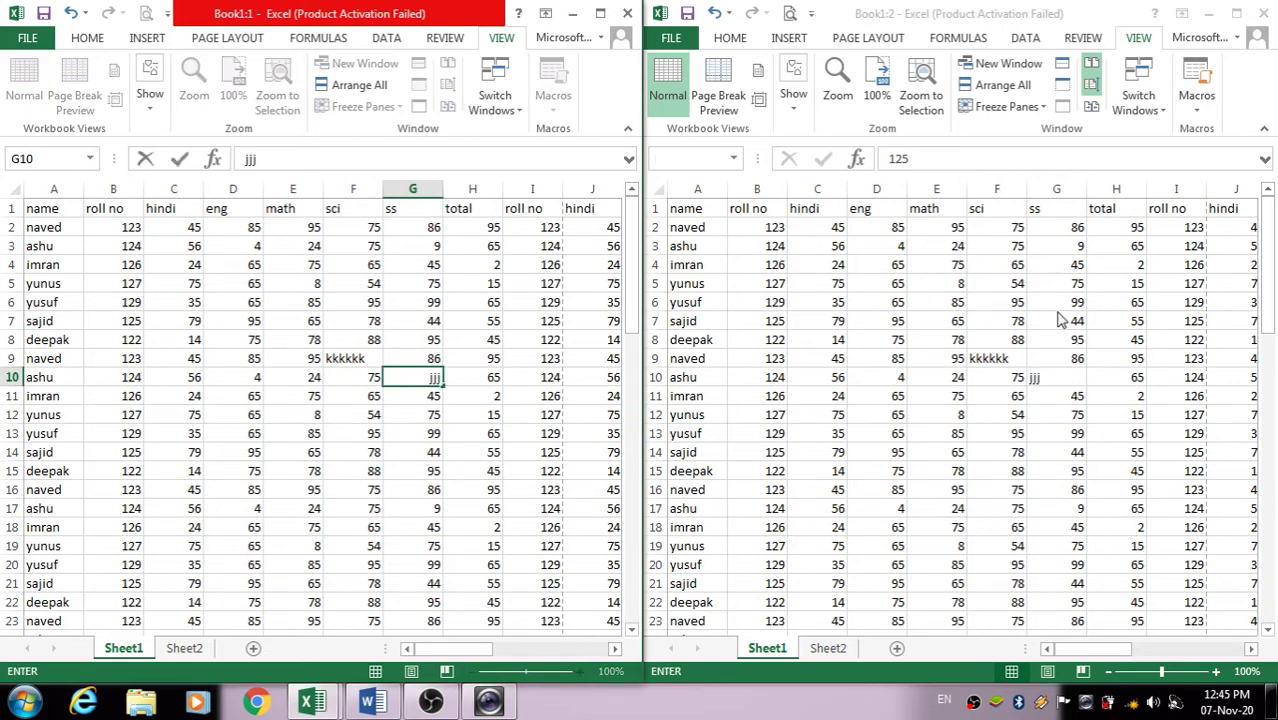
scroll(296, 400, down, 4)
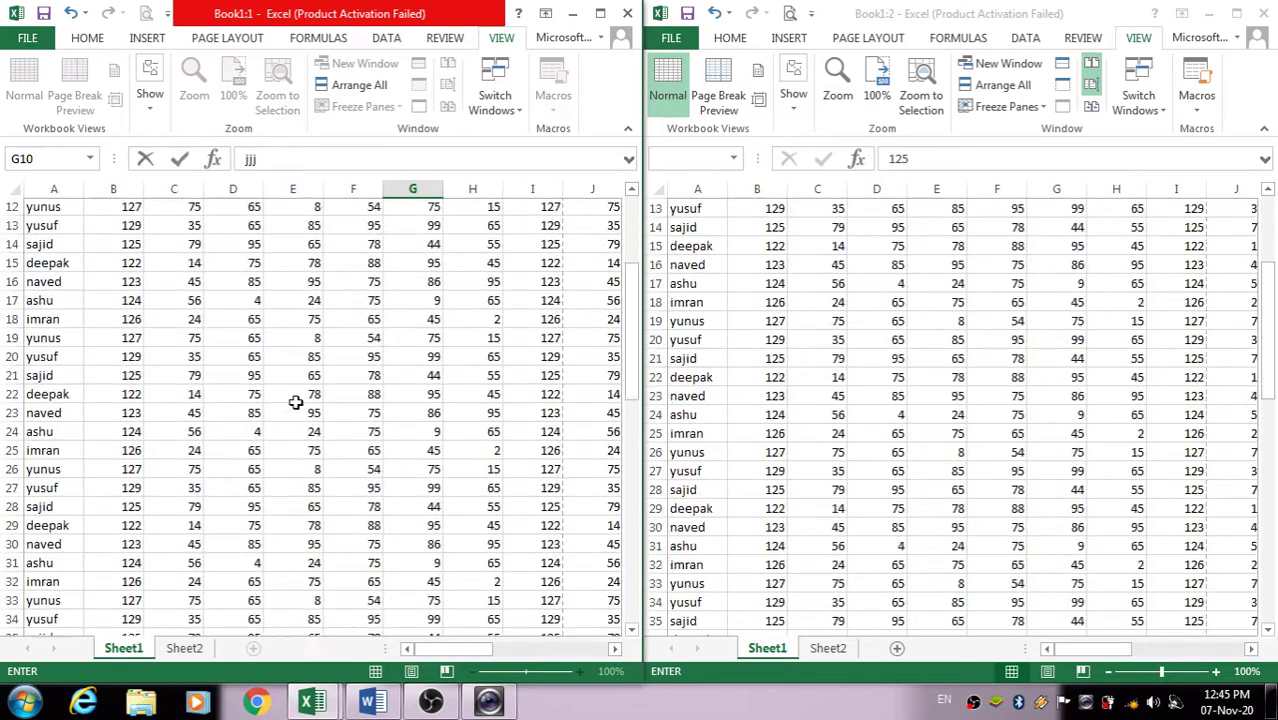
scroll(296, 402, up, 4)
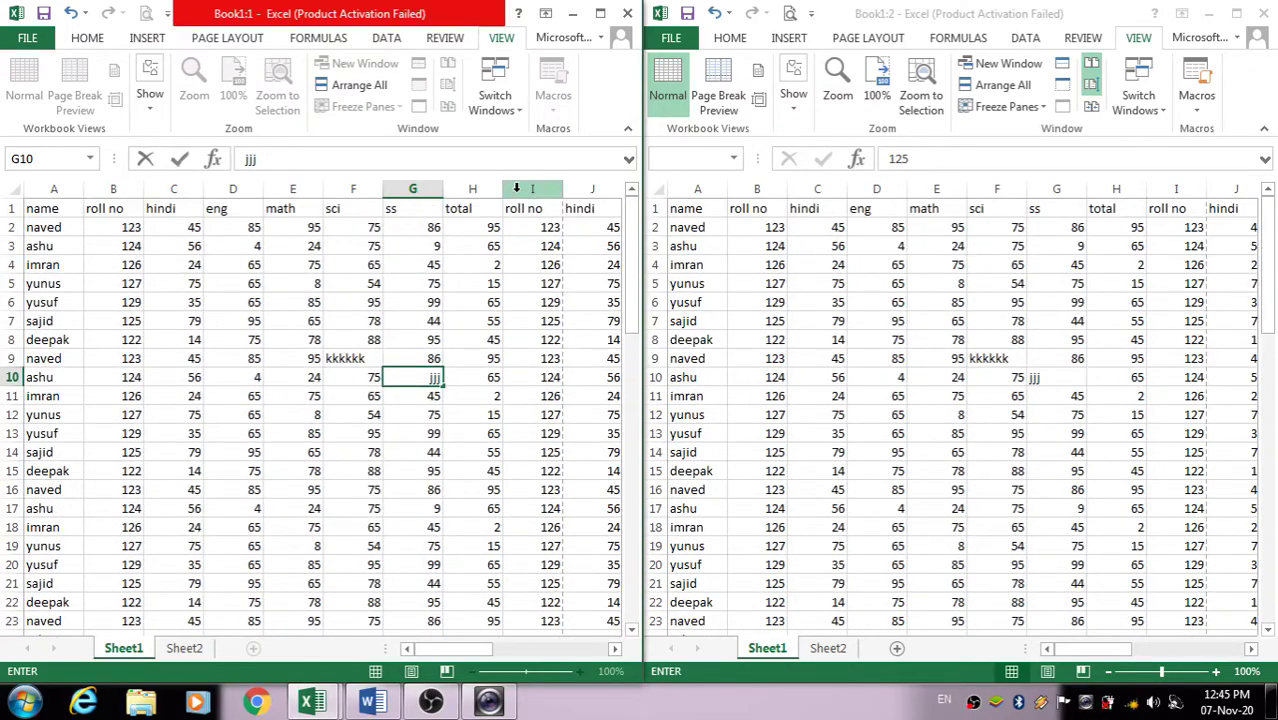
click(520, 109)
click(520, 109)
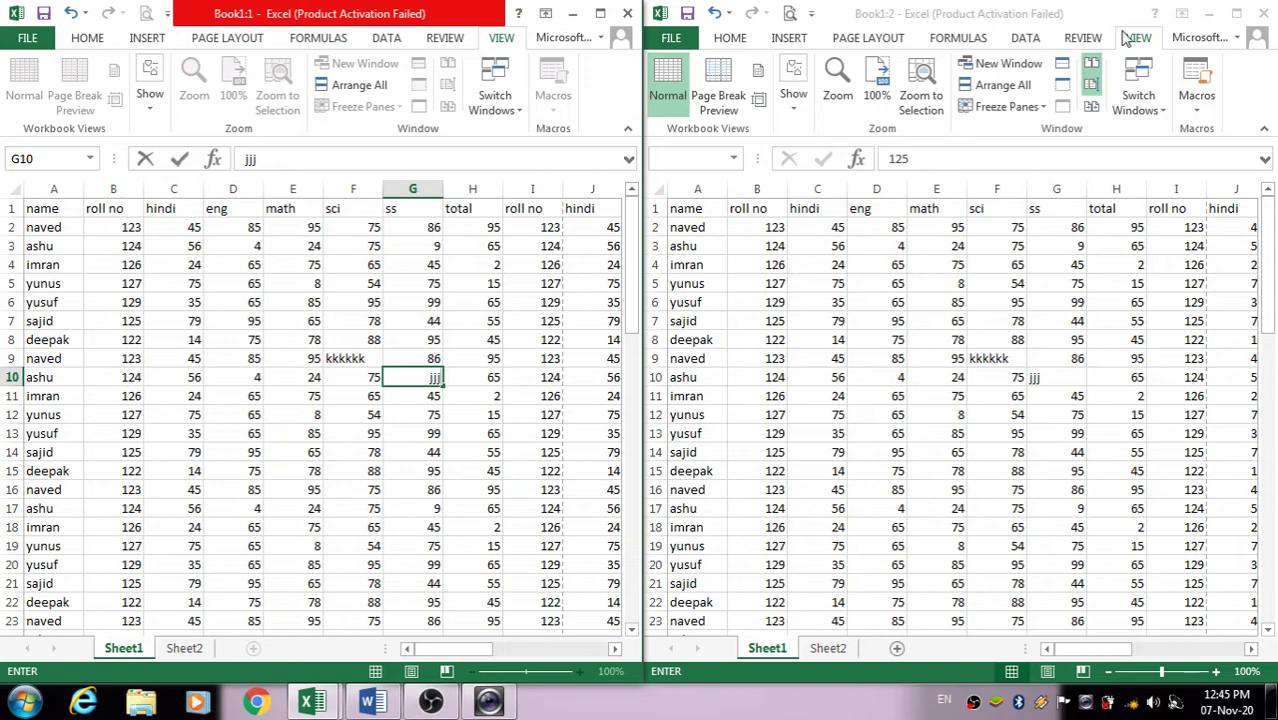
click(598, 18)
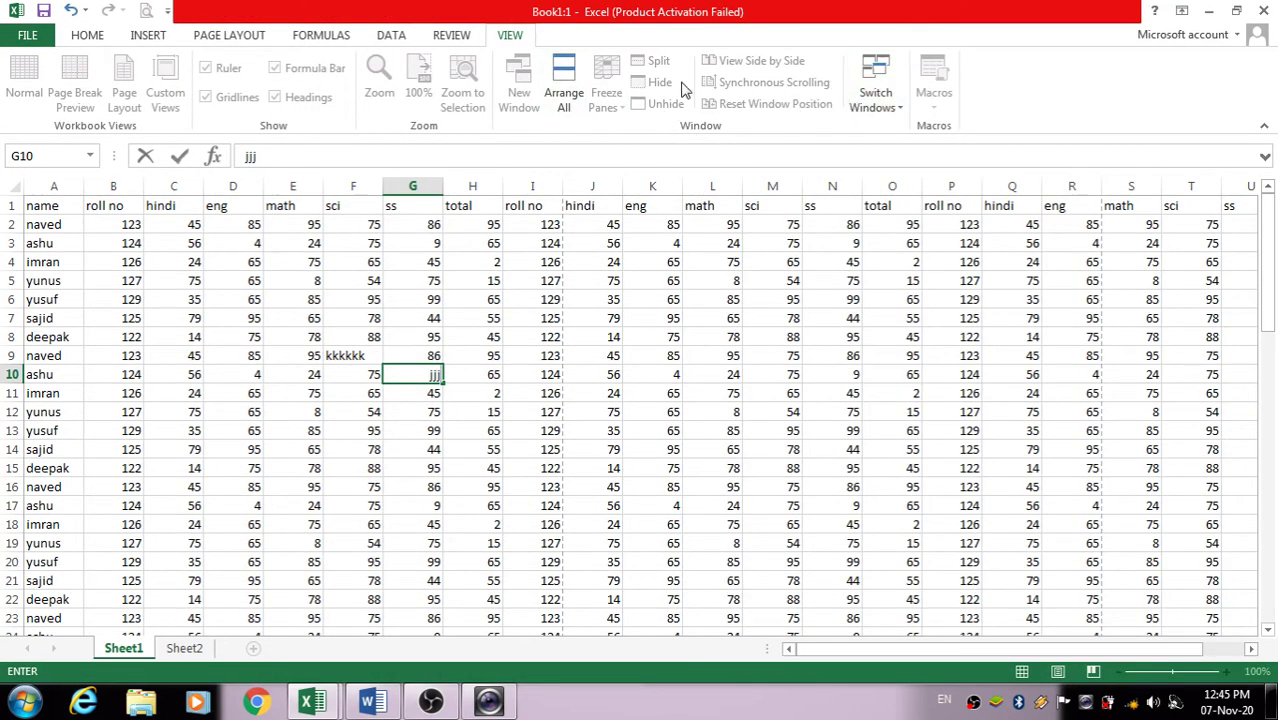
click(612, 320)
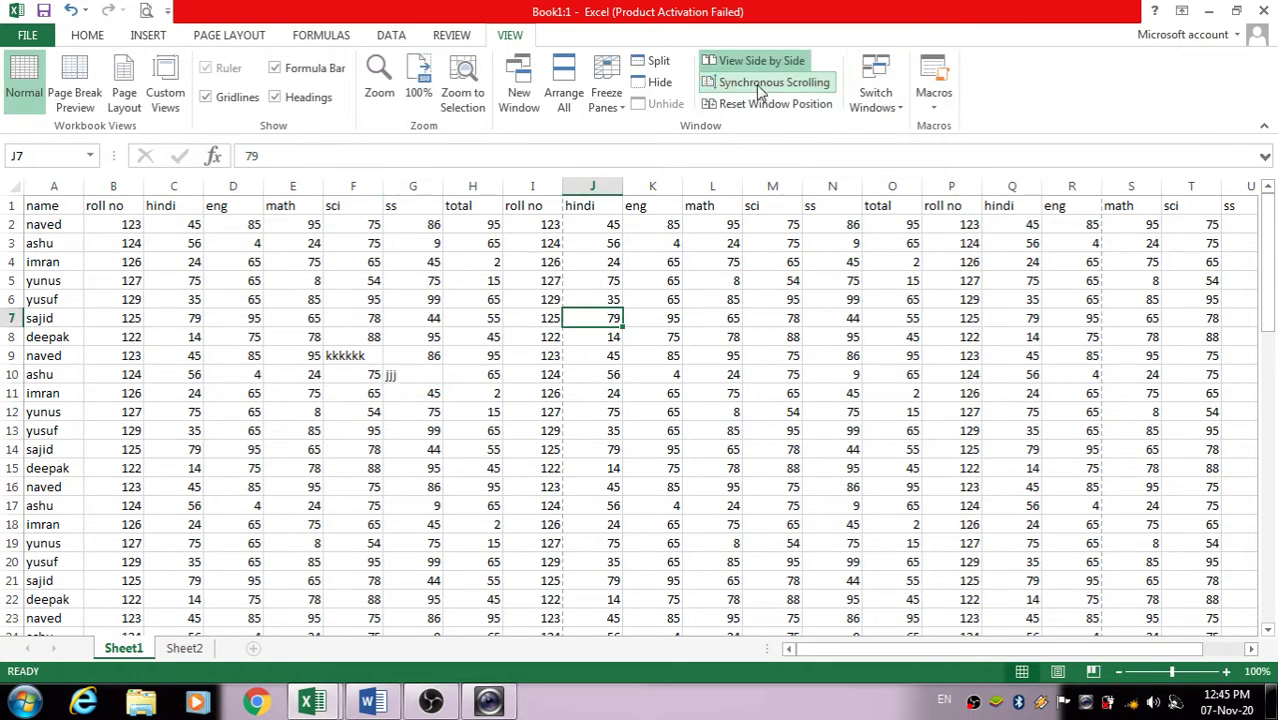
Turn off Synchronous Scrolling, restore Book1:1 beside Book1:2, and scroll each window separately
click(759, 88)
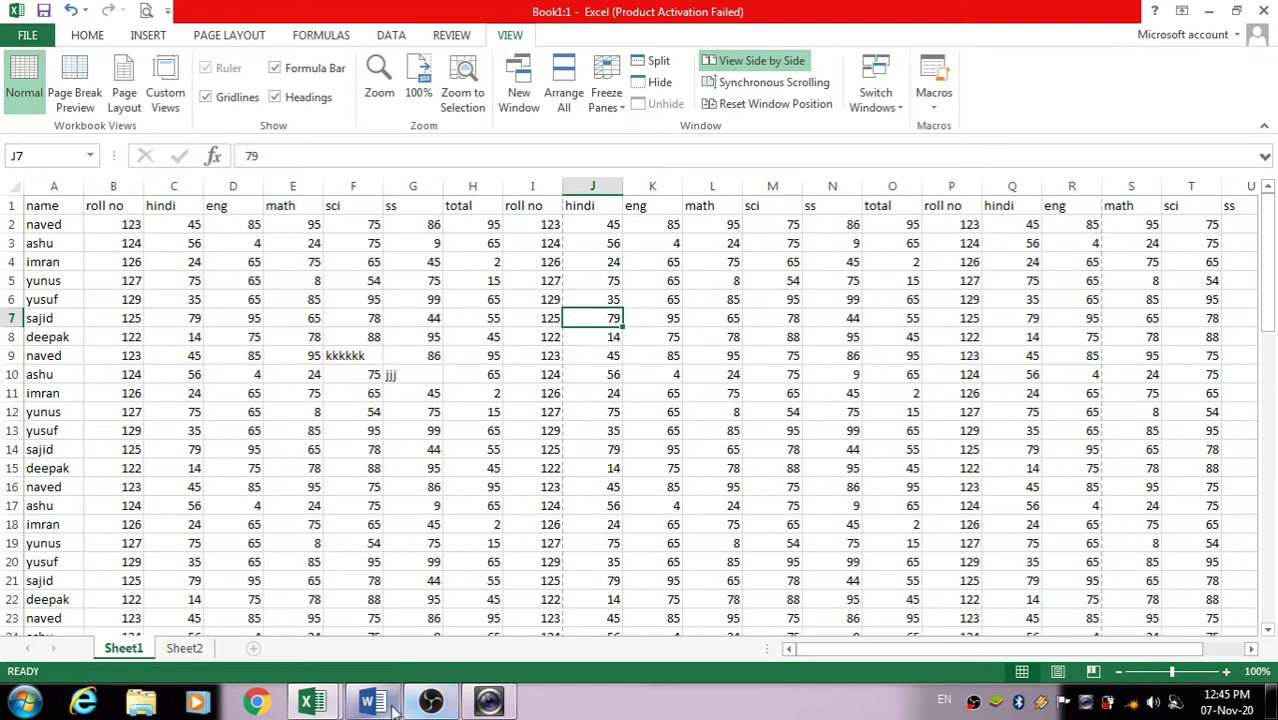
click(1240, 10)
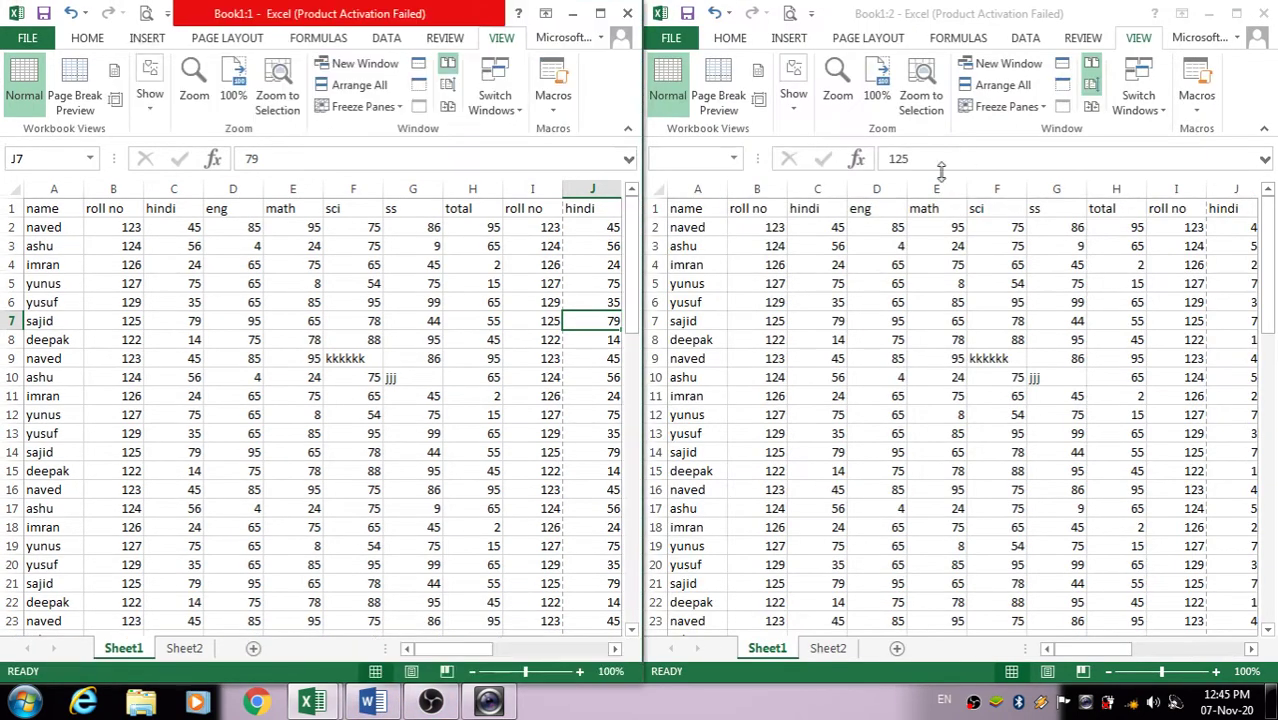
scroll(500, 353, down, 9)
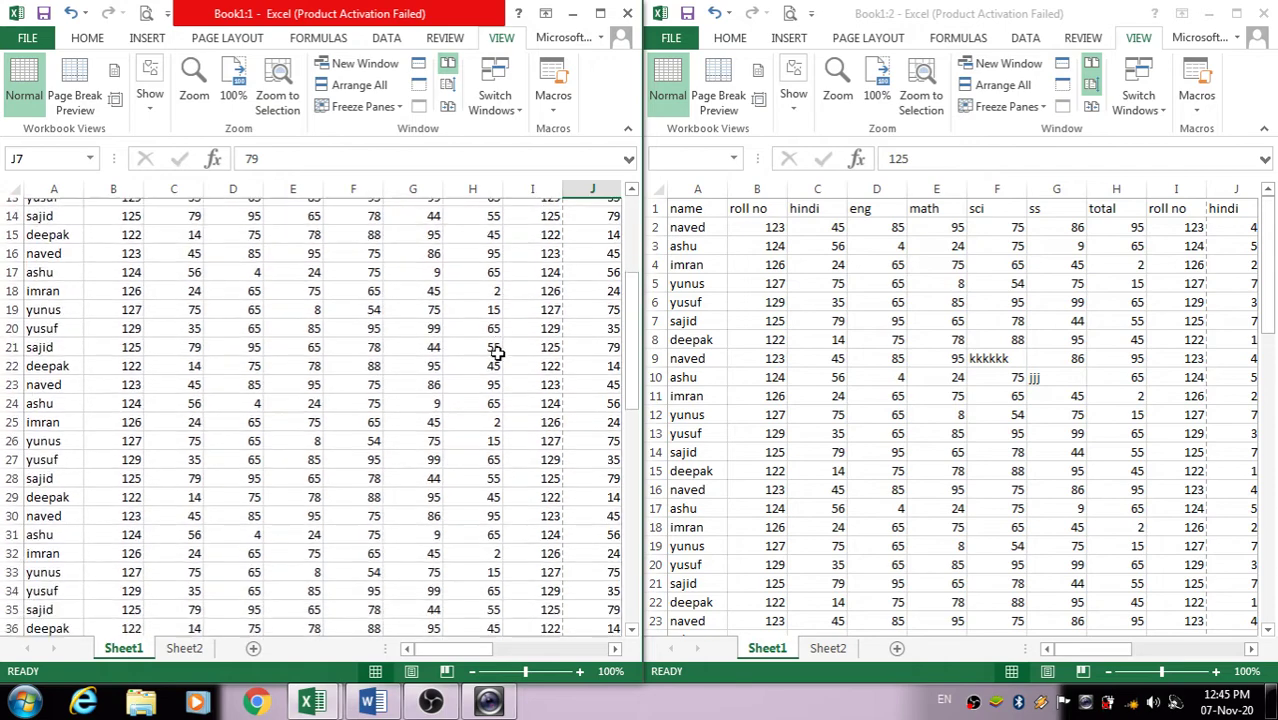
scroll(496, 367, up, 6)
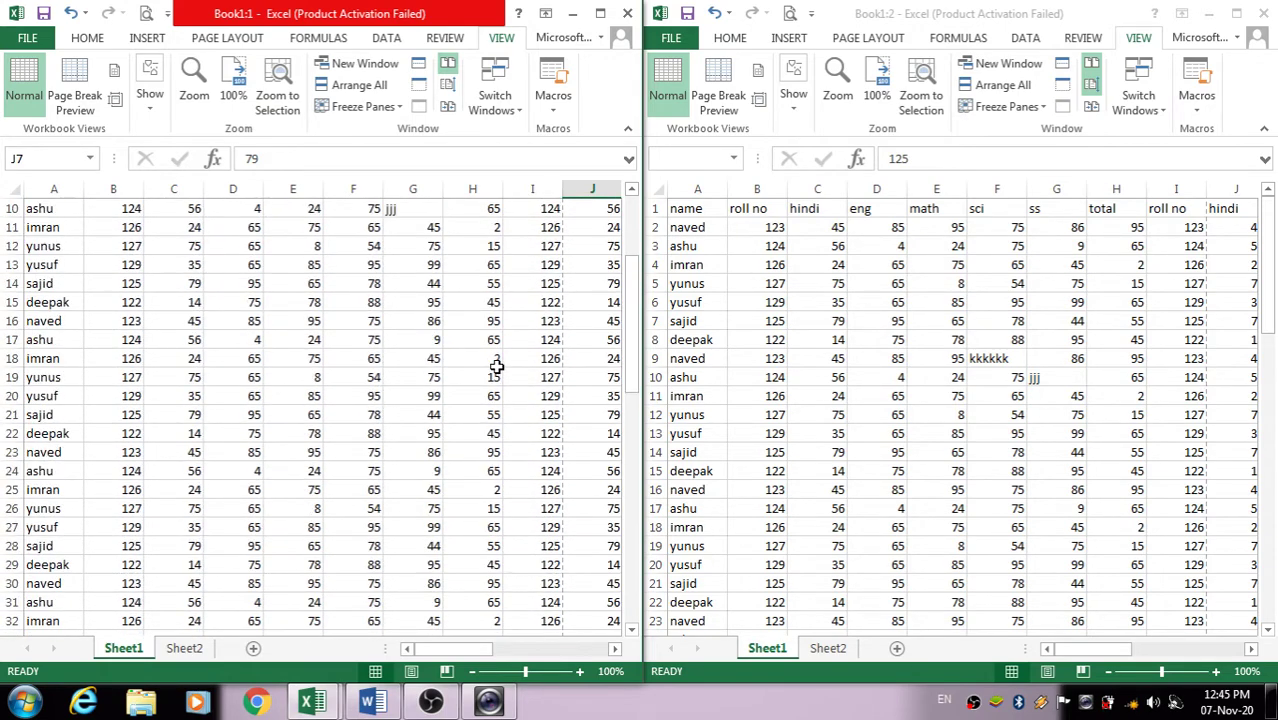
click(961, 342)
scroll(966, 345, down, 3)
scroll(966, 345, up, 3)
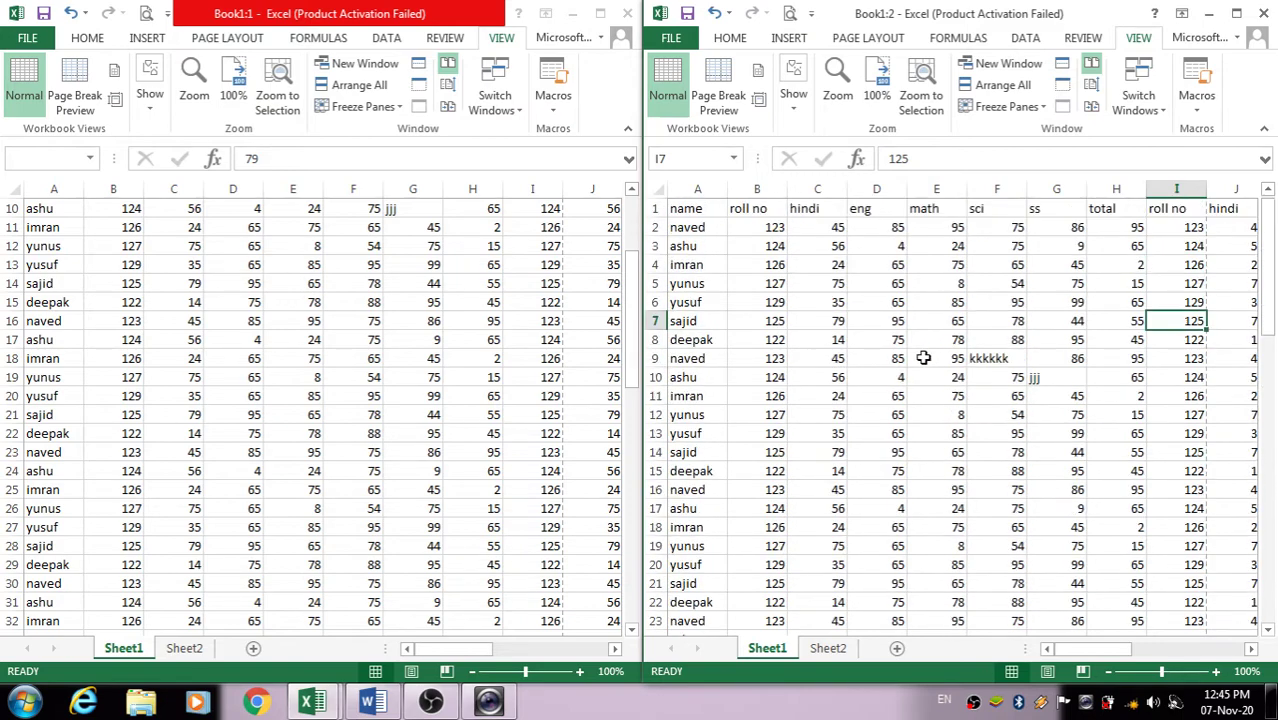
Turn Synchronous Scrolling back on from the maximized Book1:1, restore it, and scroll both sheets down and back to row 1
click(600, 14)
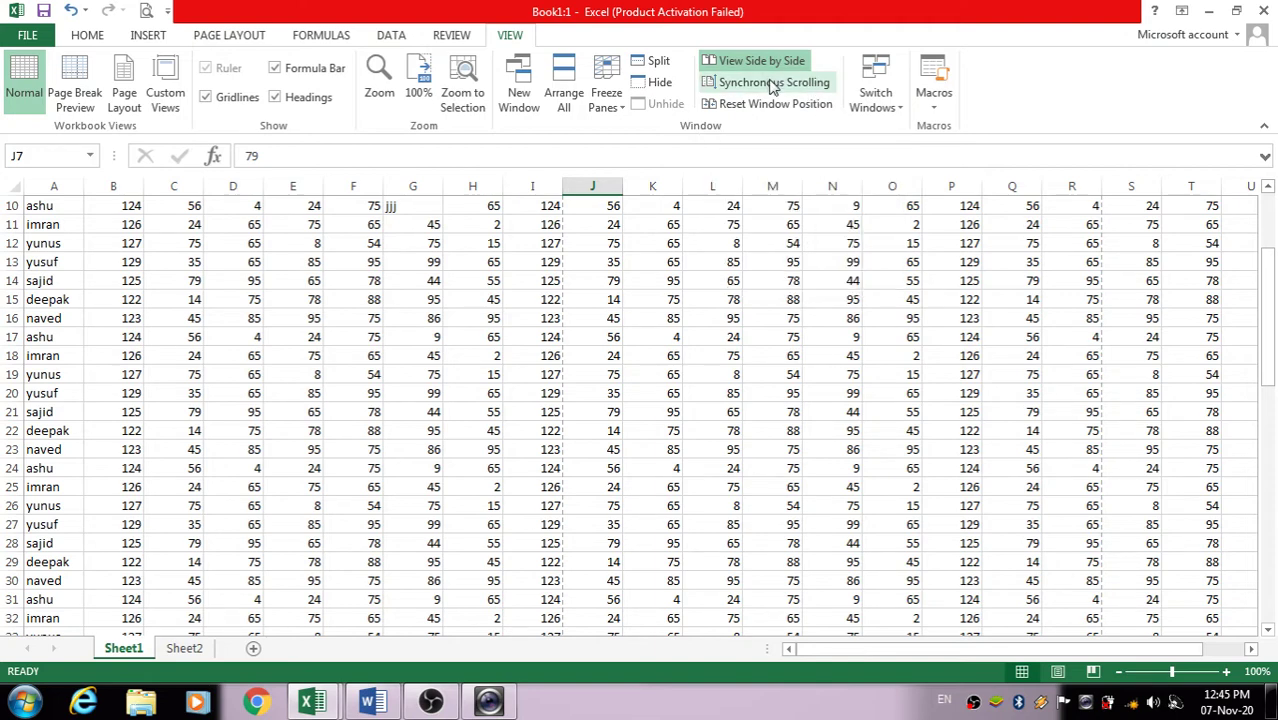
click(773, 84)
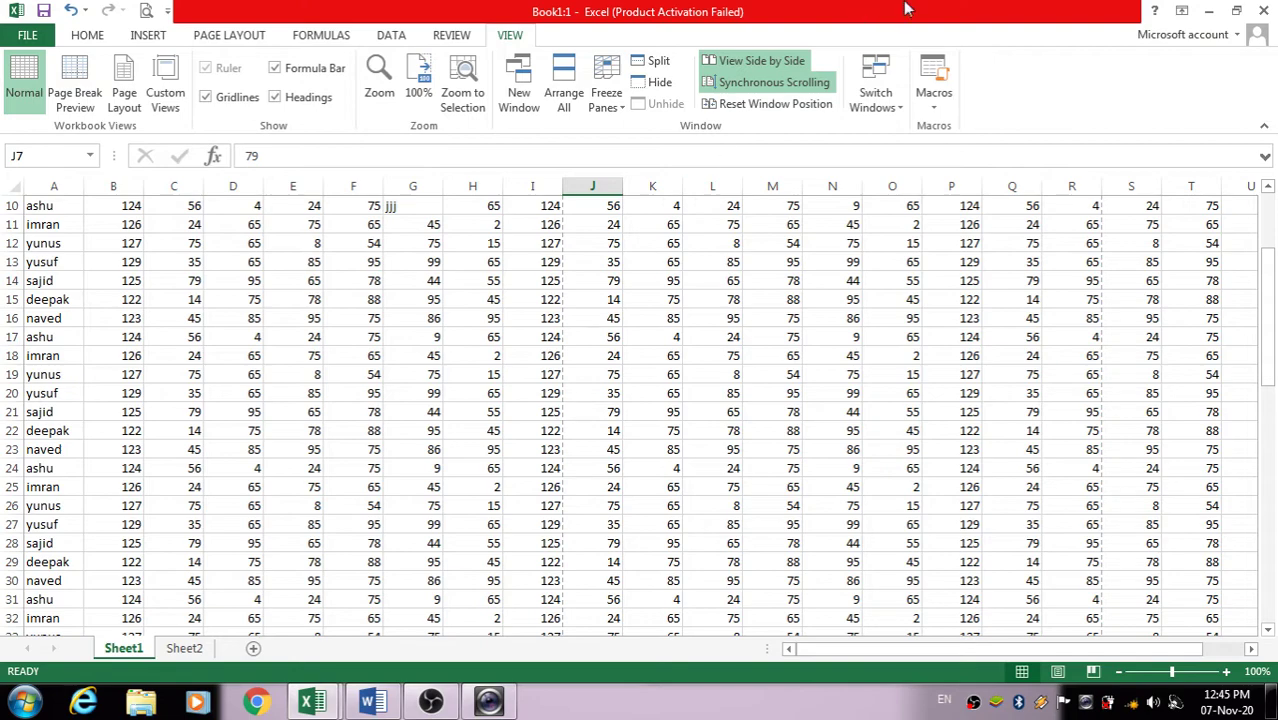
click(1236, 10)
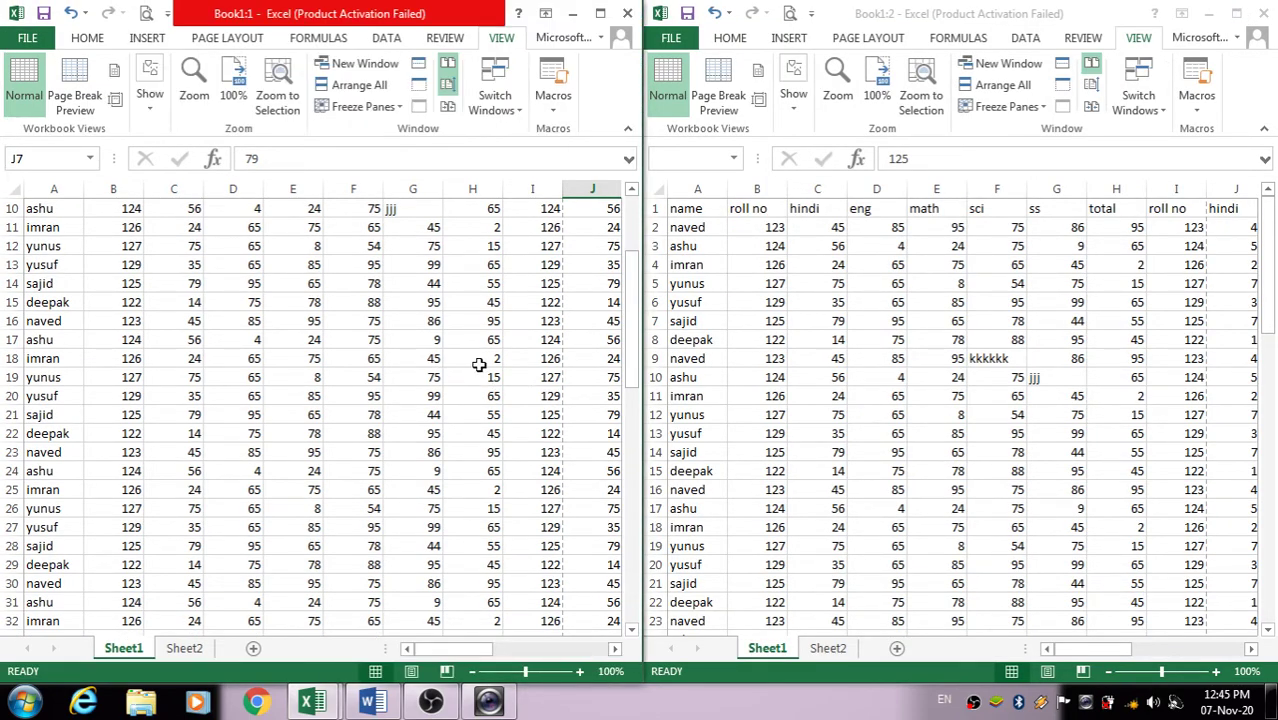
scroll(479, 365, down, 5)
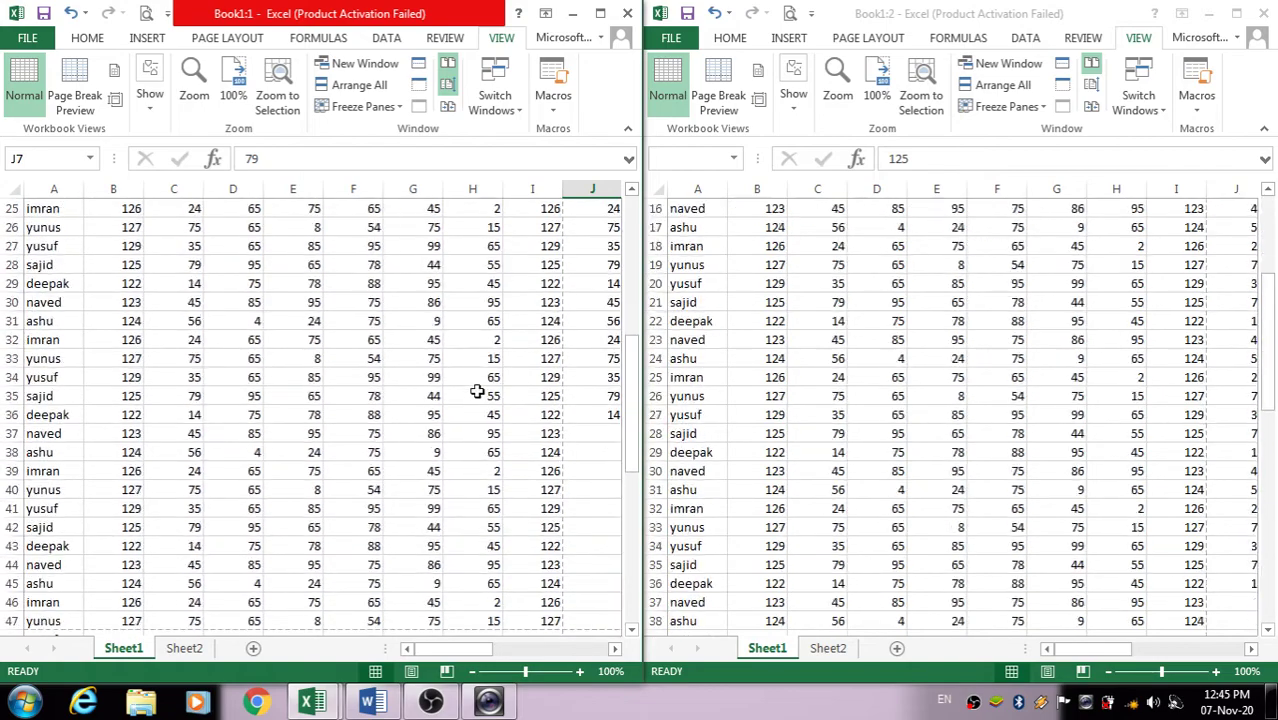
scroll(477, 392, up, 8)
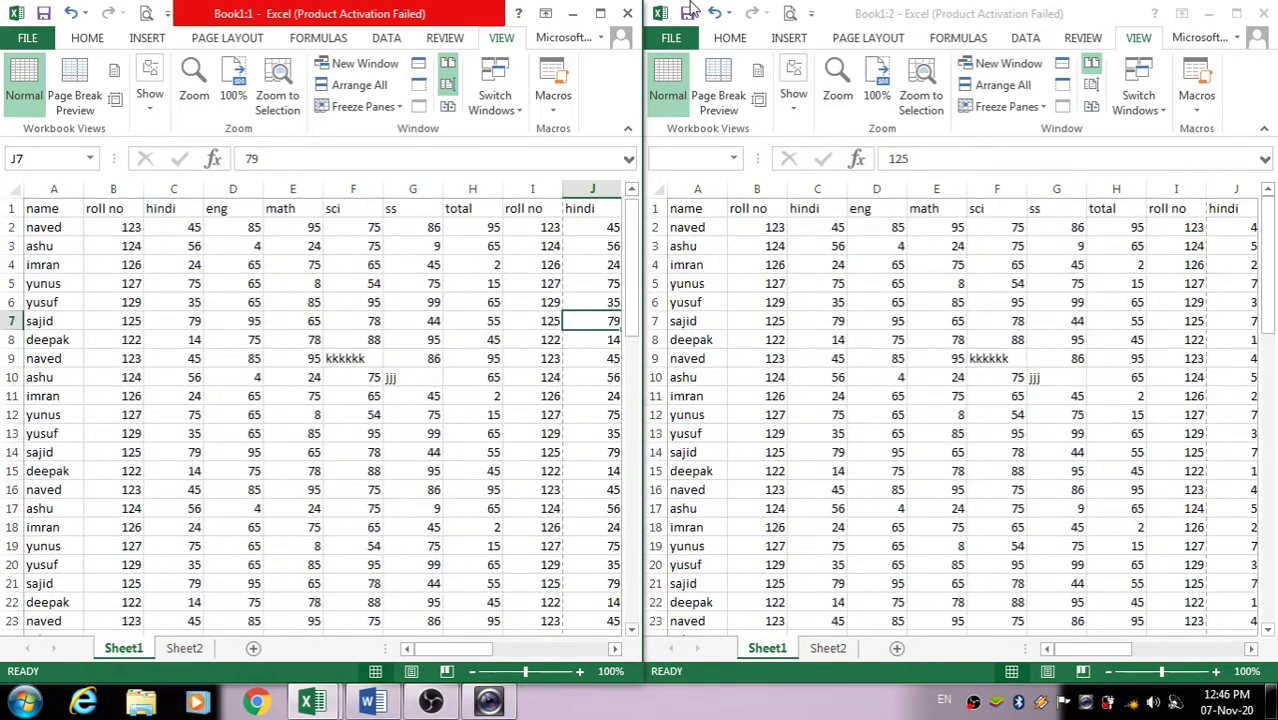
Turn Synchronous Scrolling off again from the maximized Book1:1, restore it, and scroll both windows individually
click(600, 12)
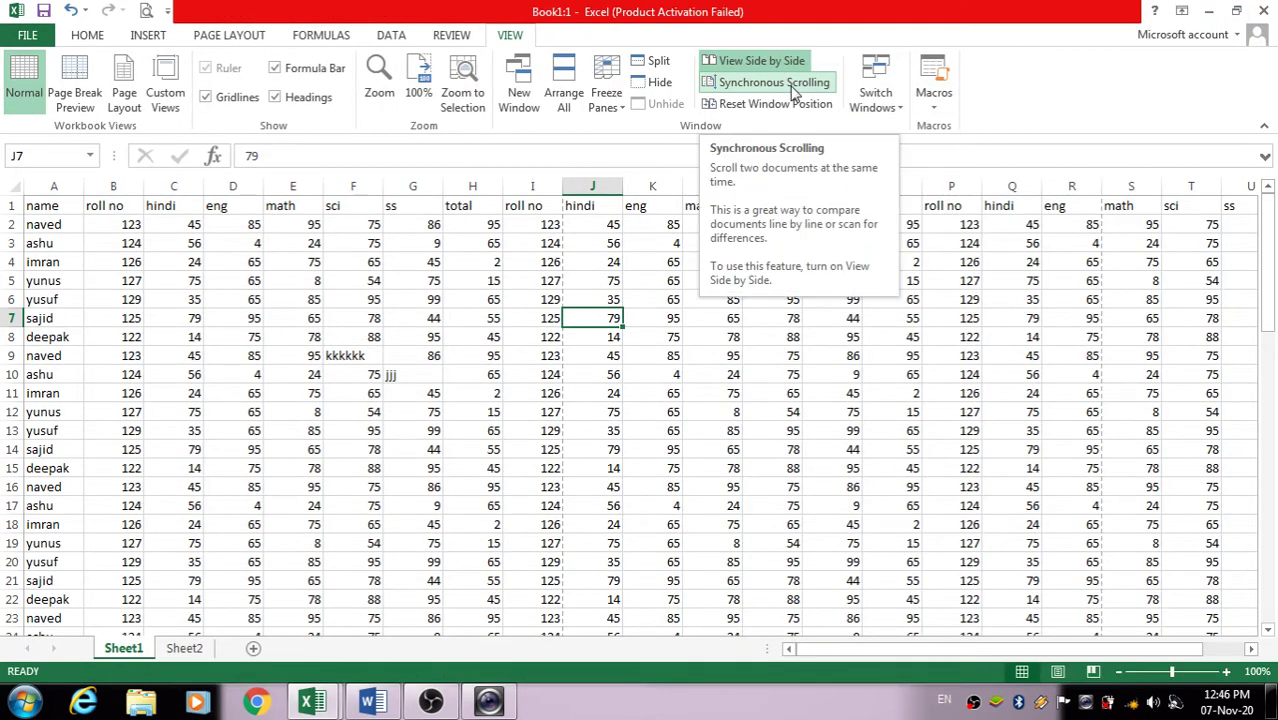
click(1236, 11)
scroll(519, 388, down, 3)
scroll(519, 388, up, 3)
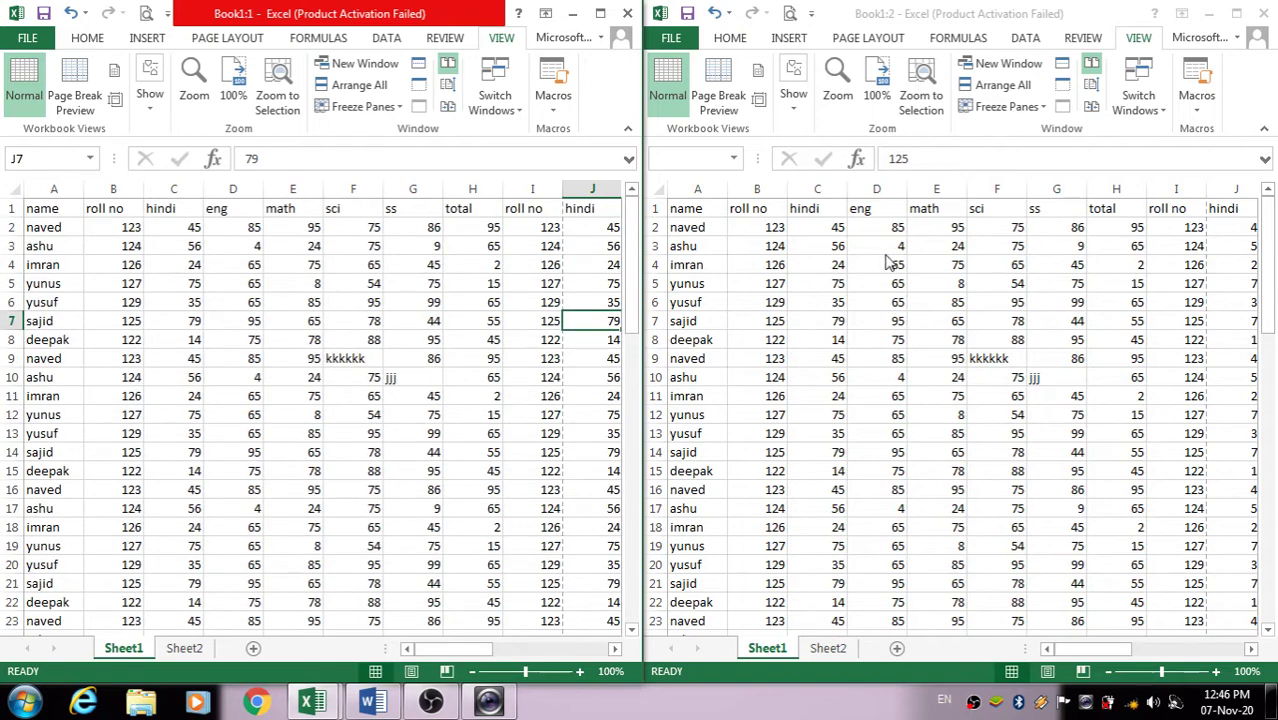
scroll(869, 345, down, 1)
scroll(869, 345, up, 1)
click(896, 316)
scroll(895, 320, down, 1)
scroll(896, 321, up, 1)
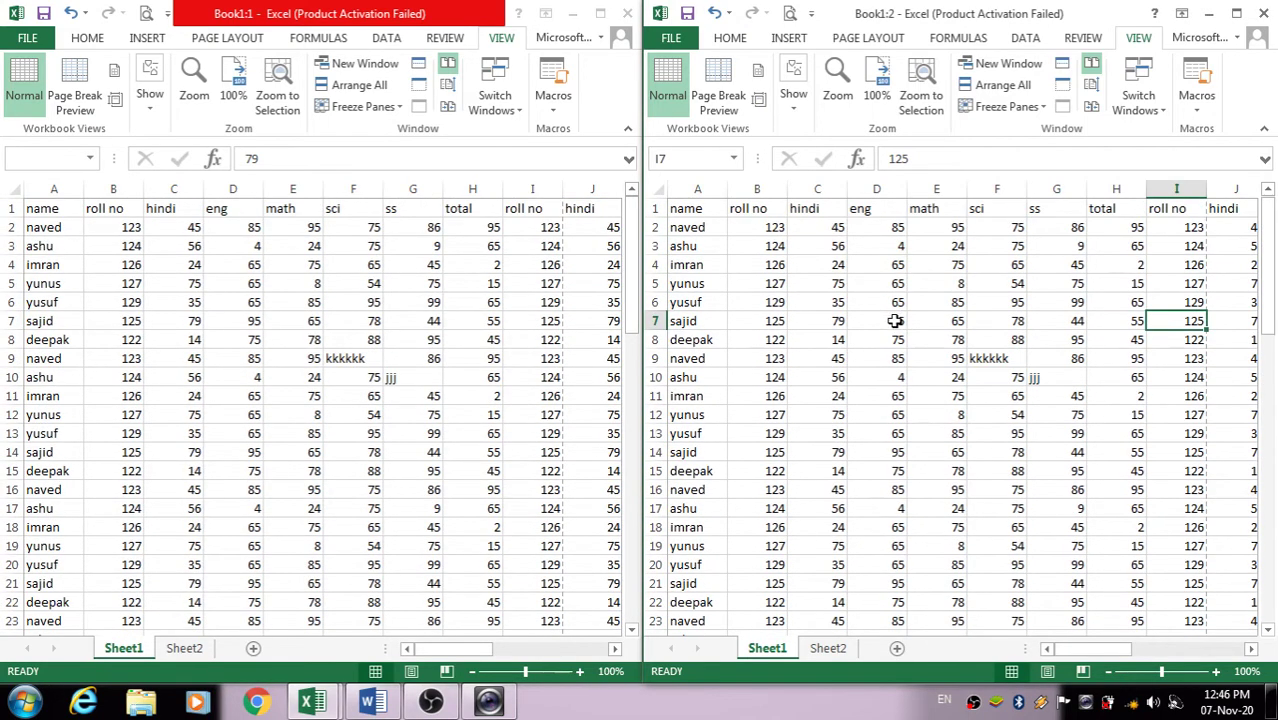
Re-enable Synchronous Scrolling in the maximized Book1:1, and reset the window position of the compared windows
click(601, 13)
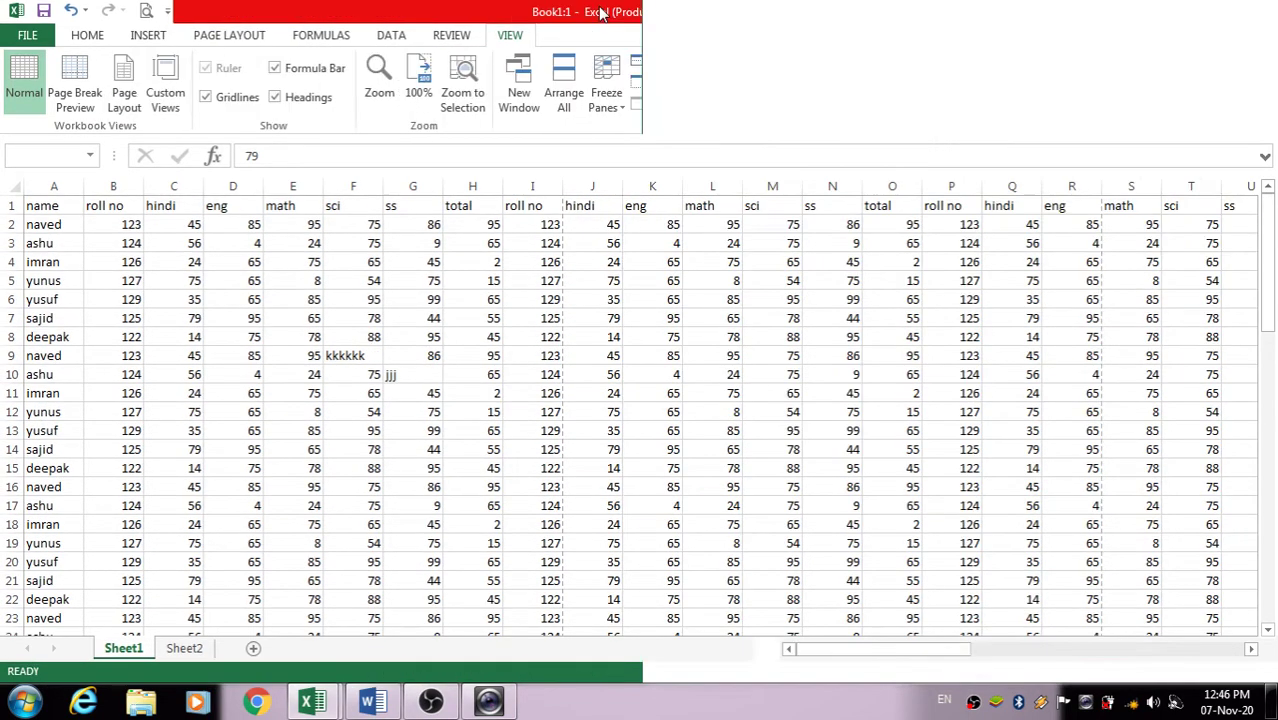
click(753, 85)
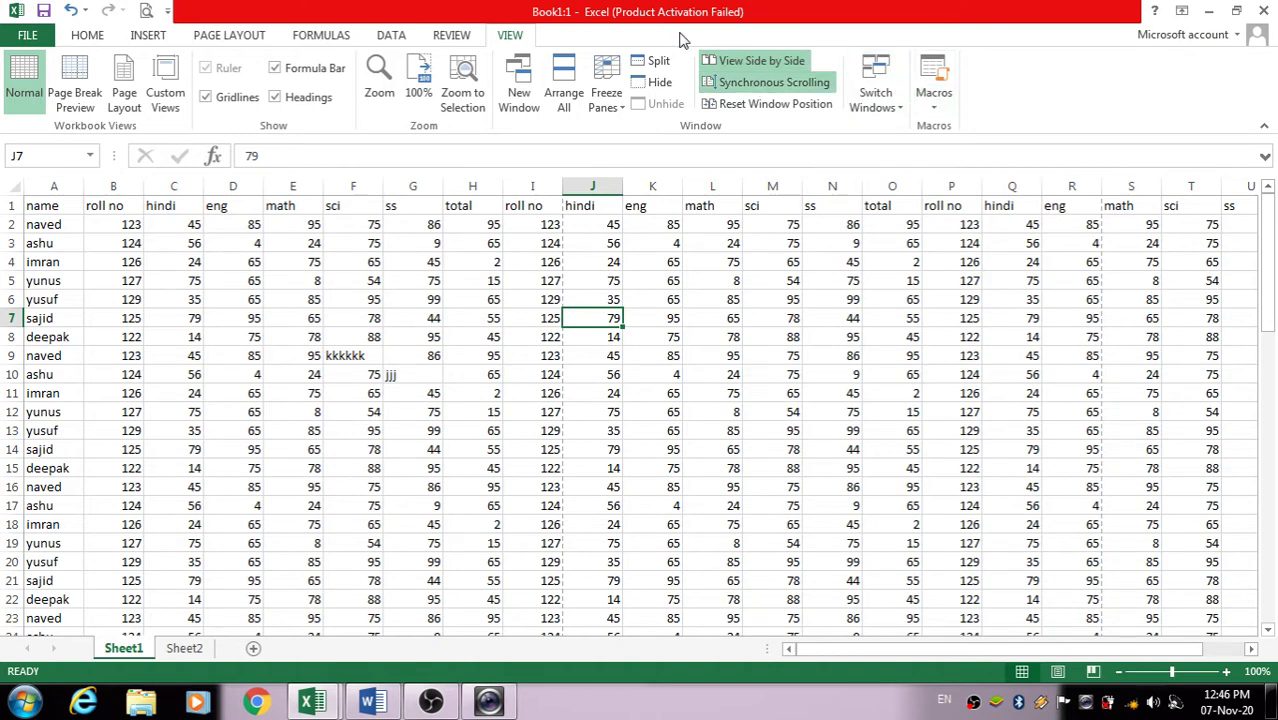
click(752, 106)
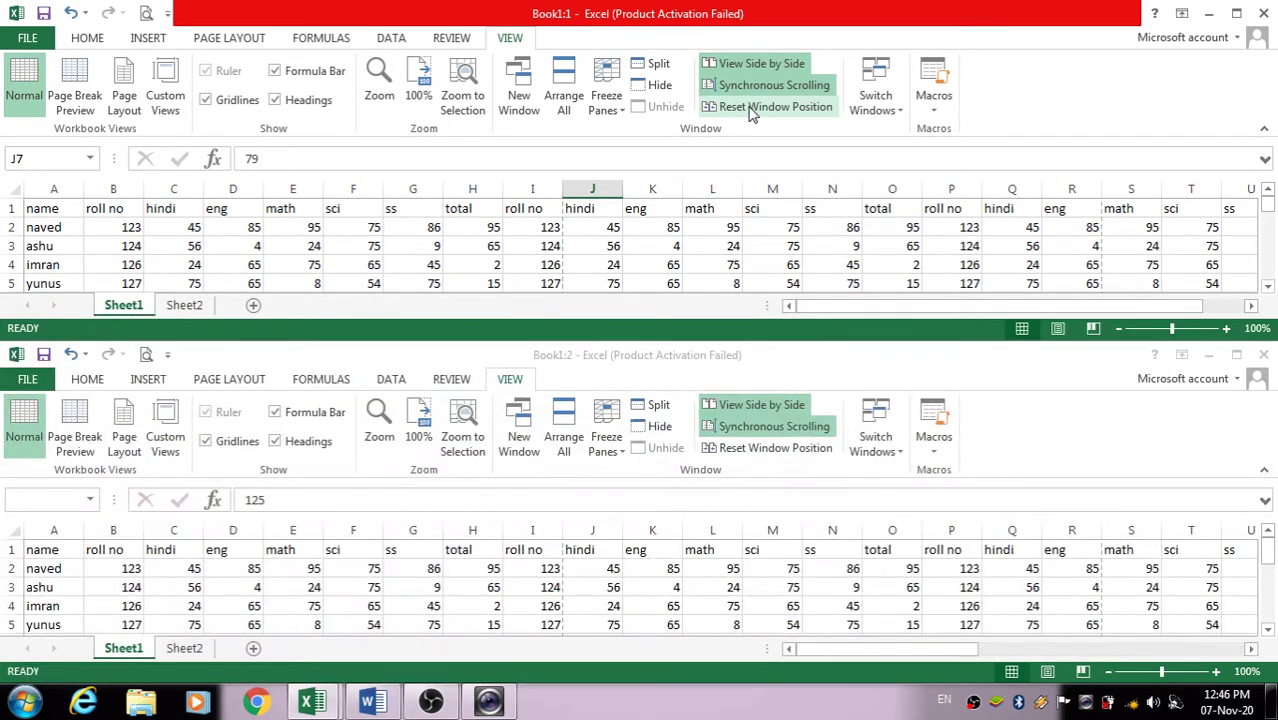
Close the Book1:2 window, check the list of open windows, and create a new window of the workbook
click(1263, 354)
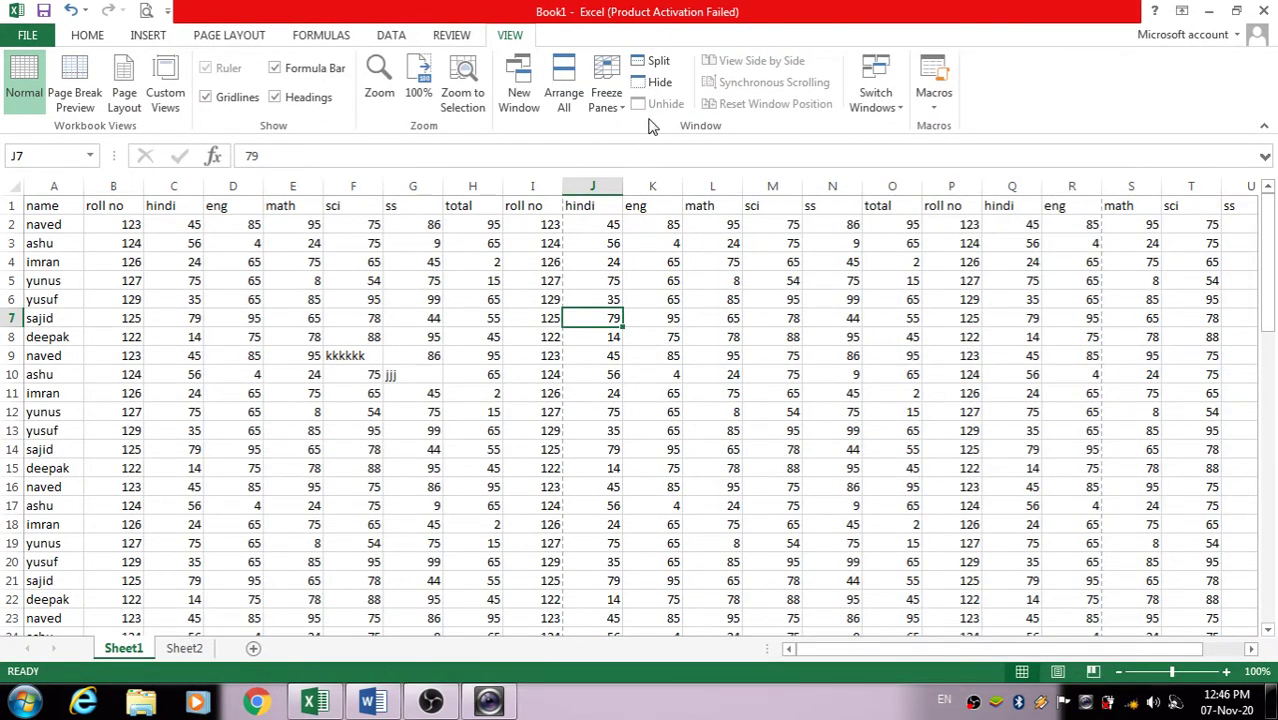
click(893, 112)
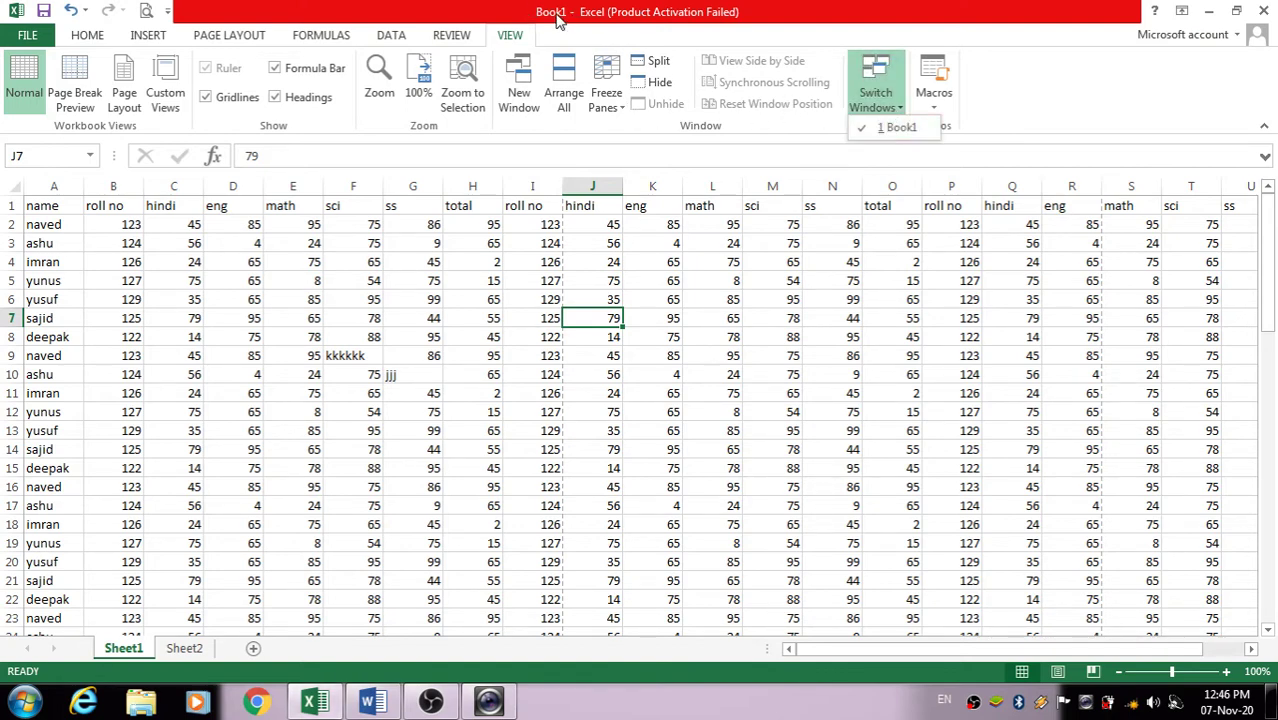
click(521, 97)
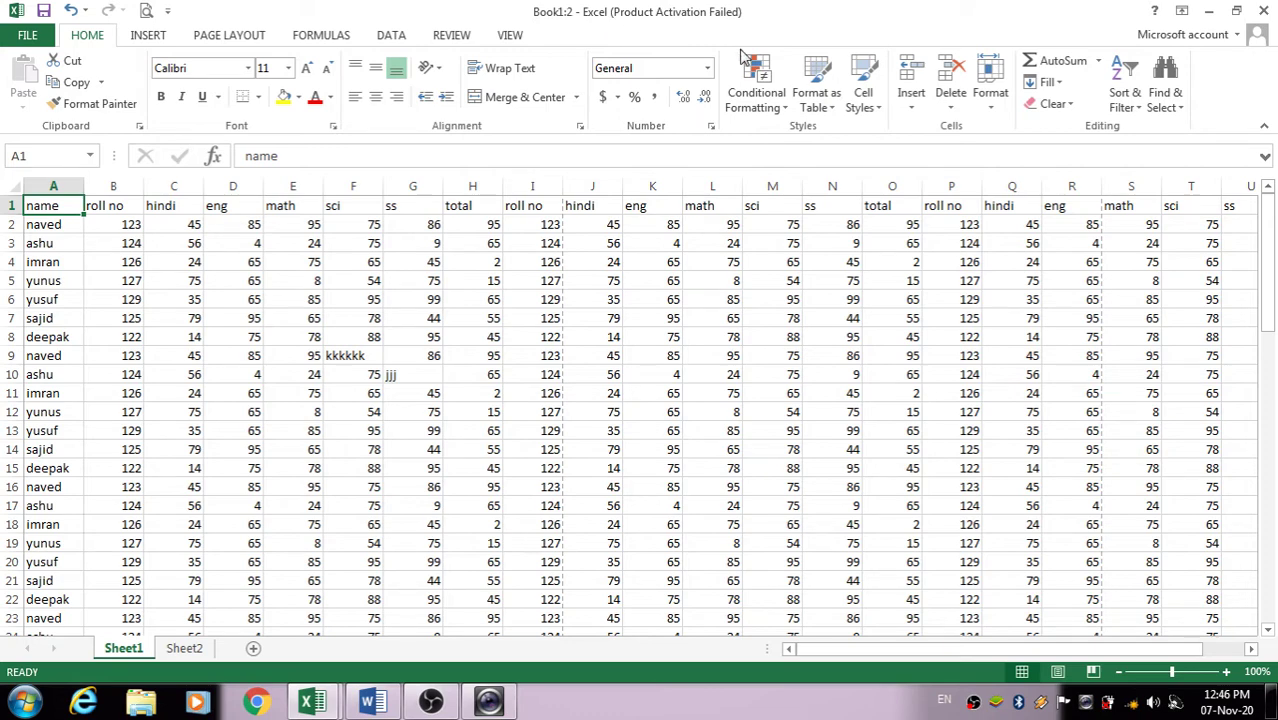
Switch from the new Book1:2 window to Book1:1 and select cell M10
click(508, 35)
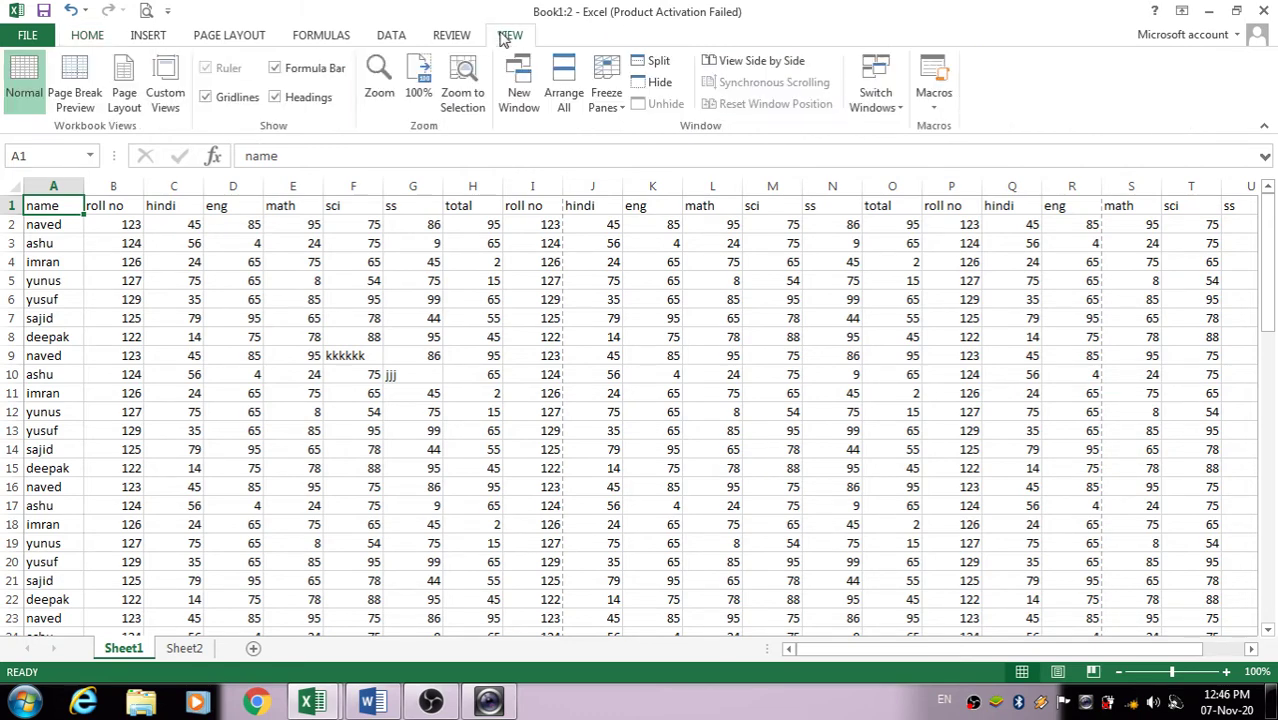
click(876, 110)
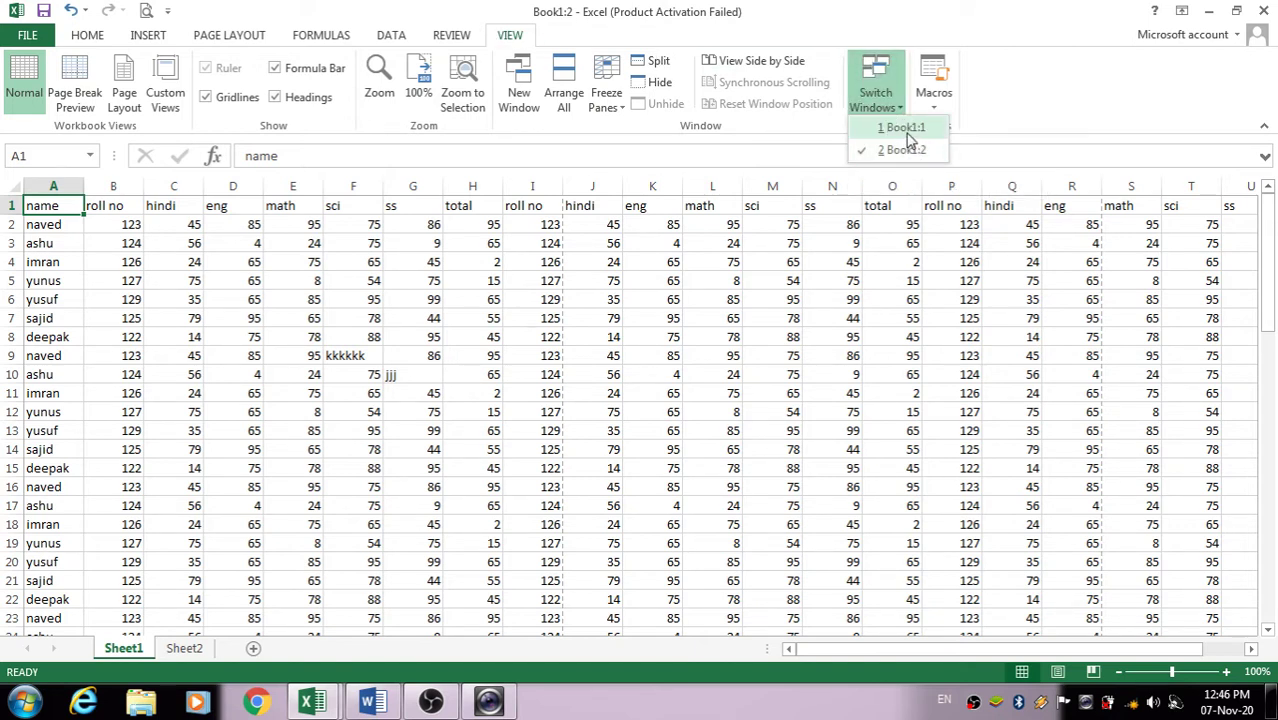
click(905, 128)
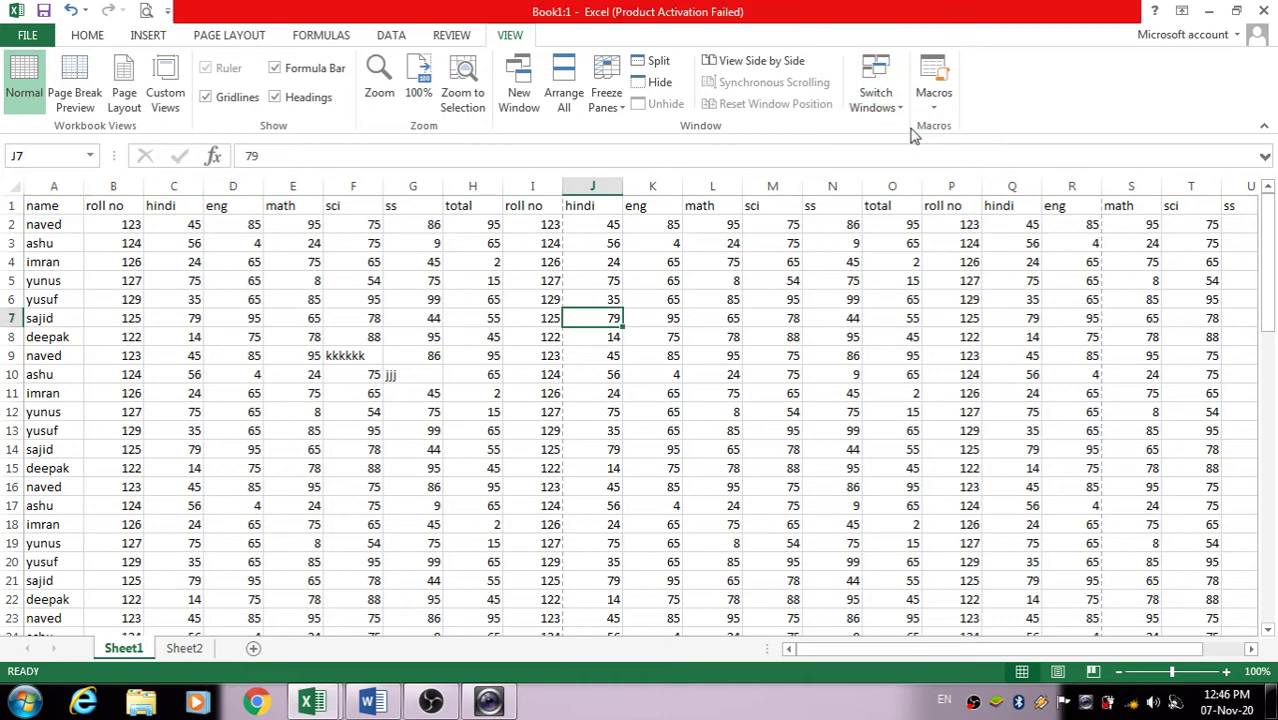
click(740, 302)
click(775, 349)
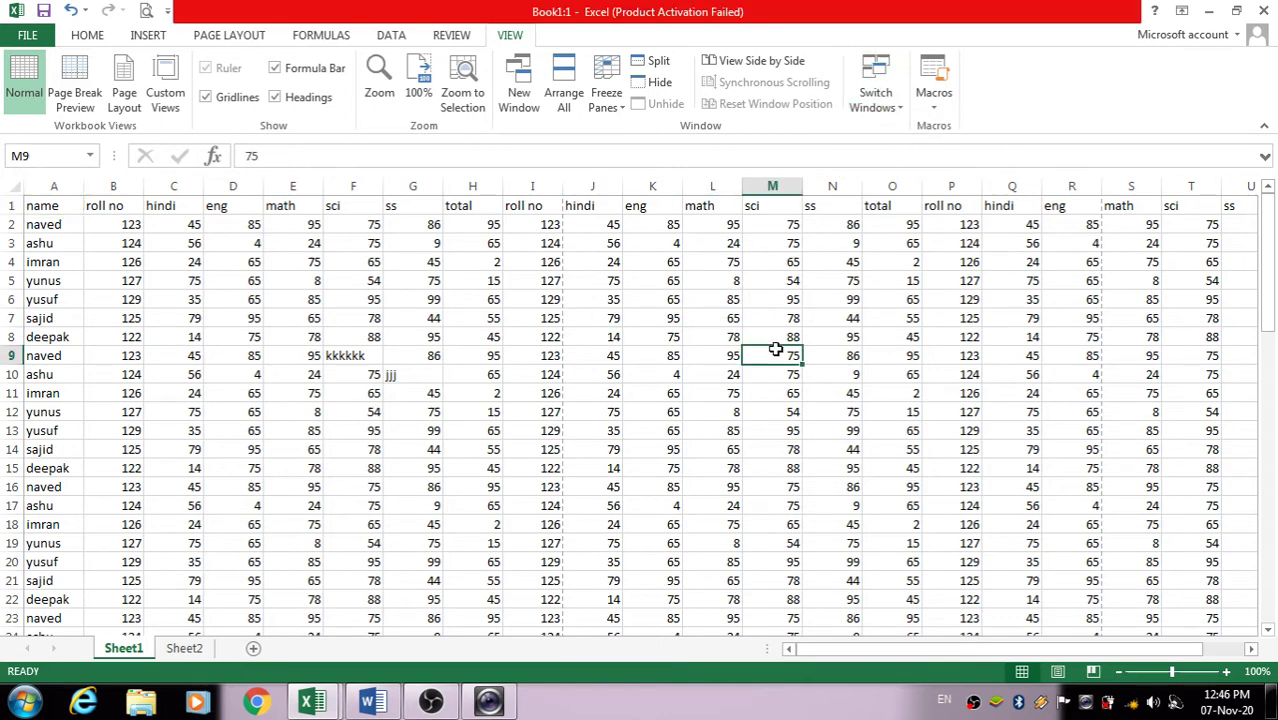
click(784, 369)
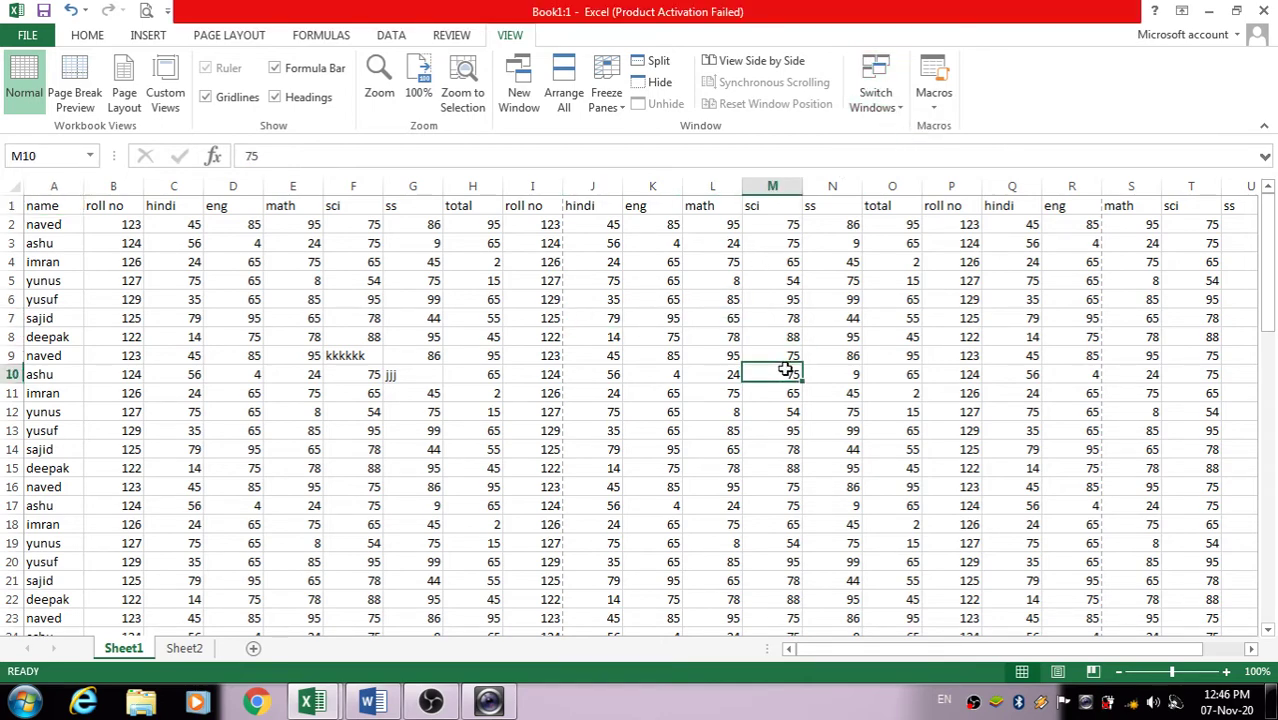
Switch to the Book1:2 window and select cell M9 on Sheet1
click(875, 118)
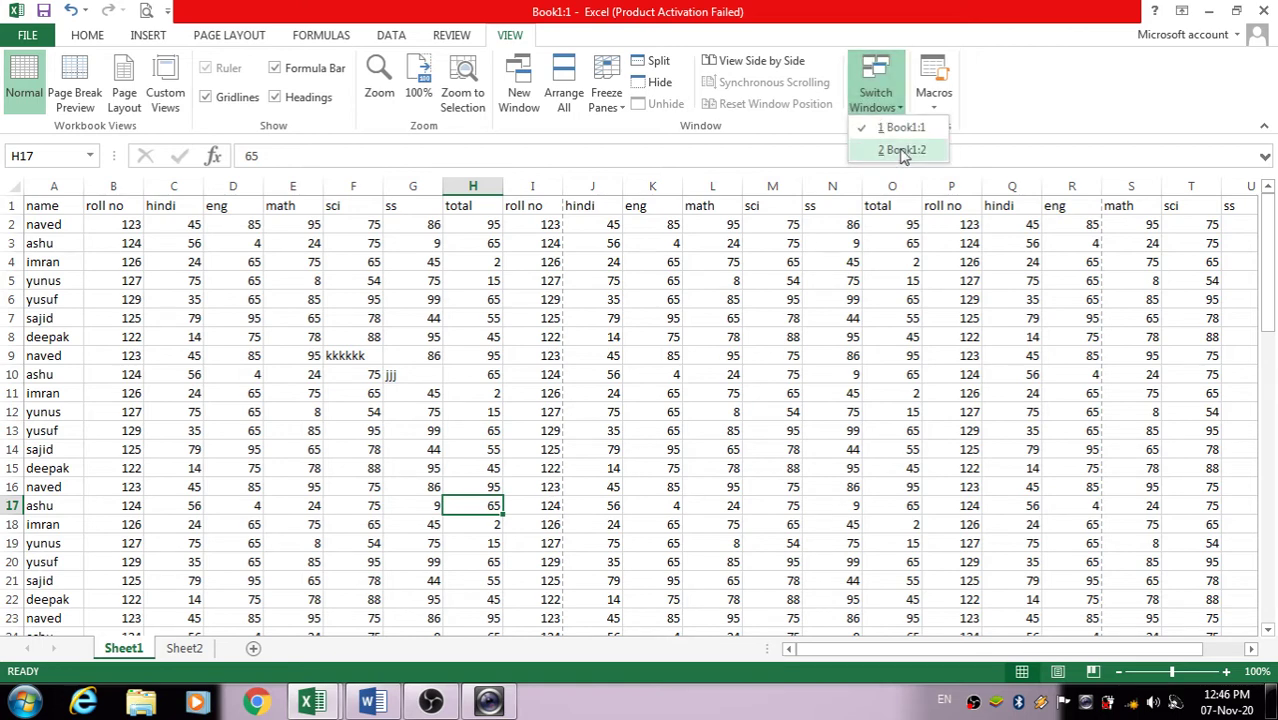
click(901, 150)
click(713, 280)
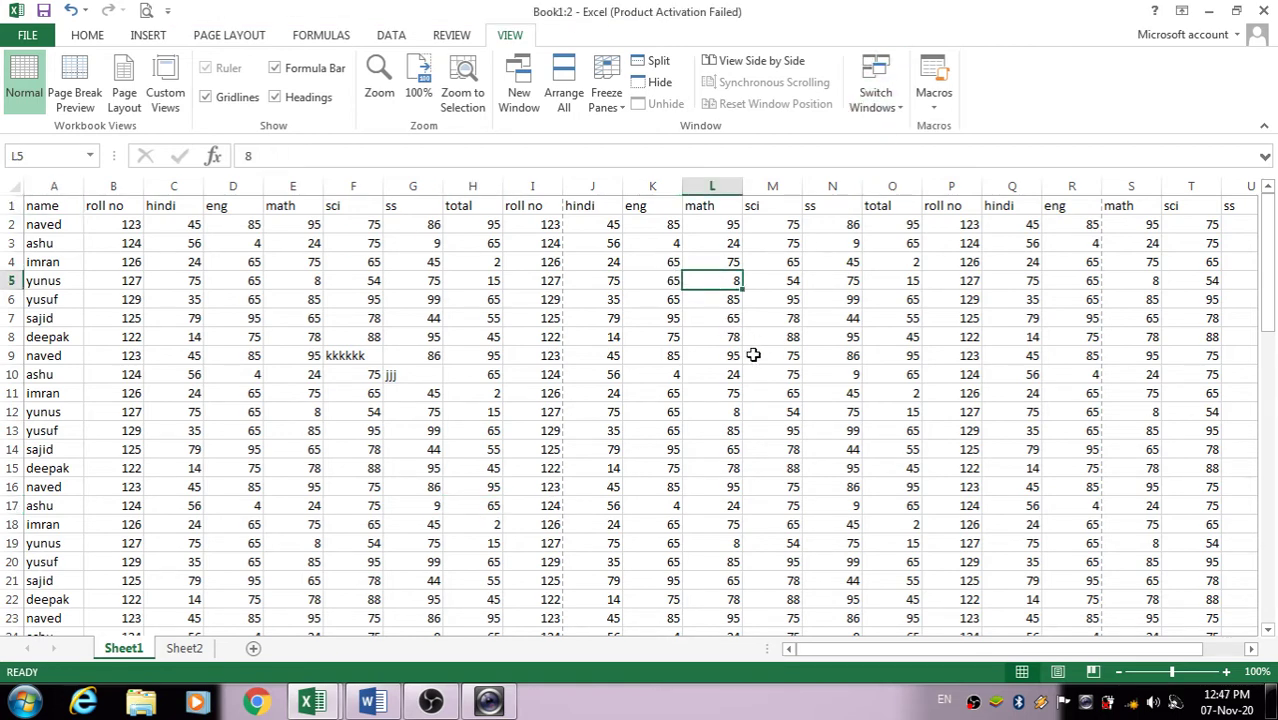
click(753, 355)
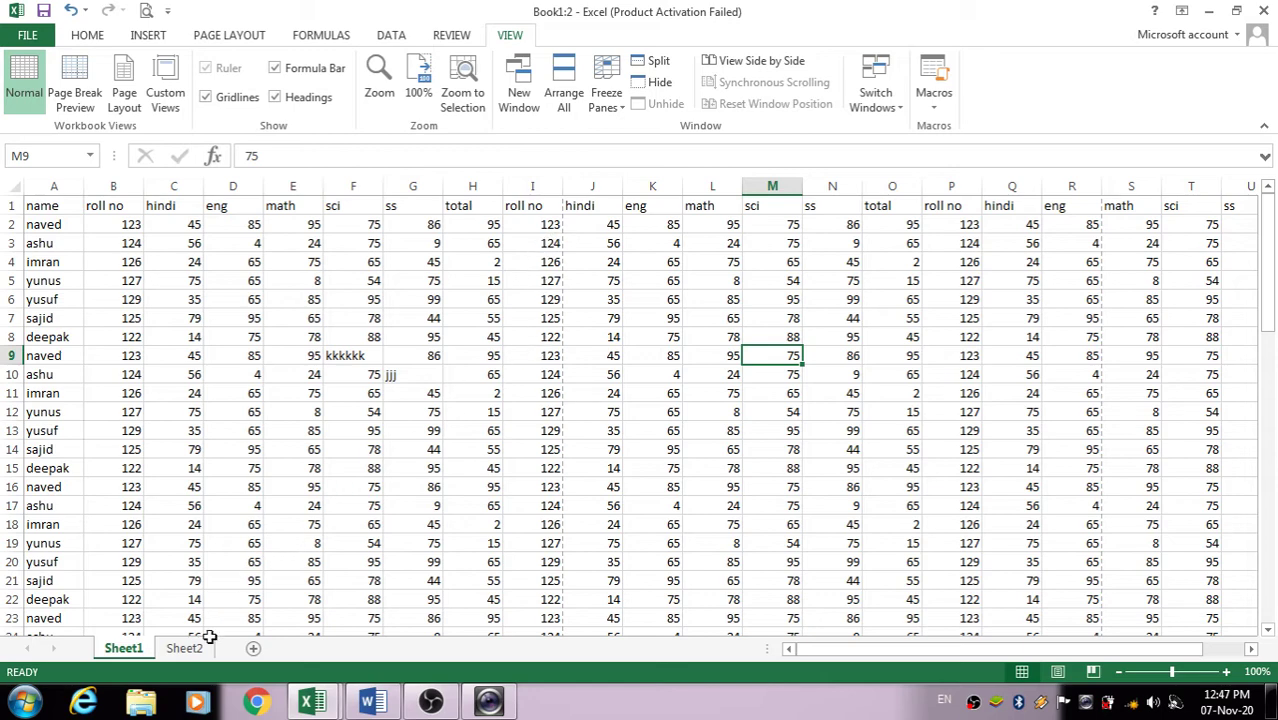
Switch back to the Book1:1 window and display Sheet2 there
click(875, 100)
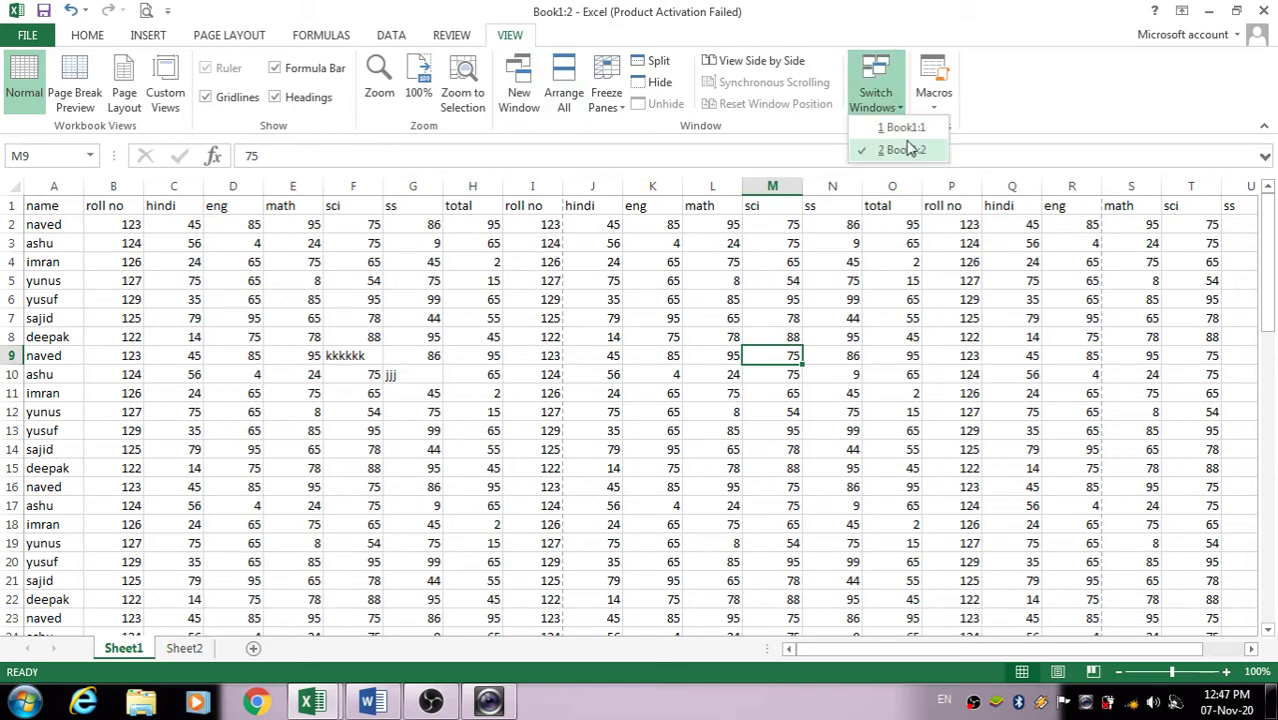
click(901, 127)
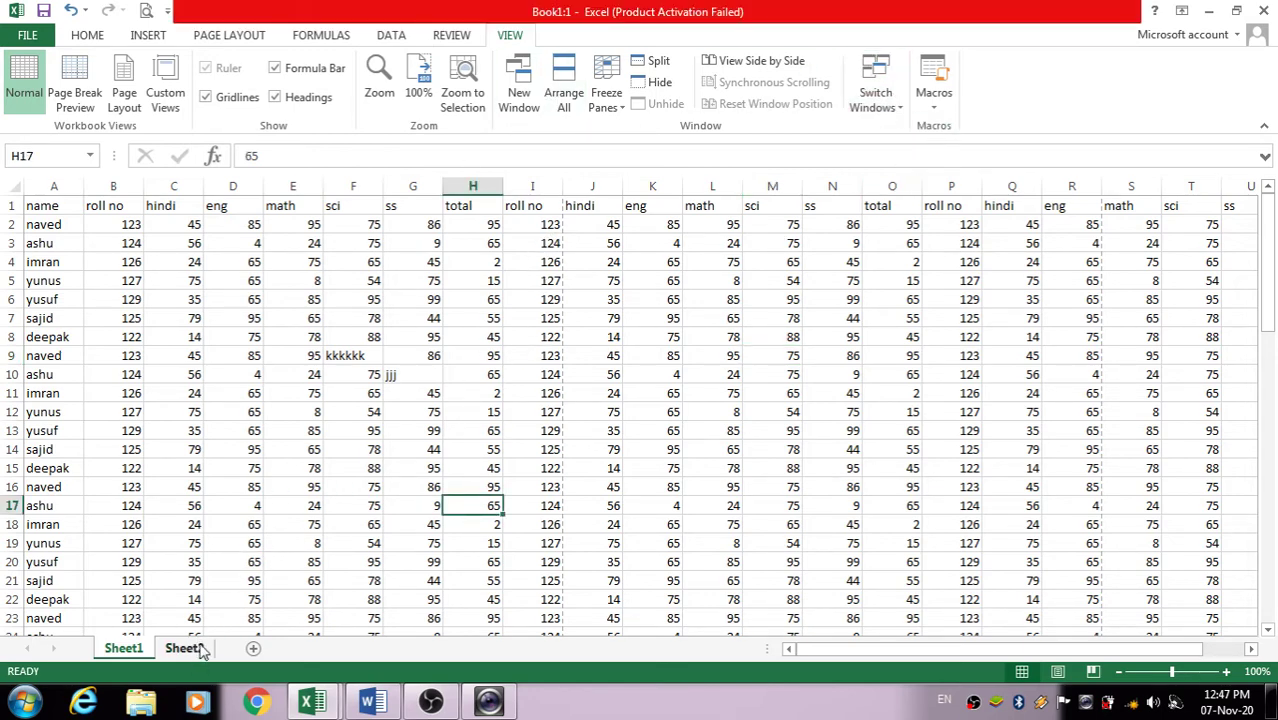
click(203, 649)
Alternate twice between the Book1:2 and Book1:1 windows to compare their sheets, finishing in Book1:1
click(875, 97)
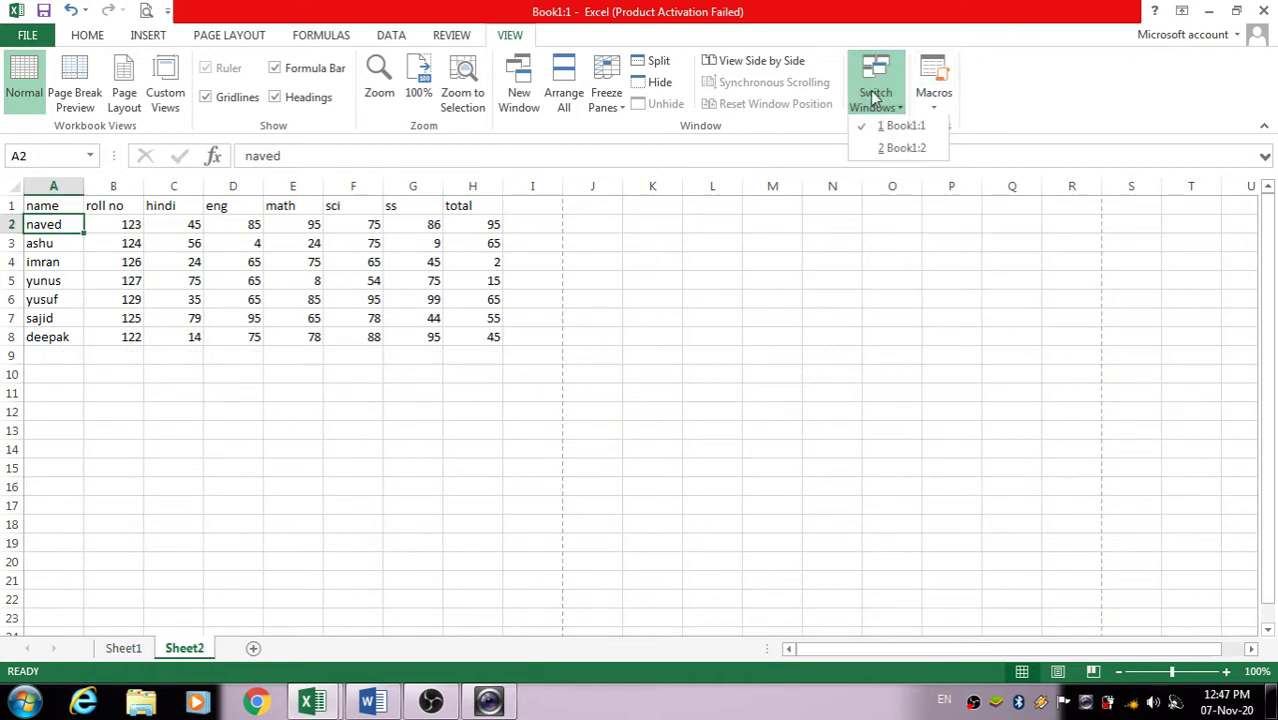
click(901, 148)
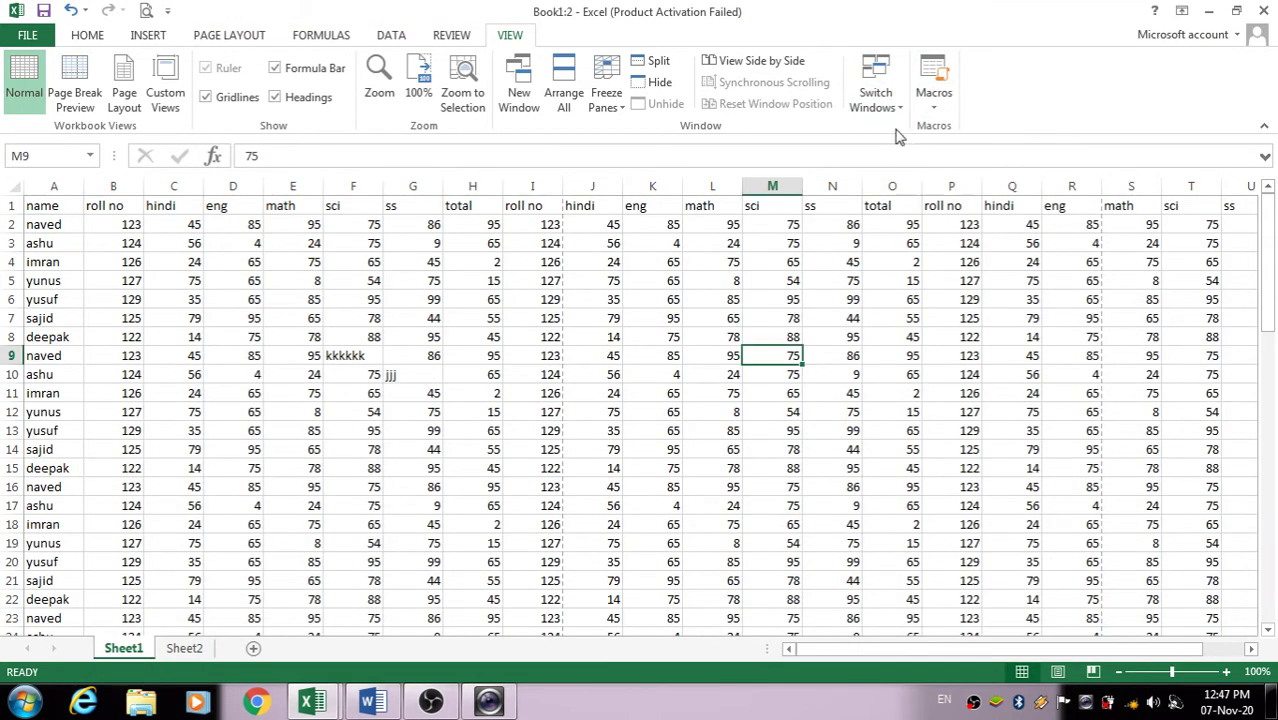
click(880, 98)
click(922, 127)
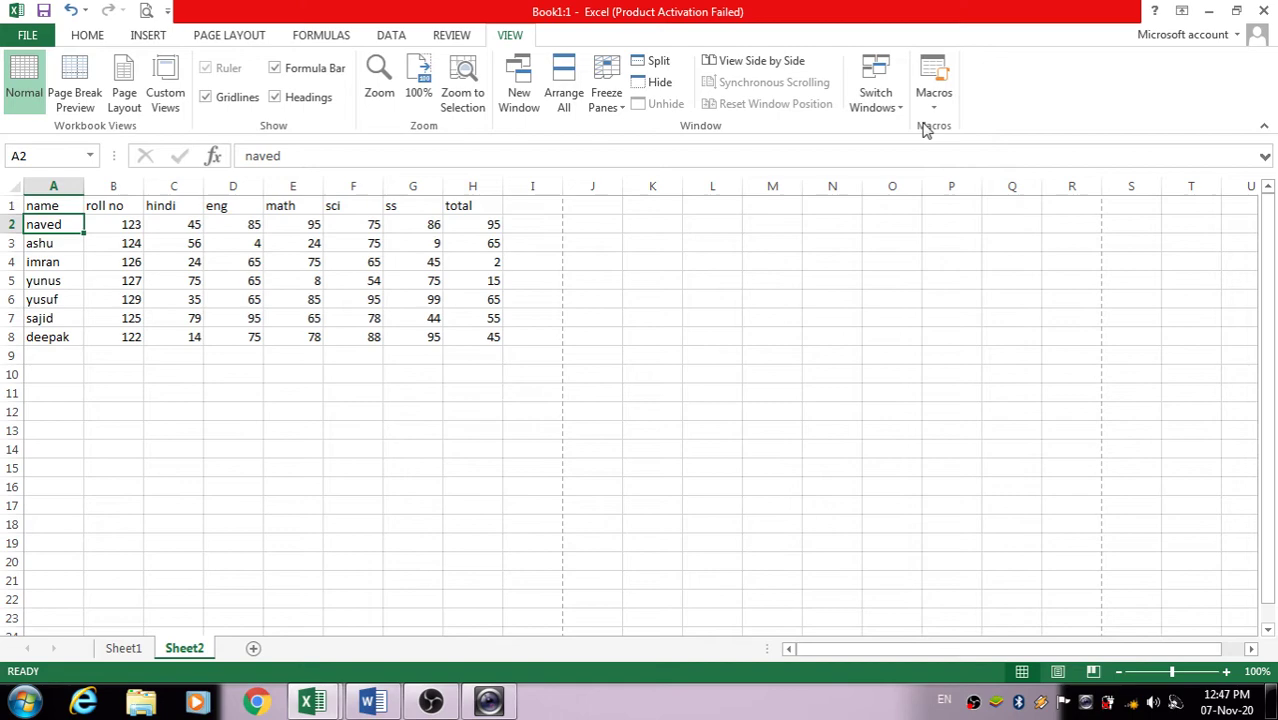
click(876, 97)
click(901, 149)
click(876, 97)
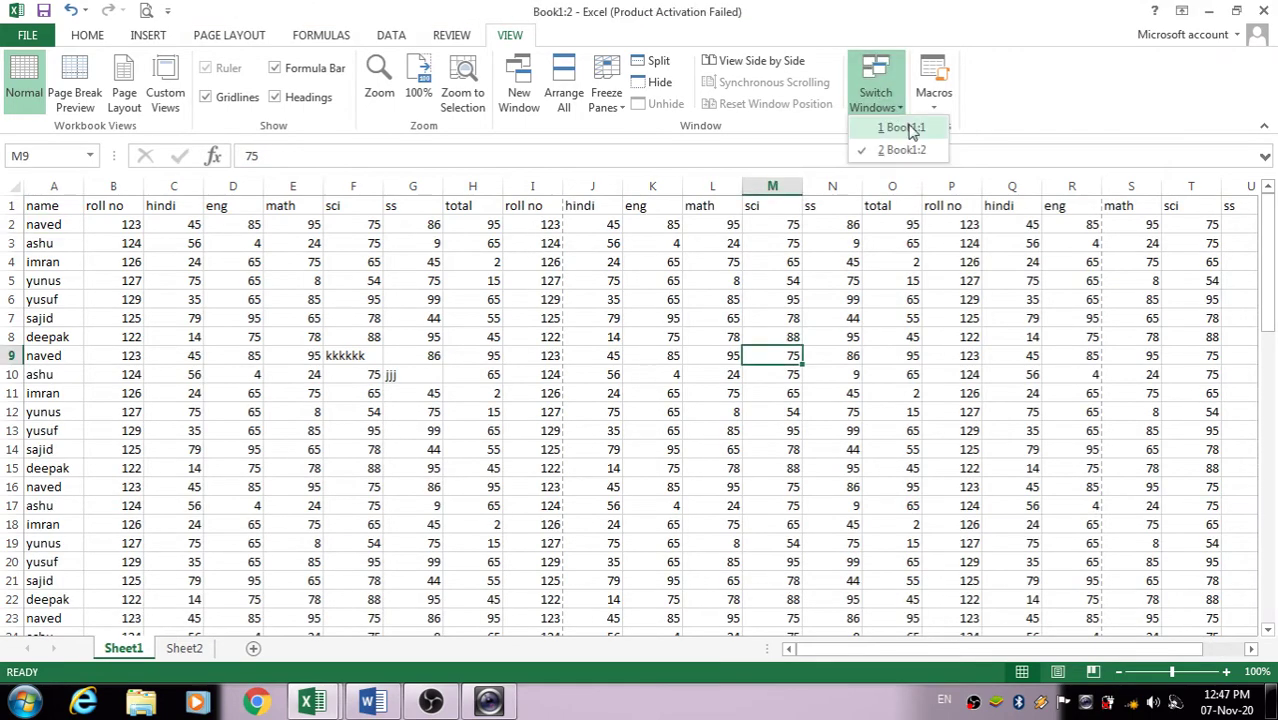
click(910, 128)
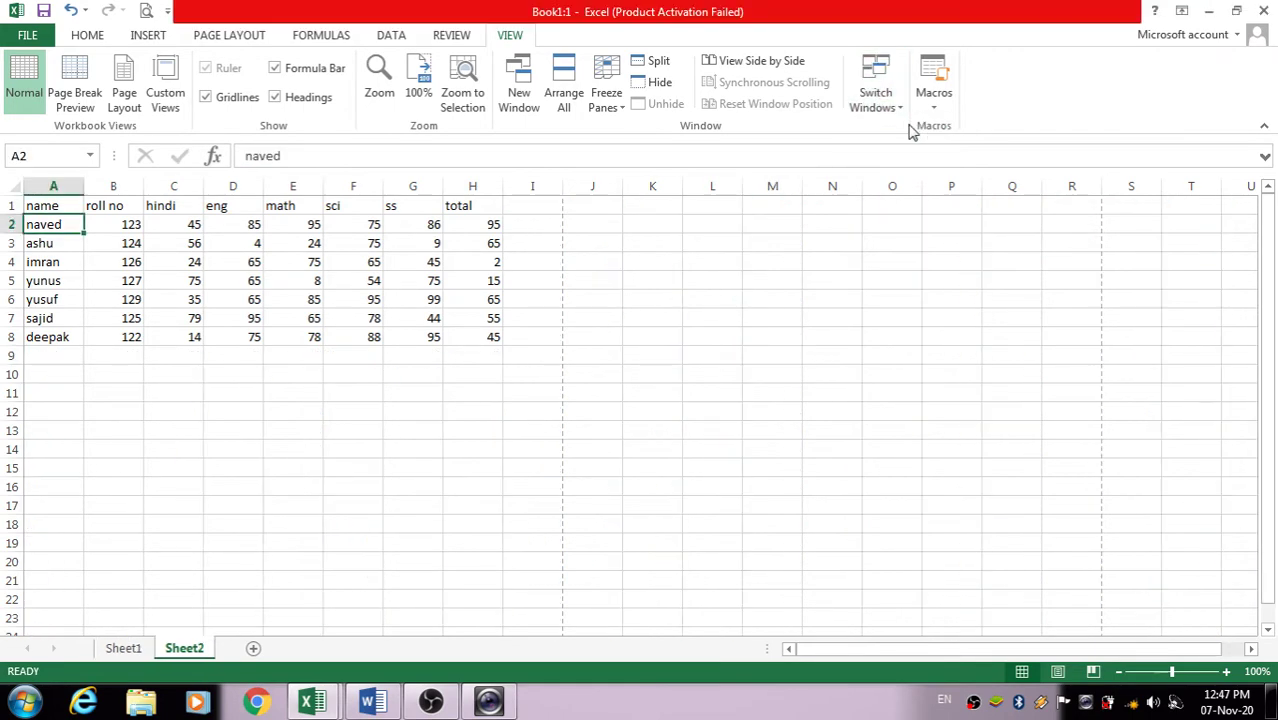
Zoom Sheet2 to the selected cell and return the zoom to 100%
click(476, 90)
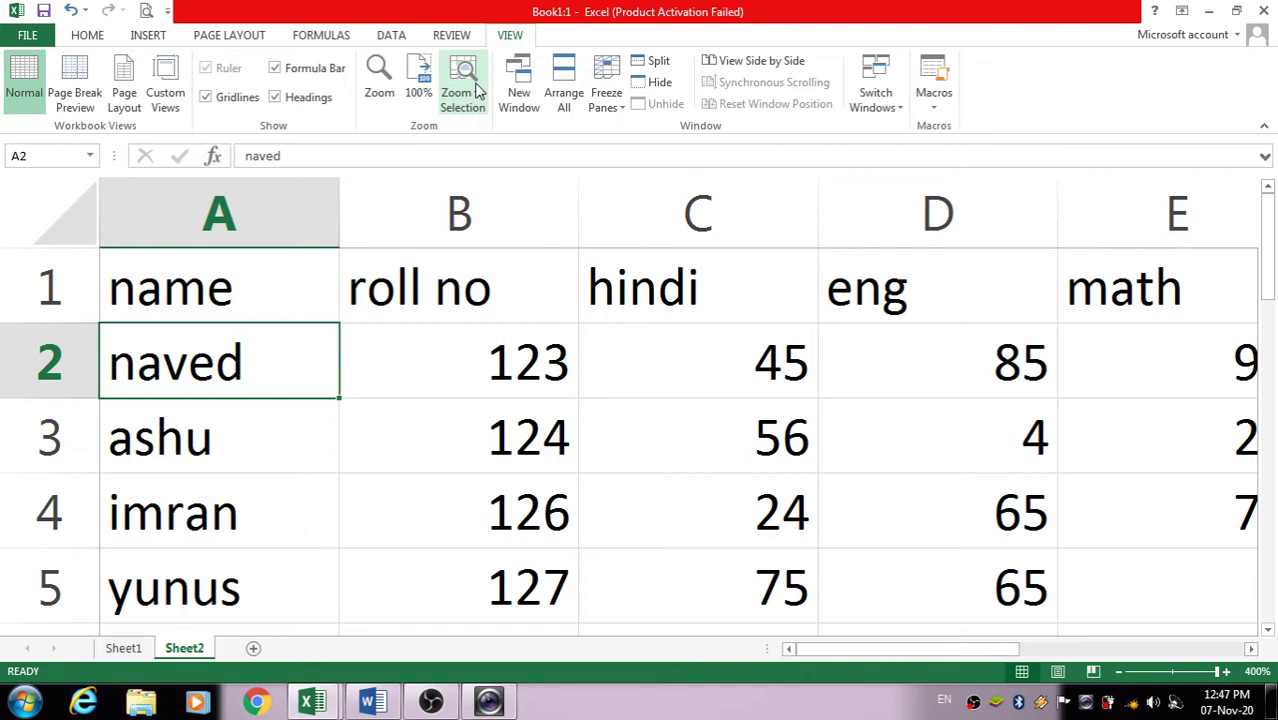
click(418, 80)
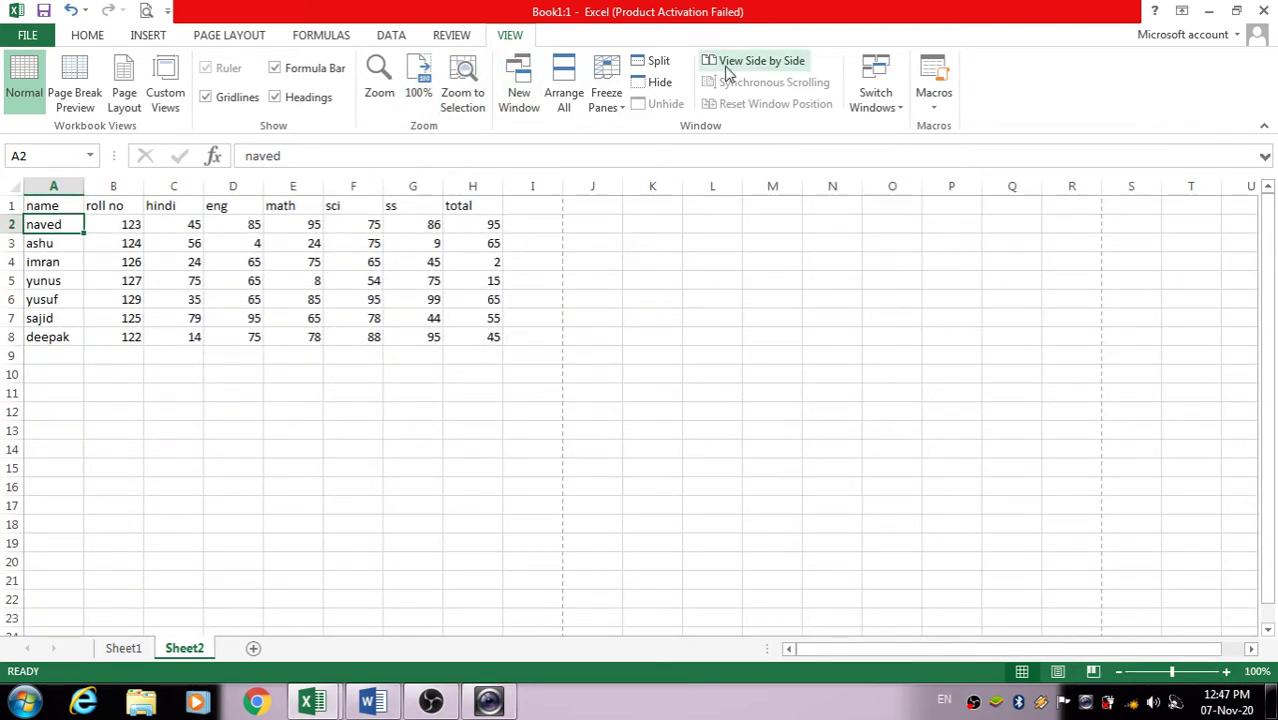
Create another new window of the workbook and return to the Book1:1 window
click(517, 95)
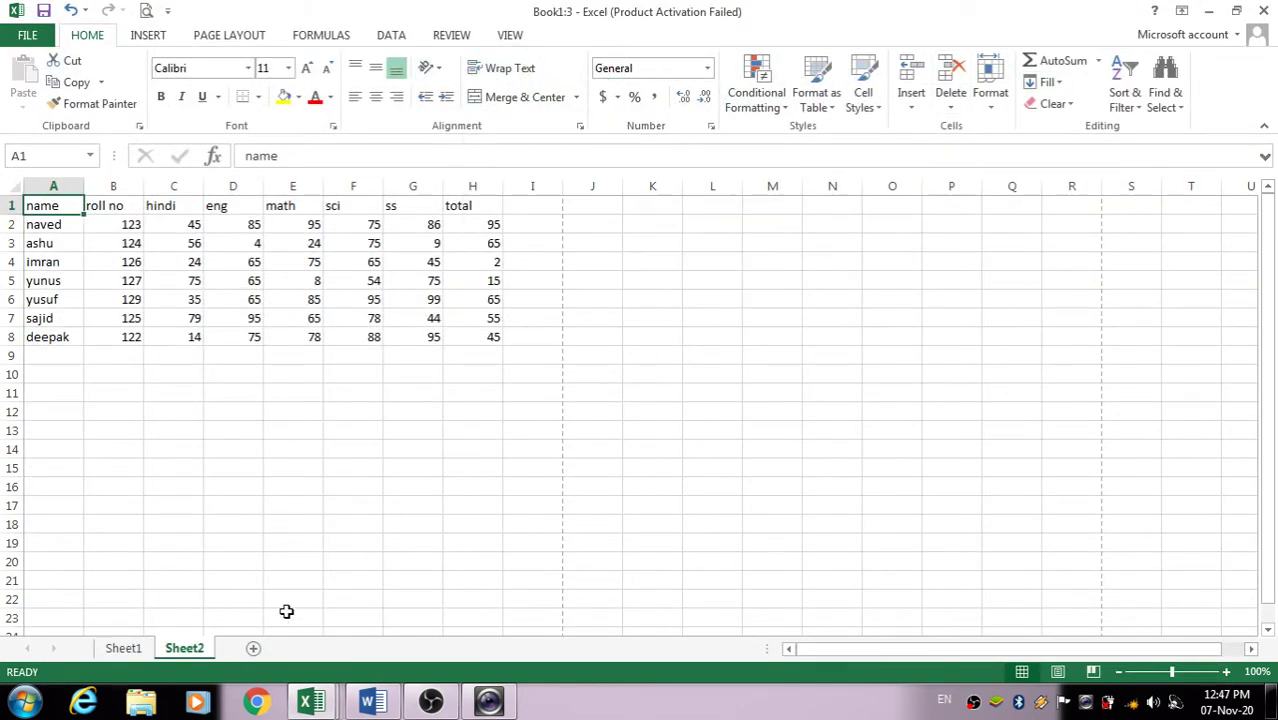
mouse_move(307, 705)
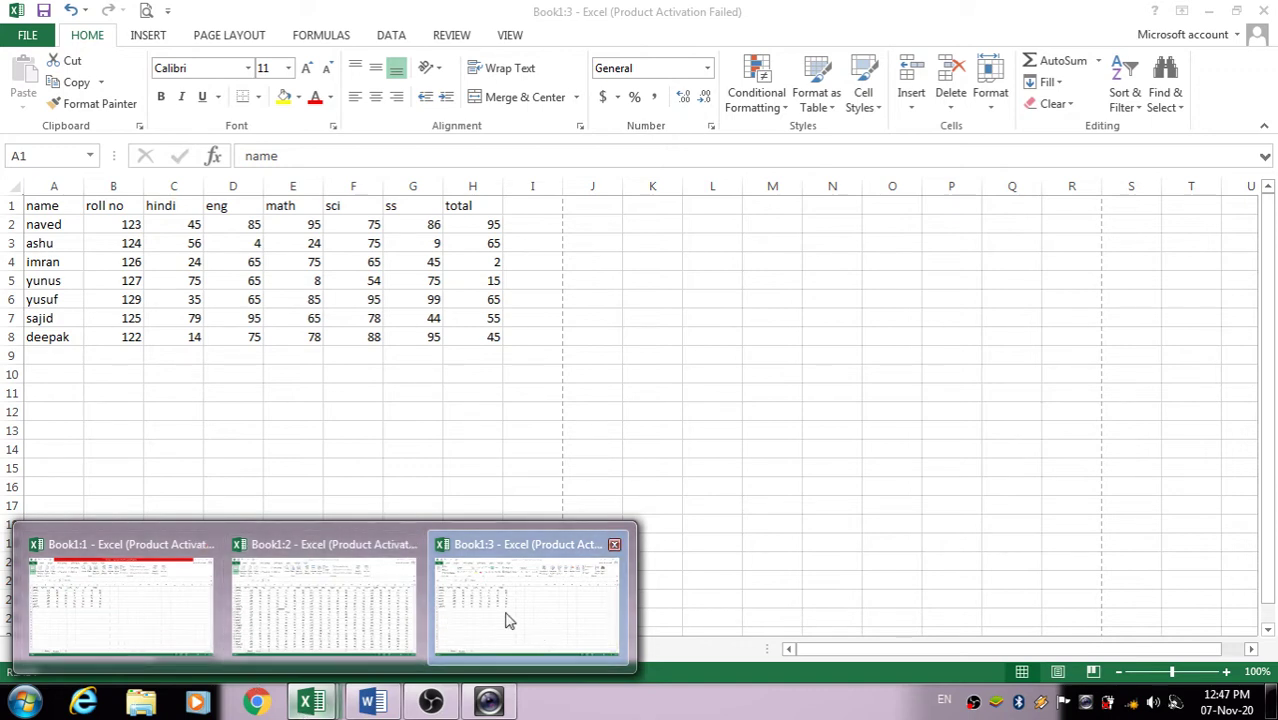
click(183, 612)
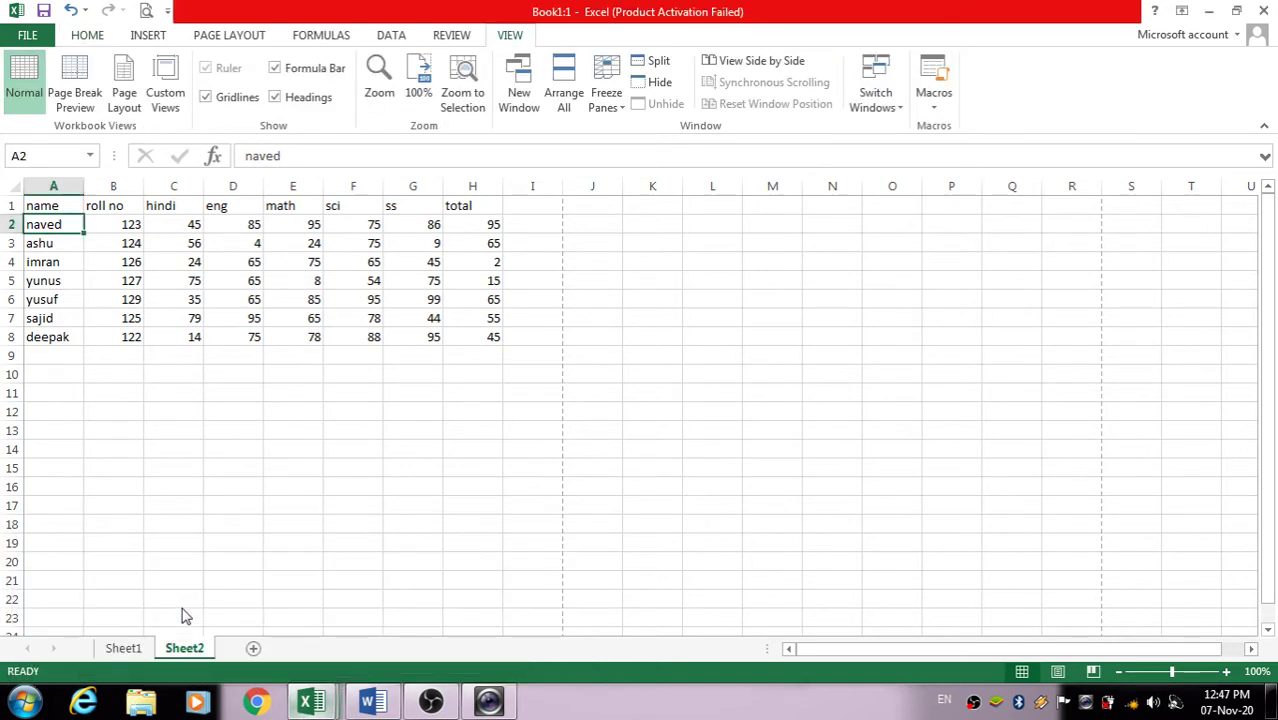
Switch through the open windows from Book1:1 to Book1:3, Book1:2, and back to Book1:1
click(873, 104)
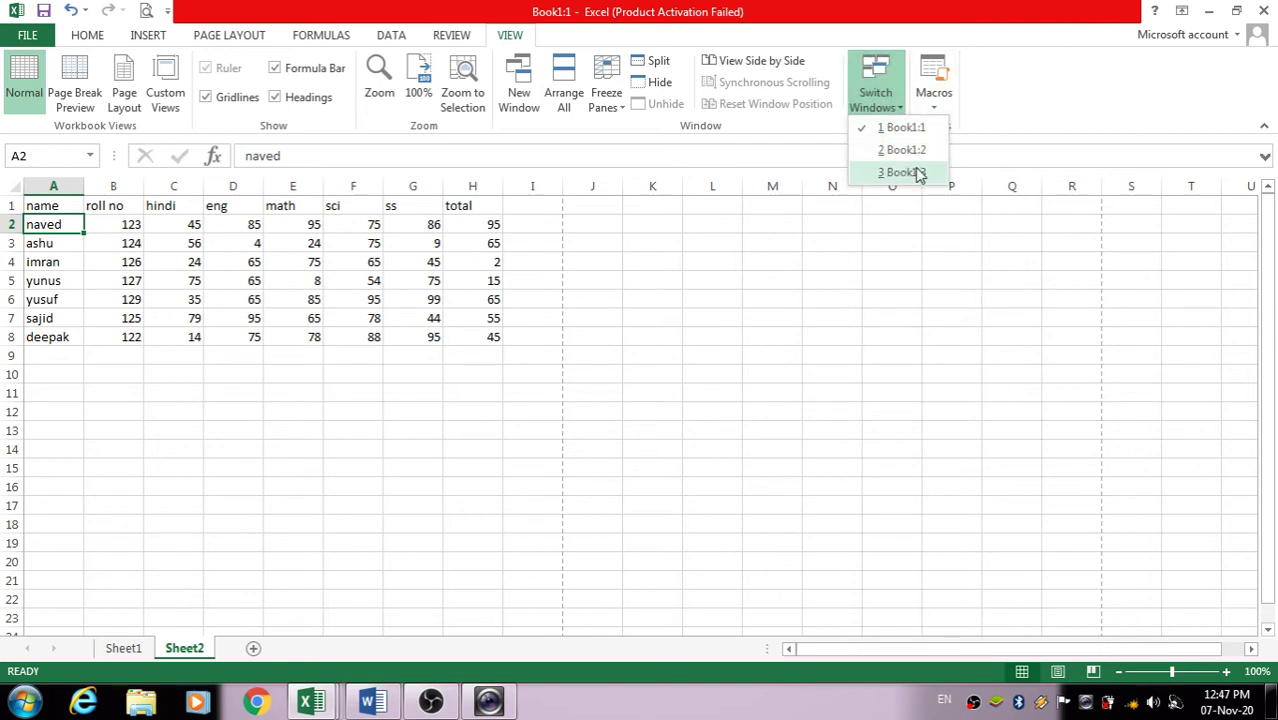
click(903, 172)
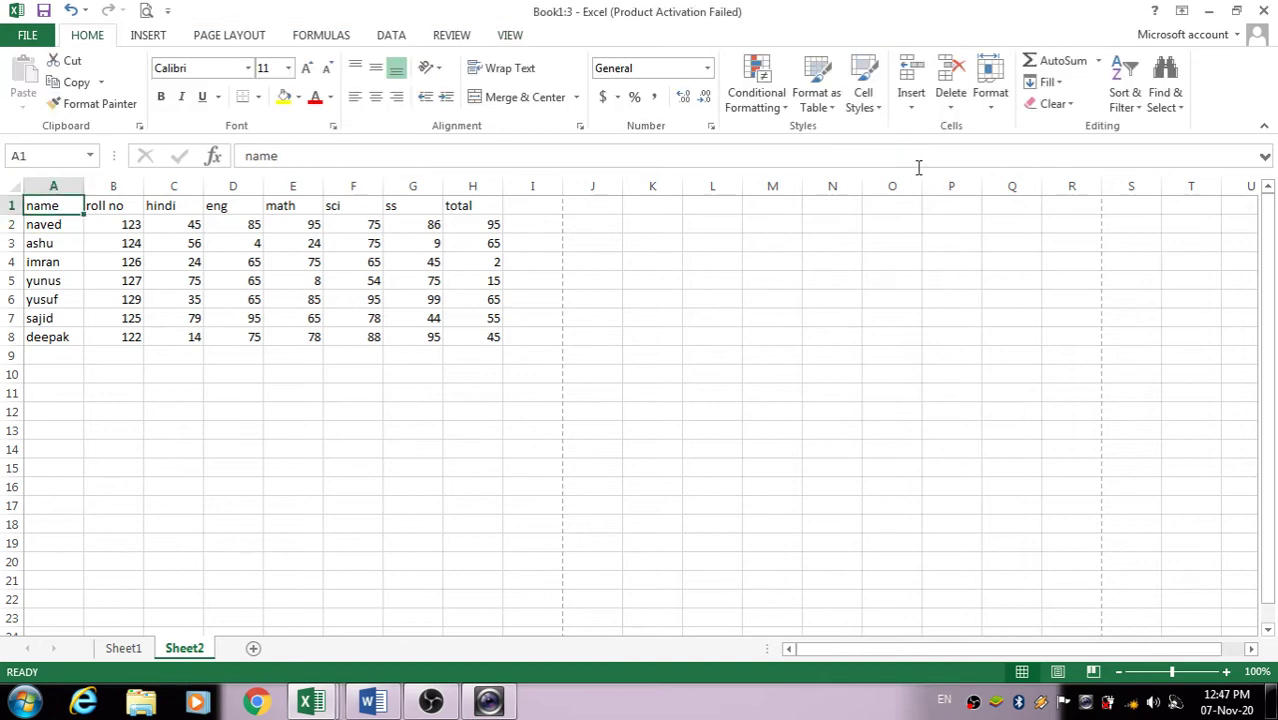
click(522, 36)
click(887, 108)
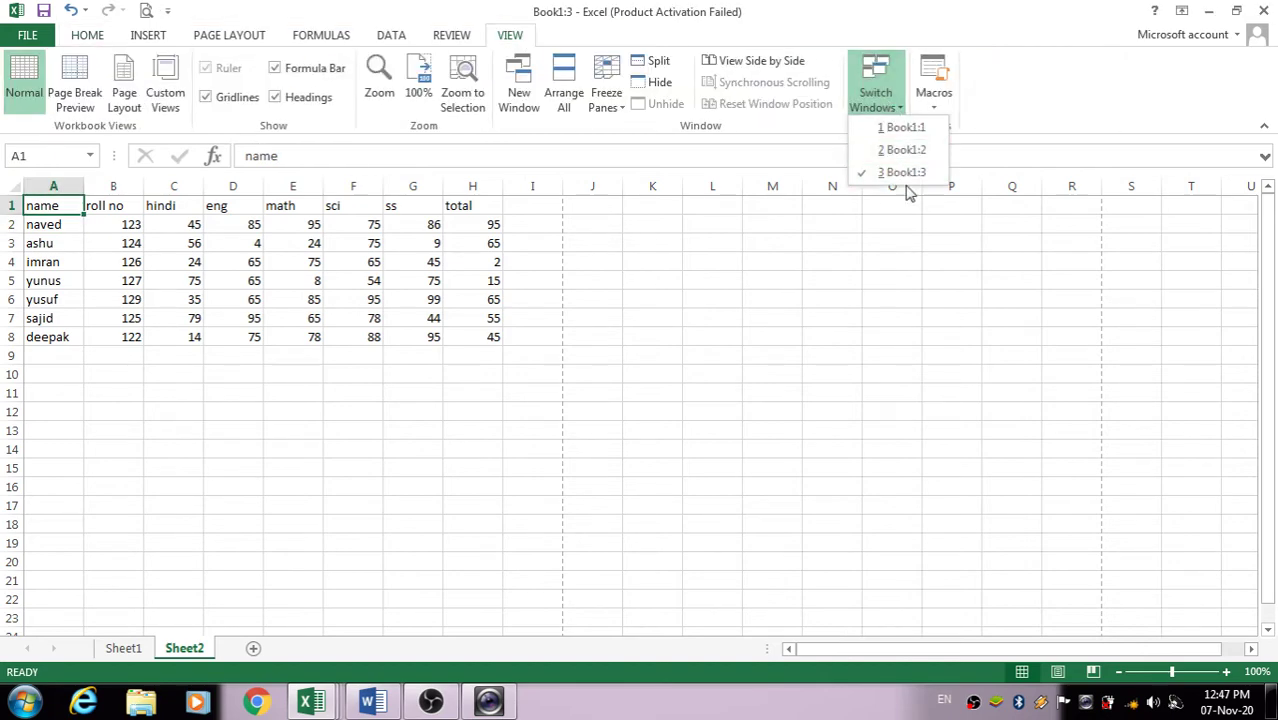
click(905, 152)
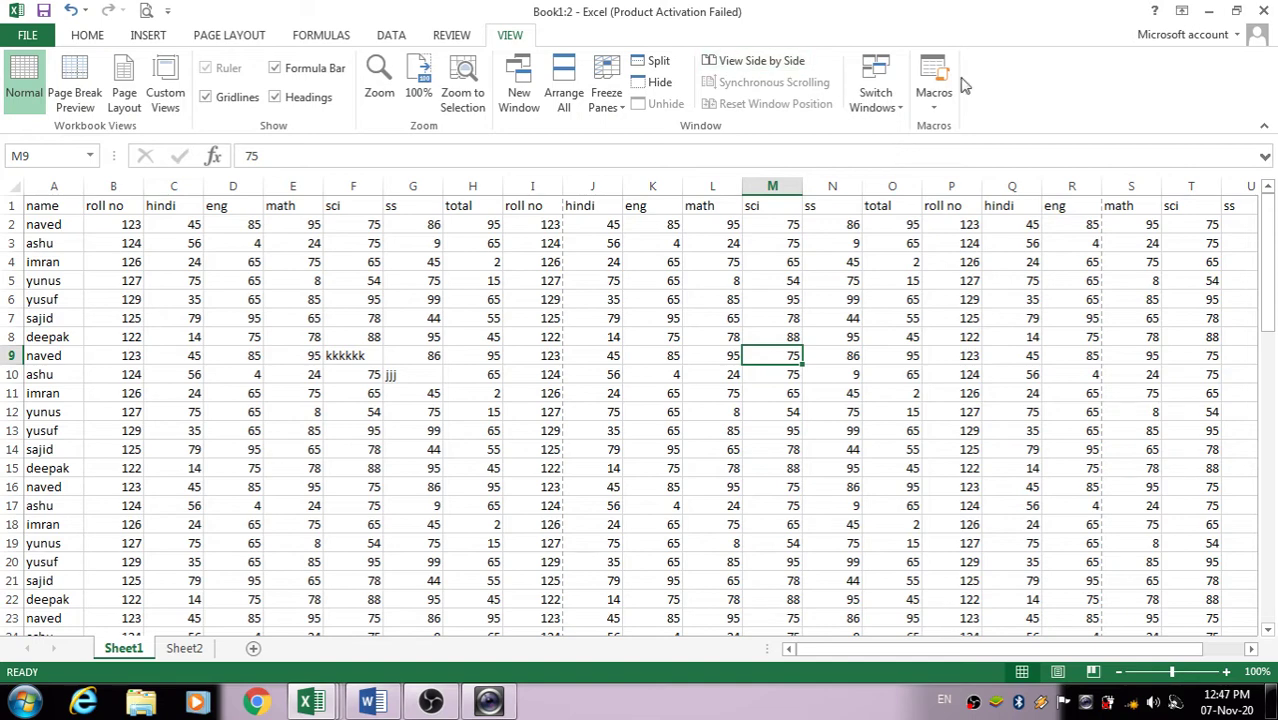
click(876, 100)
click(905, 128)
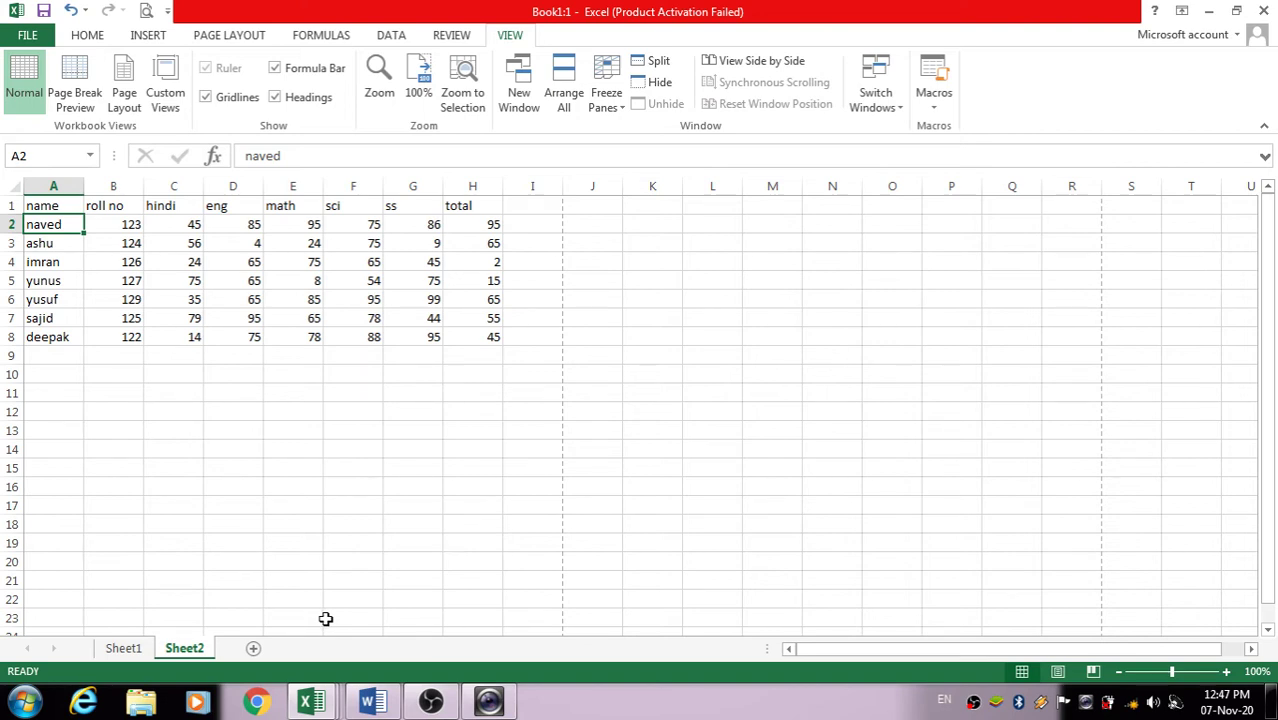
Add a new worksheet after Sheet2, and view the Macro dialog before closing it
click(253, 649)
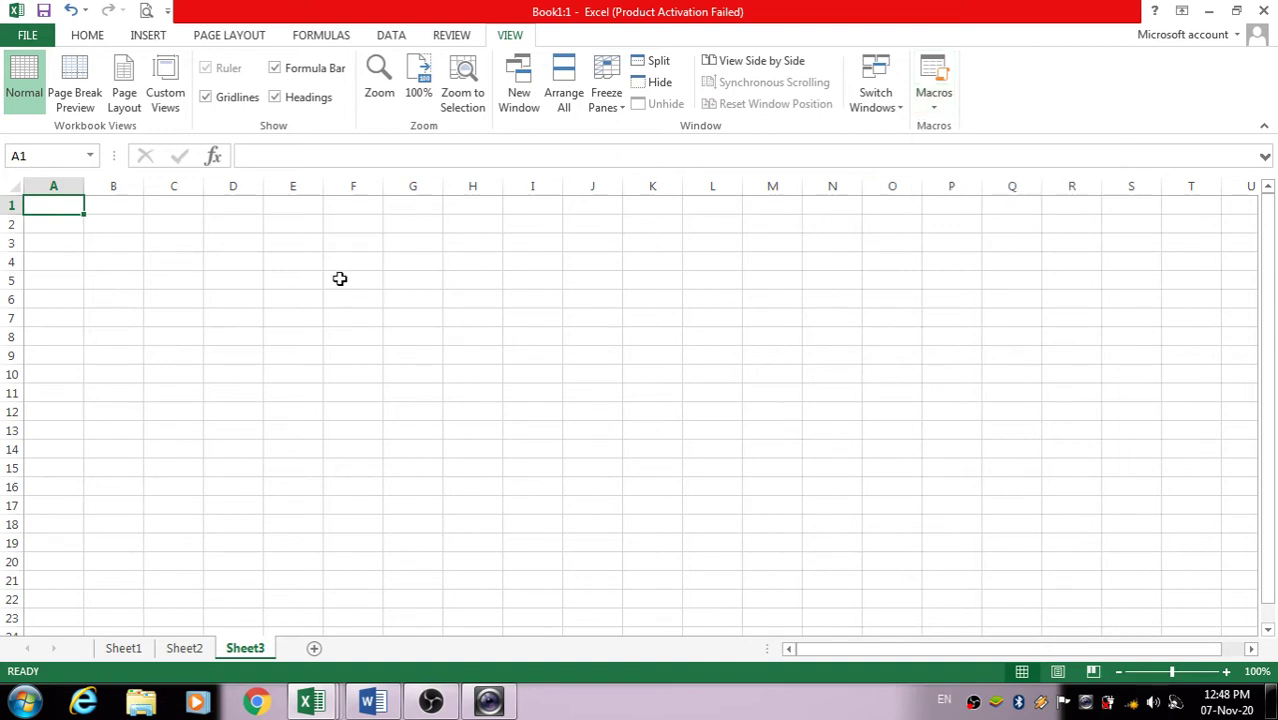
click(933, 78)
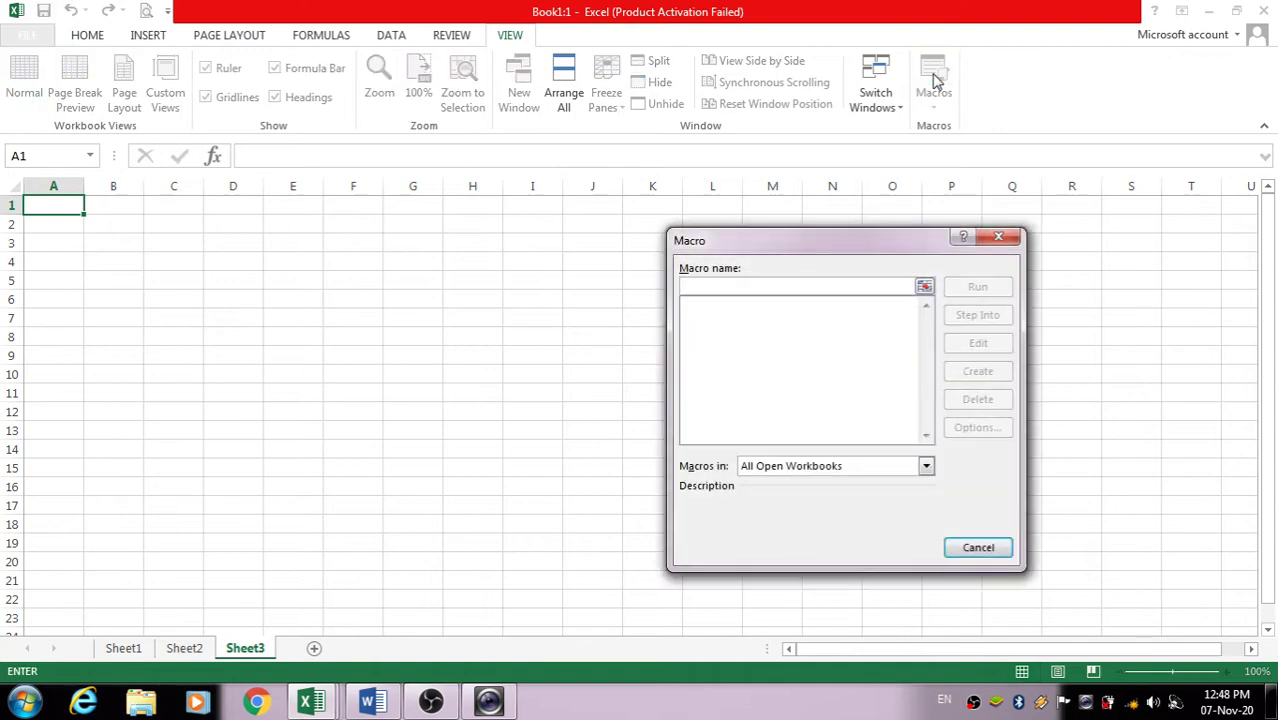
click(999, 237)
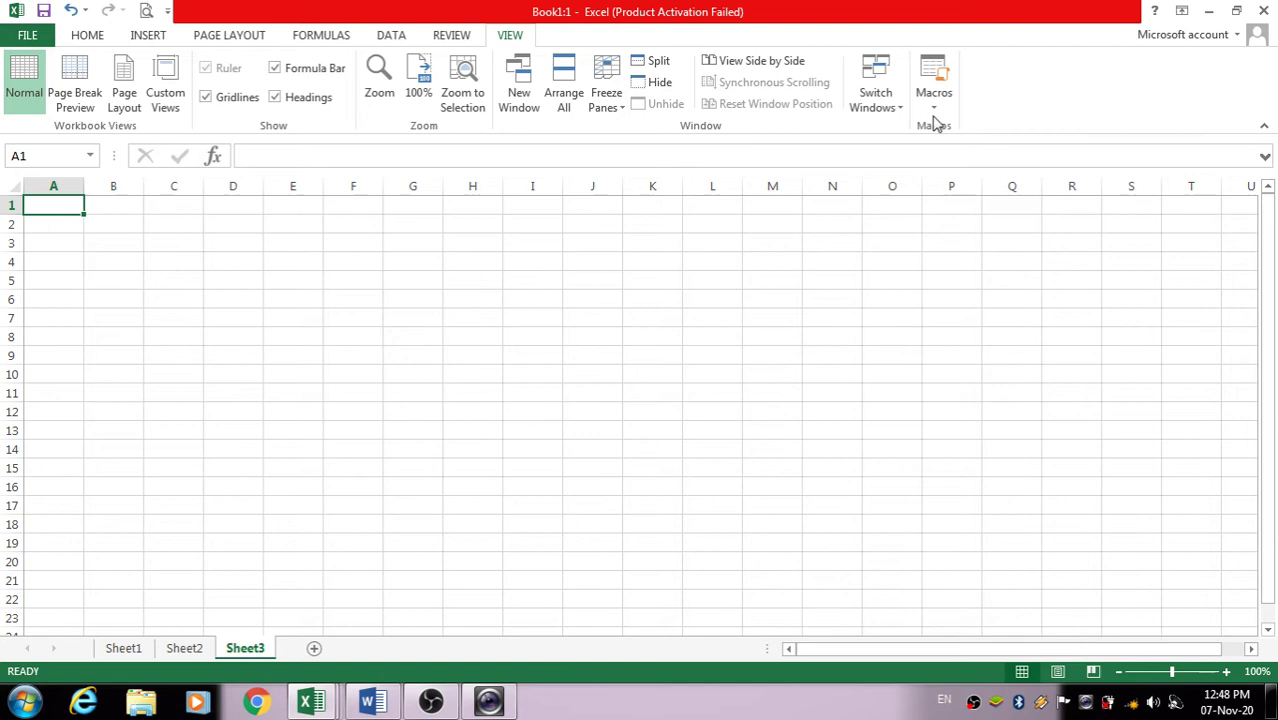
click(27, 36)
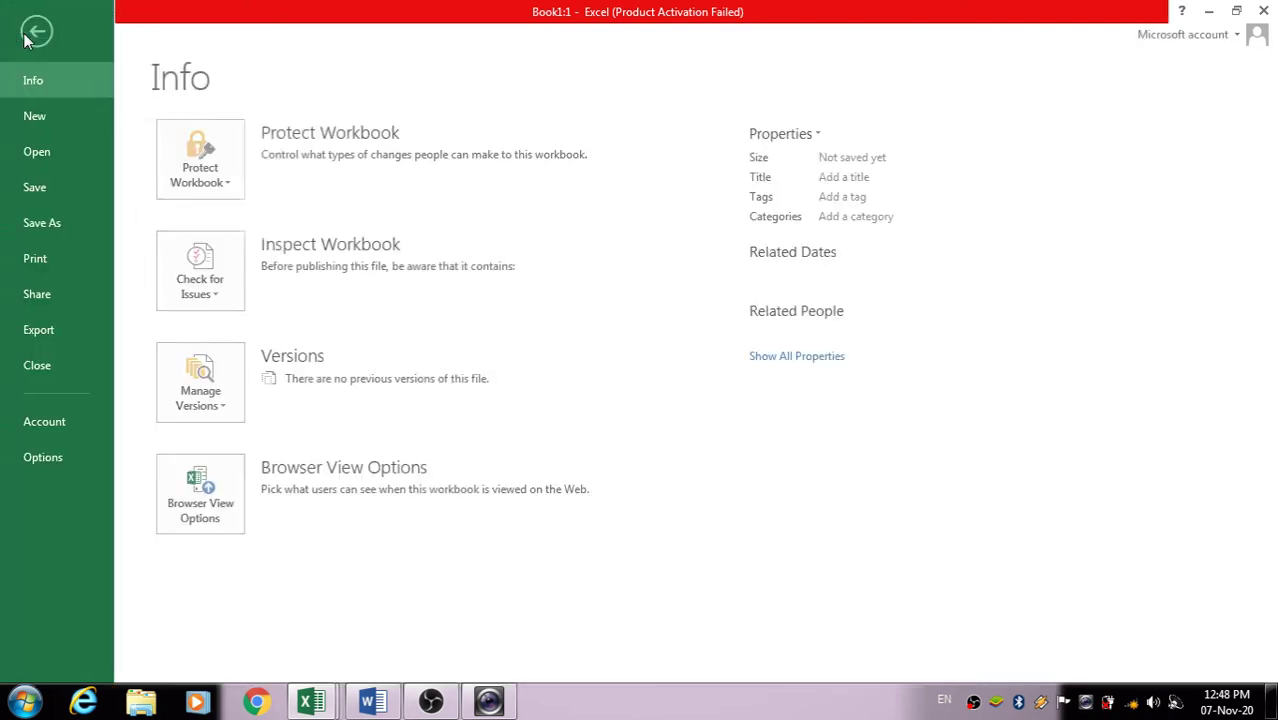
click(43, 458)
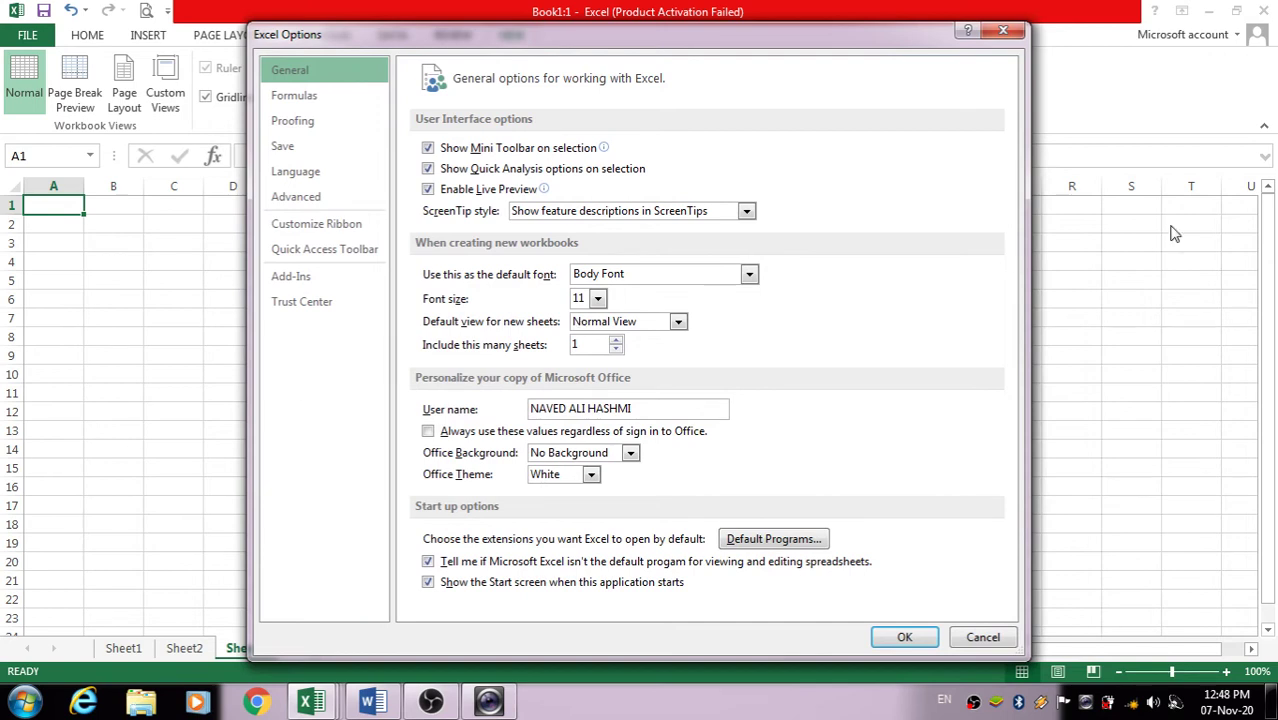
click(1003, 31)
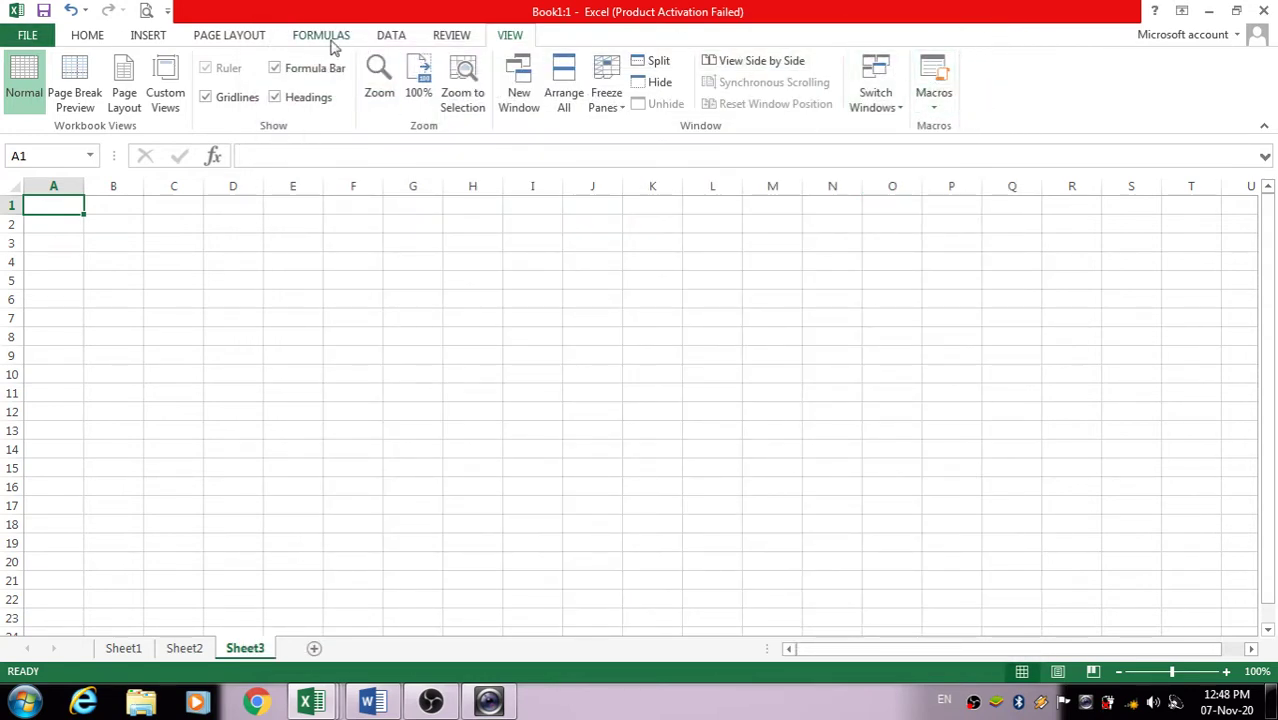
Enable the Developer tab in the ribbon customization options and display its commands
click(31, 37)
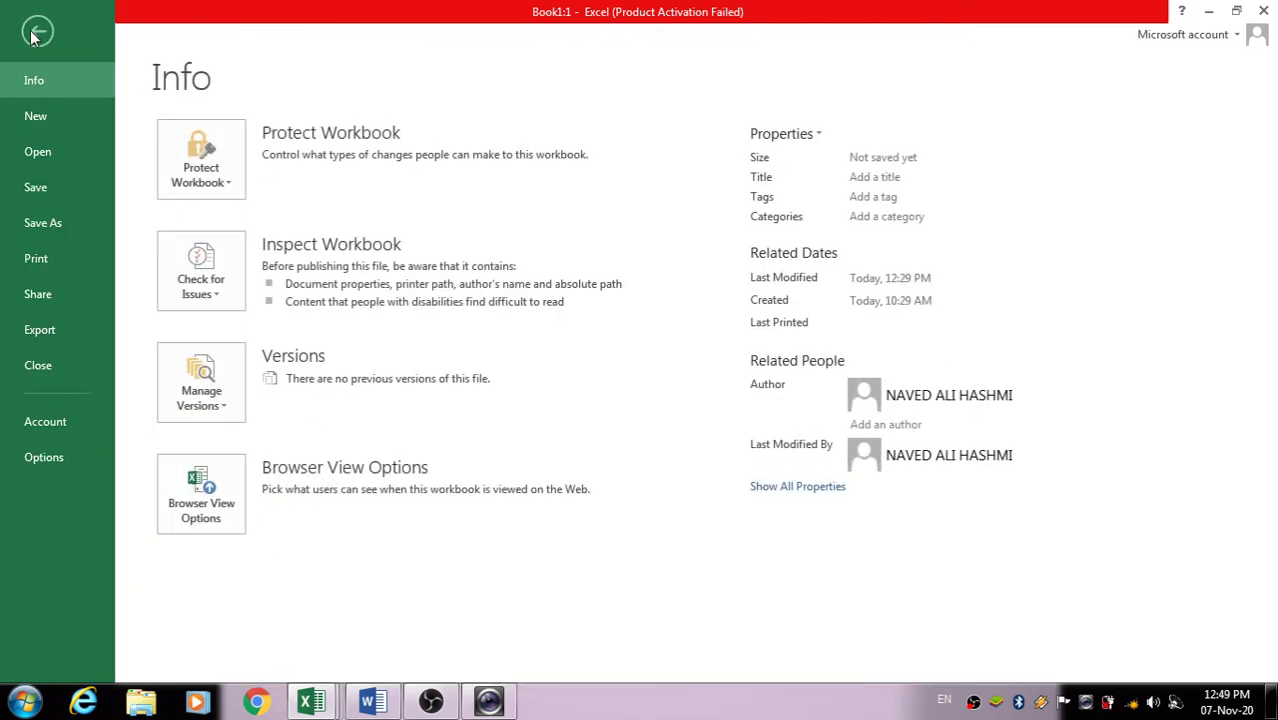
click(30, 457)
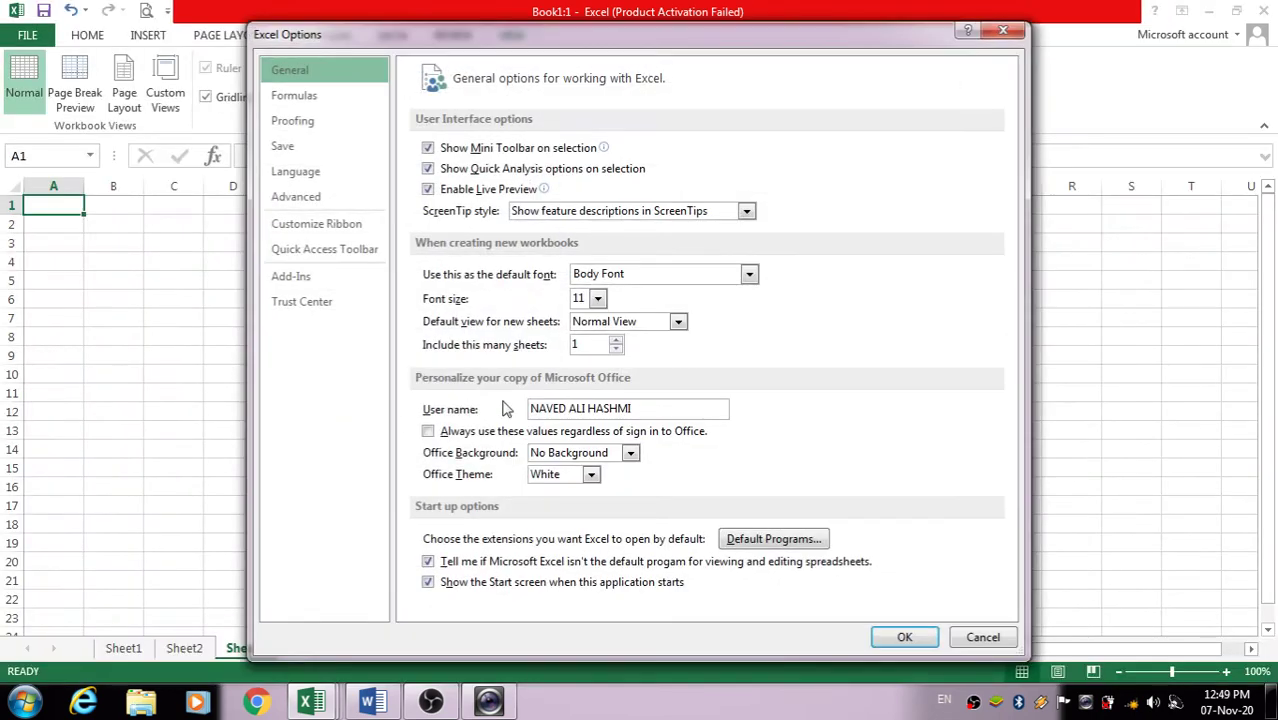
click(316, 226)
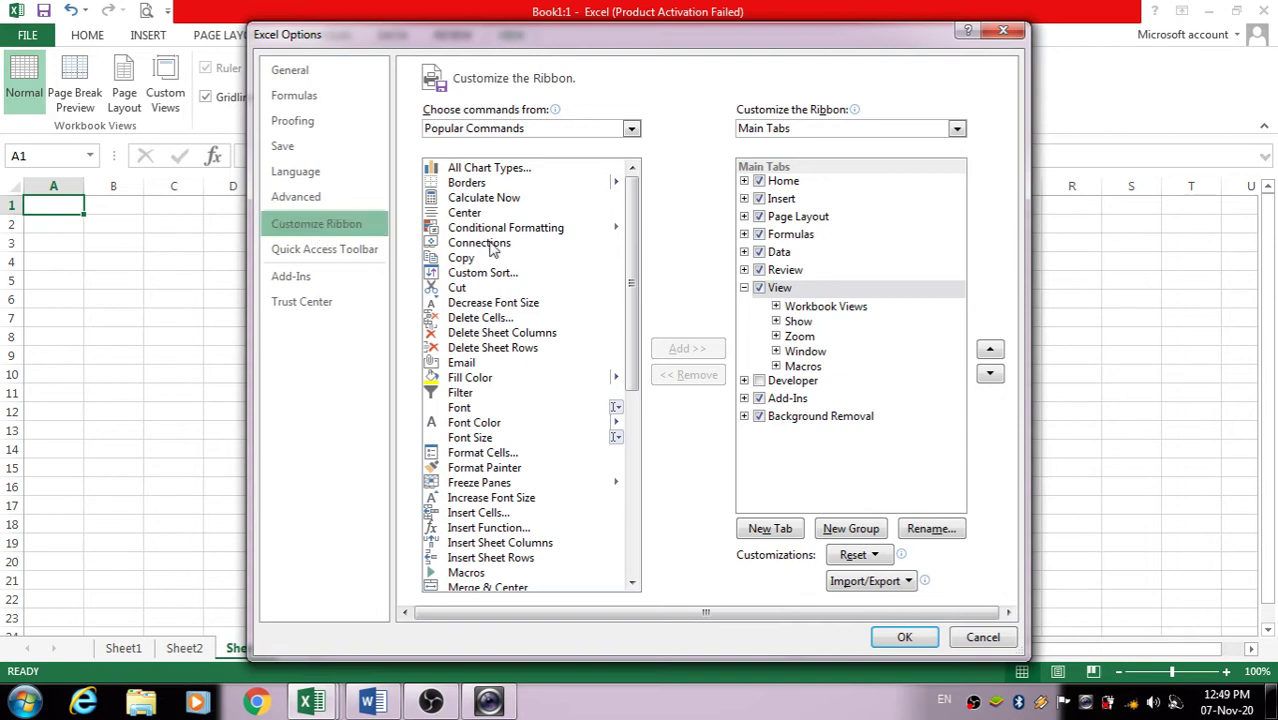
click(803, 367)
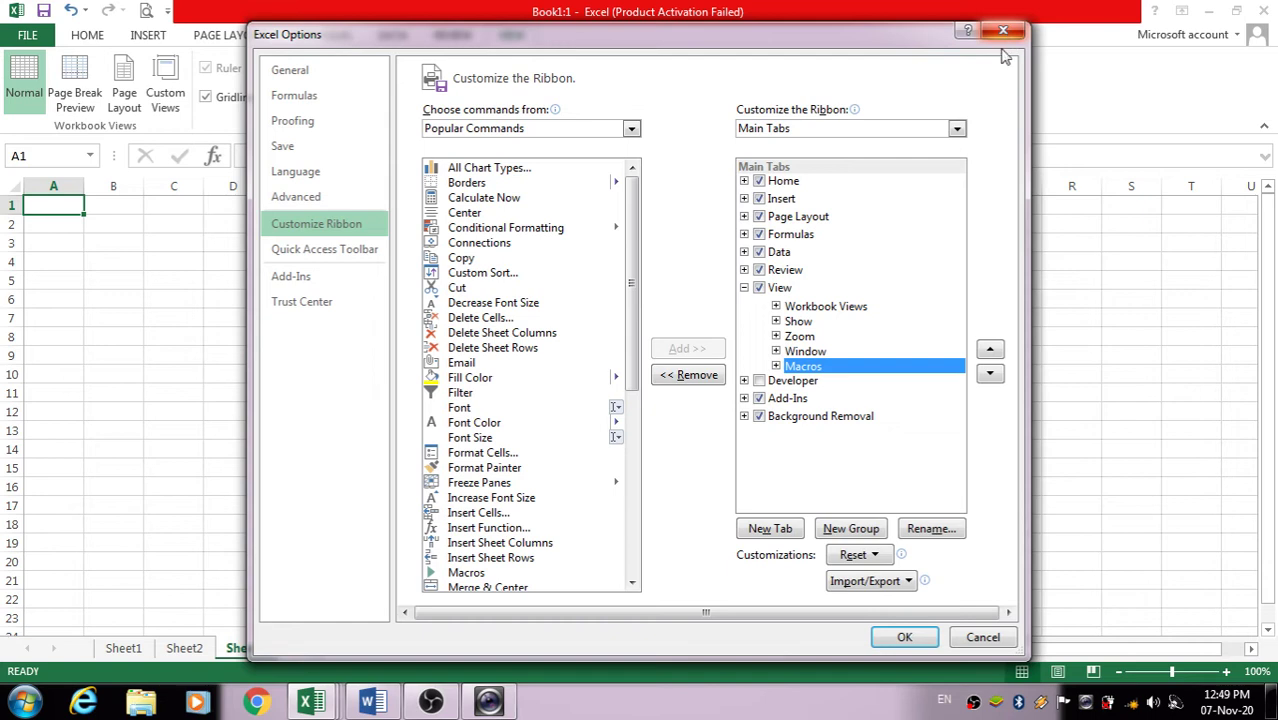
click(763, 381)
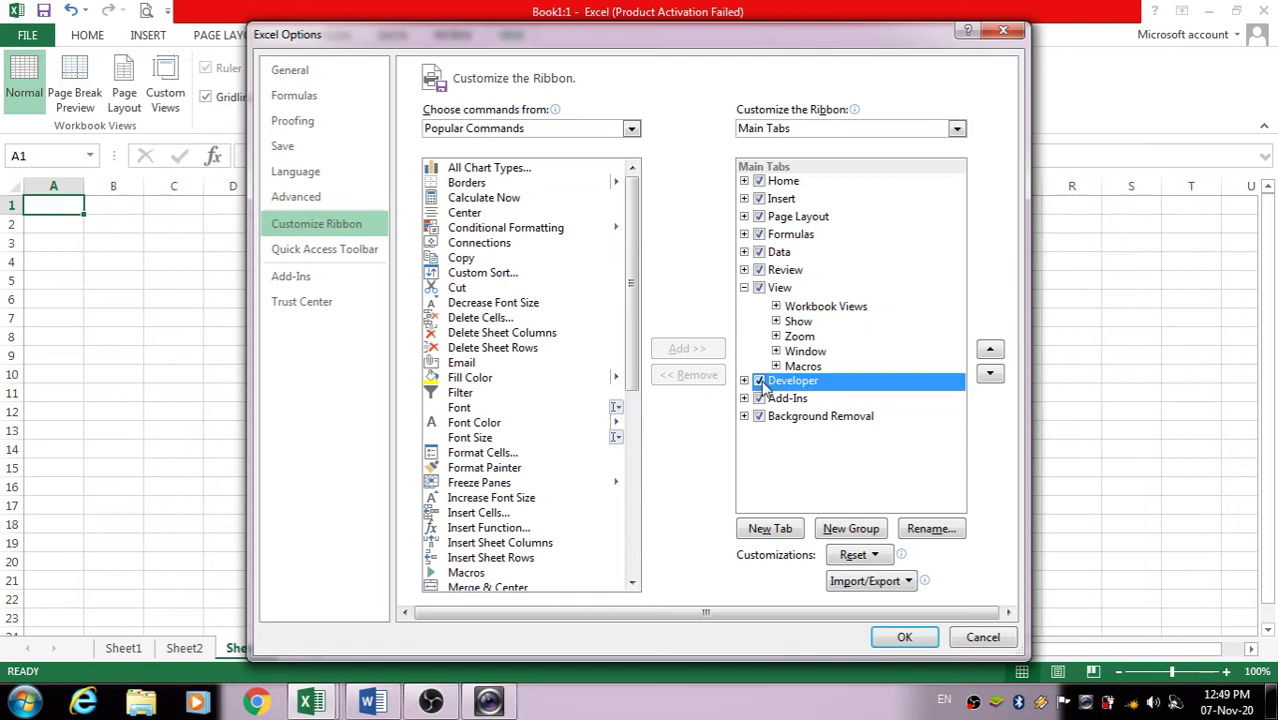
click(899, 632)
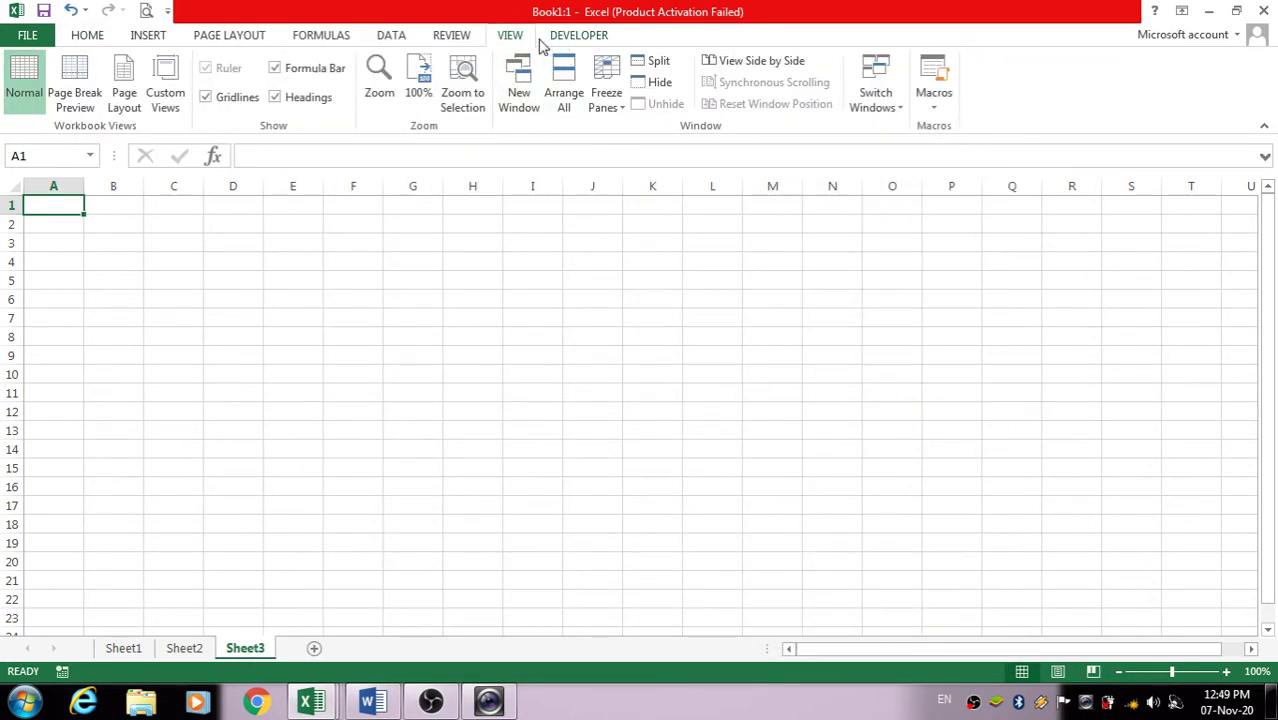
click(576, 36)
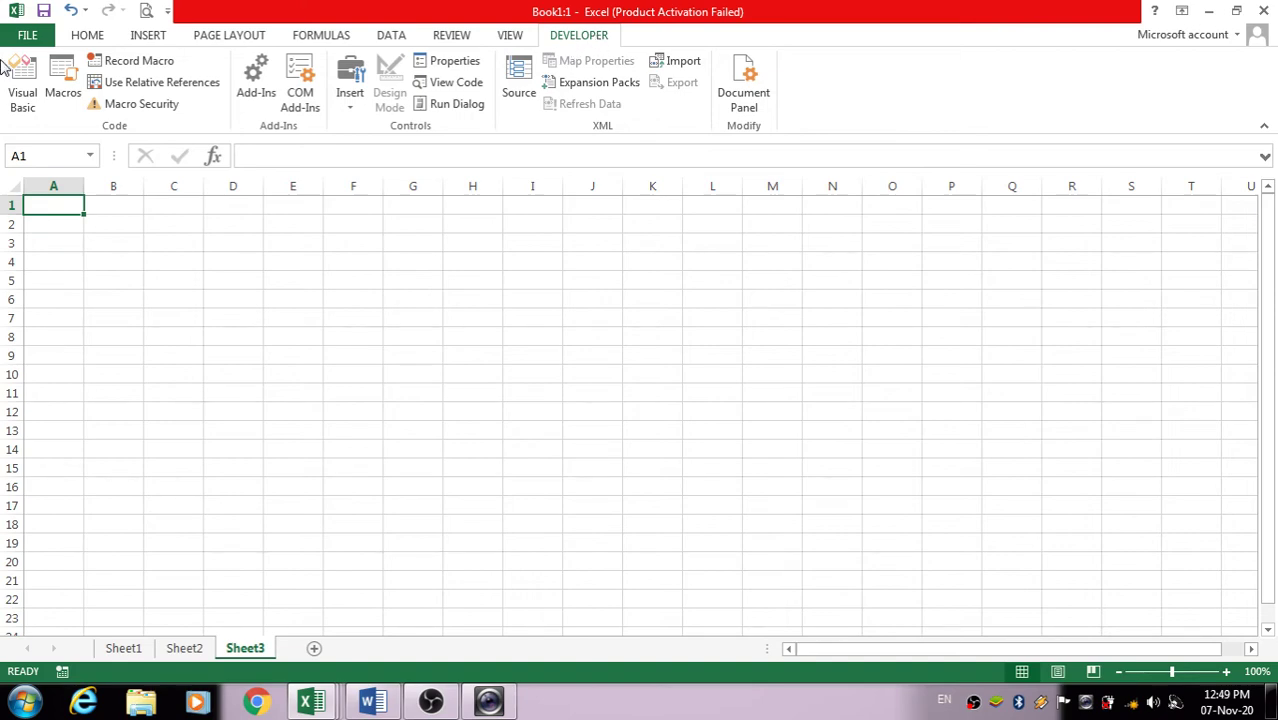
Disable the Developer tab in the ribbon customization options
click(27, 35)
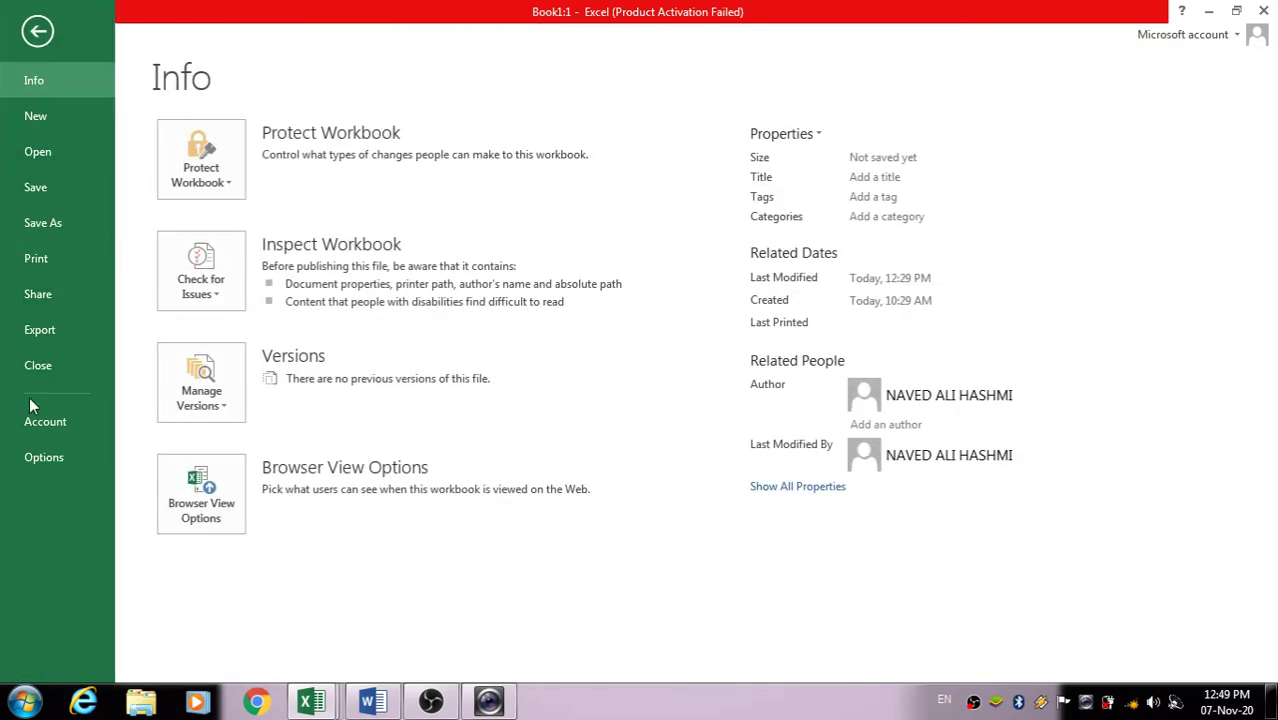
click(33, 456)
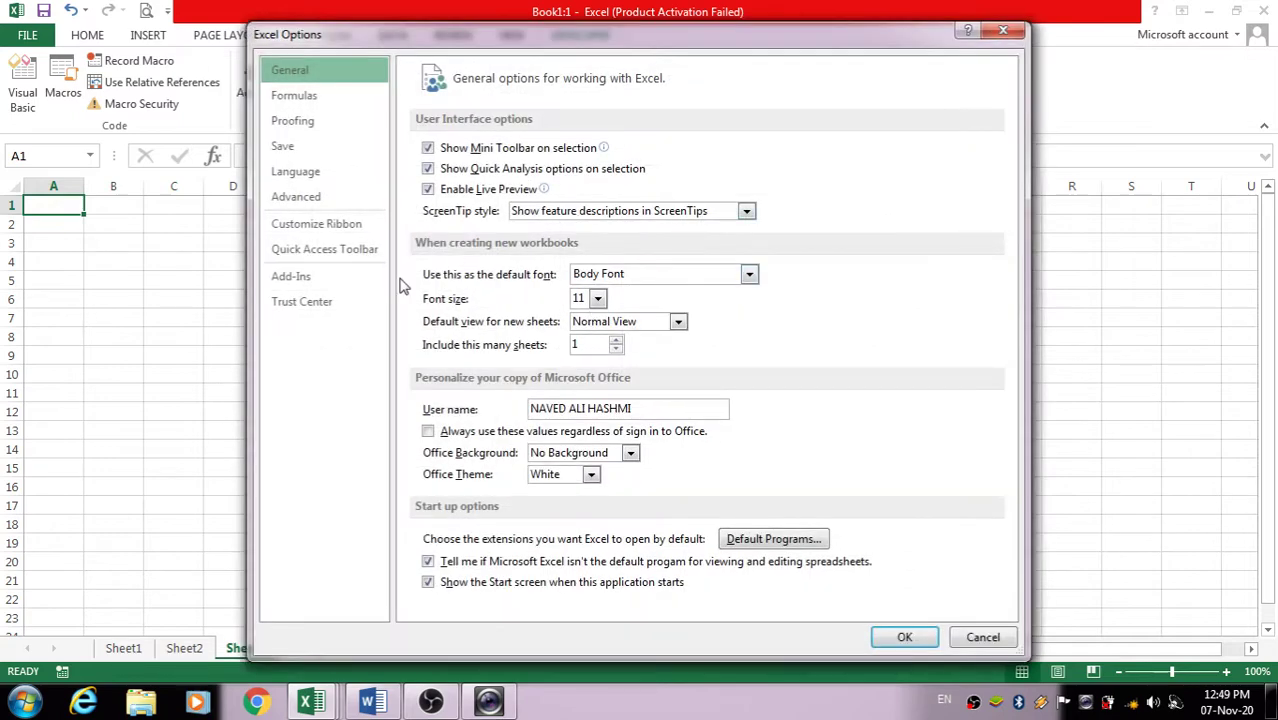
click(320, 226)
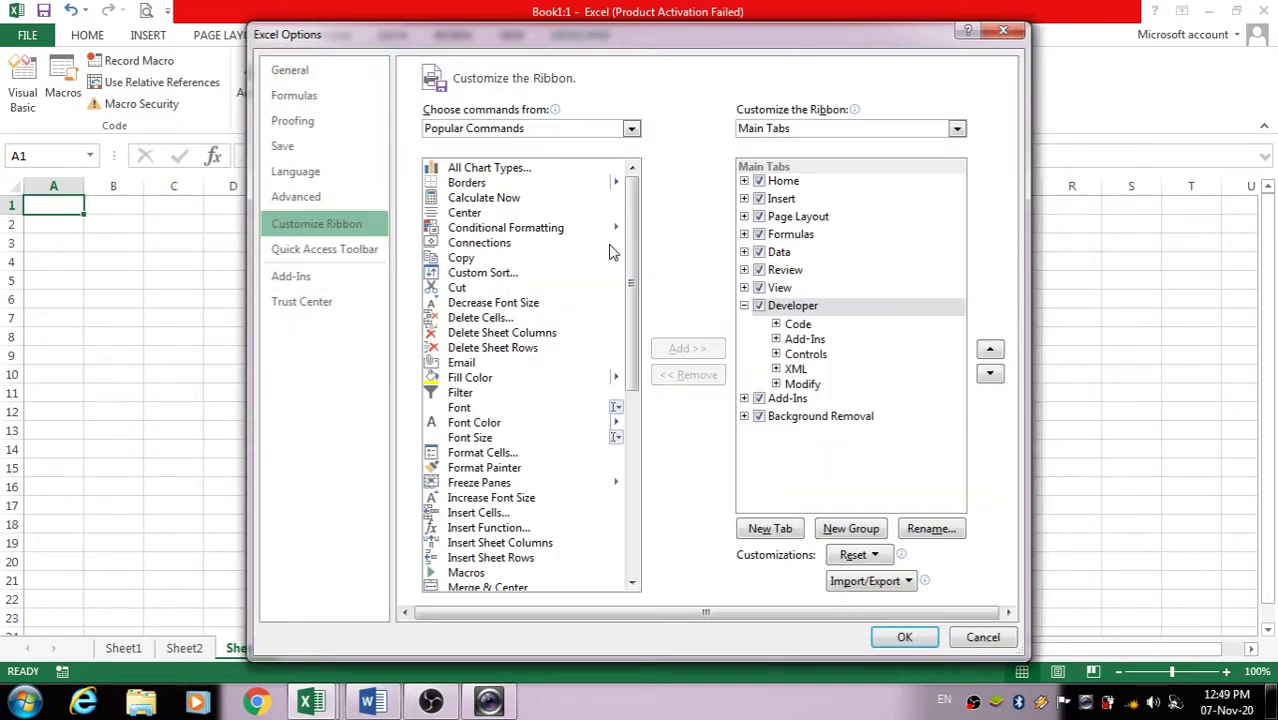
click(758, 305)
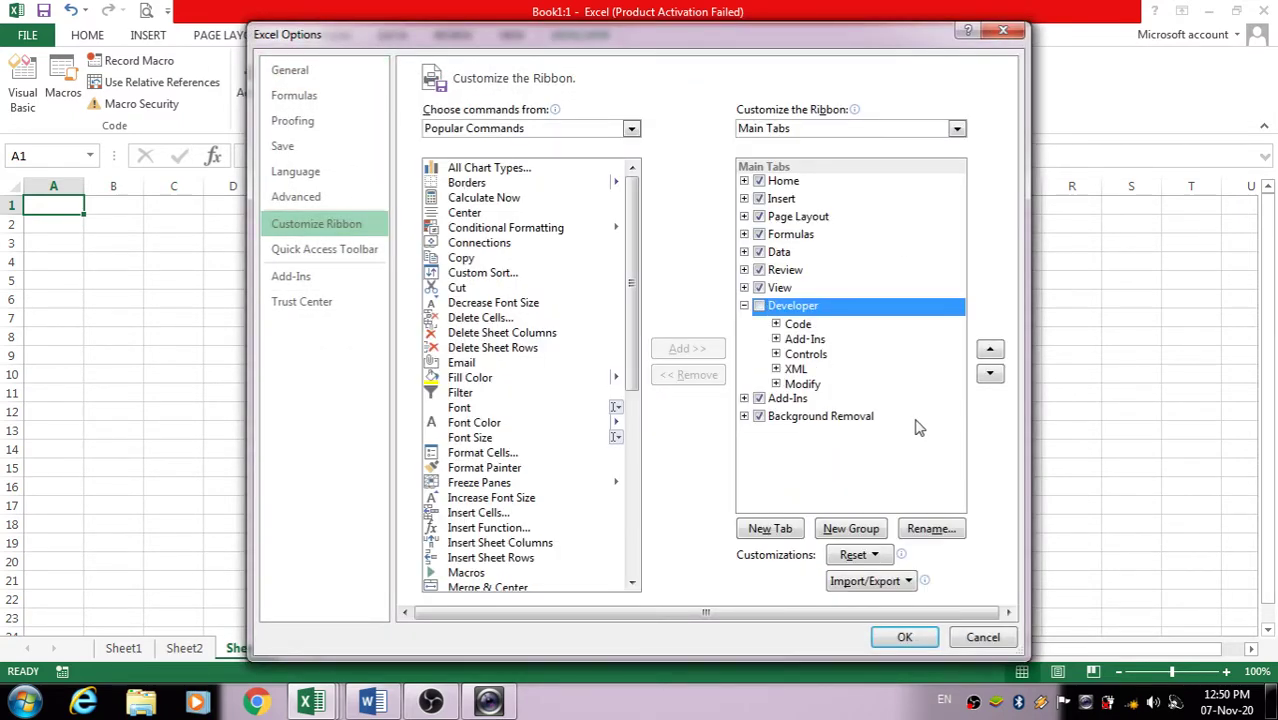
click(900, 637)
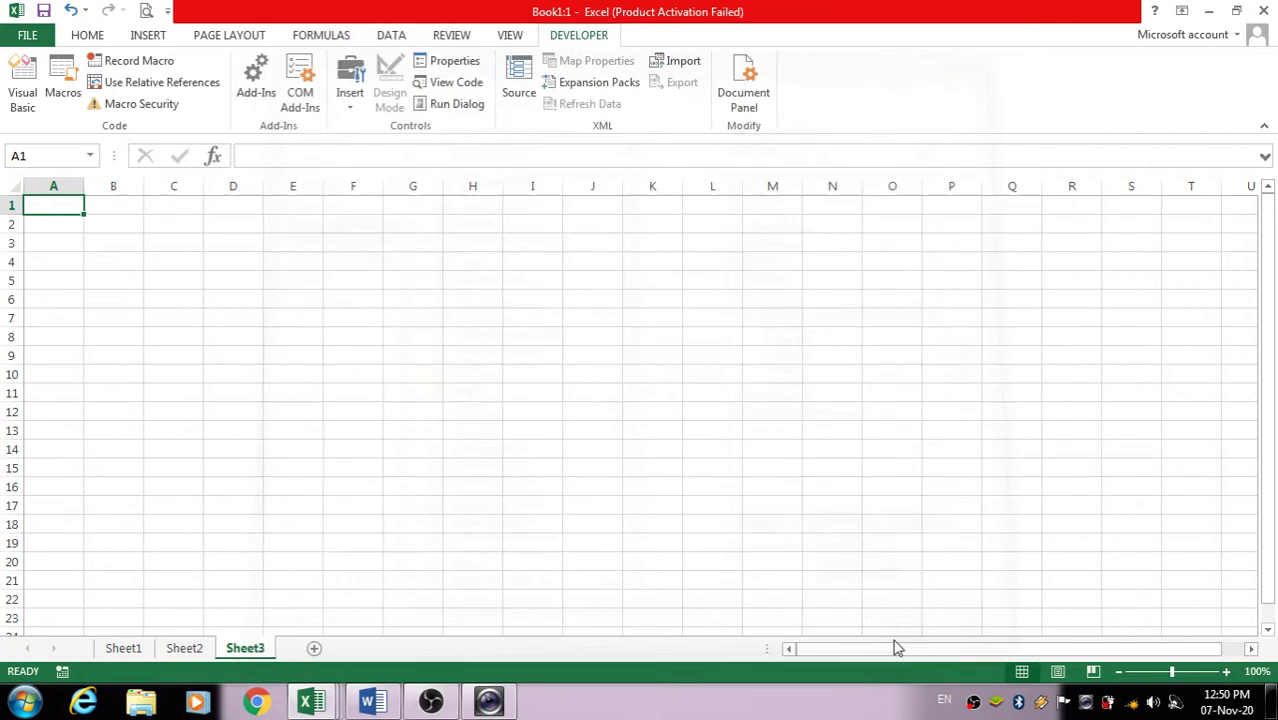
Try to create a macro named "demo class1" in the Macro dialog
click(509, 37)
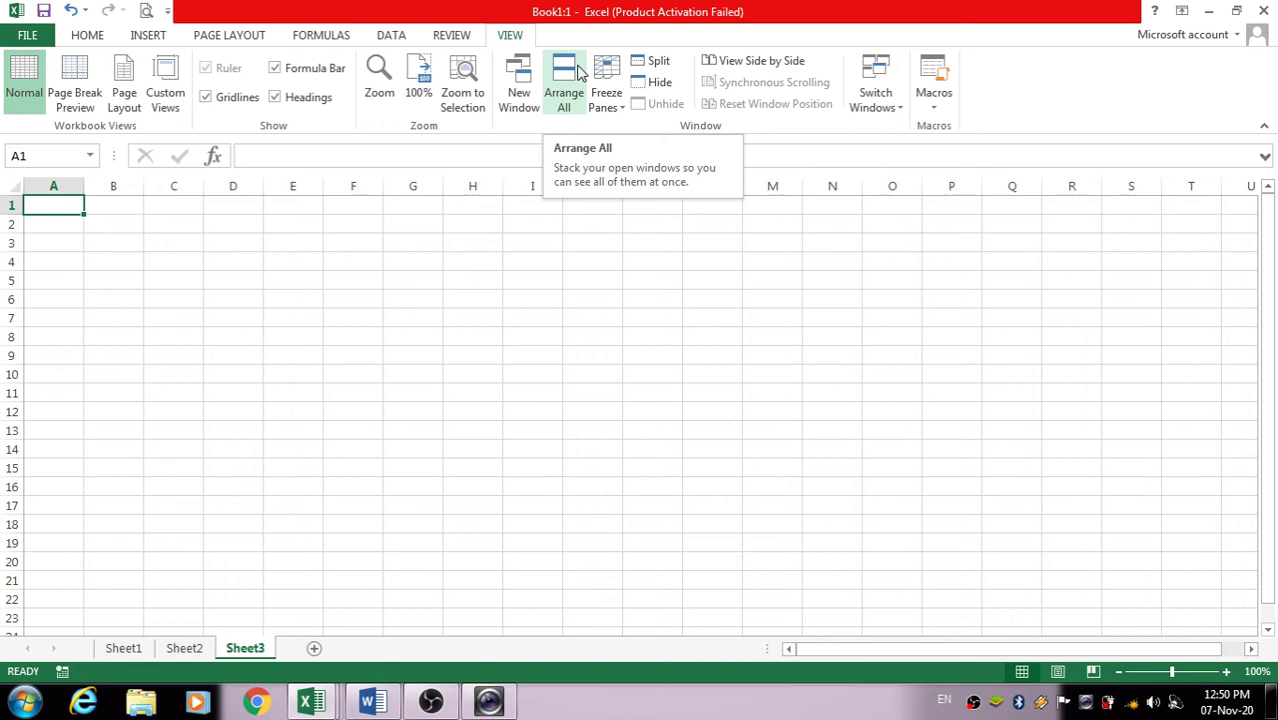
click(934, 82)
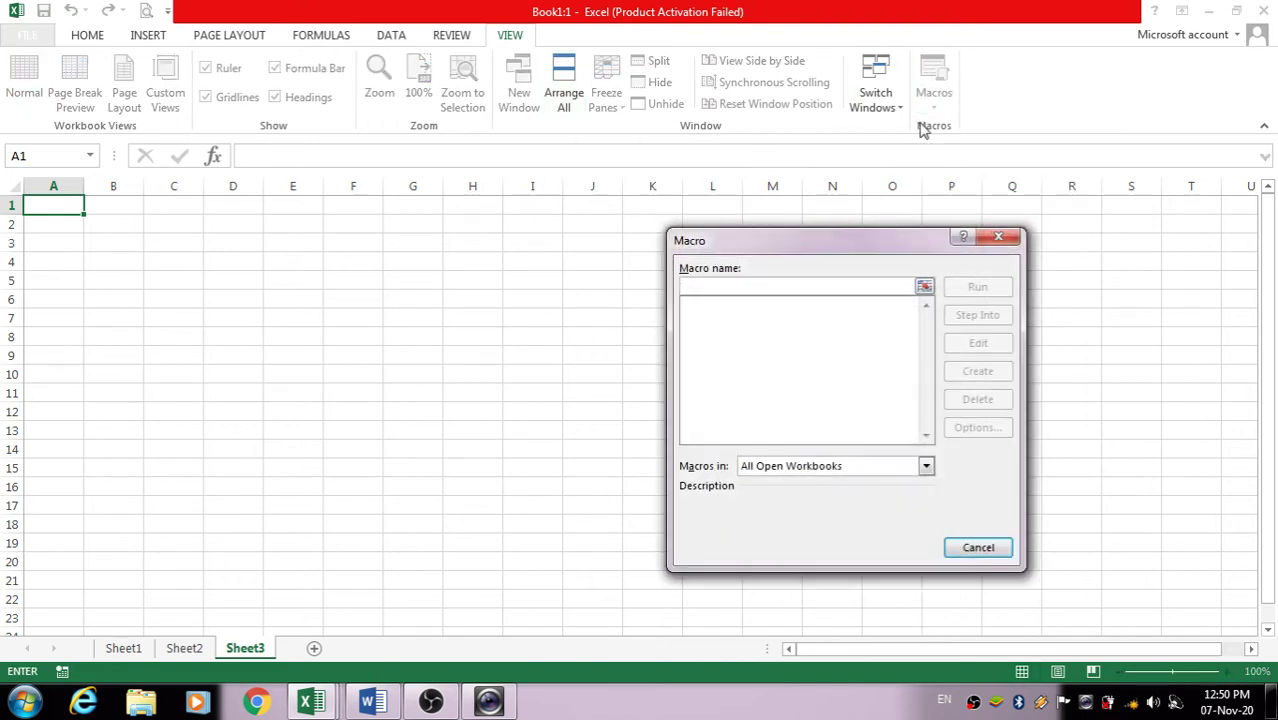
text(dem)
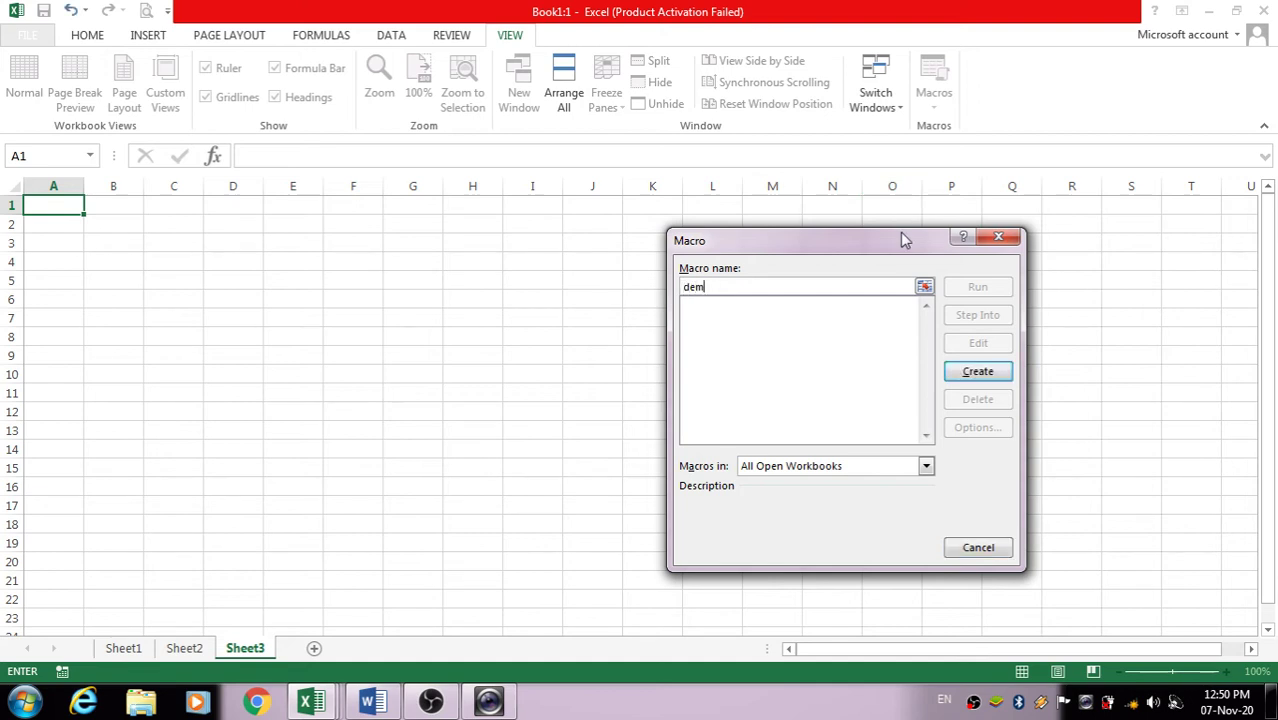
text(o class1)
click(978, 374)
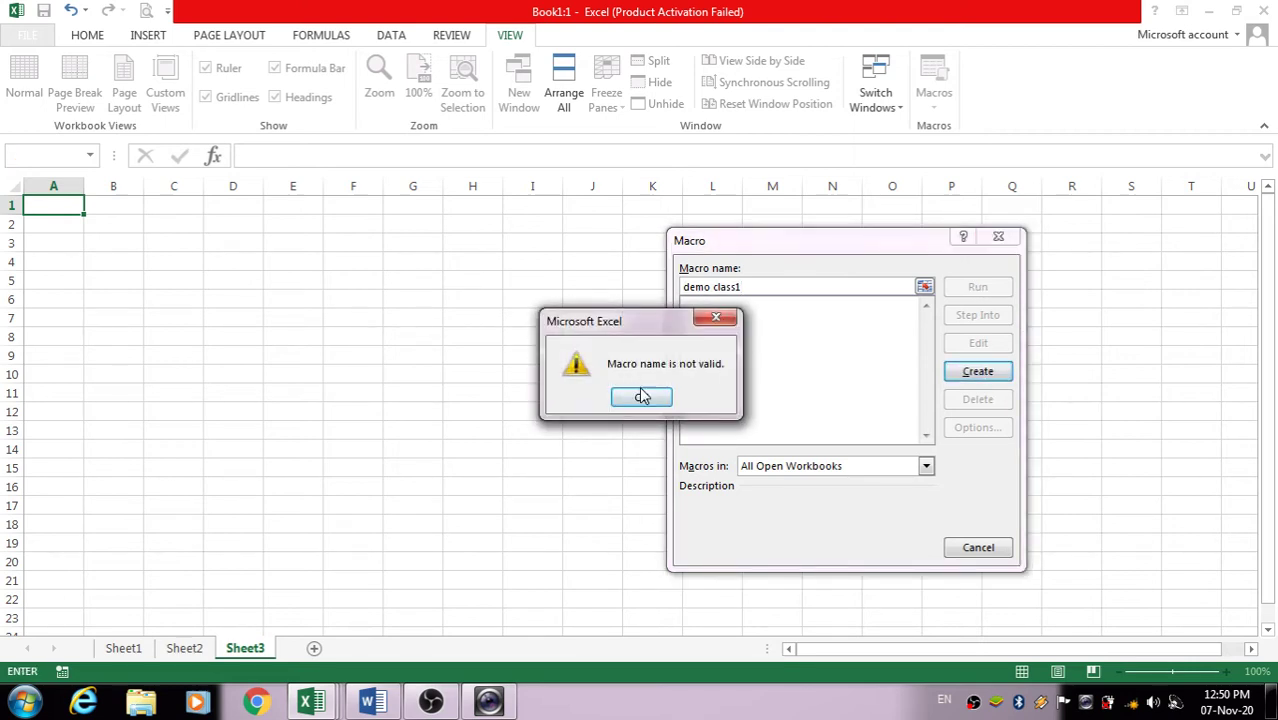
click(641, 397)
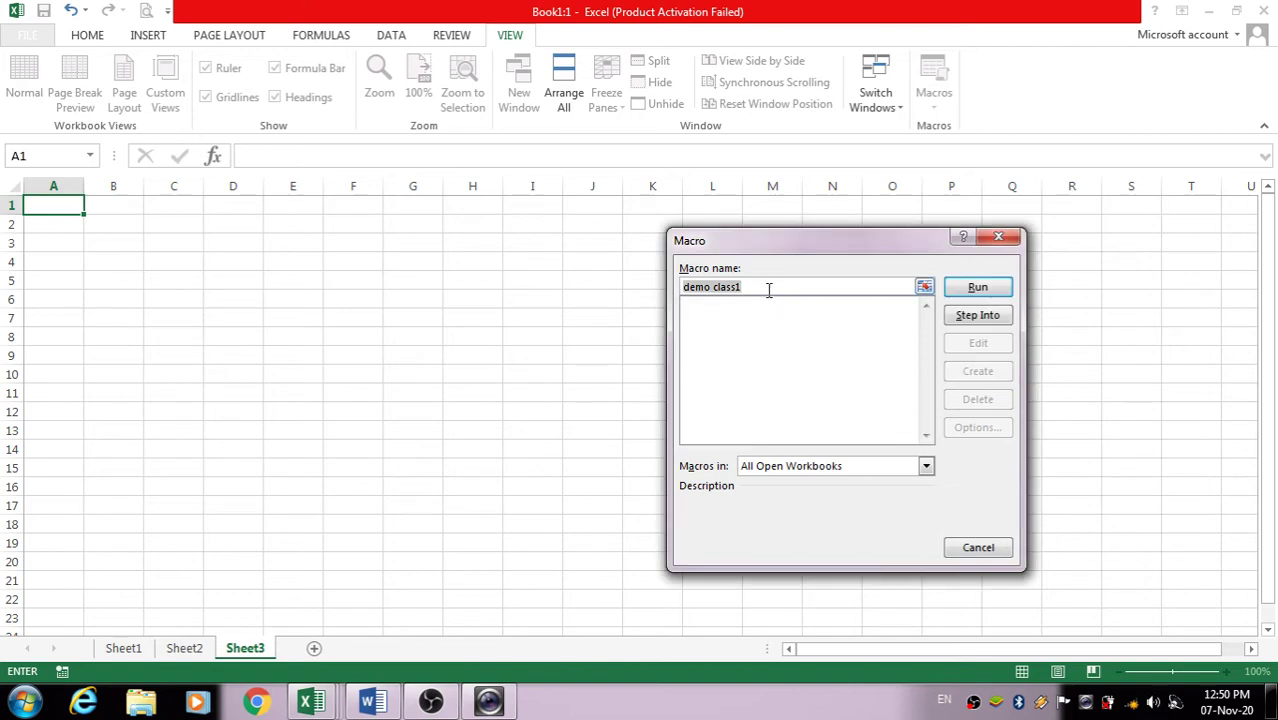
key(BackSpace)
text(naved)
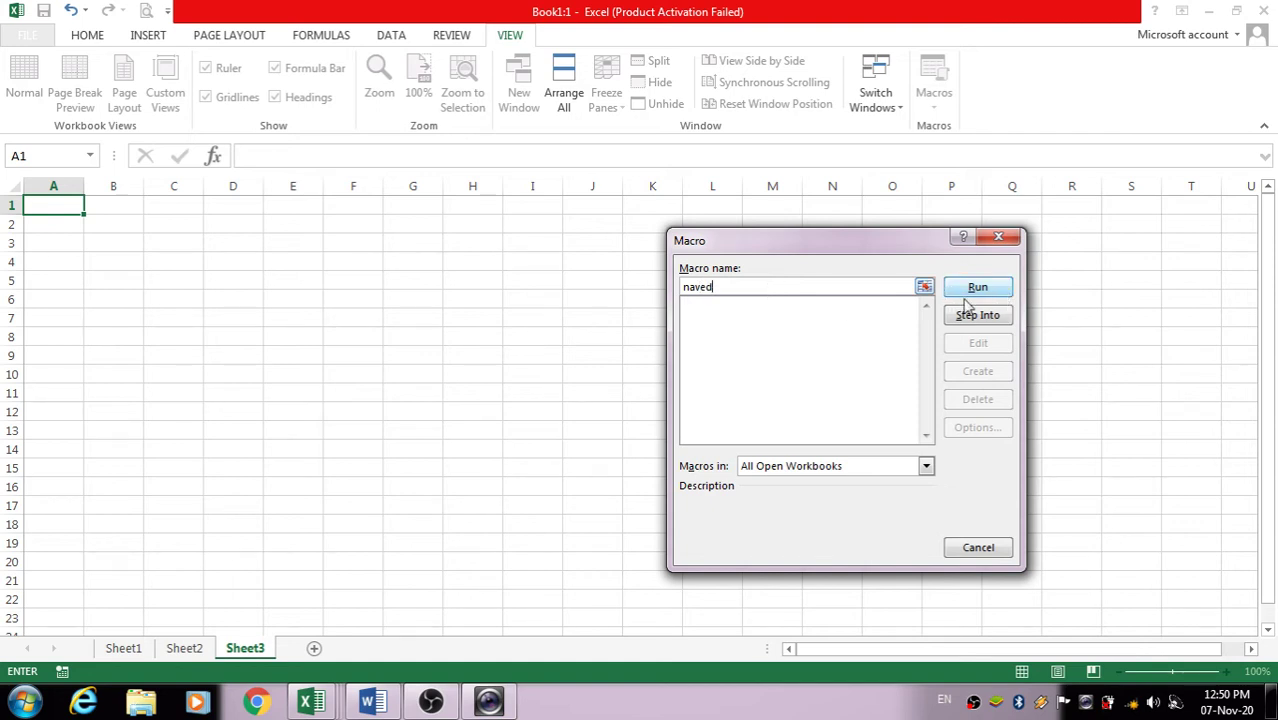
click(1008, 241)
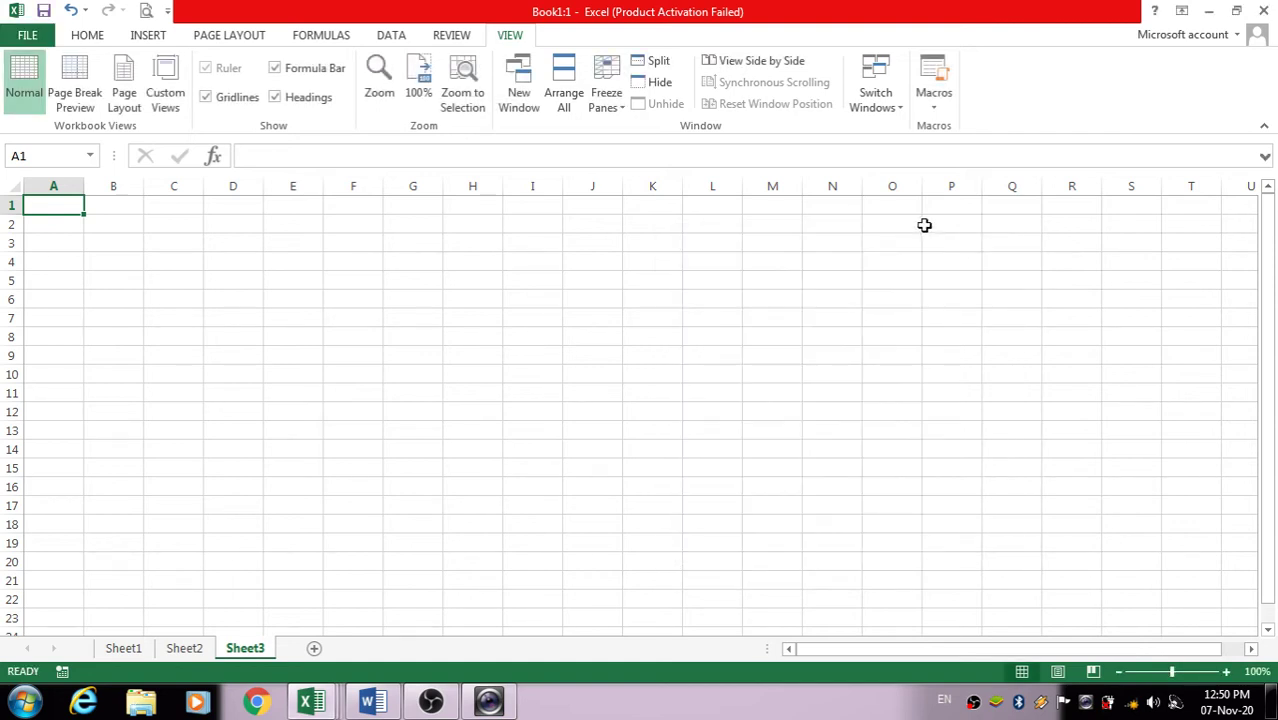
click(935, 88)
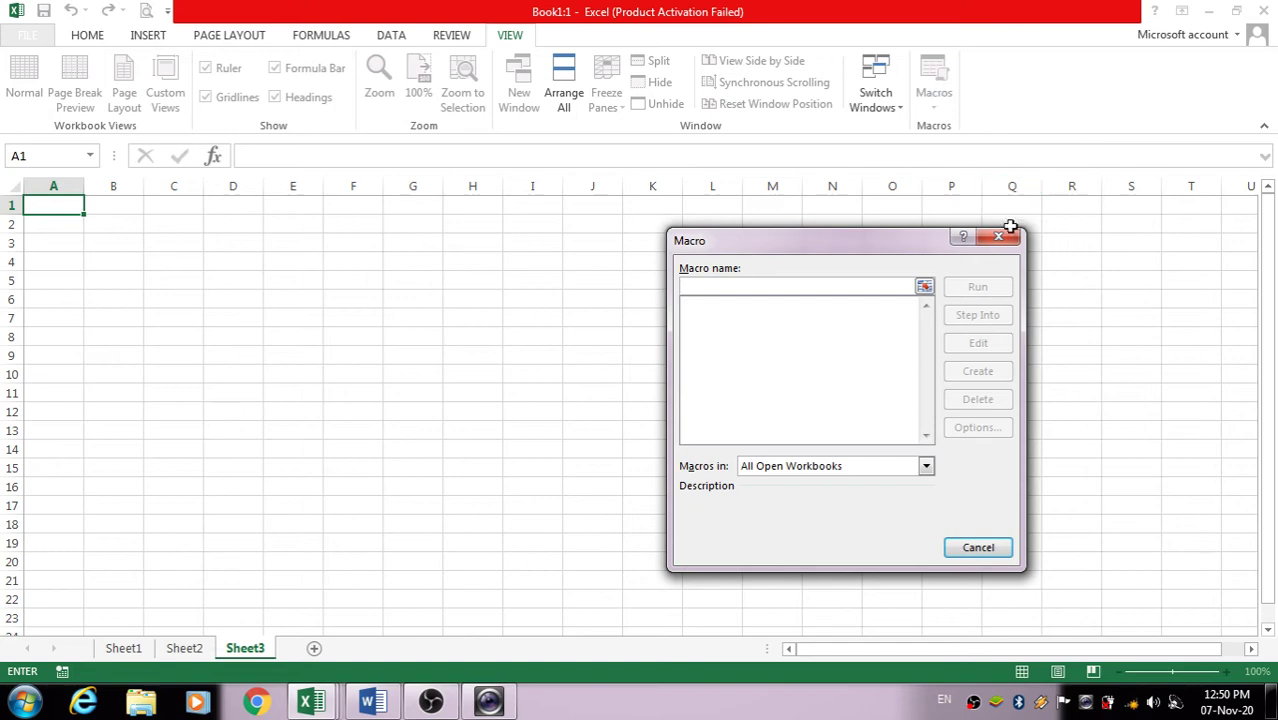
click(978, 549)
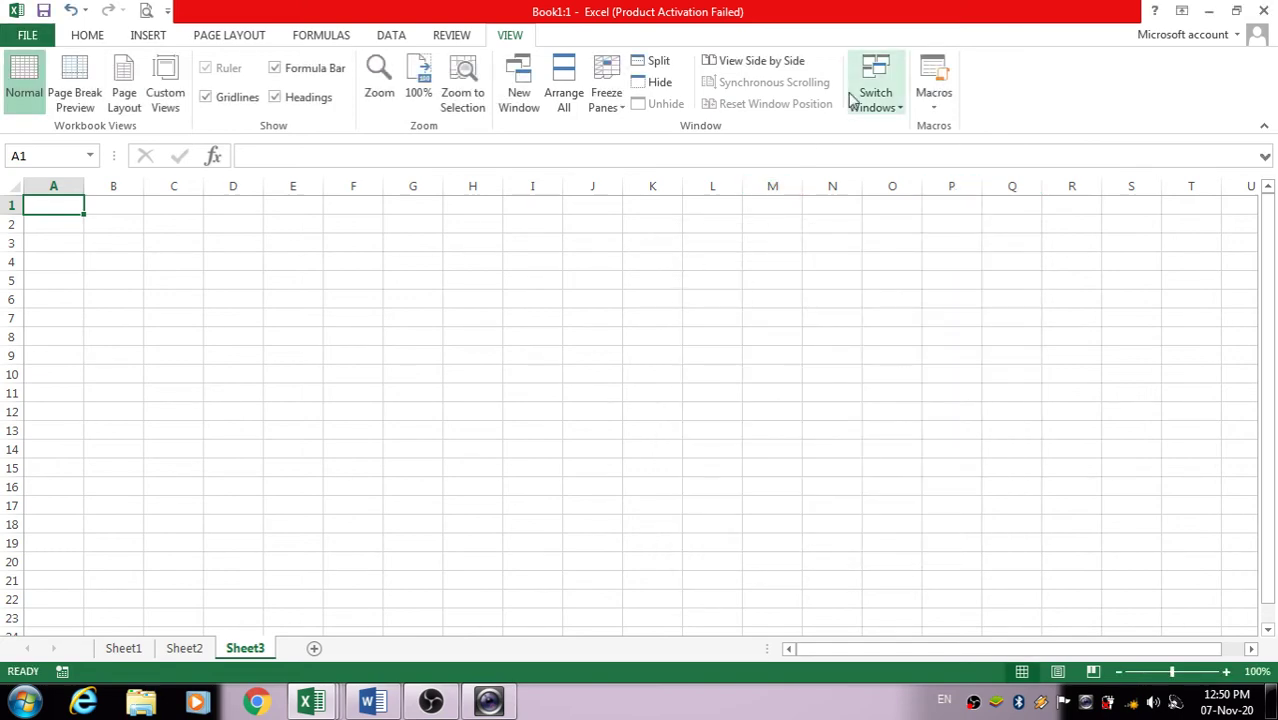
Close the current workbook window, and check the Macro dialog from Sheet3 of the remaining window
click(1263, 10)
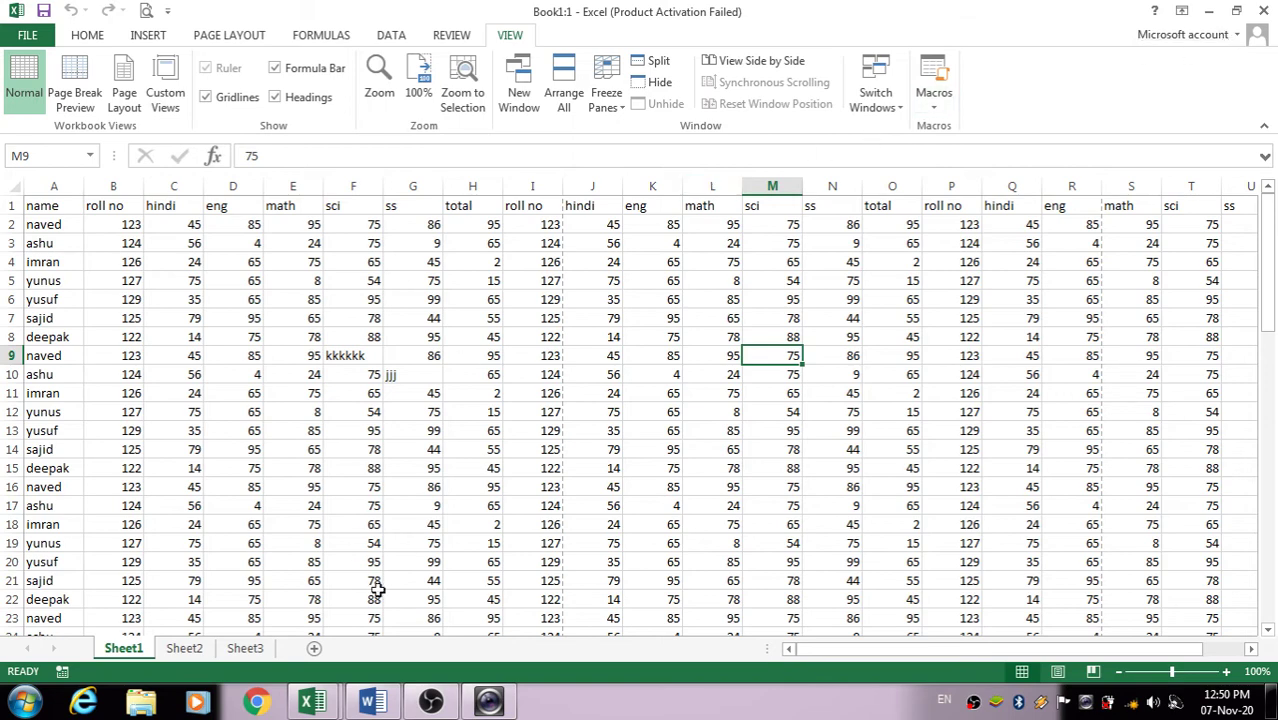
click(245, 648)
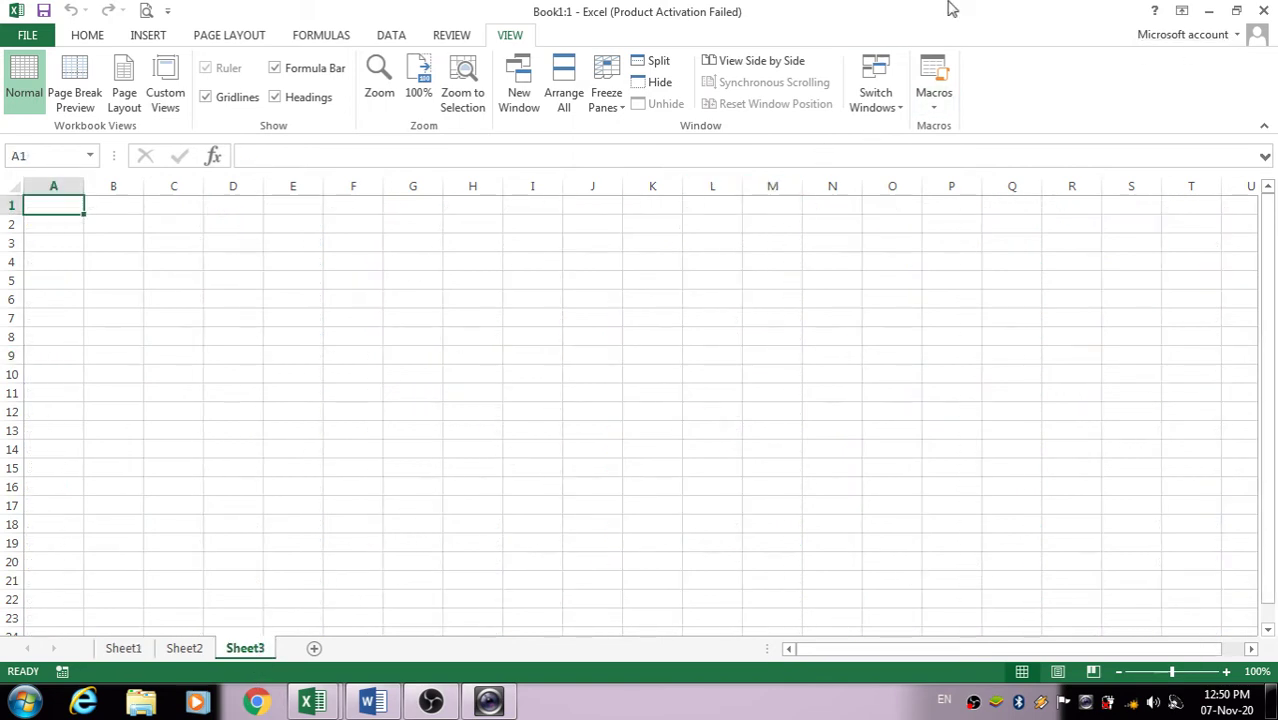
click(940, 74)
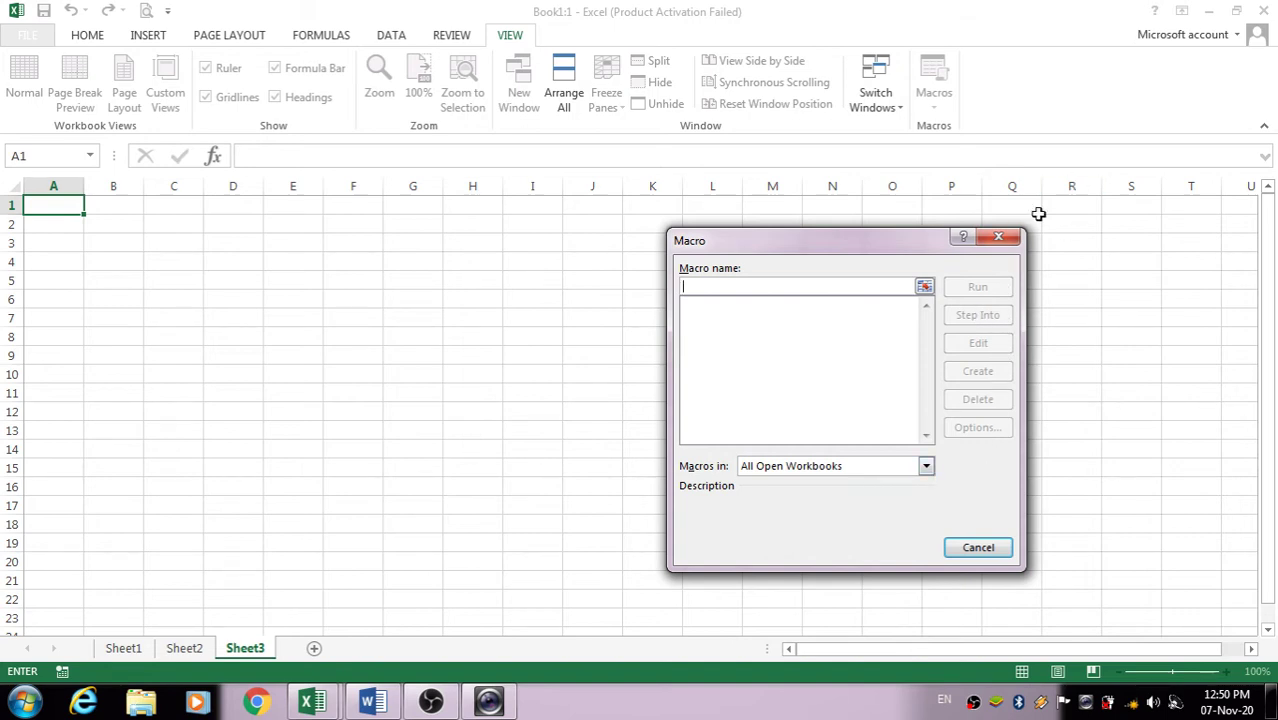
click(998, 236)
Enter "rtrtrt" in cell G9 of Sheet3 and check the Macro dialog again
drag(412, 356, 388, 320)
text(rtrtrt)
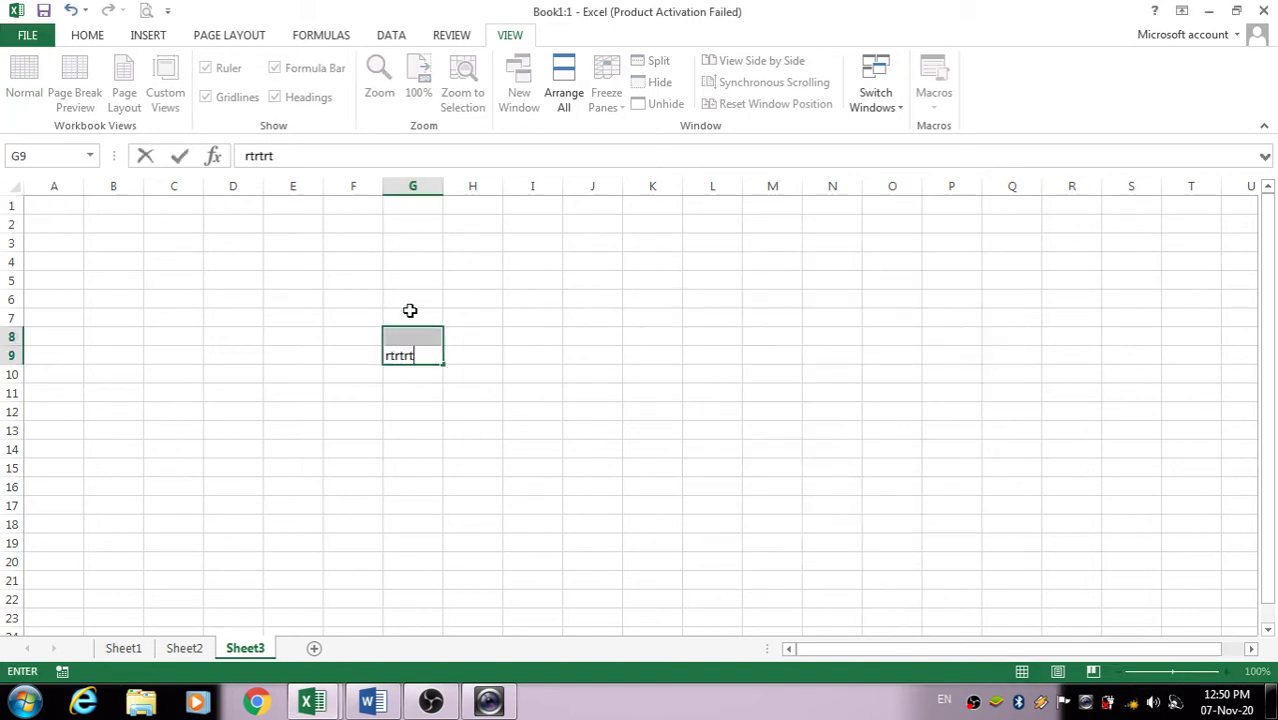
click(828, 297)
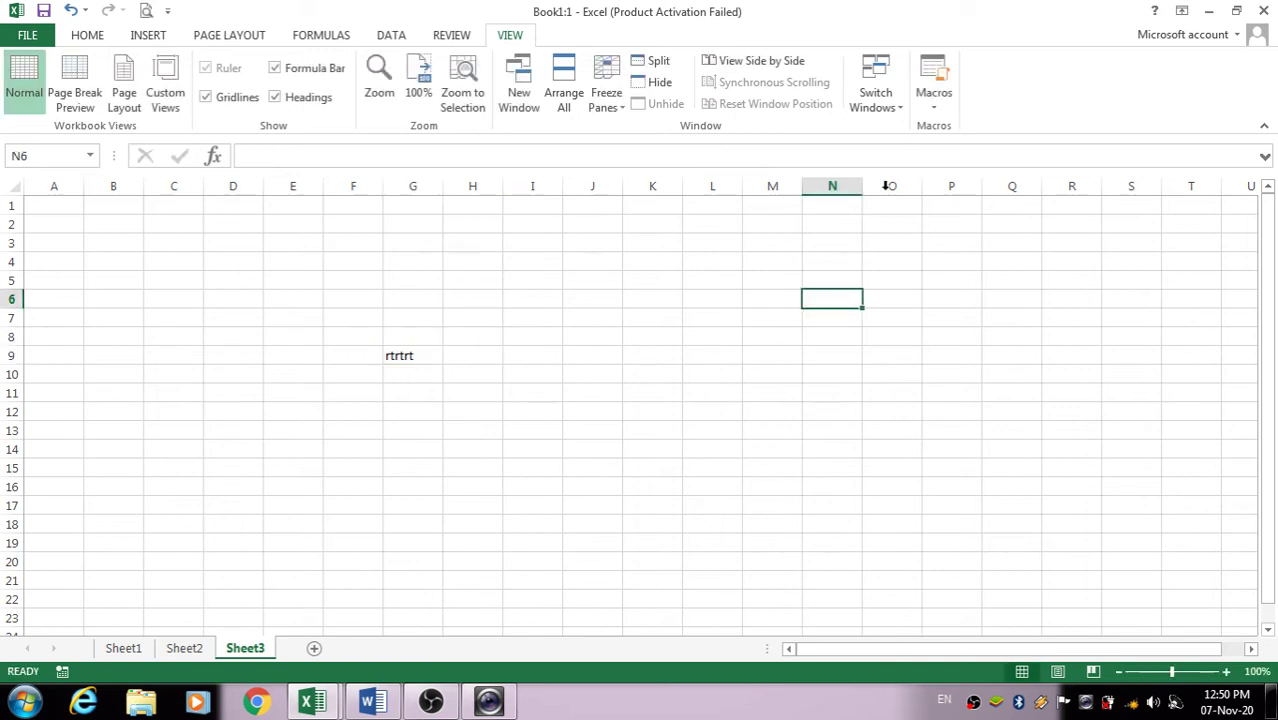
click(931, 88)
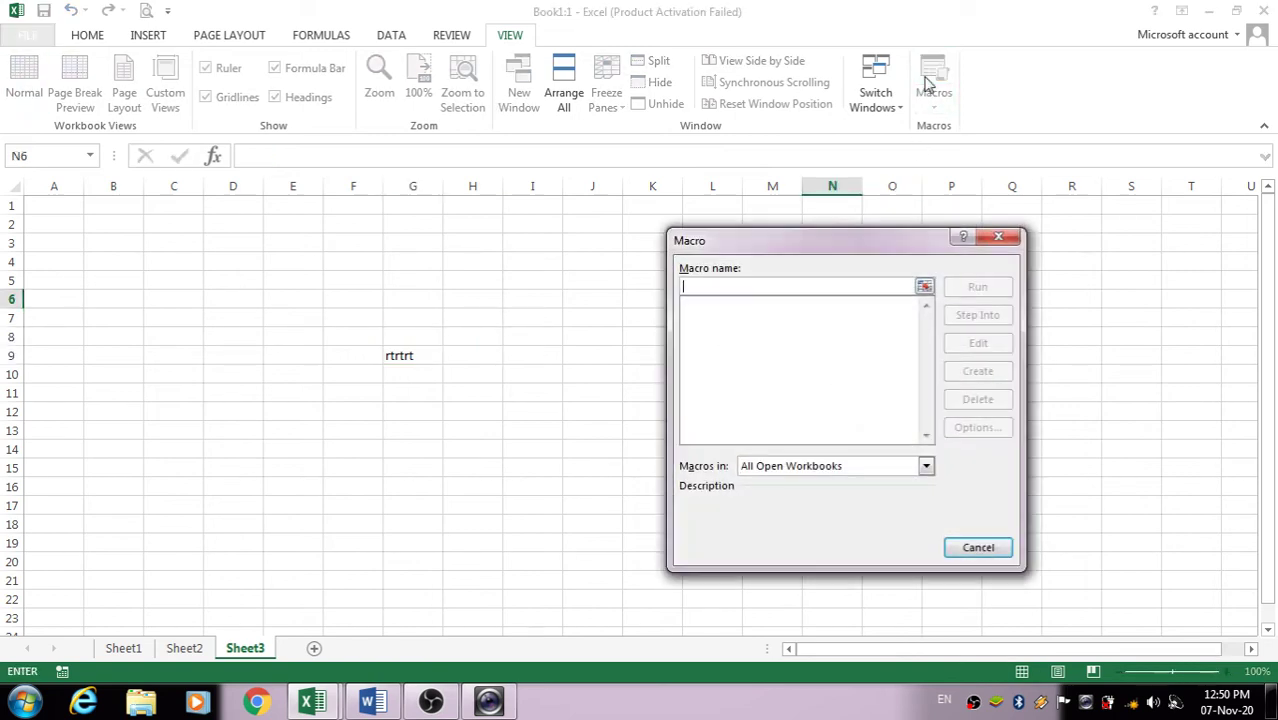
click(999, 237)
Clear cell G9 and close the remaining Book1 windows without saving the changes
click(440, 354)
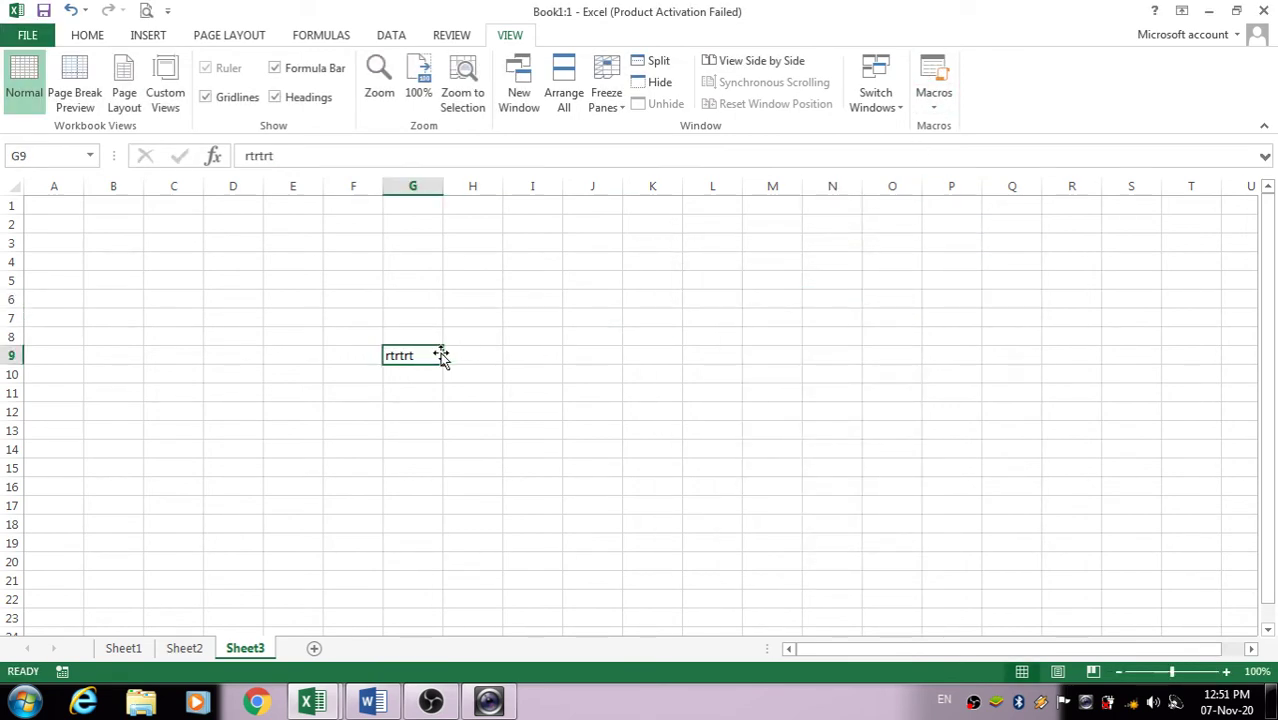
key(BackSpace)
click(1264, 10)
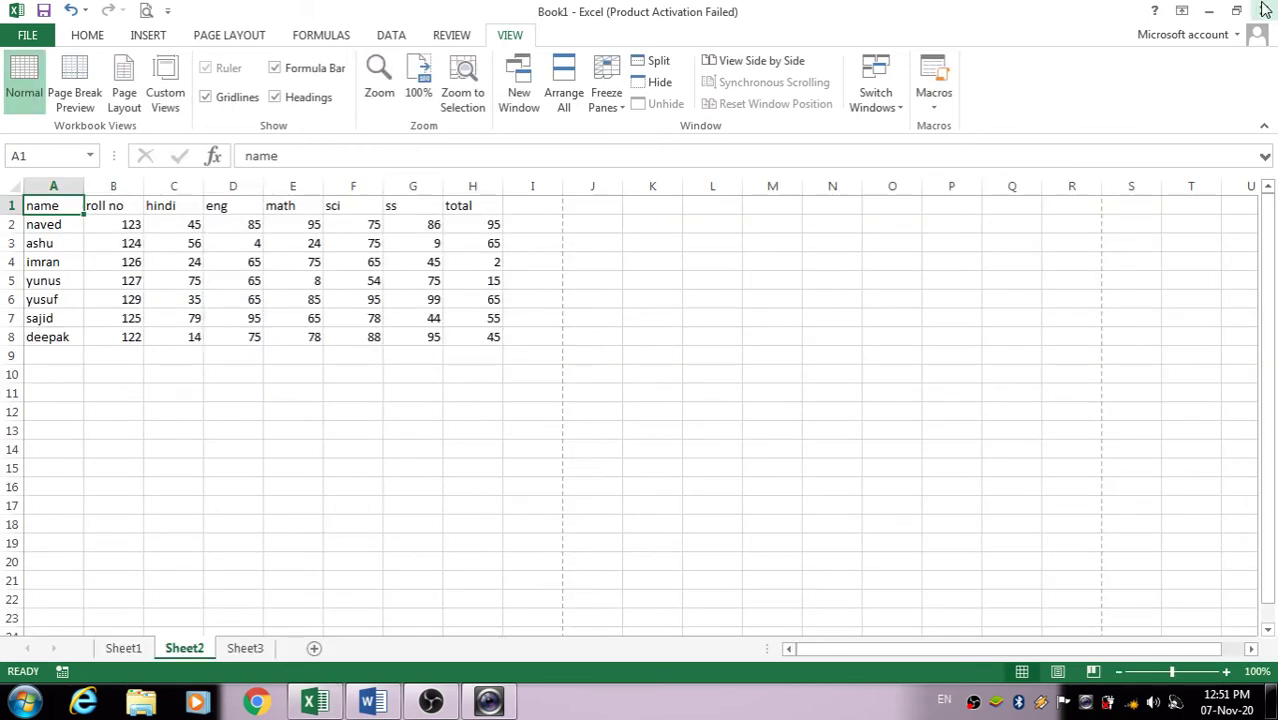
click(1264, 10)
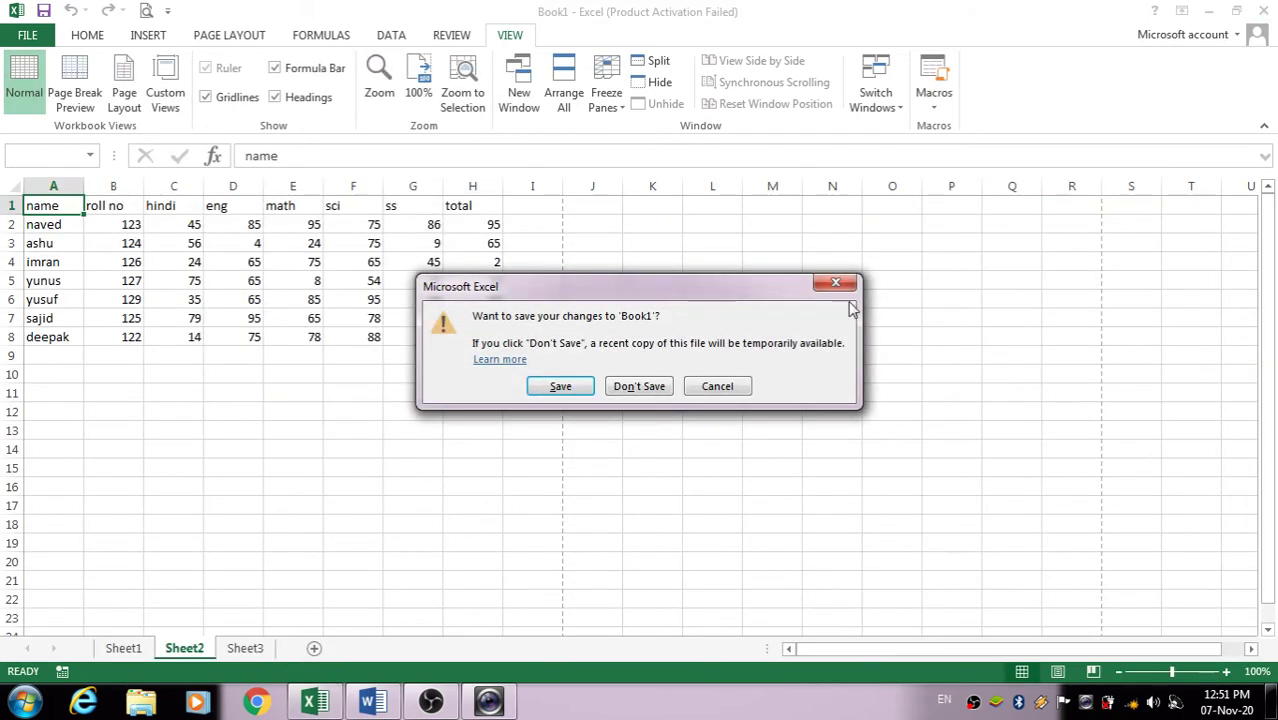
click(640, 386)
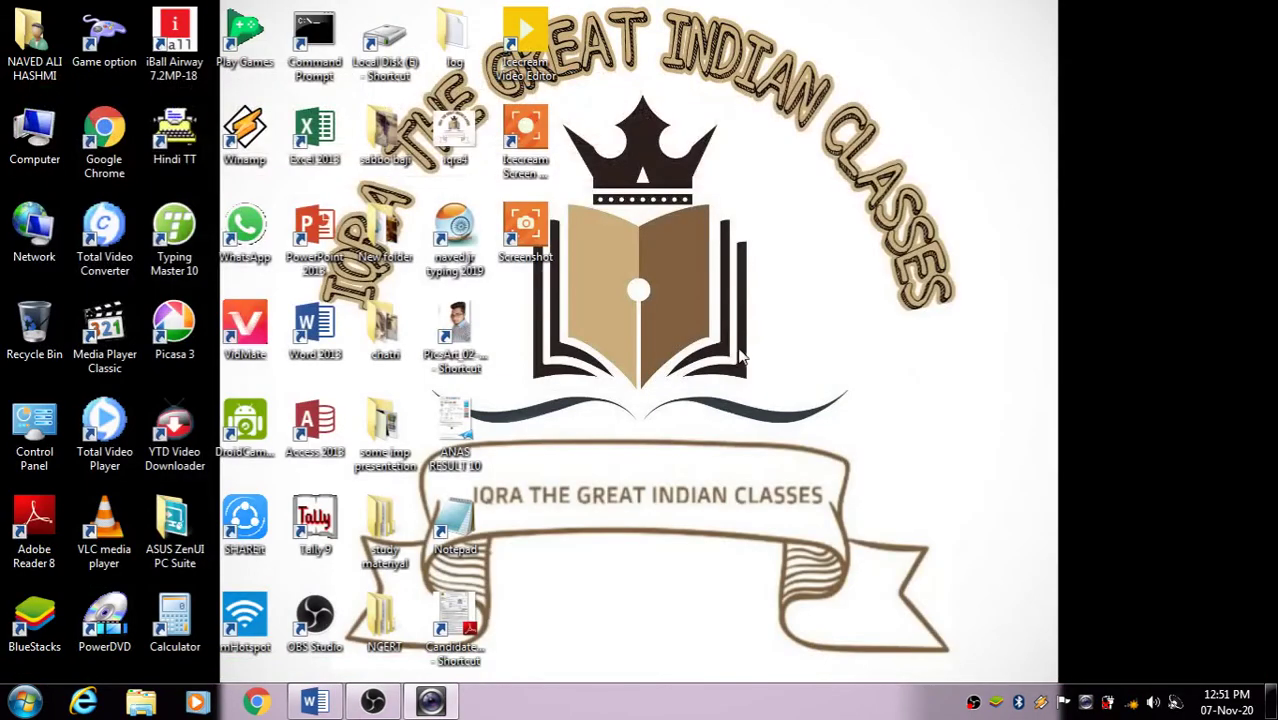
Start Excel 2013 again, dismiss the activation wizard, and create a blank workbook
double_click(314, 135)
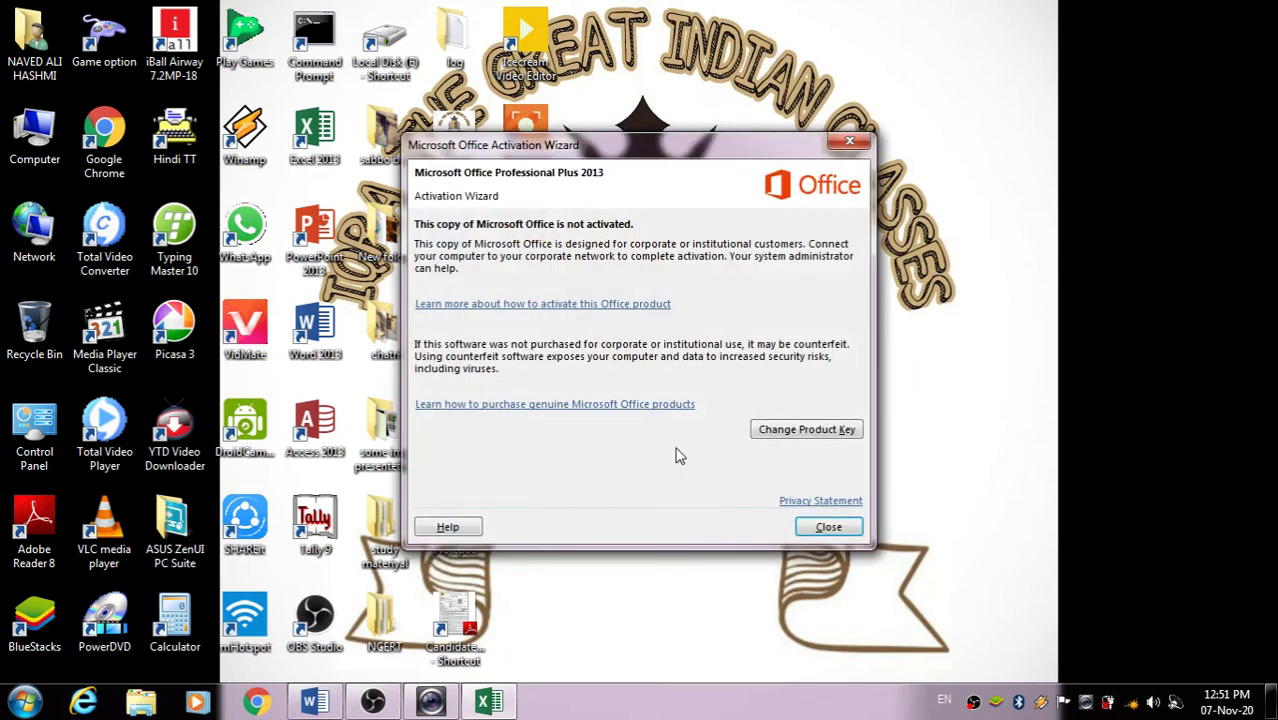
click(821, 523)
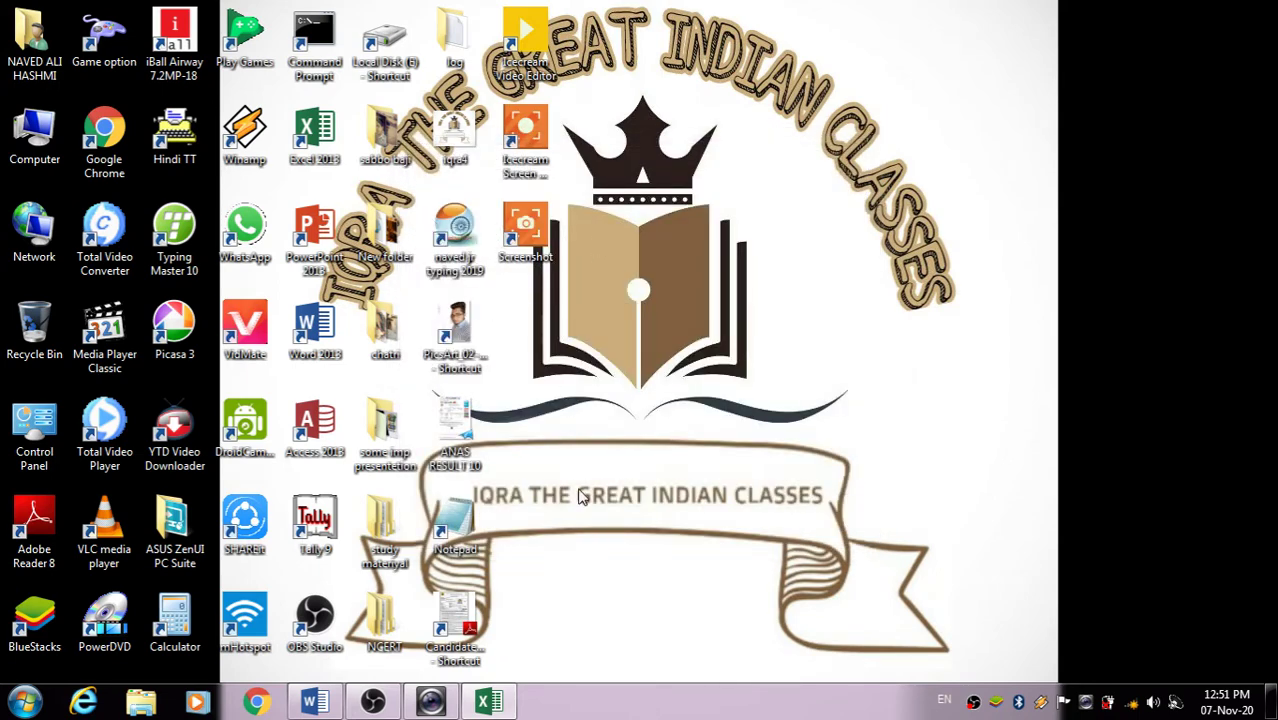
click(488, 702)
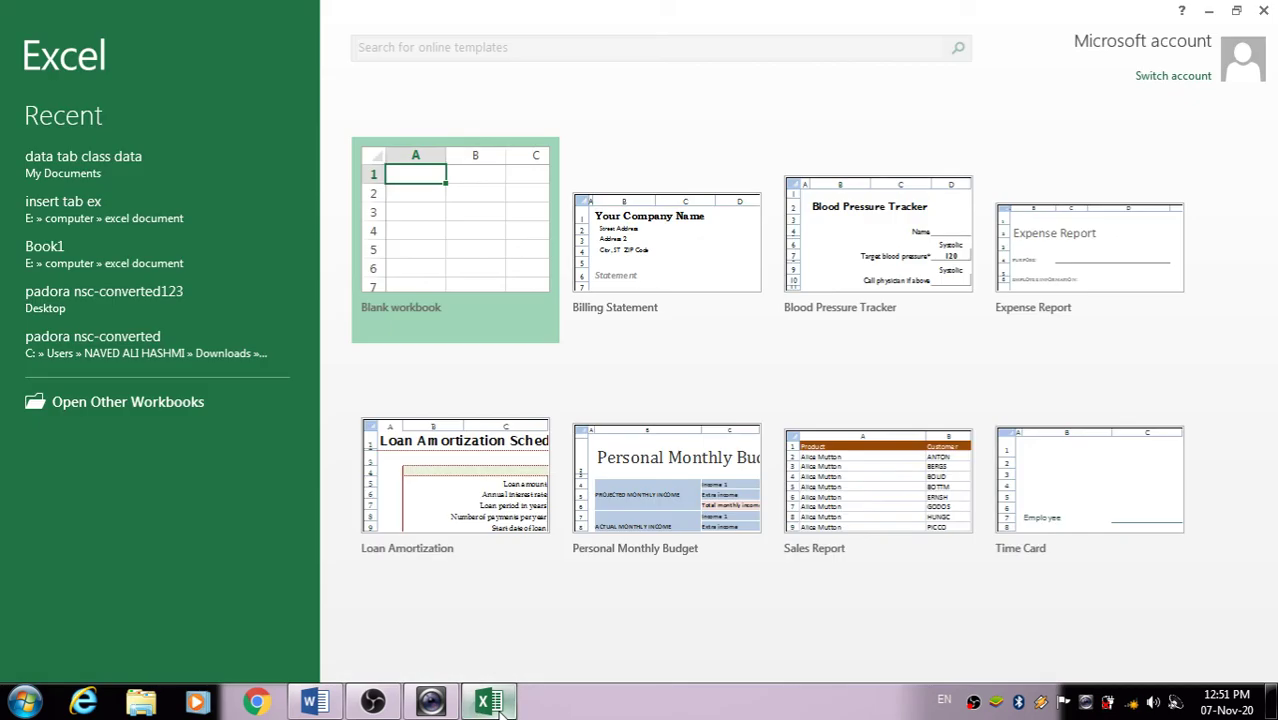
click(455, 240)
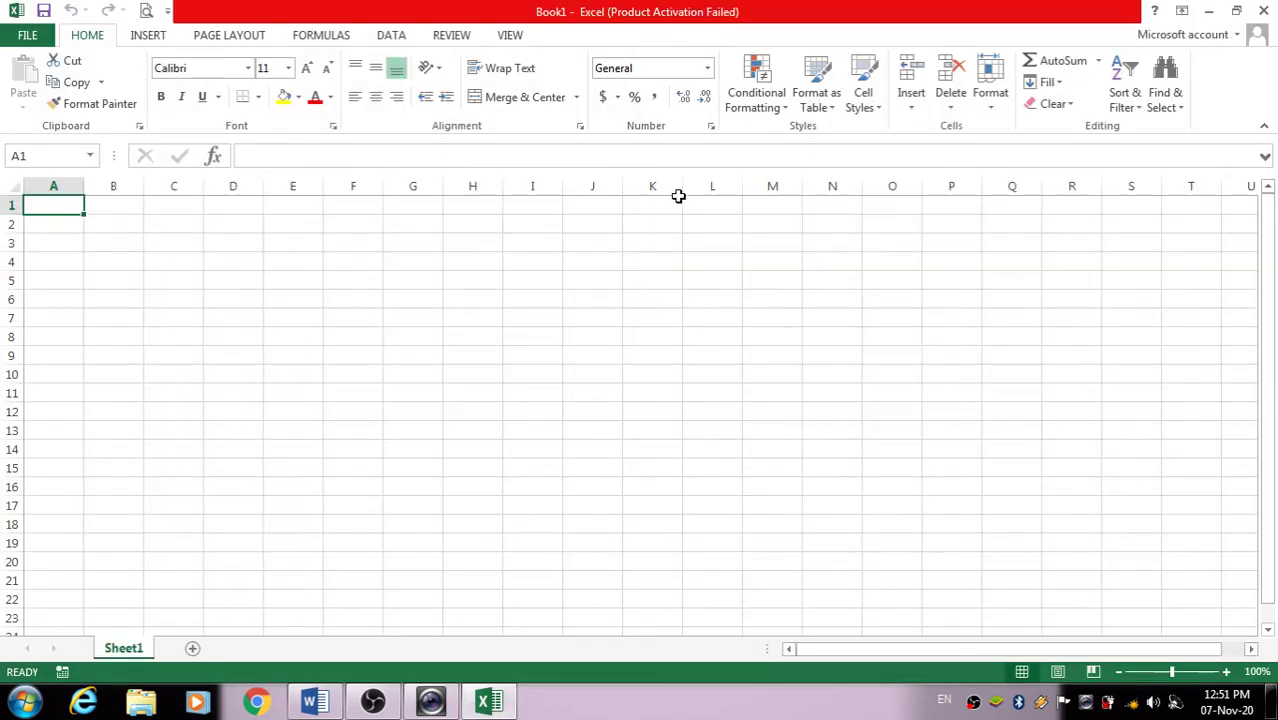
Open the Record Macro dialog and try to start a recording named "demo class1", stored in This Workbook
click(509, 36)
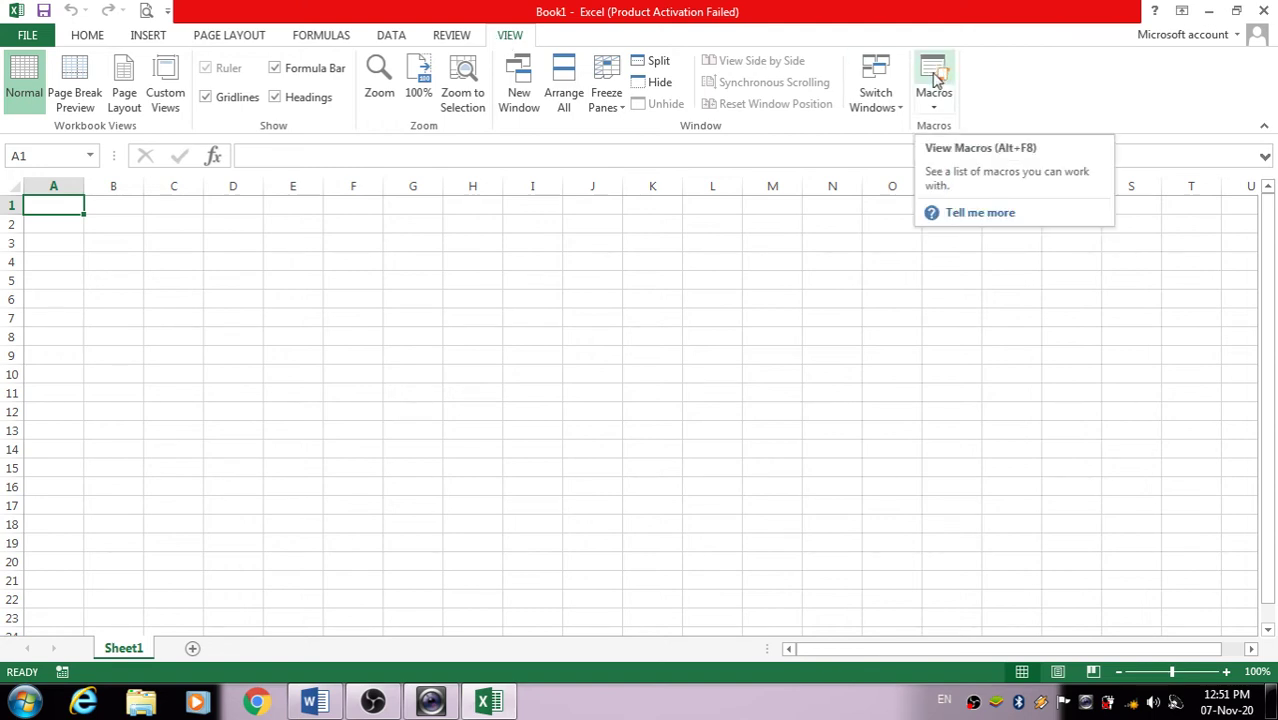
click(933, 107)
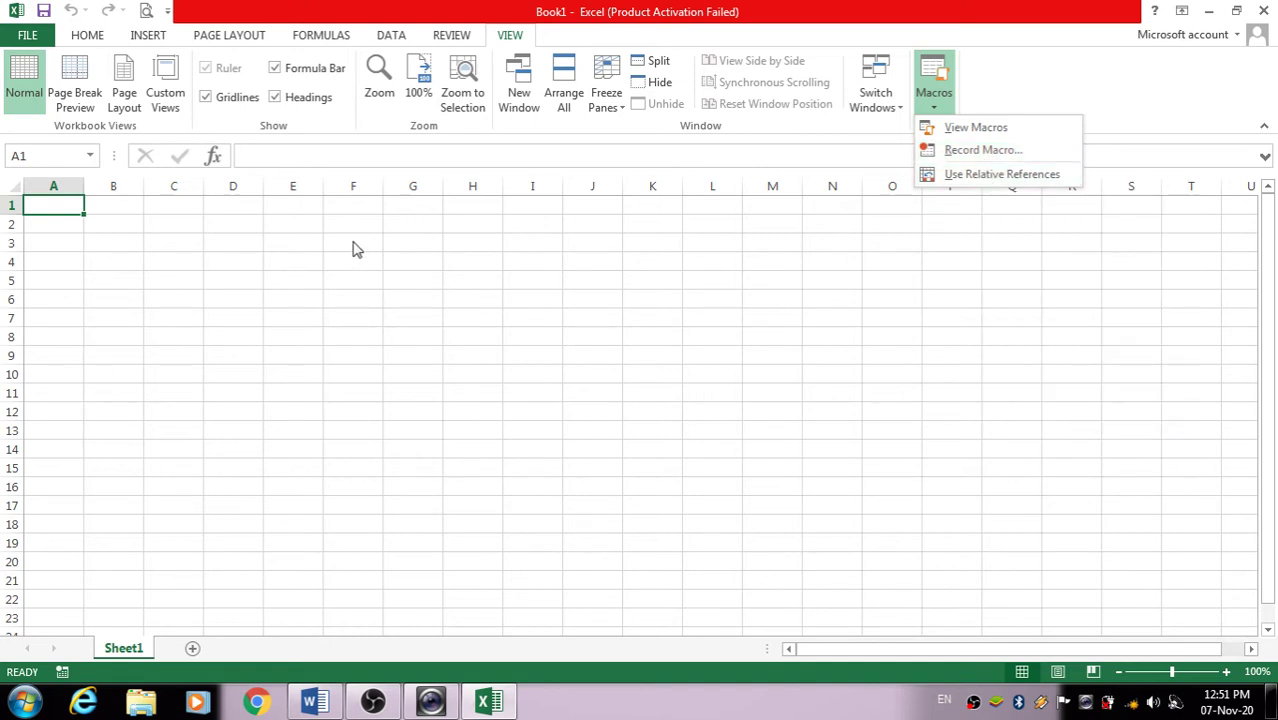
click(982, 152)
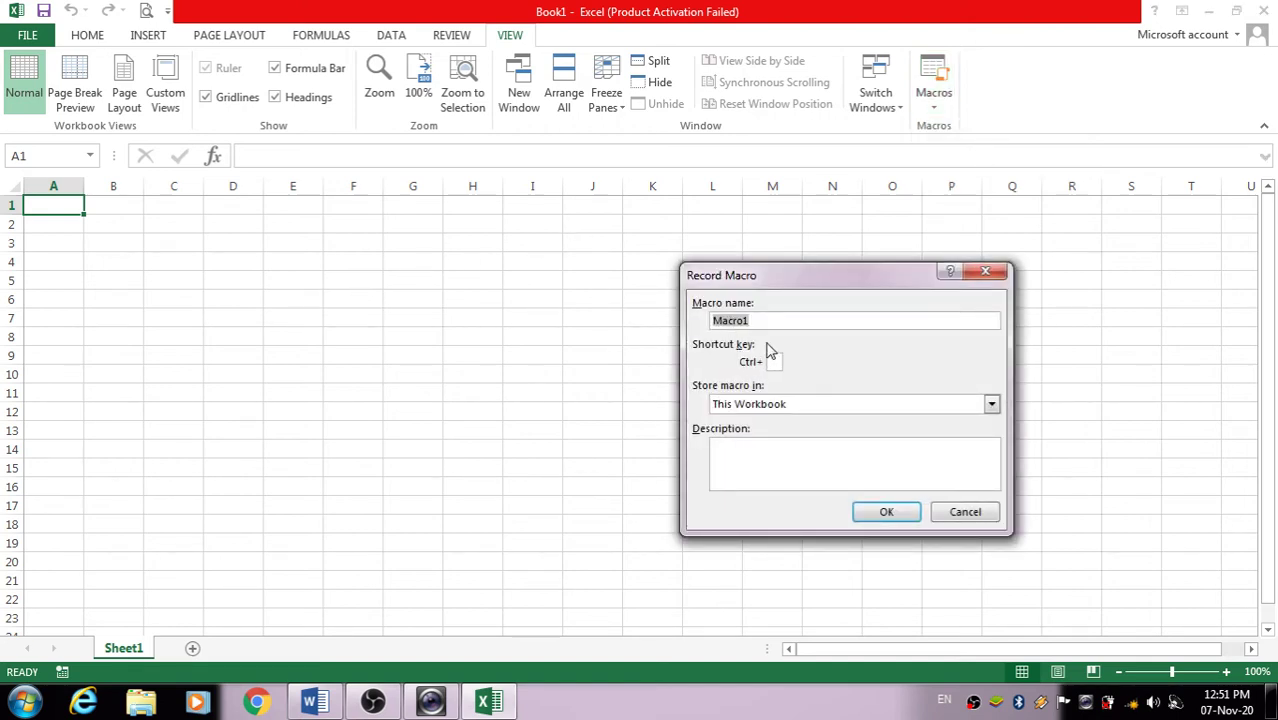
key(BackSpace)
click(899, 515)
click(664, 420)
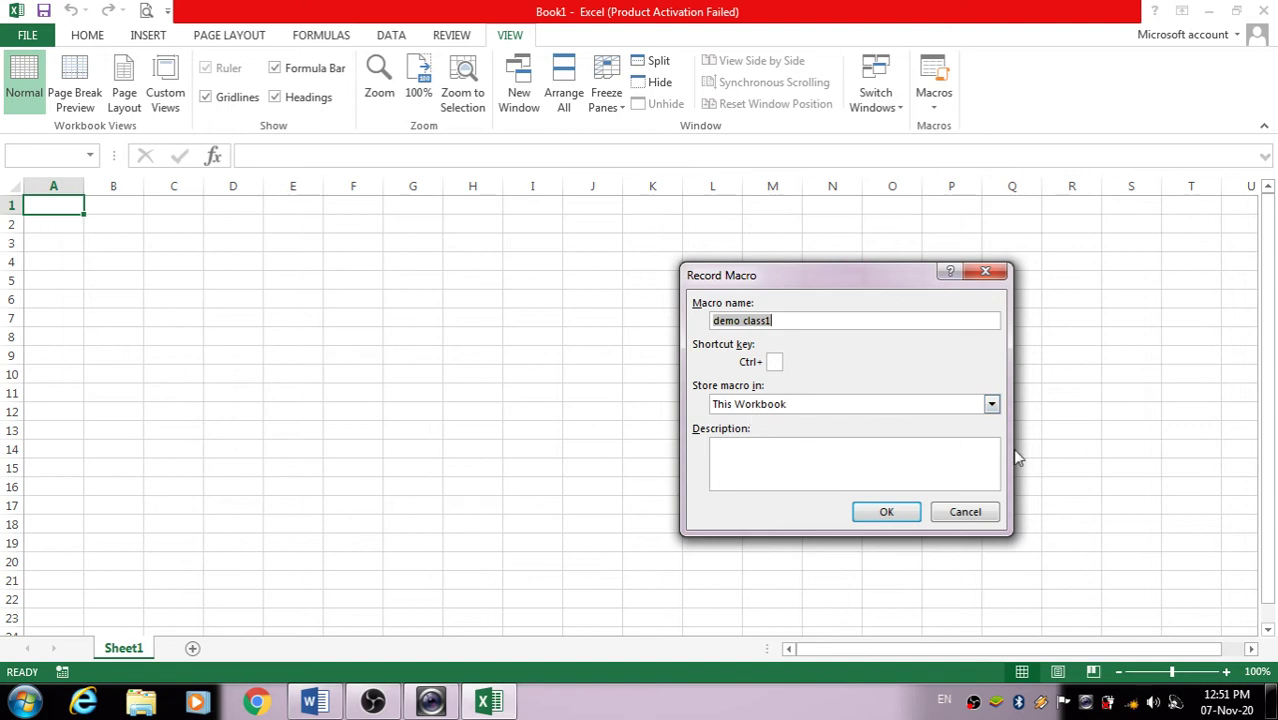
click(886, 514)
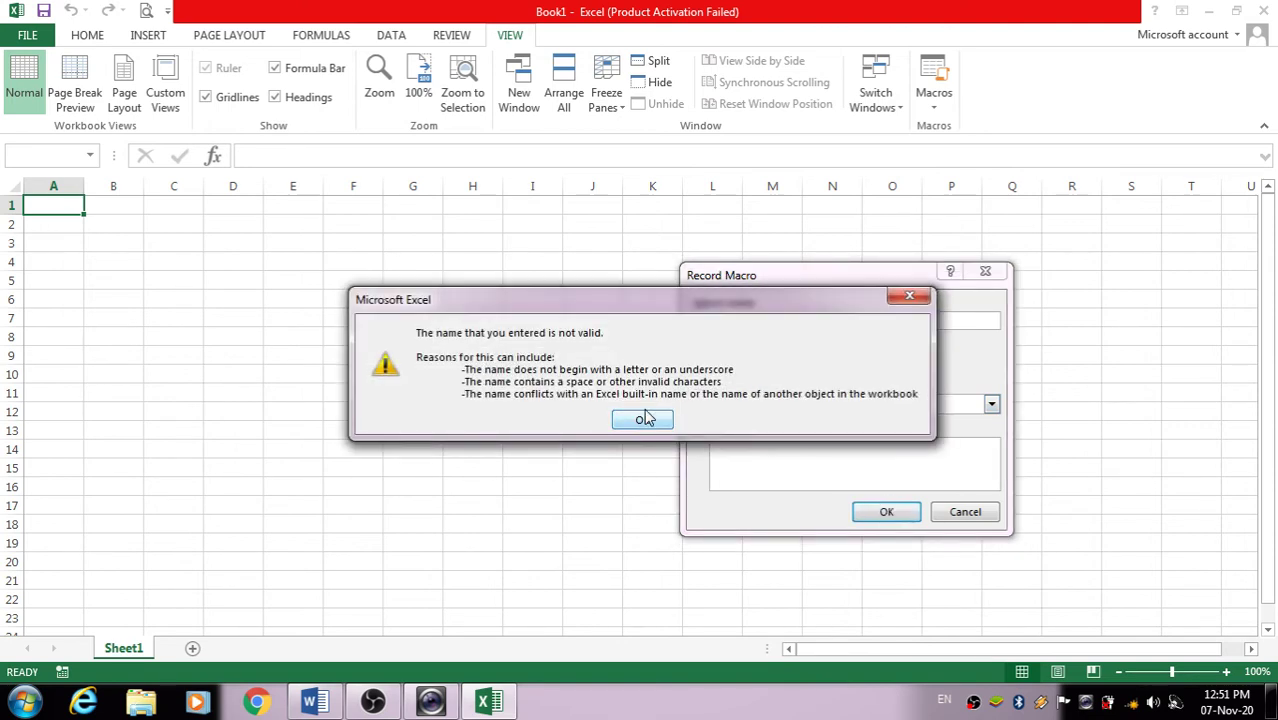
click(921, 300)
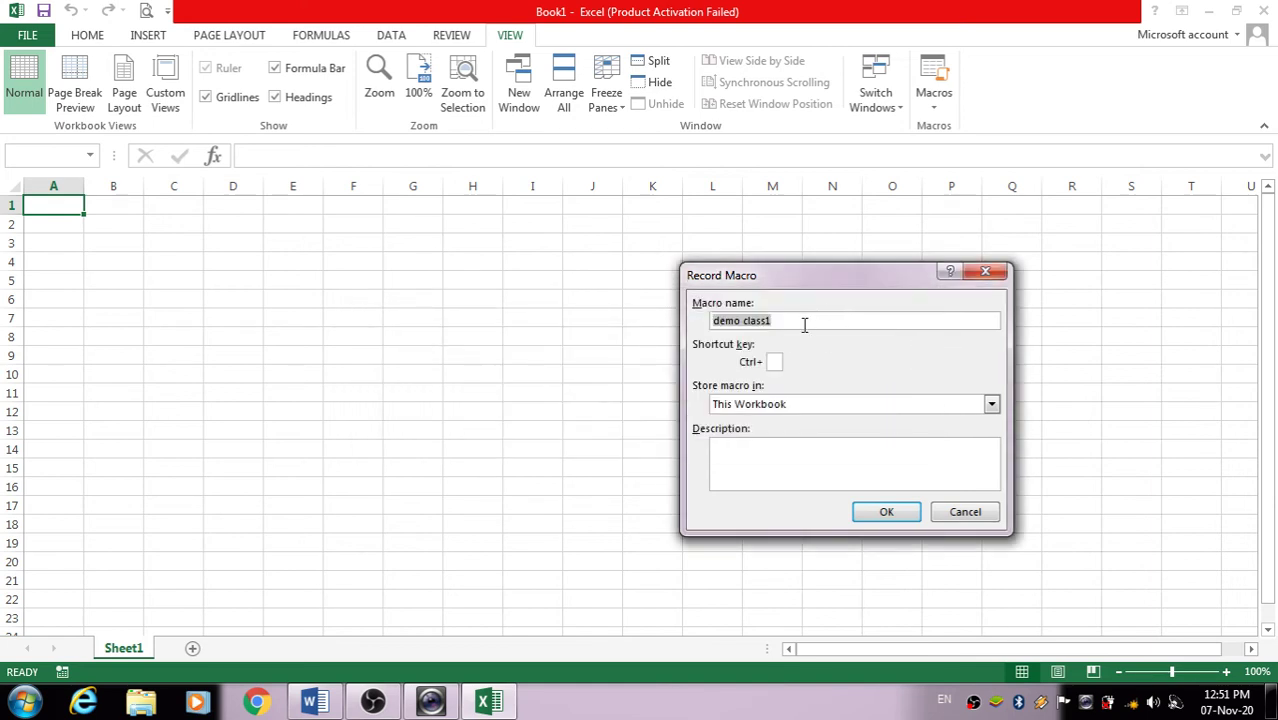
Replace the macro name with one that contains no space and start recording the macro
key(BackSpace)
click(886, 512)
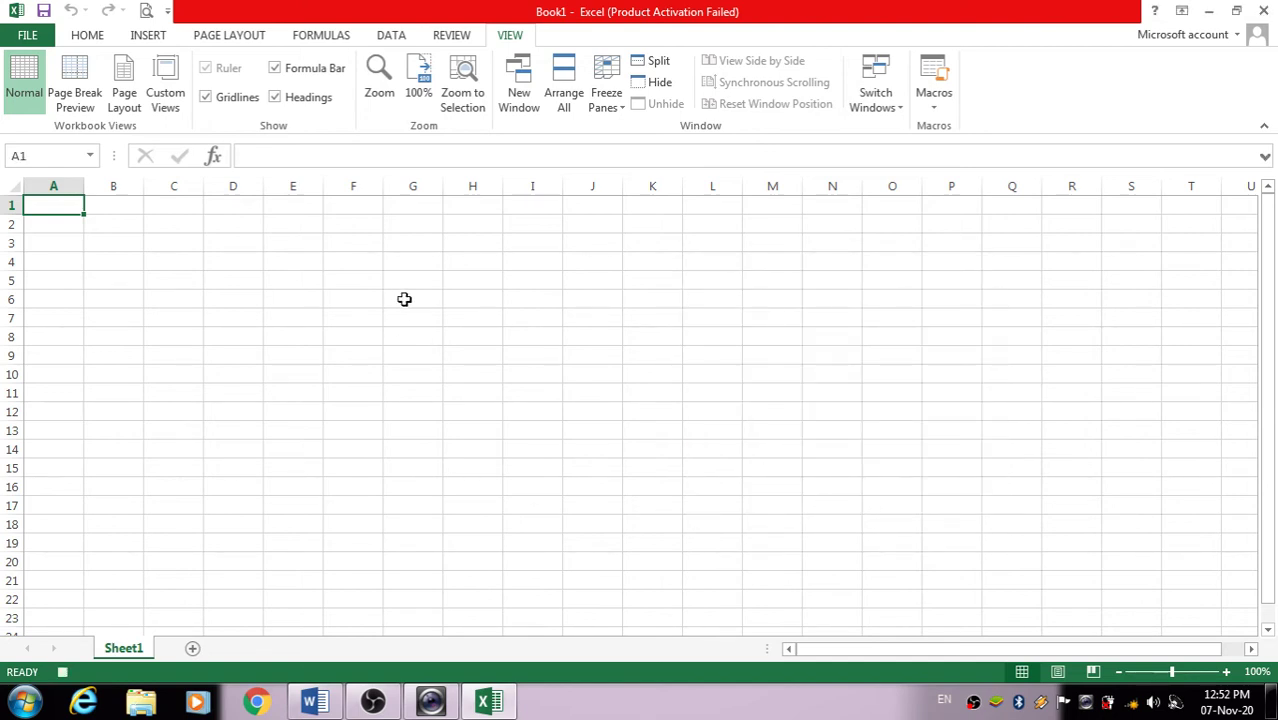
Enter the column headers name, CLASS, hindi and eng in cells E4 to H4
click(281, 258)
text(na)
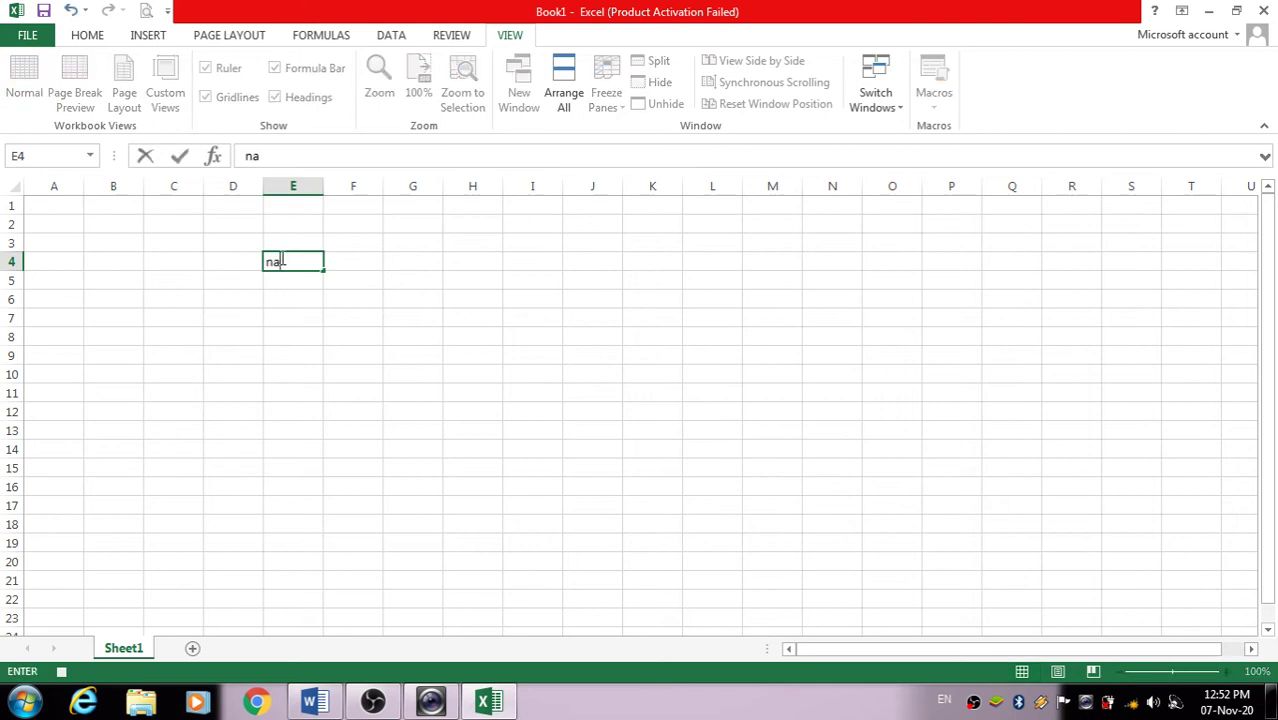
text(vme)
key(Tab)
text(CLAS)
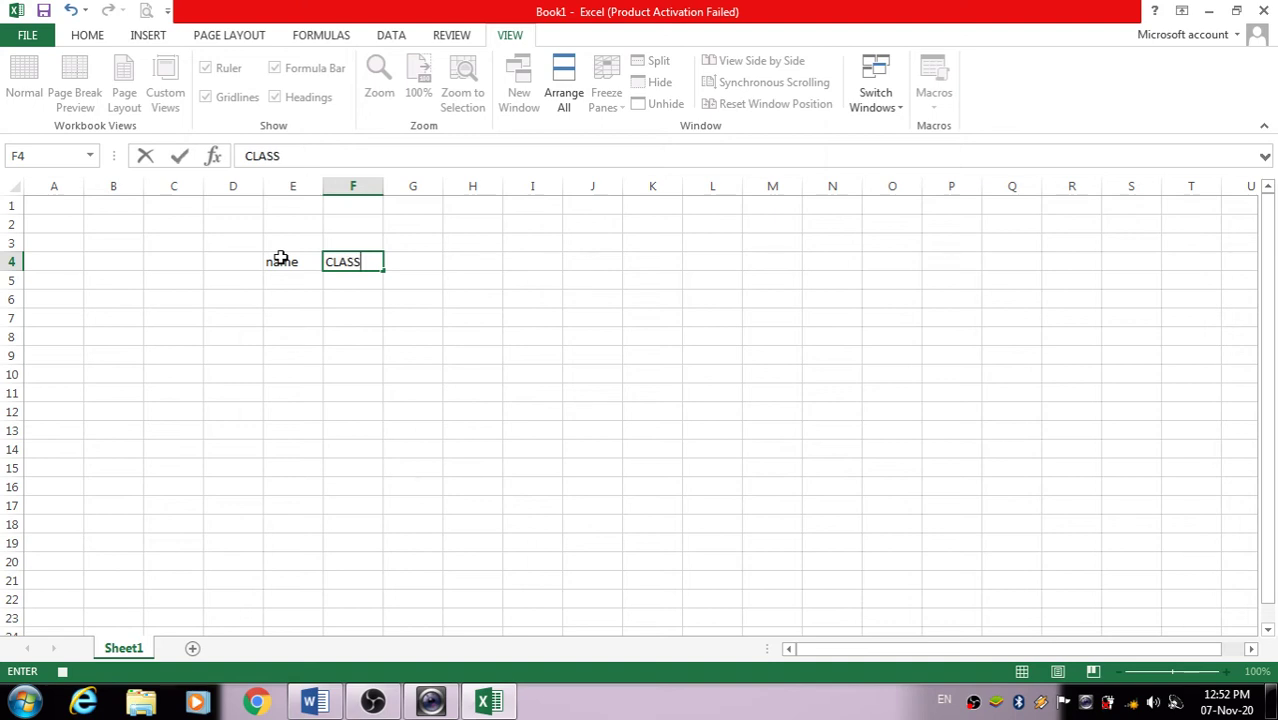
key(Tab)
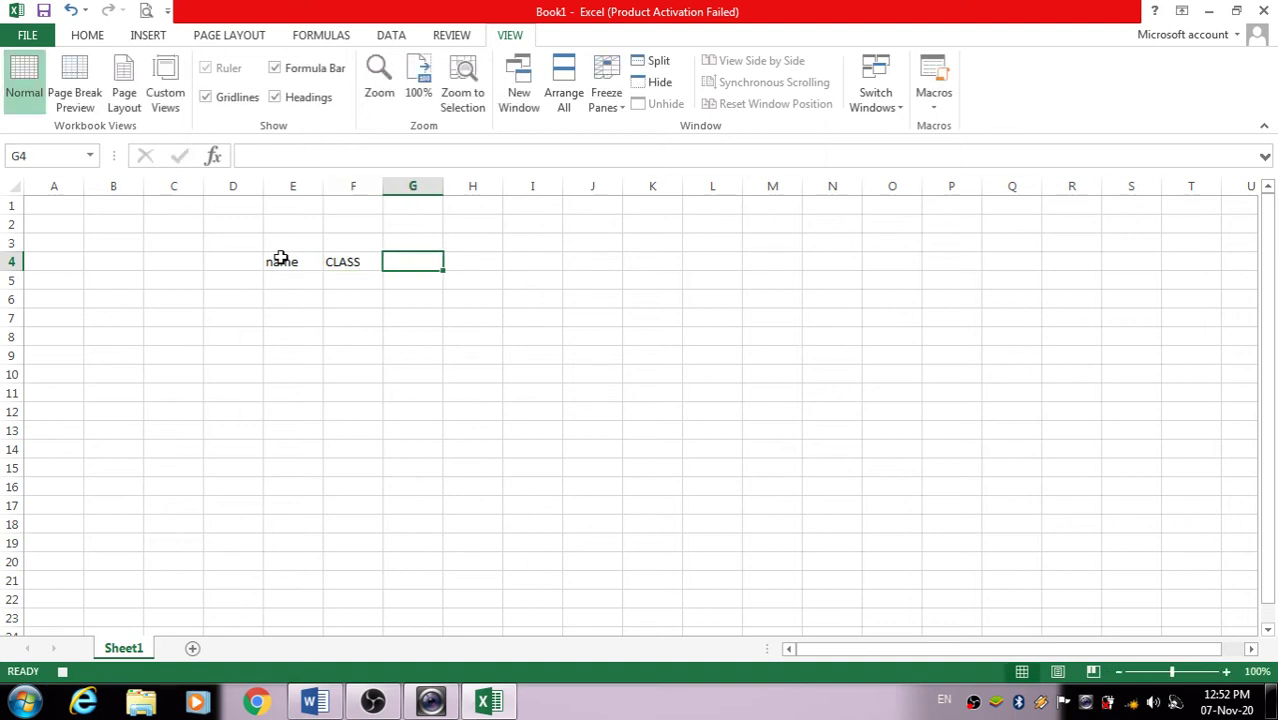
text(hindi)
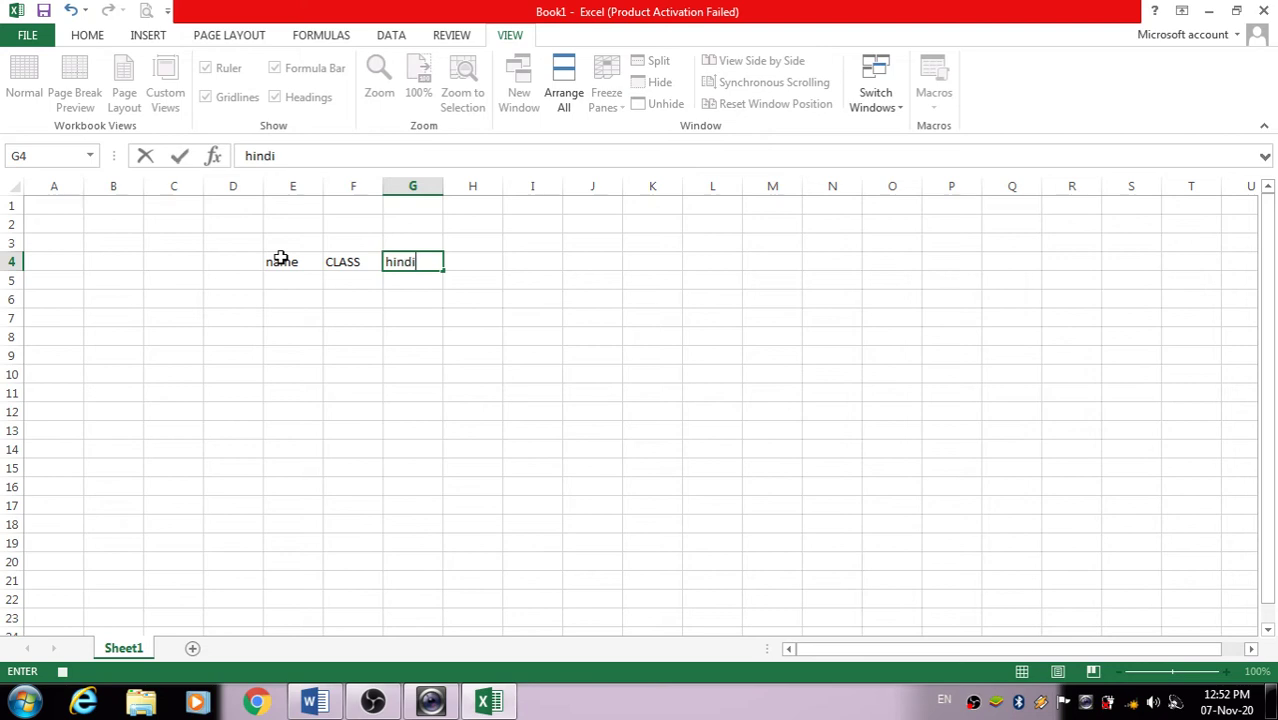
key(Tab)
text(eng)
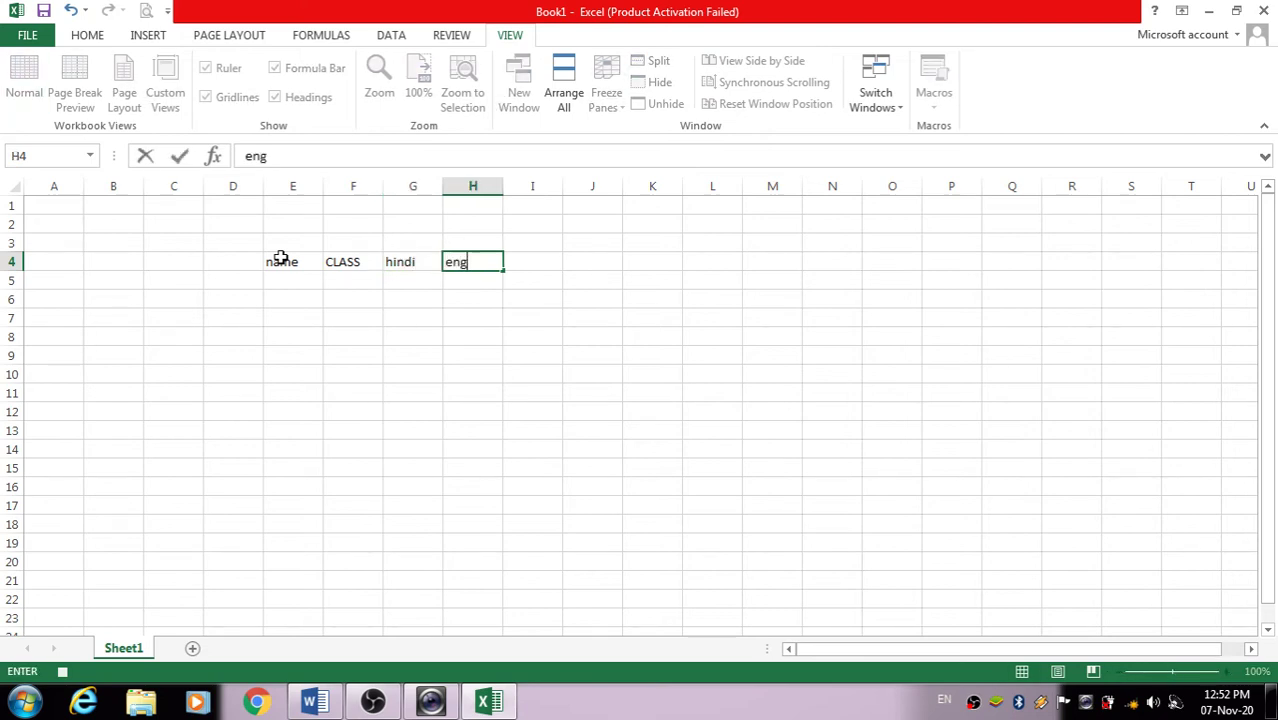
key(Return)
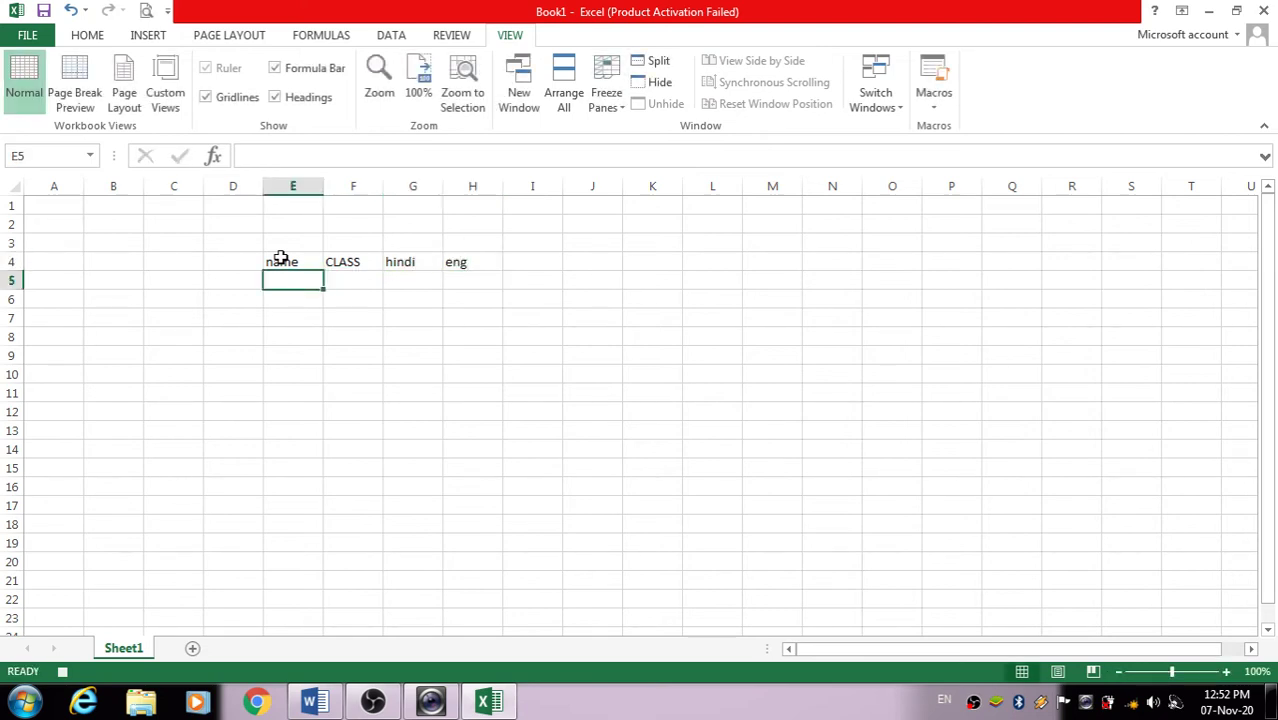
Fill row 5 from column E with the first student's name, class 12, and marks 75 and 95
text(naved)
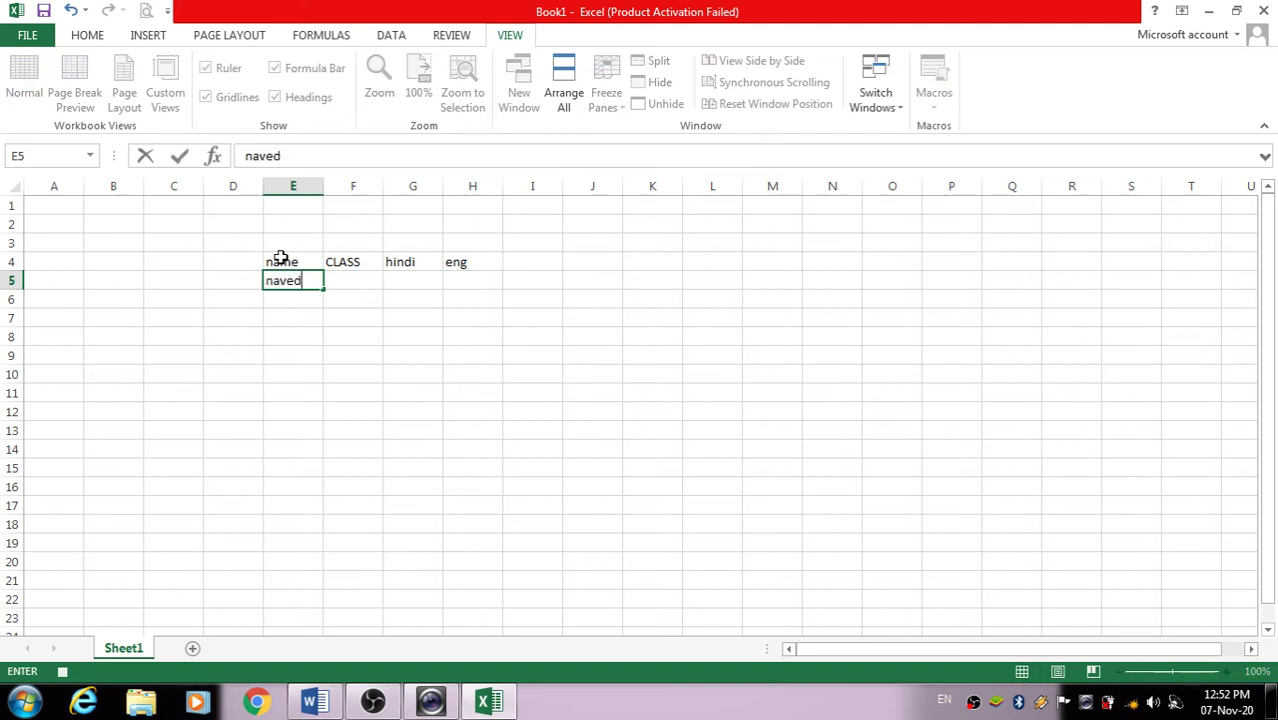
key(Tab)
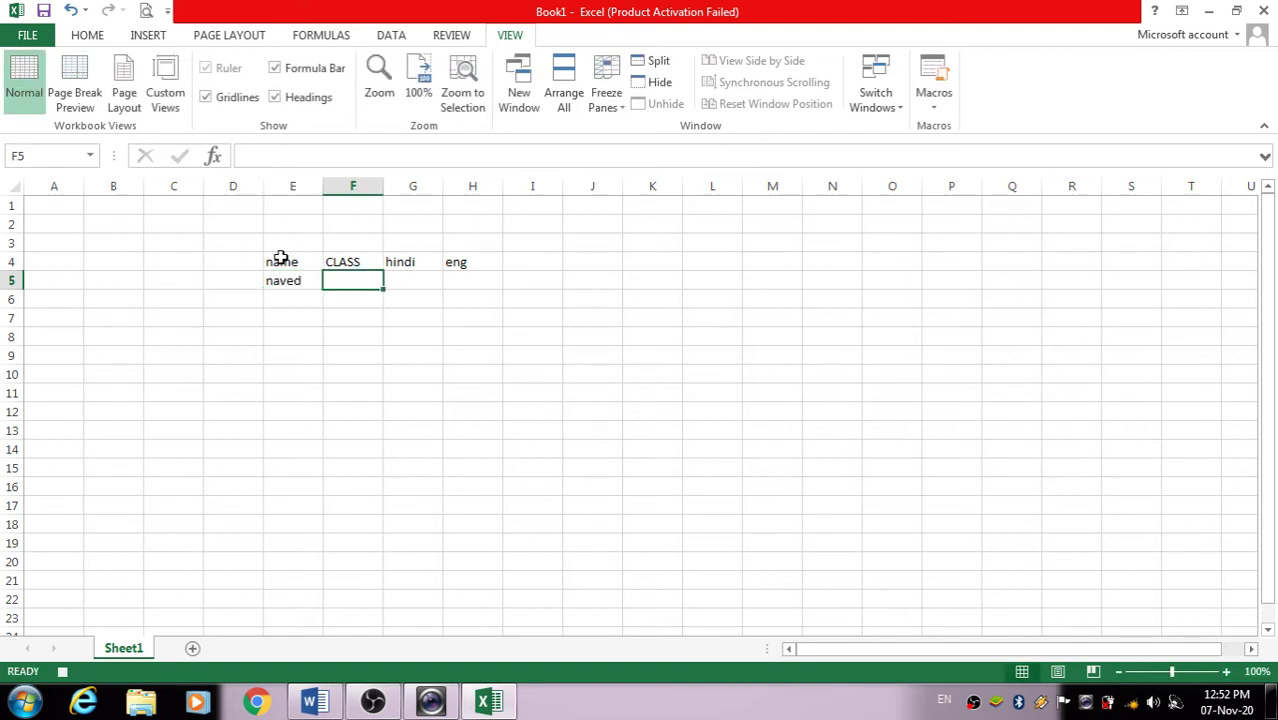
text(12)
key(Tab)
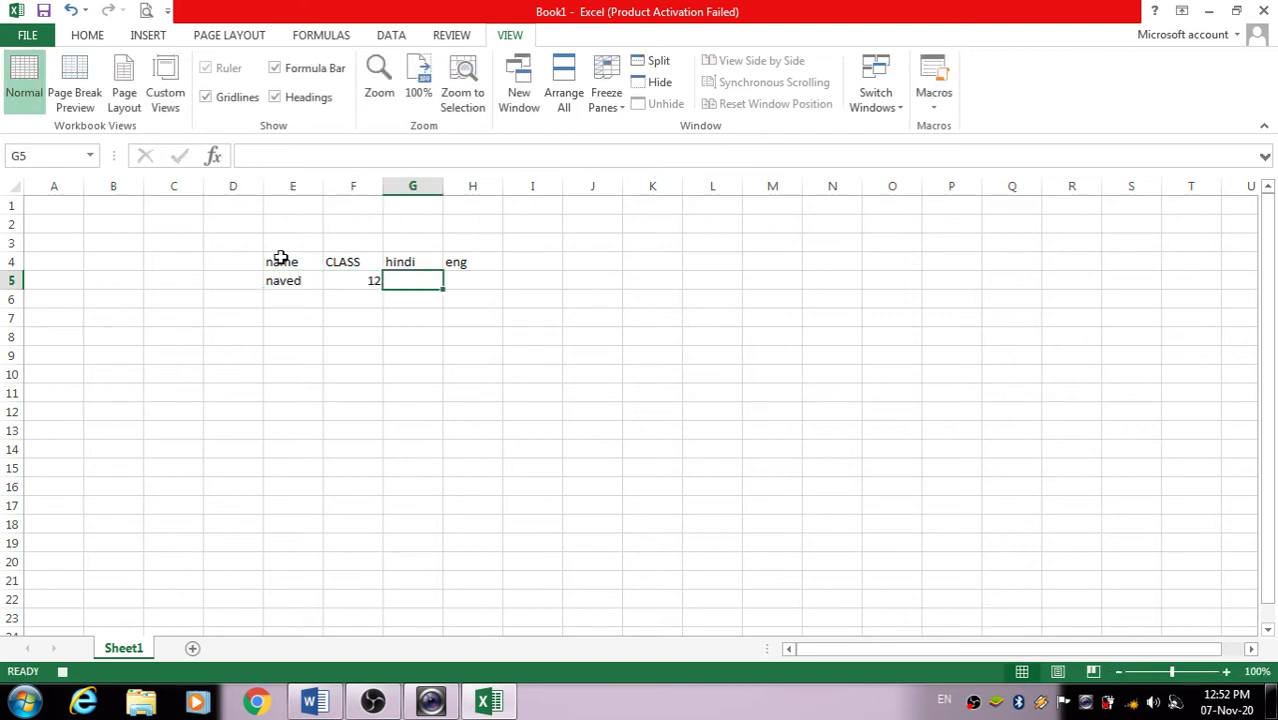
text(75)
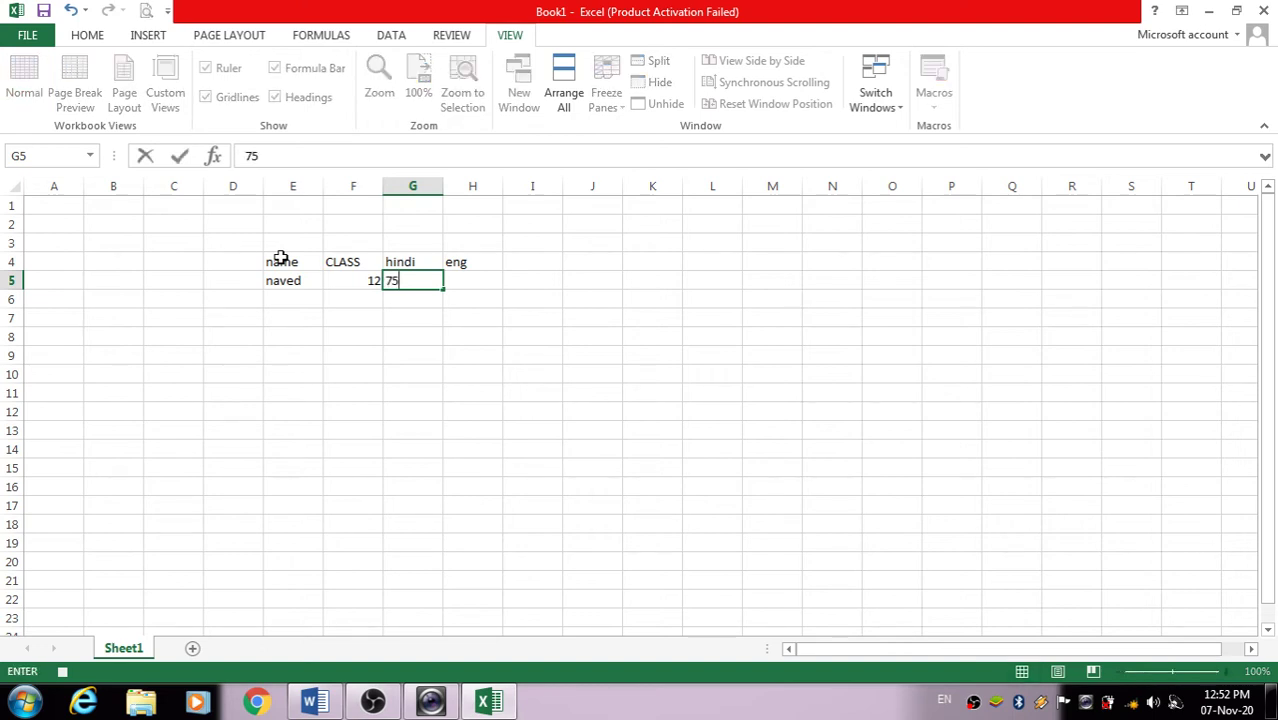
key(Tab)
text(95)
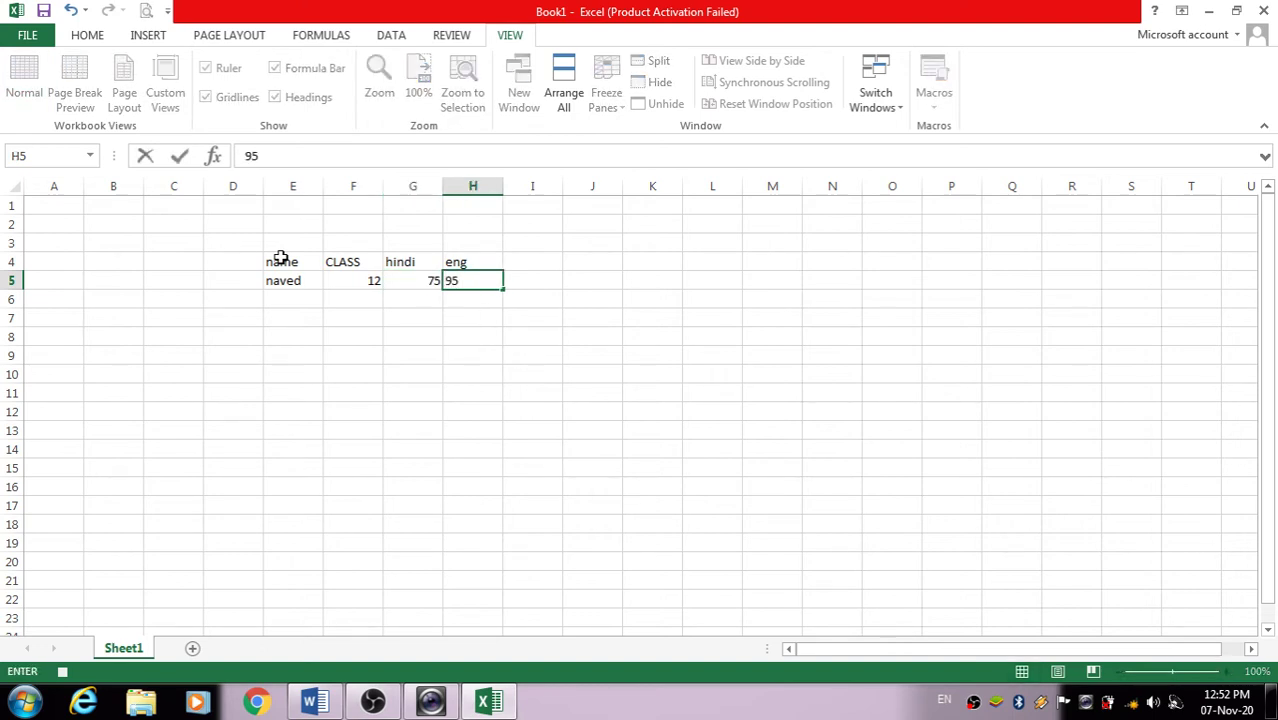
key(Return)
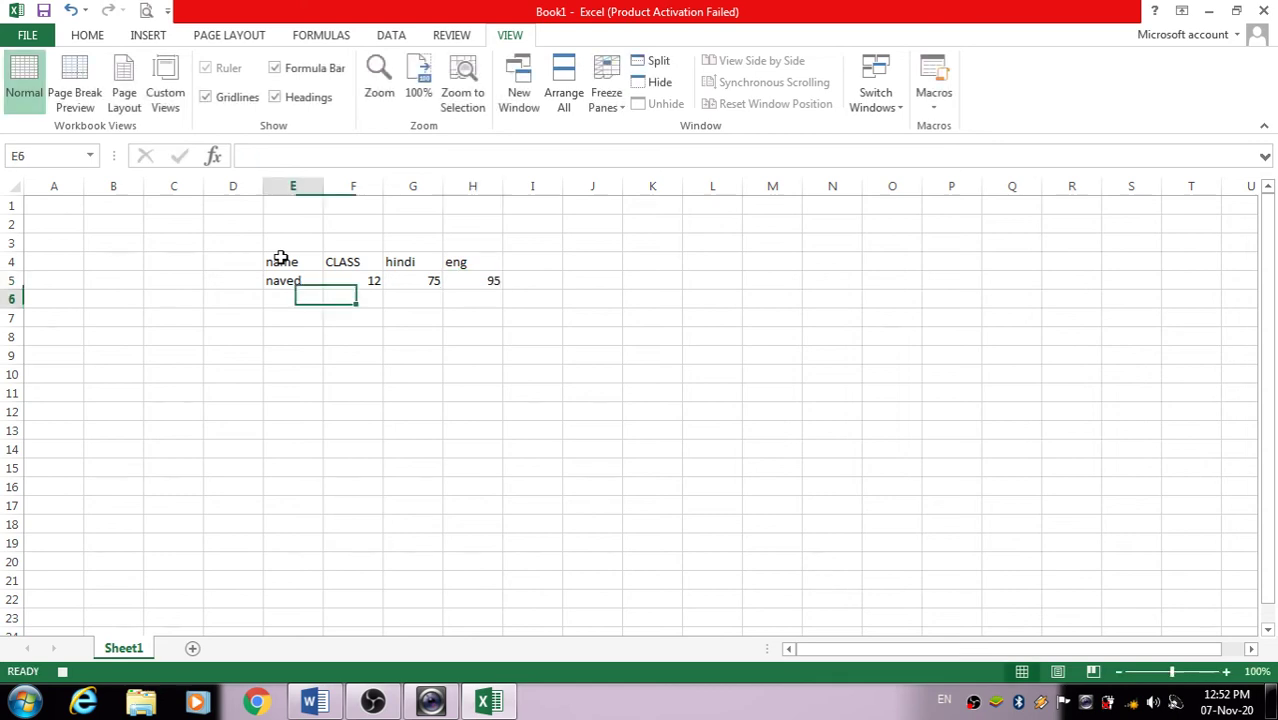
Fill row 6 from column E with the second student's name, class 10, and marks 88 and 99
text(ashu)
key(Tab)
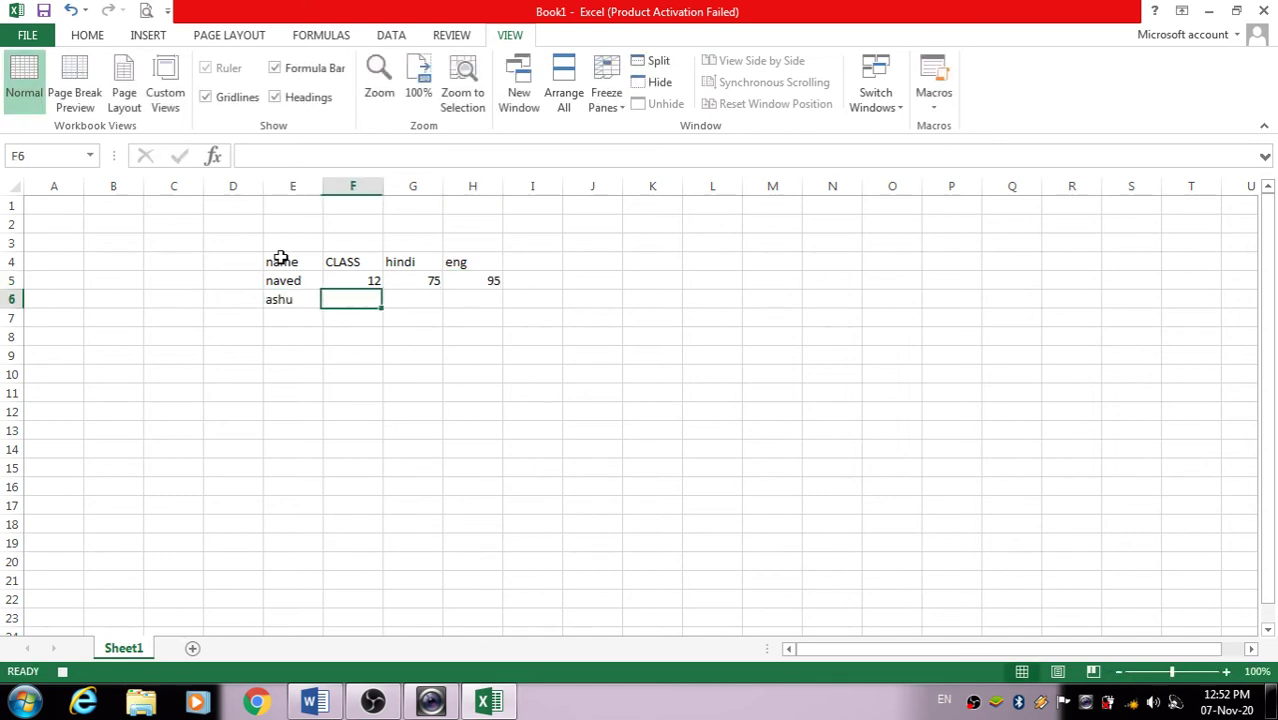
text(10)
key(Tab)
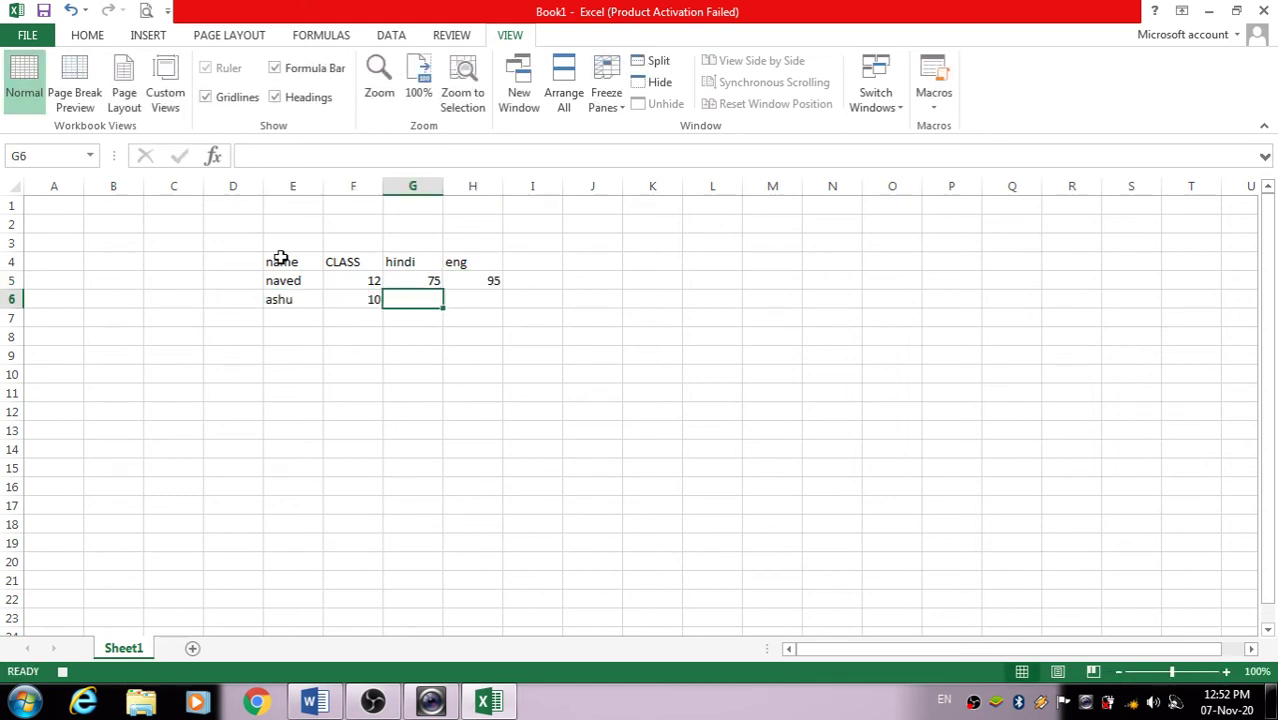
text(88)
key(Tab)
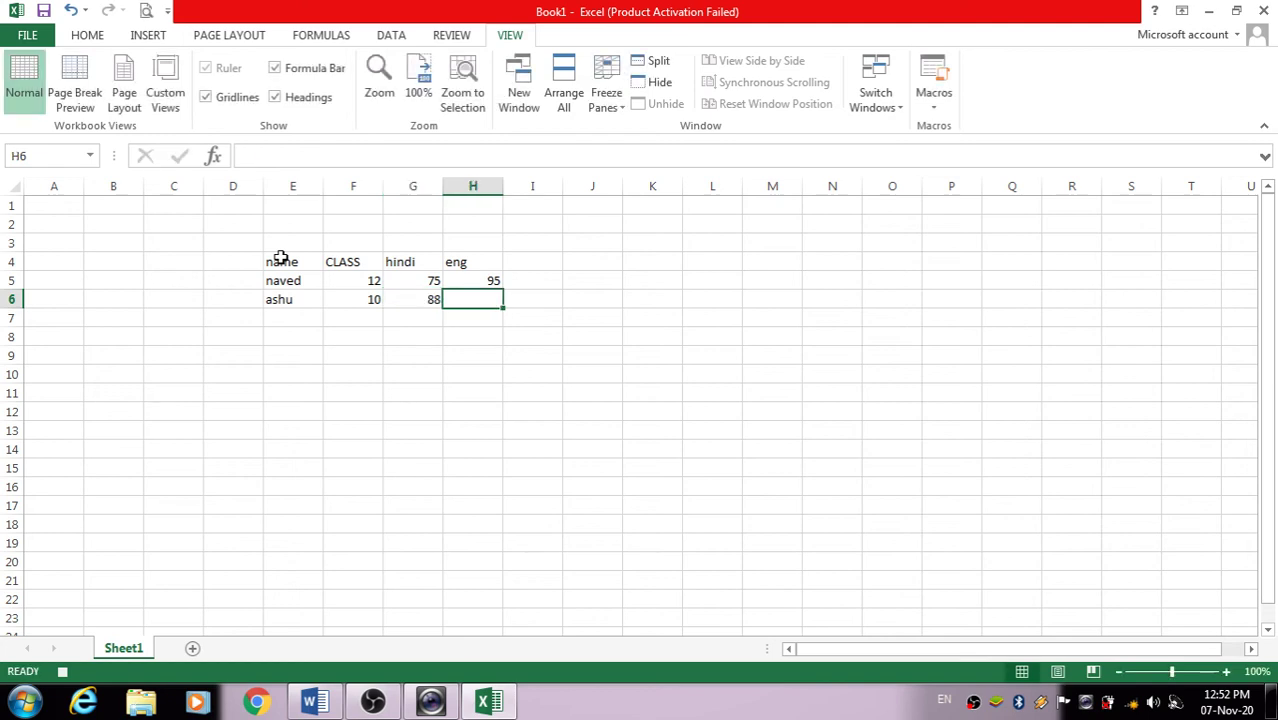
text(99)
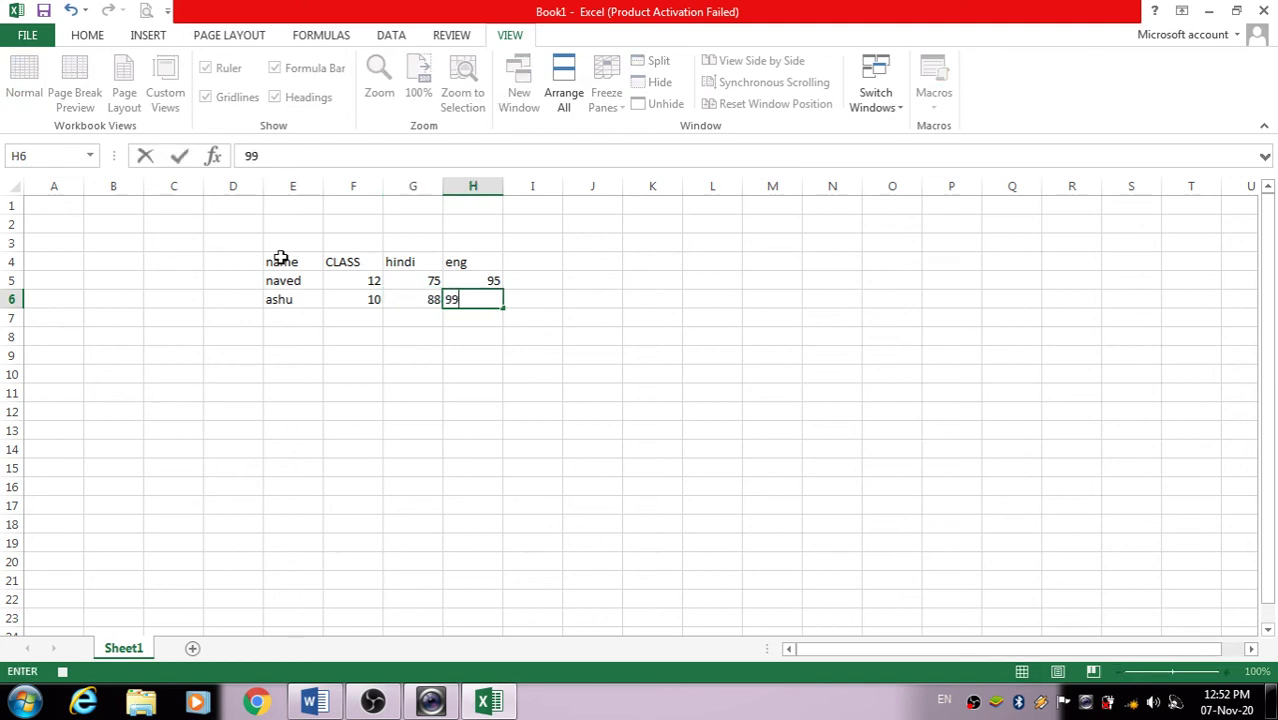
Commit the last mark by selecting the blank cells M6:M7, and stop the macro recording
drag(772, 299, 772, 318)
click(934, 95)
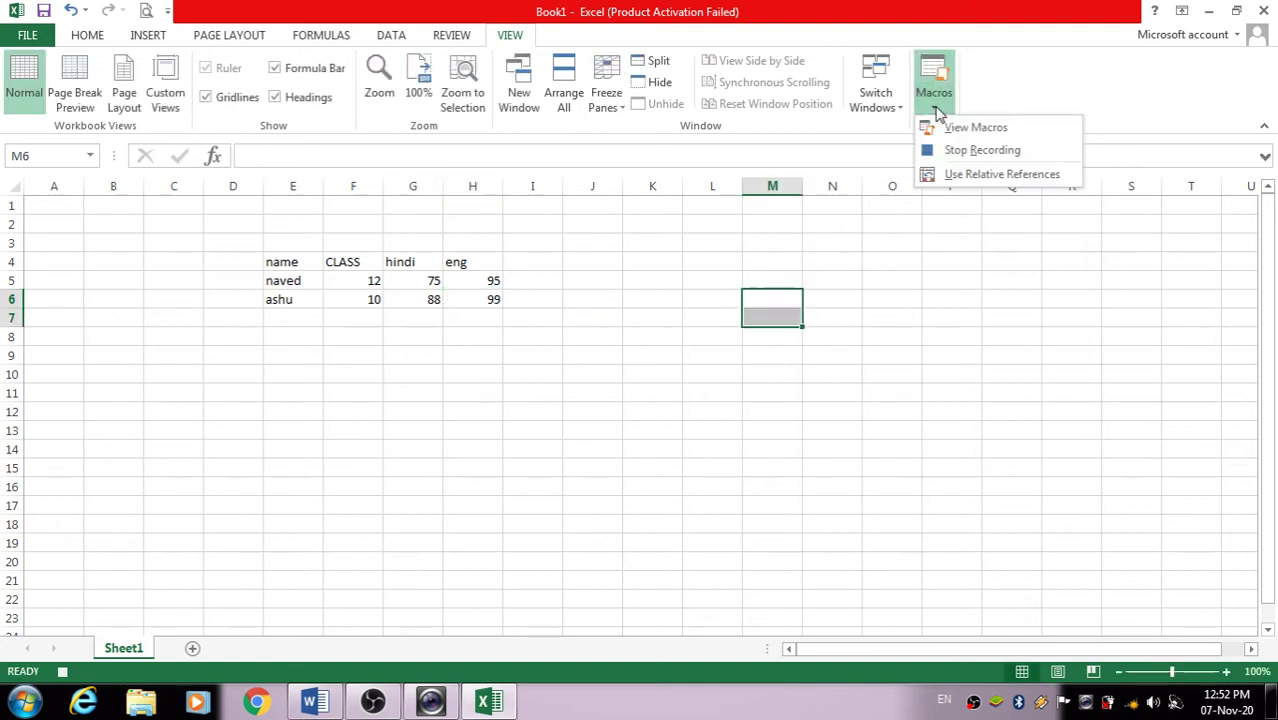
click(971, 150)
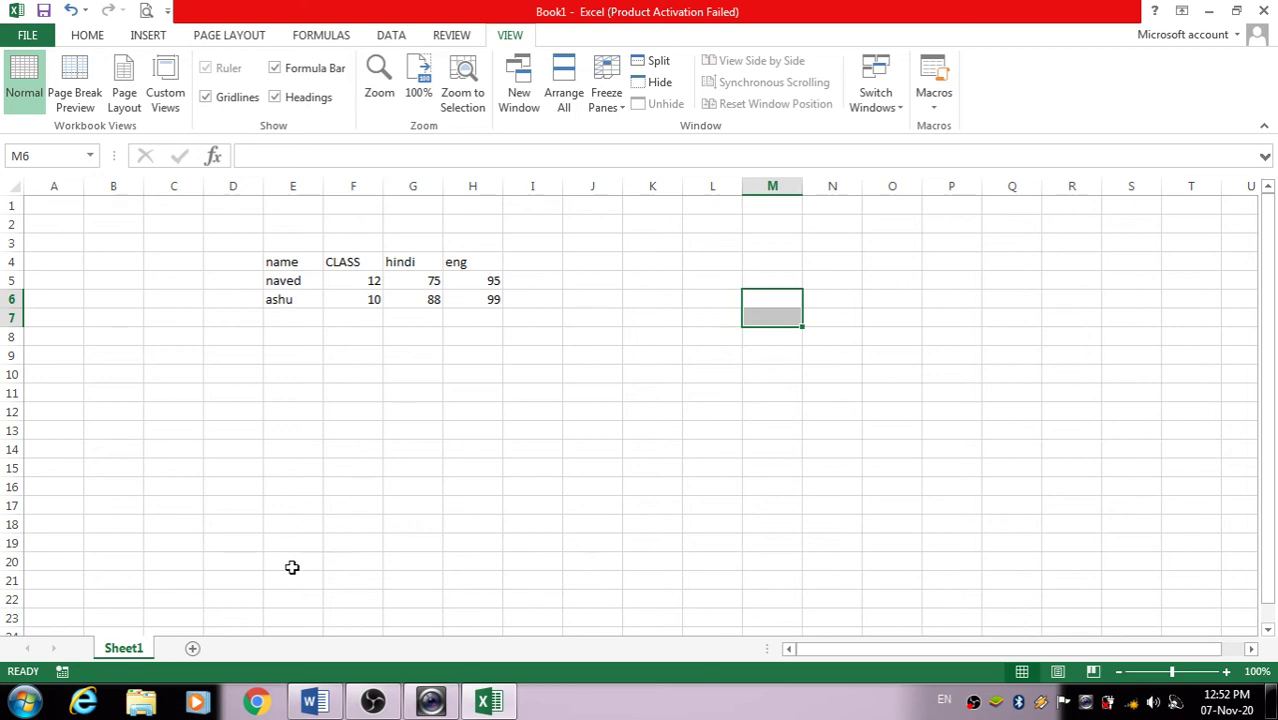
Add a new worksheet and run the demo1 macro on it
click(193, 650)
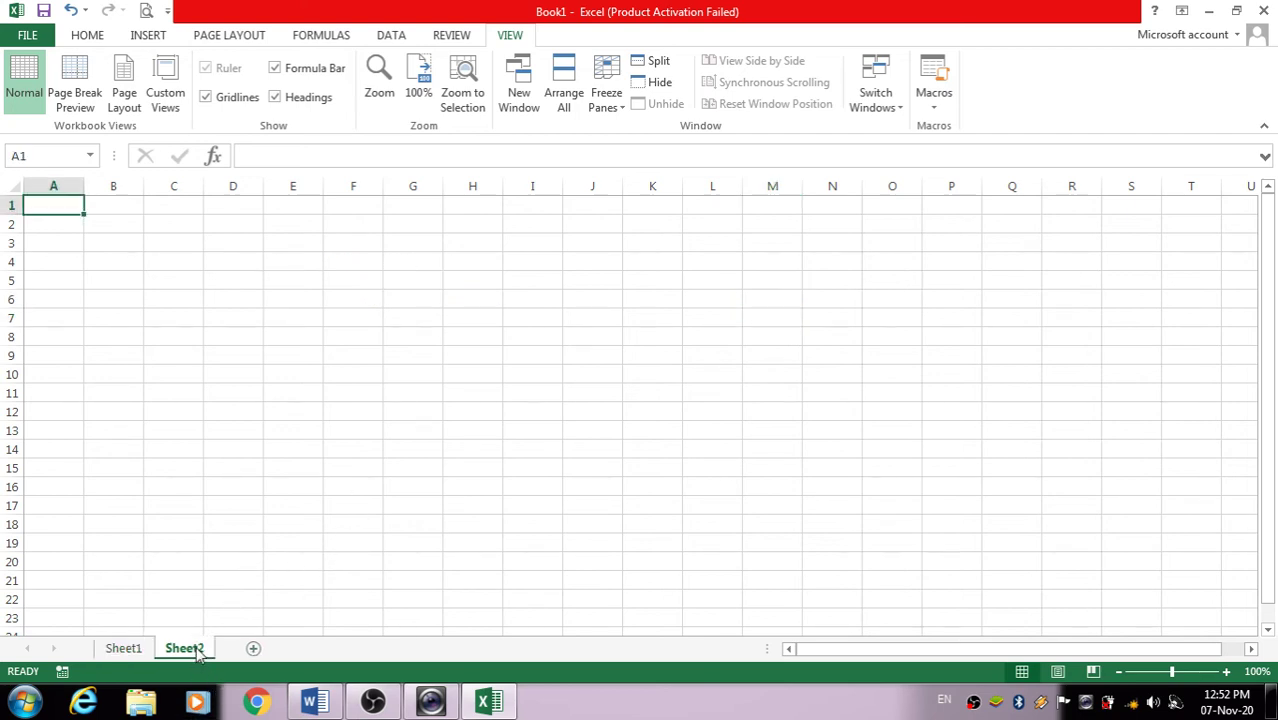
click(929, 100)
click(980, 128)
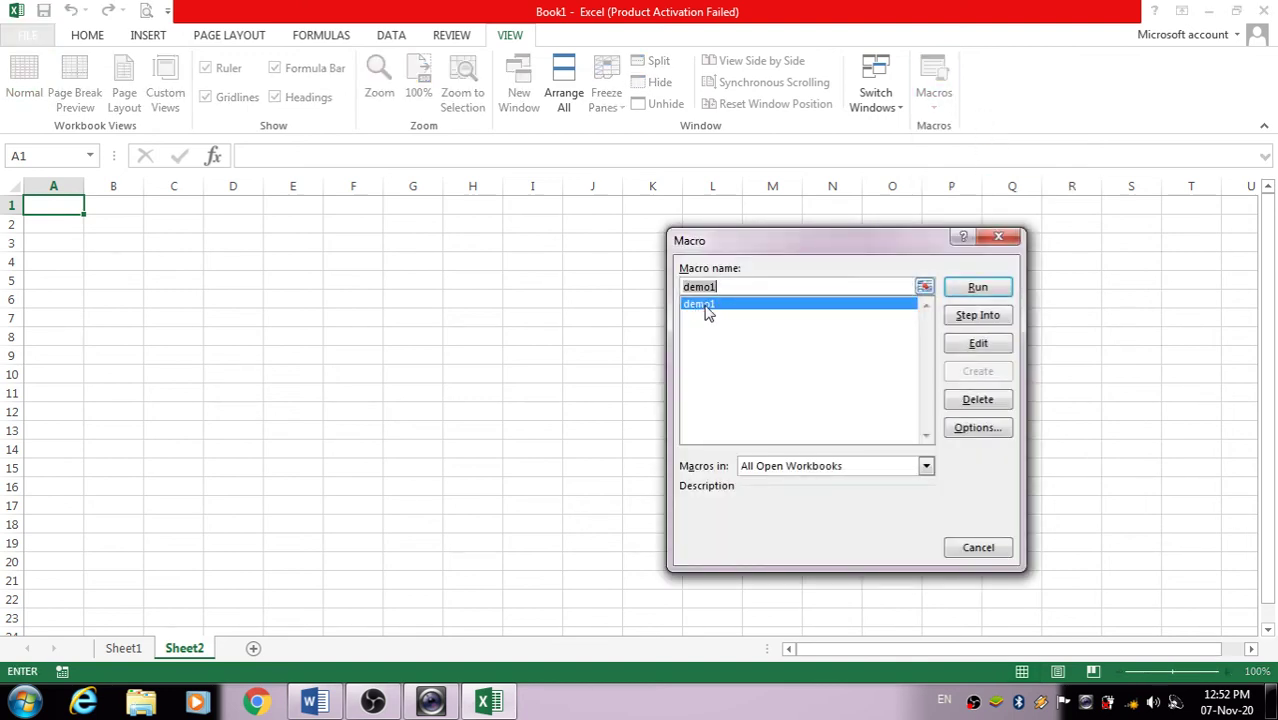
click(977, 287)
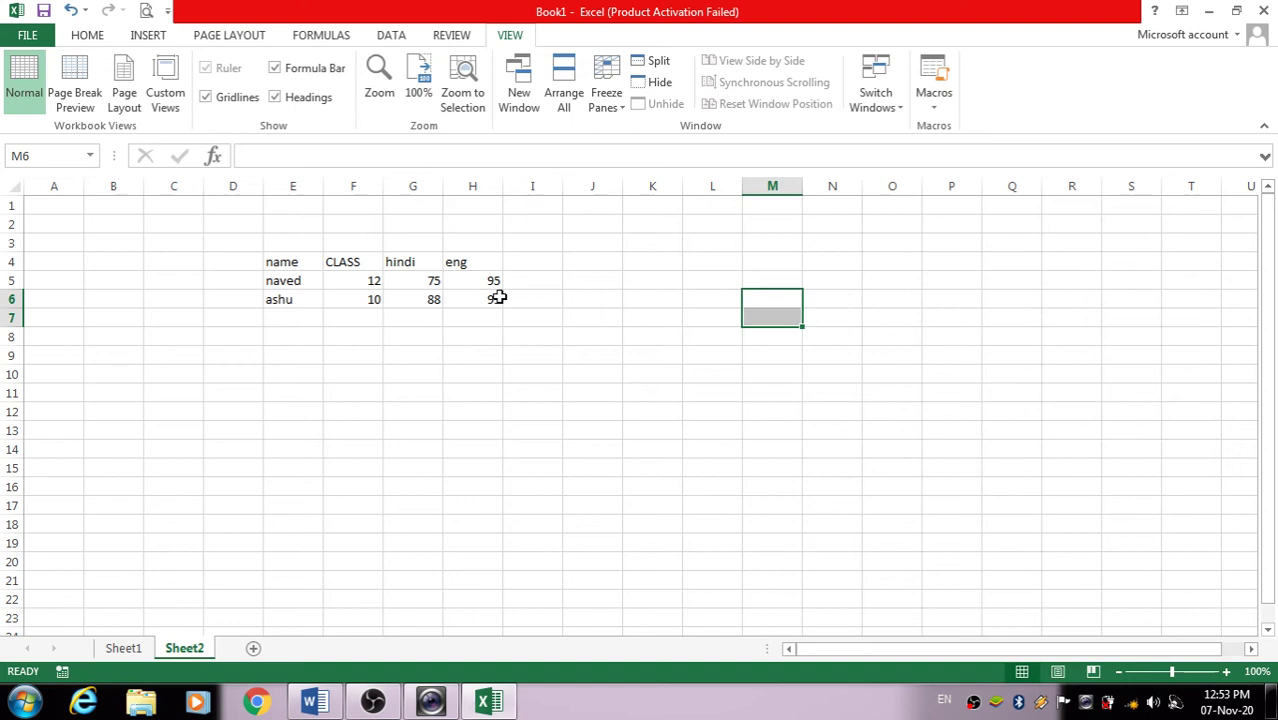
Return to Sheet1 and start recording a macro named "demo2", stored in This Workbook
click(122, 649)
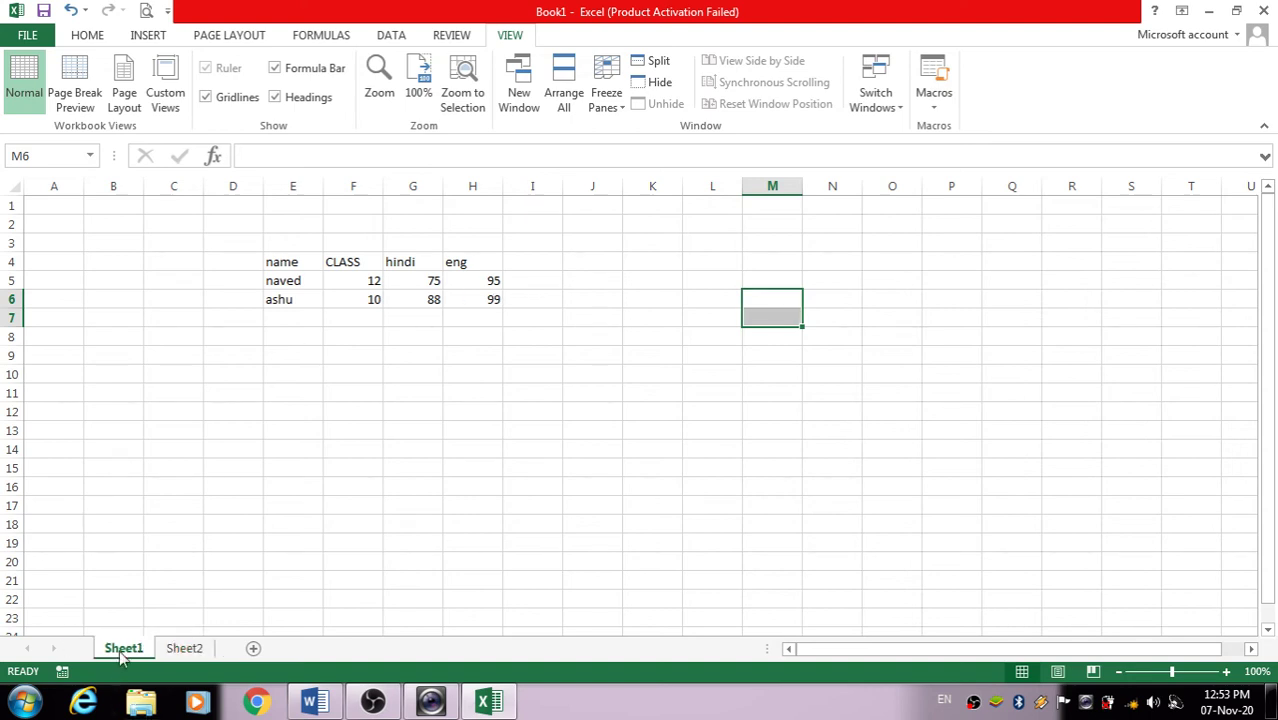
click(934, 108)
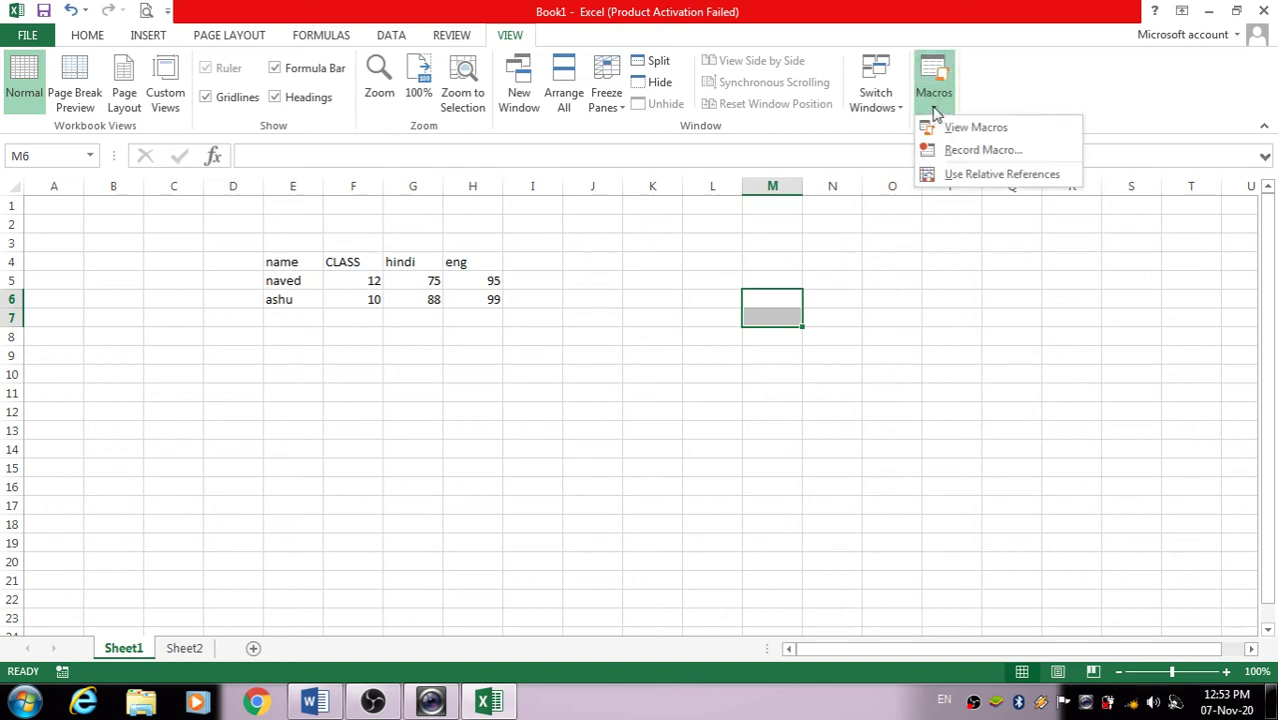
click(958, 150)
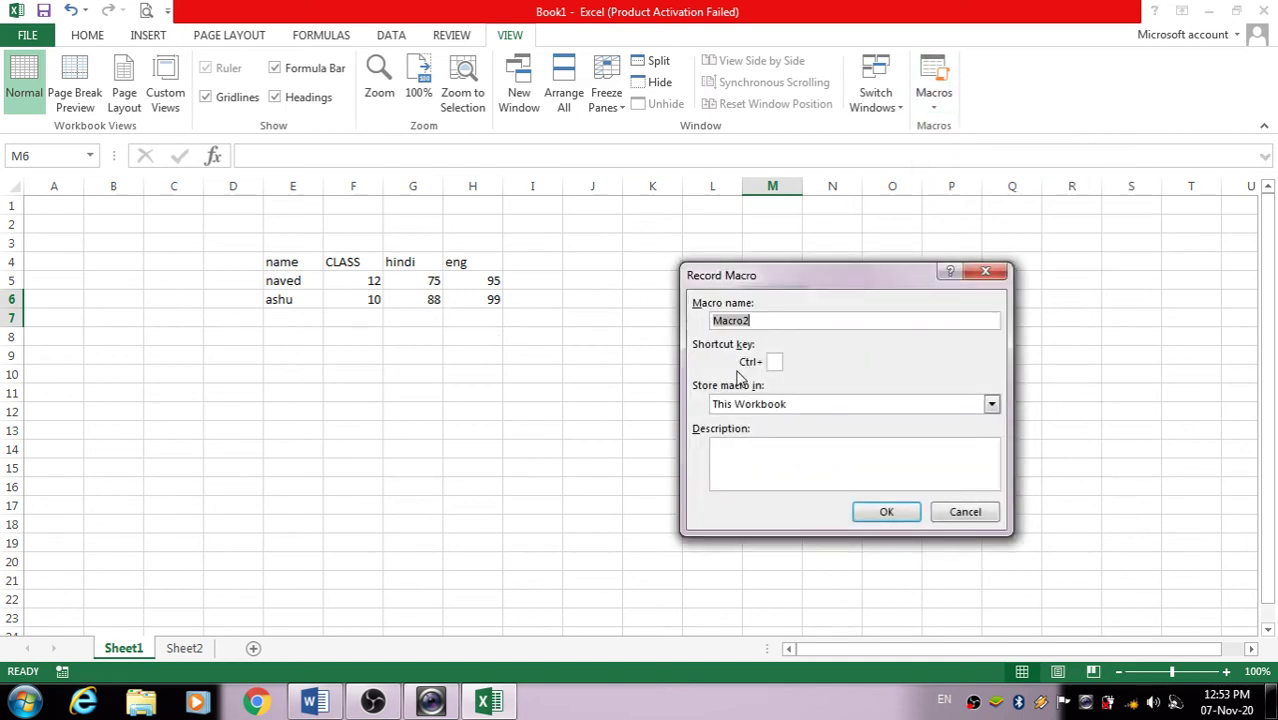
key(BackSpace)
text(demo2)
click(888, 510)
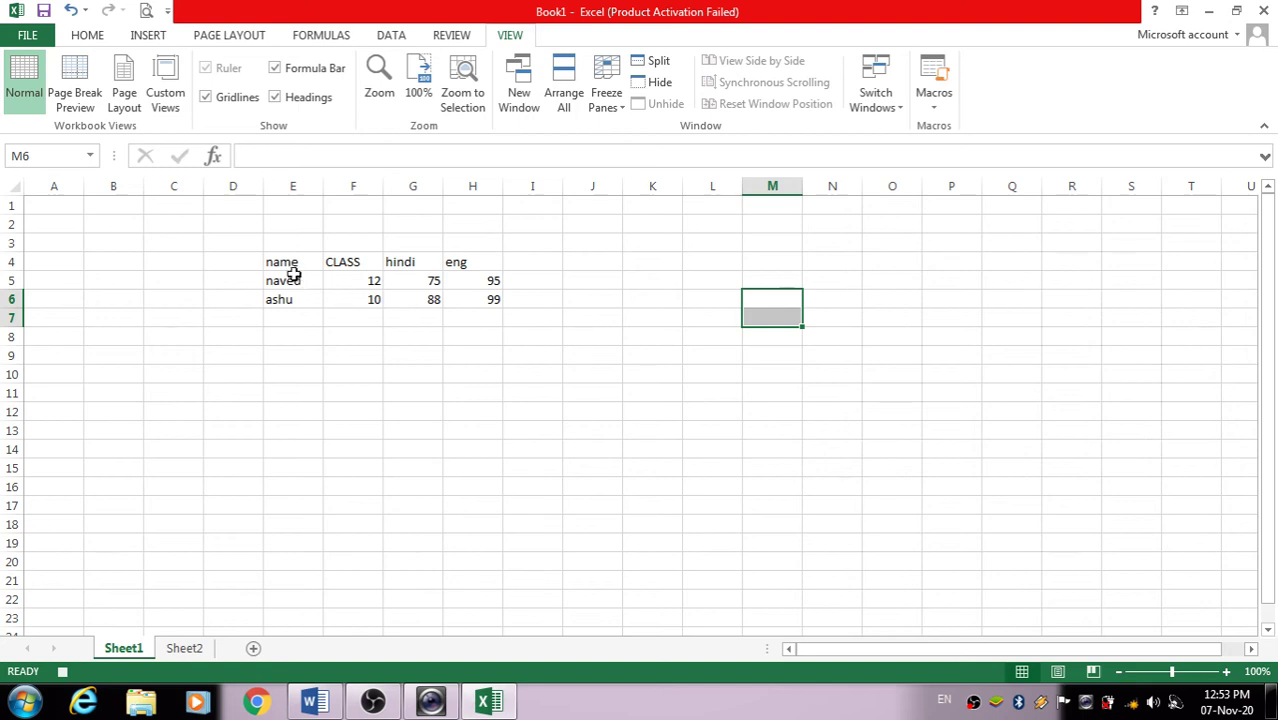
Color the text of the table E4:H6 red, and try bold on the range before turning it off
drag(275, 262, 475, 292)
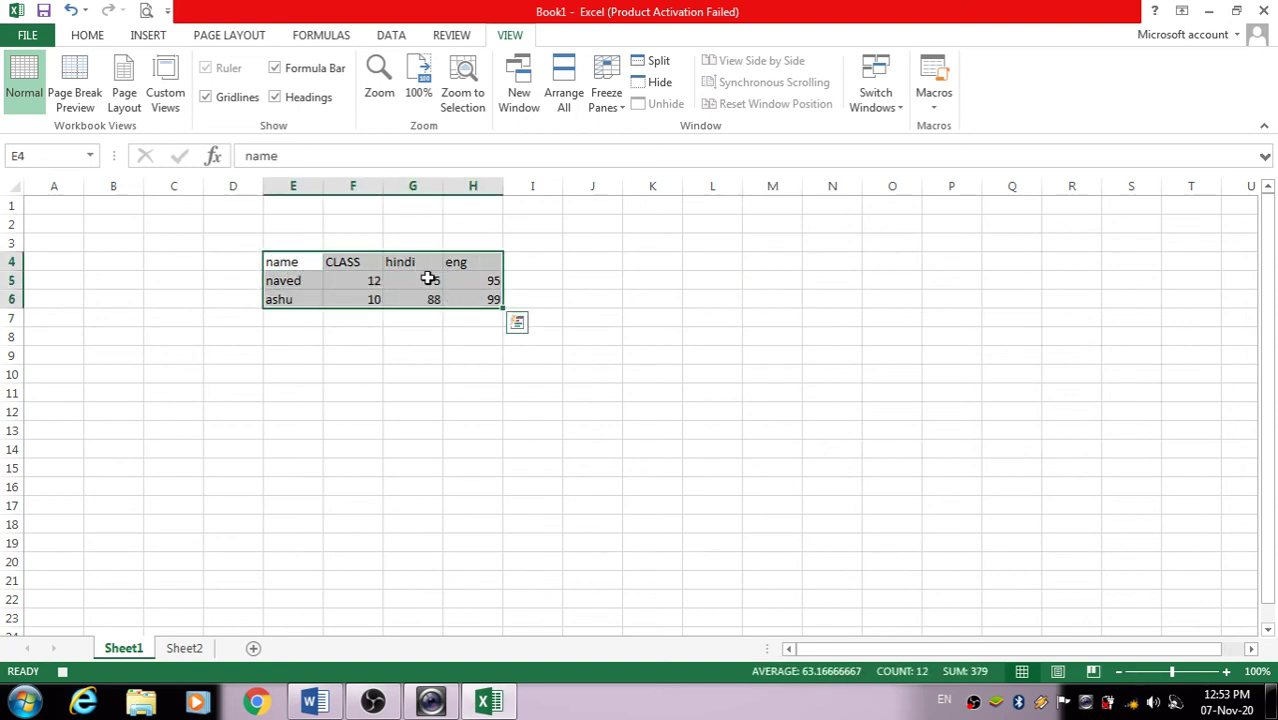
click(86, 38)
click(315, 98)
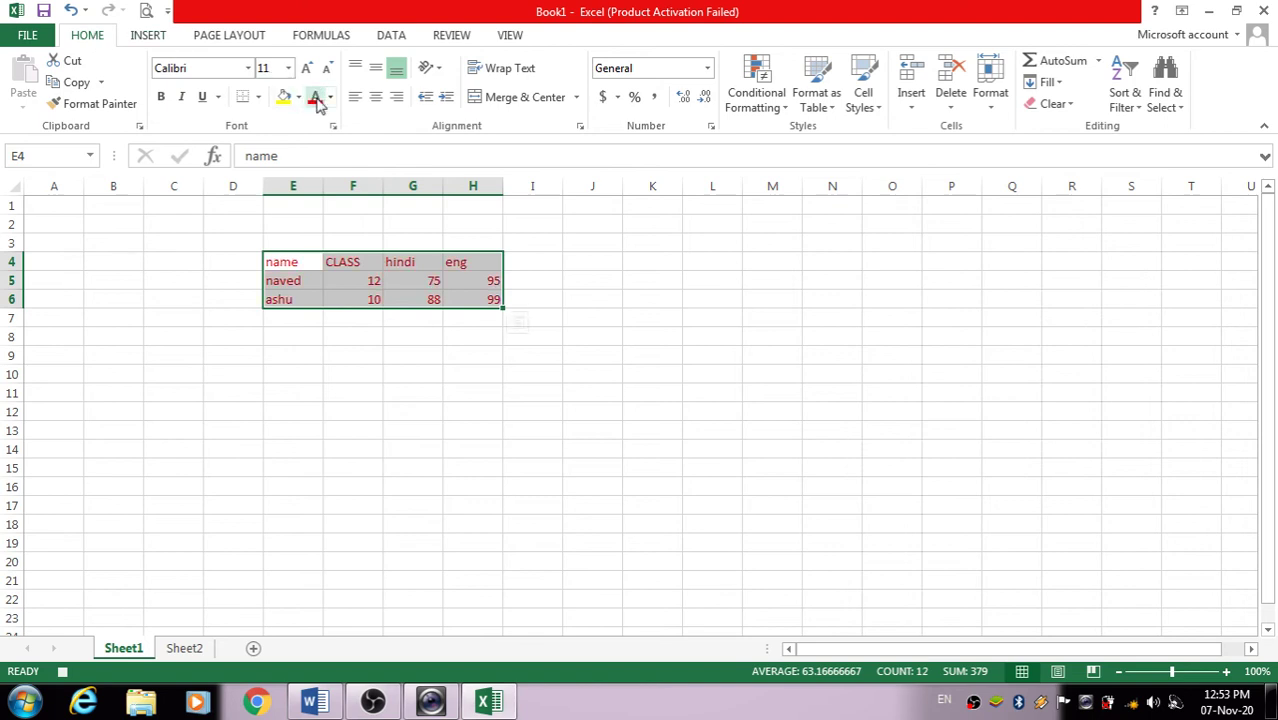
click(162, 98)
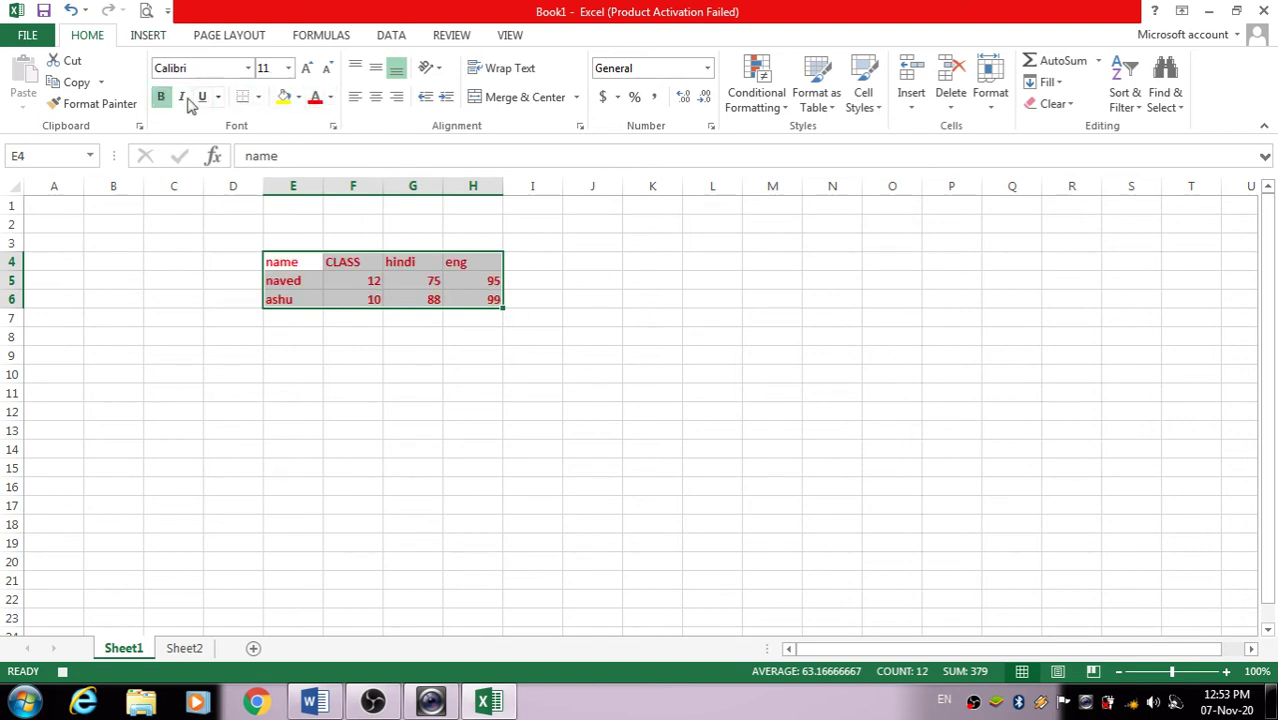
click(162, 97)
Make the header row E4:H4 bold
drag(278, 257, 470, 266)
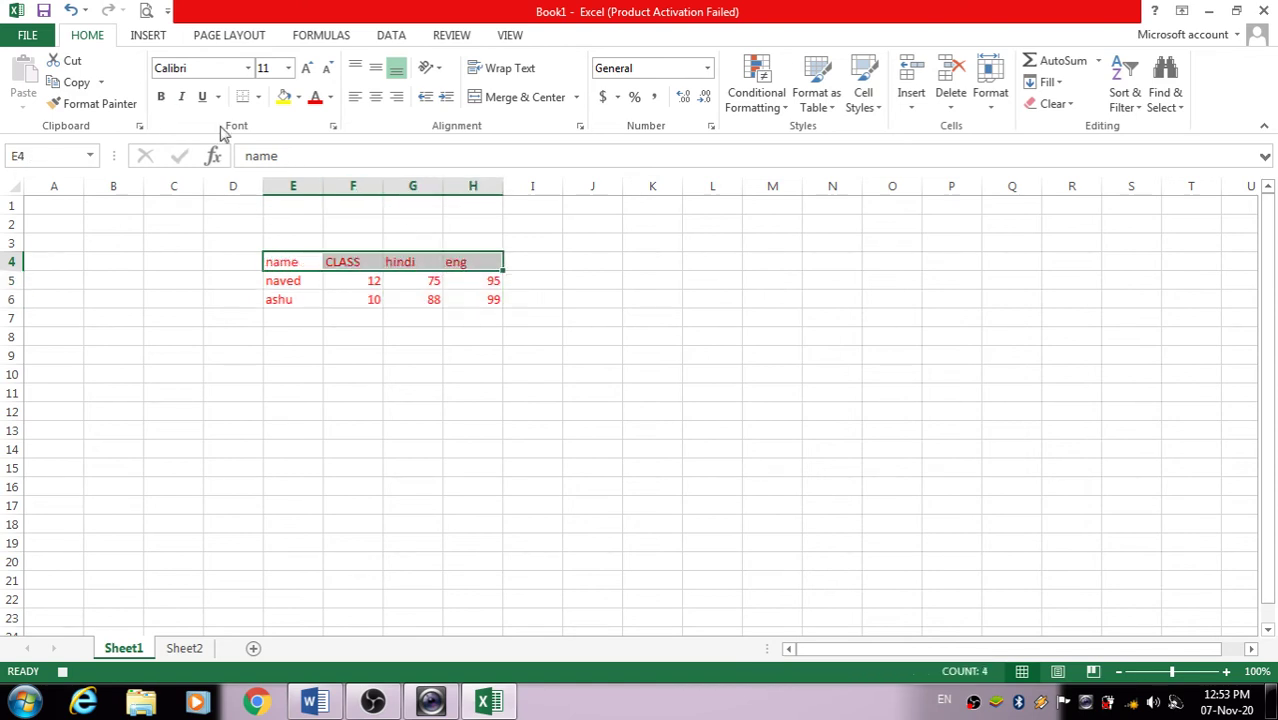
click(161, 97)
click(569, 351)
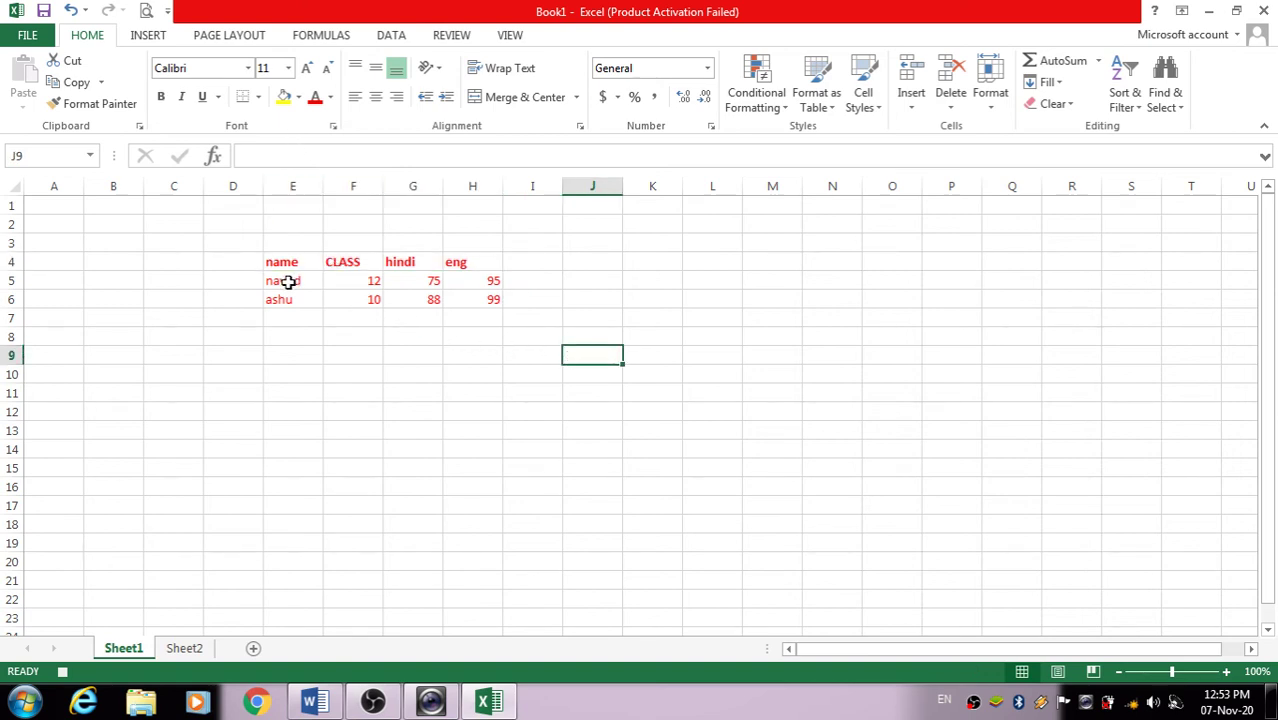
Fill the two student rows, E5:H6, with yellow
drag(285, 280, 476, 290)
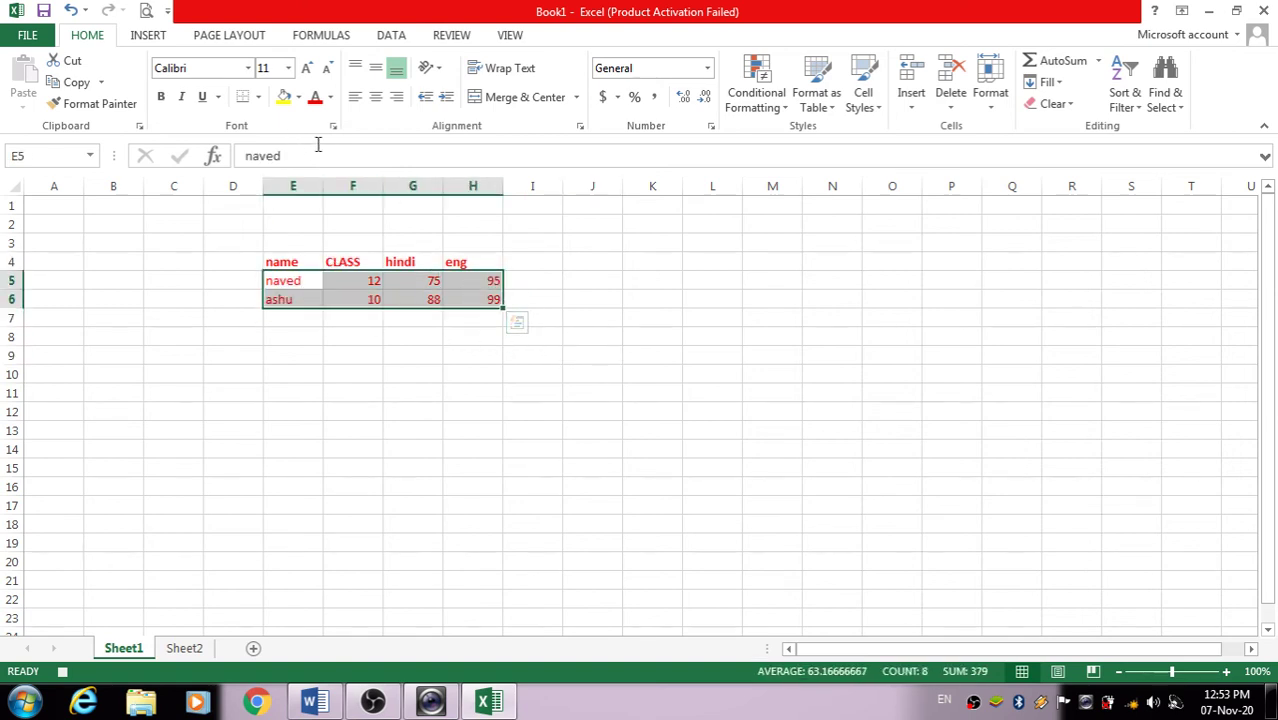
click(284, 97)
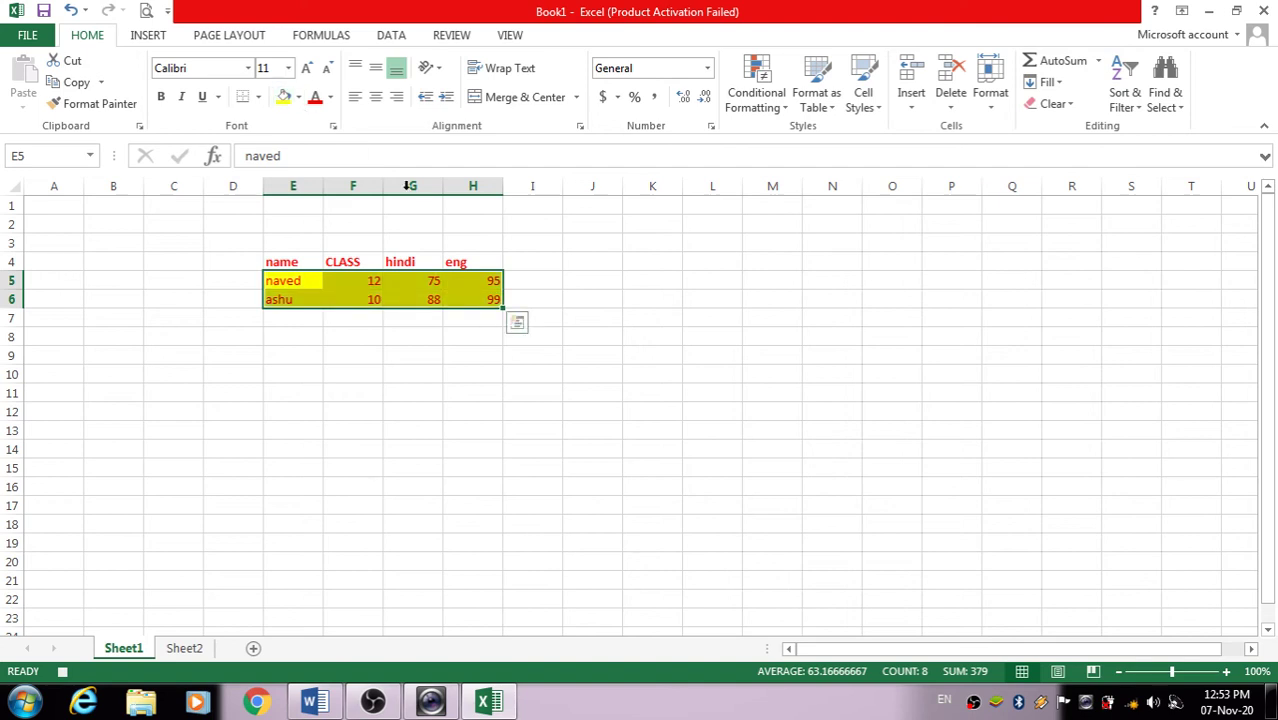
click(377, 334)
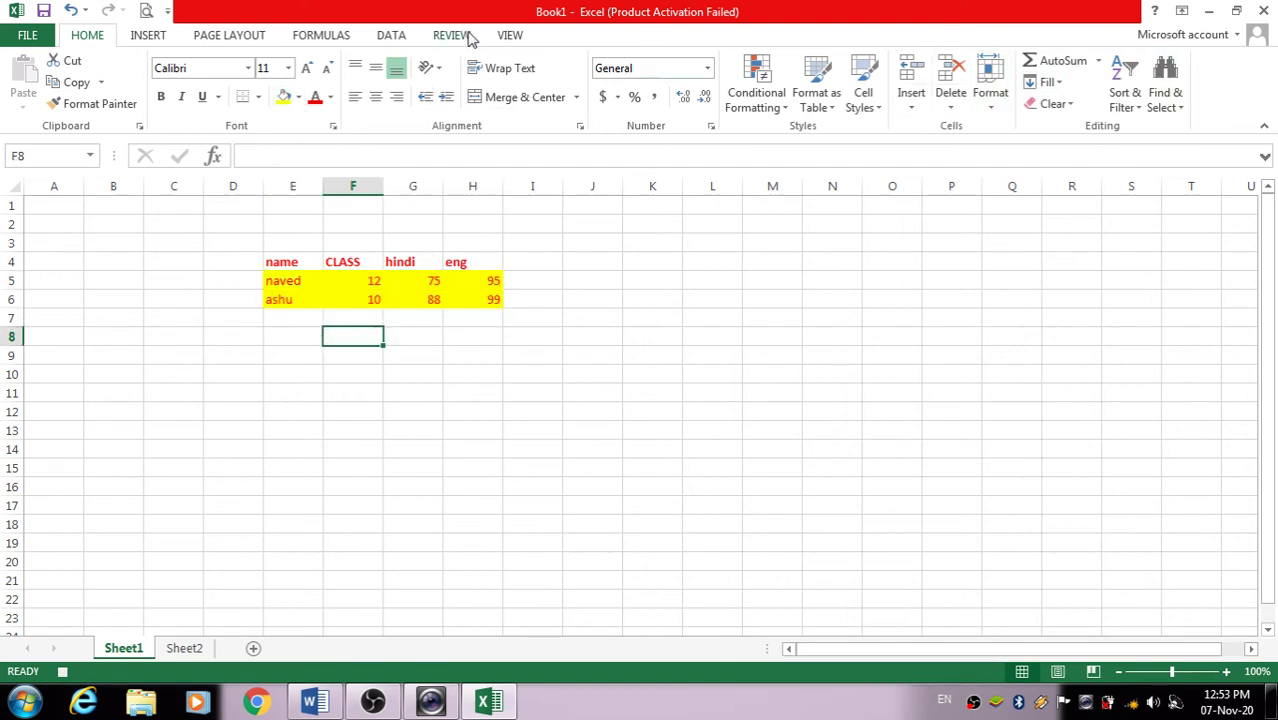
Stop recording the demo2 formatting macro
click(508, 35)
click(937, 107)
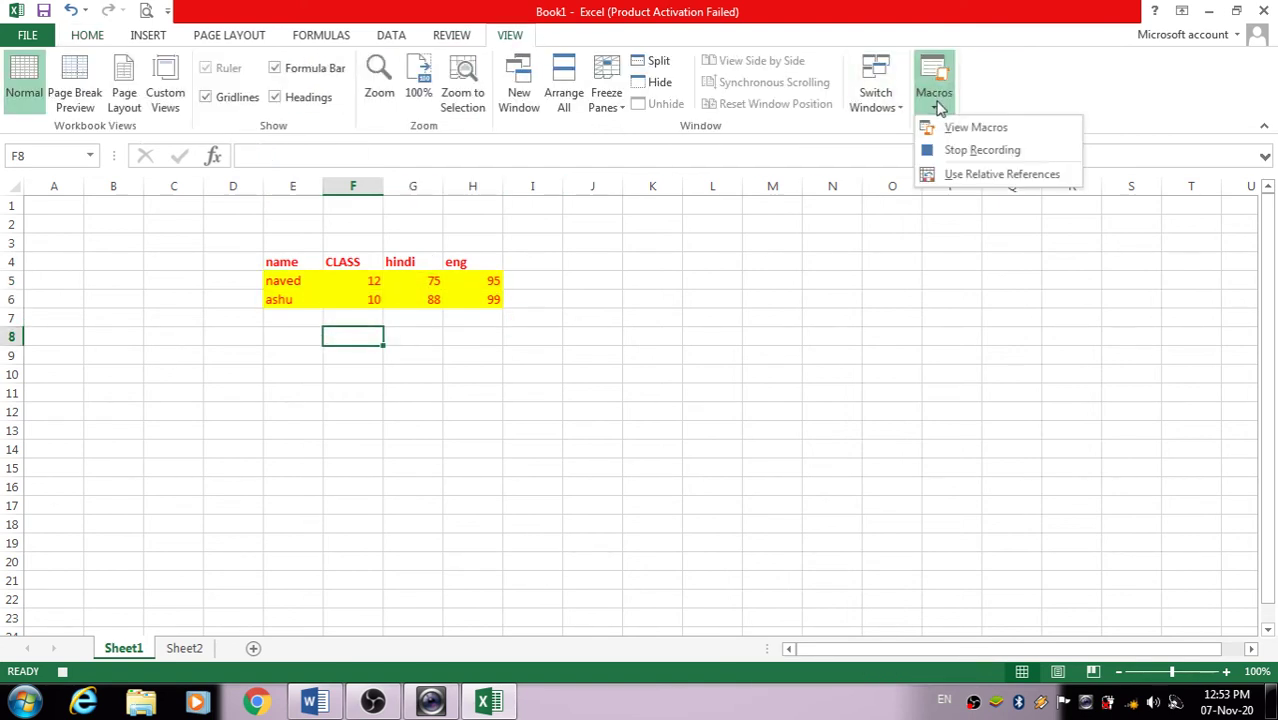
click(945, 147)
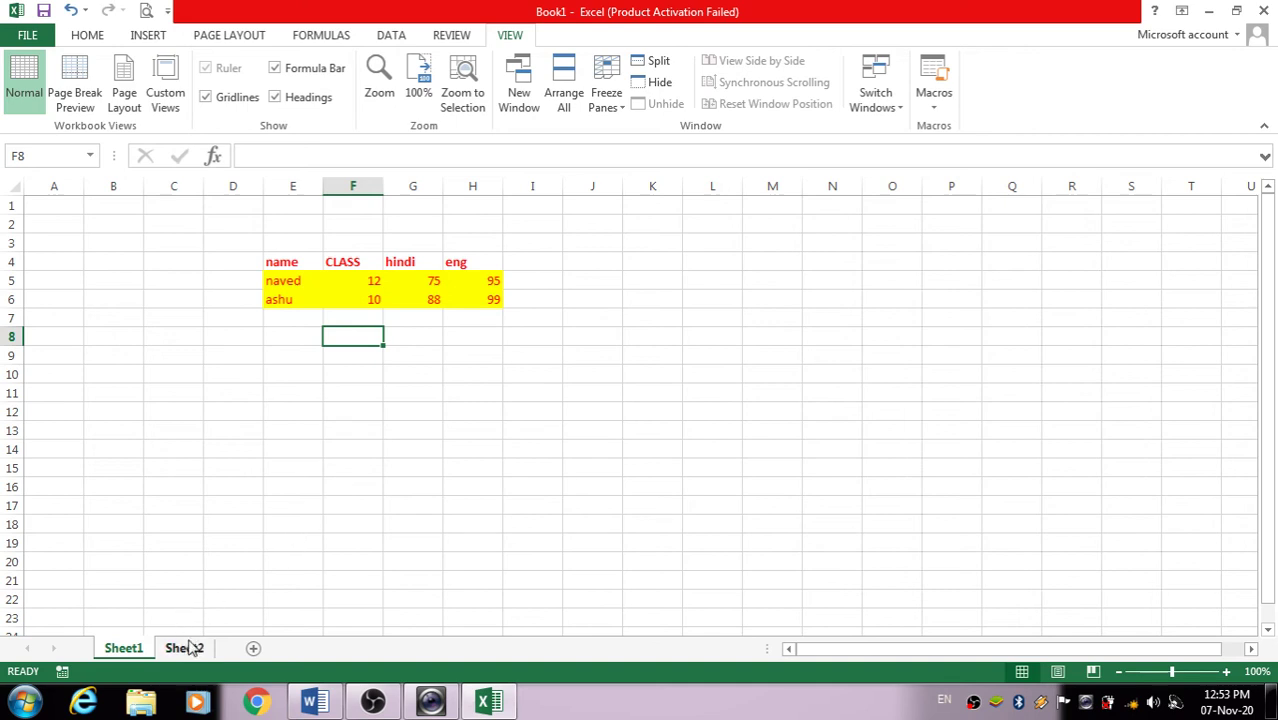
Run the demo2 formatting macro on the unformatted table in Sheet2
click(185, 649)
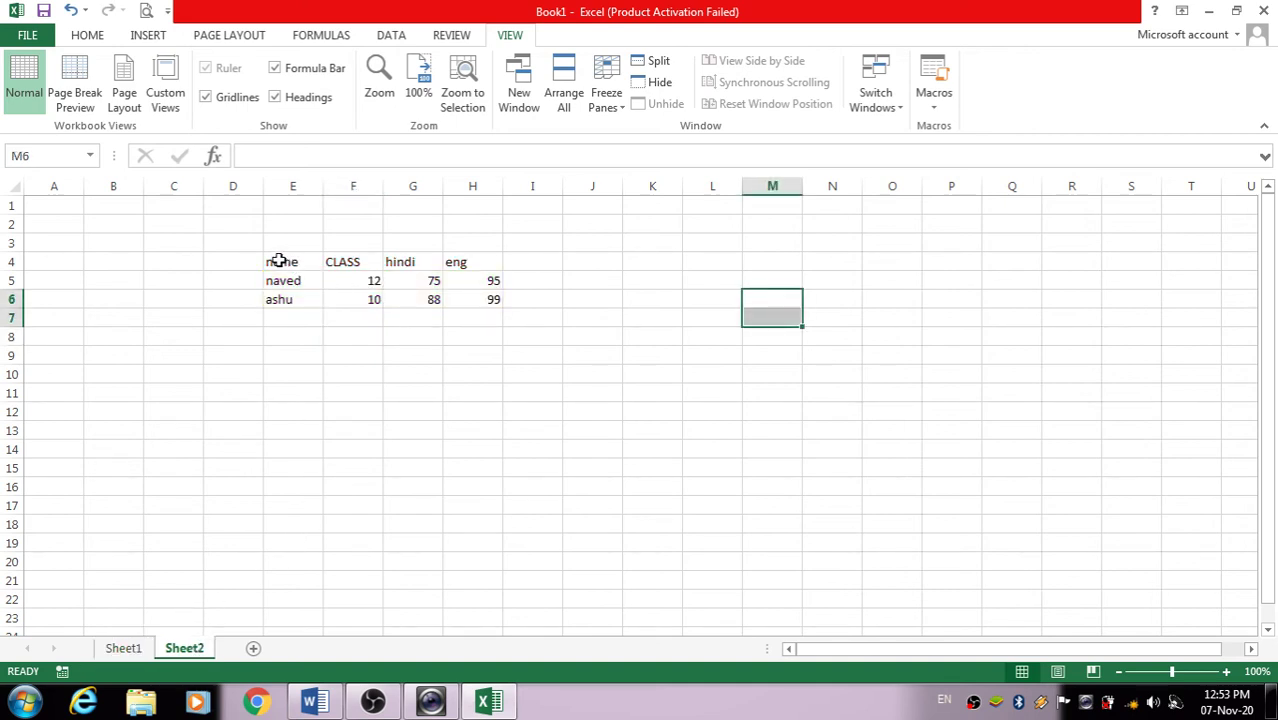
drag(279, 261, 488, 285)
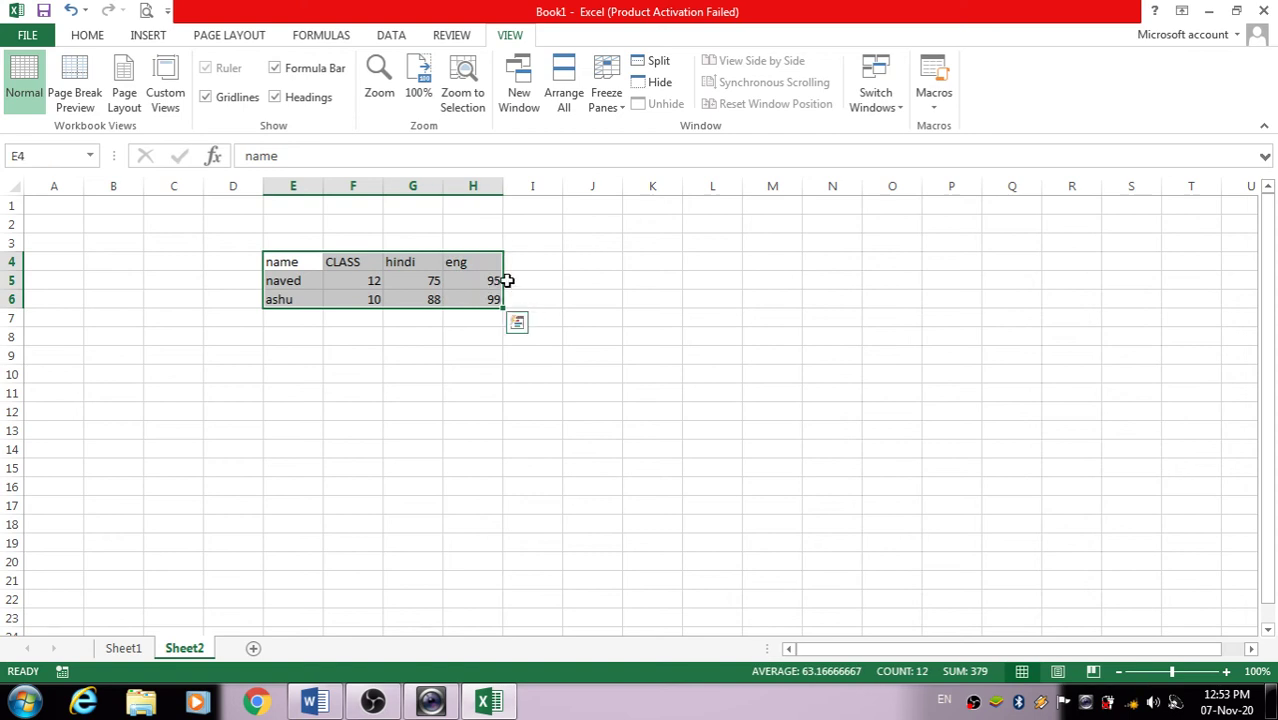
click(525, 284)
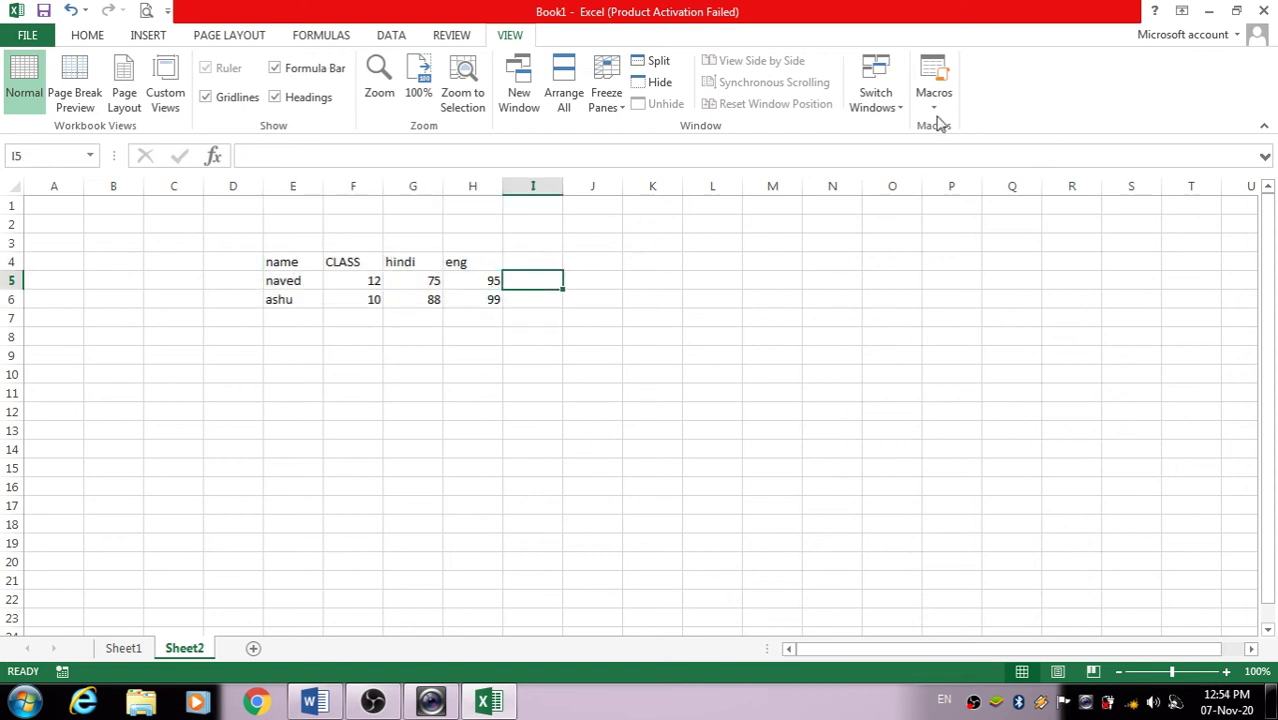
click(935, 104)
click(967, 128)
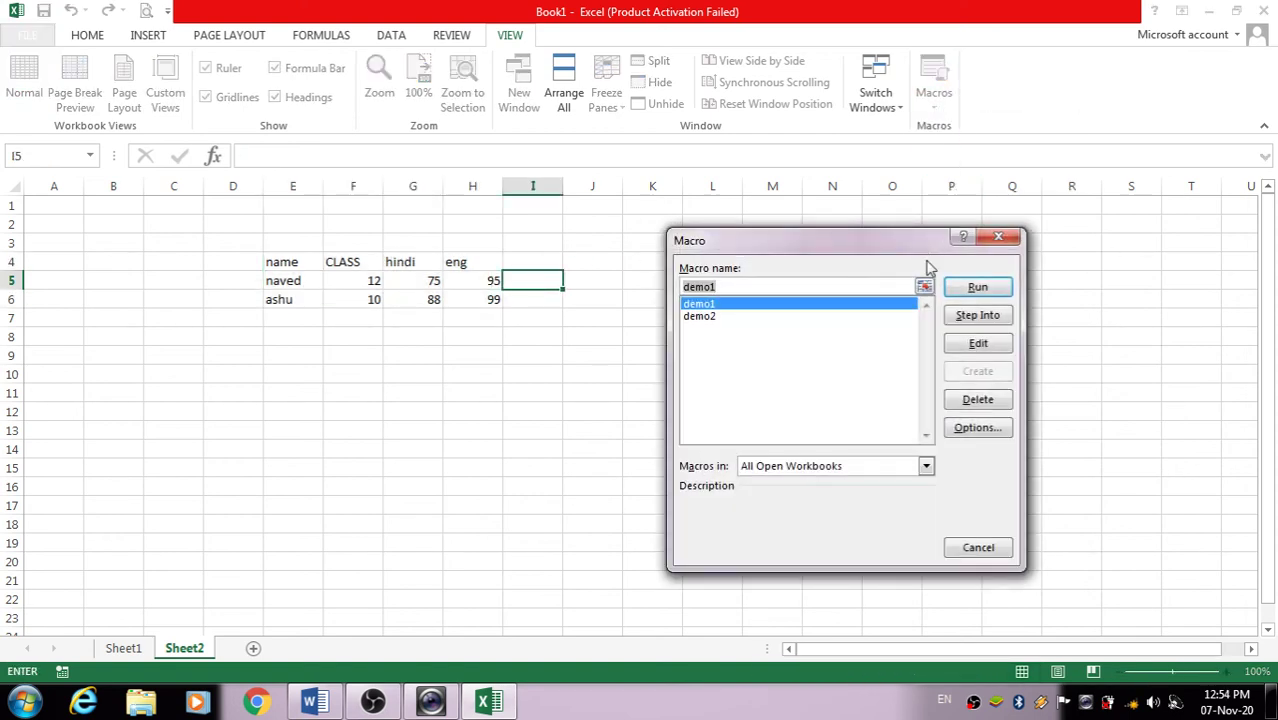
click(706, 317)
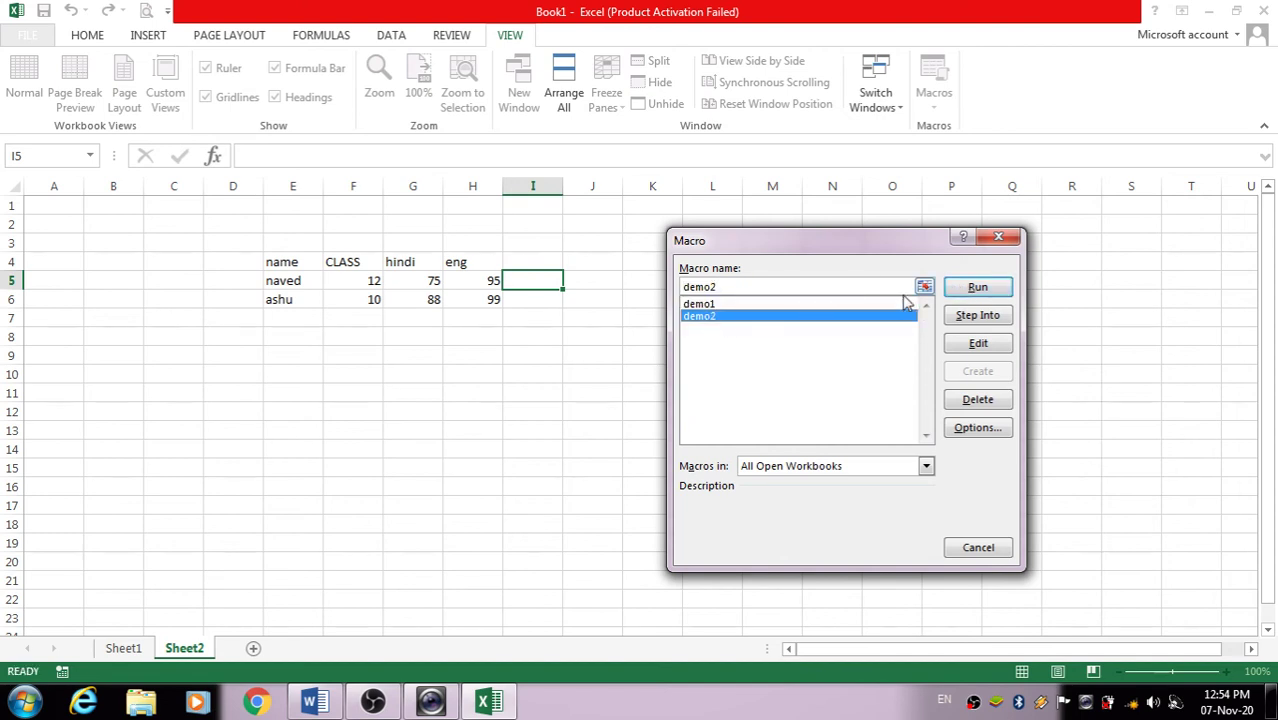
click(974, 288)
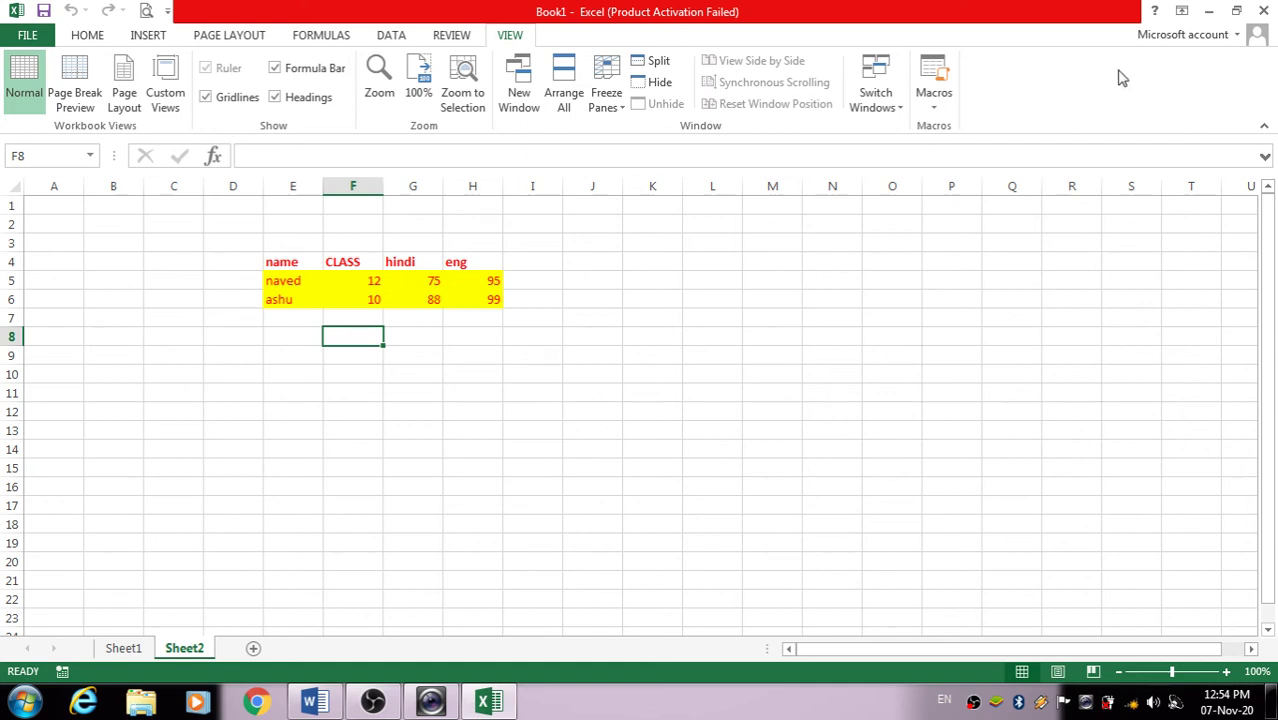
Add a new worksheet after Sheet2 and run the demo2 formatting macro on it
click(940, 104)
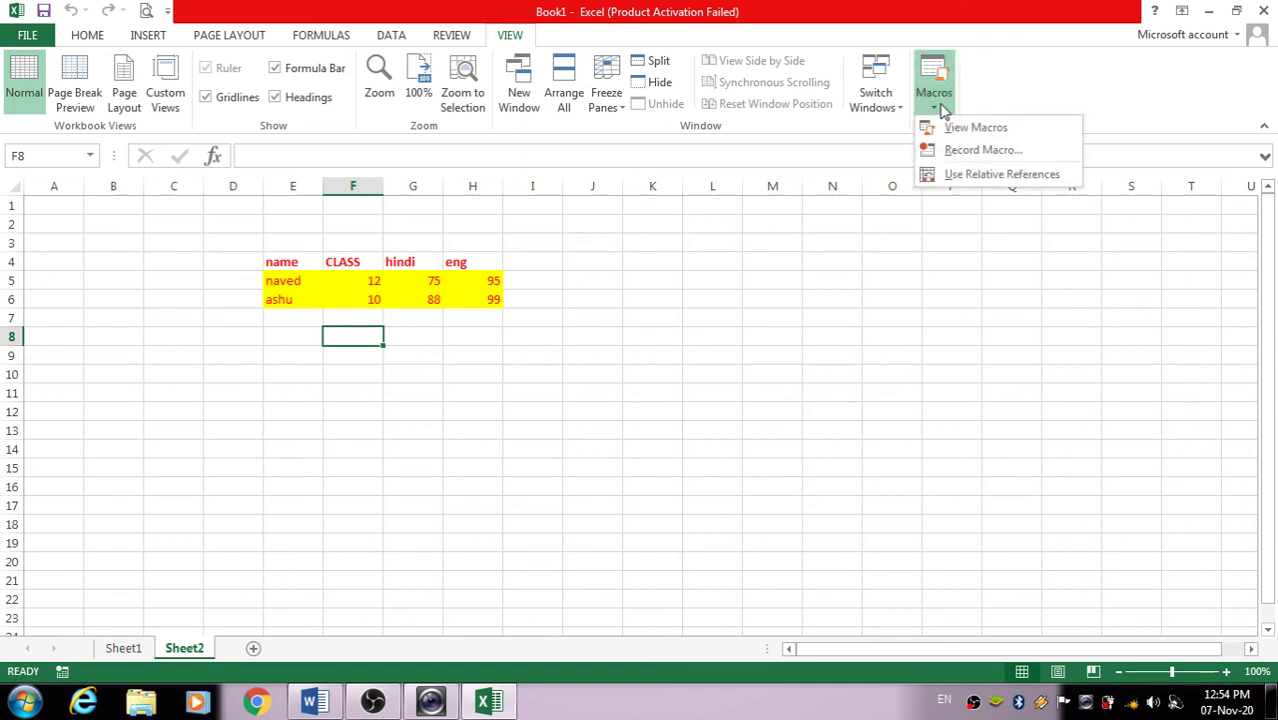
click(940, 109)
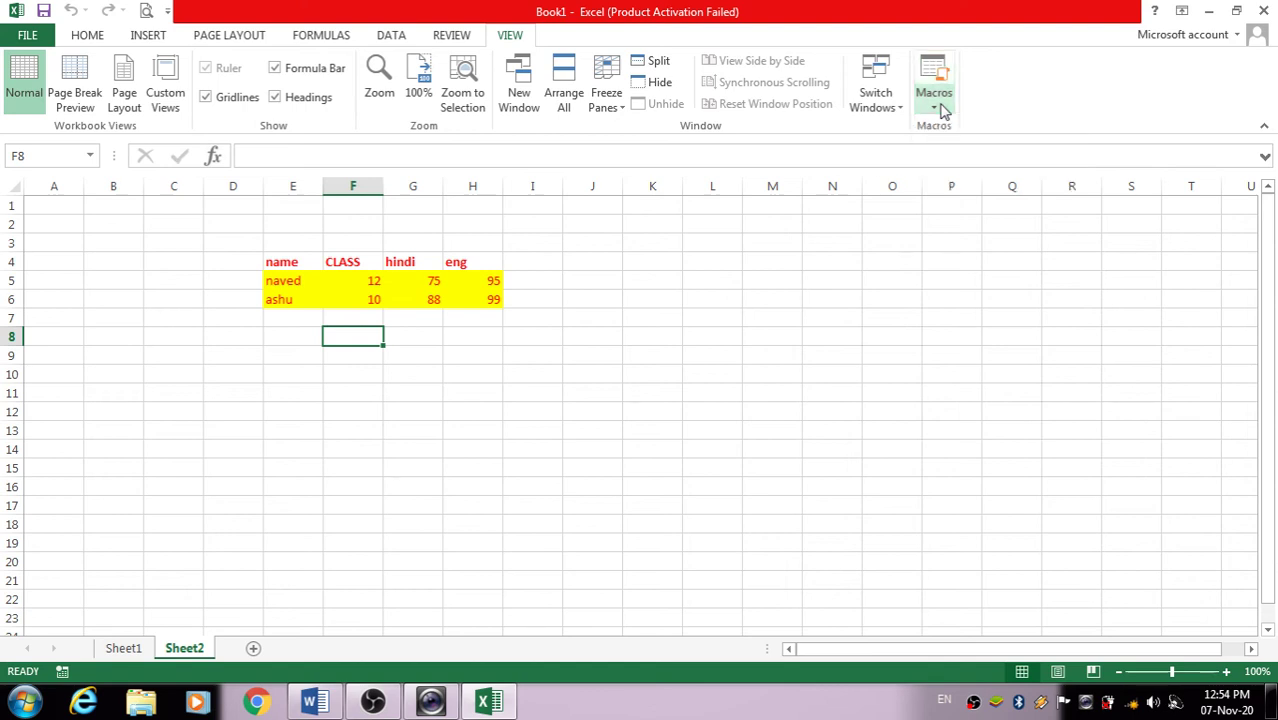
click(253, 649)
click(930, 104)
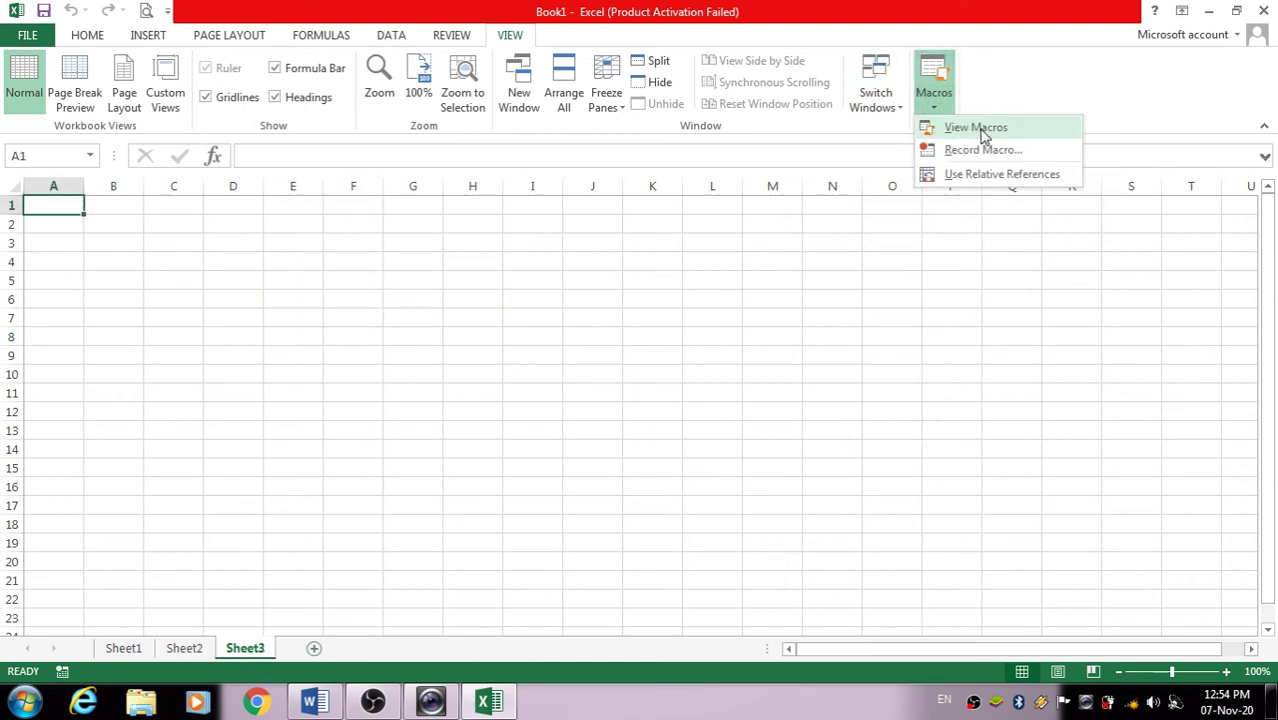
click(982, 131)
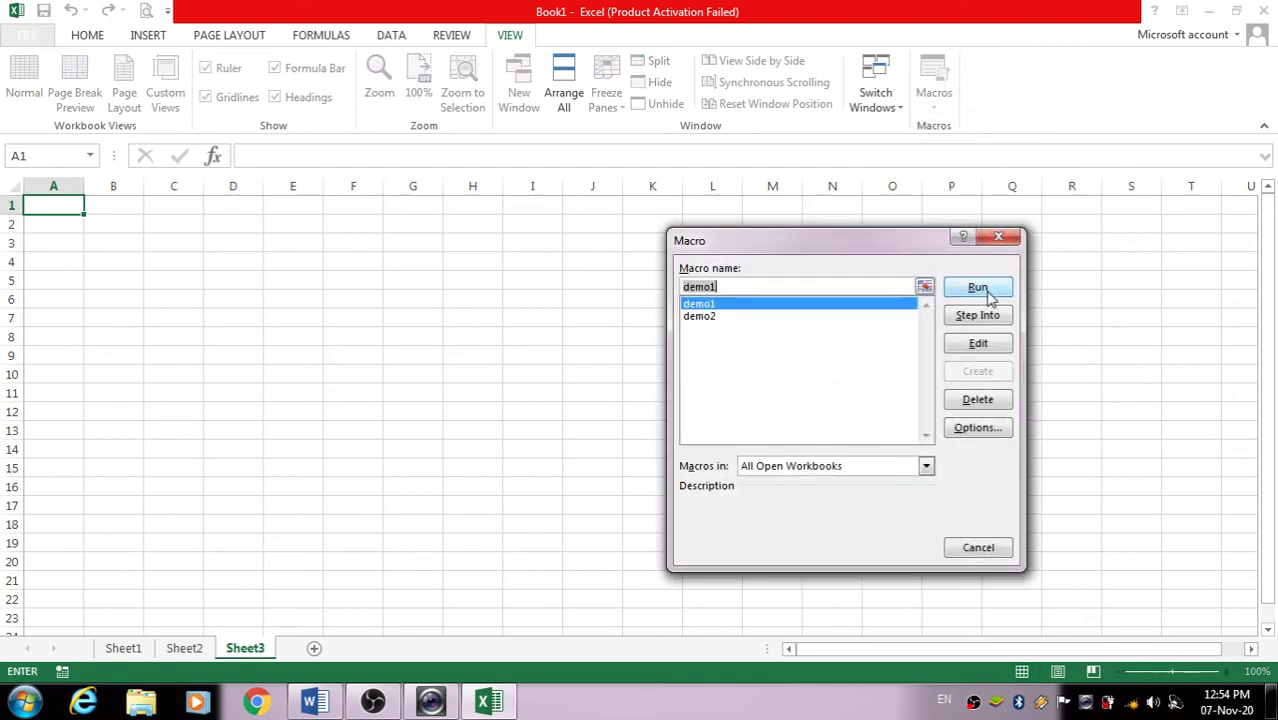
click(866, 317)
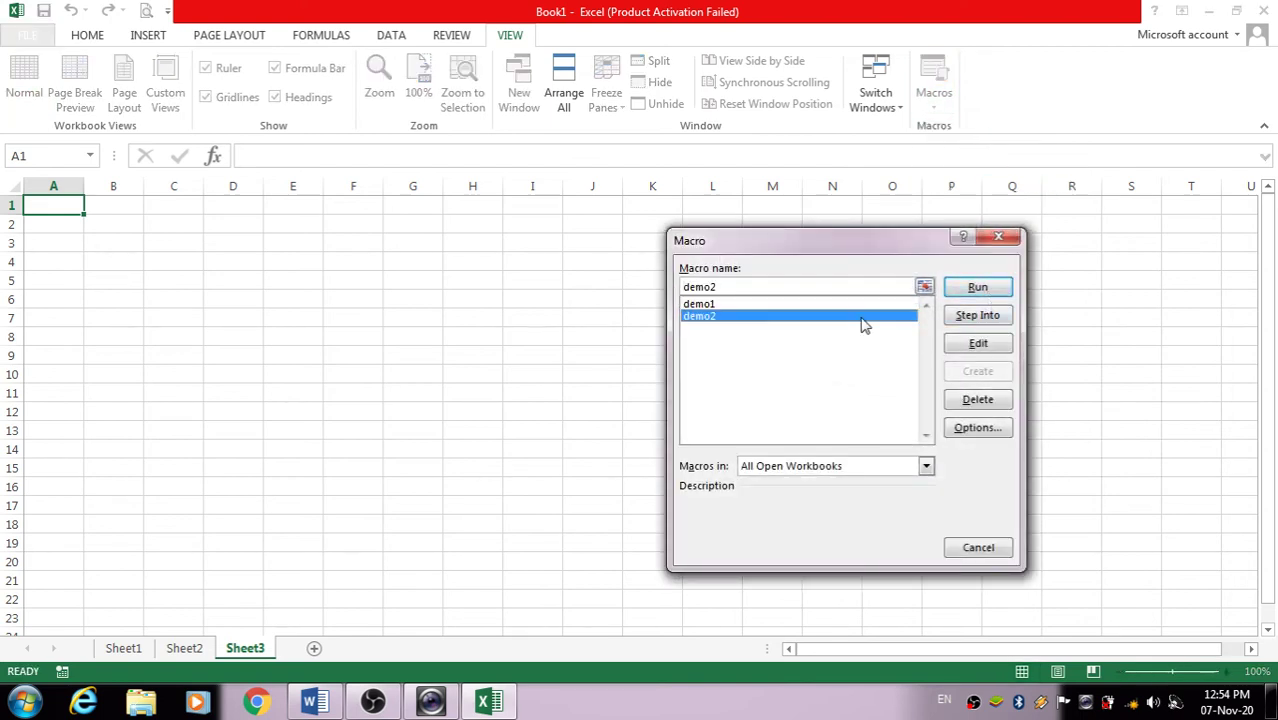
click(978, 288)
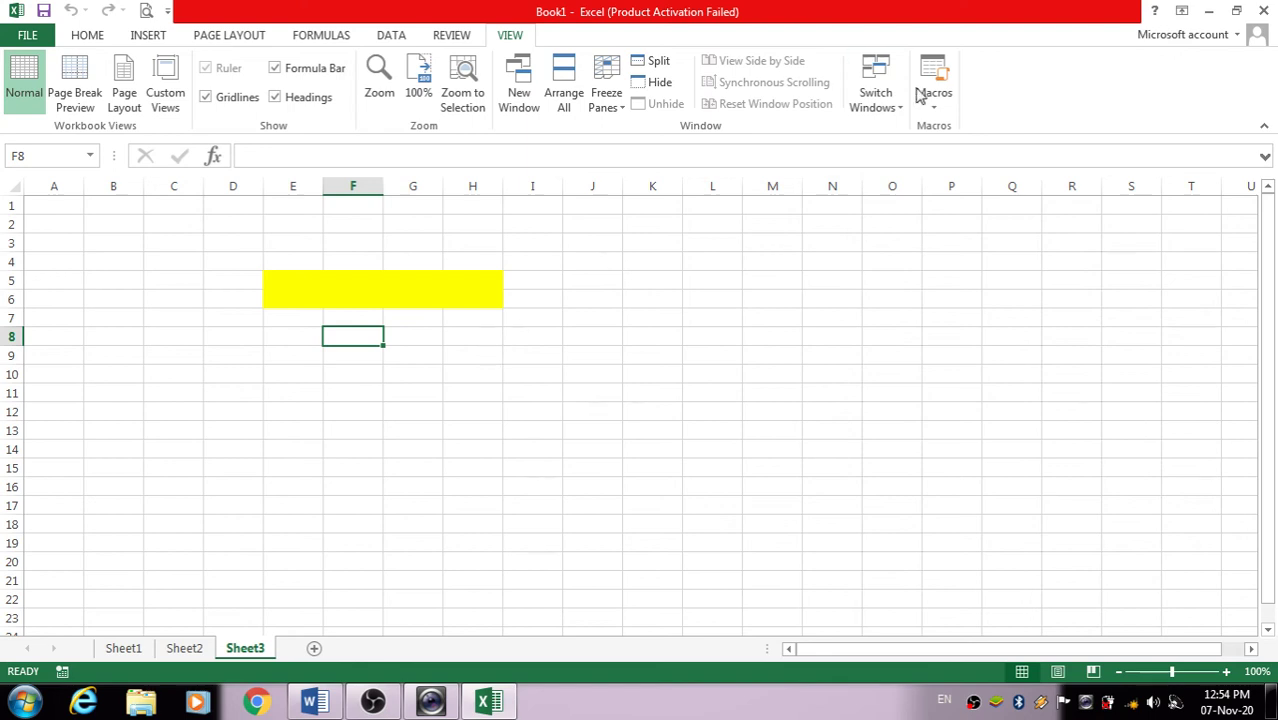
Run the demo1 data-entry macro on Sheet3 to fill in the student table
click(932, 72)
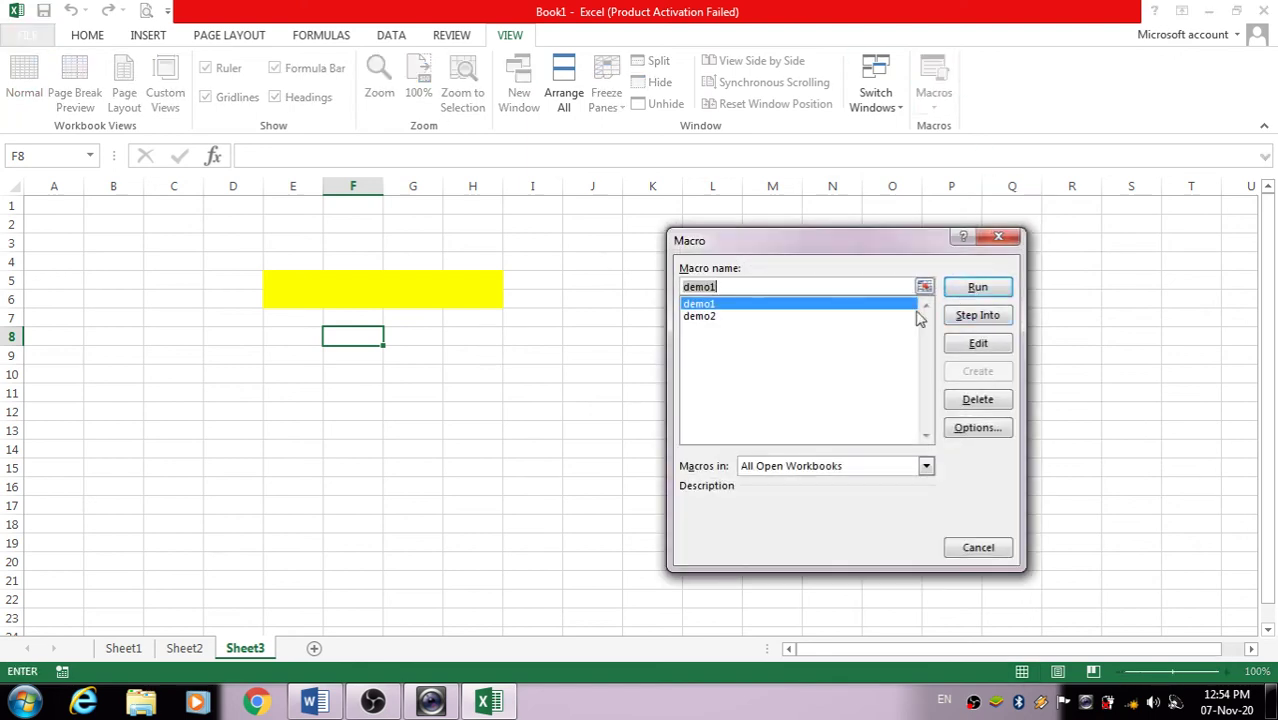
click(978, 288)
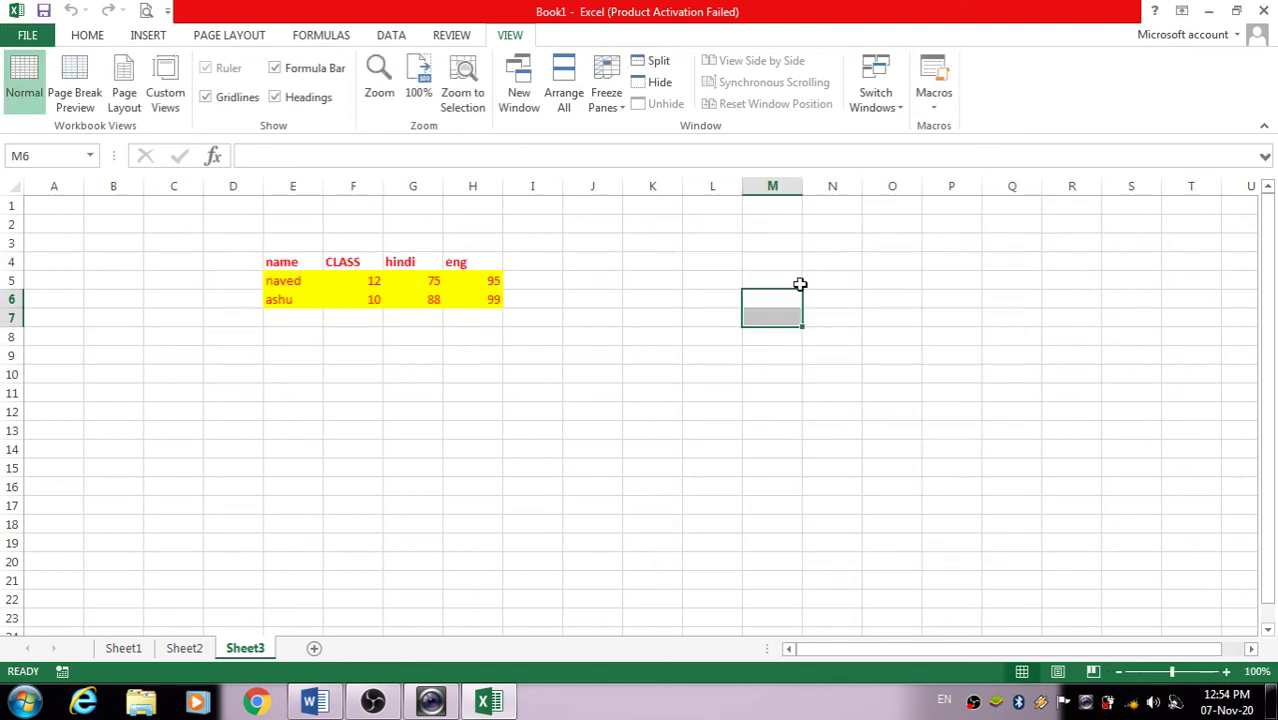
click(928, 243)
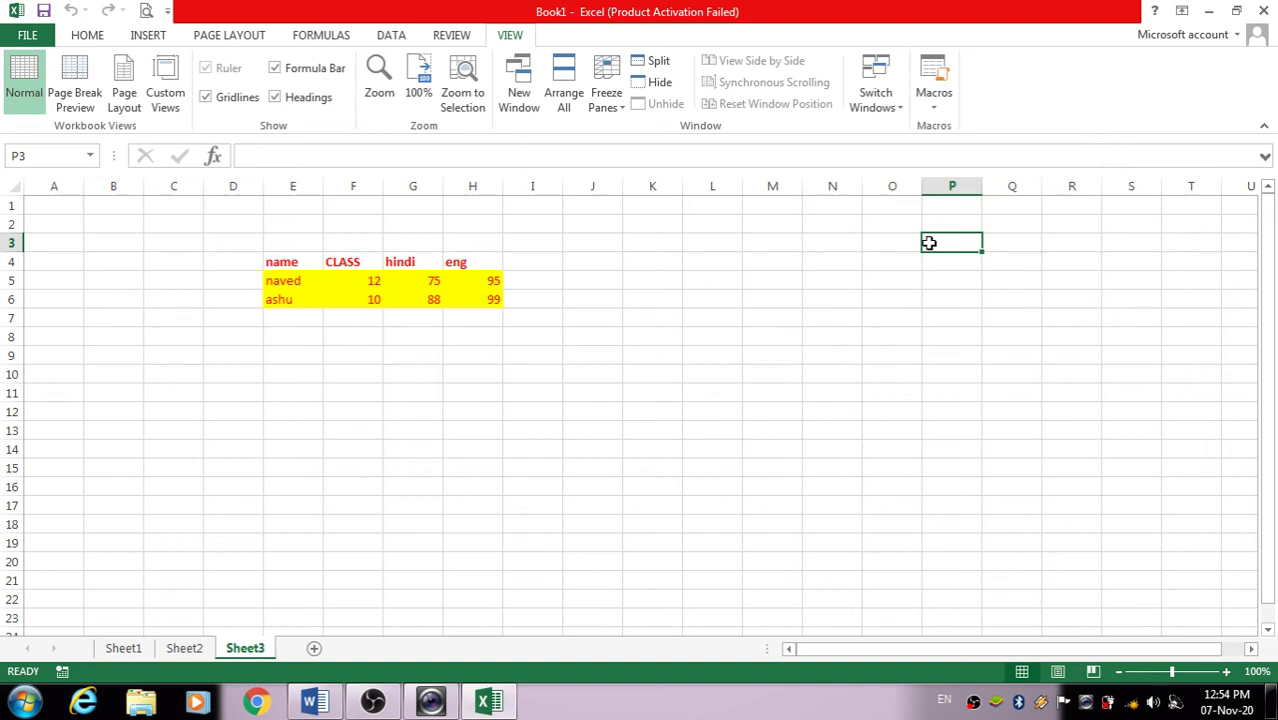
Switch to the Word document "8 view tab", read its Macros group section, and close the document
click(311, 701)
scroll(1044, 471, up, 2)
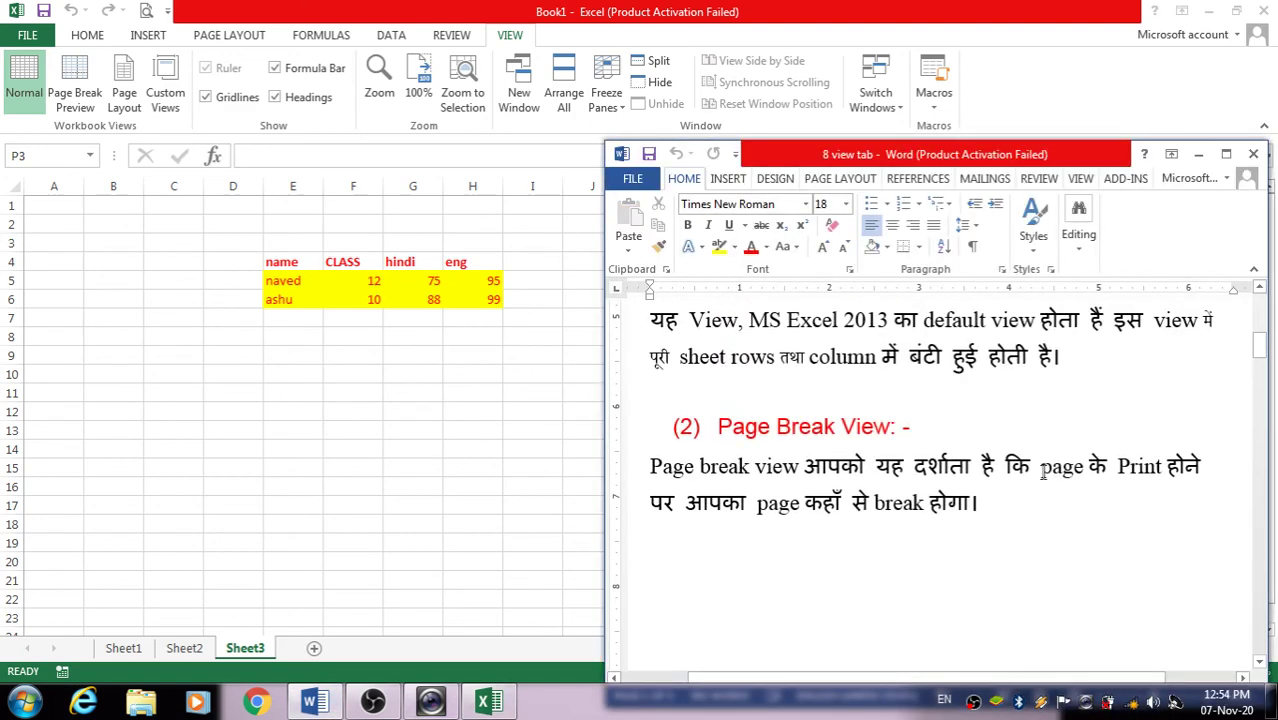
drag(1259, 345, 1259, 626)
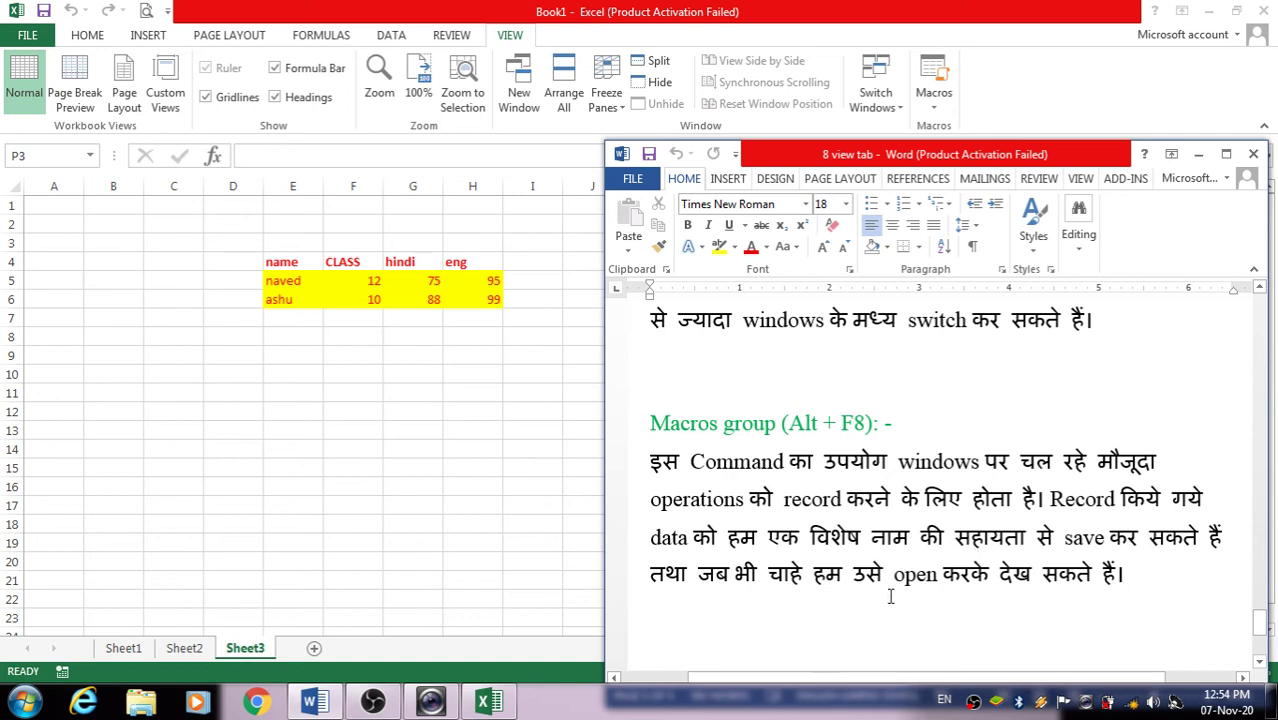
click(1255, 153)
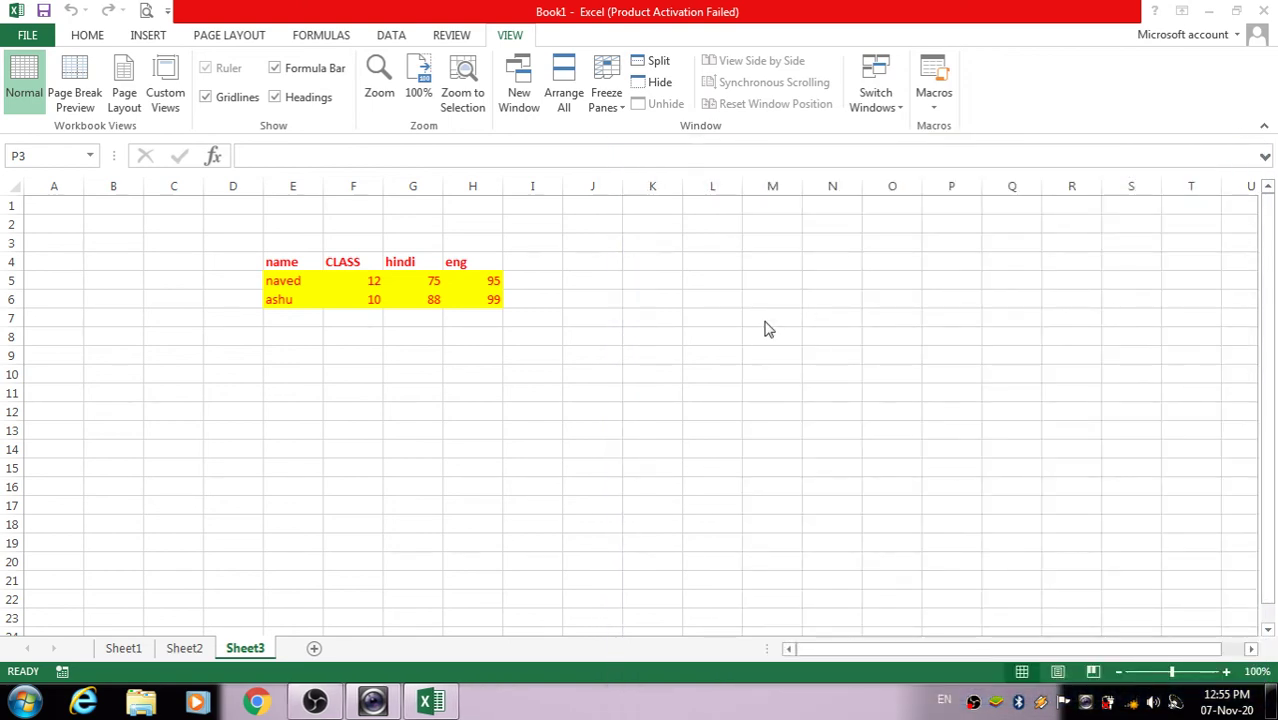
Enter the sample English text "jskdjfkdfj" in cell J8 of Sheet3
click(603, 340)
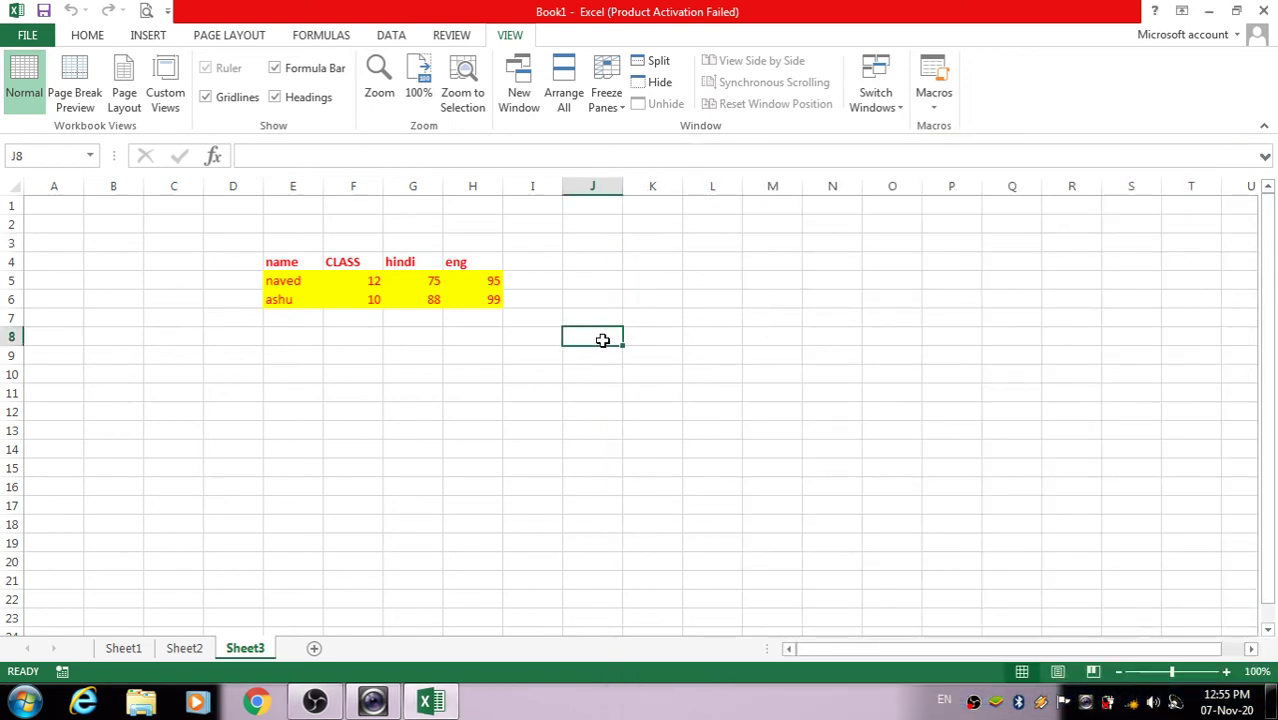
text(jskdjfkdfj)
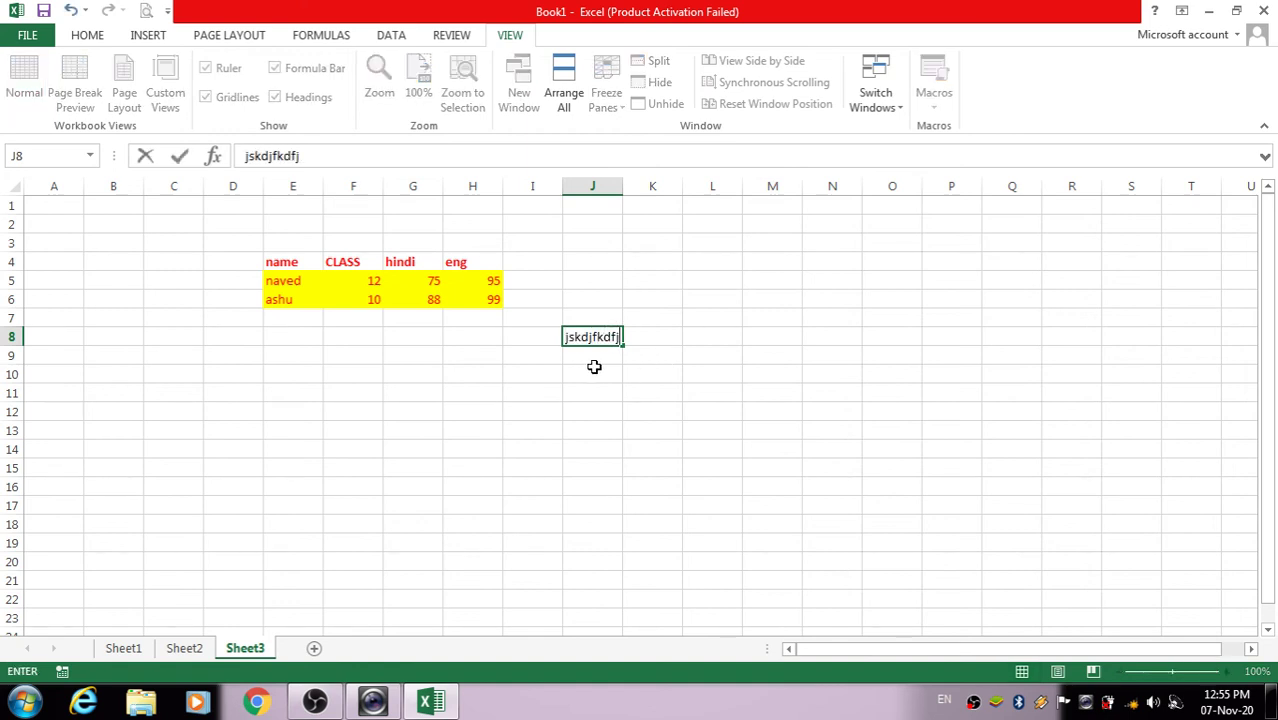
click(594, 367)
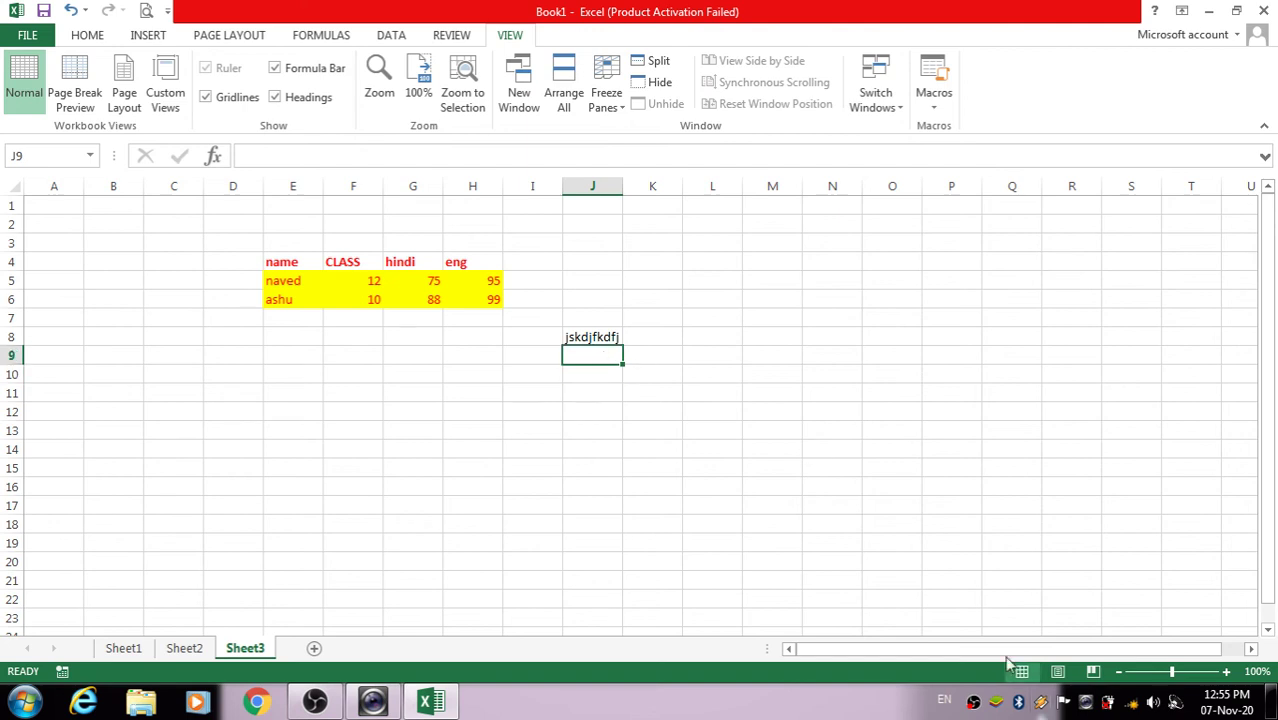
Switch the keyboard input language to Hindi and enter sample Hindi text in cell J9
click(944, 699)
click(958, 650)
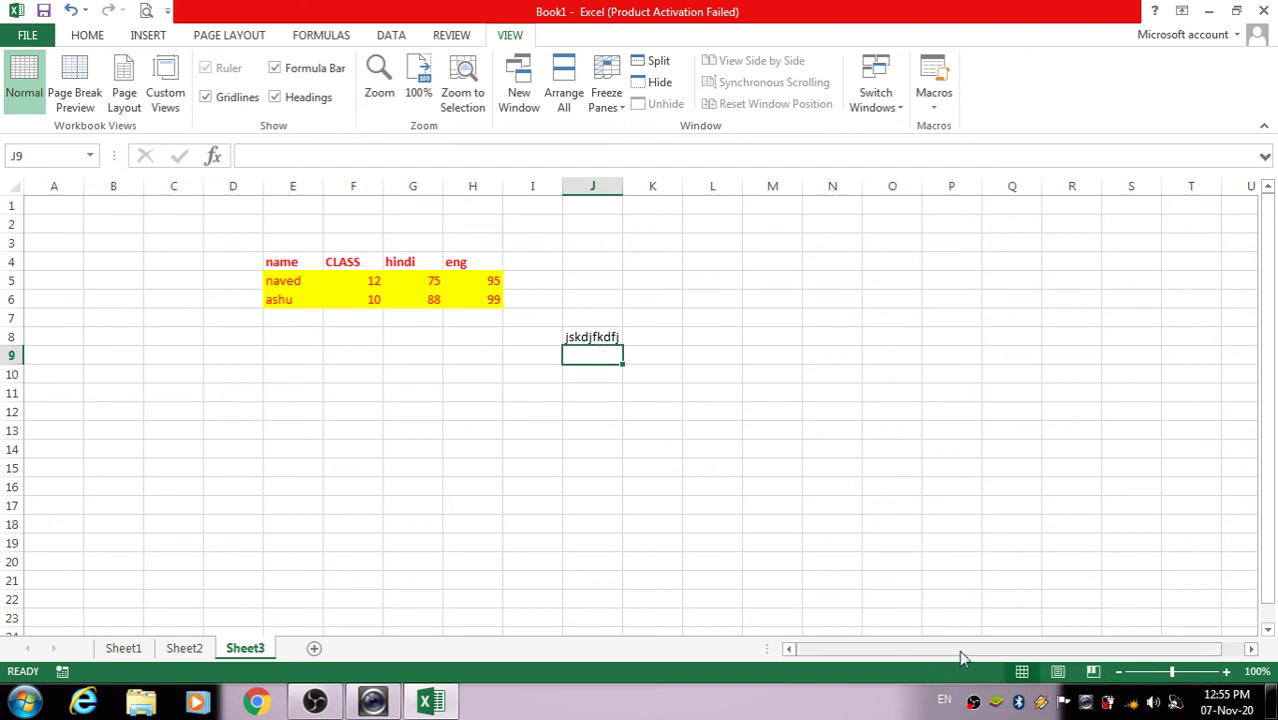
text(हिाकिहाकिस)
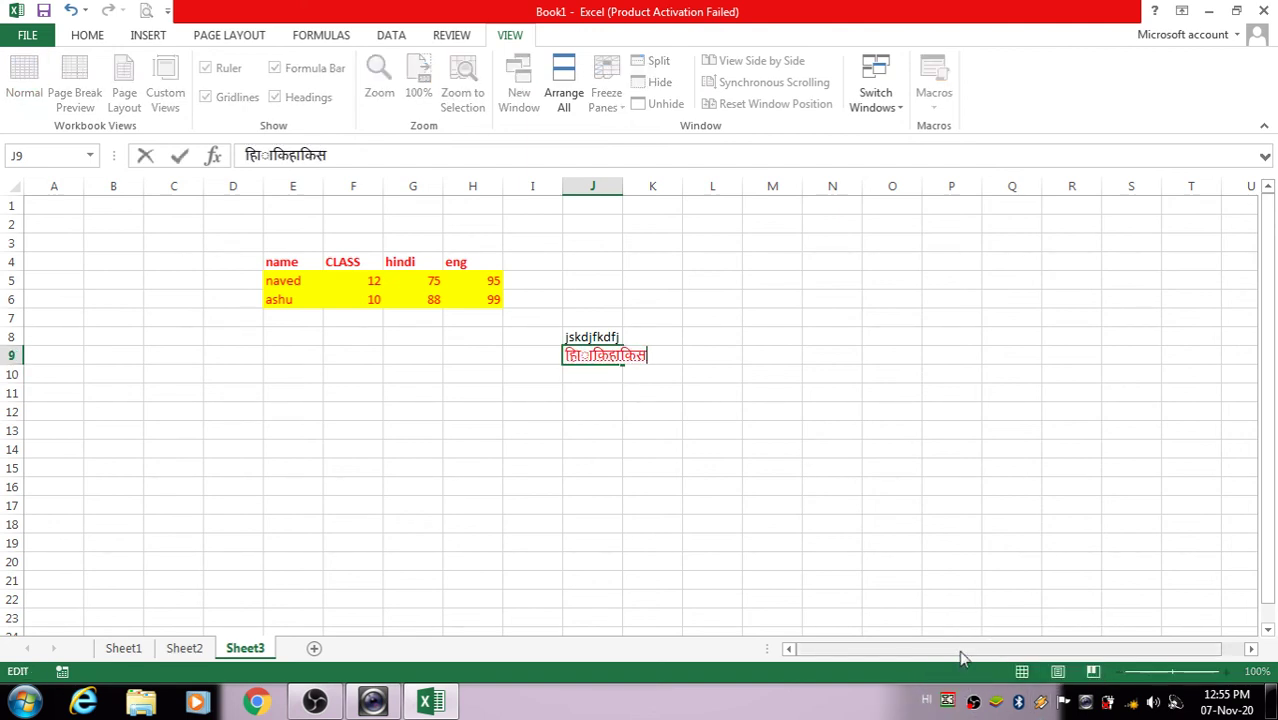
Clear the sample text from cells J9 and J8 and switch the keyboard input language back to English
key(BackSpace)
key(BackSpace)
key(BackSpace)
key(BackSpace)
key(BackSpace)
key(BackSpace)
key(BackSpace)
key(BackSpace)
key(BackSpace)
key(BackSpace)
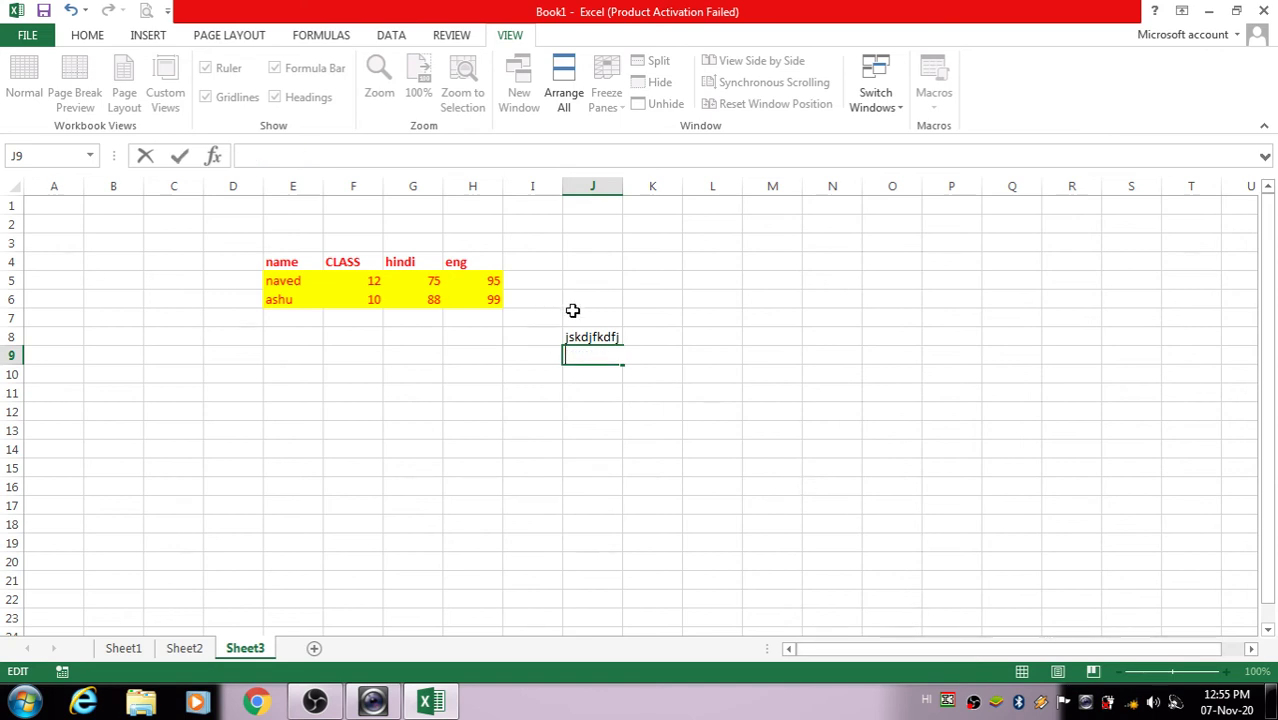
click(592, 338)
key(BackSpace)
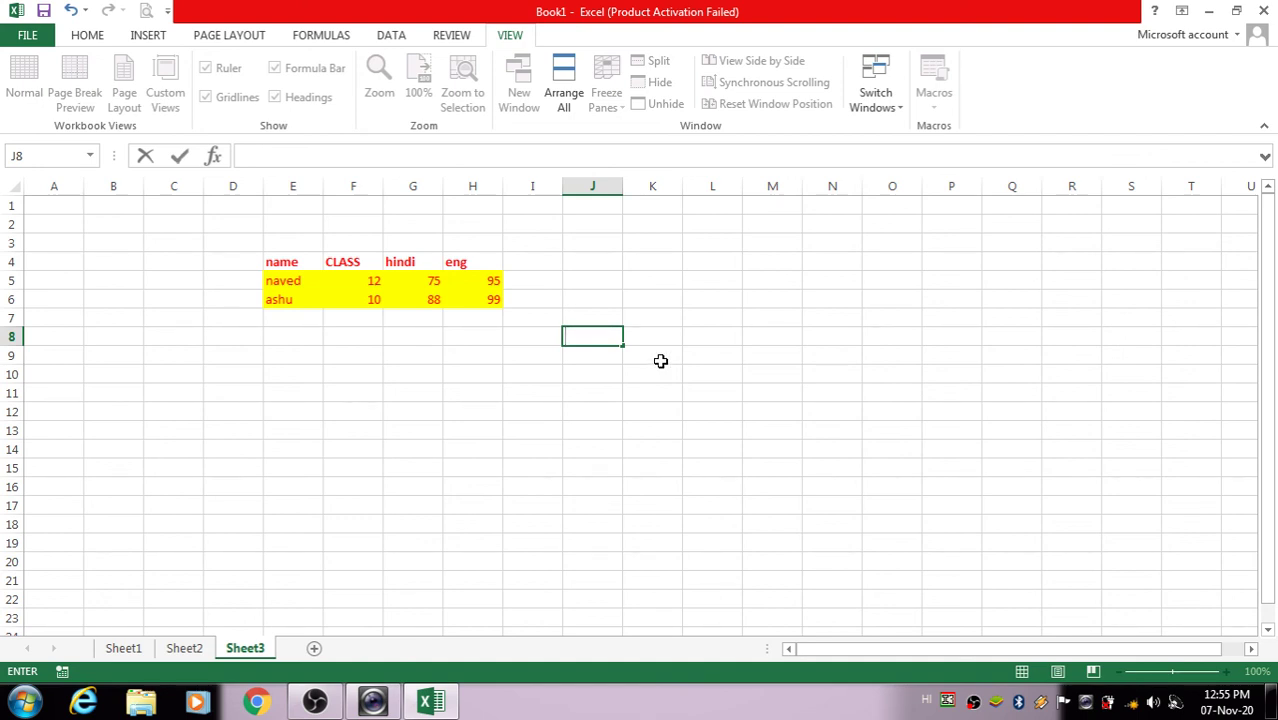
click(927, 706)
click(947, 629)
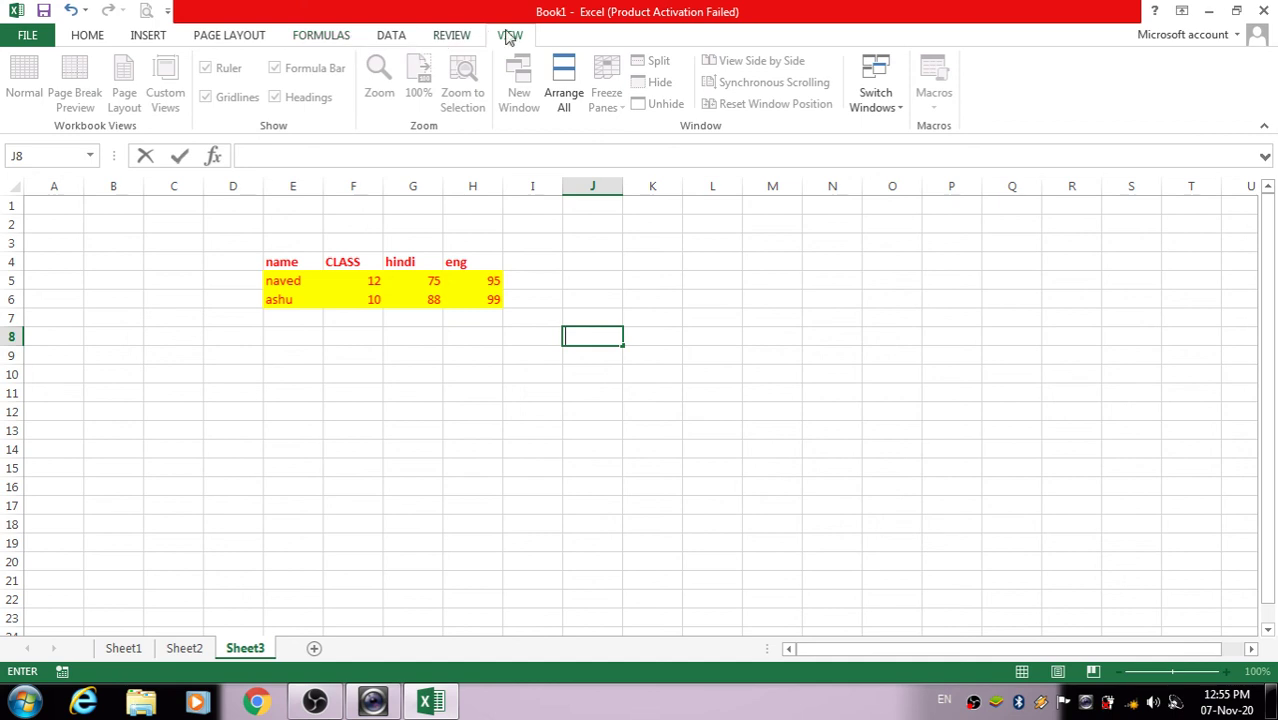
click(405, 408)
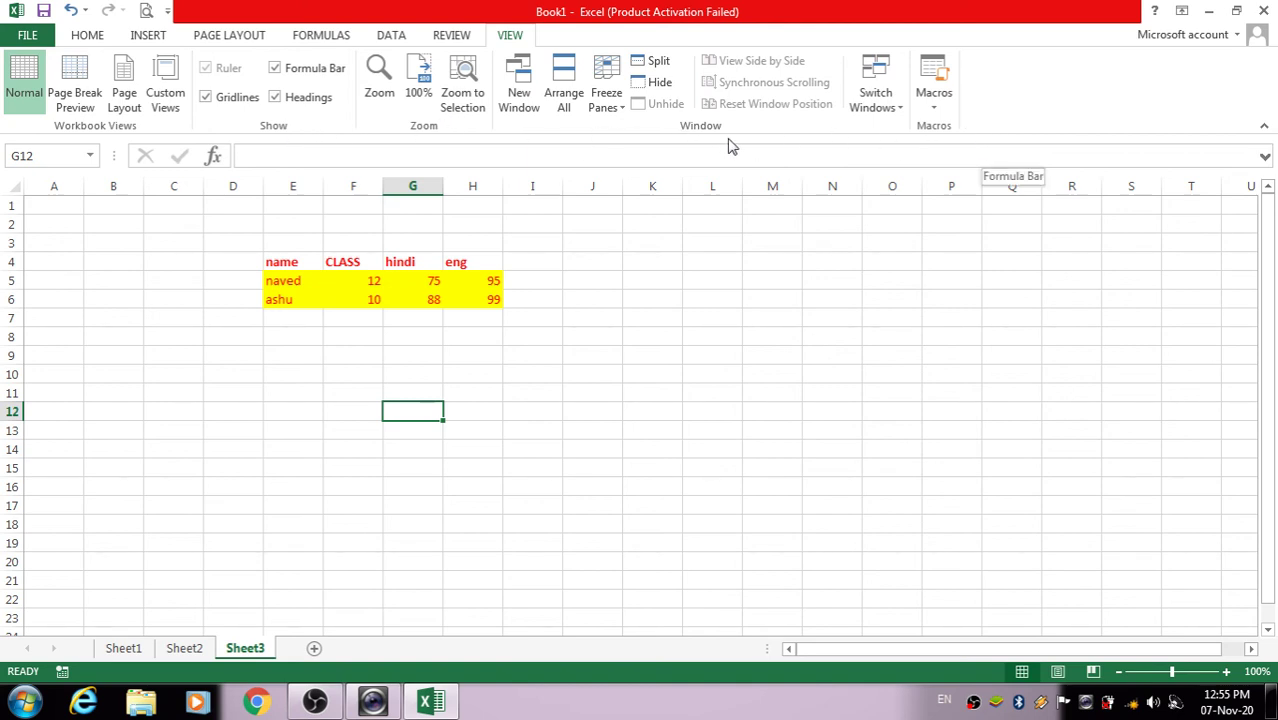
Look through the macro-generated tables on Sheet1, Sheet3 and Sheet2
double_click(770, 297)
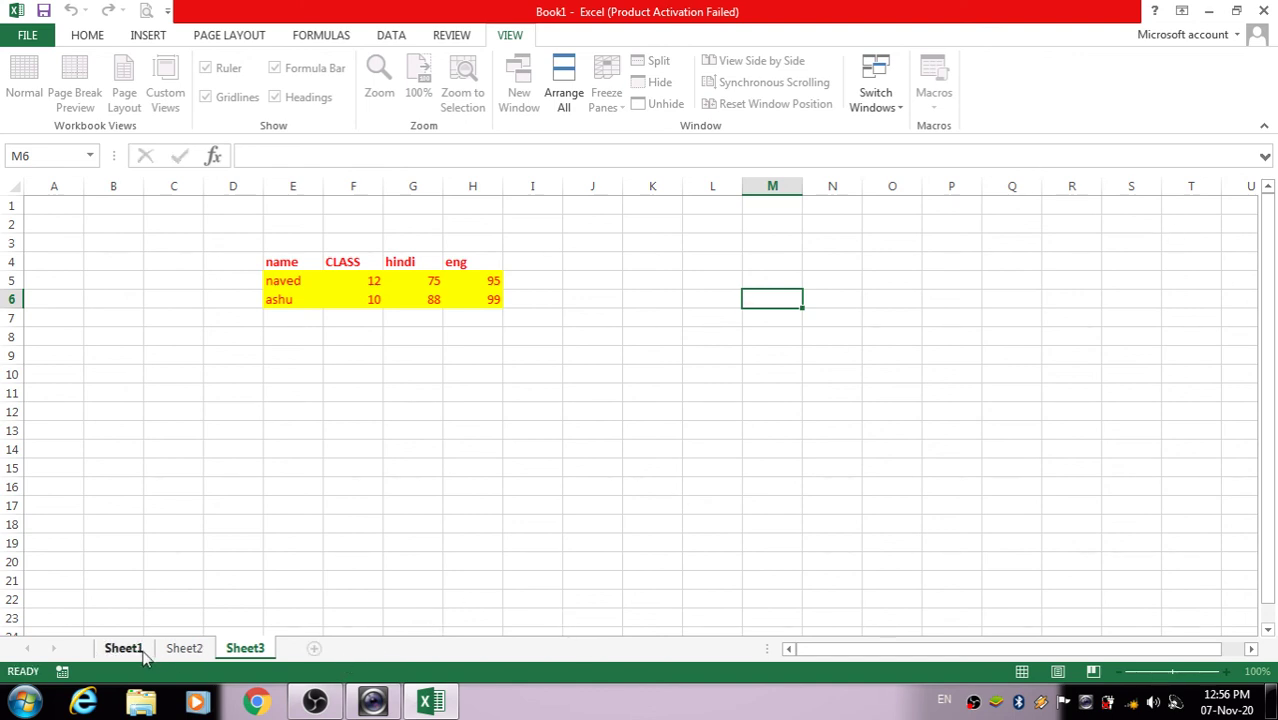
click(123, 650)
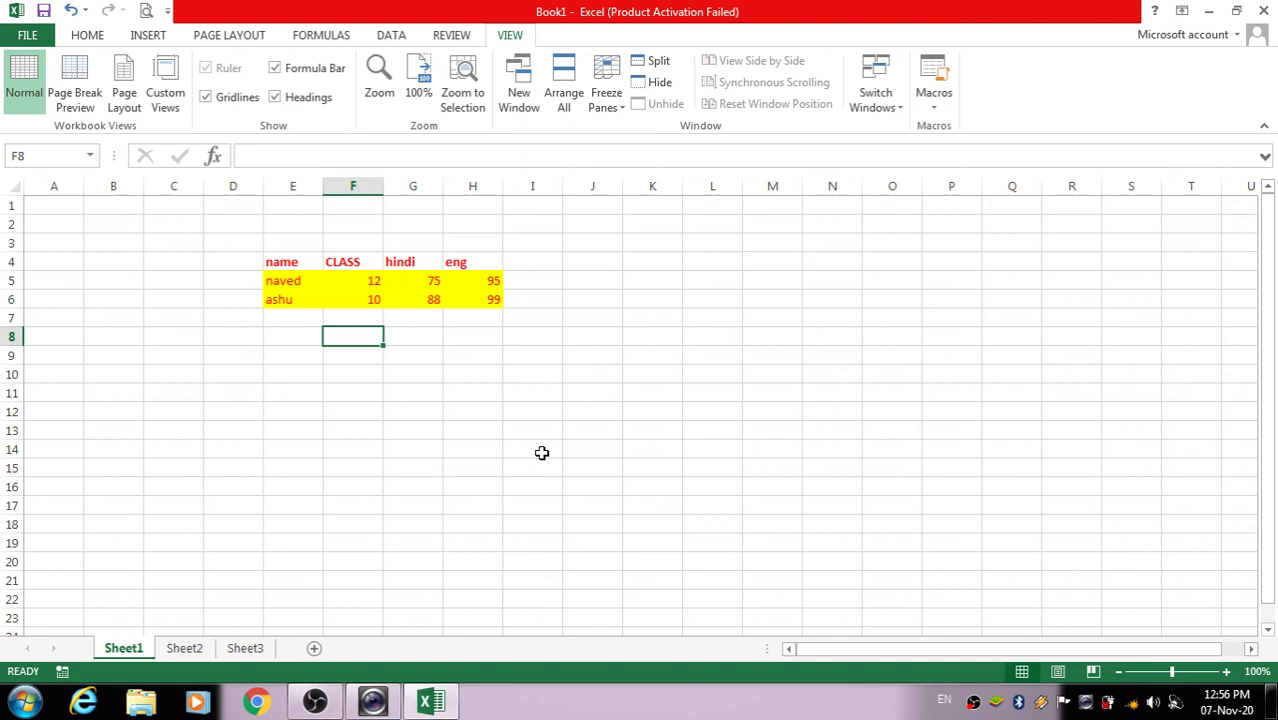
click(733, 333)
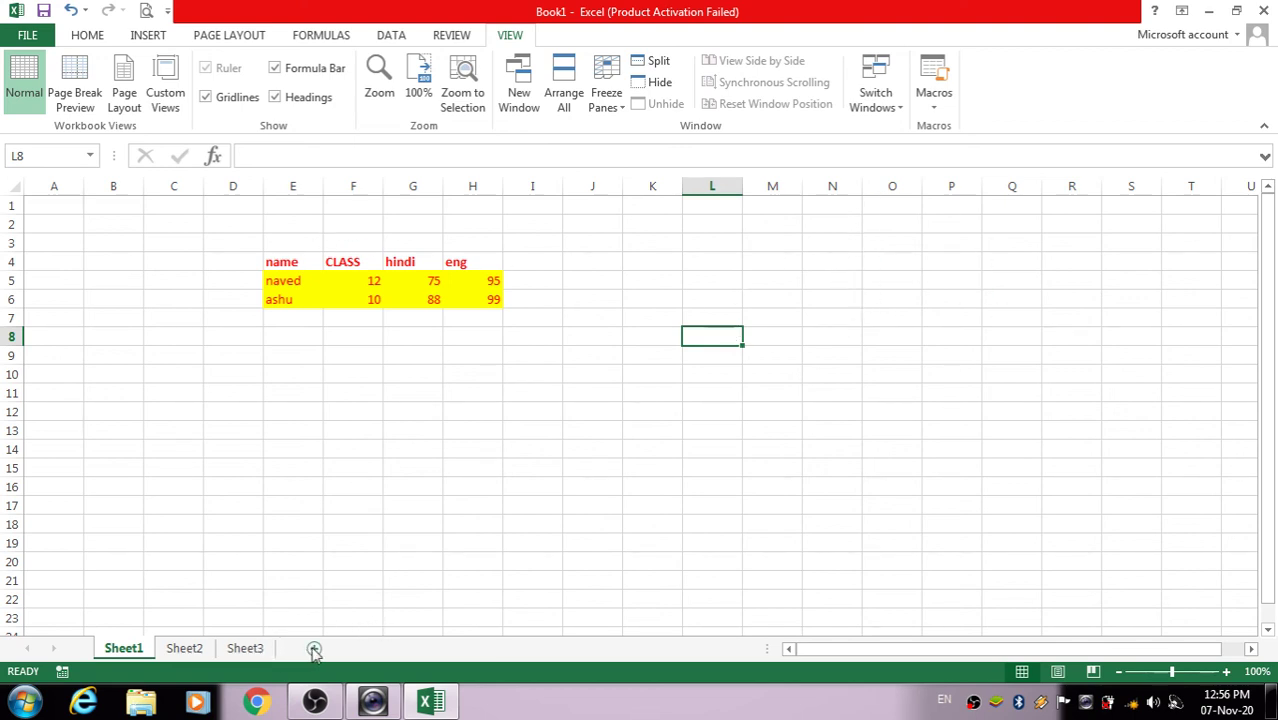
click(245, 648)
click(184, 648)
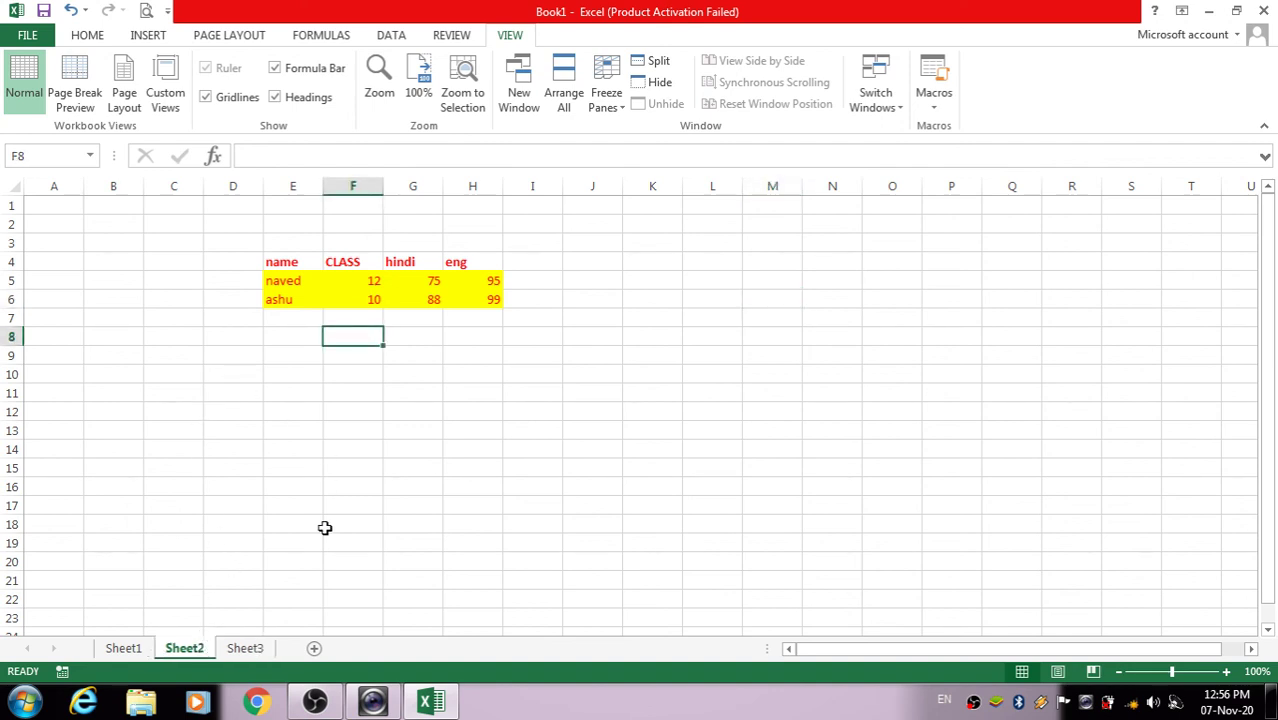
mouse_move(433, 706)
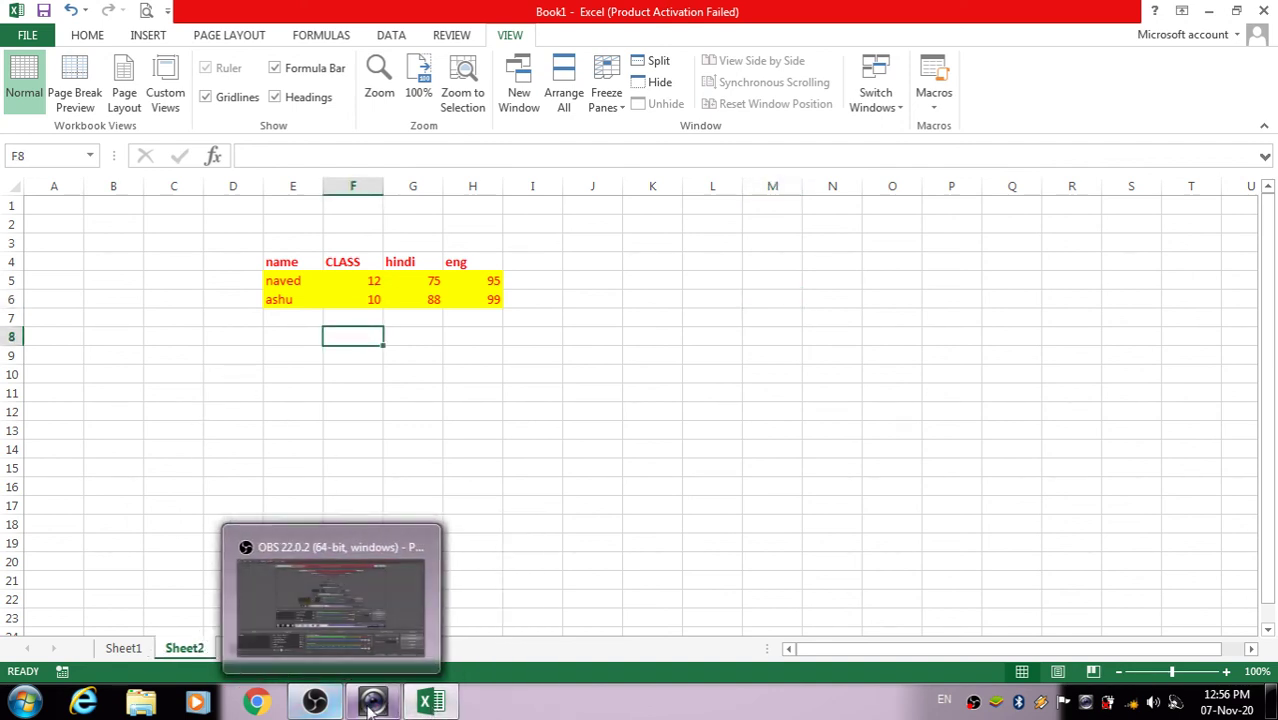
mouse_move(373, 703)
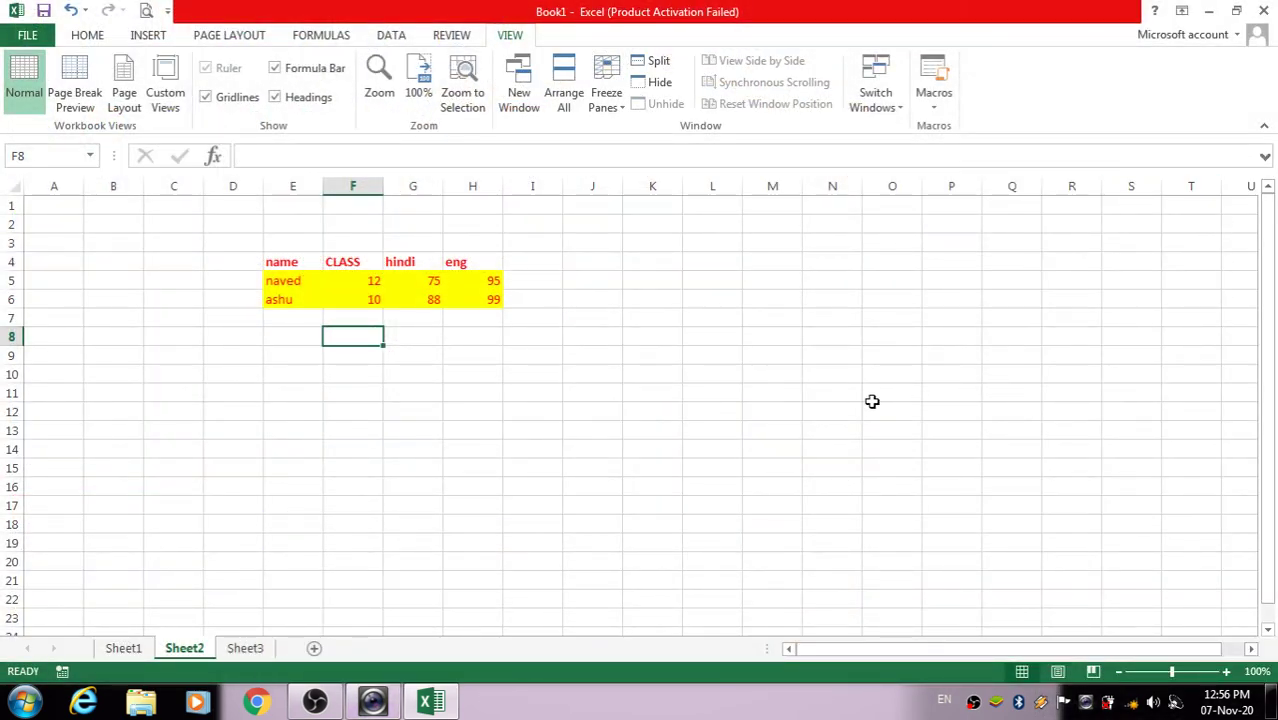
click(1208, 11)
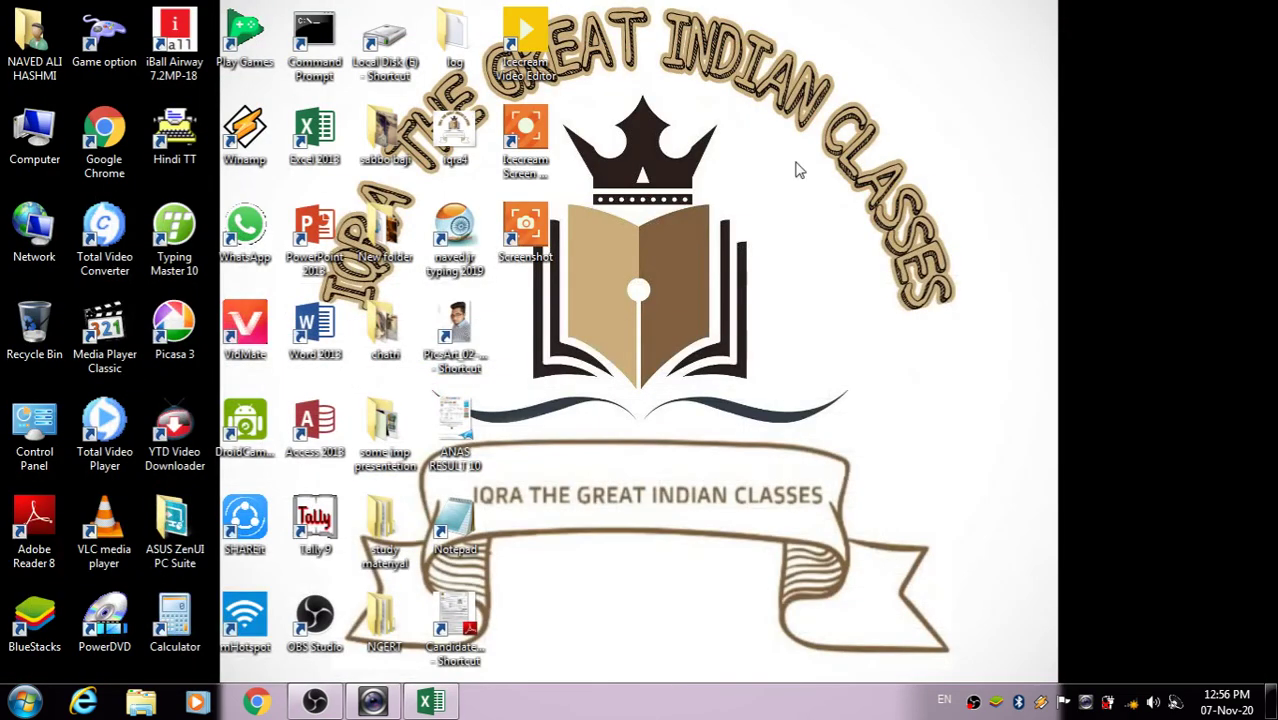
click(425, 702)
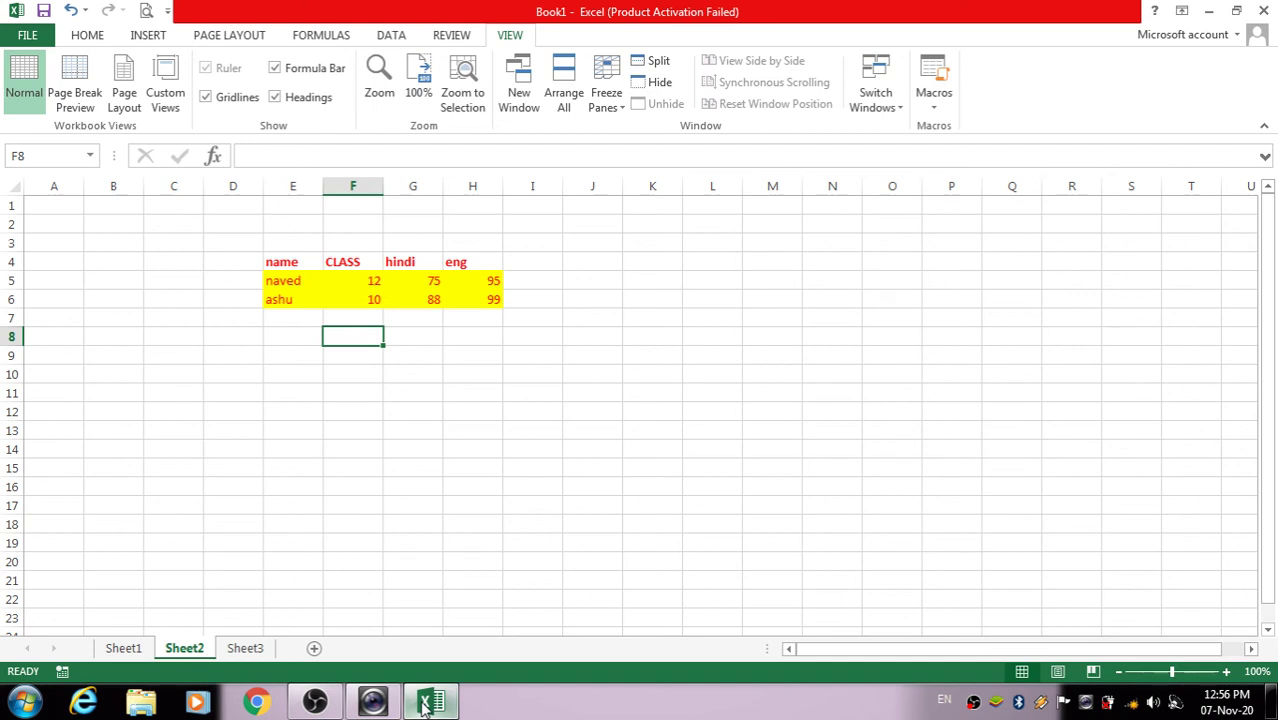
click(673, 389)
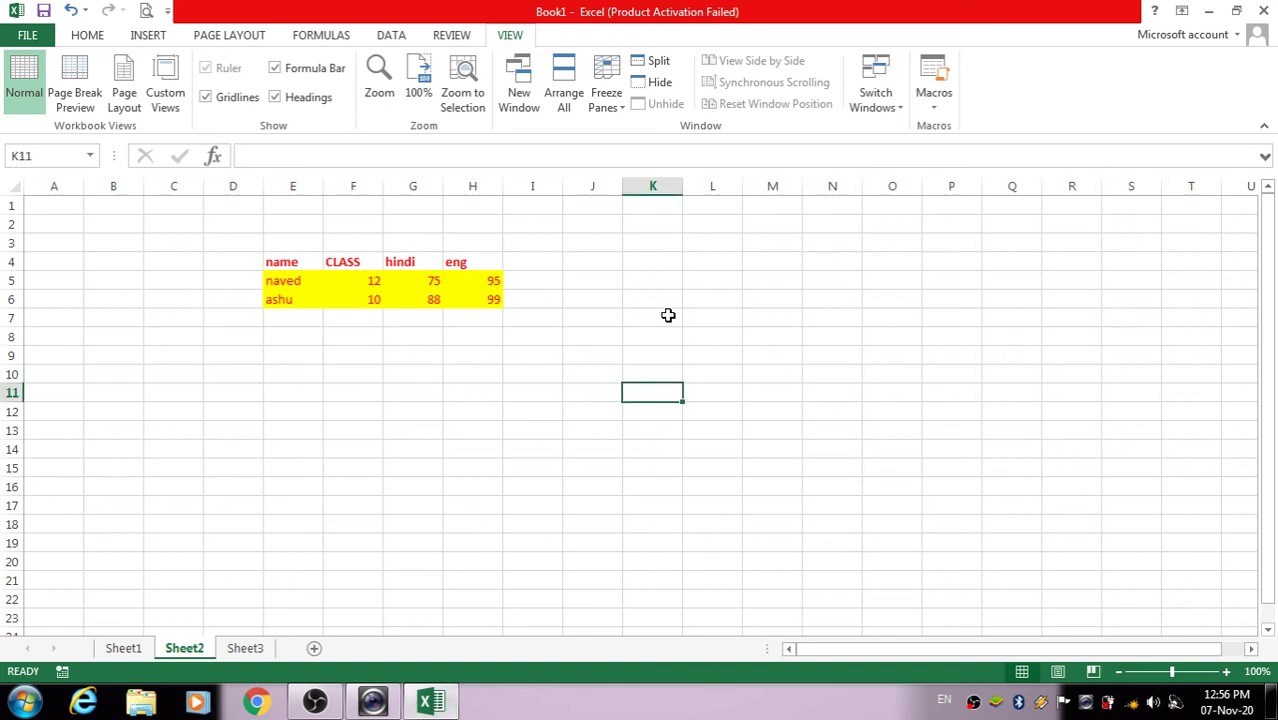
drag(660, 300, 1042, 500)
drag(1063, 525, 1070, 571)
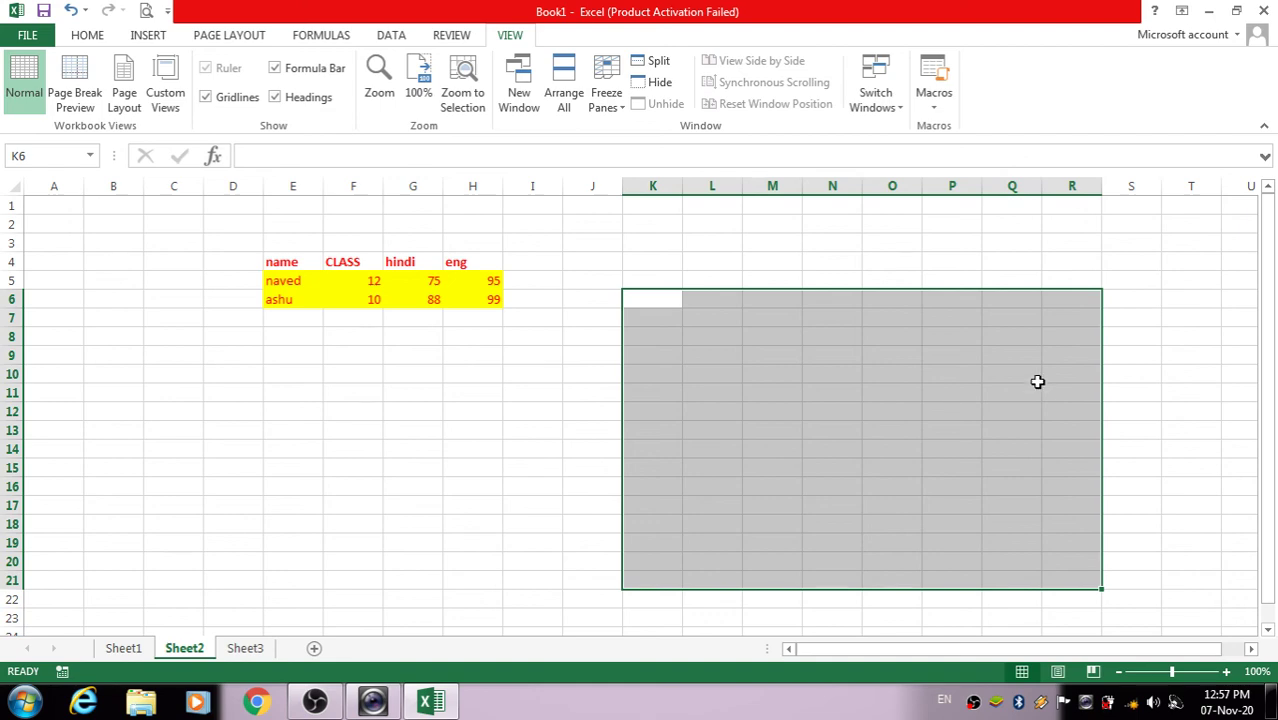
click(1067, 260)
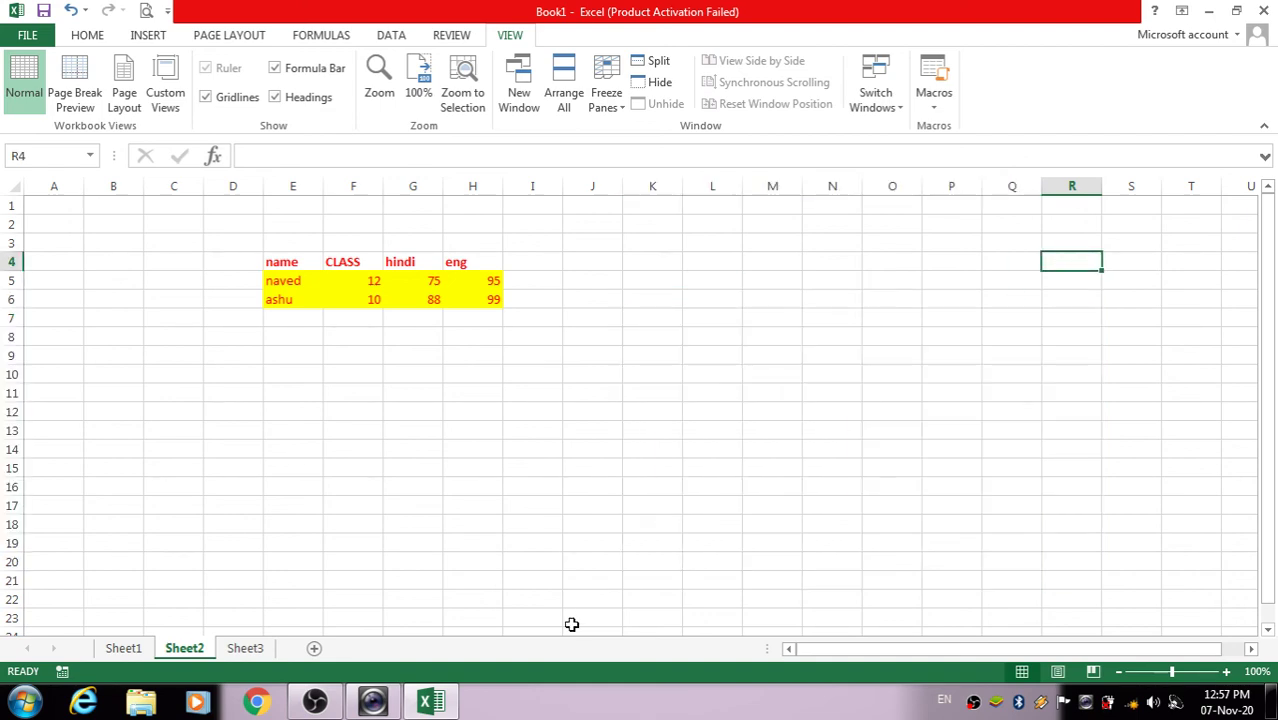
click(430, 702)
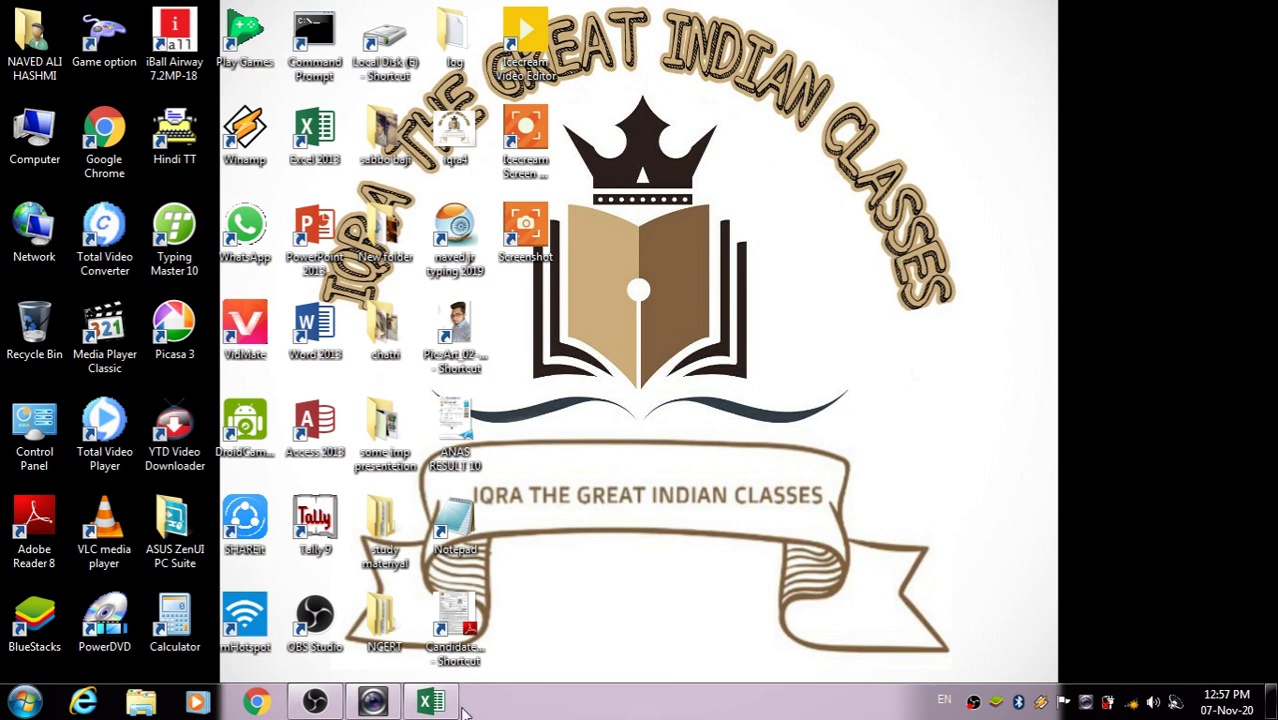
click(432, 703)
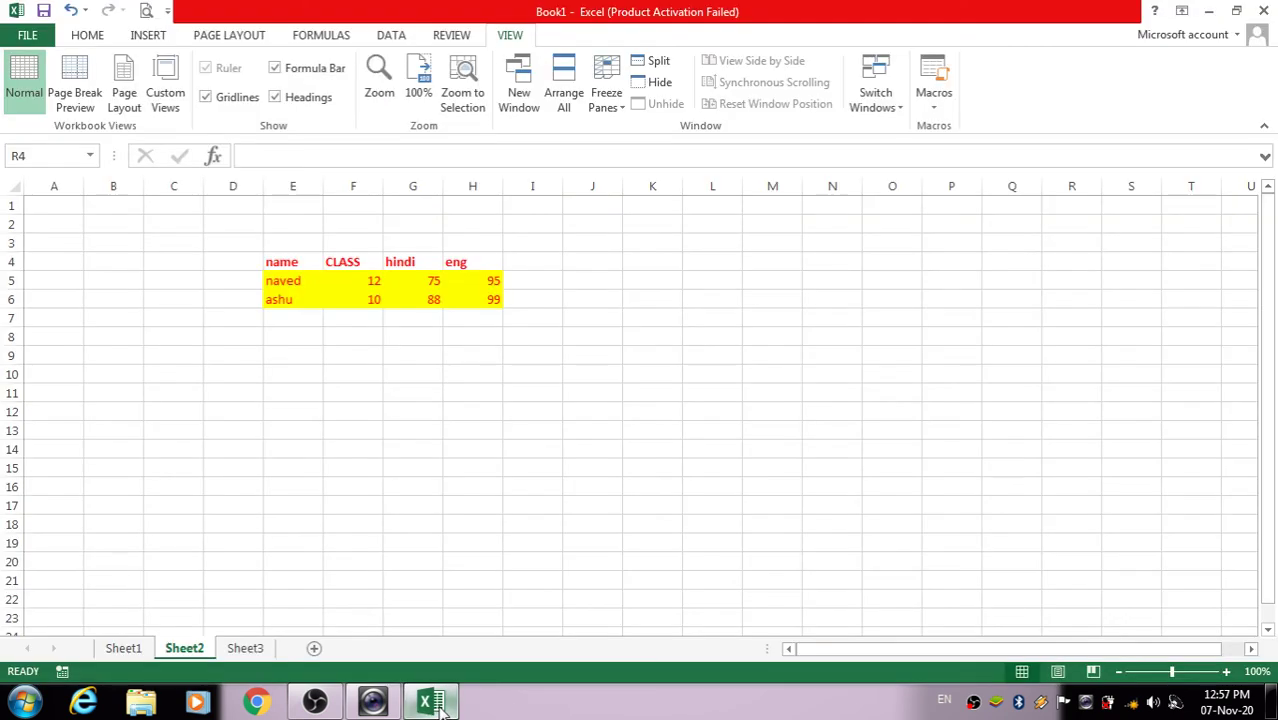
click(315, 703)
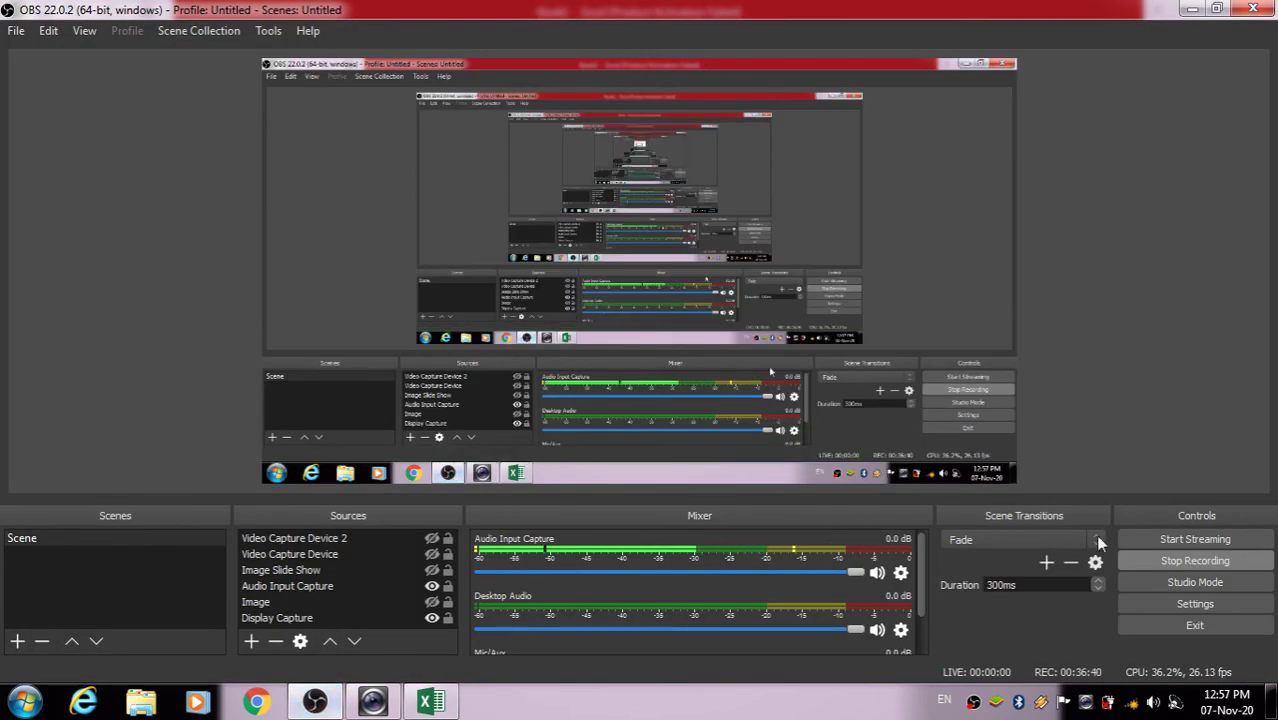